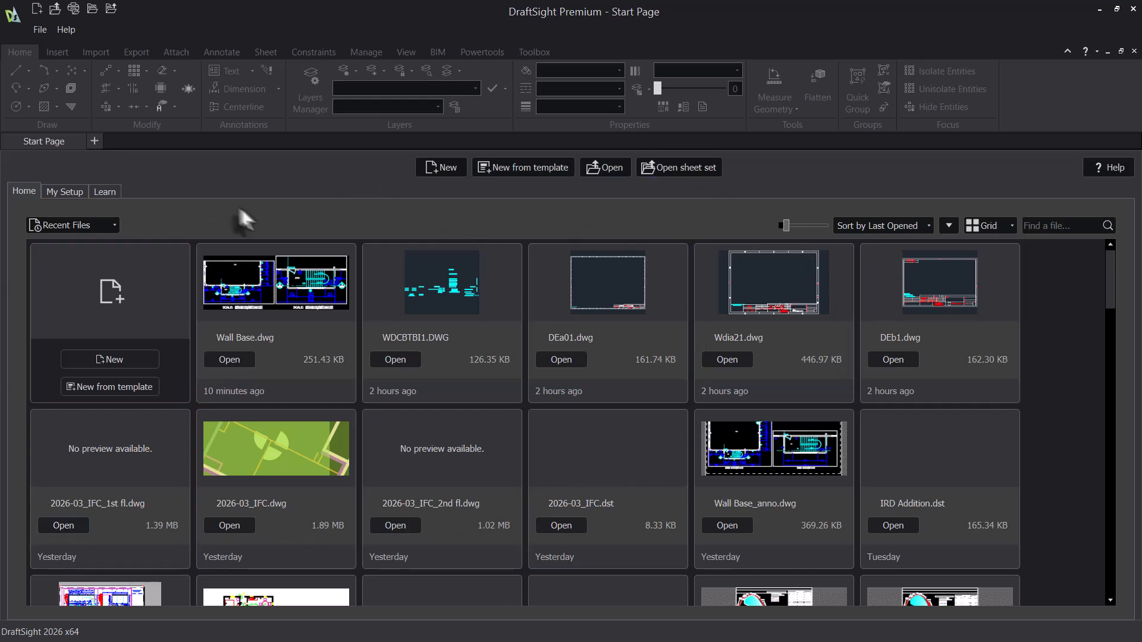
Step: Look over the start page's workspace and palette setup and open the recent drawing Wall Base.dwg
left_click(65, 191)
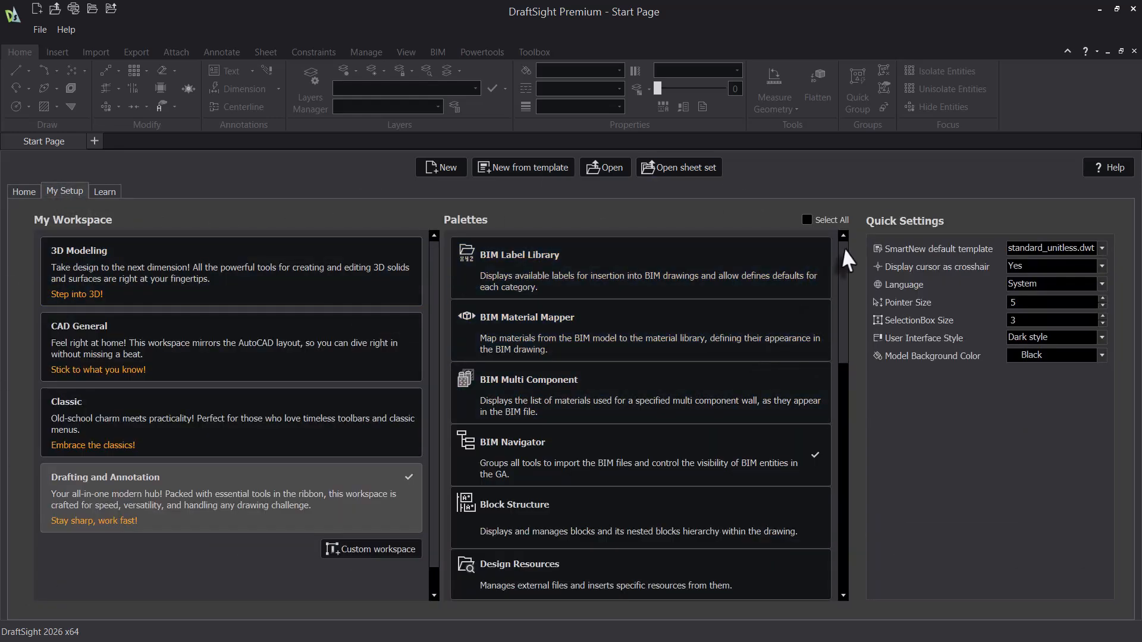
left_click_drag(849, 256, 844, 221)
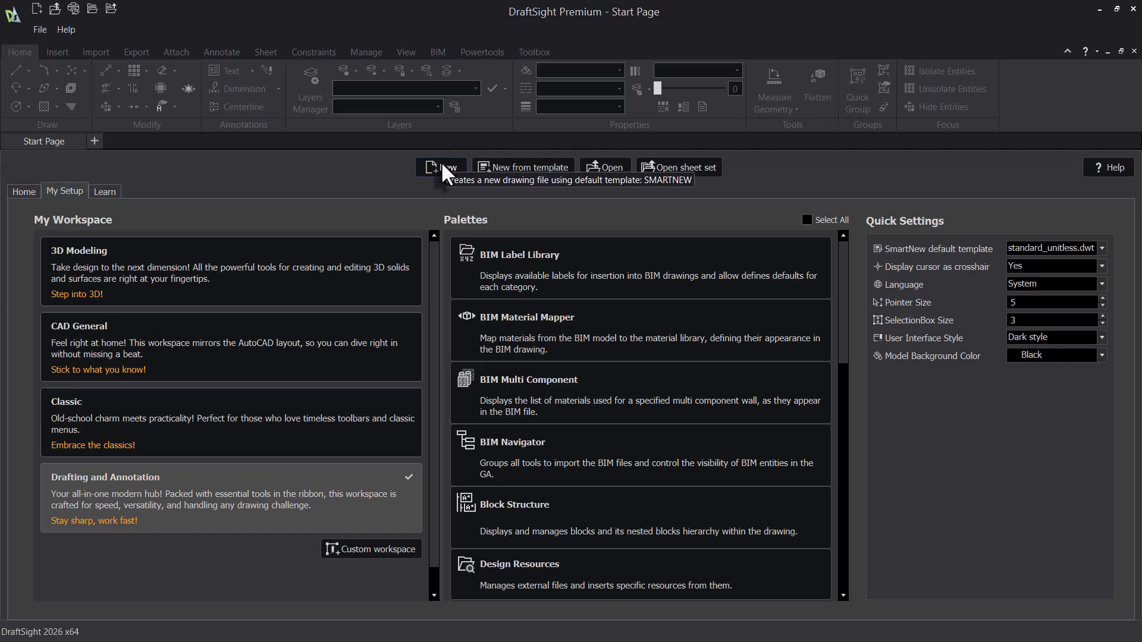
left_click(22, 192)
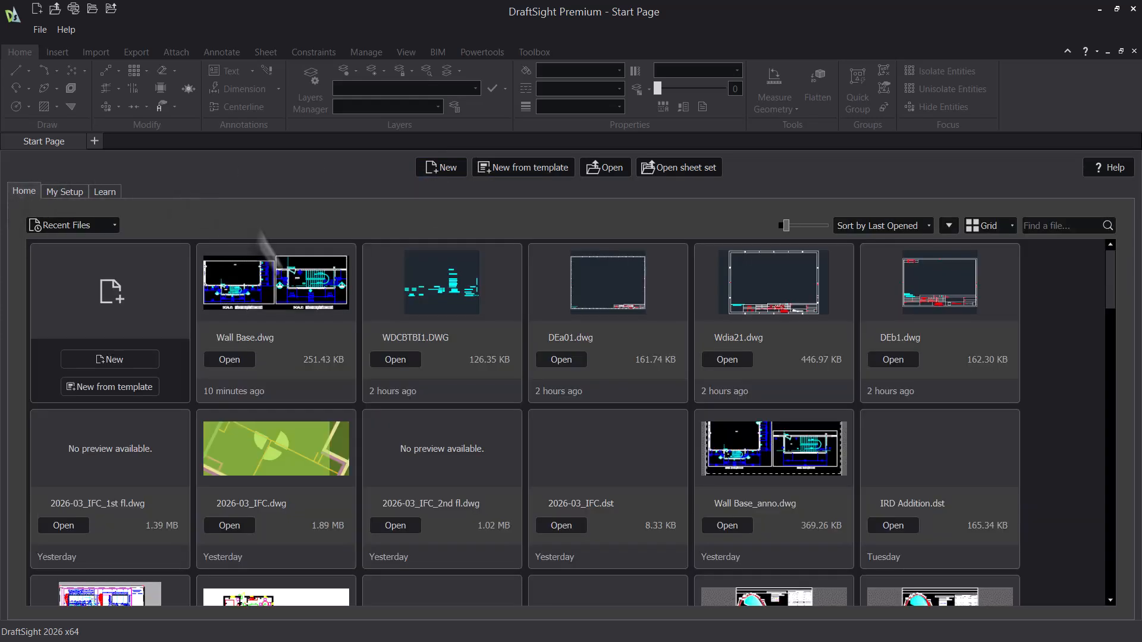
left_click(230, 360)
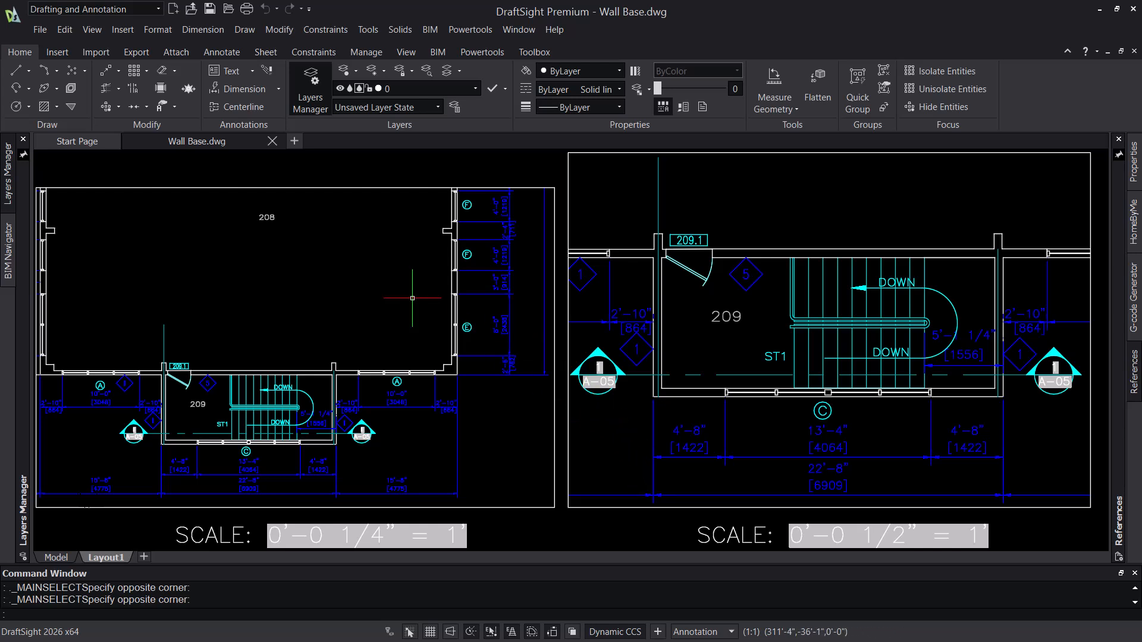
Step: Create a new layer named dim-24
mouse_move(22, 208)
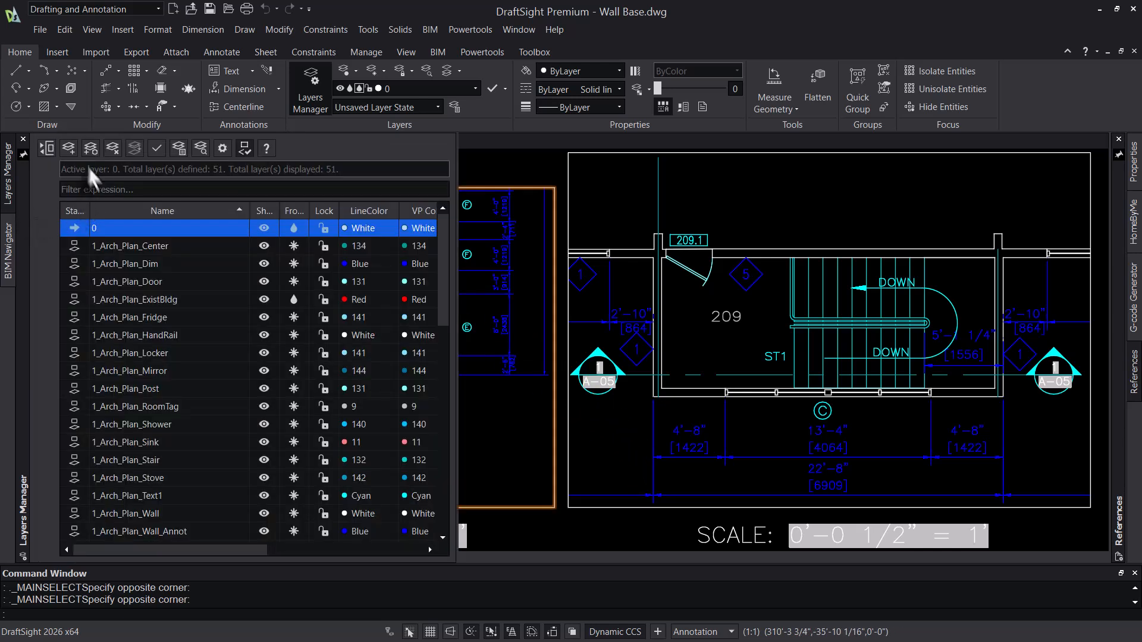
left_click(70, 148)
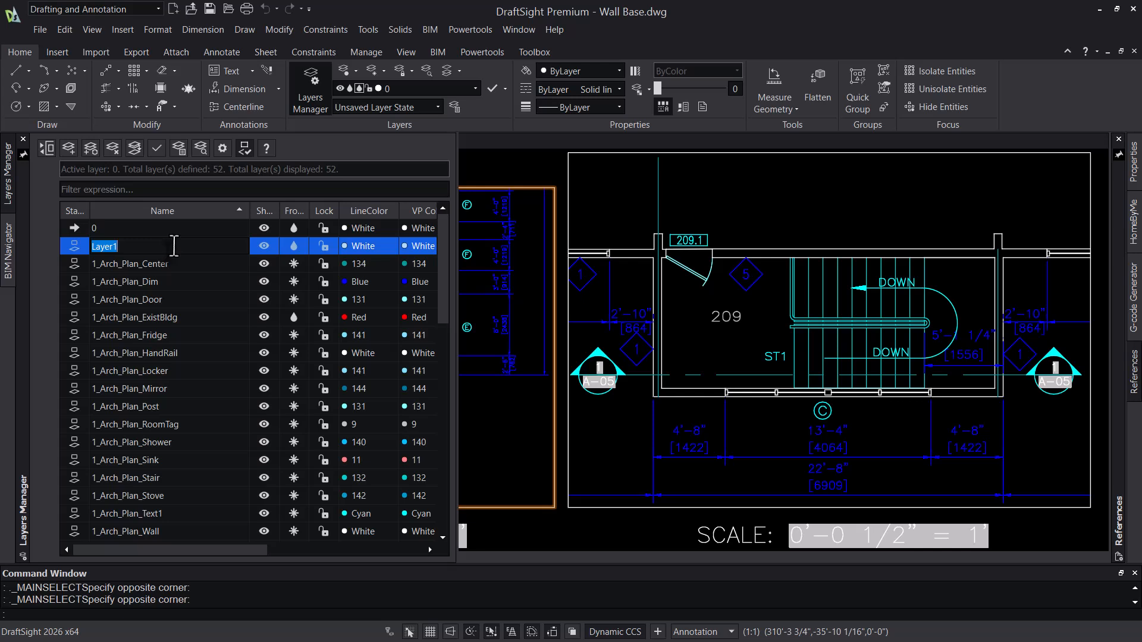
type("dim-")
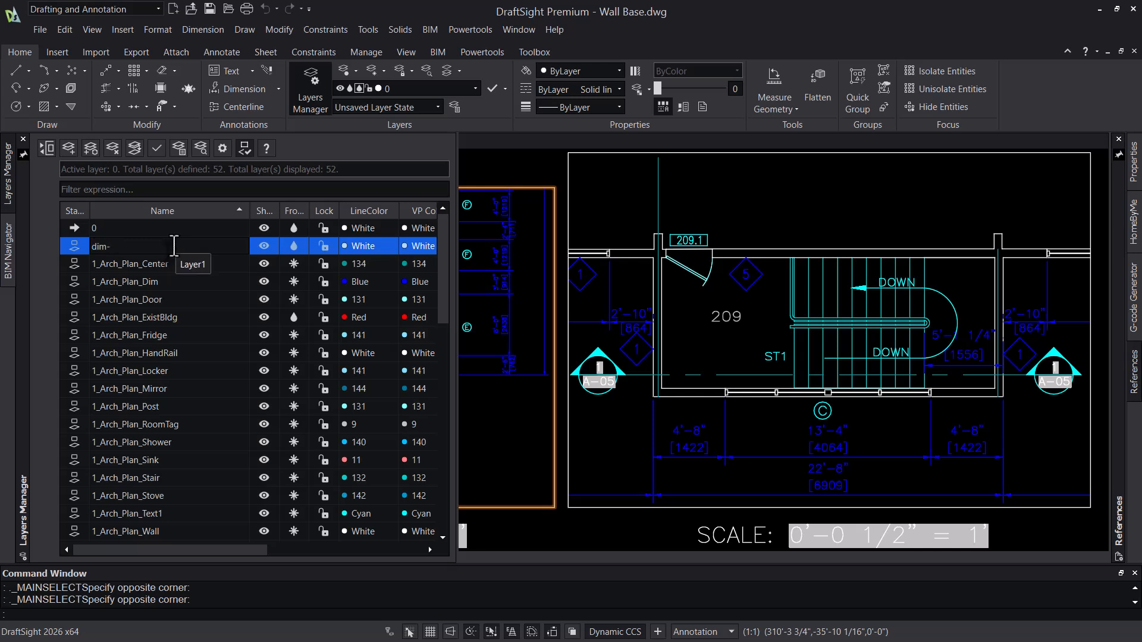
type("24")
key("Return")
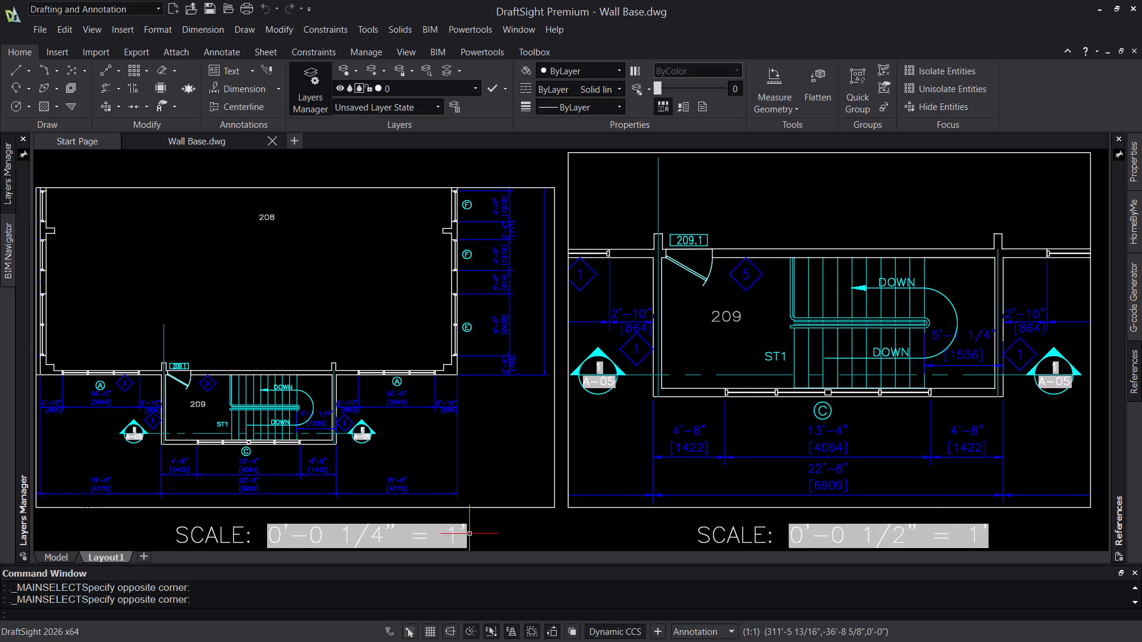
Step: Create another layer named dim-48
mouse_move(26, 208)
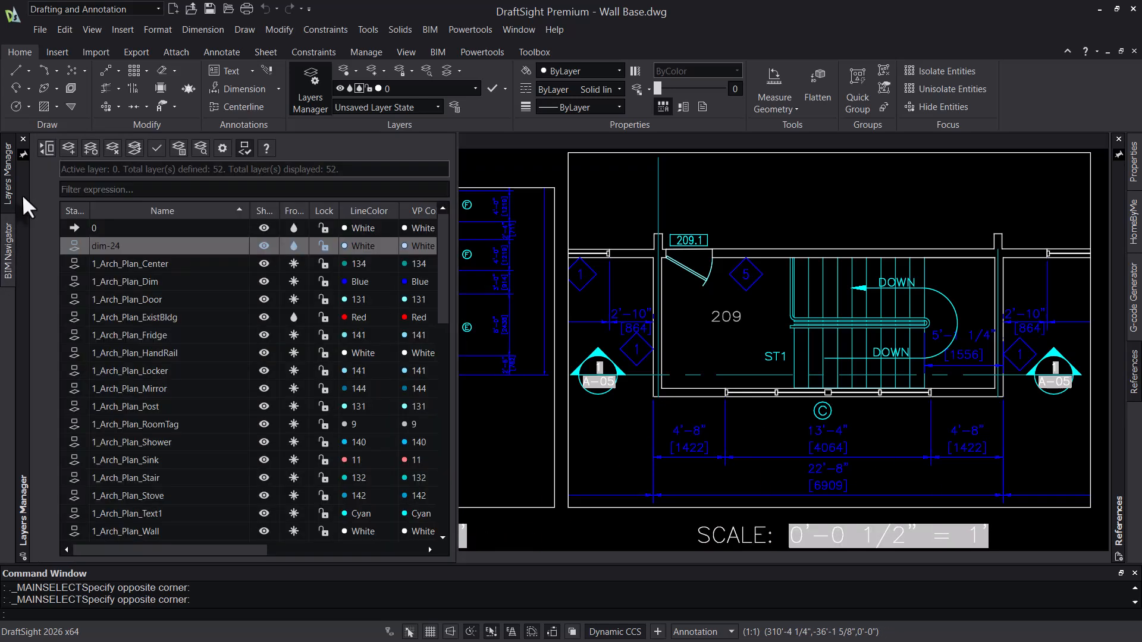
left_click(69, 148)
type("dim-48")
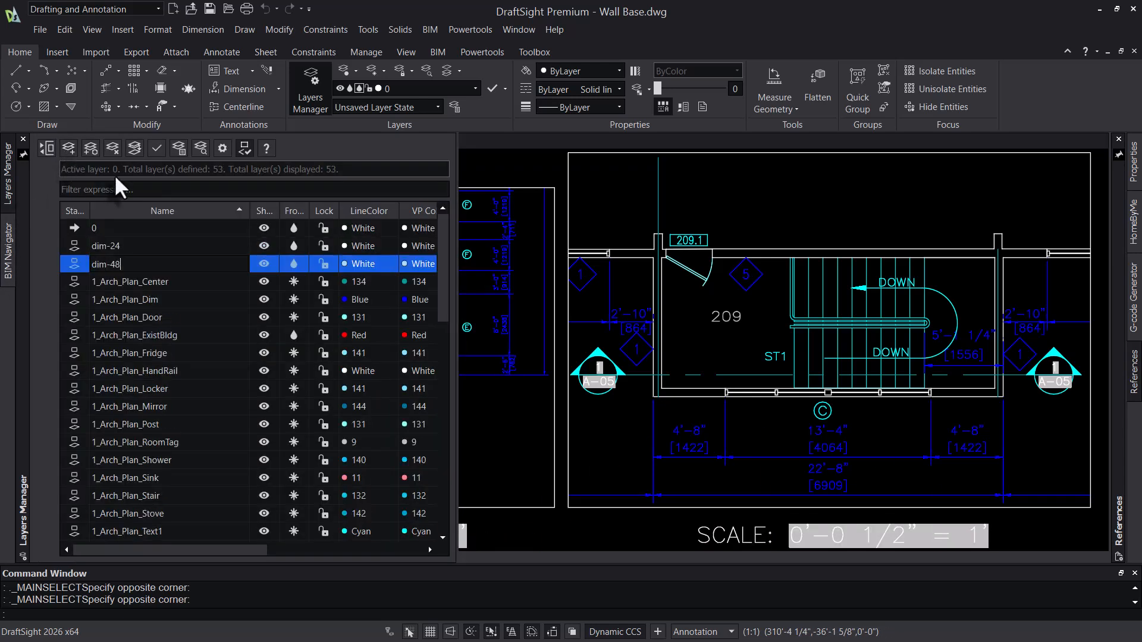
key("Return")
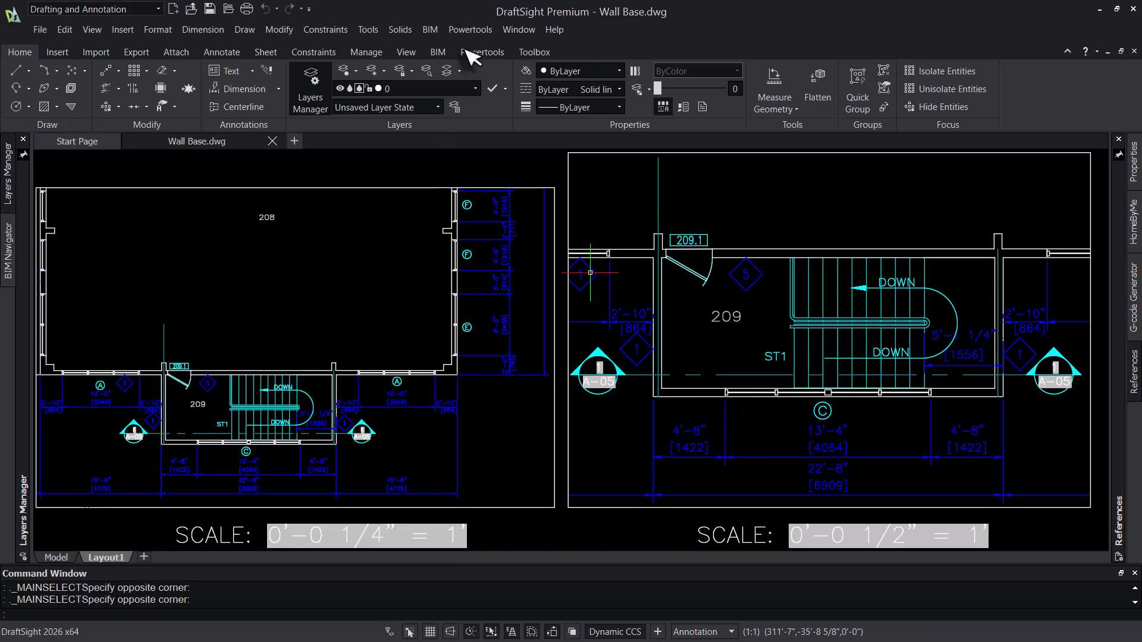
Step: Make dim-24 the active layer and activate the layout viewport at 1/2" = 1' scale
left_click(476, 89)
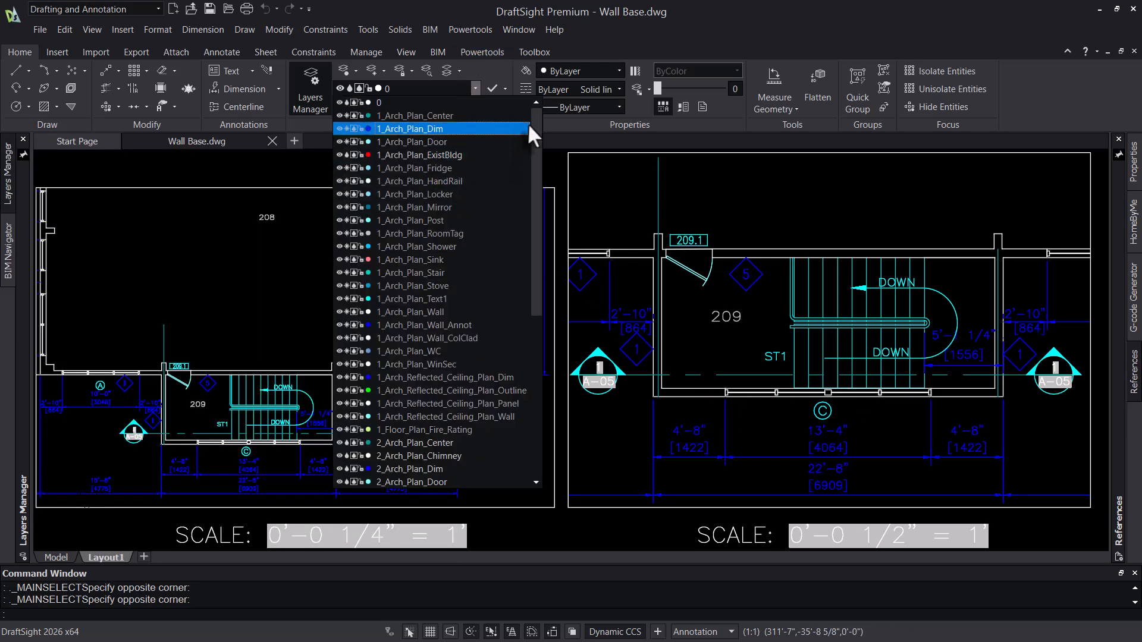
left_click_drag(535, 139, 550, 325)
left_click(391, 416)
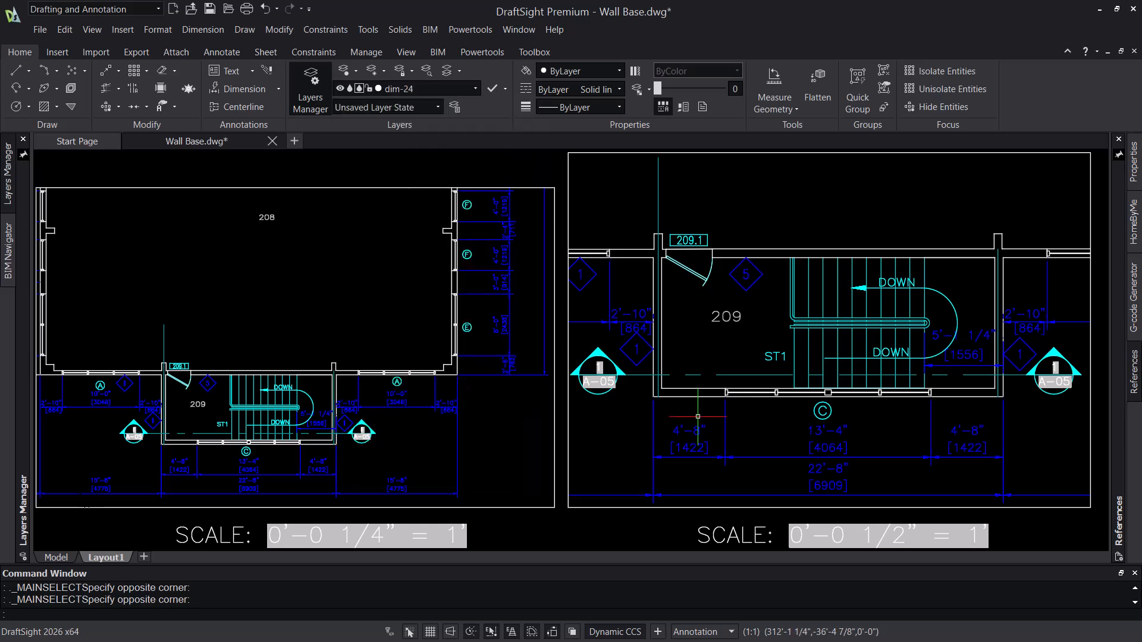
double_click(769, 426)
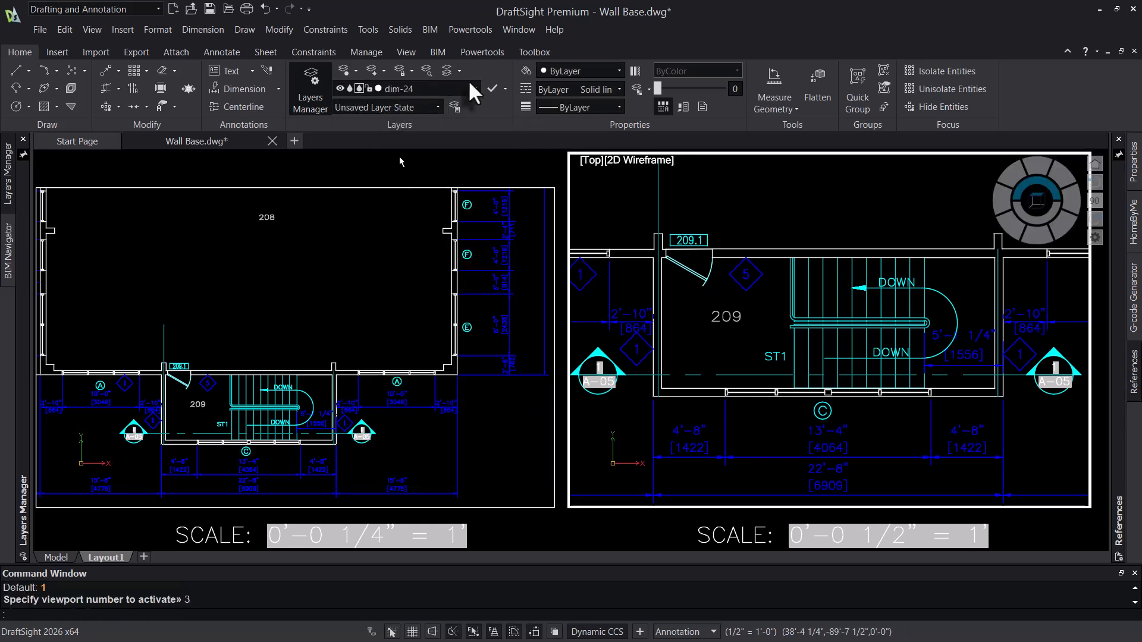
Step: Create a new dimension style named 24 based on 116-ROMANS-115-PS, applied to all dimensions
left_click(217, 52)
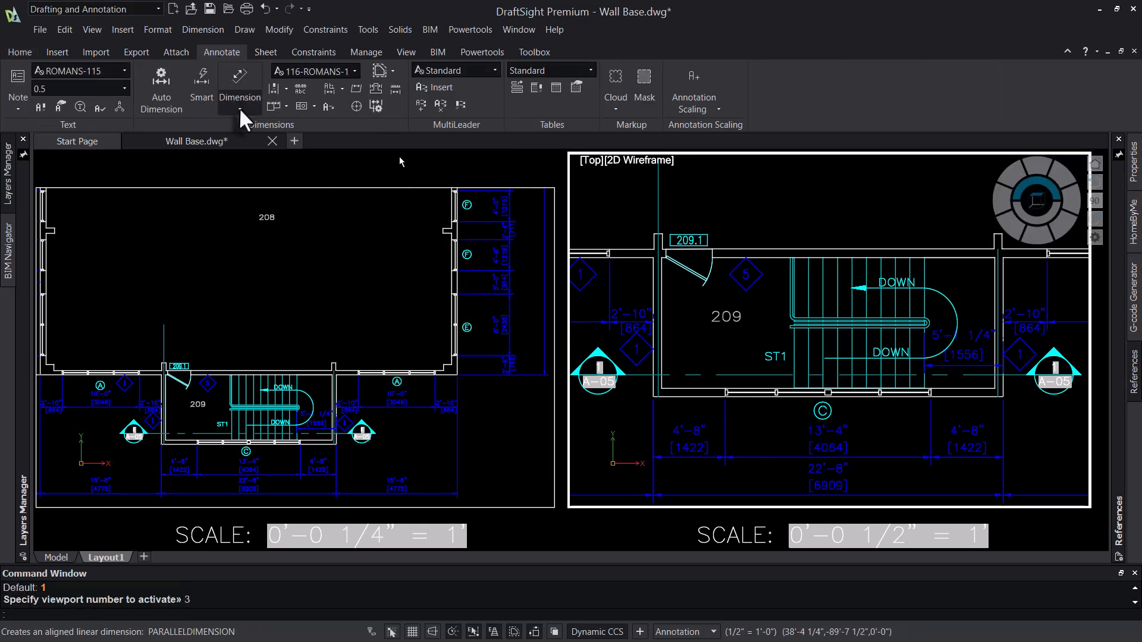
left_click(285, 83)
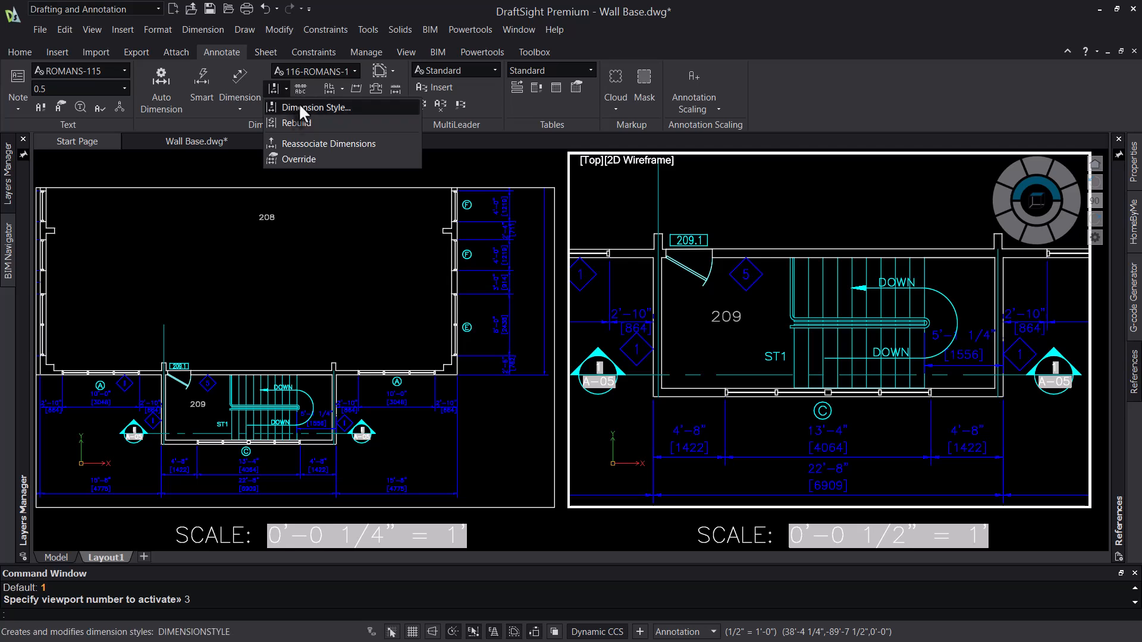
left_click(298, 102)
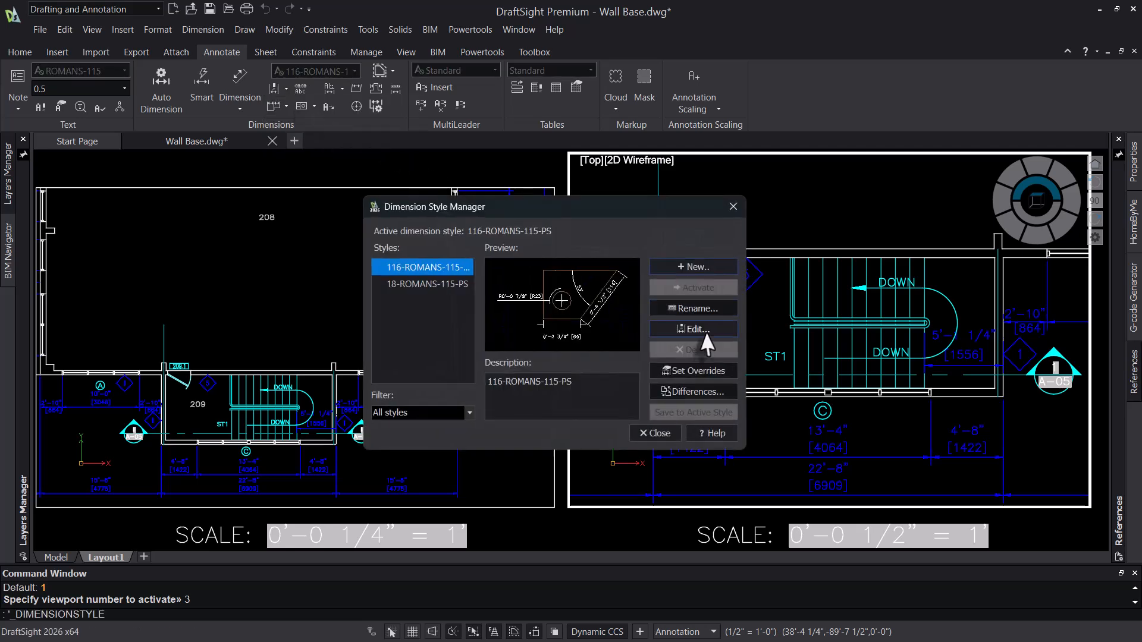
left_click(696, 267)
key("ctrl+a")
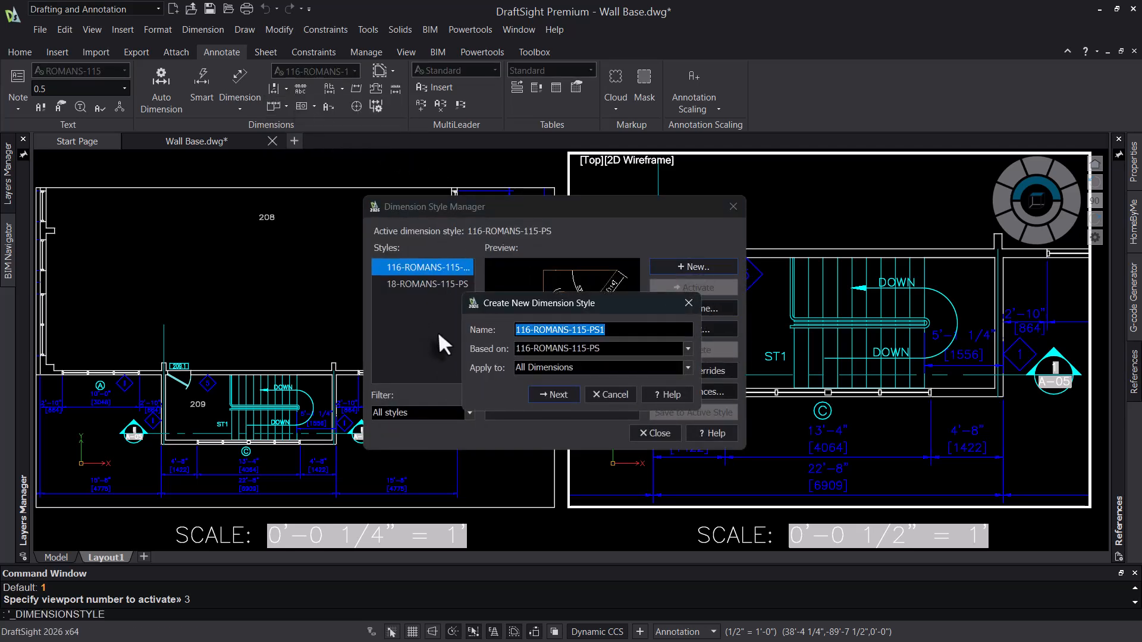
type("24")
left_click(558, 394)
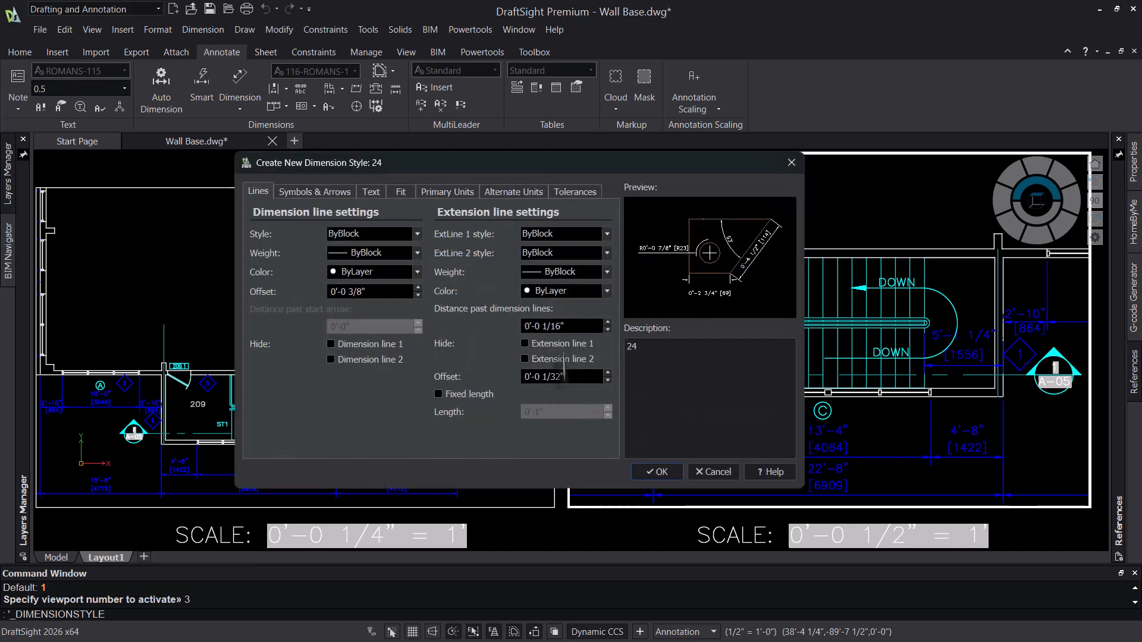
Step: Set the linear measurement scale factor of dimension style 24 to 24
left_click(400, 191)
left_click(446, 193)
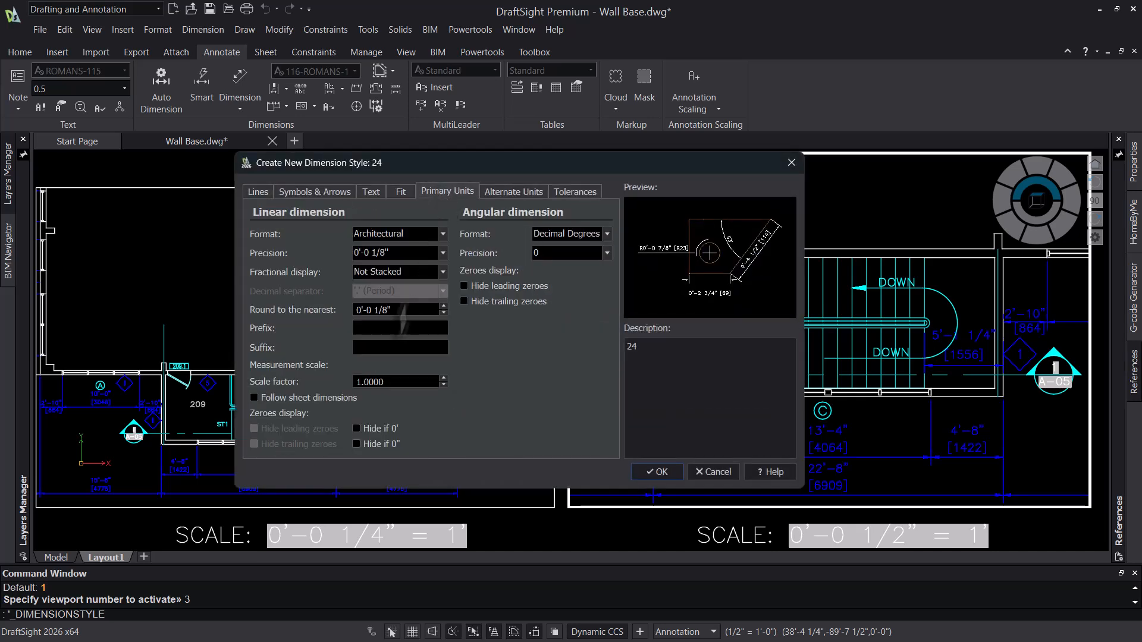
left_click_drag(386, 381, 293, 380)
type("24")
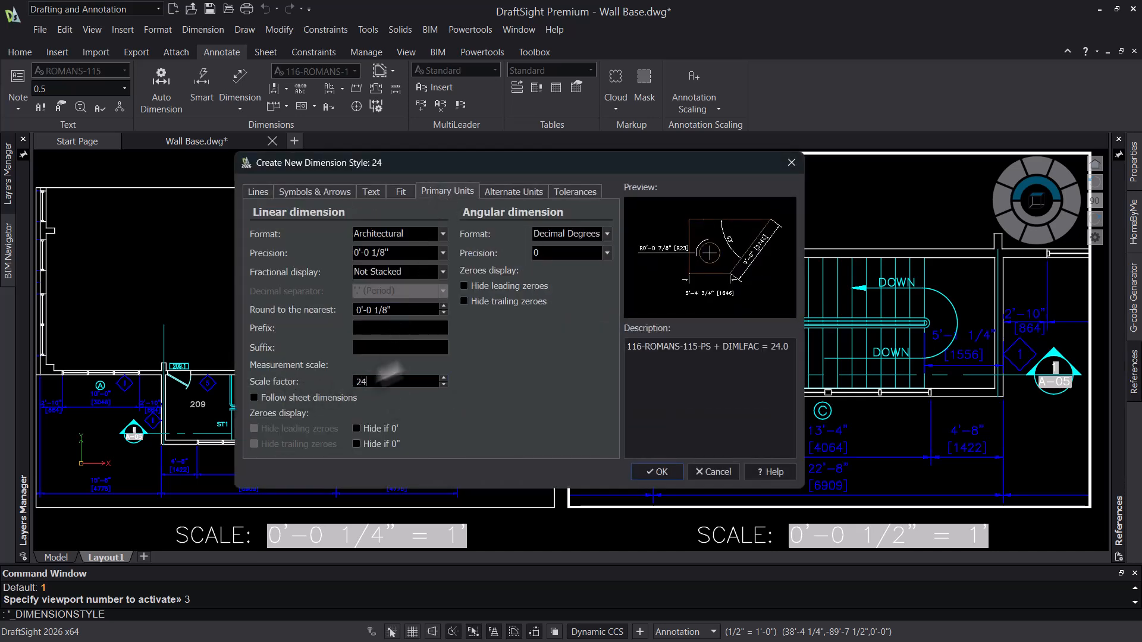
left_click(411, 348)
Step: Set the text height of dimension style 24 to 1/8" and save the style
left_click(314, 191)
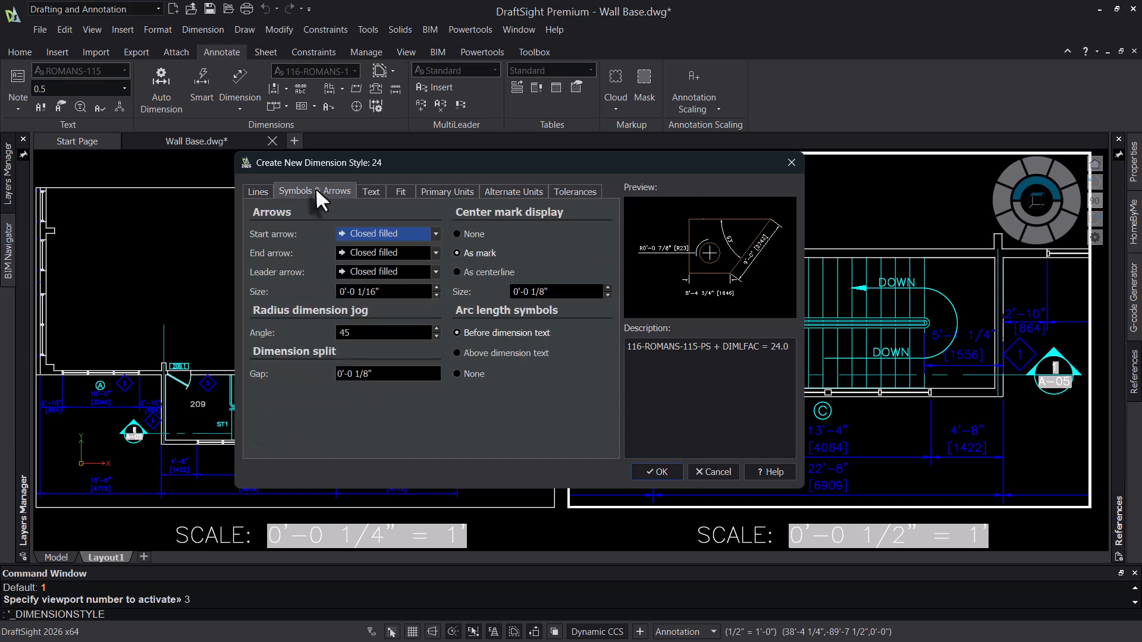
left_click(371, 191)
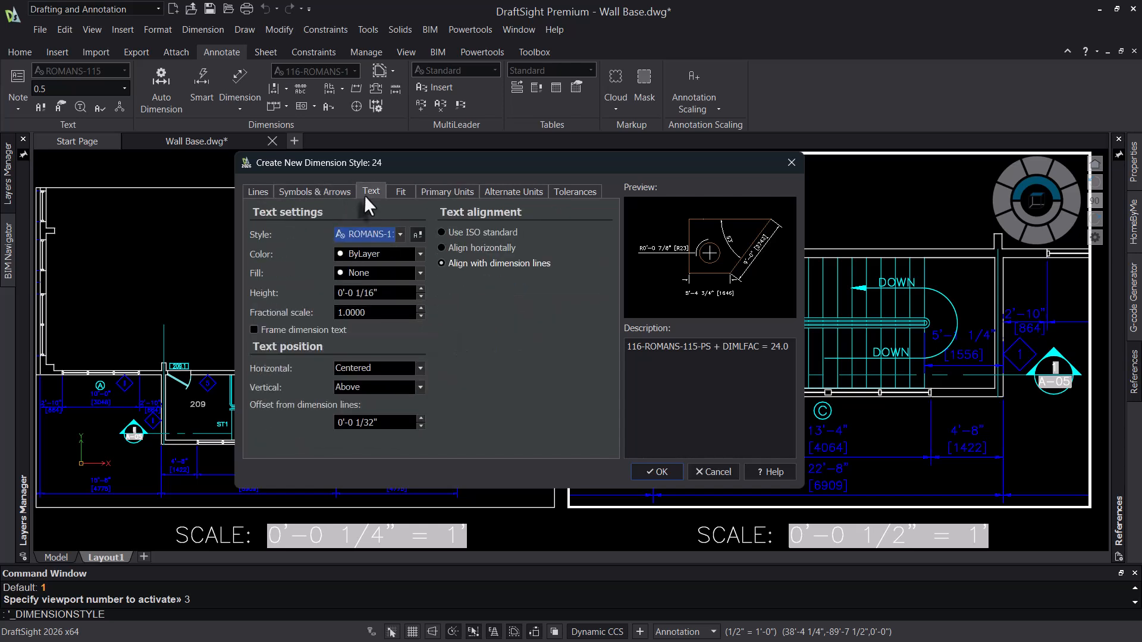
left_click_drag(389, 293, 298, 286)
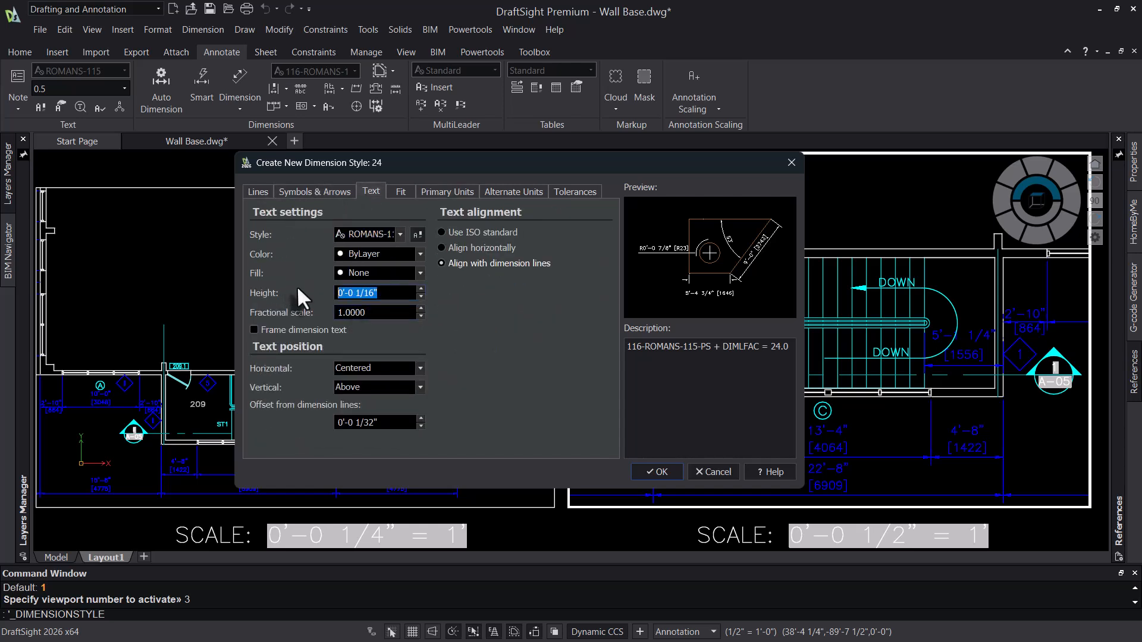
type("1/8")
left_click(402, 314)
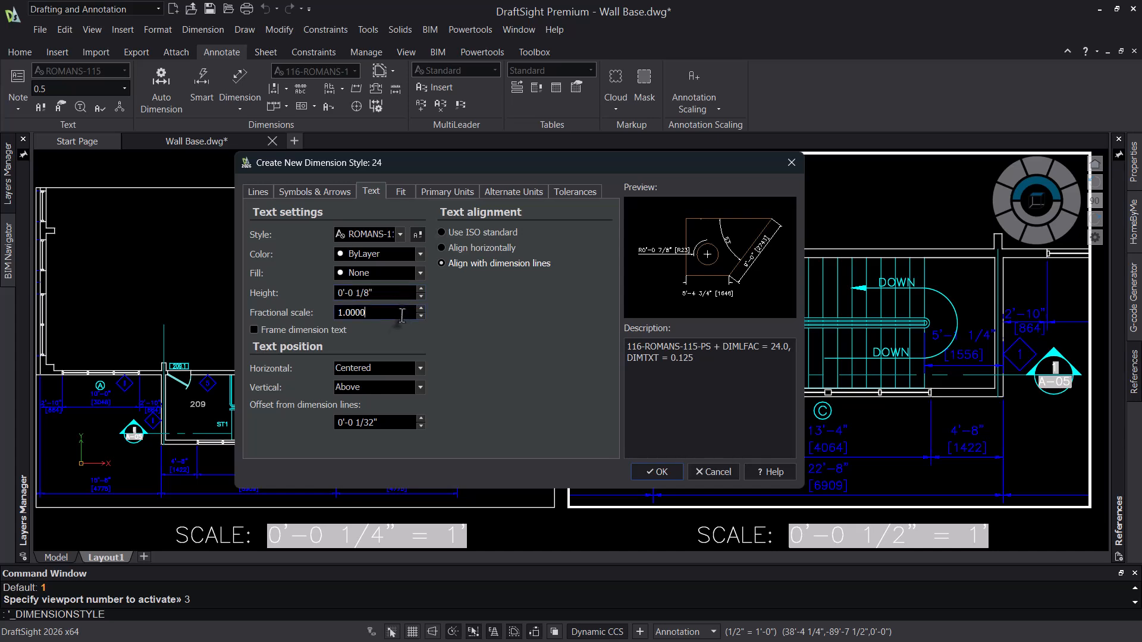
left_click(665, 473)
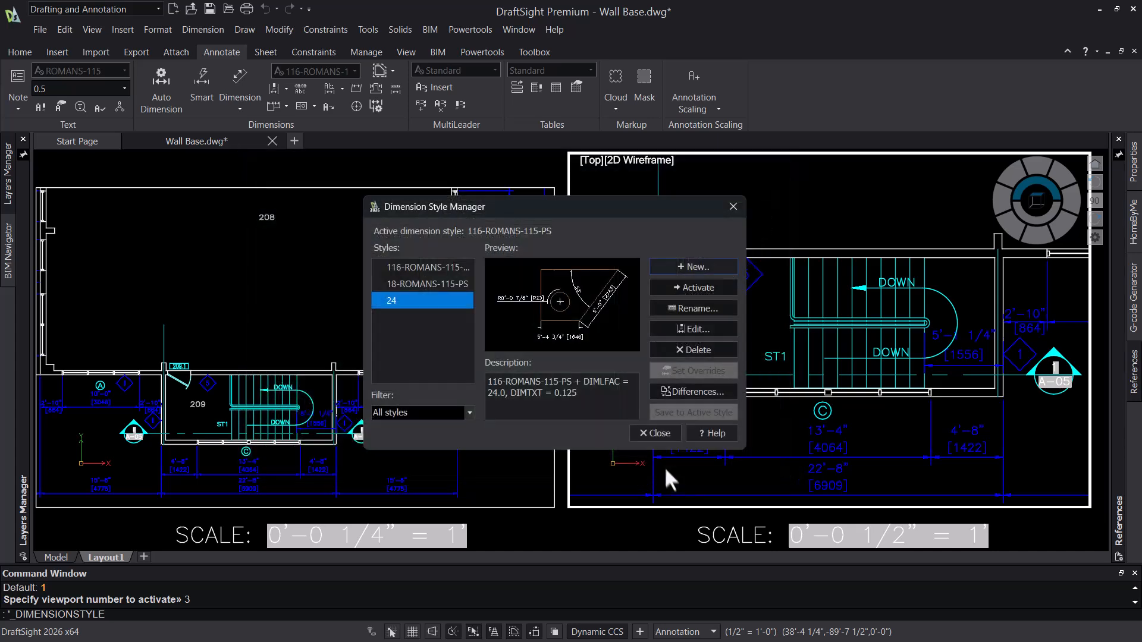
Step: Create a dimension style named 48 based on style 24, with a linear measurement scale factor of 48
left_click(694, 272)
left_click_drag(609, 330, 434, 332)
type("48")
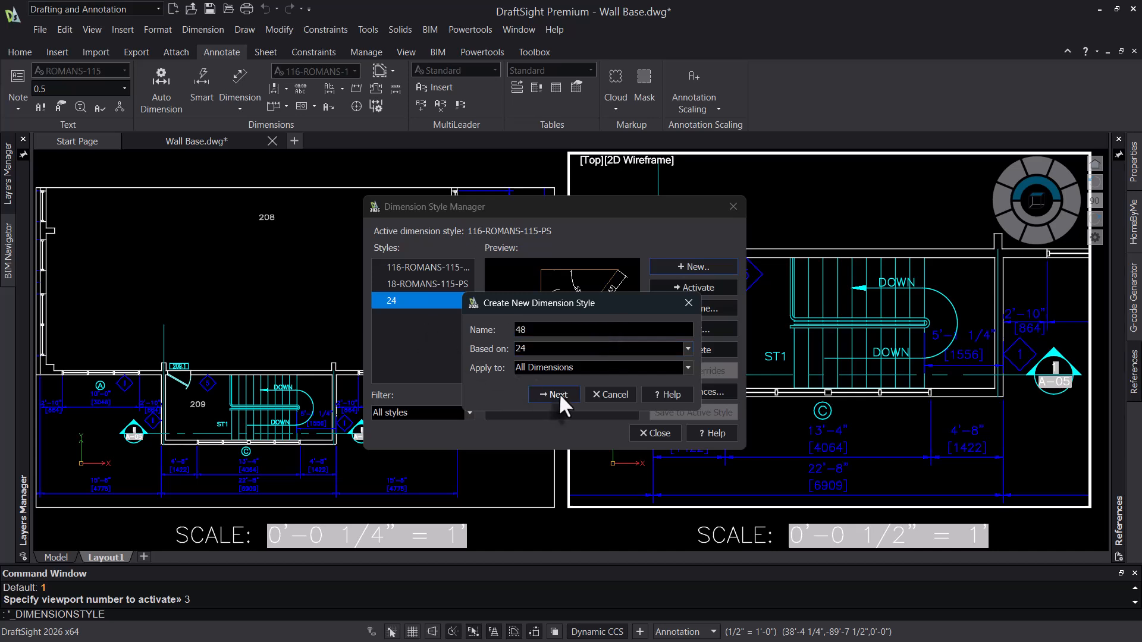
left_click(553, 394)
left_click(452, 194)
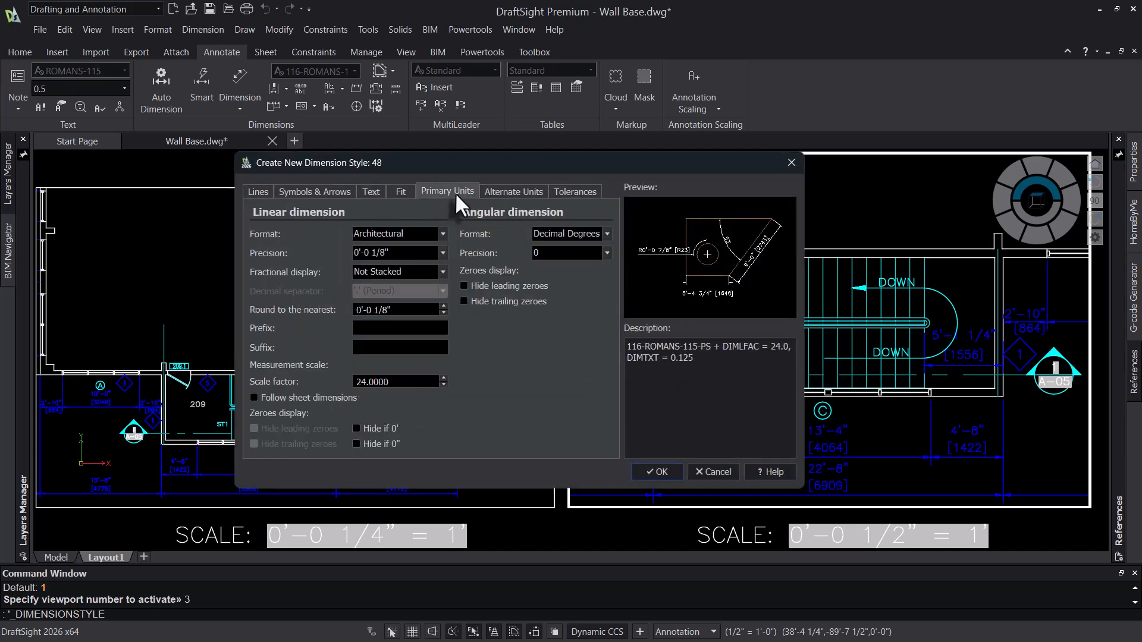
type("48")
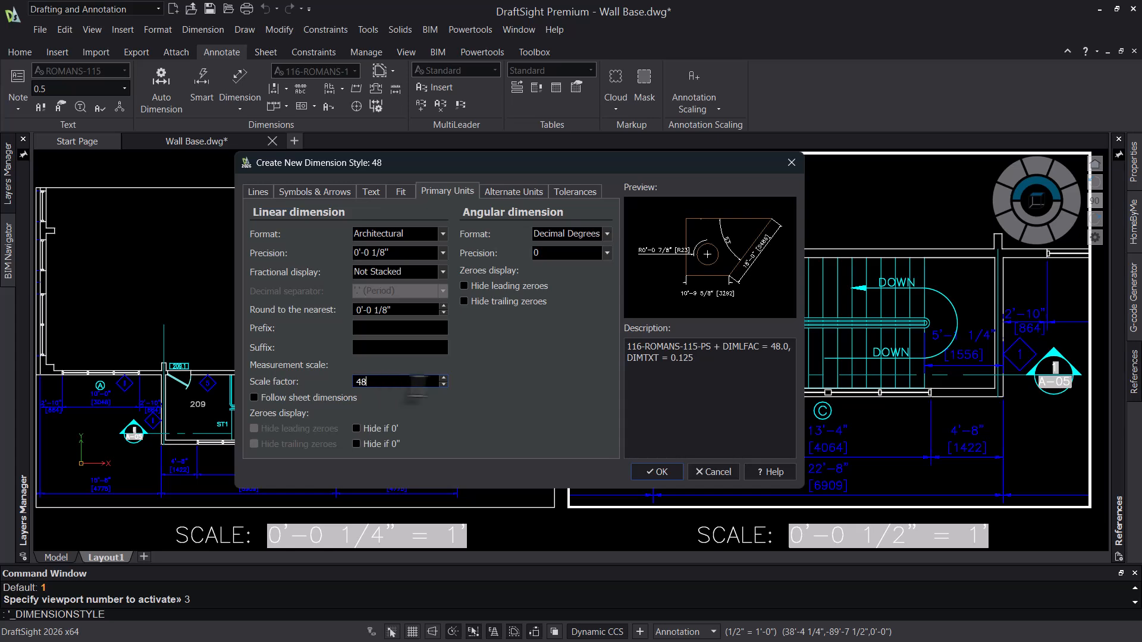
left_click(674, 476)
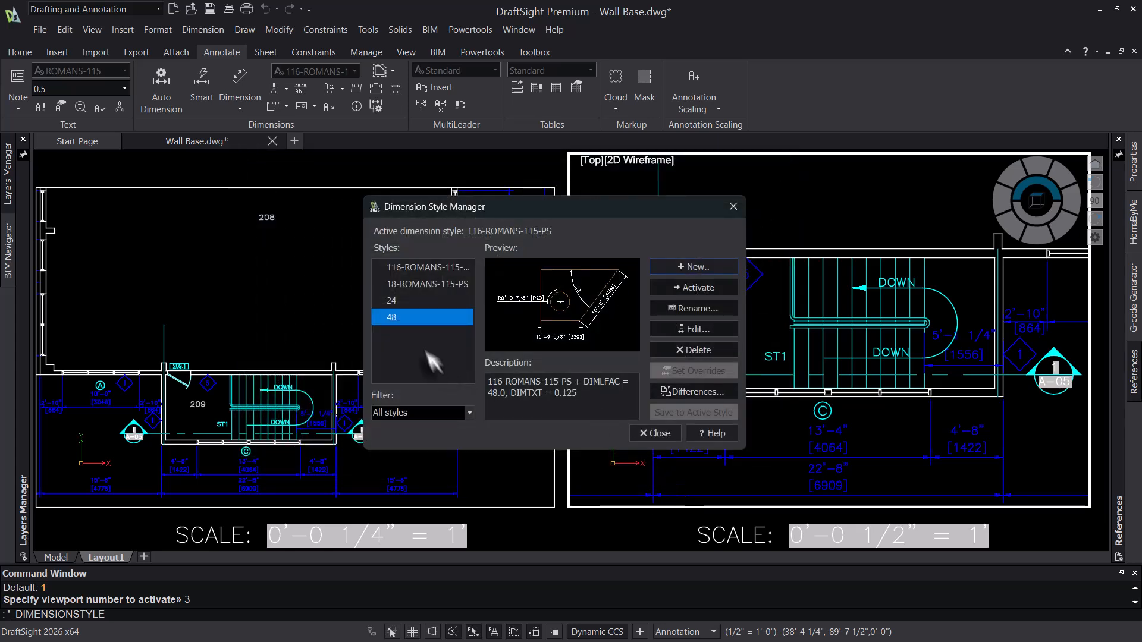
Step: Make 24 the active dimension style and close the Dimension Style Manager
double_click(413, 303)
key("Return")
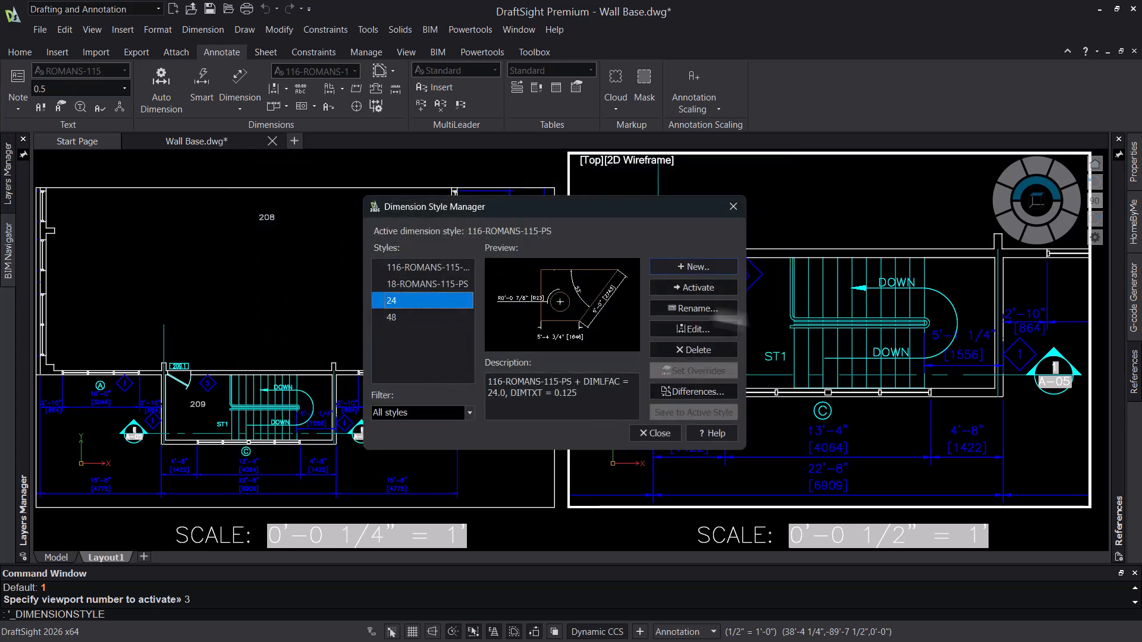
left_click(699, 287)
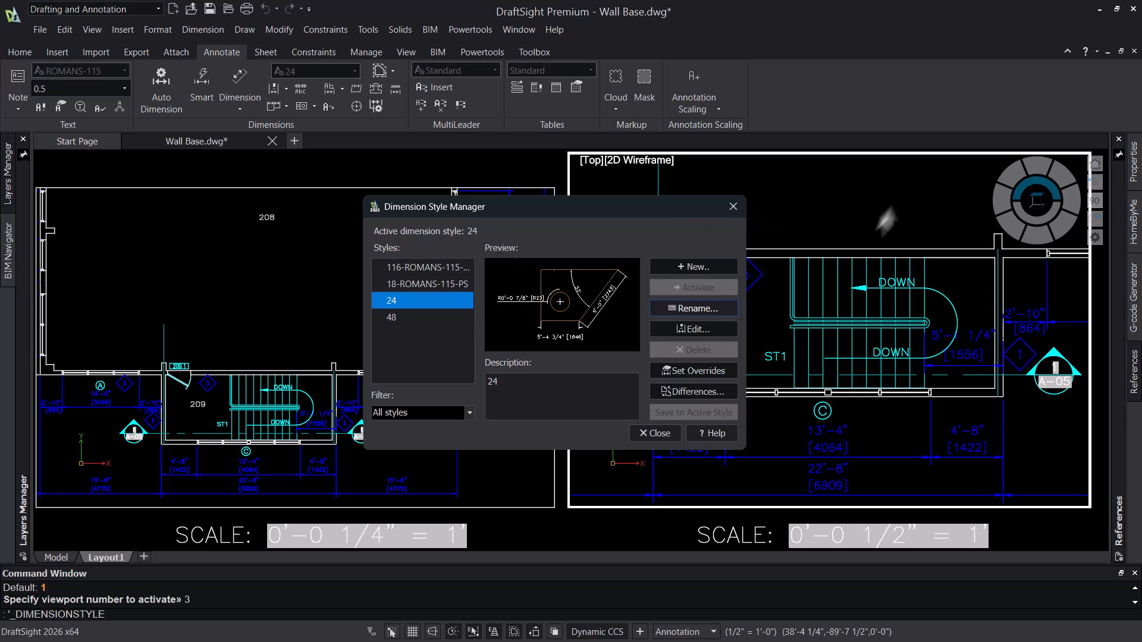
left_click(662, 434)
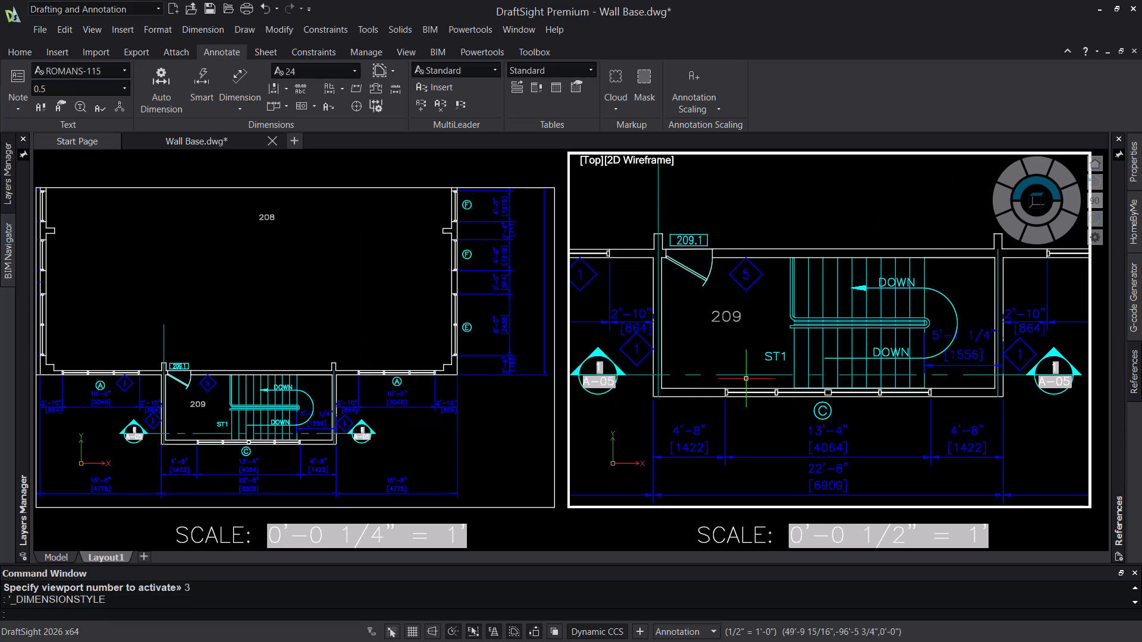
Step: Place a linear dimension in the 1/2" viewport from room 209's lower-left outer corner to the near edge of the window below the stair
left_click(240, 110)
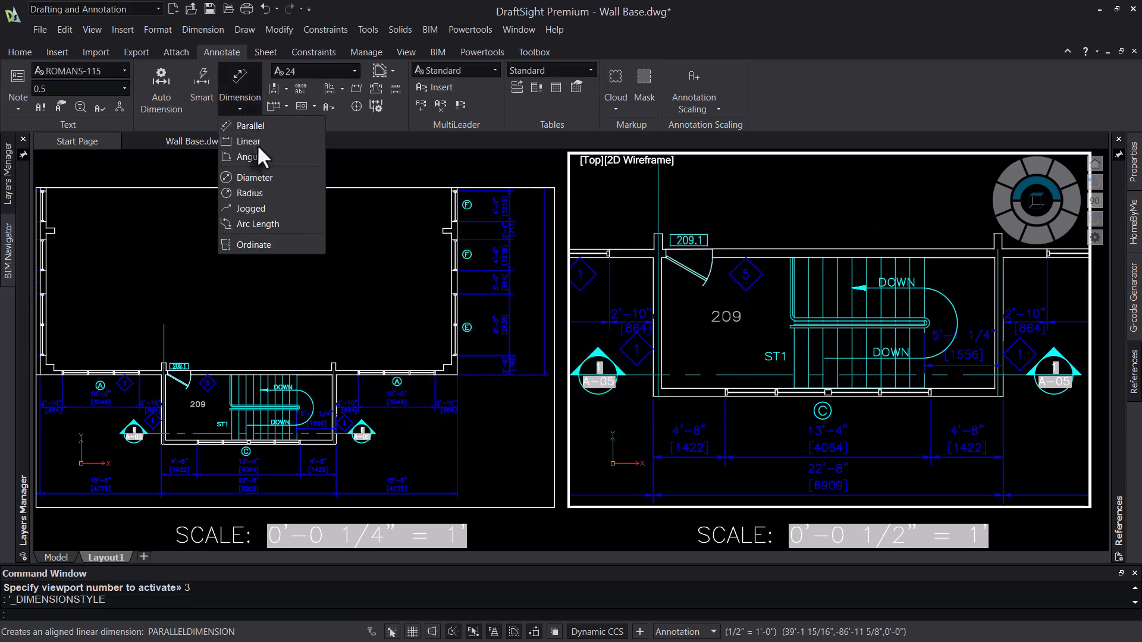
left_click(261, 145)
left_click(663, 398)
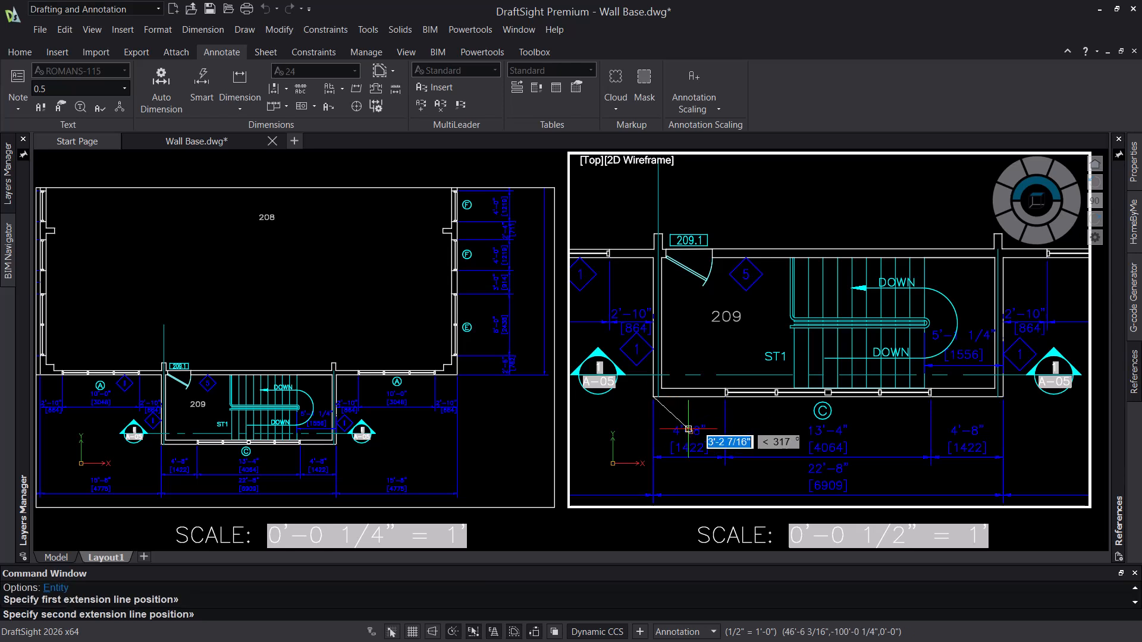
left_click(725, 400)
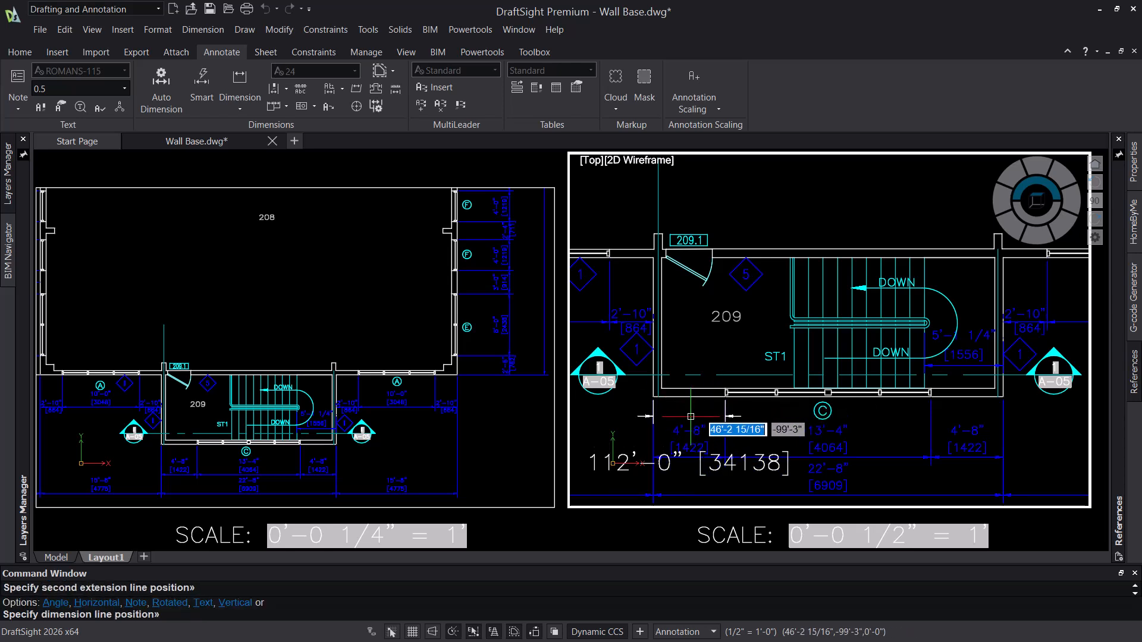
left_click(773, 411)
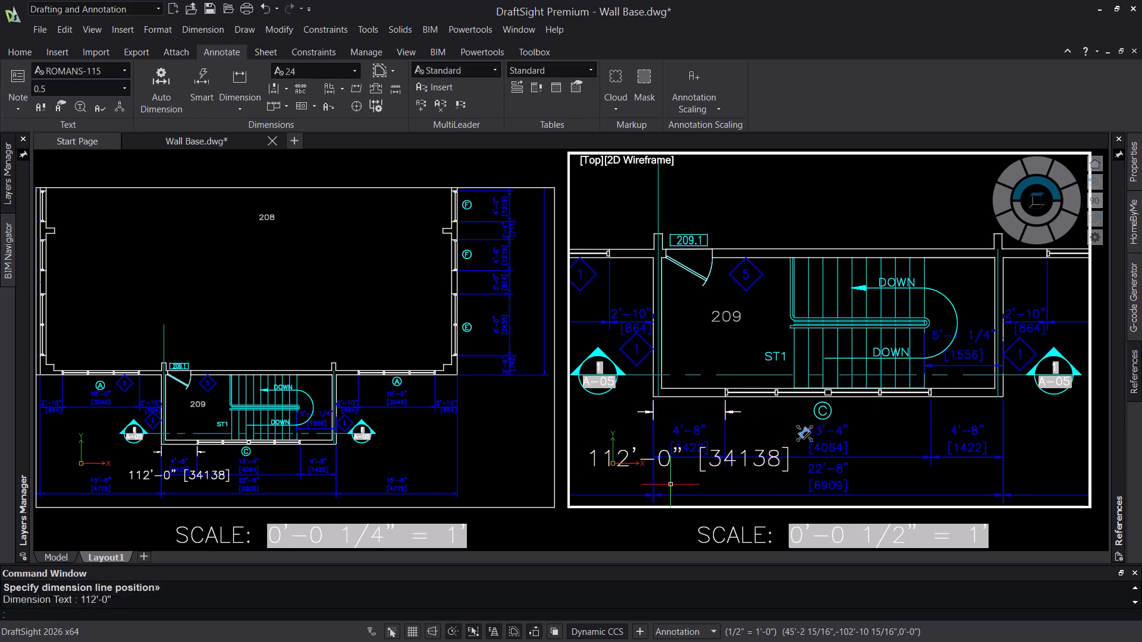
left_click(706, 471)
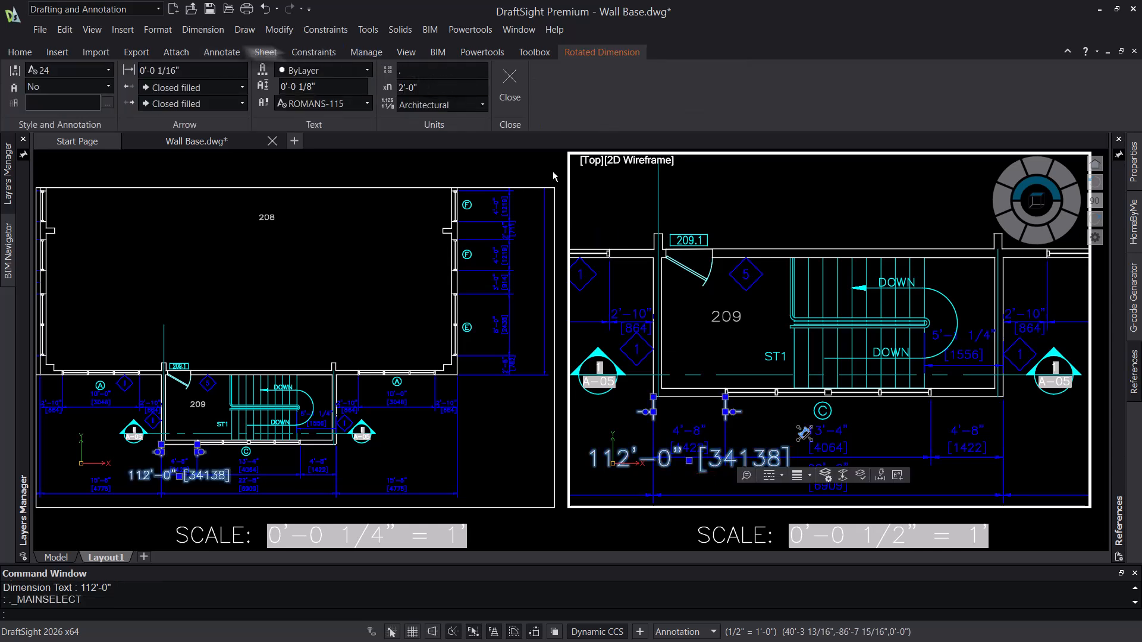
key("Escape")
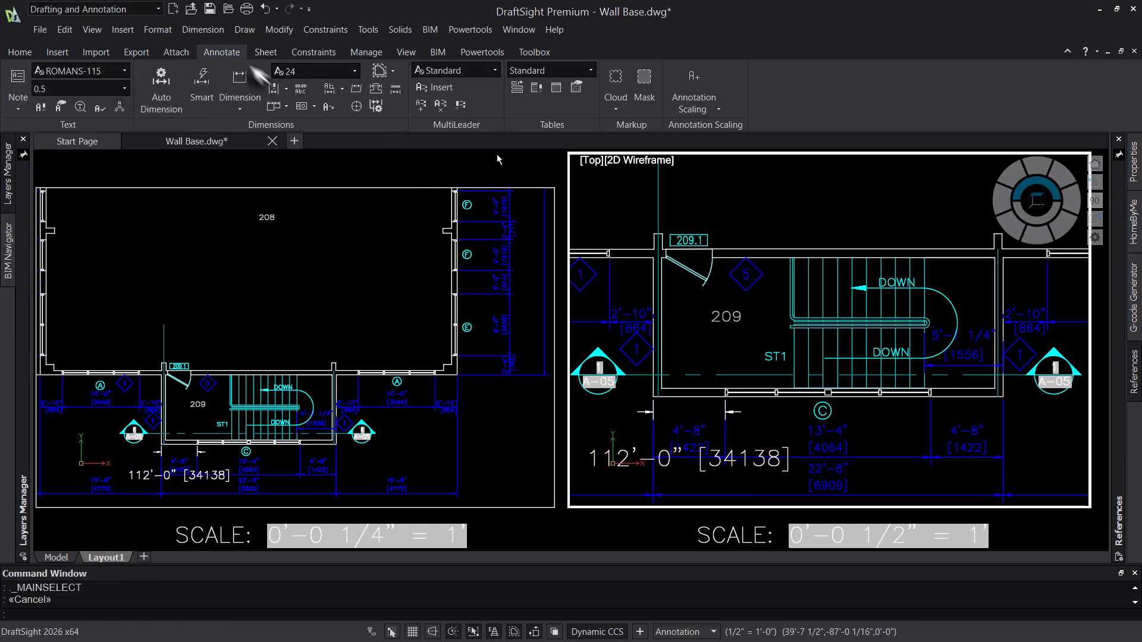
Step: Edit dimension style 24 and set its linear measurement scale factor to 1
left_click(286, 88)
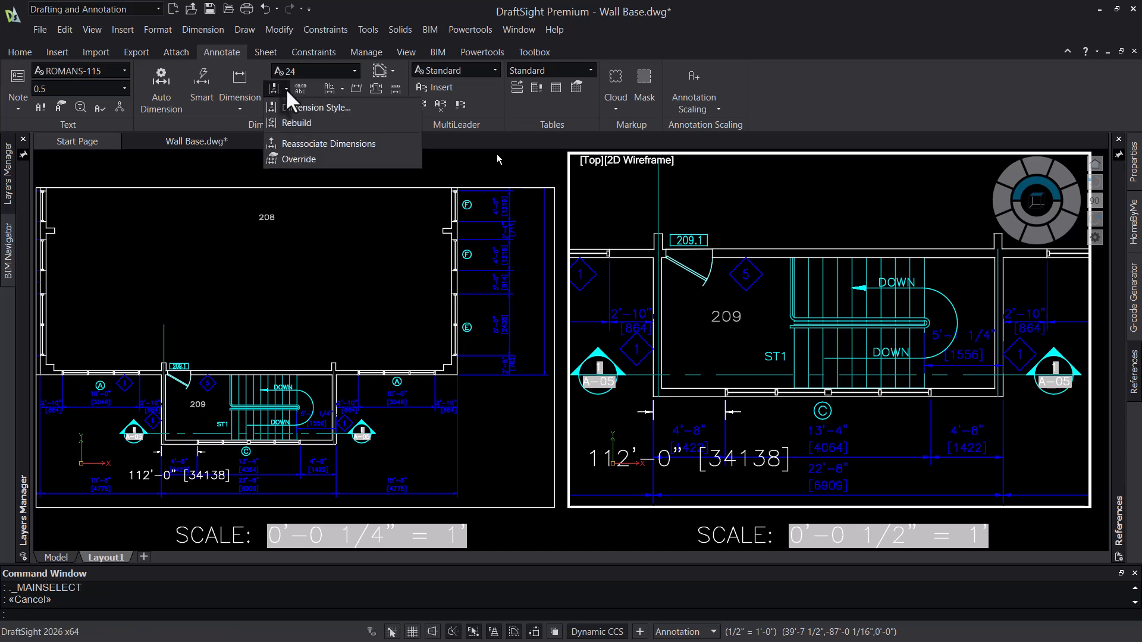
left_click(298, 110)
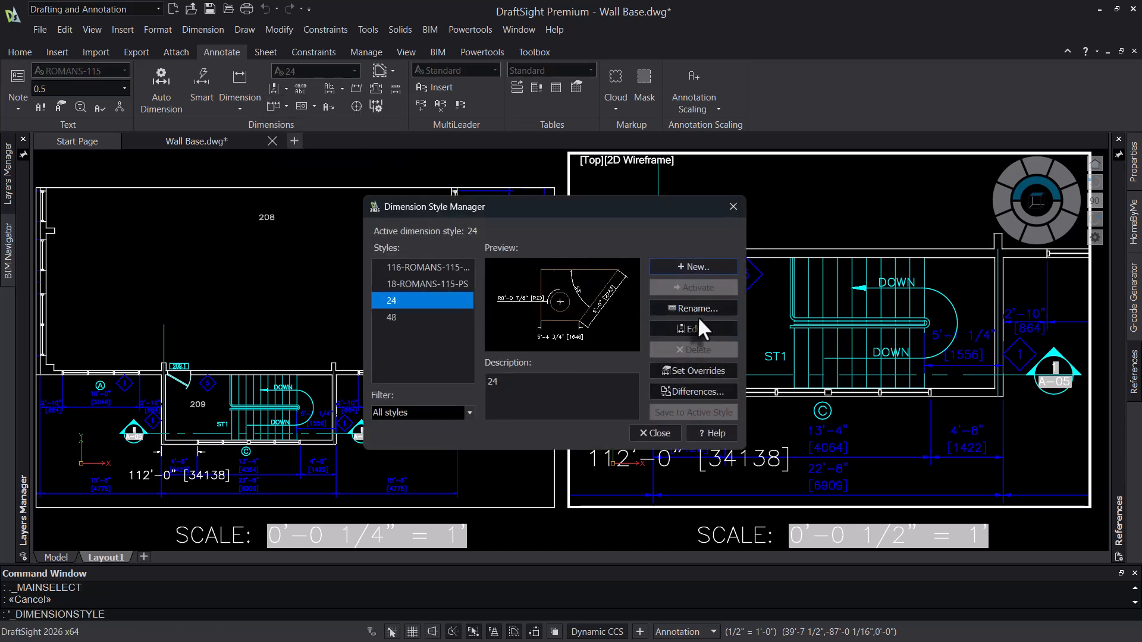
left_click(693, 329)
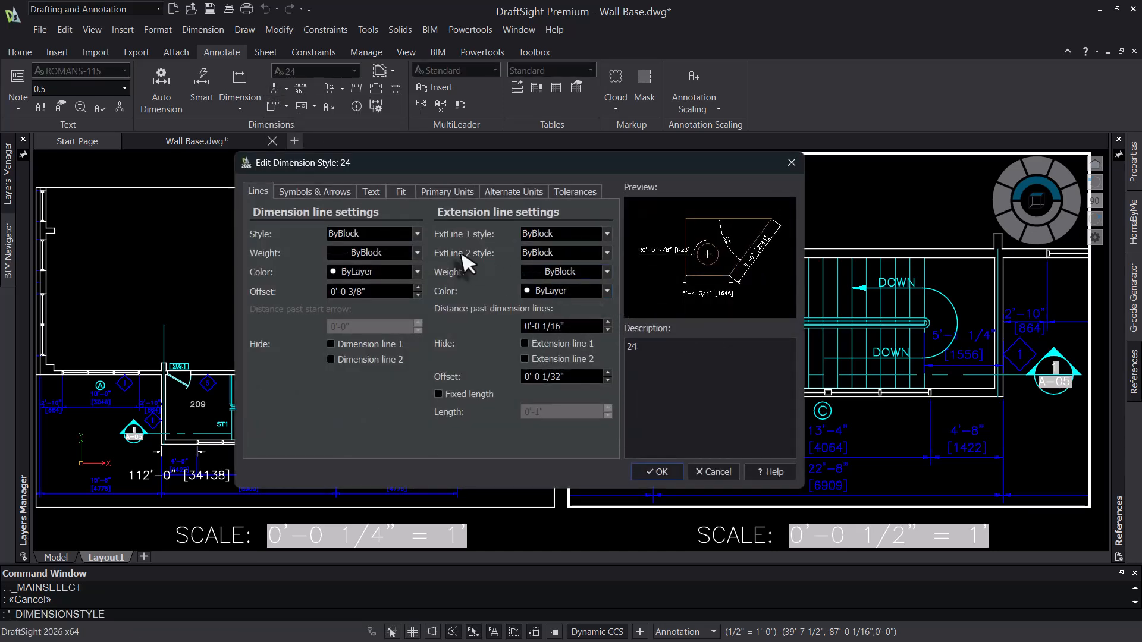
left_click(452, 192)
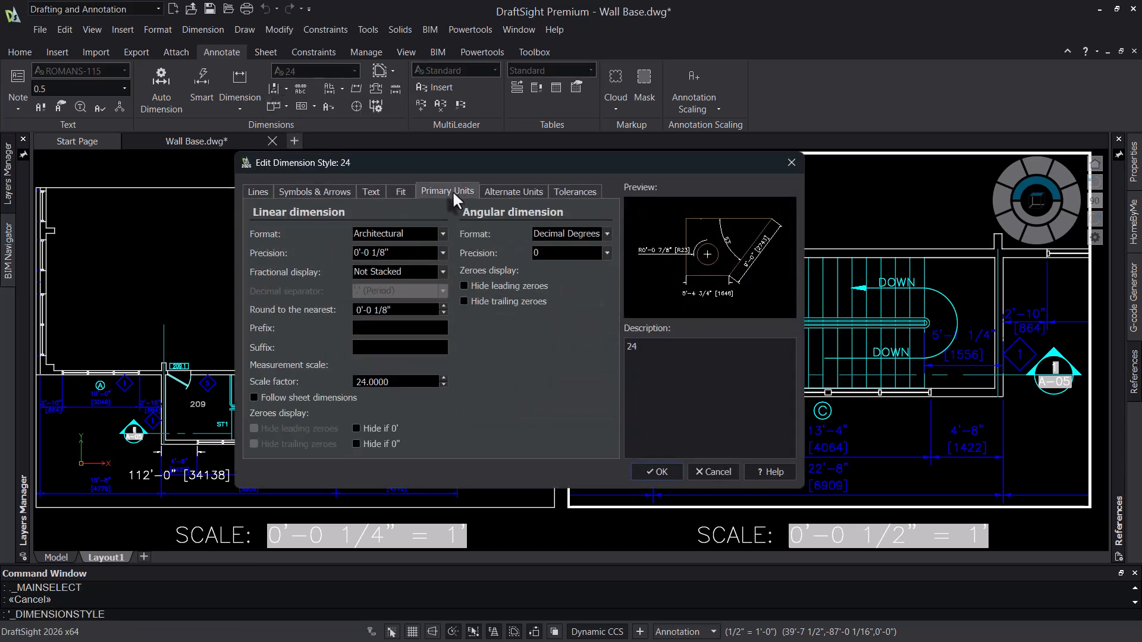
double_click(412, 381)
type("1")
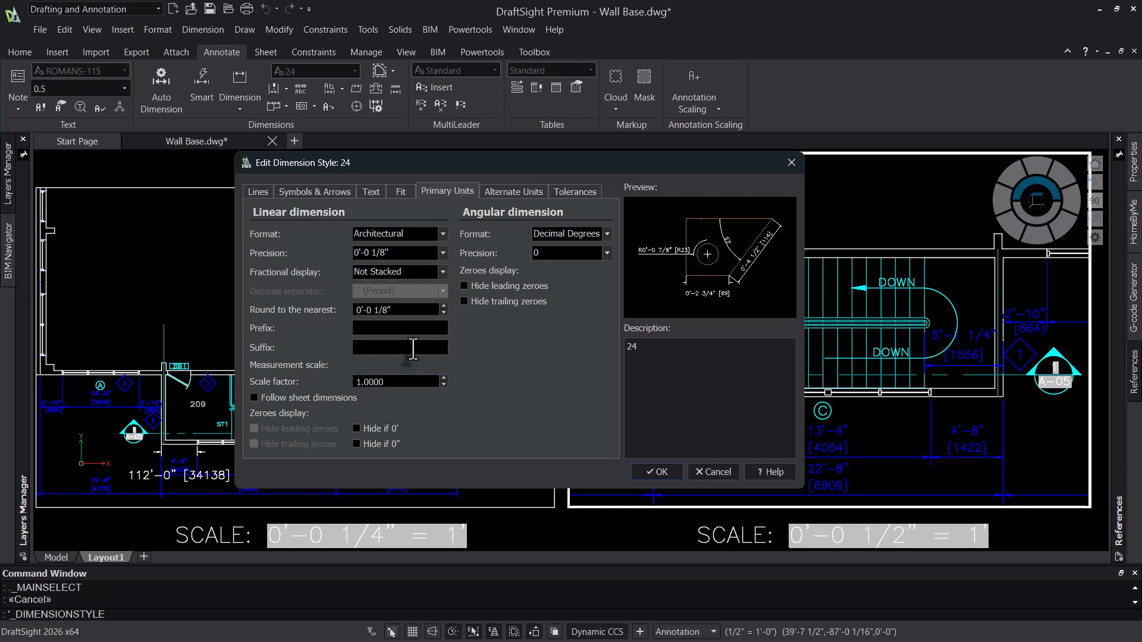
Step: Set the overall dimension scale factor of style 24 to 24 and save the style
left_click(401, 191)
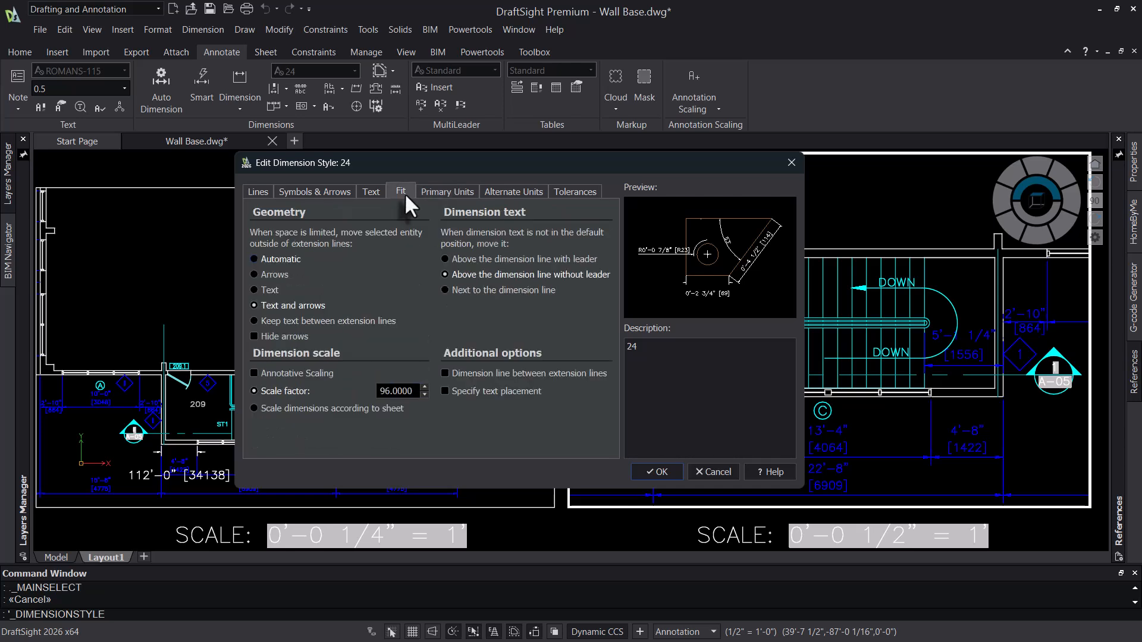
double_click(395, 391)
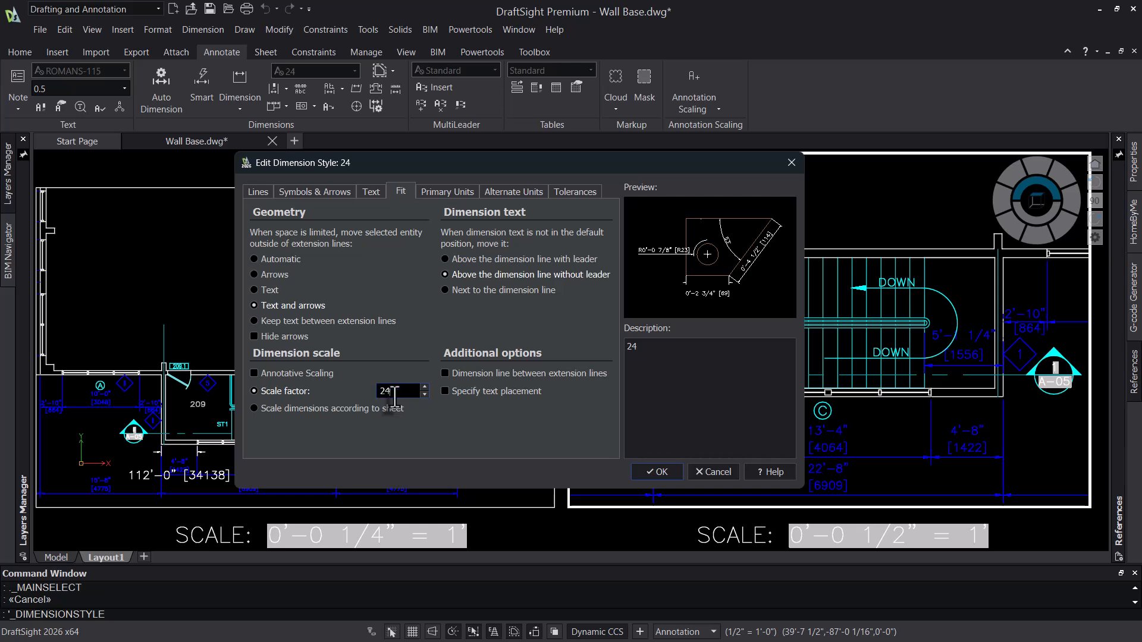
type("24")
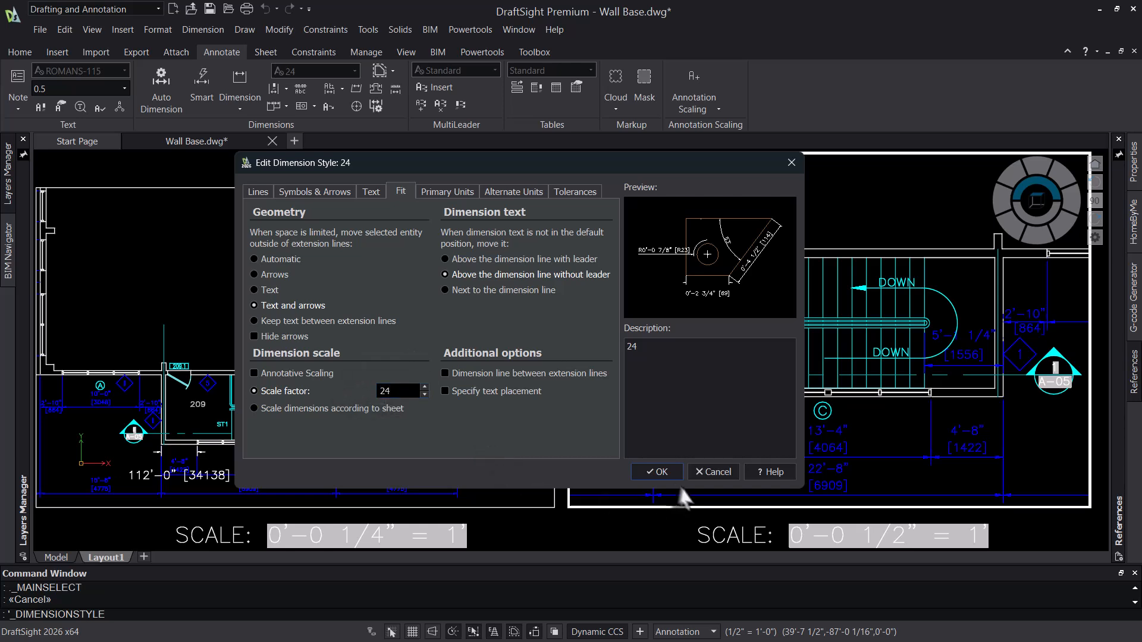
left_click(447, 192)
left_click(399, 382)
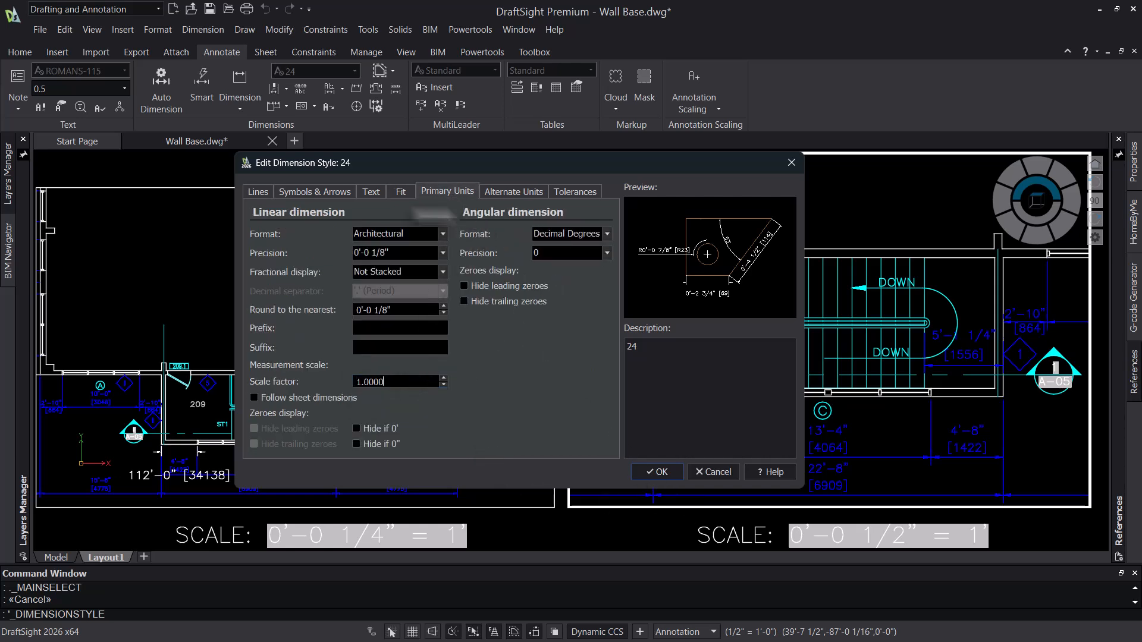
left_click(400, 192)
left_click(658, 472)
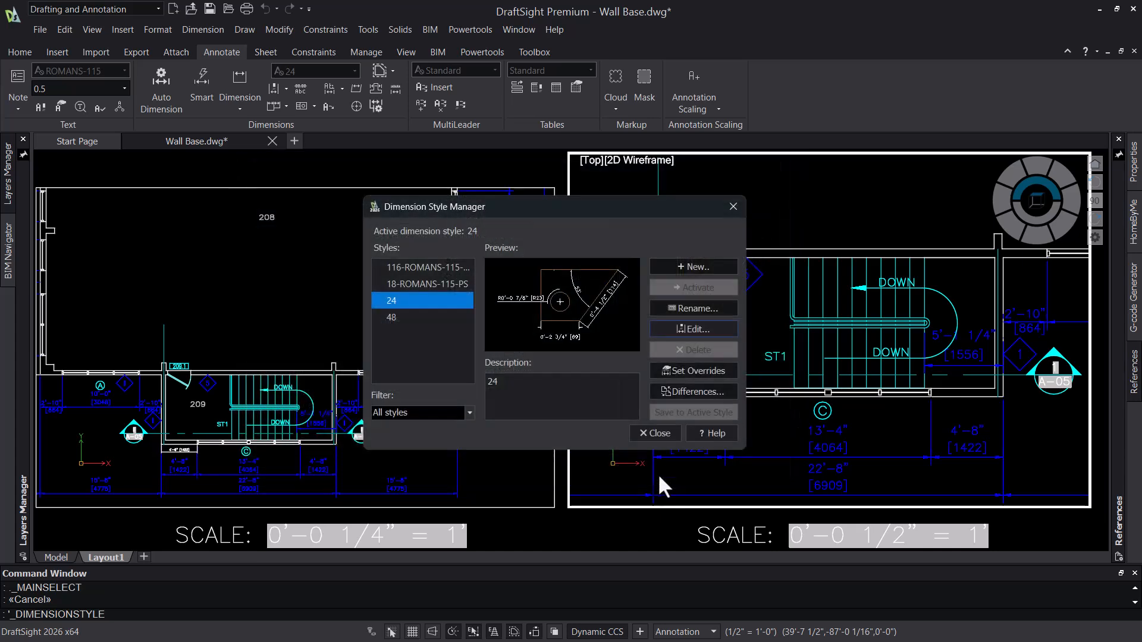
Step: Set dimension style 48's overall scale factor to 48 and its linear measurement scale factor to 1, then save it and close the style manager
left_click(427, 317)
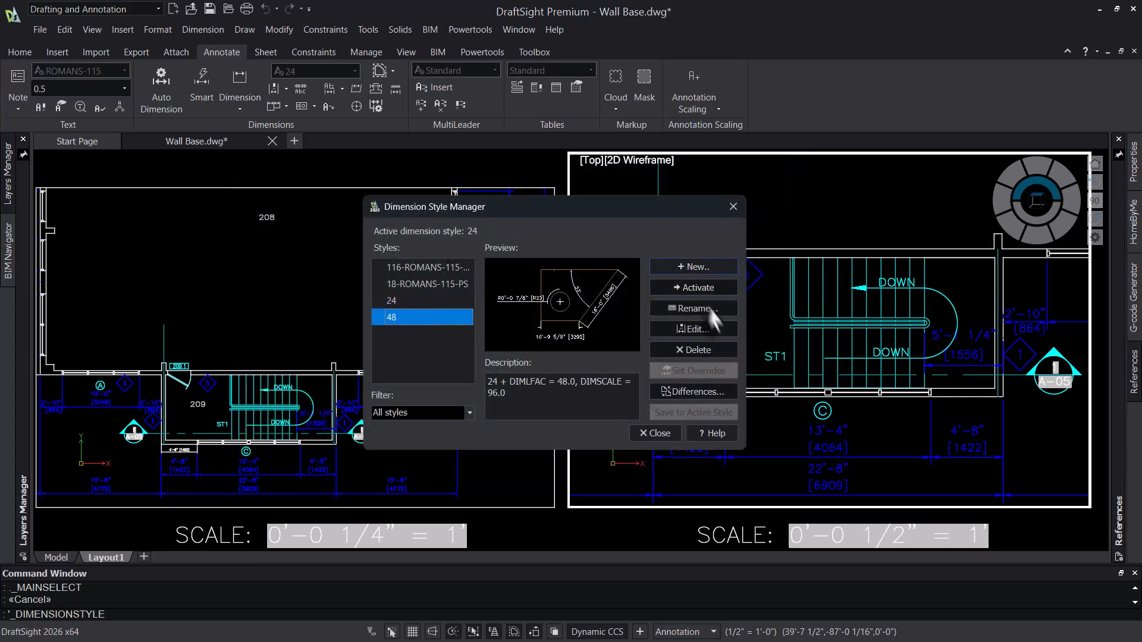
left_click(703, 327)
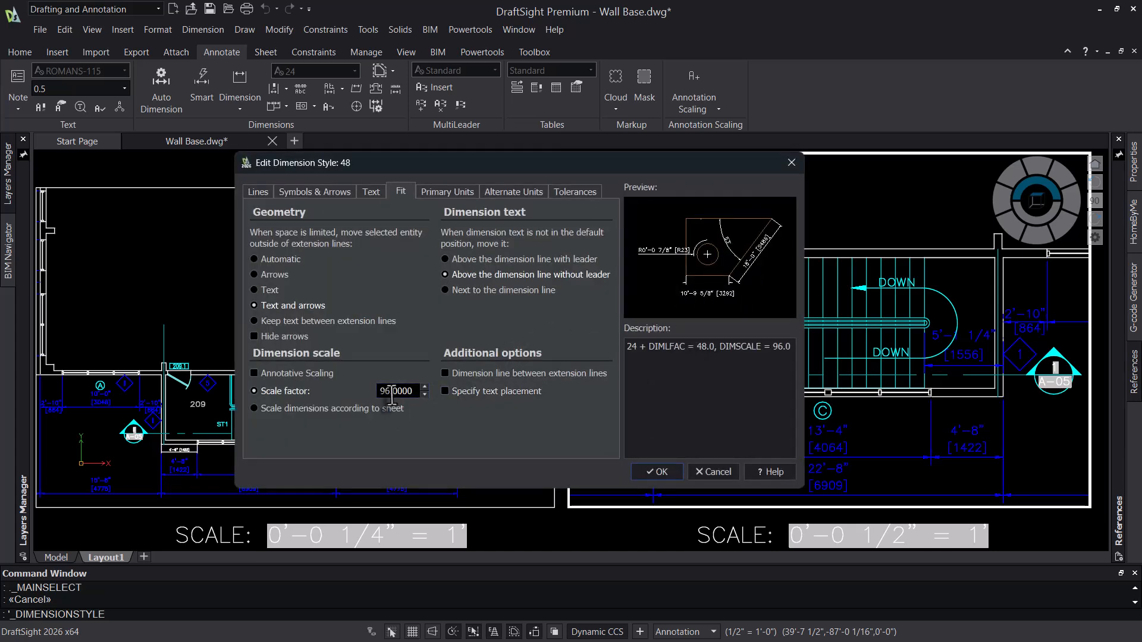
left_click(447, 191)
double_click(416, 381)
type("1")
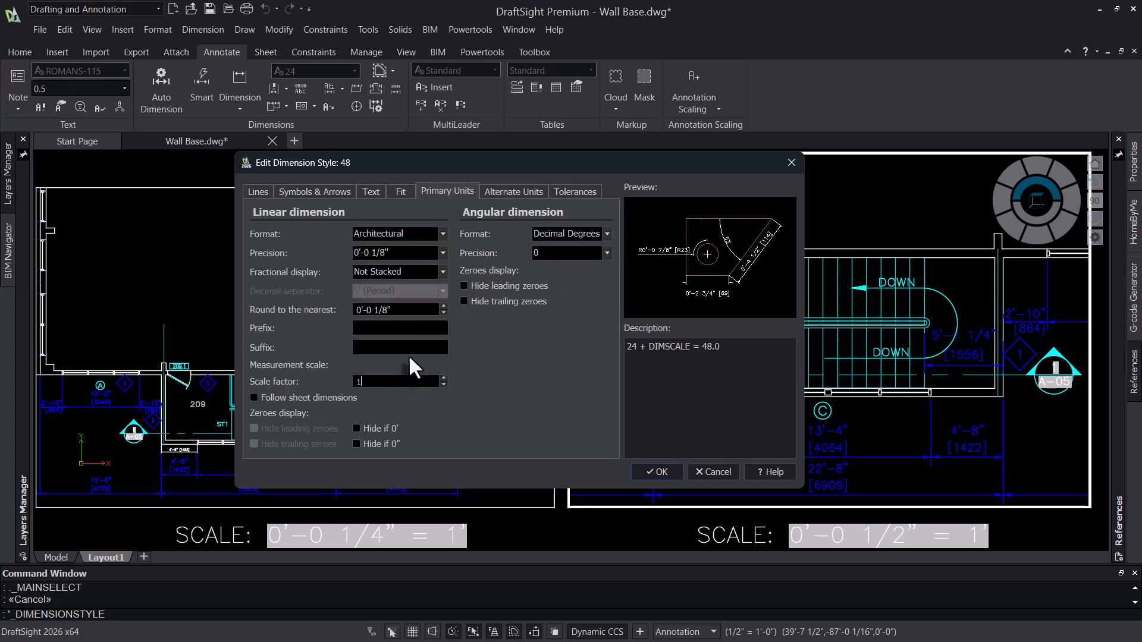
left_click(656, 472)
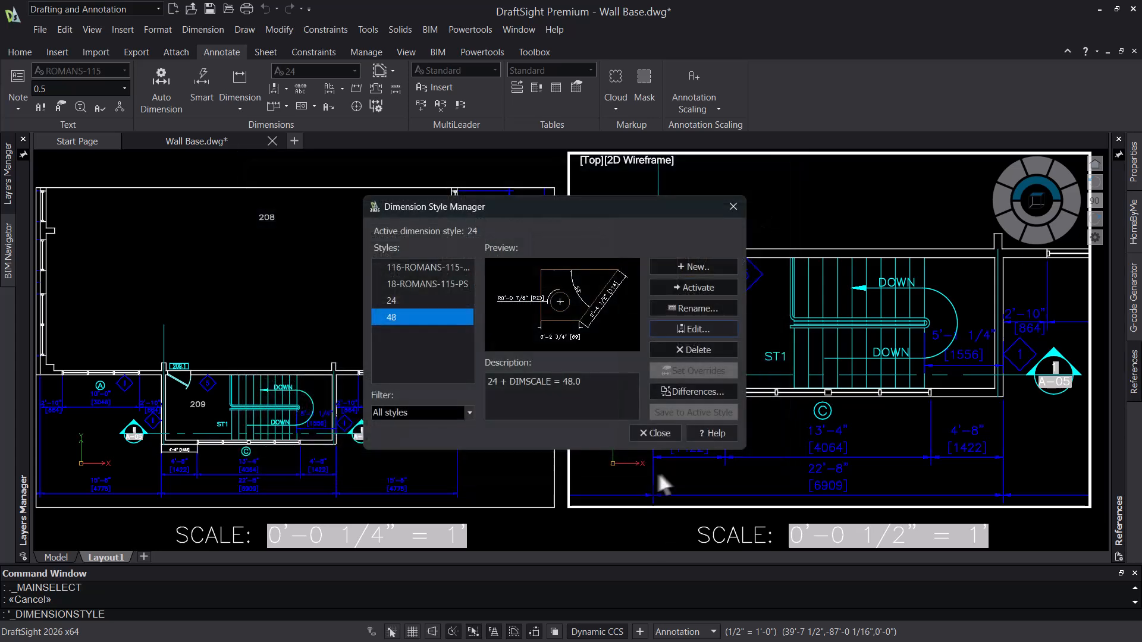
left_click(658, 434)
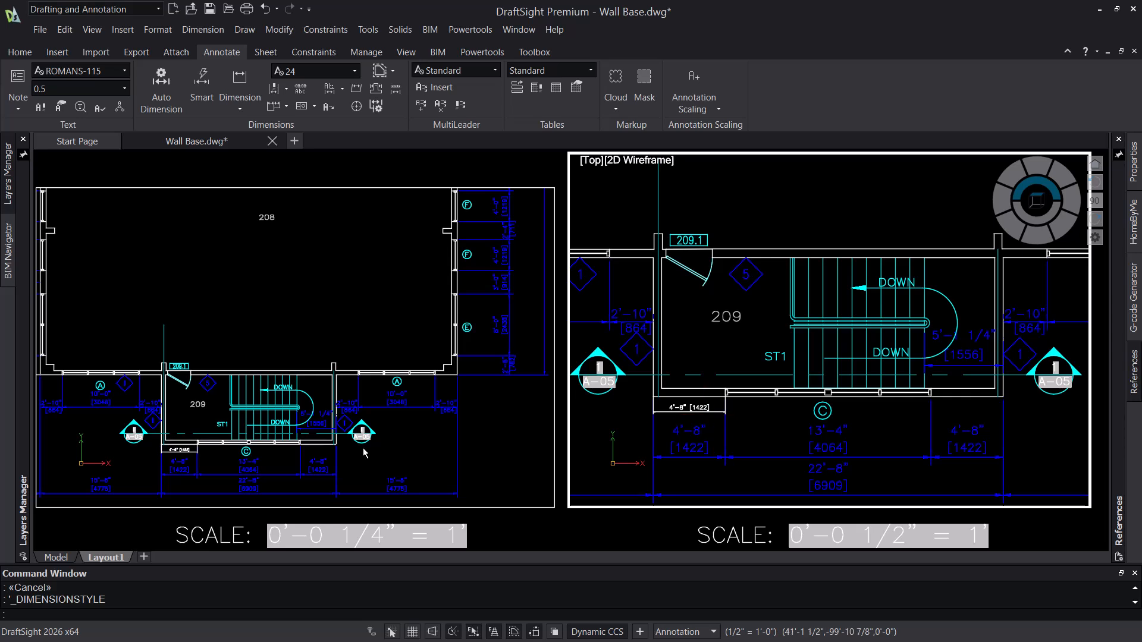
Step: Activate the 1/4" viewport and freeze layer dim-24 in that viewport only
left_click(392, 449)
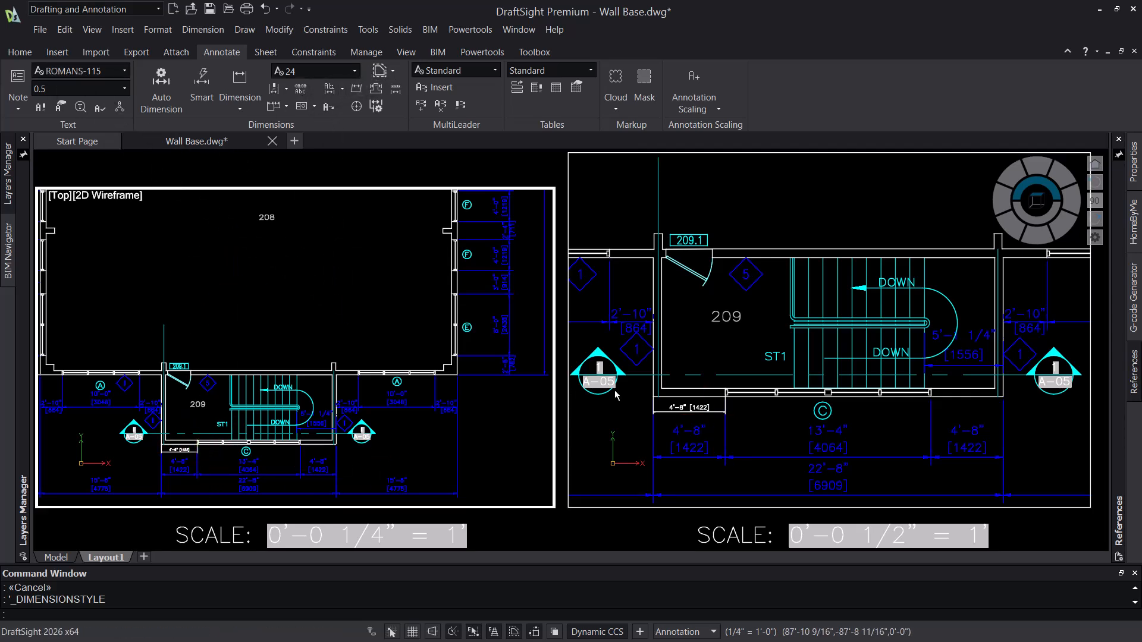
left_click(24, 55)
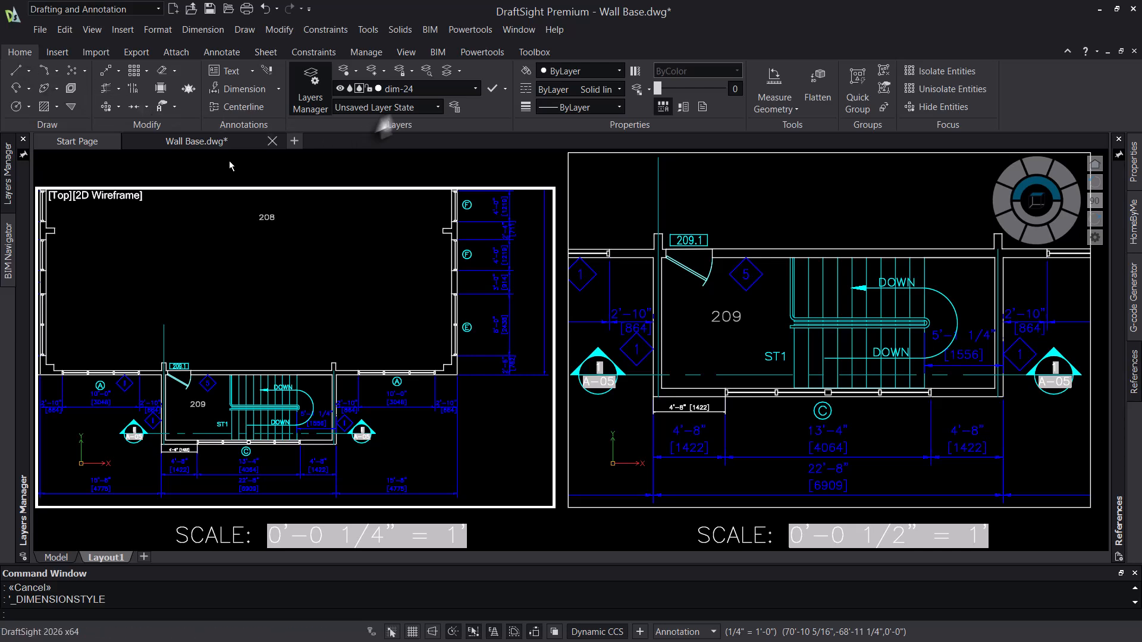
left_click(475, 88)
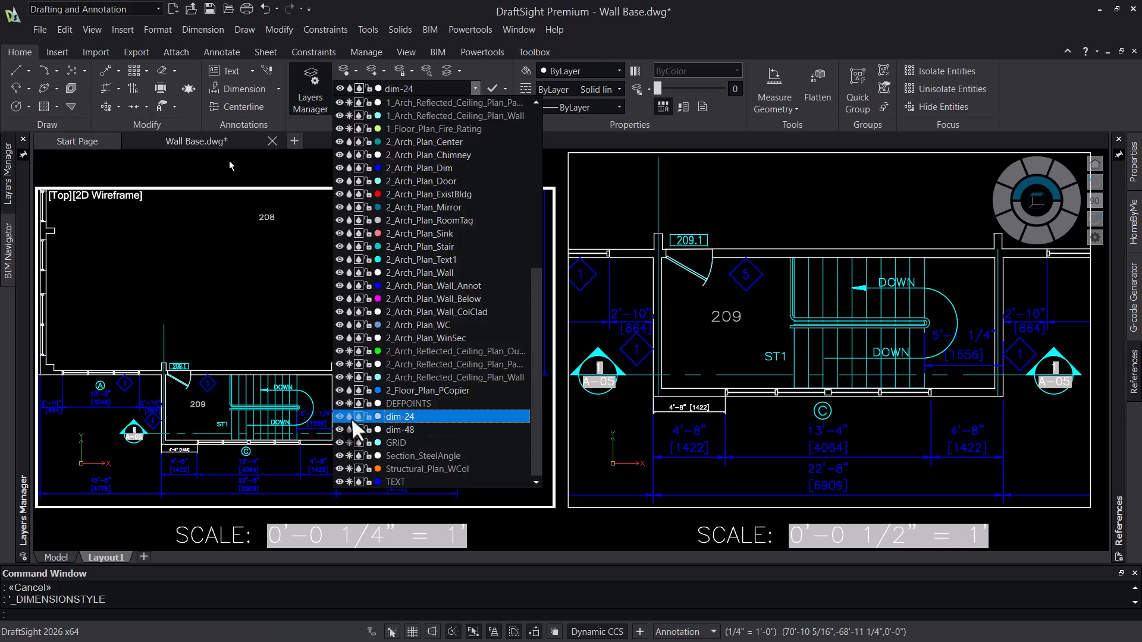
left_click(375, 416)
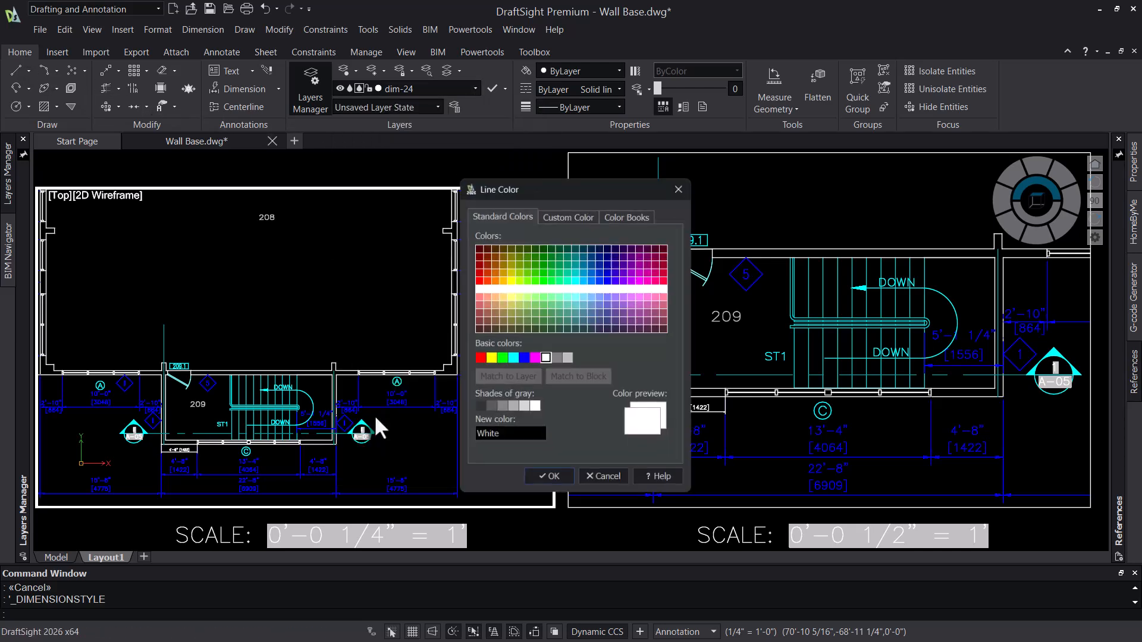
left_click(605, 482)
left_click(475, 88)
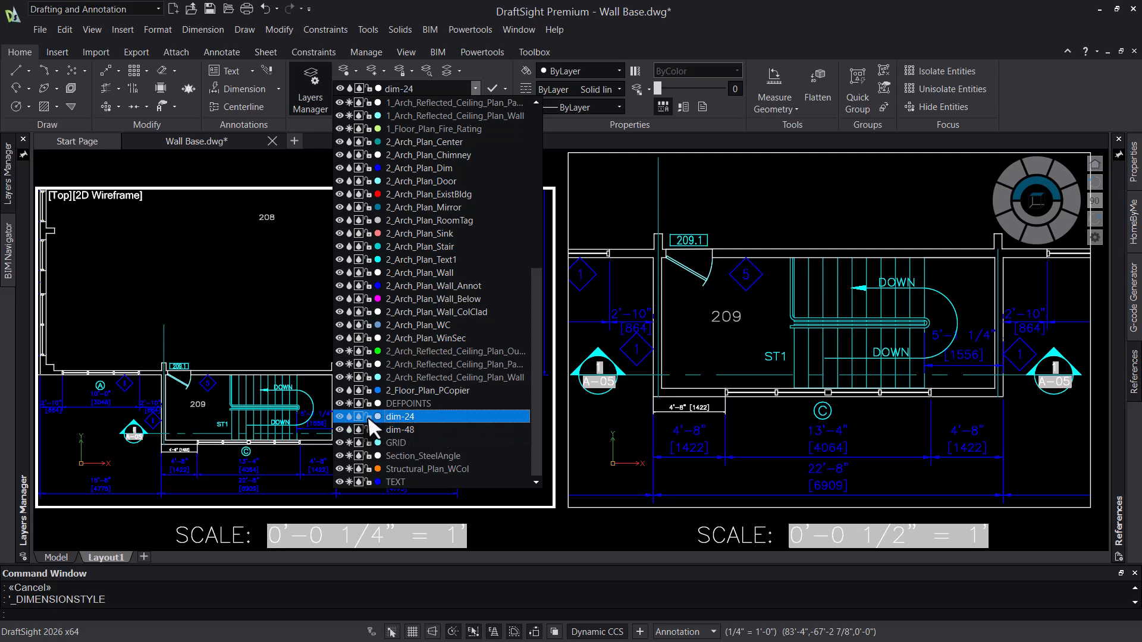
left_click(221, 462)
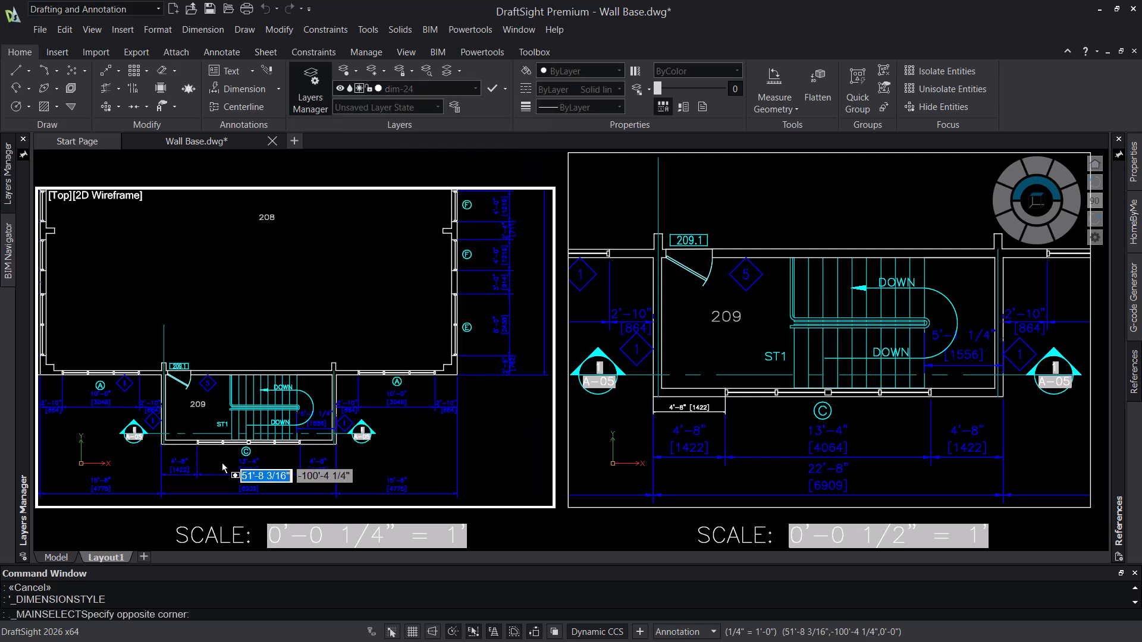
key("Escape")
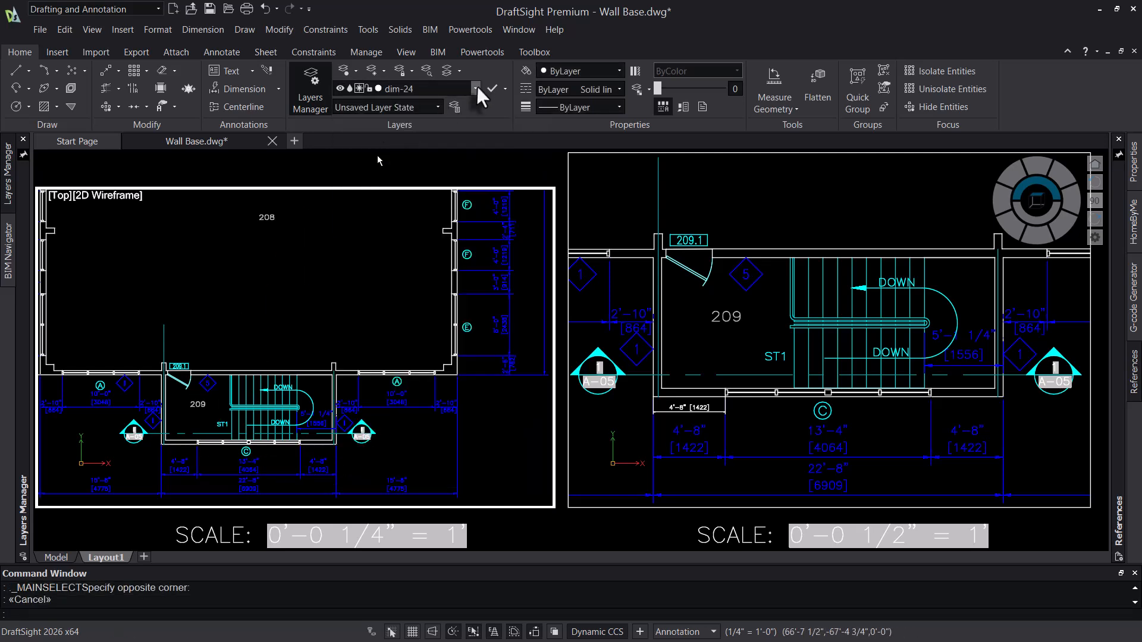
Step: Make dim-48 the active layer and place a linear dimension from room 209's lower-left corner to the window edge in the 1/4" viewport
left_click(475, 88)
left_click(419, 428)
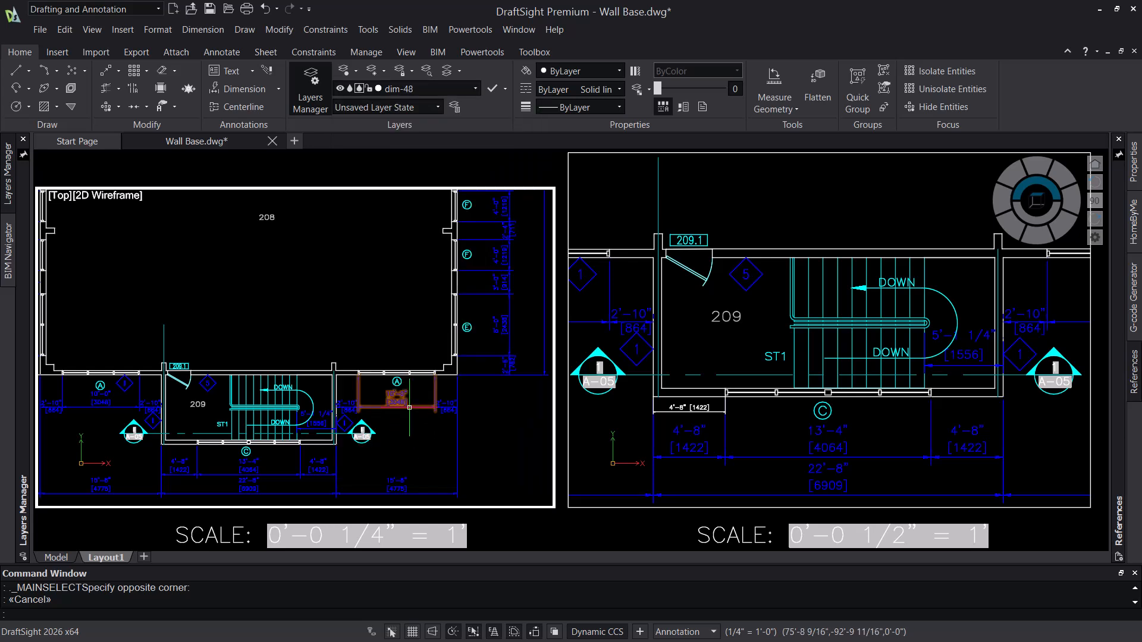
left_click(222, 52)
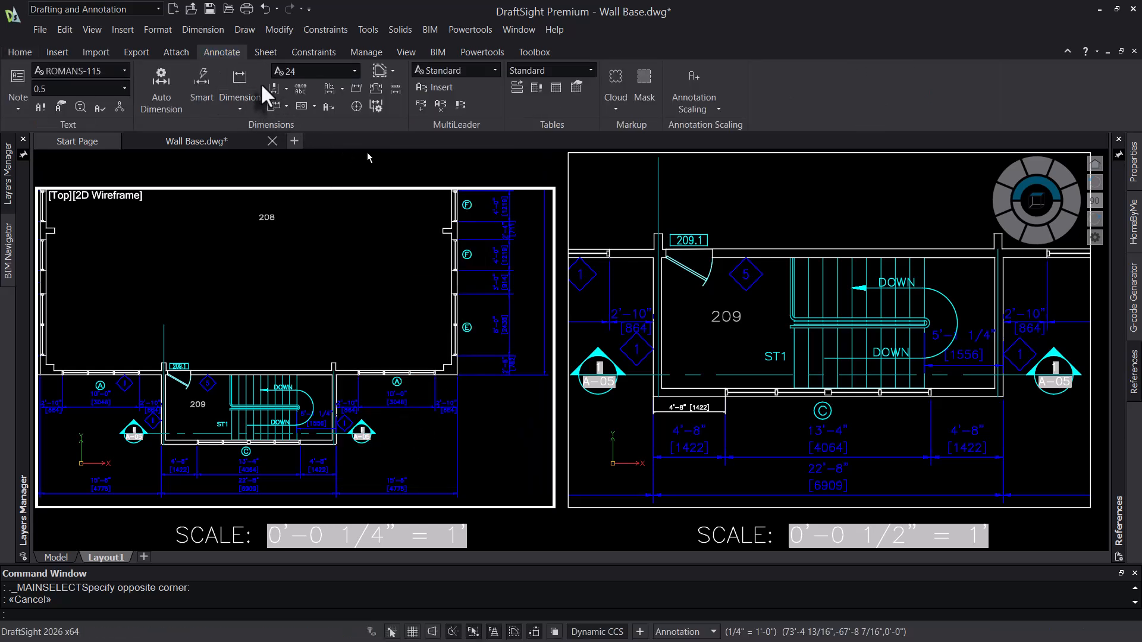
left_click(240, 83)
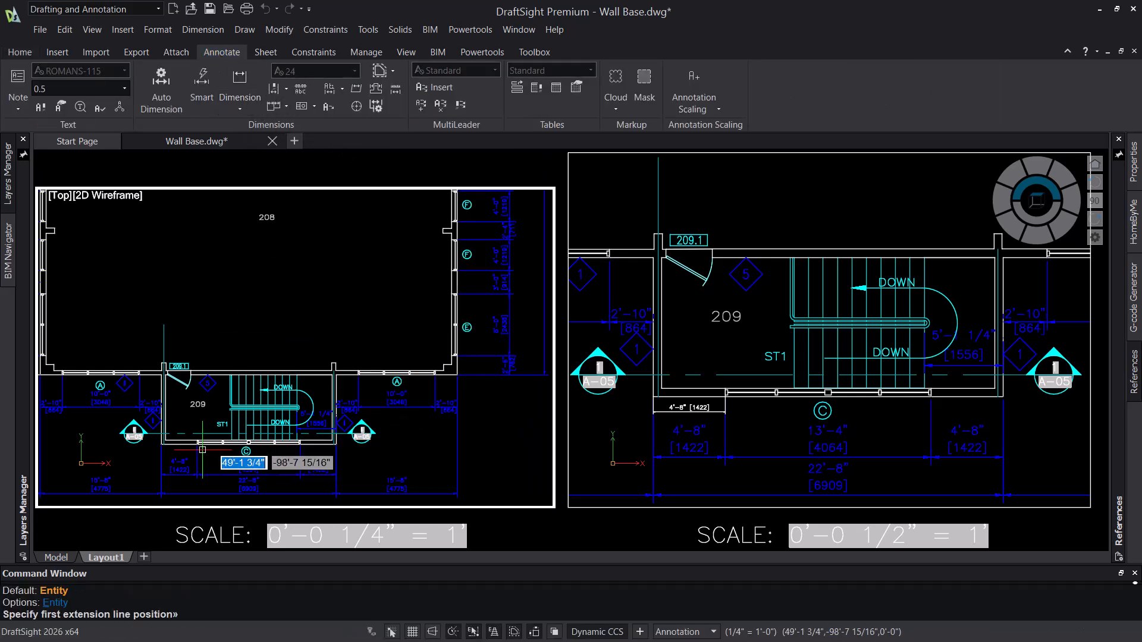
left_click(161, 443)
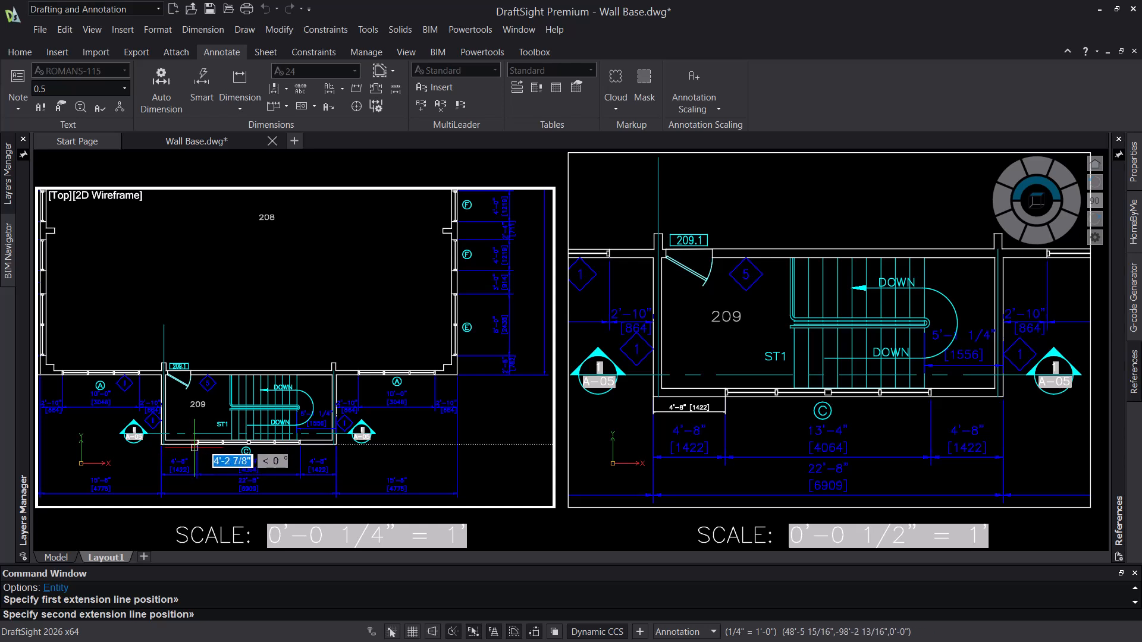
left_click(197, 444)
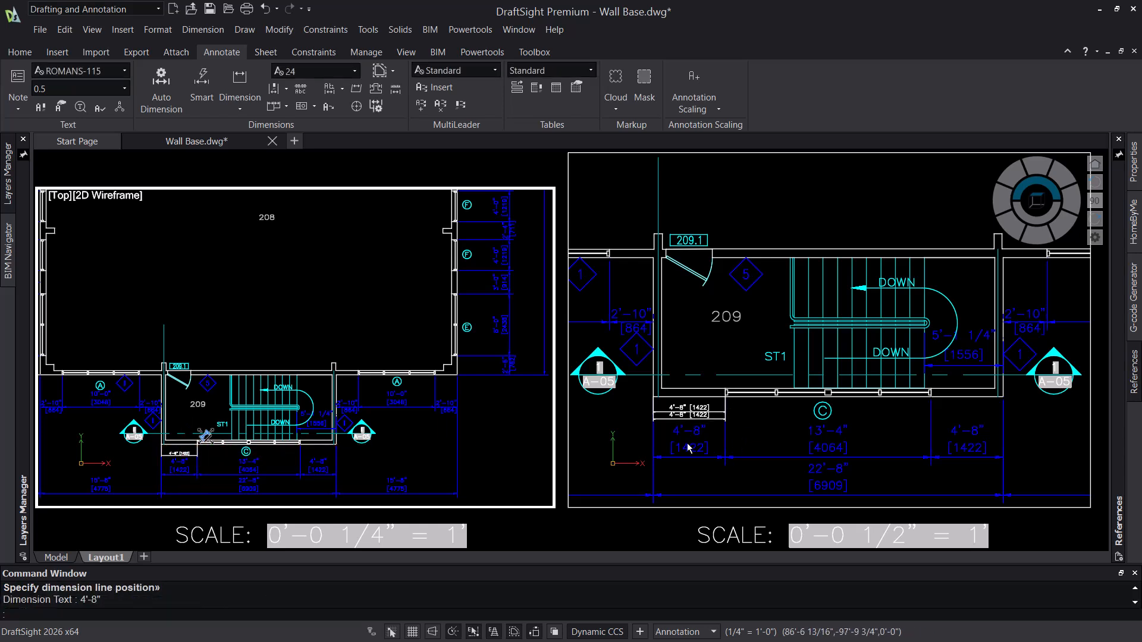
Step: Assign dimension style 48 to the new white 4'-8" dimension below room 209 in the 1/4" viewport
left_click(636, 418)
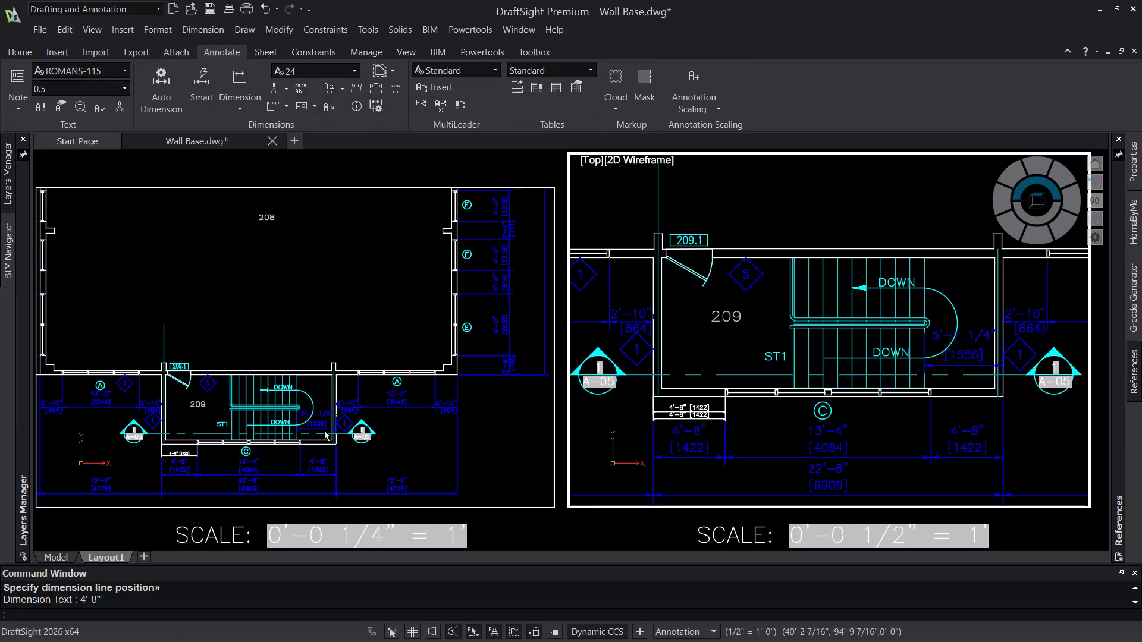
left_click(170, 469)
left_click(170, 469)
left_click(179, 452)
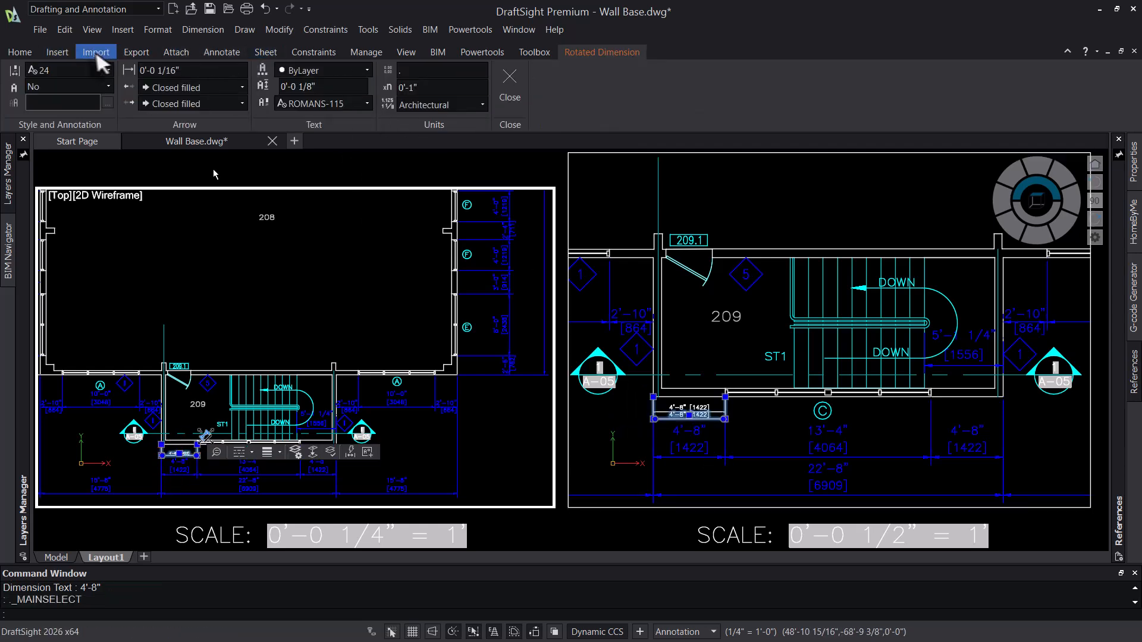
left_click(108, 70)
left_click(72, 119)
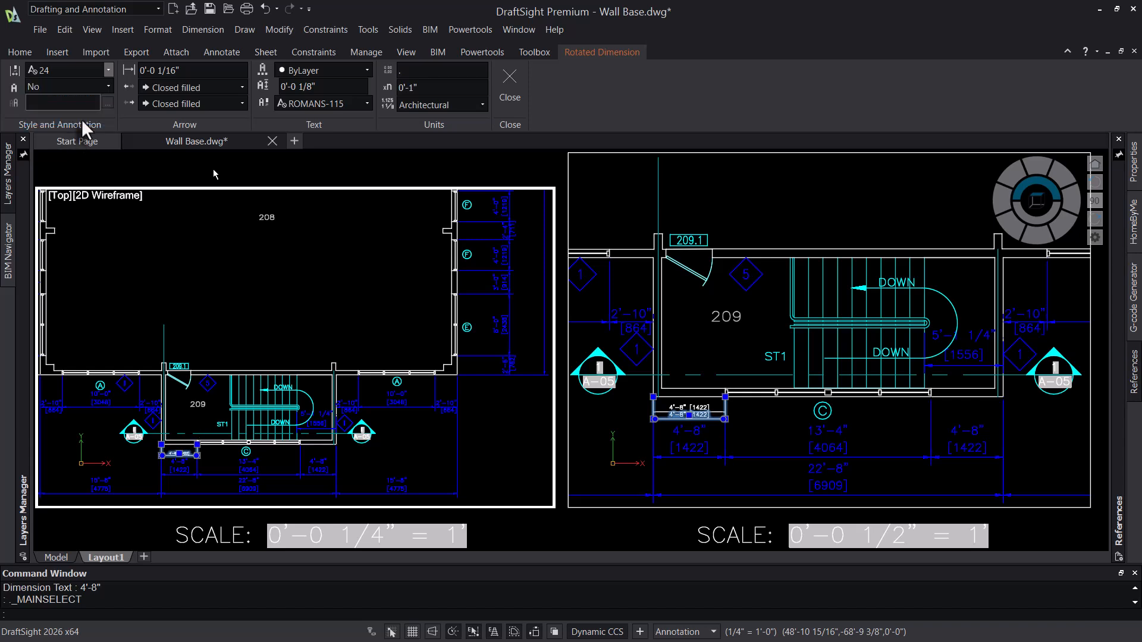
left_click(20, 52)
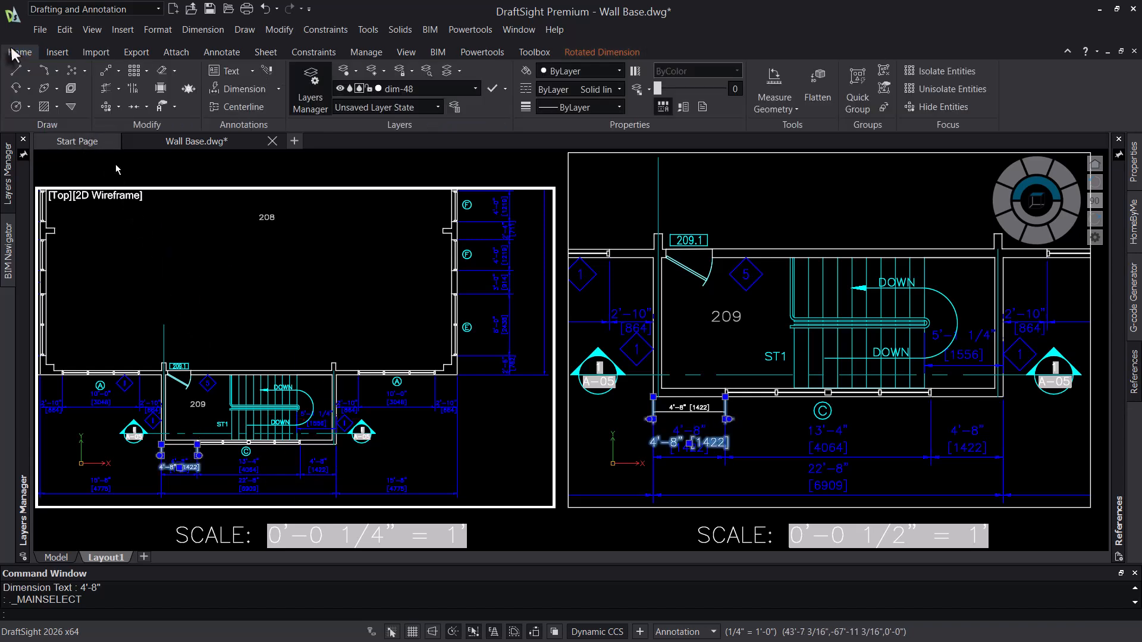
key("Escape")
key("Escape")
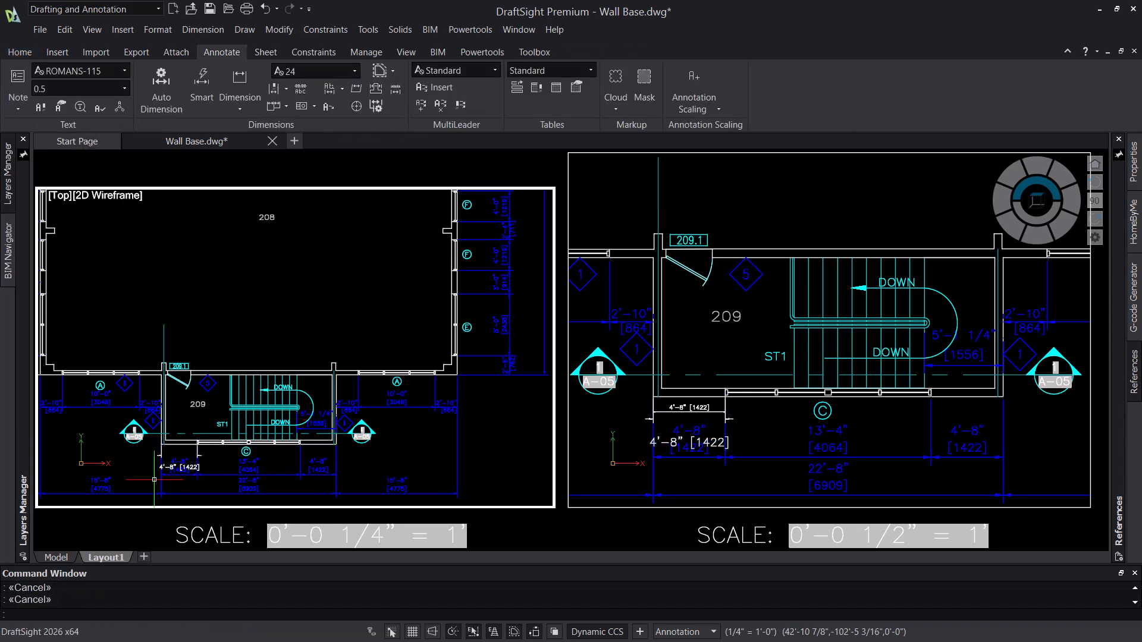
Step: Activate the 1/2" viewport, freeze layer dim-48 in that viewport only, and return to sheet space
left_click(620, 441)
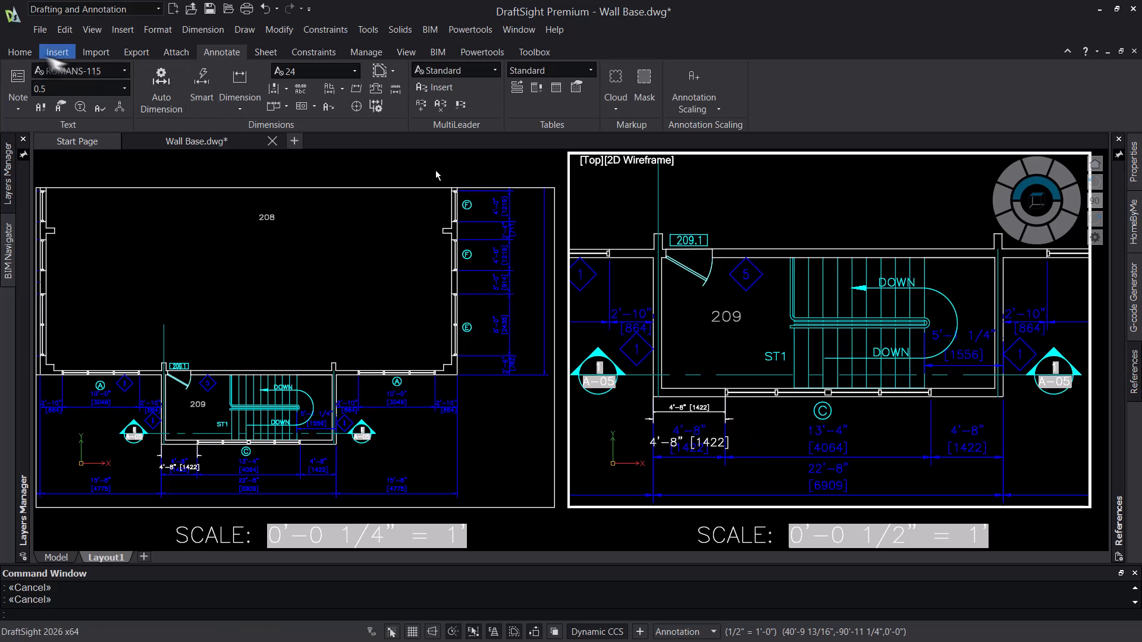
left_click(20, 52)
left_click(475, 88)
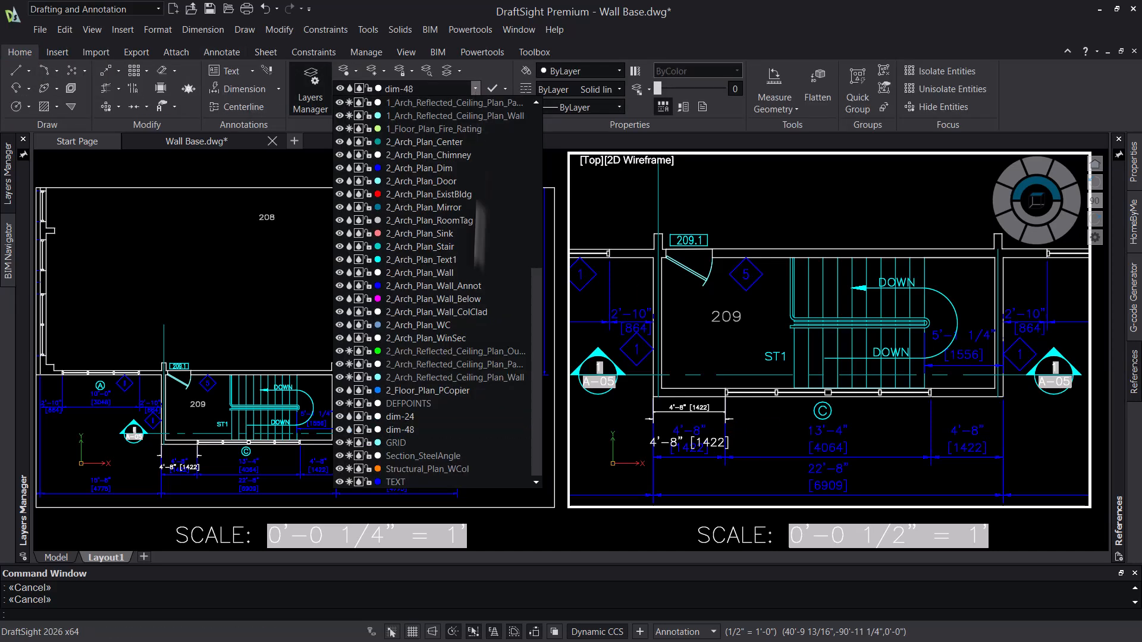
left_click(358, 430)
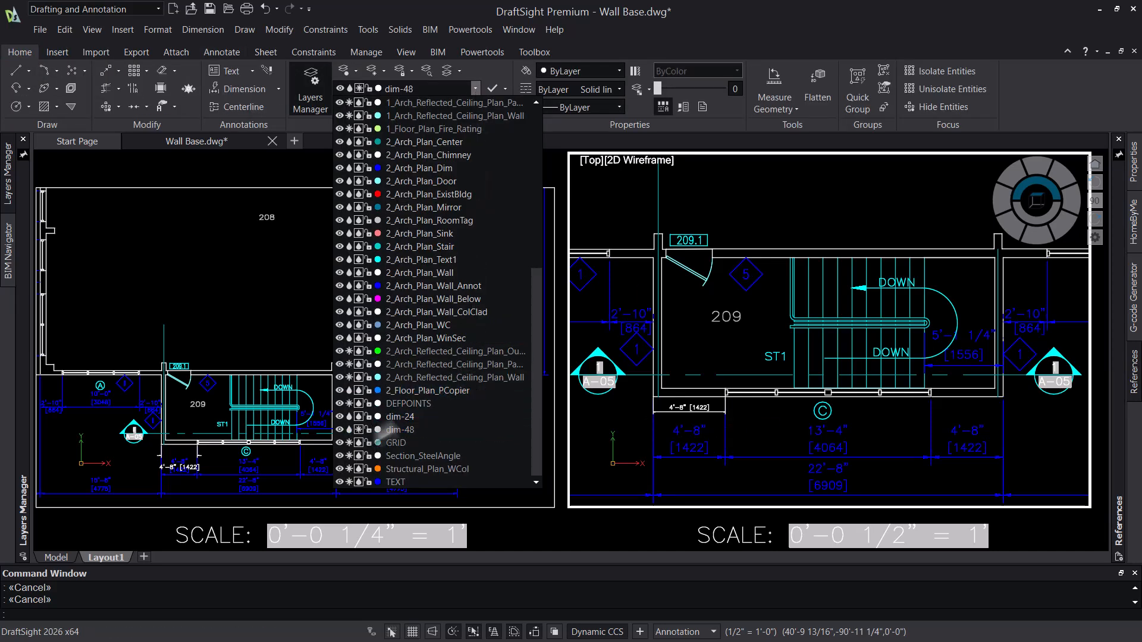
left_click(765, 429)
left_click(766, 429)
left_click(777, 423)
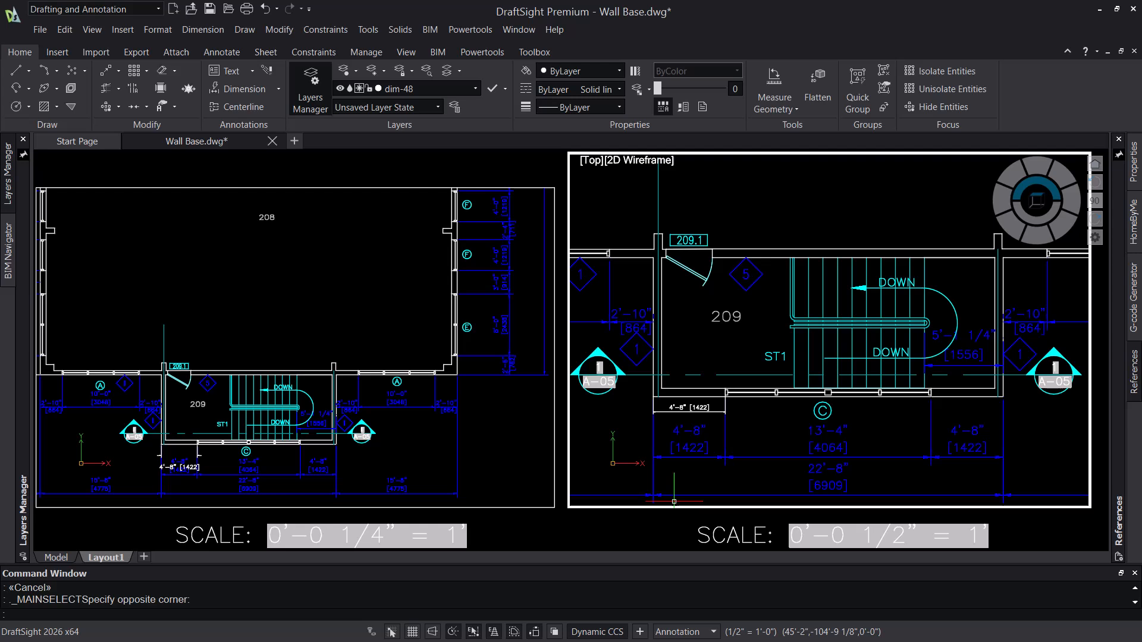
double_click(610, 538)
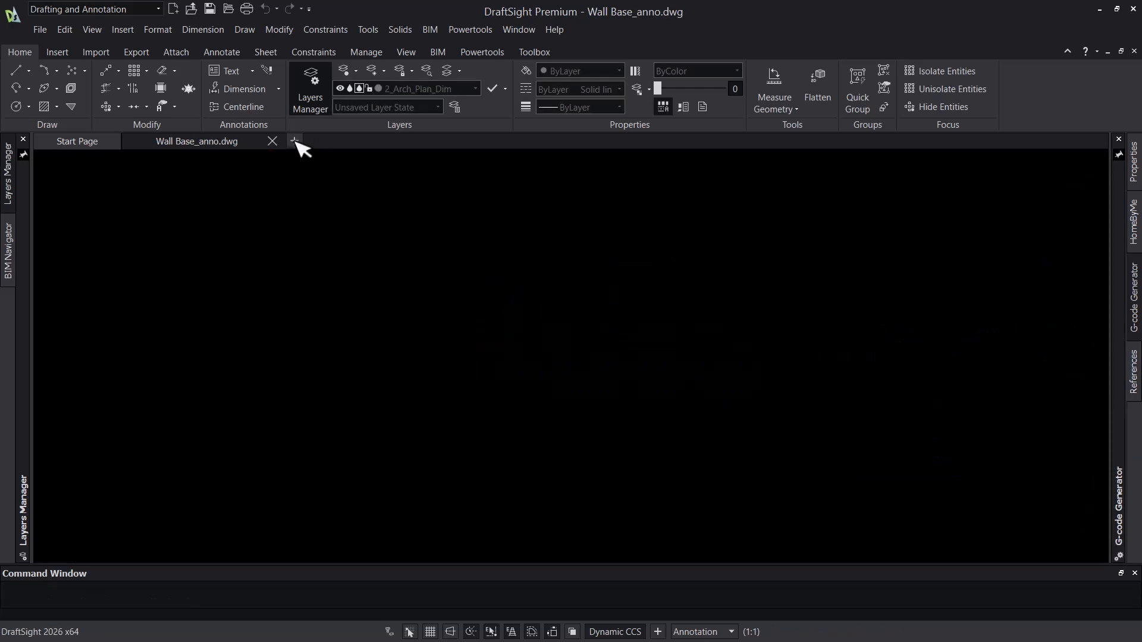
Step: Create a new blank drawing alongside Wall Base_anno.dwg
left_click(296, 143)
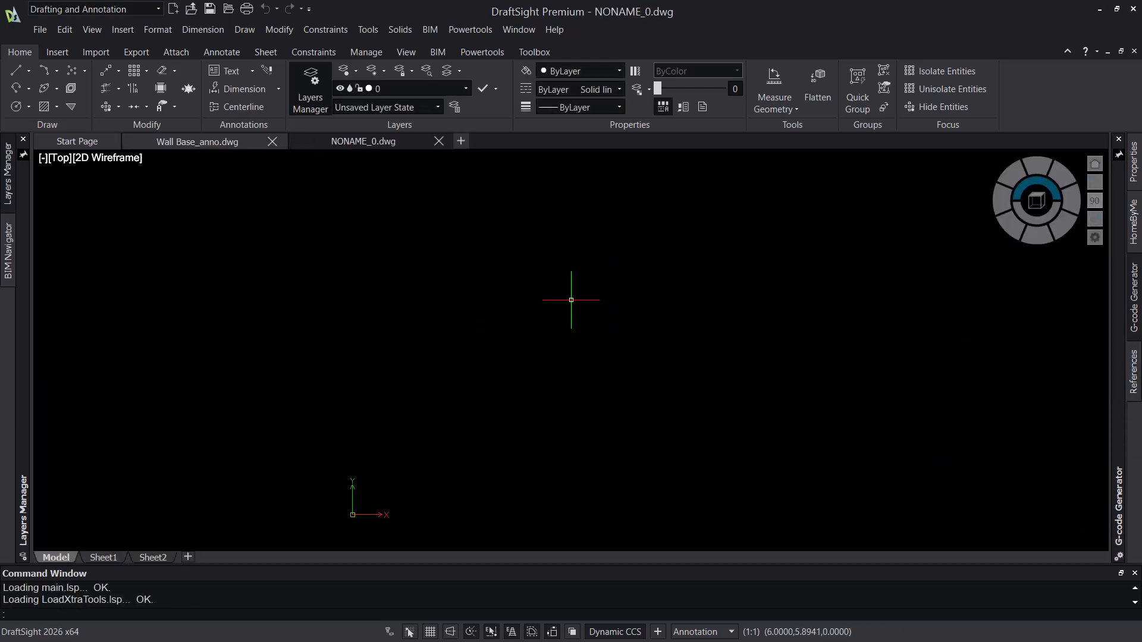
middle_click_drag(610, 309, 551, 312)
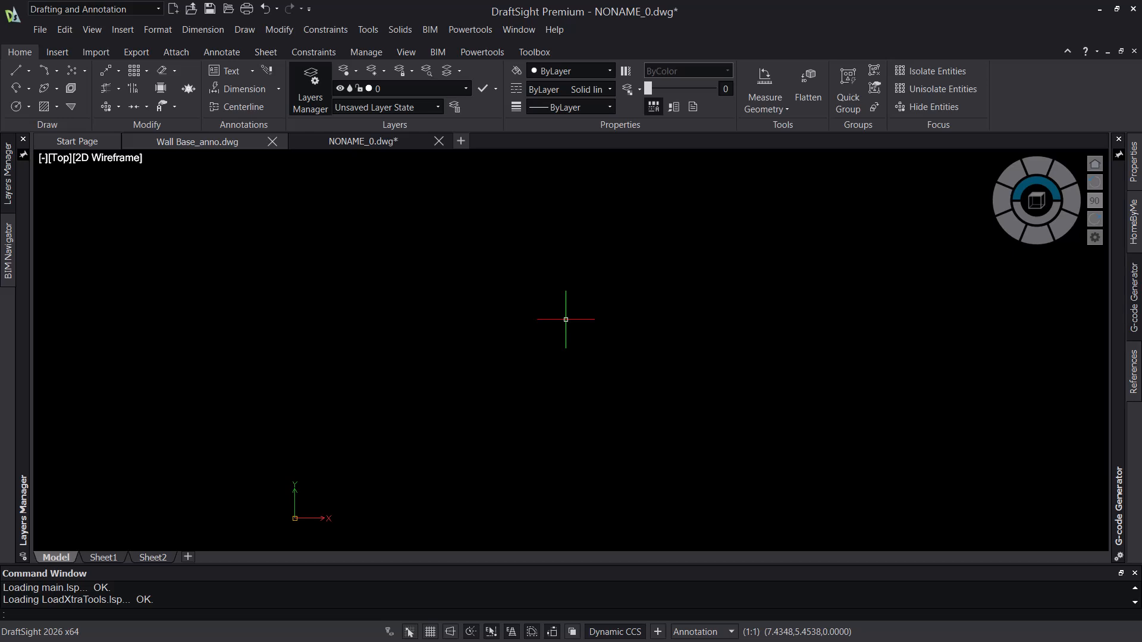
left_click(529, 325)
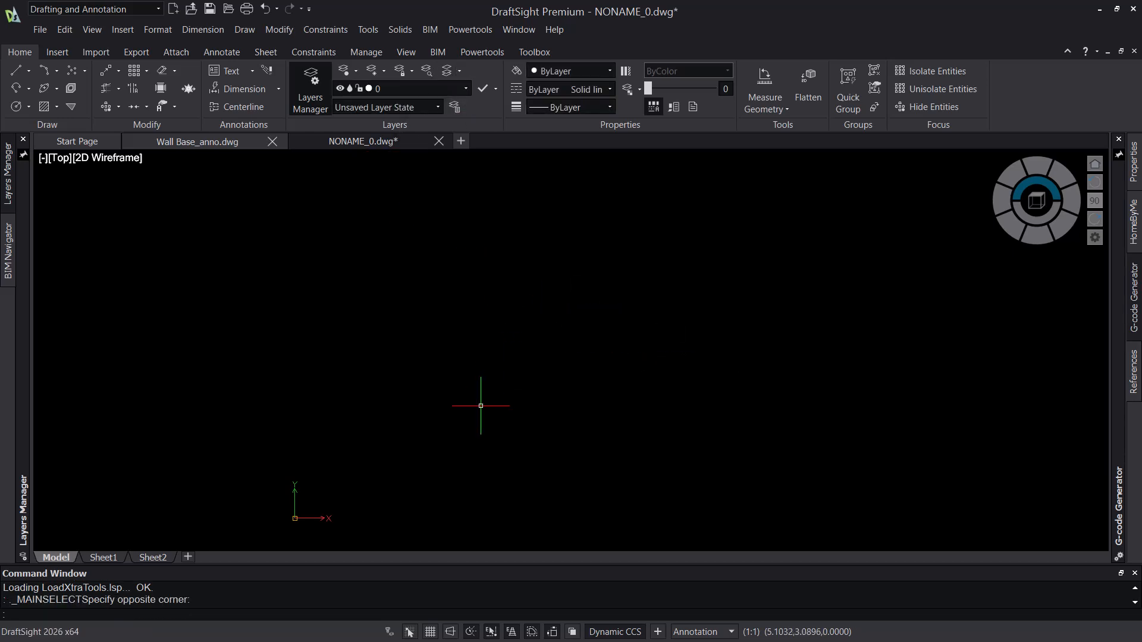
Step: Draw a rectangle 20 wide by 30 high in model space with its start corner at 0,0
type("rec")
key("Return")
type("0,0")
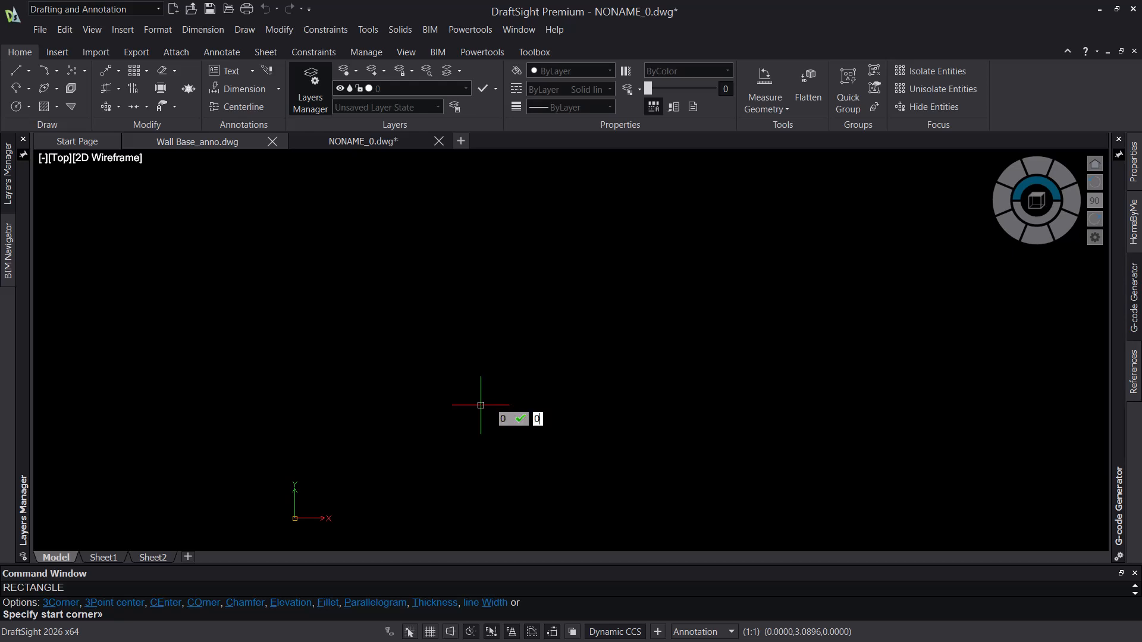
key("Return")
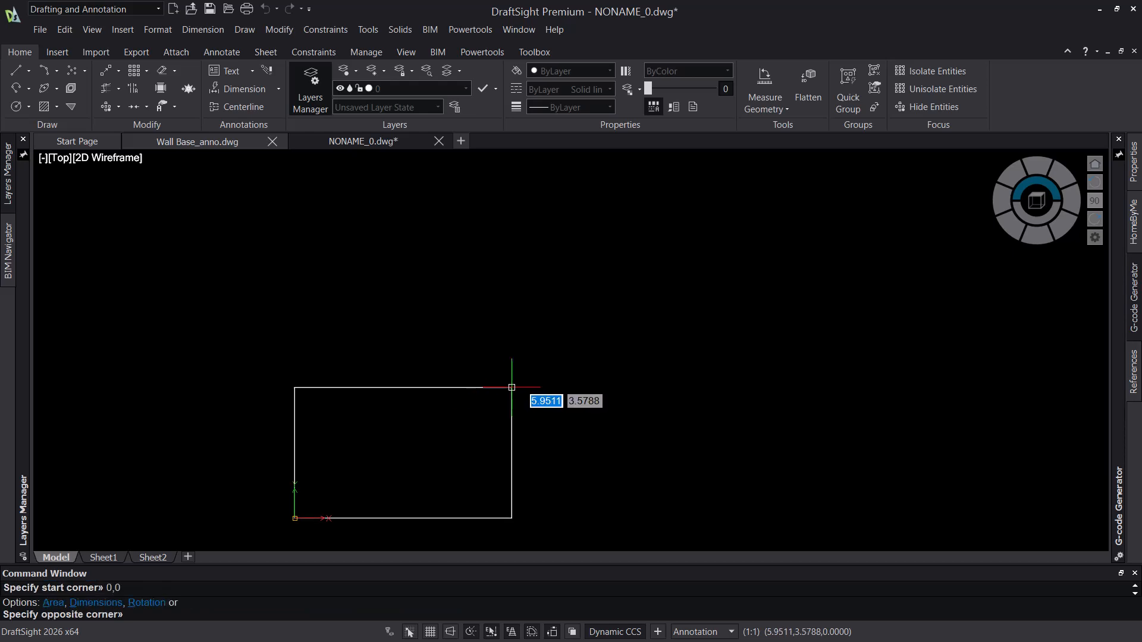
type("20")
key("Tab")
type("30")
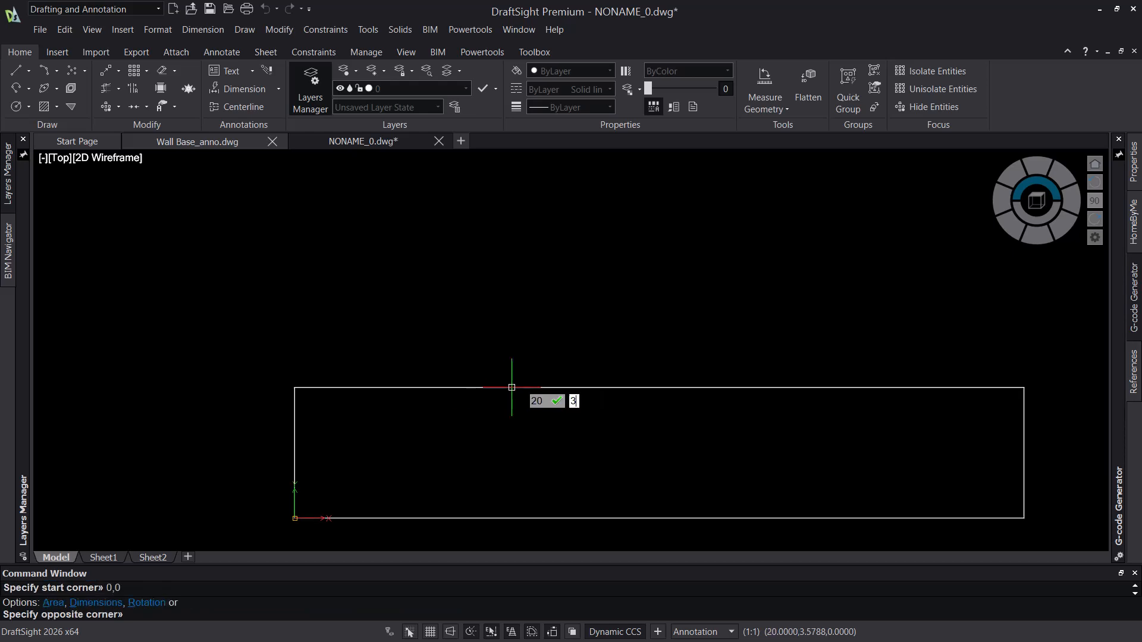
key("Return")
middle_click(511, 387)
middle_click(511, 388)
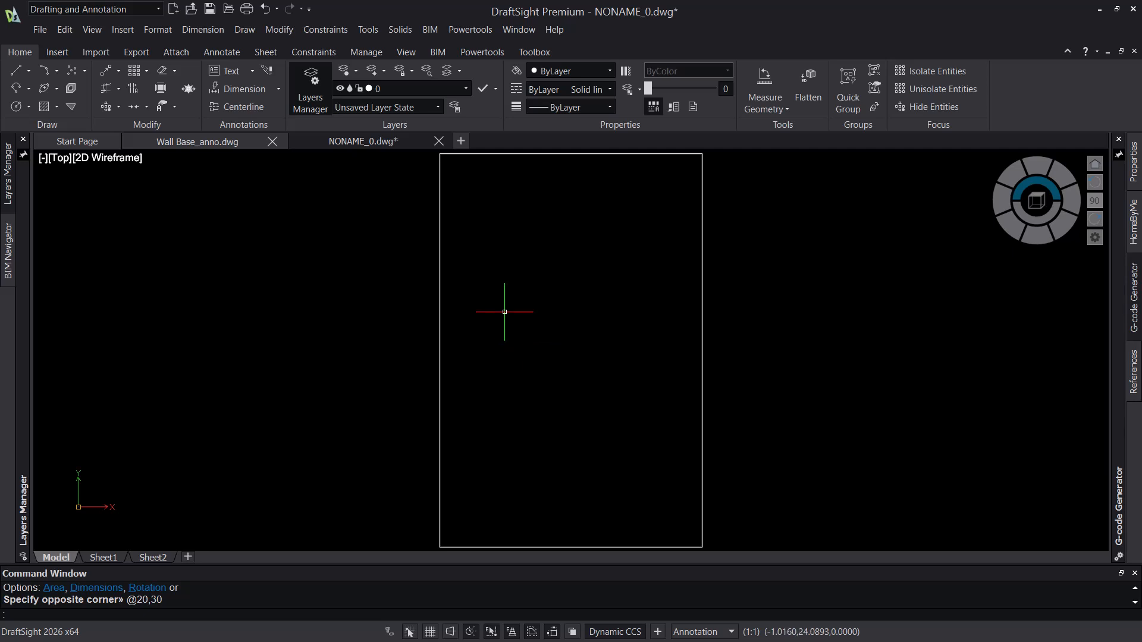
Step: Open the Dimension Style Manager and make the Annotative dimension style active
left_click(218, 52)
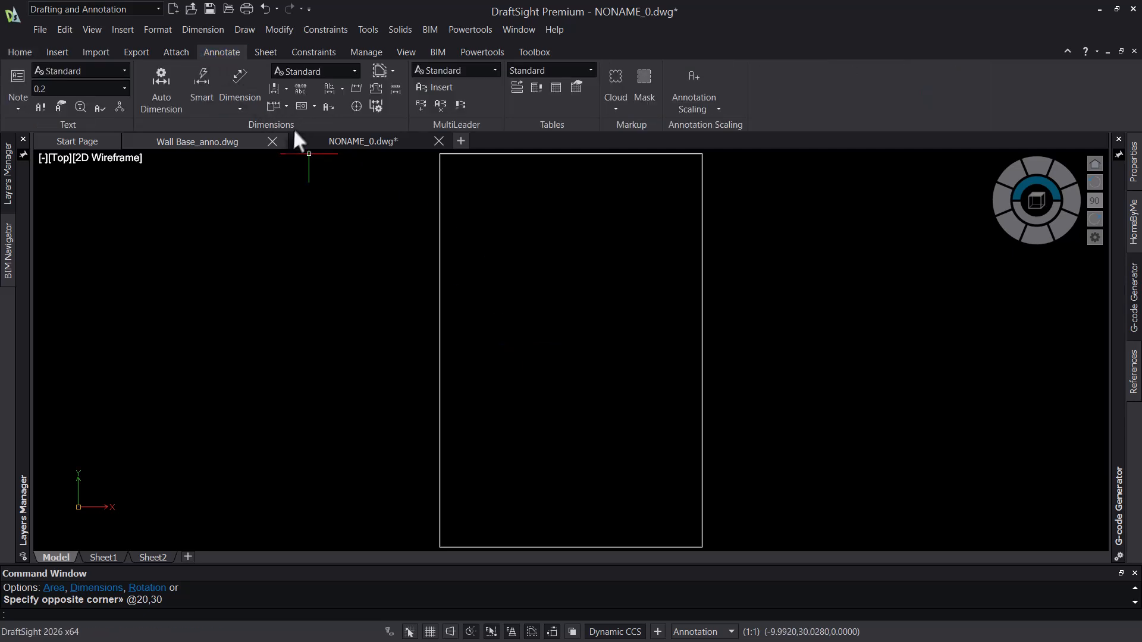
left_click(287, 90)
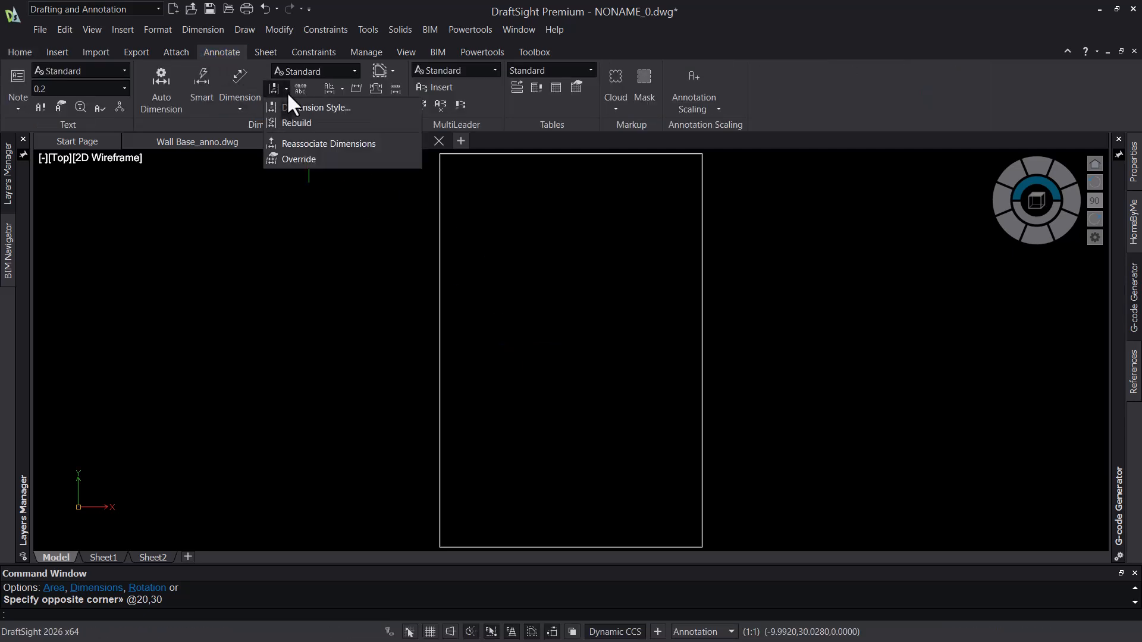
left_click(330, 108)
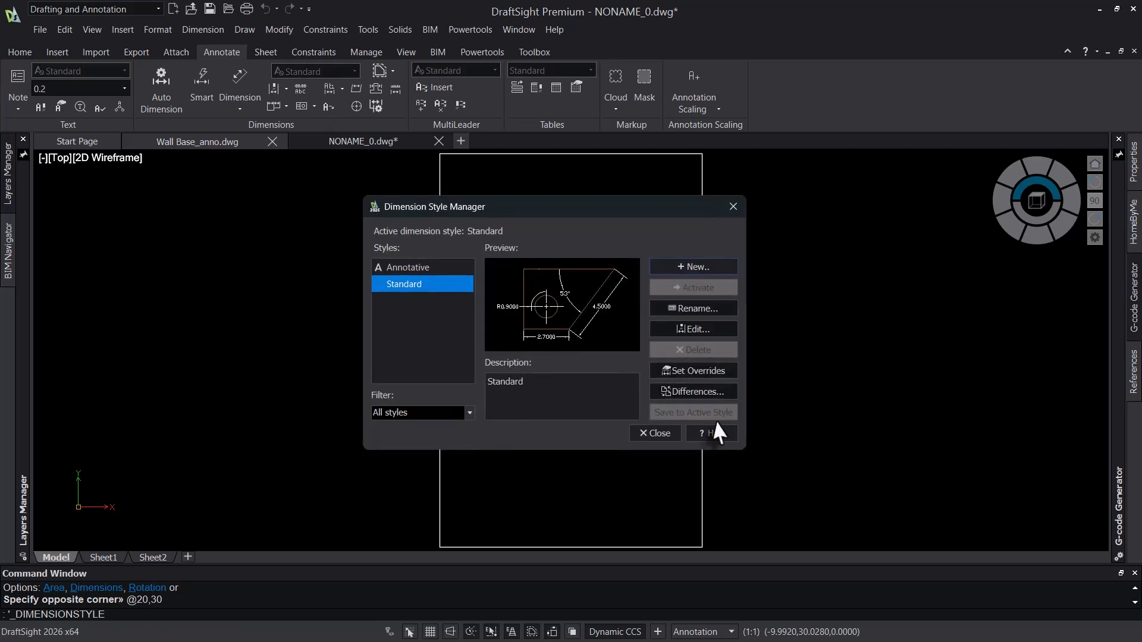
left_click(426, 265)
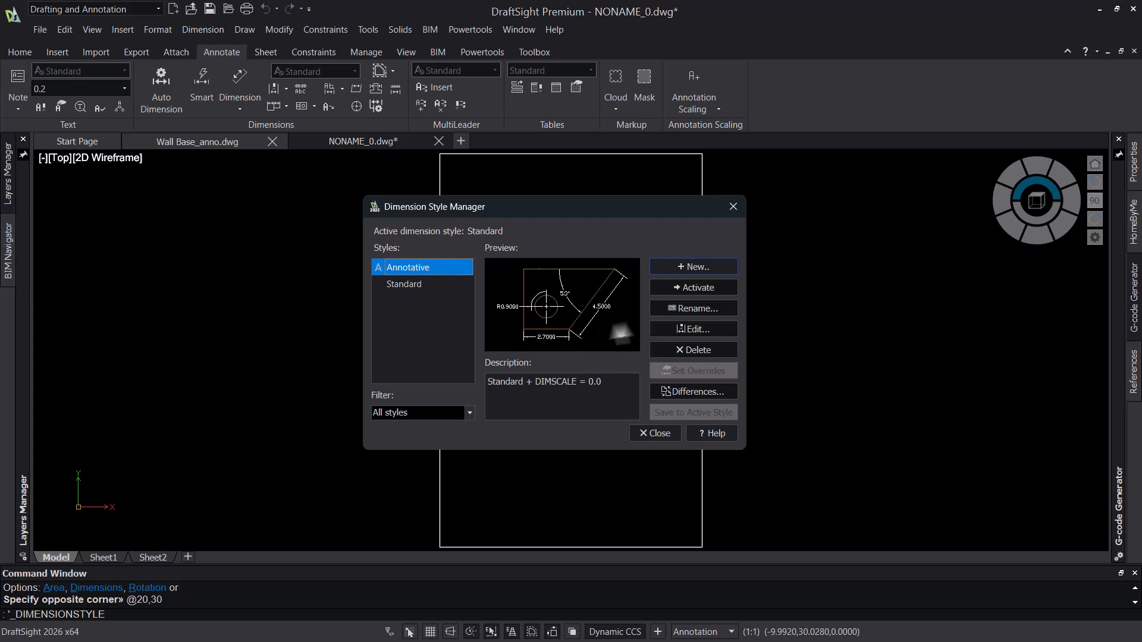
left_click(713, 287)
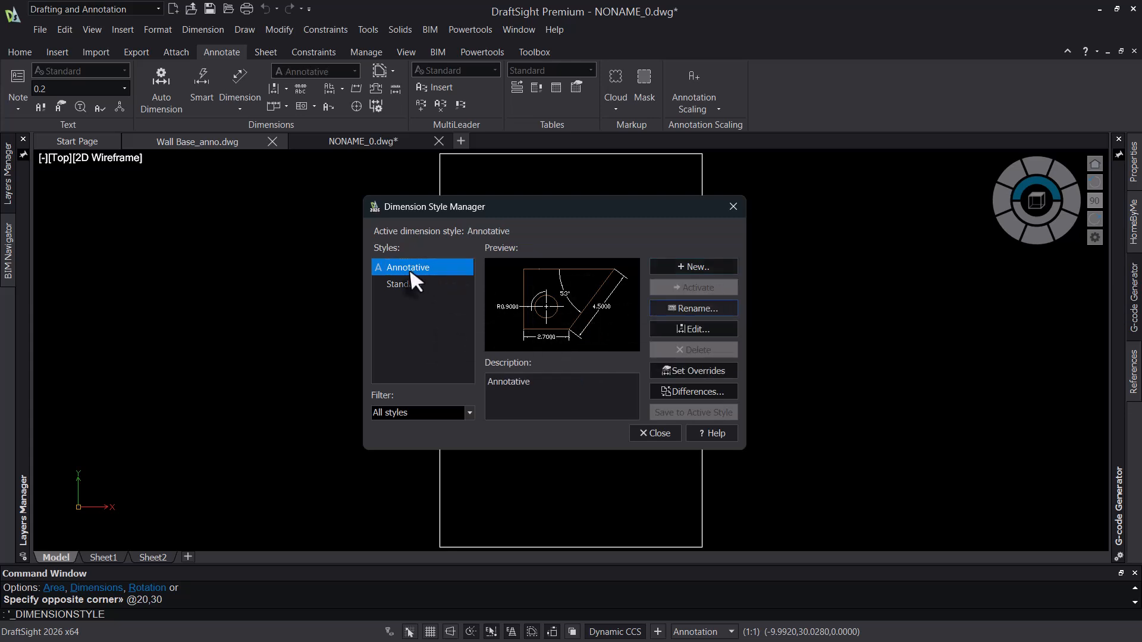
Step: Open the Annotative dimension style for editing and examine its primary units, fit and dimension line settings
left_click(678, 330)
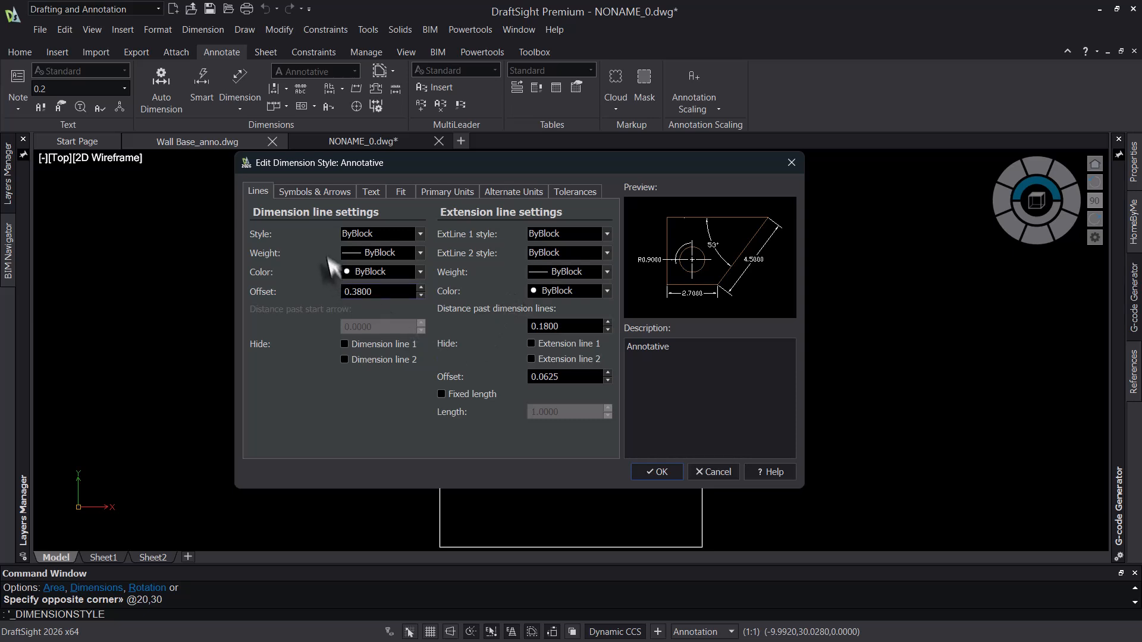
left_click(447, 191)
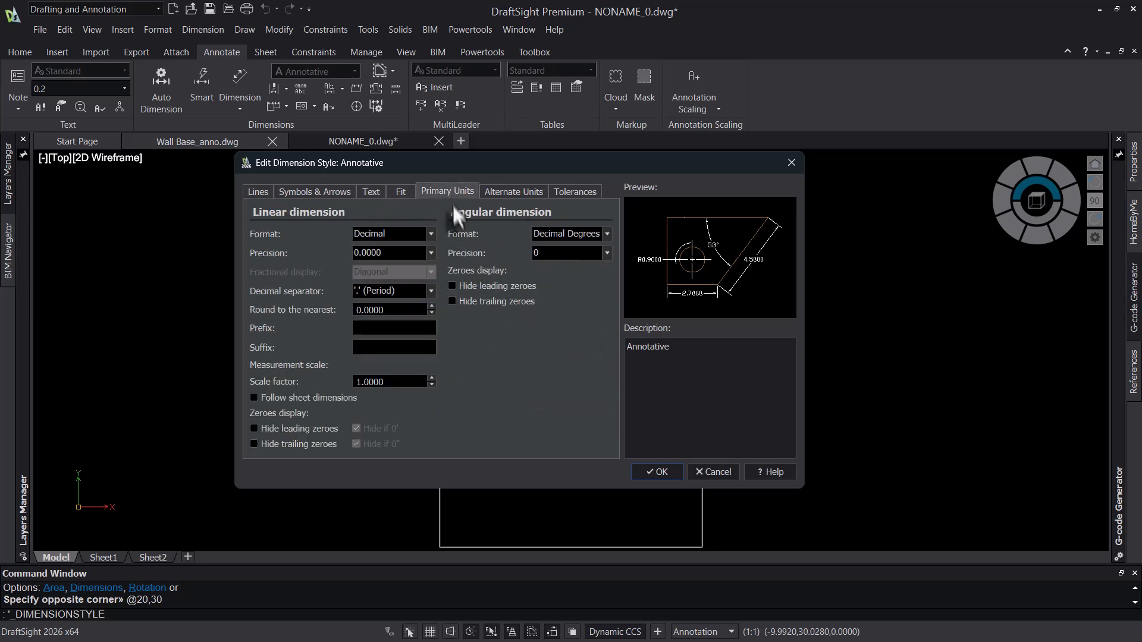
left_click(400, 192)
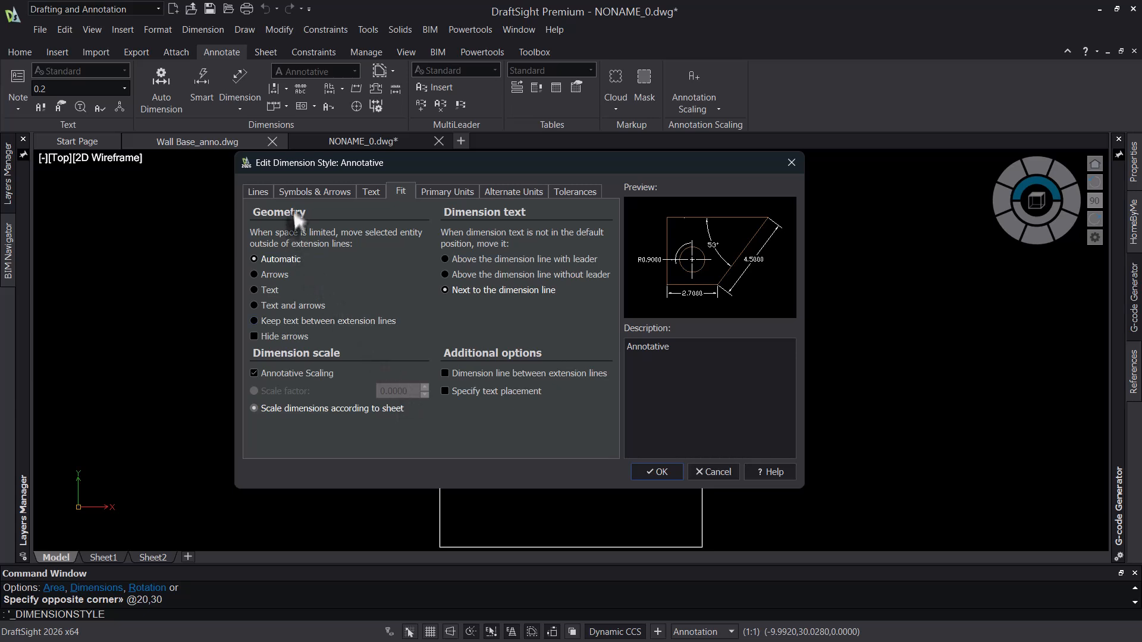
left_click(262, 190)
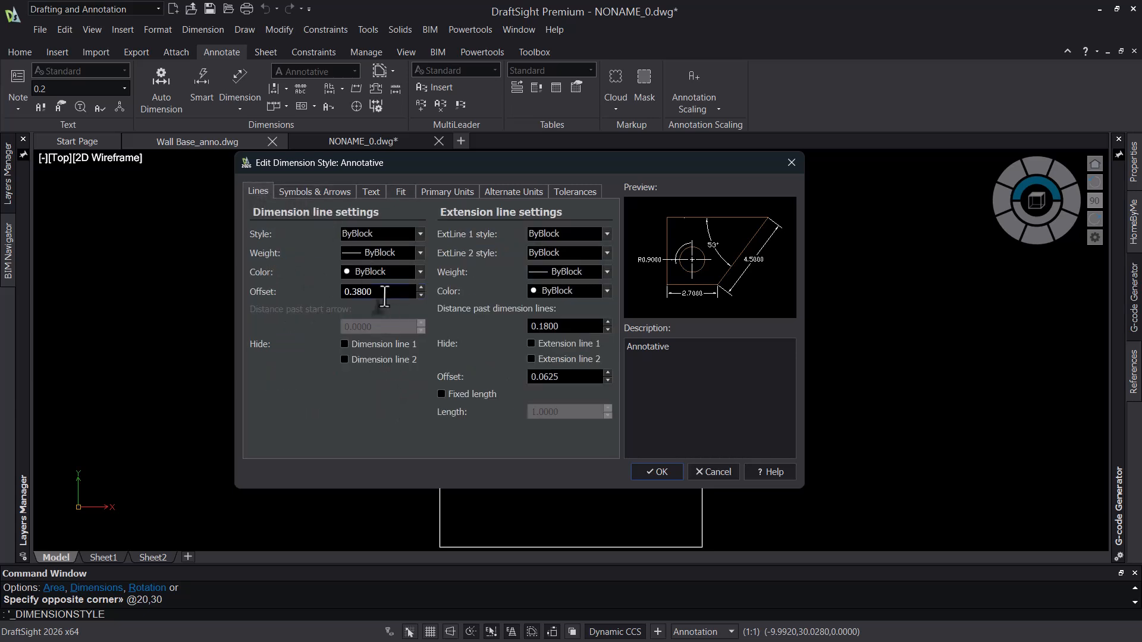
left_click(420, 234)
left_click(420, 234)
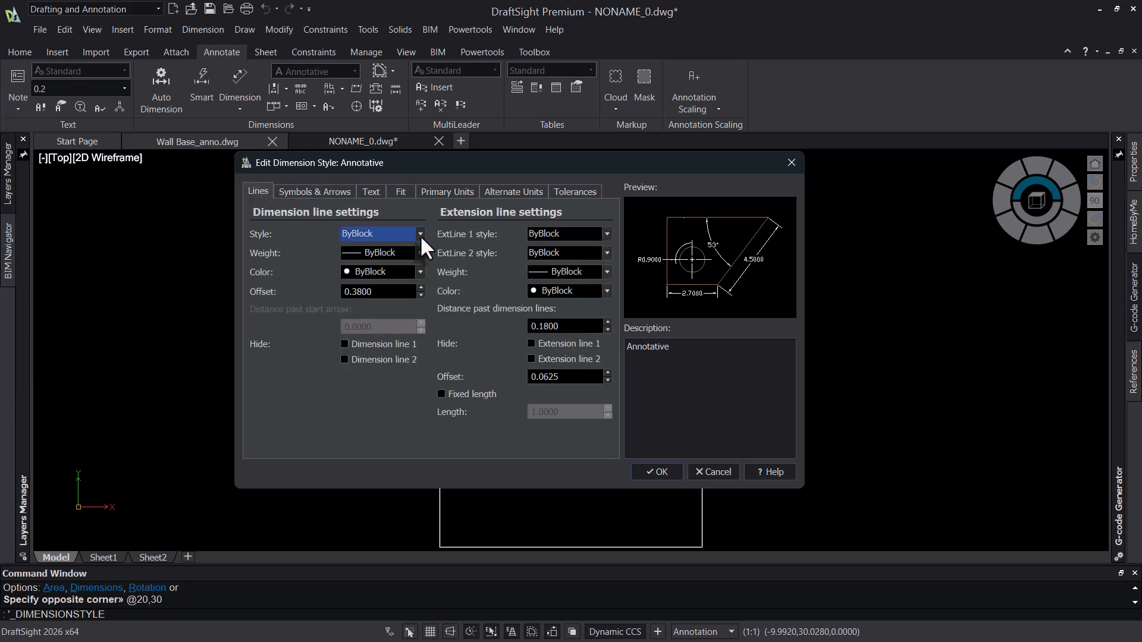
left_click(420, 234)
left_click(419, 235)
left_click(384, 291)
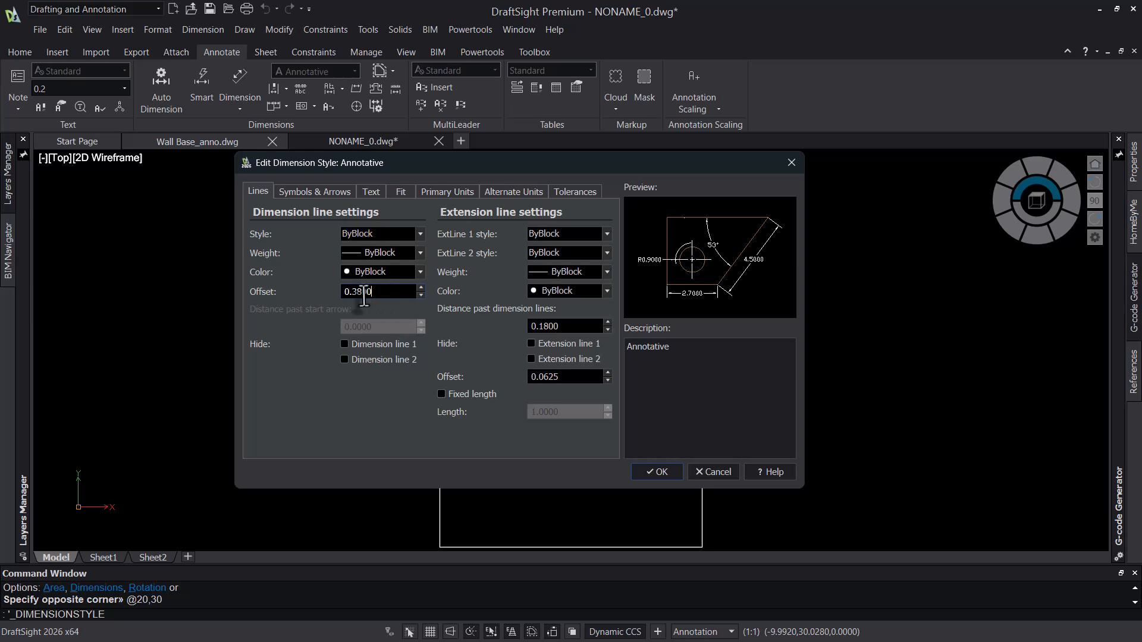
Step: Examine the Annotative style's arrow size, text style and annotative scaling settings, and close the style editor and manager
left_click(320, 192)
left_click(372, 296)
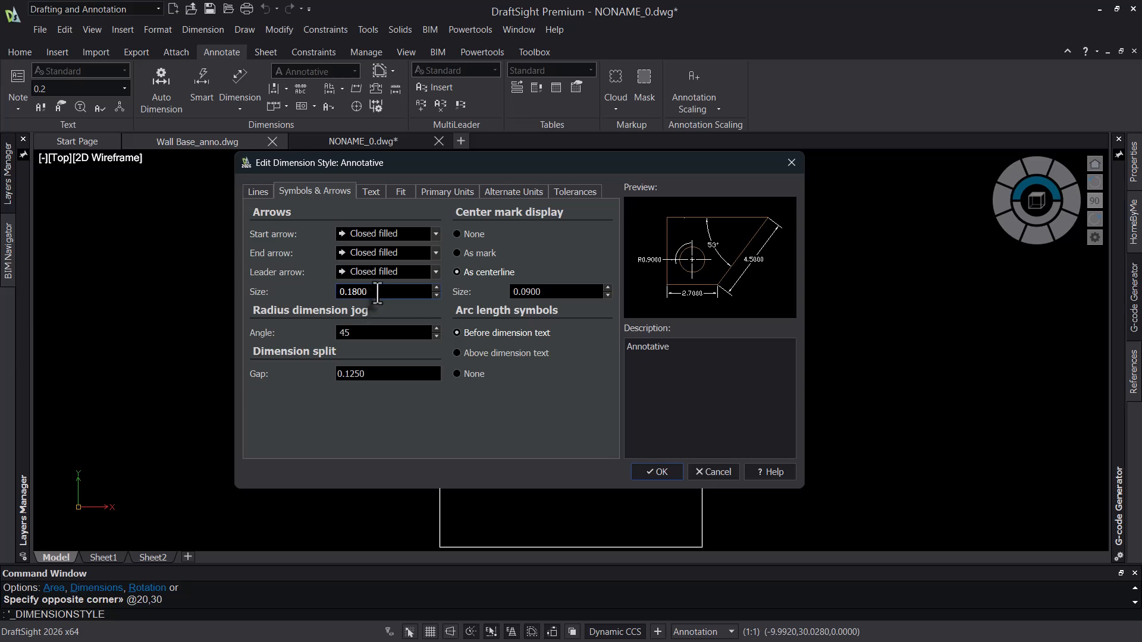
left_click(371, 192)
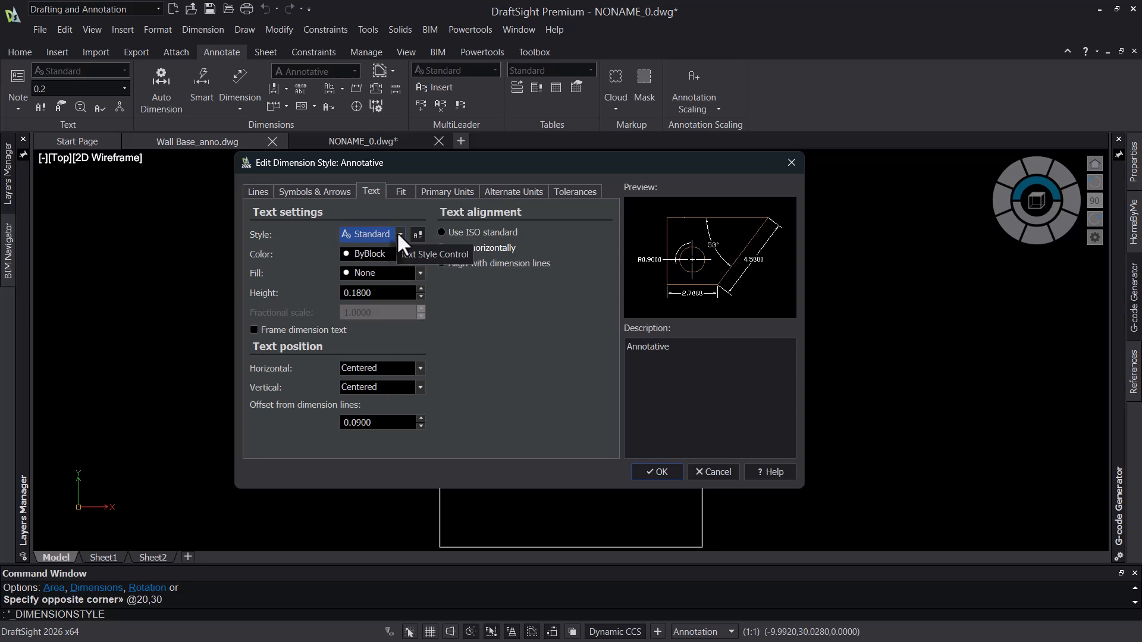
left_click(399, 233)
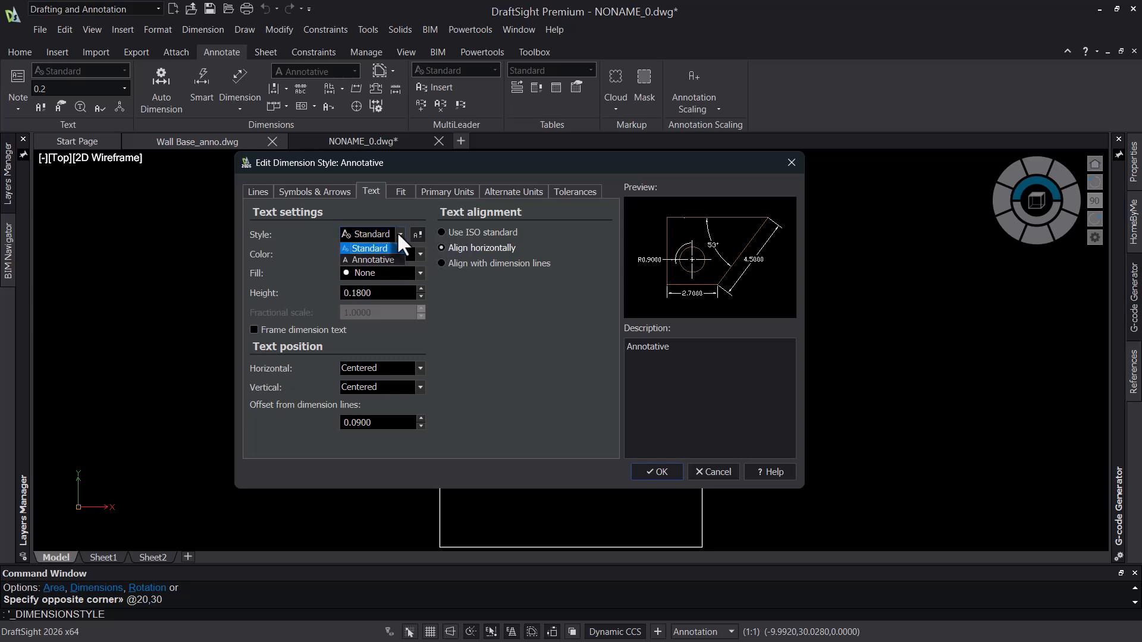
left_click(473, 358)
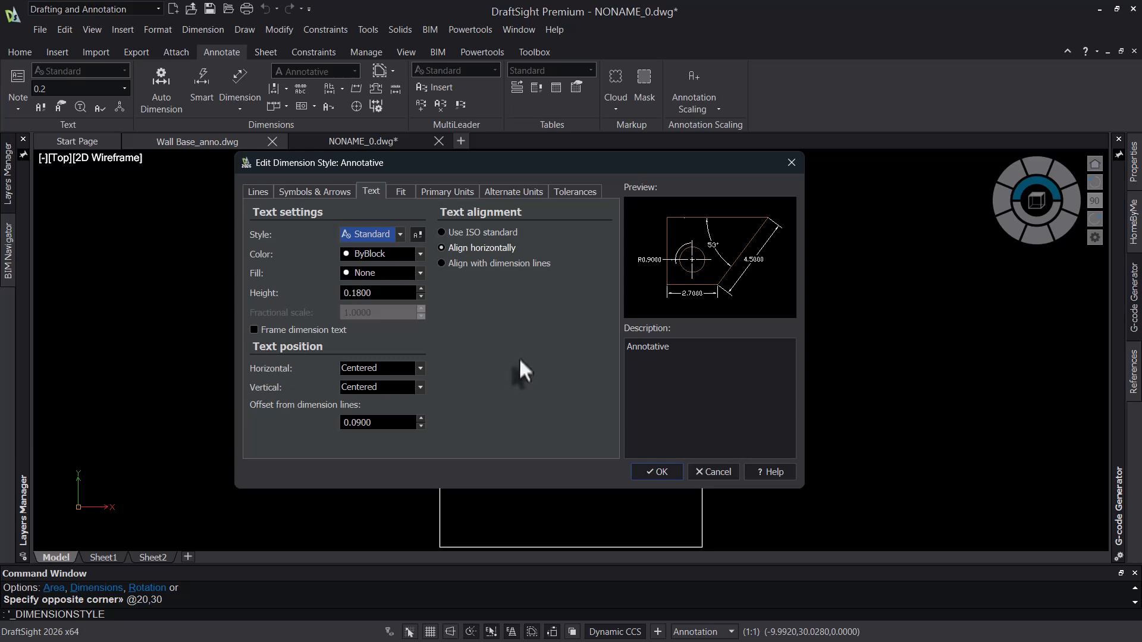
left_click(402, 194)
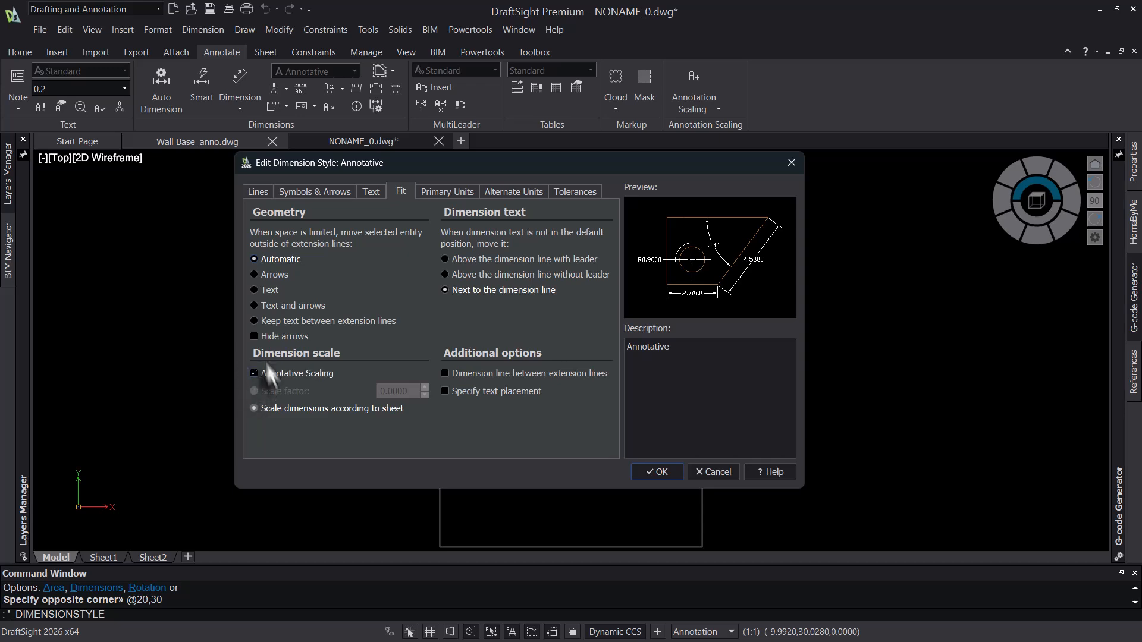
left_click(652, 471)
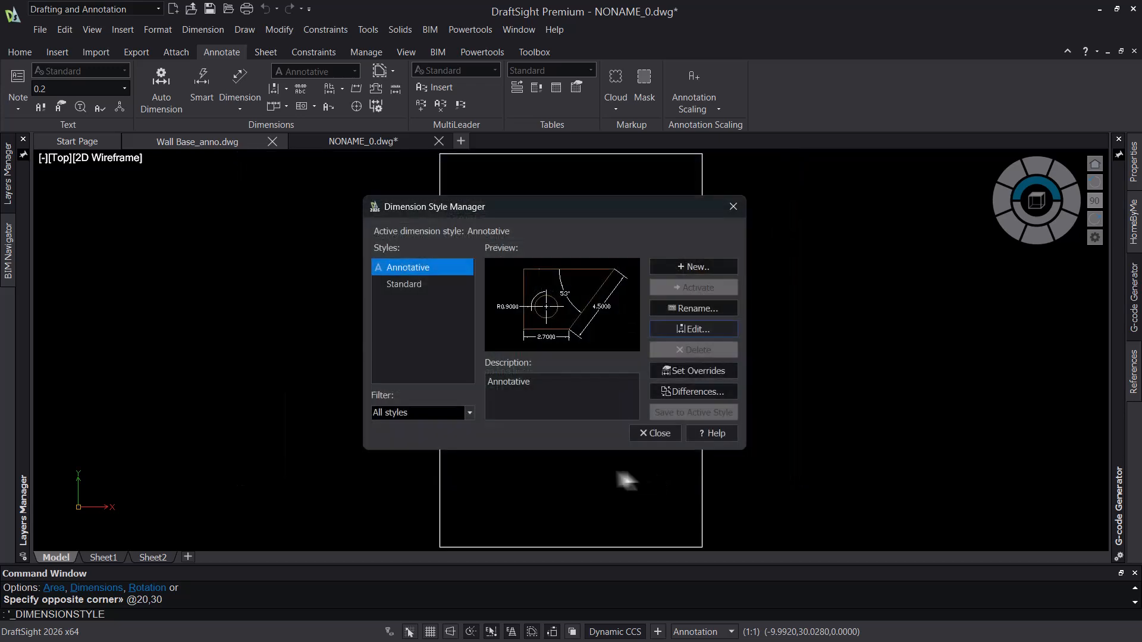
left_click(651, 433)
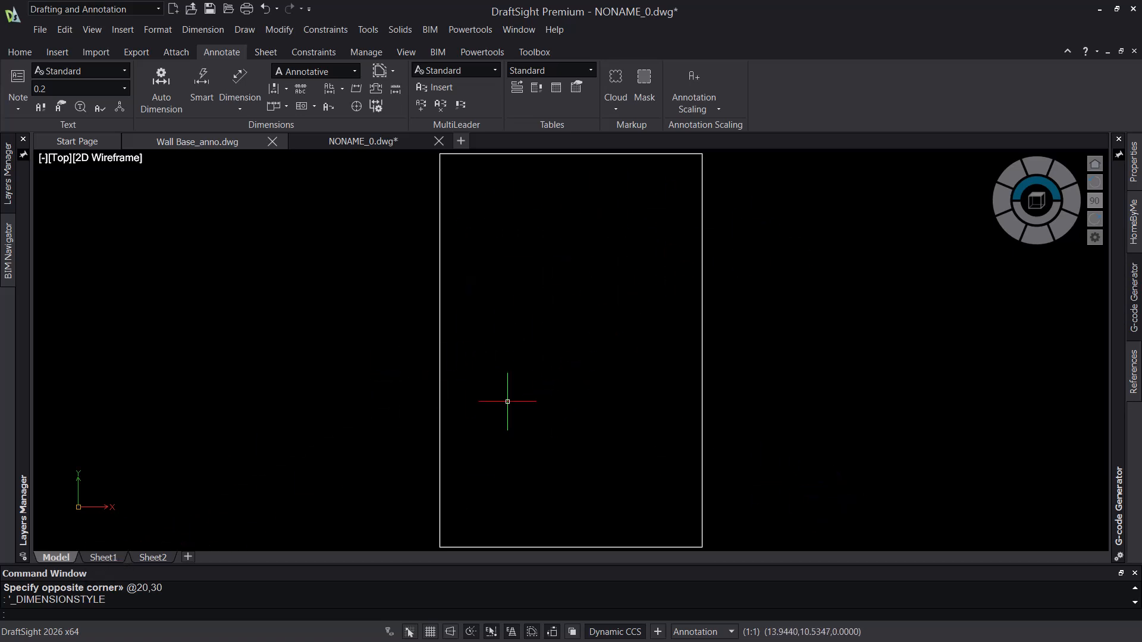
Step: Activate the viewport on Sheet1 and set its scale to 1/2" = 1'-0"
left_click(101, 557)
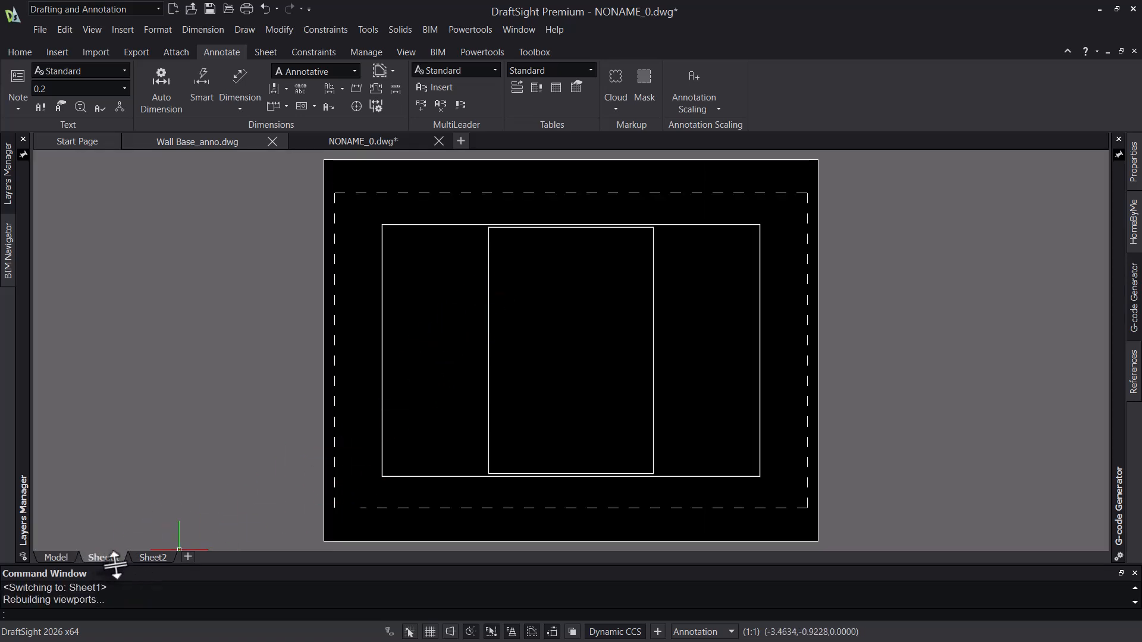
double_click(464, 301)
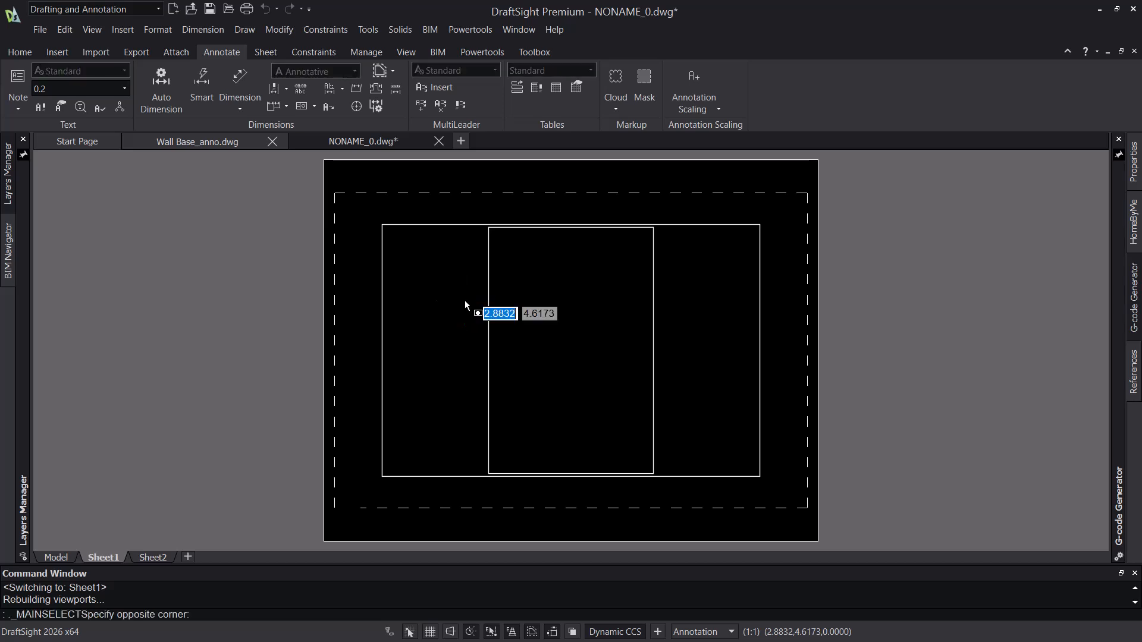
left_click(714, 633)
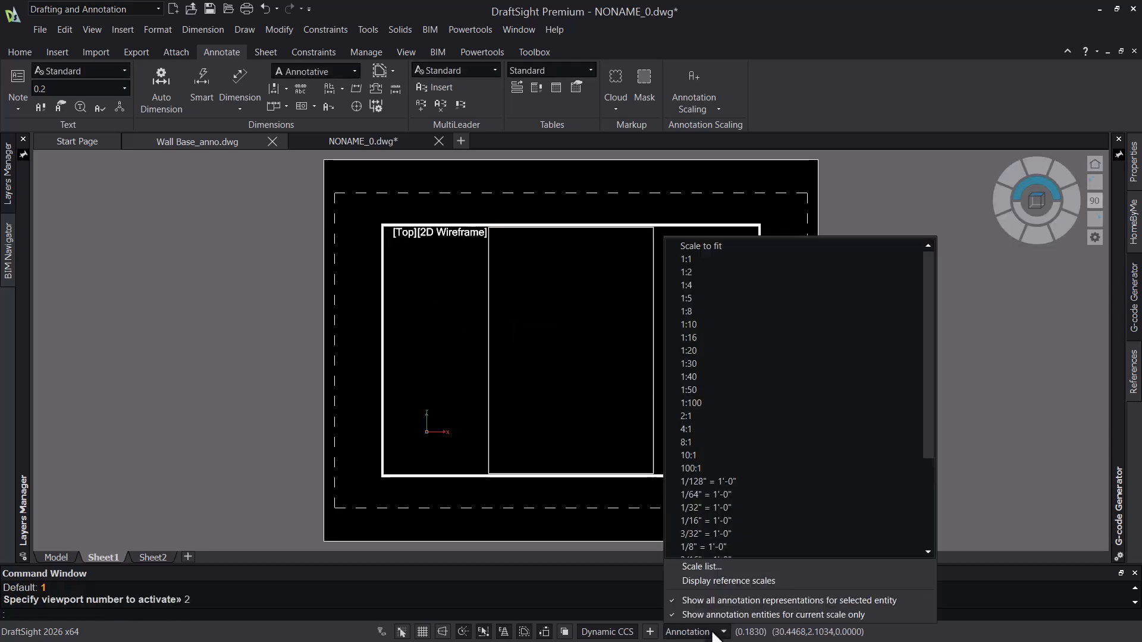
scroll(791, 486, "down", 3)
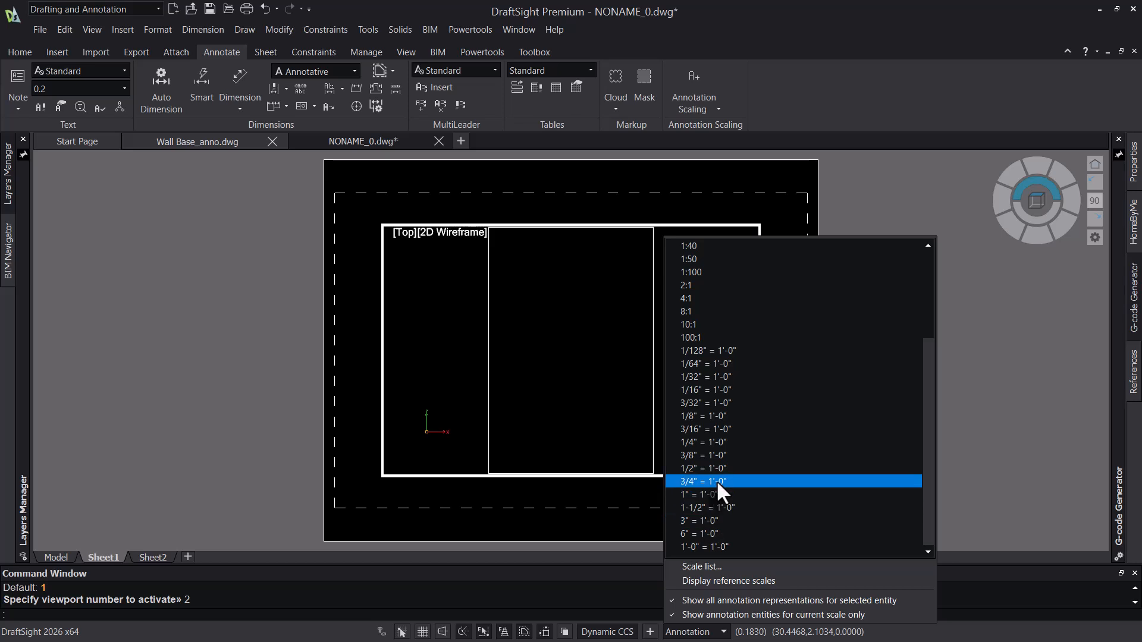
left_click(716, 467)
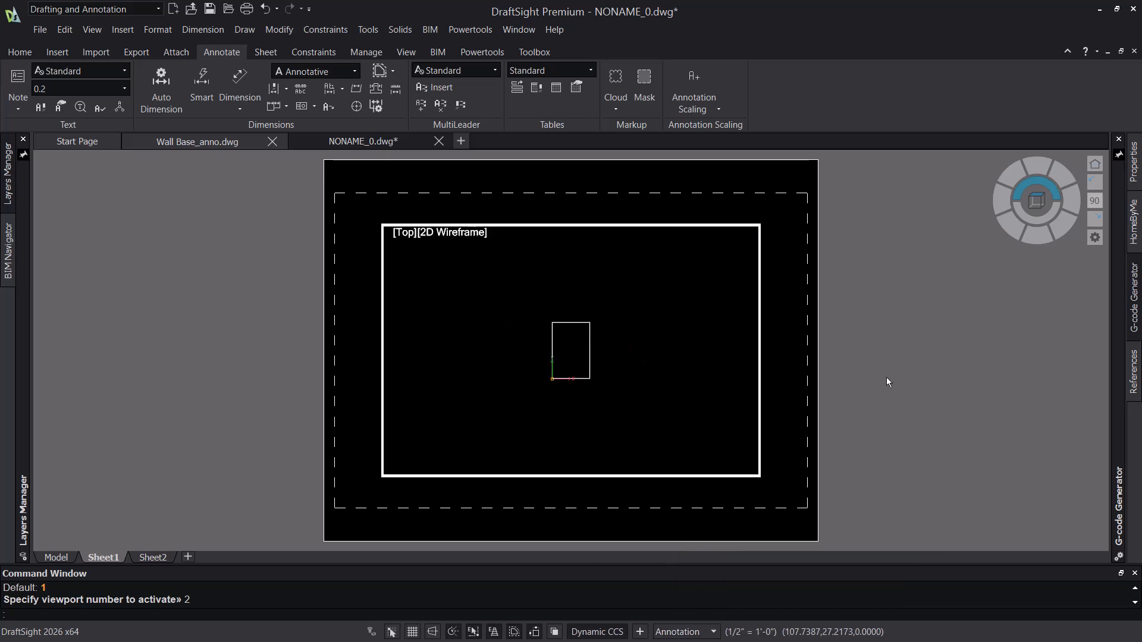
Step: Leave the viewport and stretch two opposite corners inward to shrink its border closely around the rectangle
left_click_drag(800, 443, 731, 498)
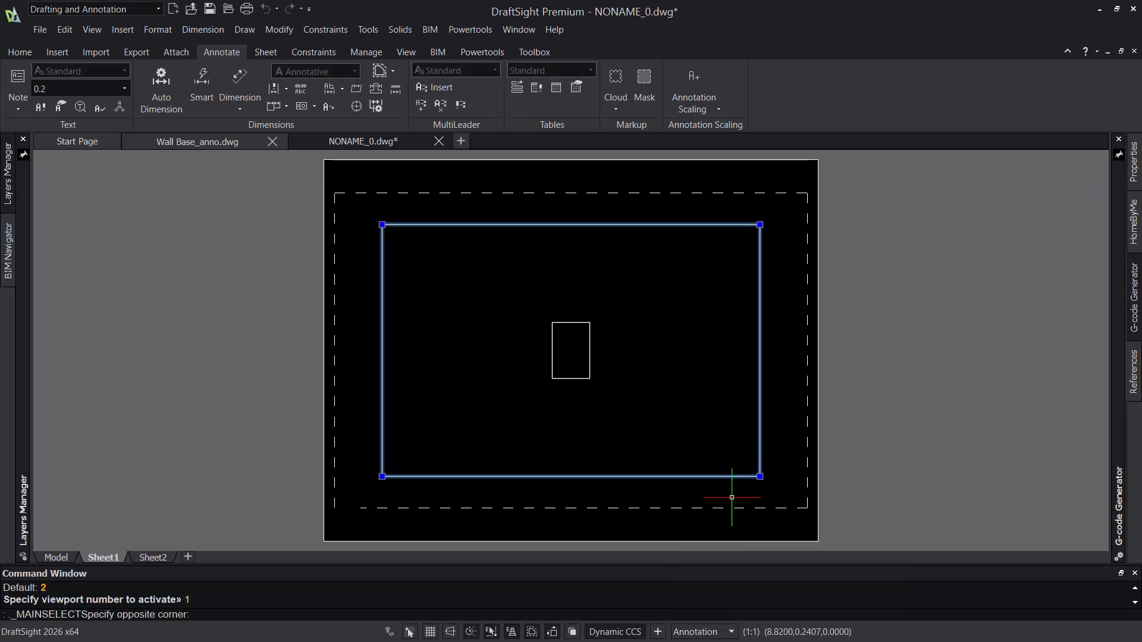
left_click(760, 476)
left_click(629, 415)
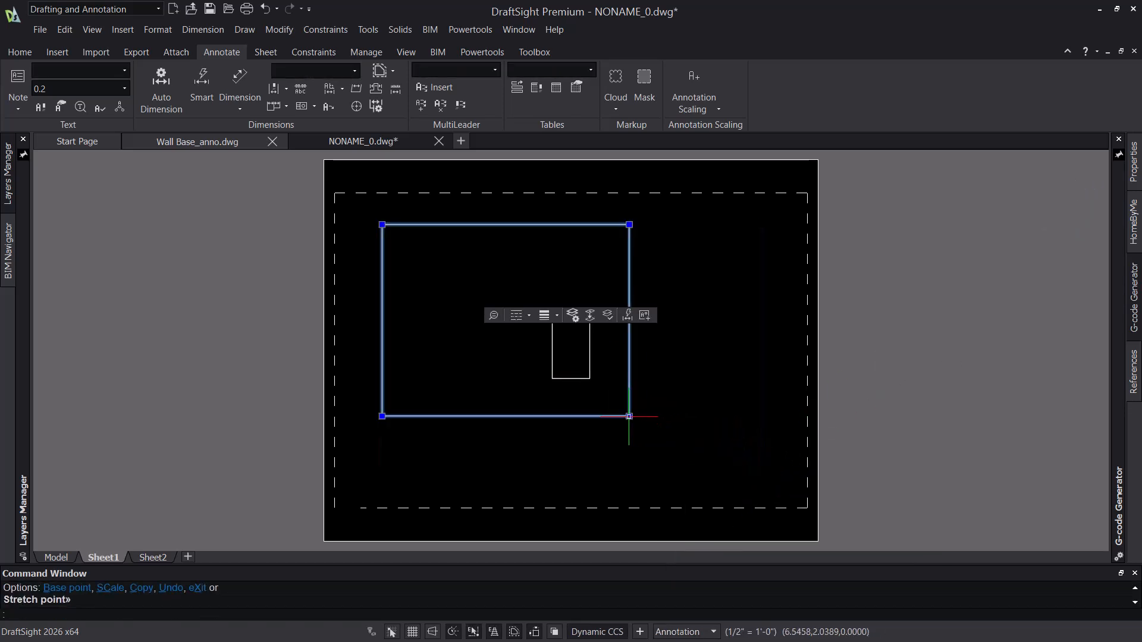
left_click(382, 224)
left_click(519, 293)
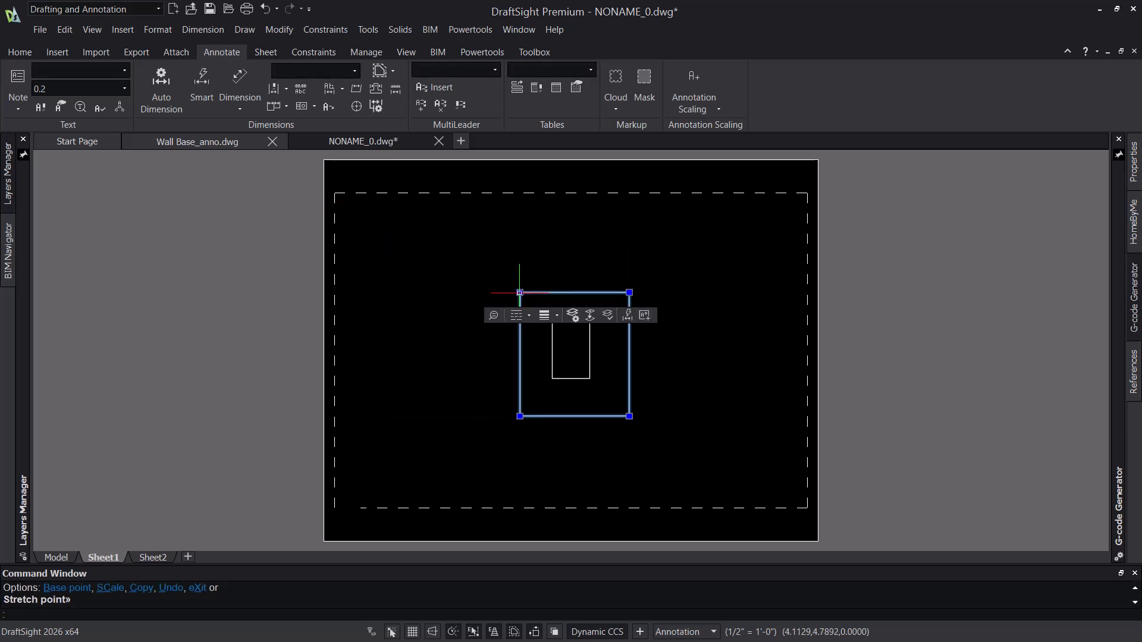
Step: Move the shrunken viewport to the upper-left area of the sheet
right_click(808, 357)
left_click(839, 173)
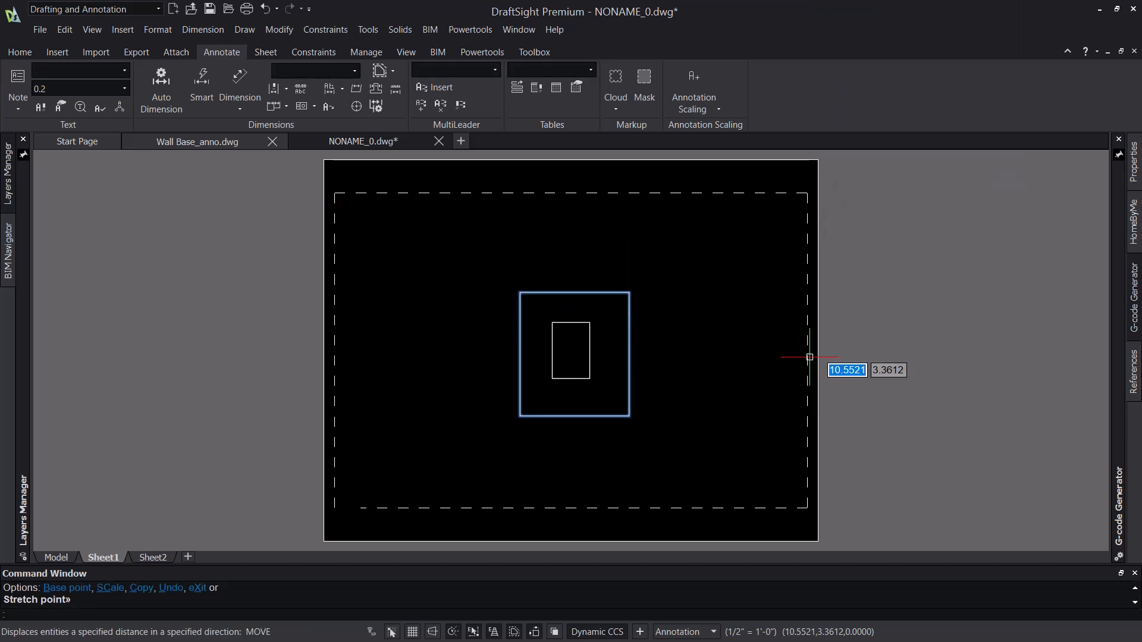
left_click(728, 434)
left_click(582, 371)
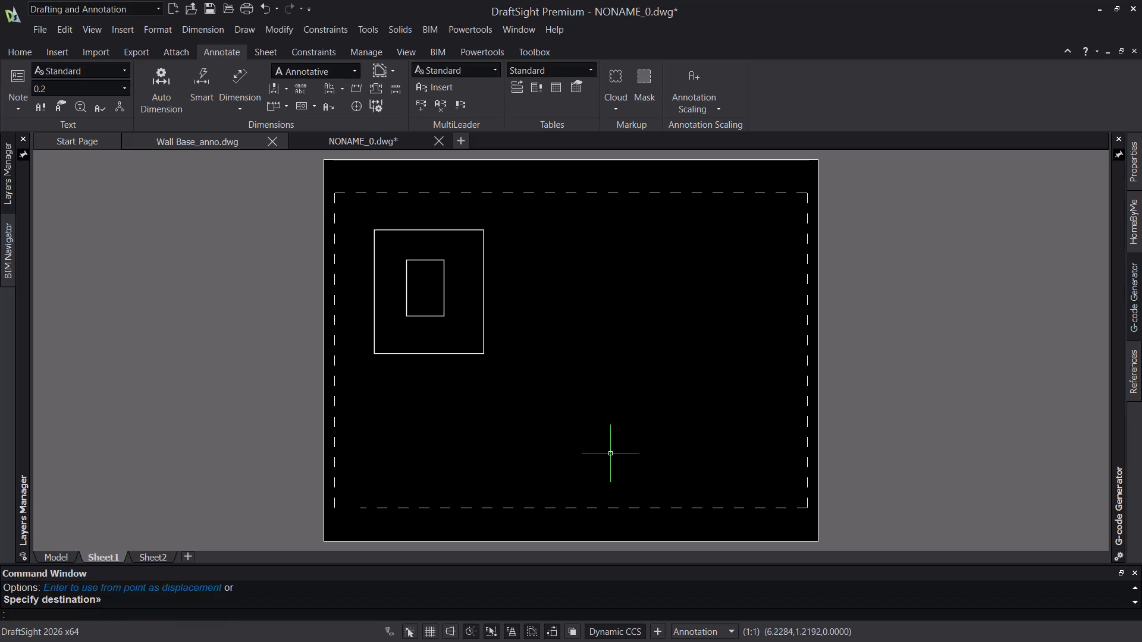
Step: Copy the viewport horizontally to the right side of the sheet
type("co")
key("Return")
left_click(517, 308)
left_click(407, 387)
key("Return")
left_click(404, 412)
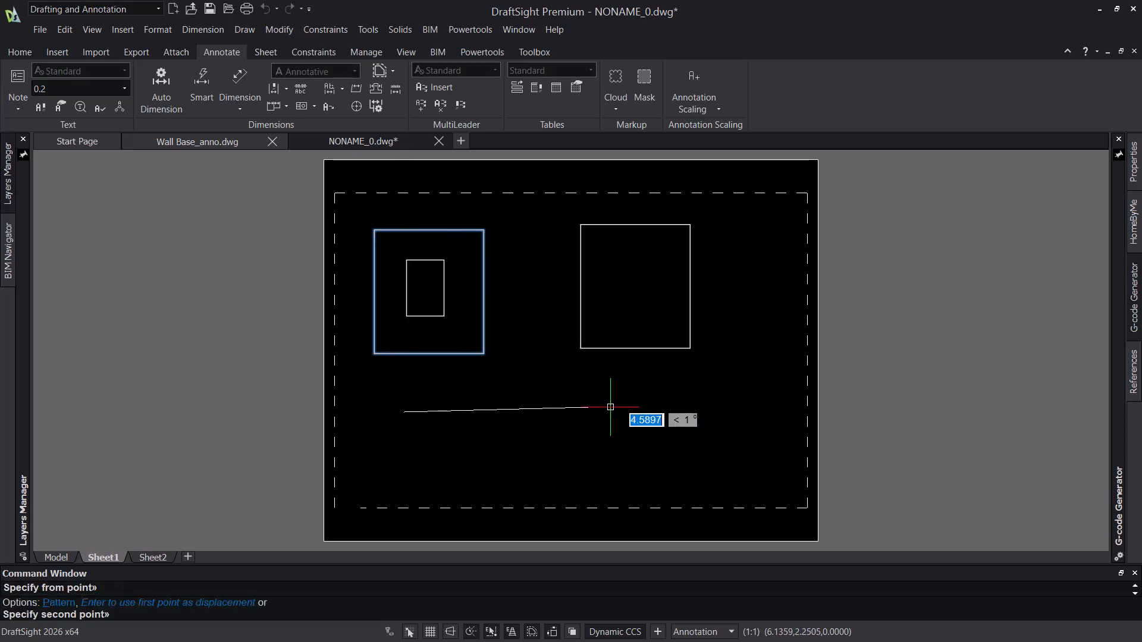
left_click(634, 412)
key("Escape")
Step: Set the copied viewport's scale to 1" = 1'-0" and recentre the rectangle within it
double_click(666, 333)
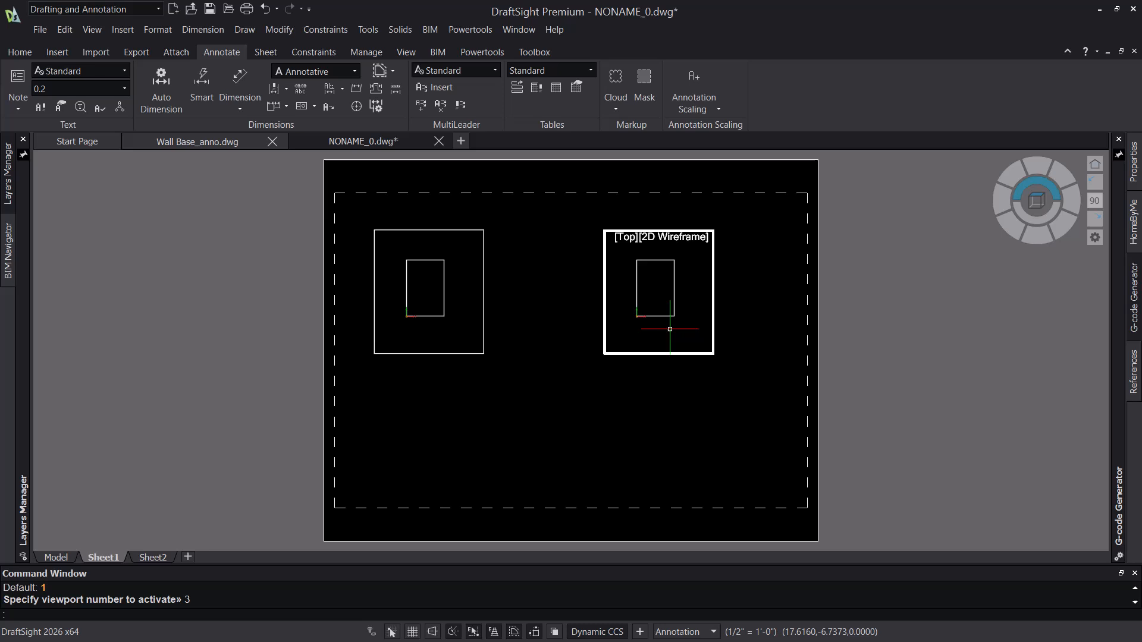
left_click(708, 632)
scroll(735, 469, "down", 1)
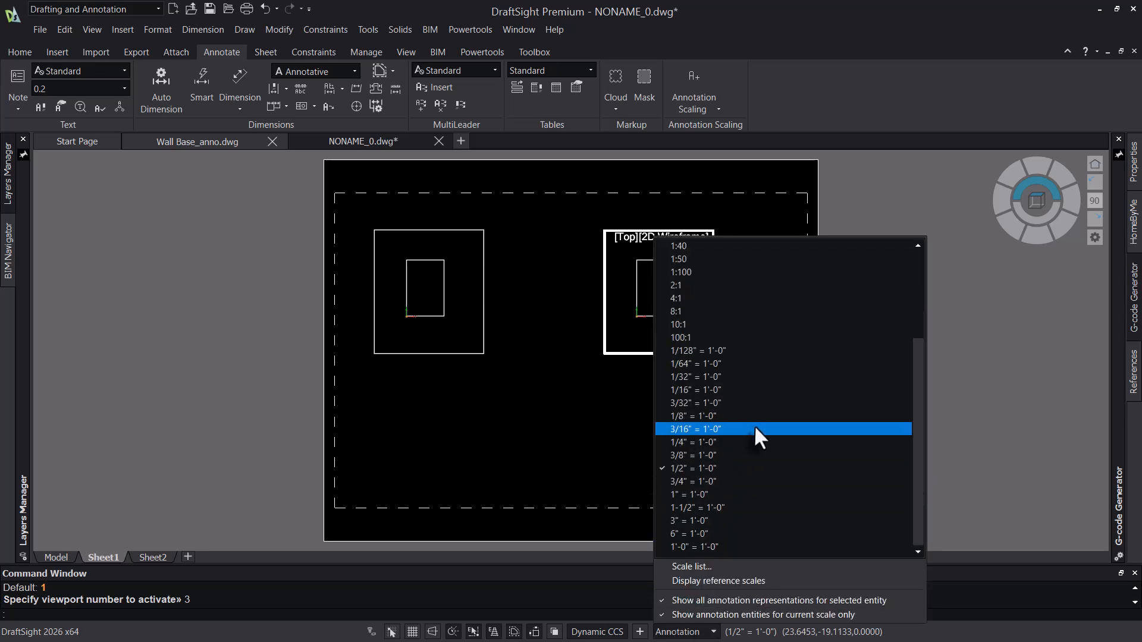
left_click(708, 496)
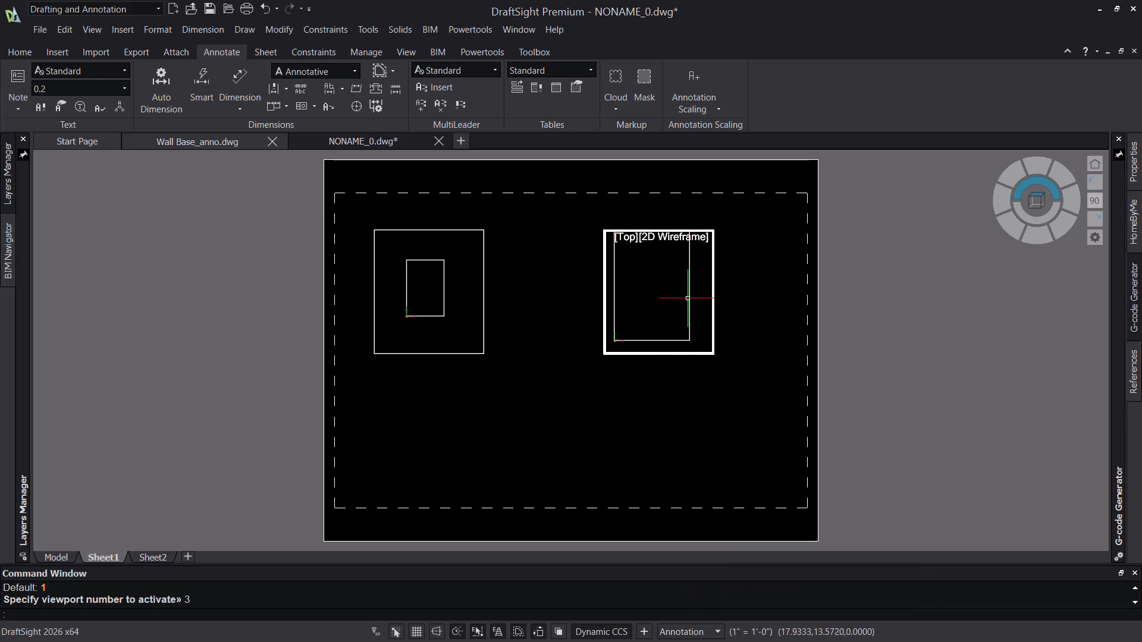
middle_click_drag(666, 290, 676, 299)
double_click(687, 393)
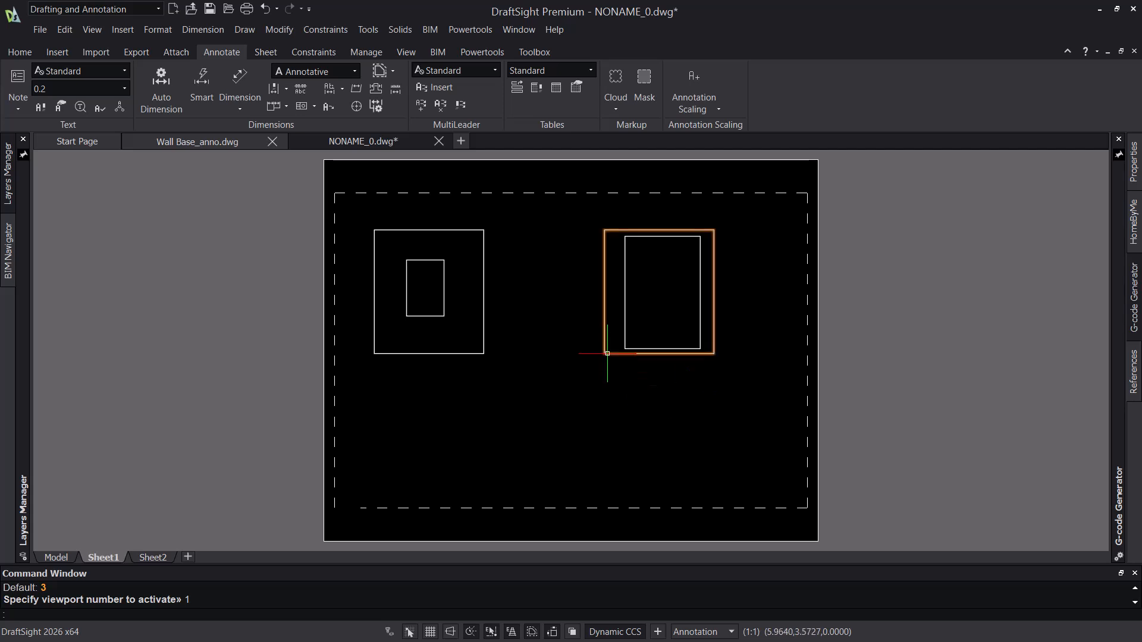
Step: Enlarge the right viewport by stretching its lower-left and upper-right corners outward
scroll(513, 297, "up", 4)
scroll(584, 335, "down", 2)
left_click(692, 395)
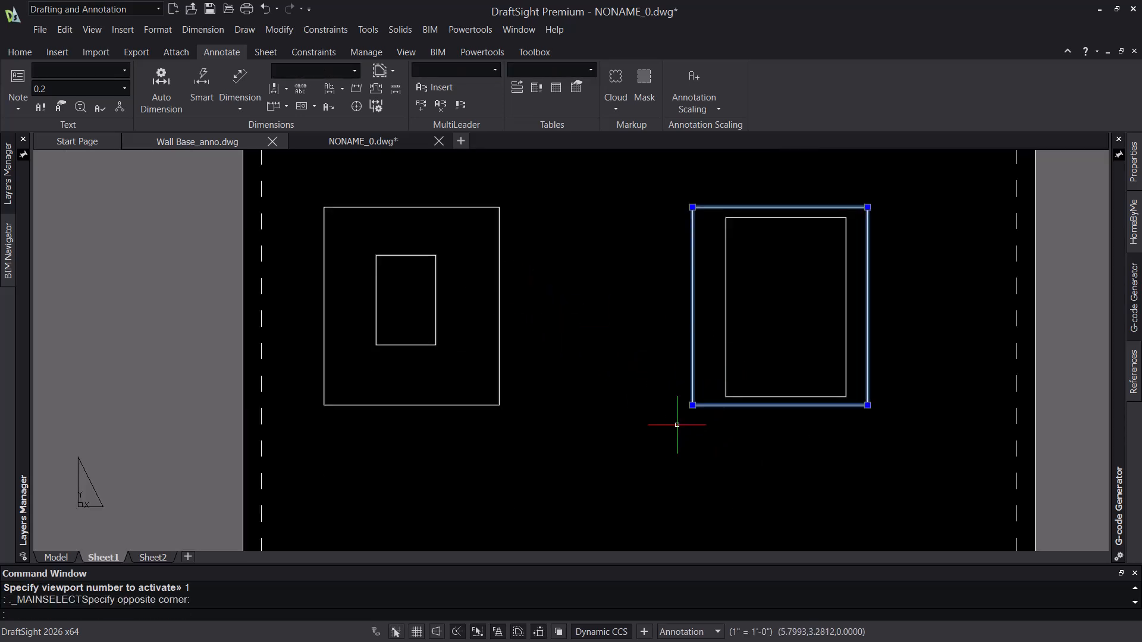
left_click(692, 405)
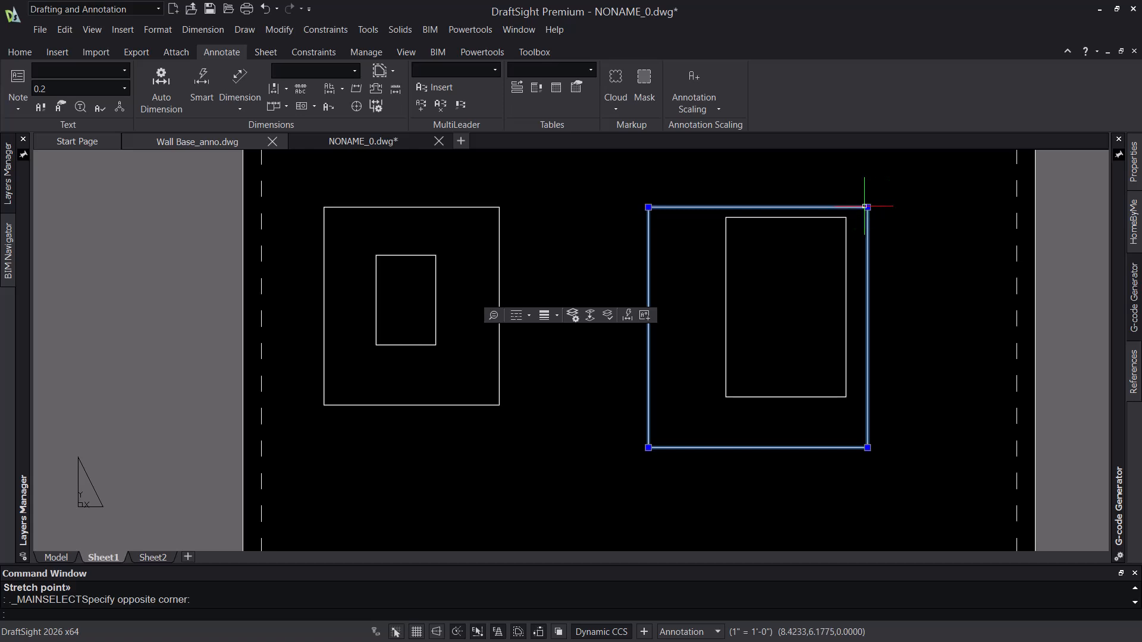
left_click(867, 207)
left_click(908, 181)
key("Escape")
key("Escape")
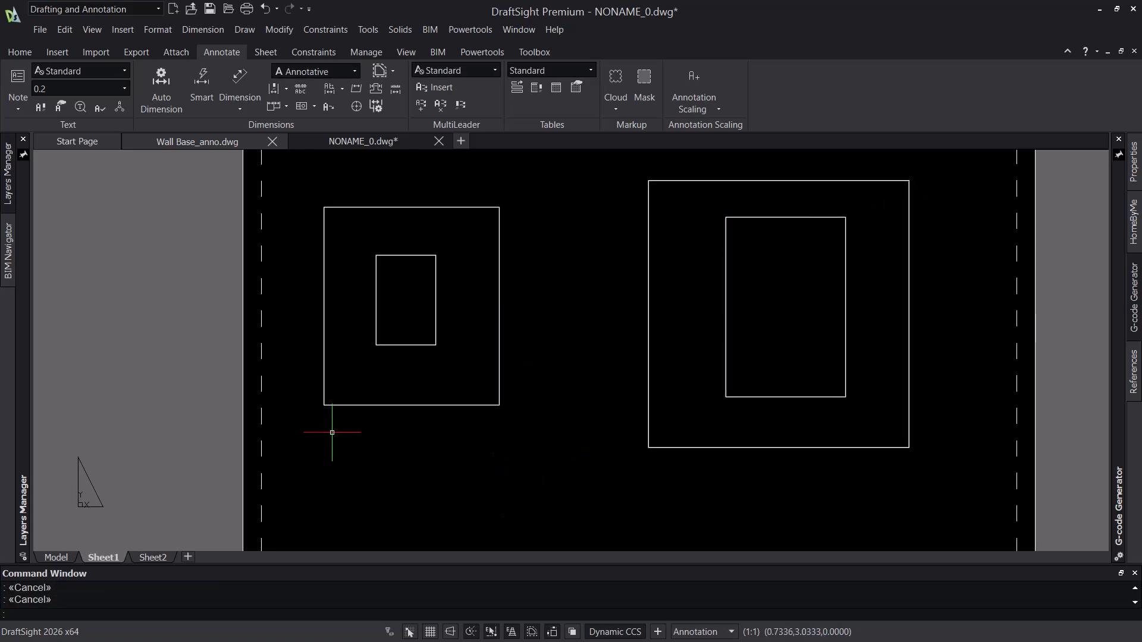
Step: Activate the left viewport and add a linear dimension below the rectangle for its width
double_click(430, 386)
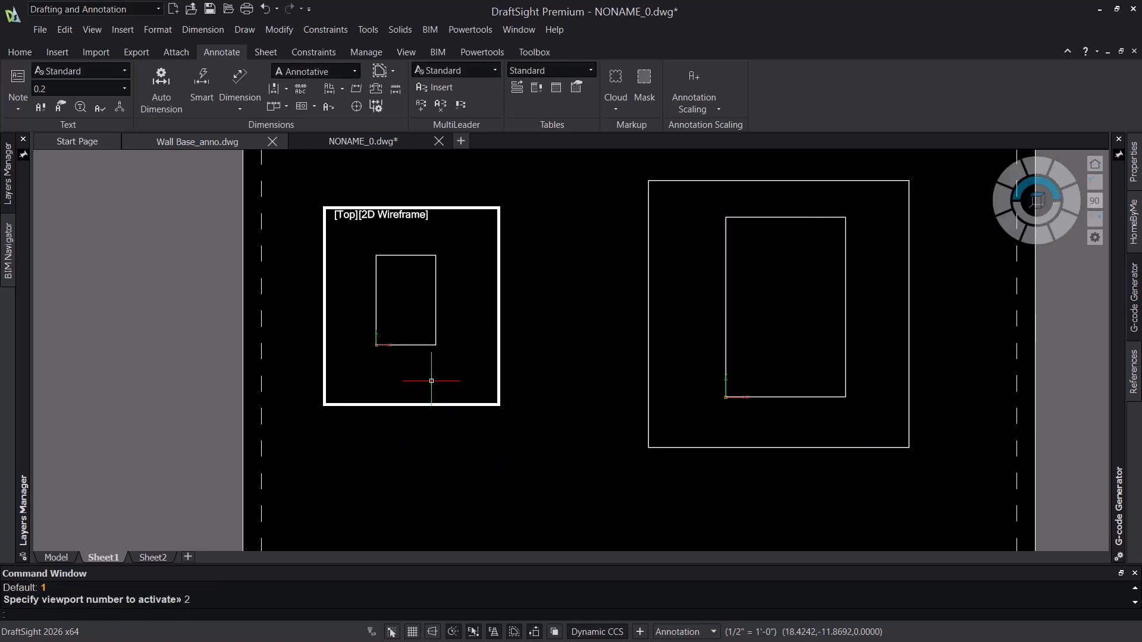
left_click(239, 108)
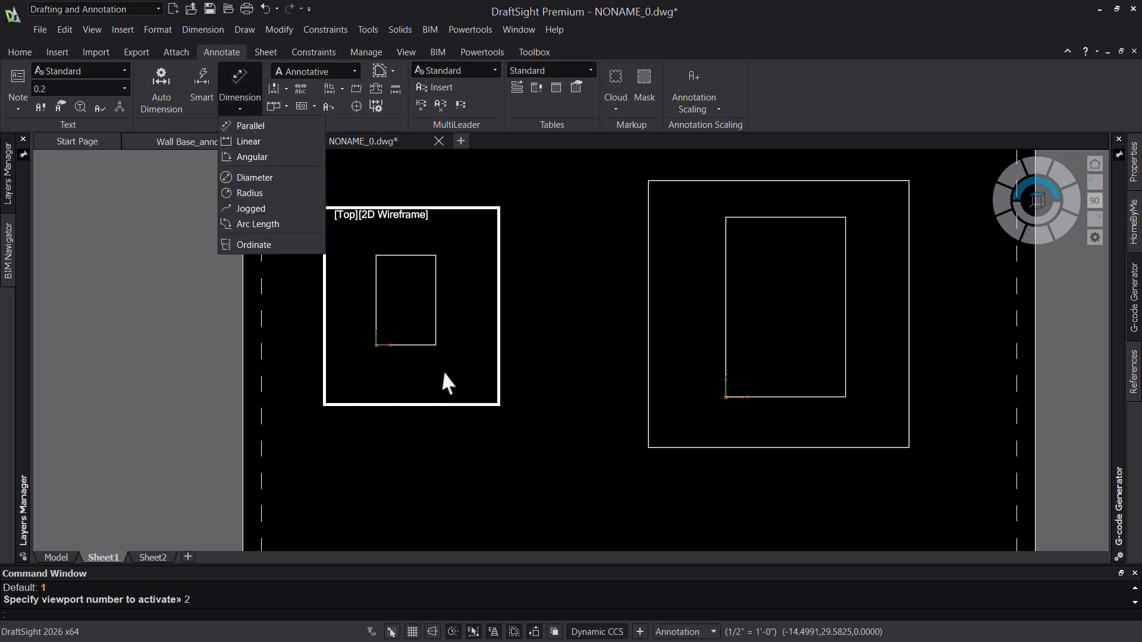
left_click(426, 377)
left_click(241, 108)
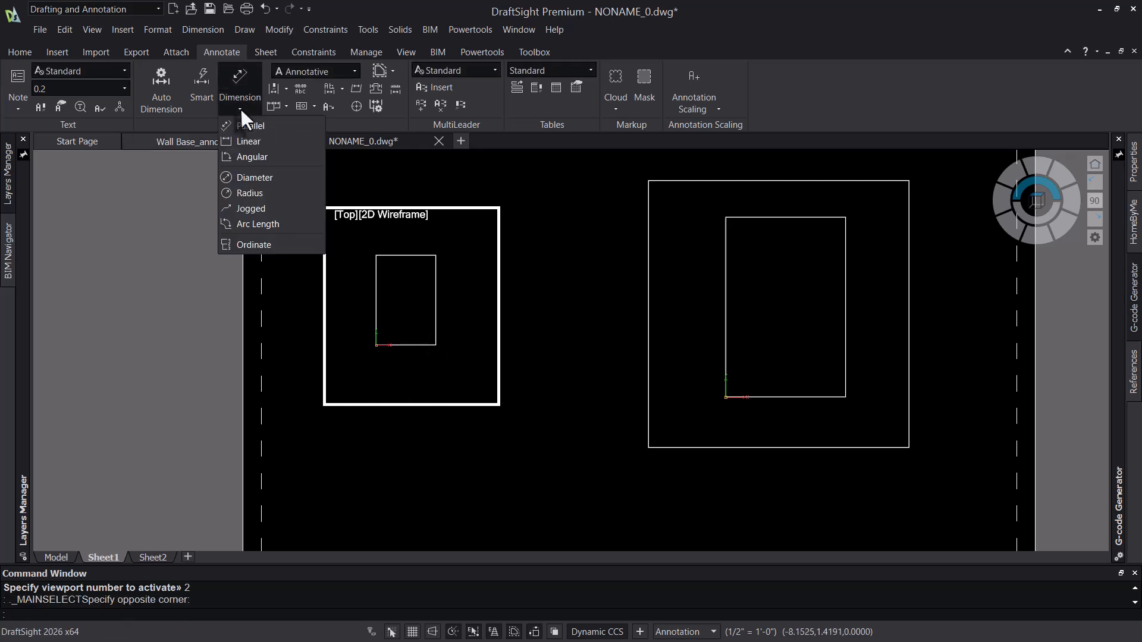
left_click(257, 150)
left_click(376, 343)
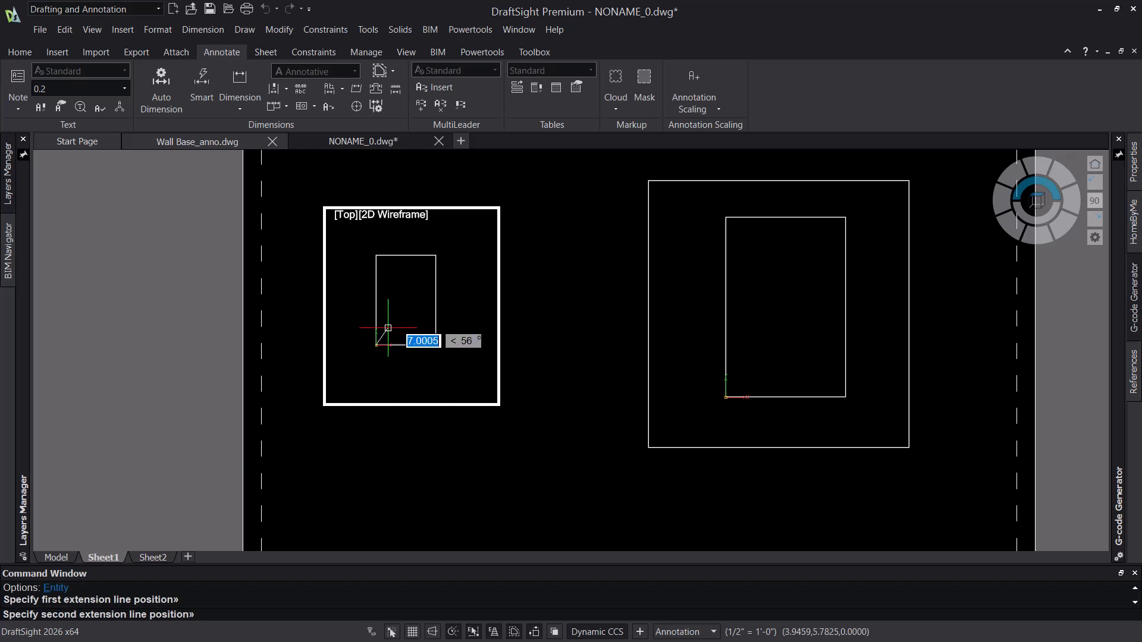
key("Escape")
key("Return")
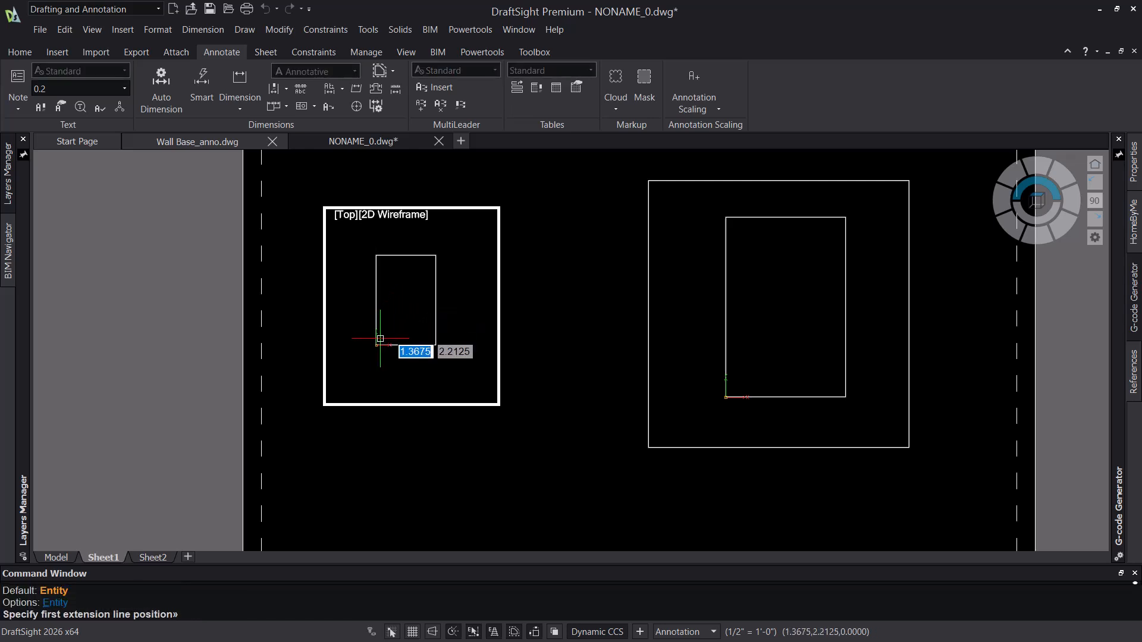
left_click(377, 343)
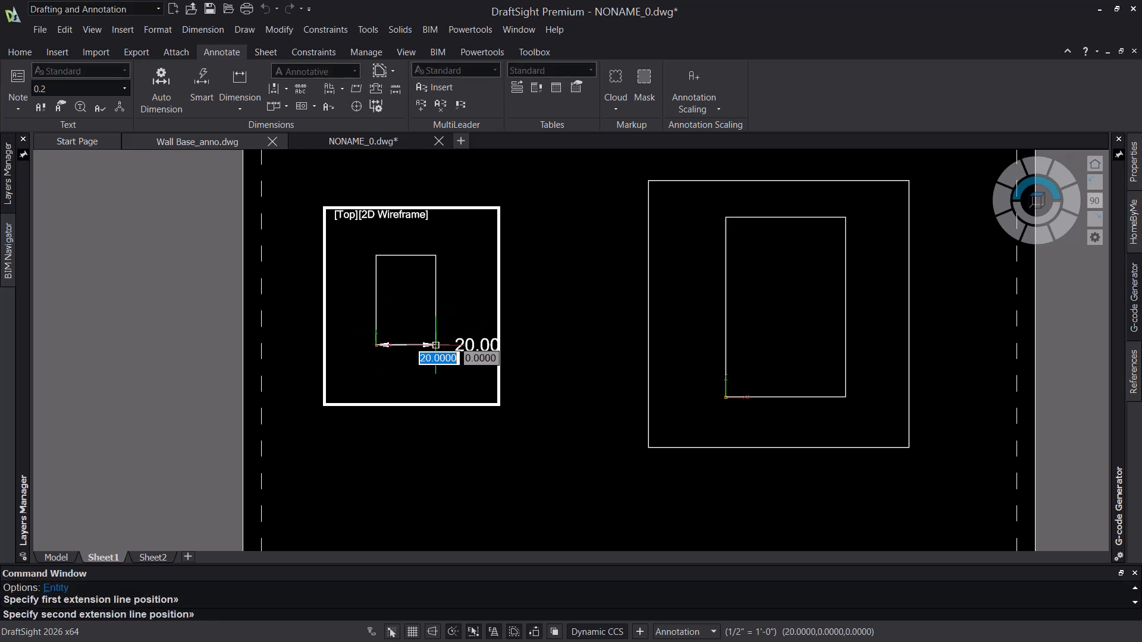
left_click(437, 344)
left_click(472, 363)
Step: Add a linear dimension for the rectangle's height on its left side in the left viewport
key("Return")
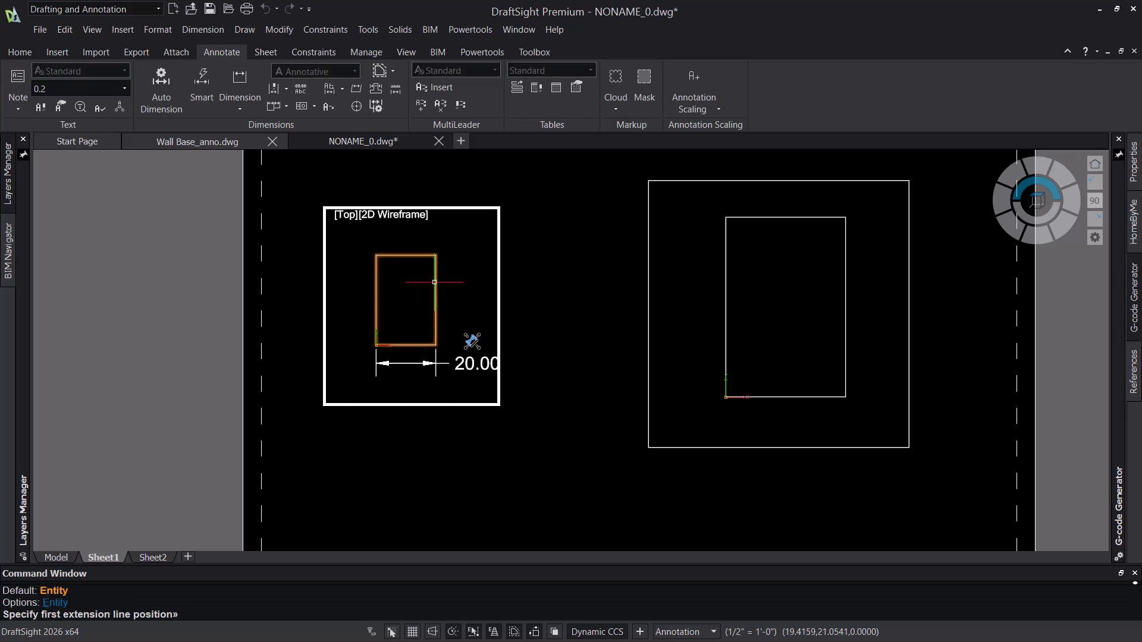
left_click(375, 345)
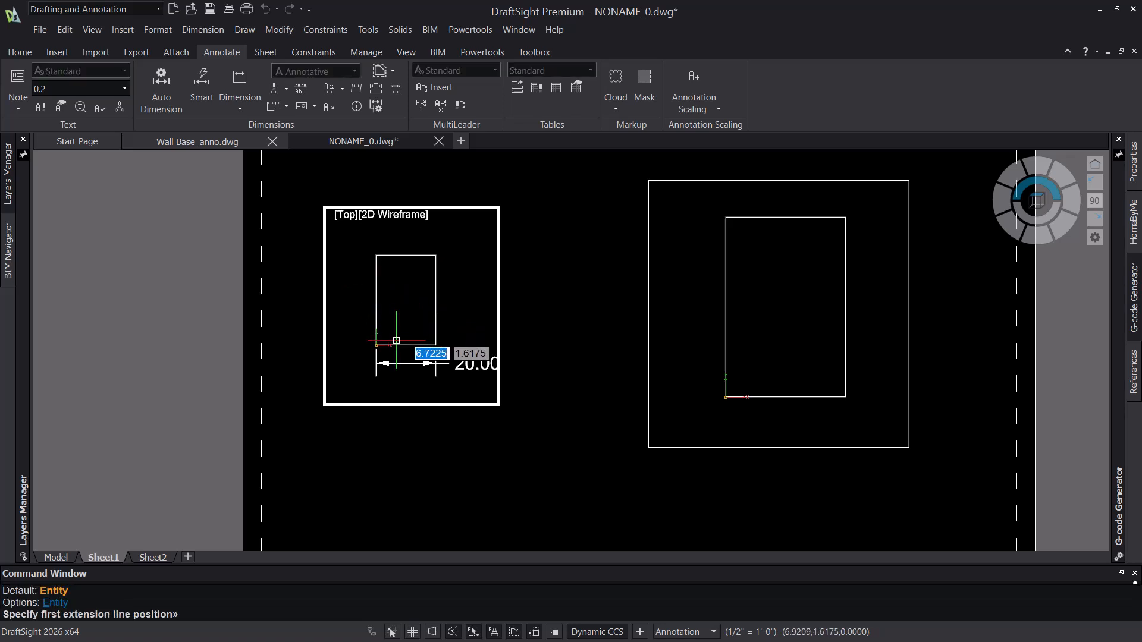
left_click(376, 256)
left_click(351, 300)
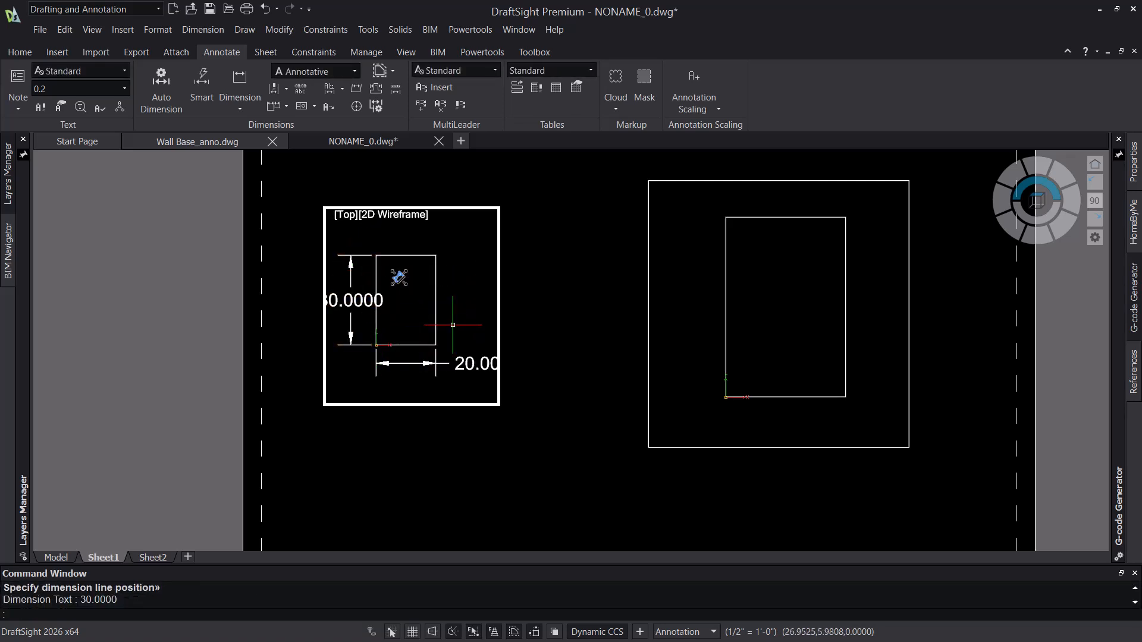
Step: Select the rectangle's width dimension to examine its annotative properties, and clear the selection
left_click(491, 336)
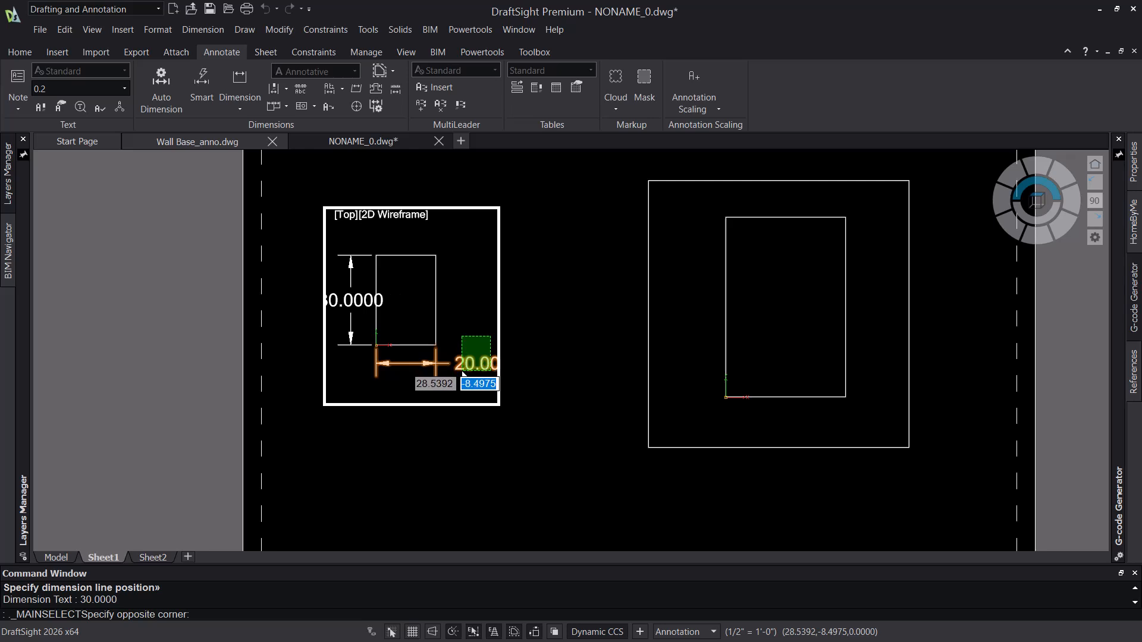
left_click(469, 368)
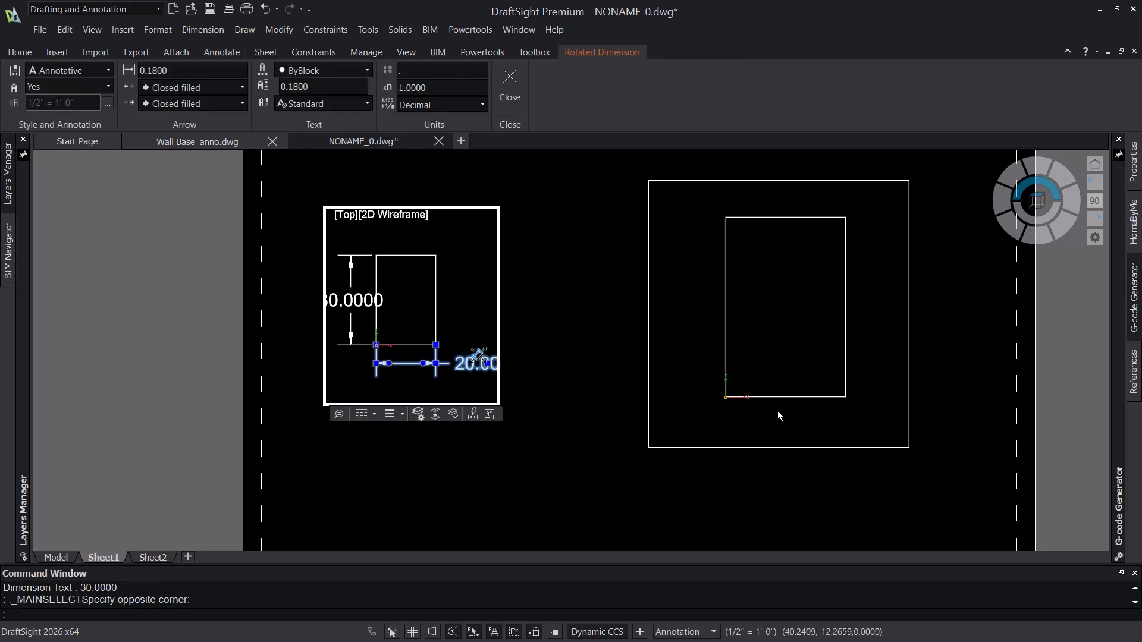
key("Escape")
key("Escape")
Step: Leave the left viewport and stretch its lower-right and lower-left corners outward to show both dimension texts fully
double_click(513, 395)
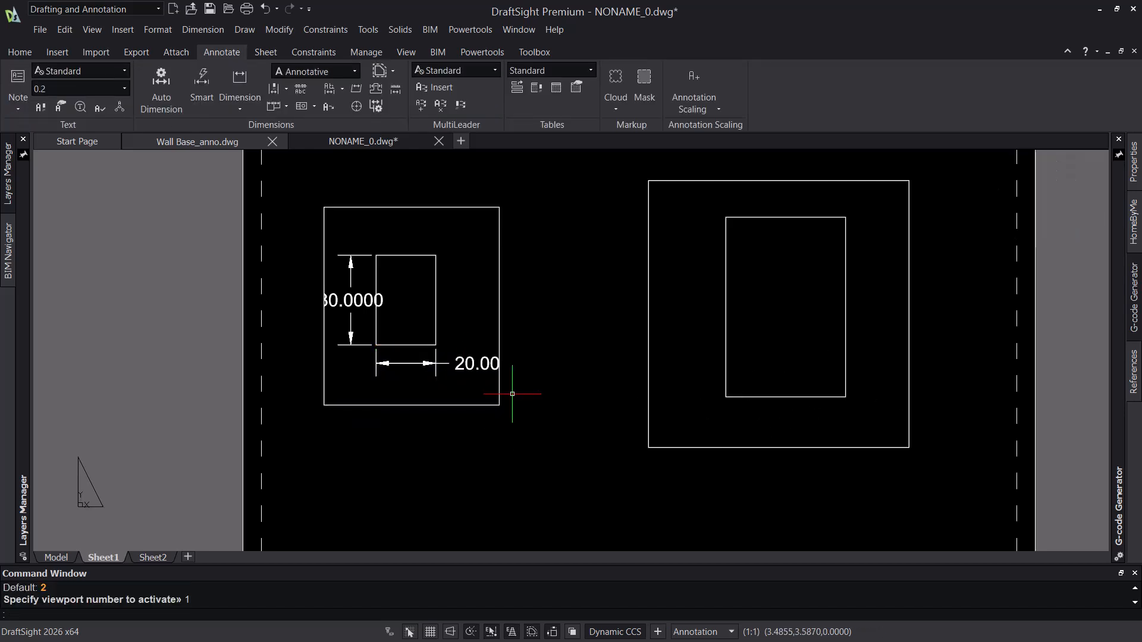
left_click(514, 394)
left_click(489, 426)
left_click(498, 405)
left_click(530, 418)
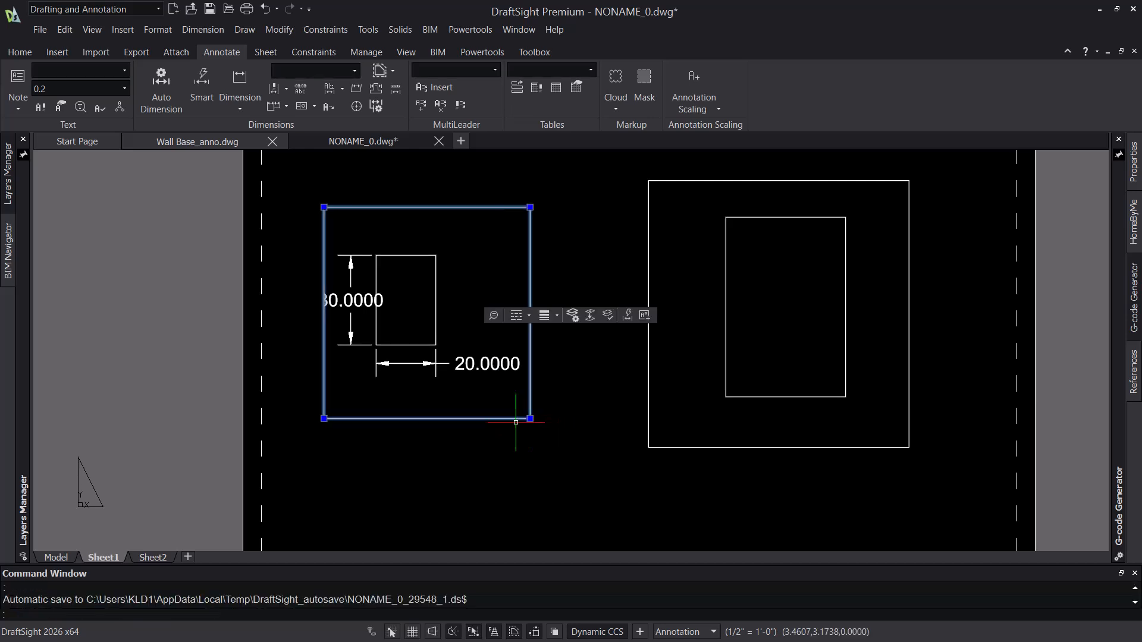
left_click(324, 418)
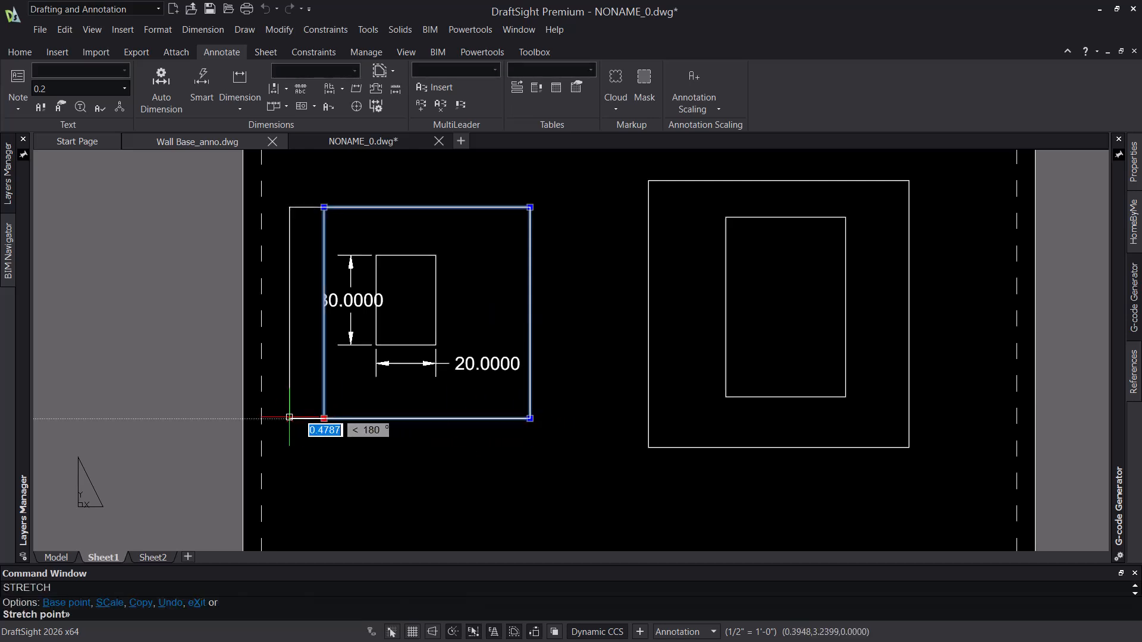
left_click(289, 419)
key("Escape")
key("Escape")
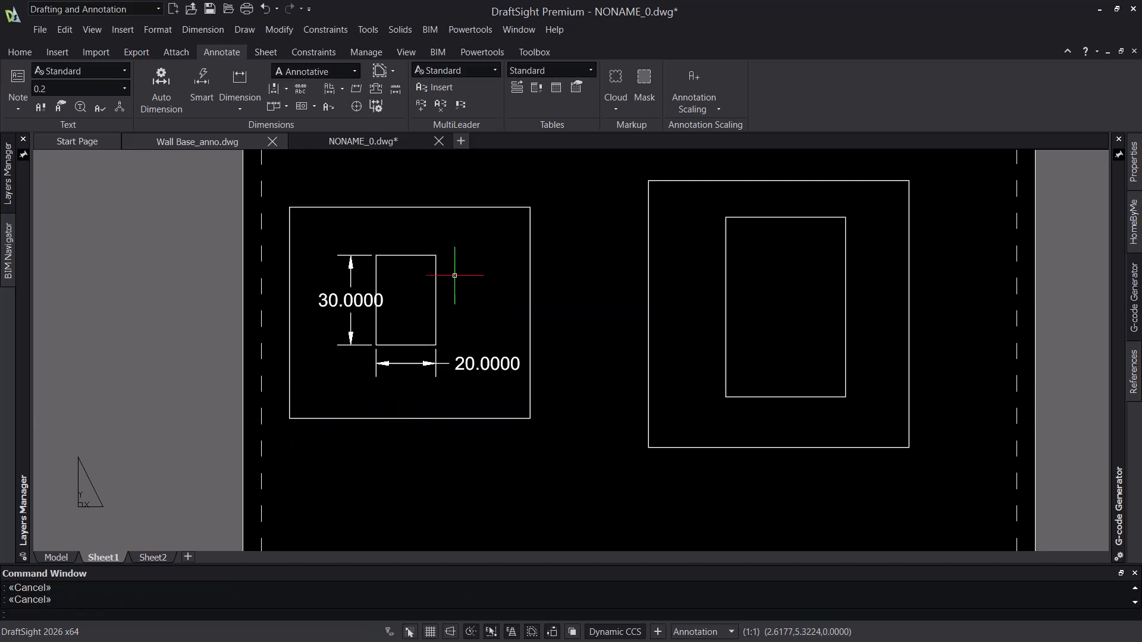
Step: Set the Annotative dimension style's linear units to Architectural format with 0'-0" precision
left_click(276, 88)
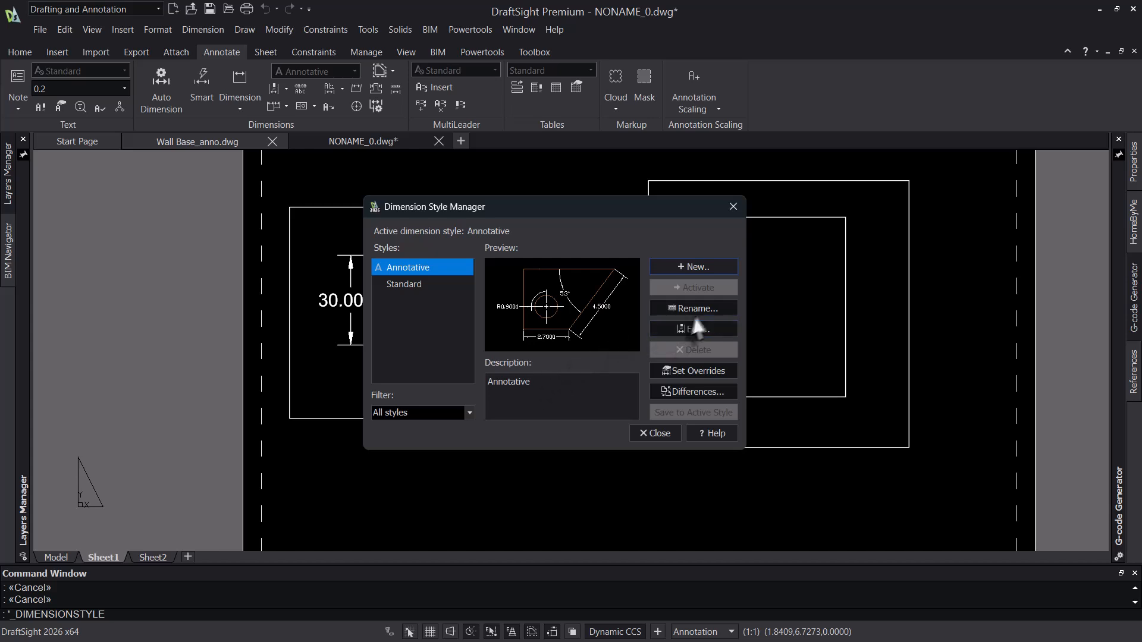
left_click(699, 327)
left_click(456, 195)
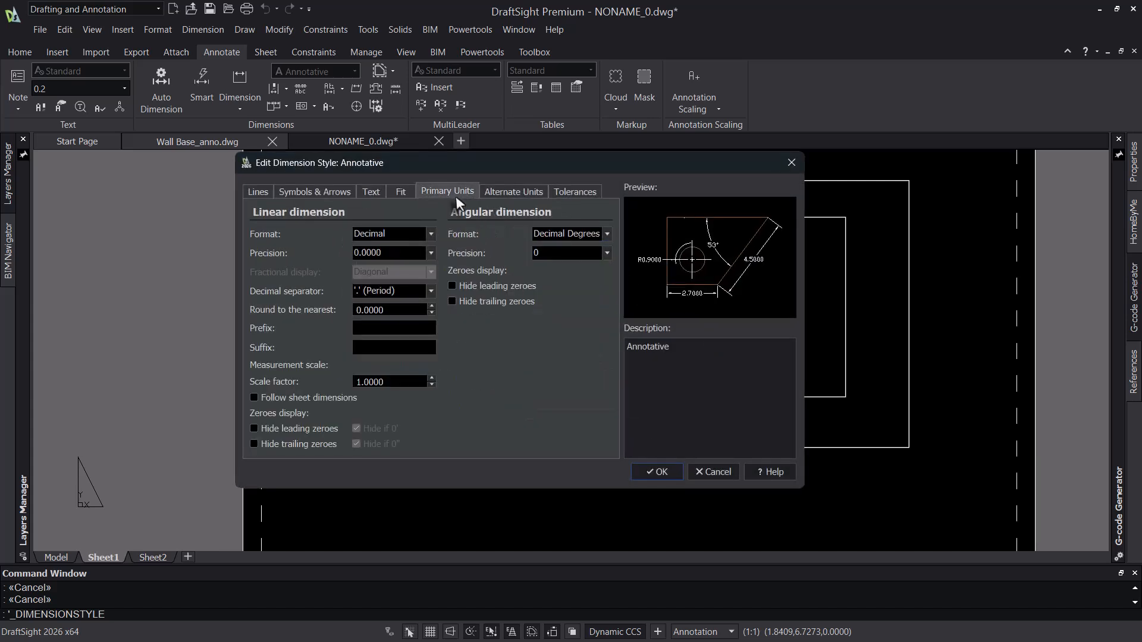
left_click(427, 253)
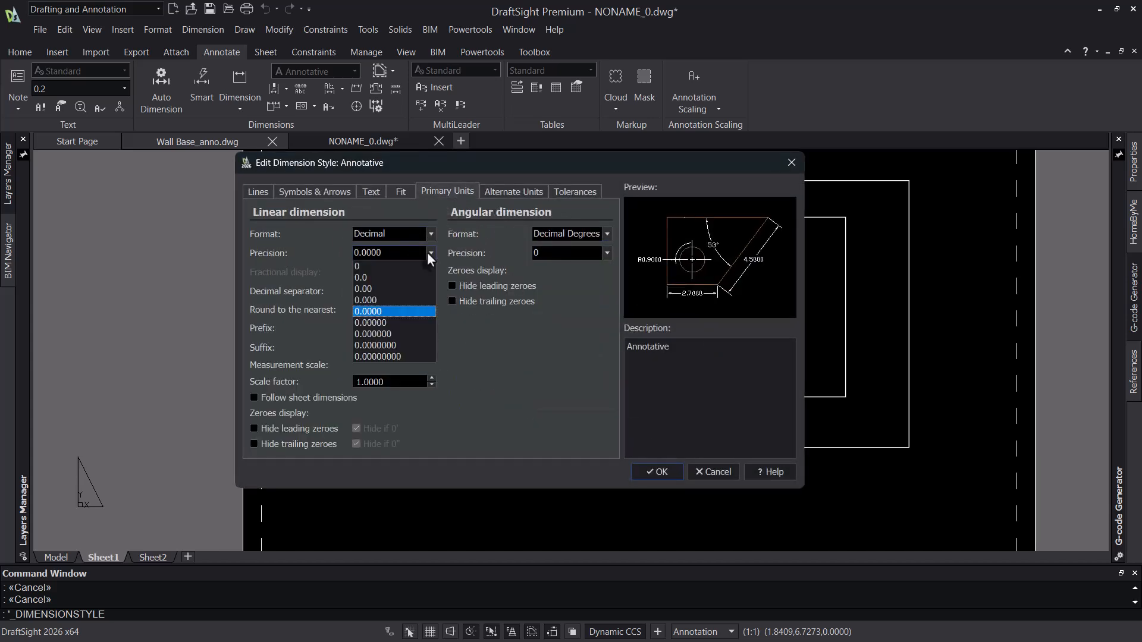
left_click(376, 267)
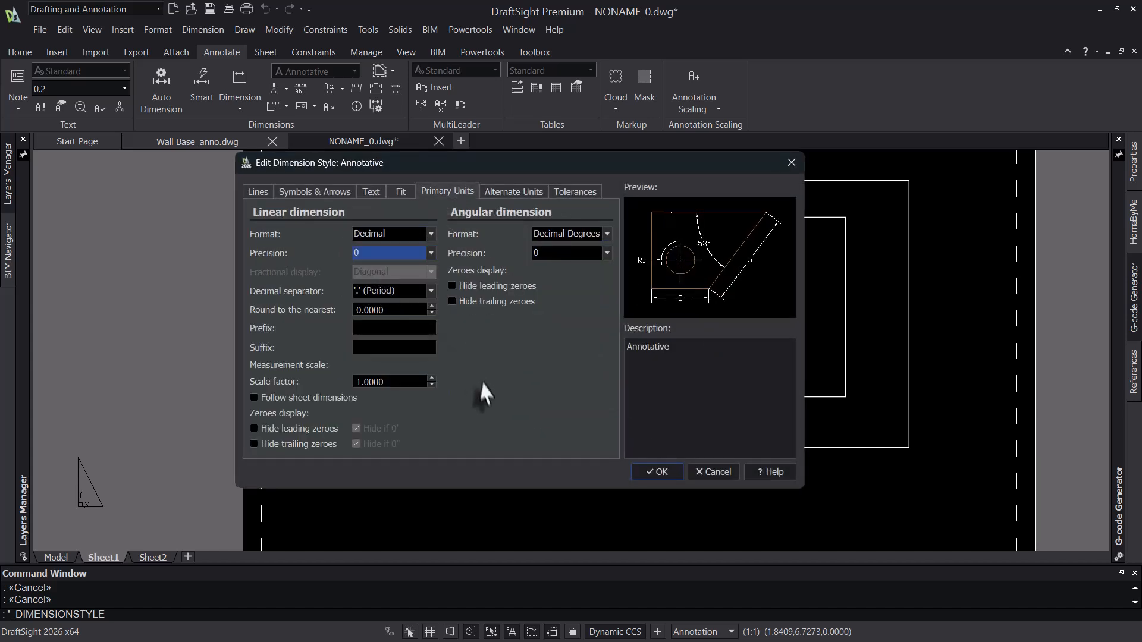
left_click(426, 234)
left_click(424, 256)
left_click(425, 253)
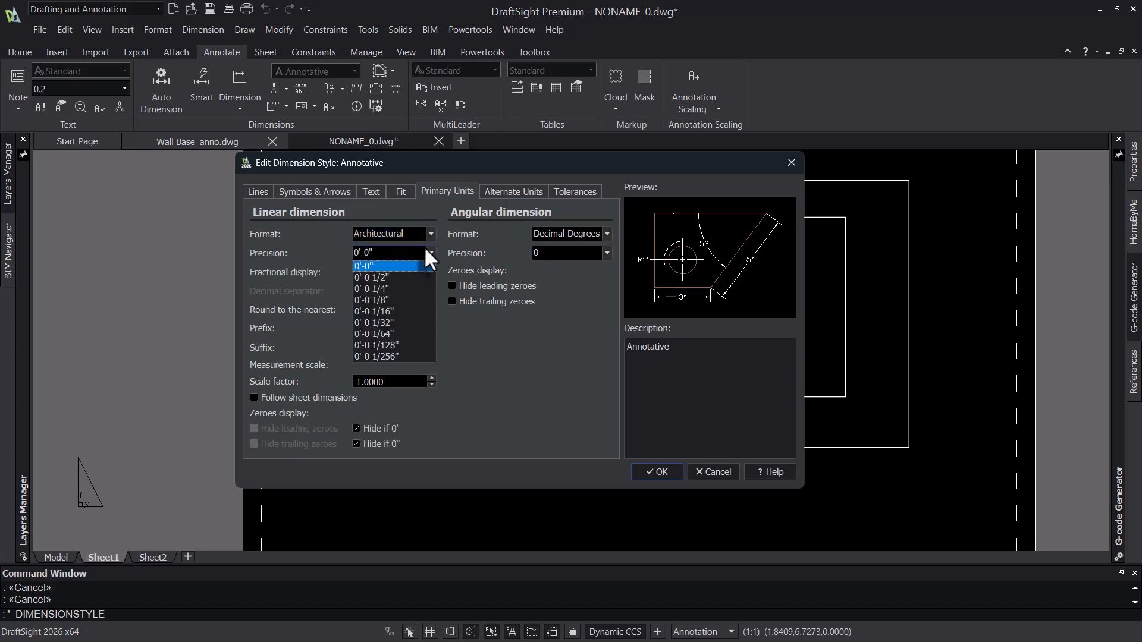
left_click(392, 309)
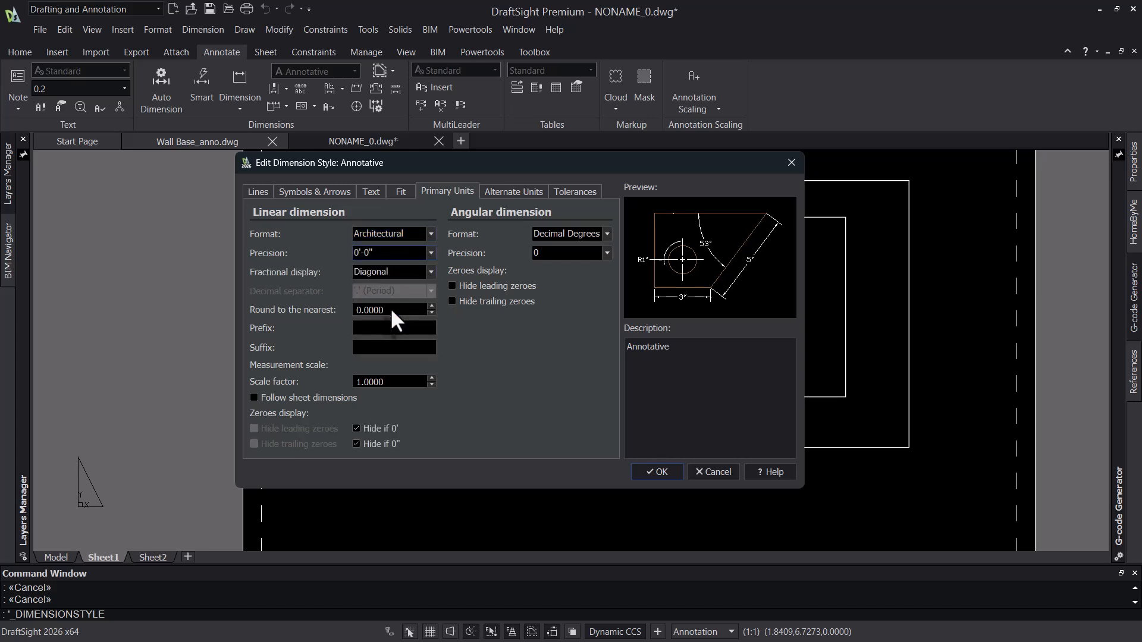
left_click(657, 472)
left_click(657, 433)
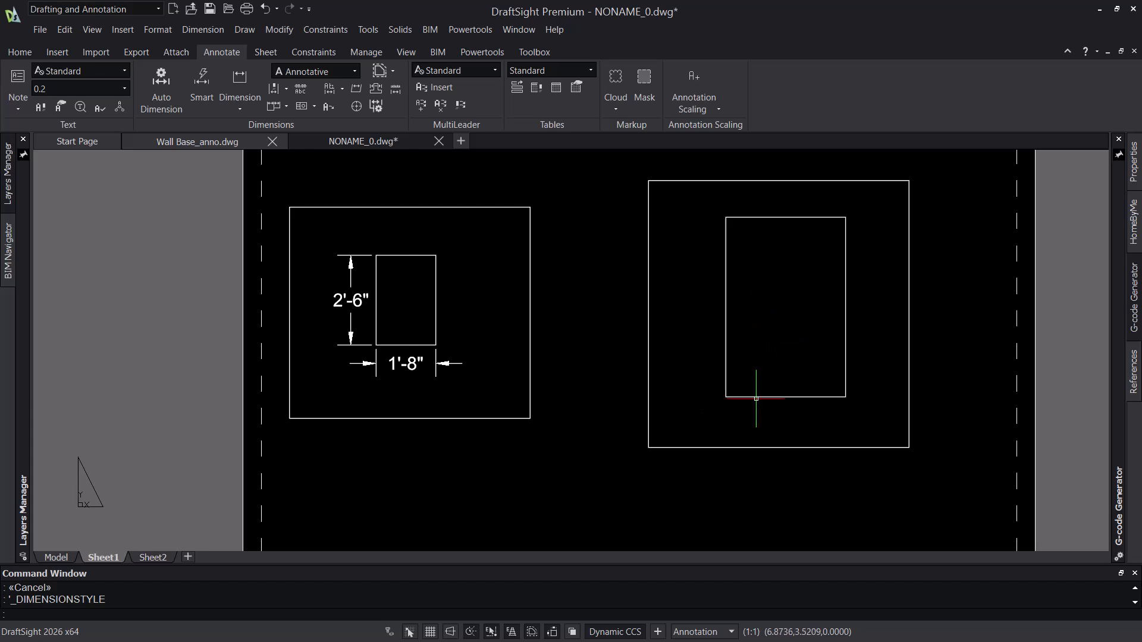
Step: Select the width dimension in the left viewport, examine its annotative scale property, and leave the viewport
double_click(462, 379)
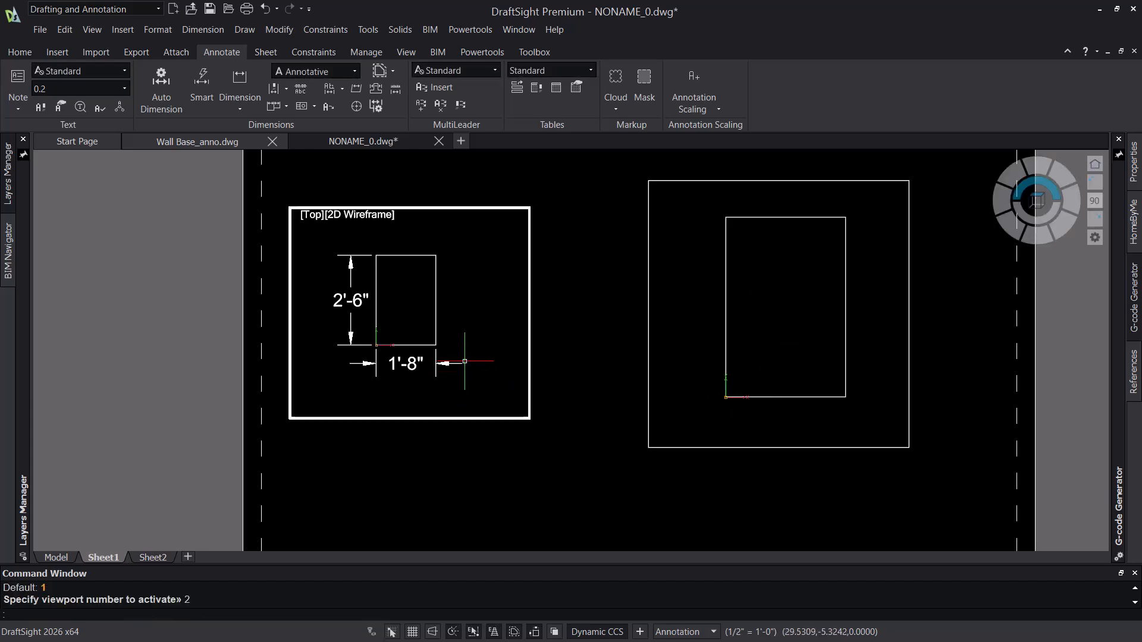
left_click(465, 360)
left_click(424, 386)
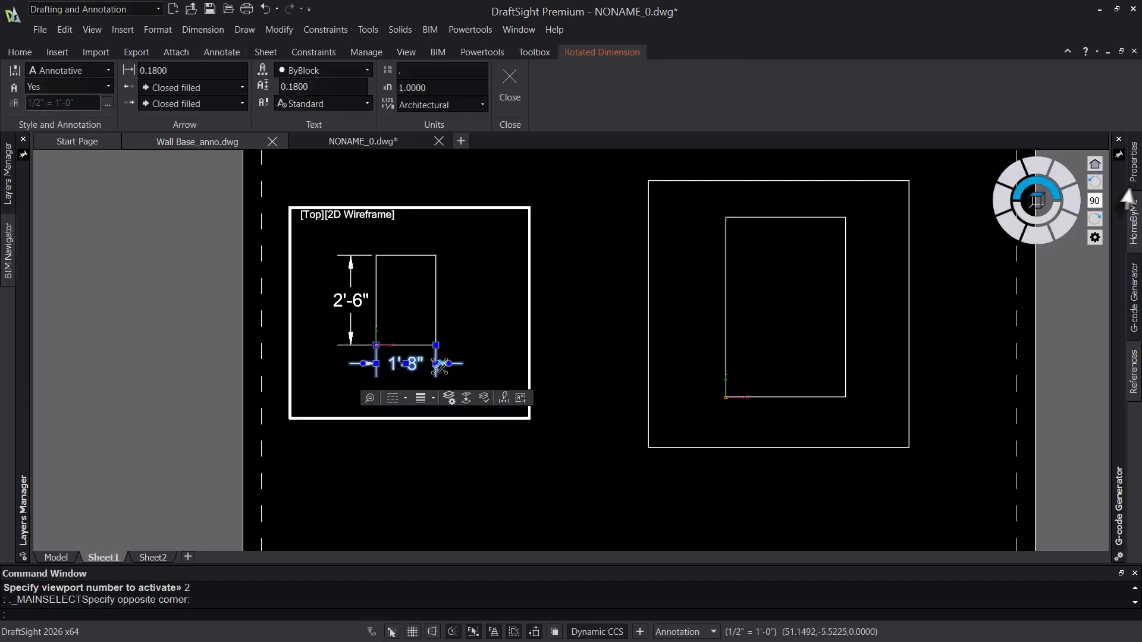
left_click(1139, 169)
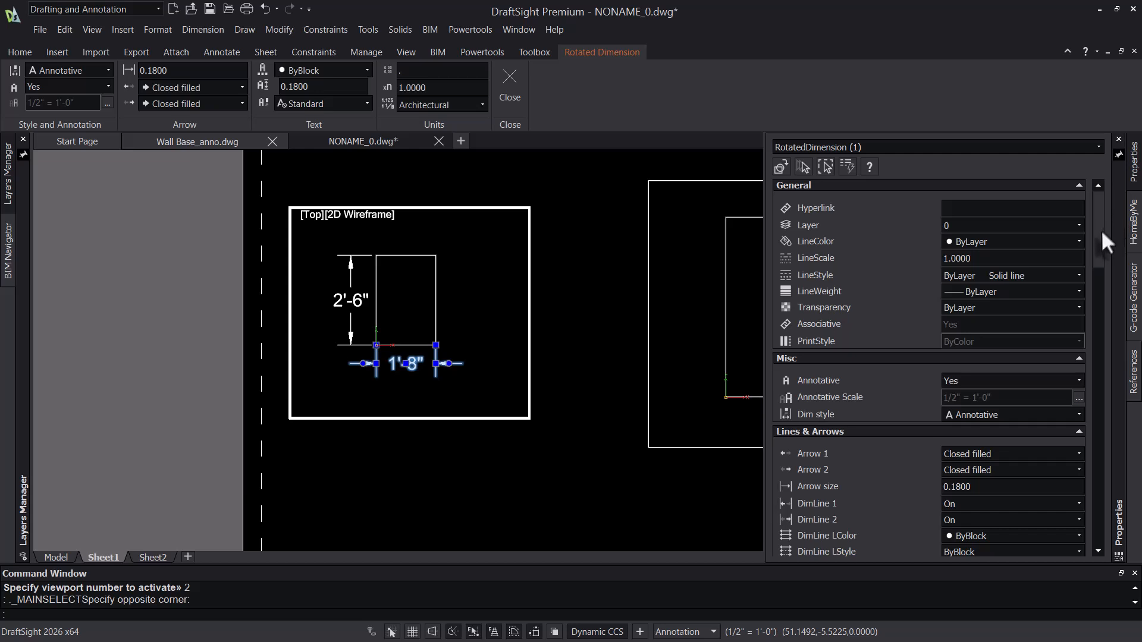
left_click_drag(1101, 231, 798, 365)
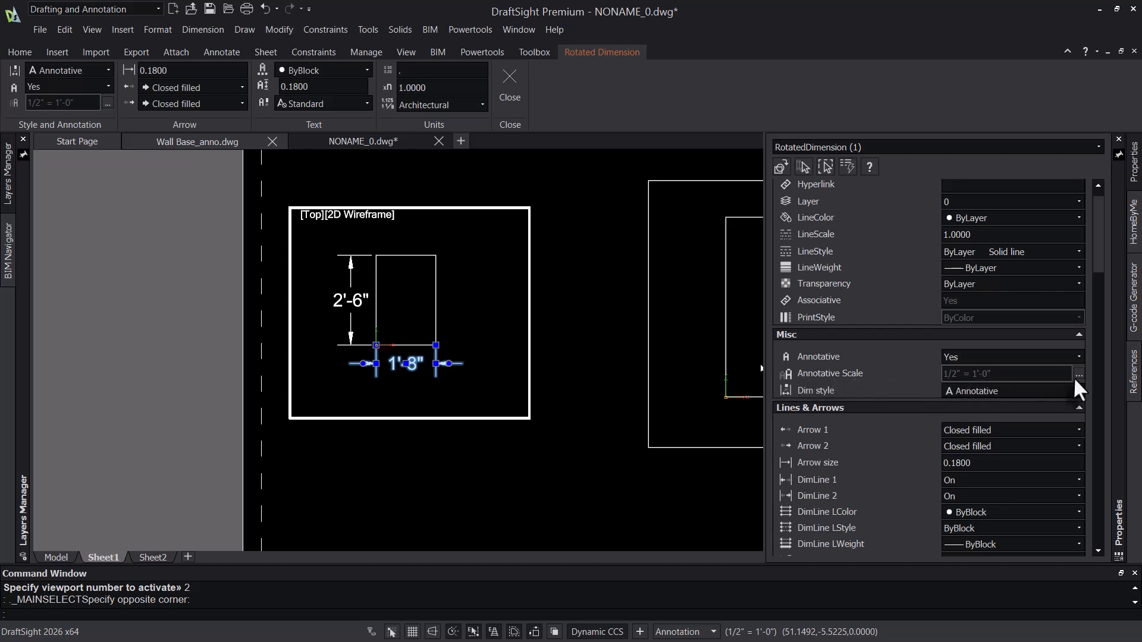
double_click(556, 410)
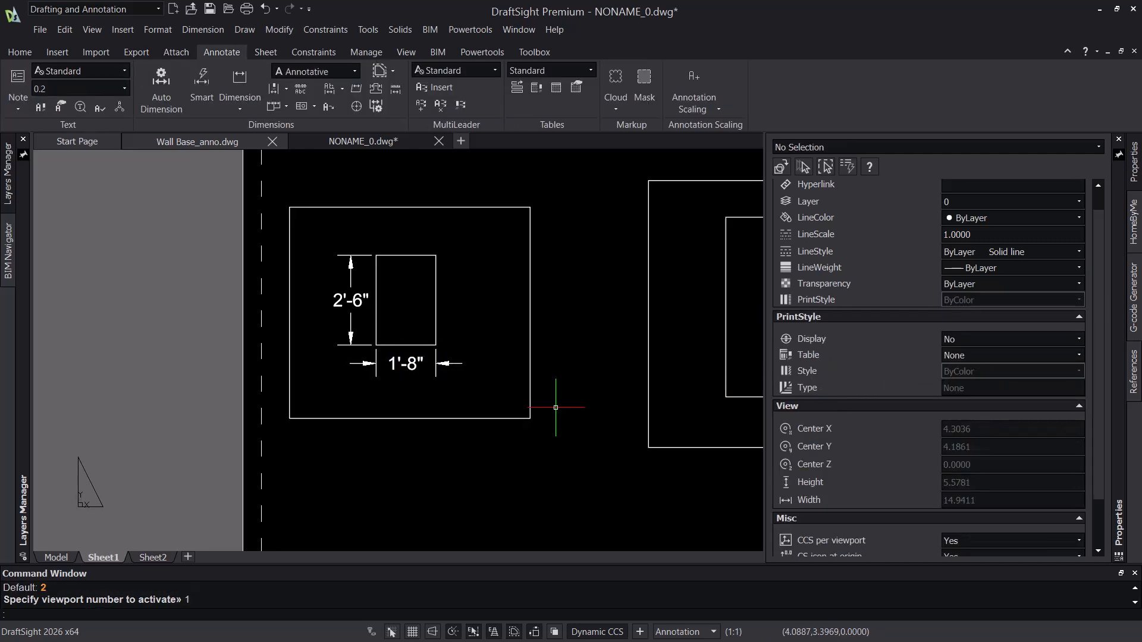
Step: Activate the right and left viewports in turn to compare their viewport scales
double_click(689, 415)
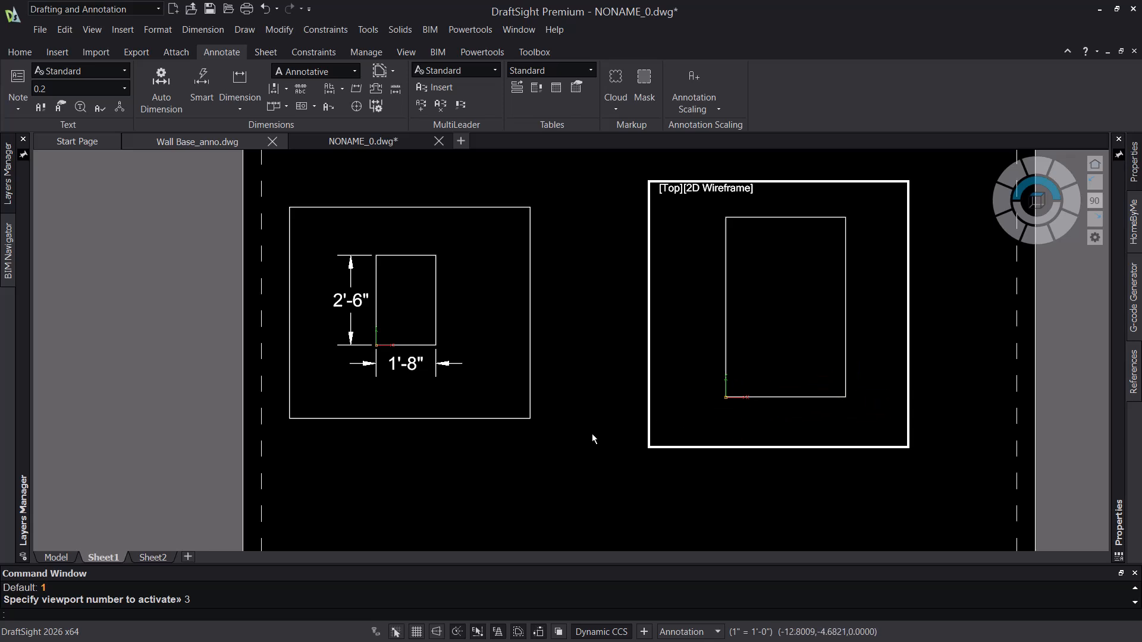
left_click(493, 394)
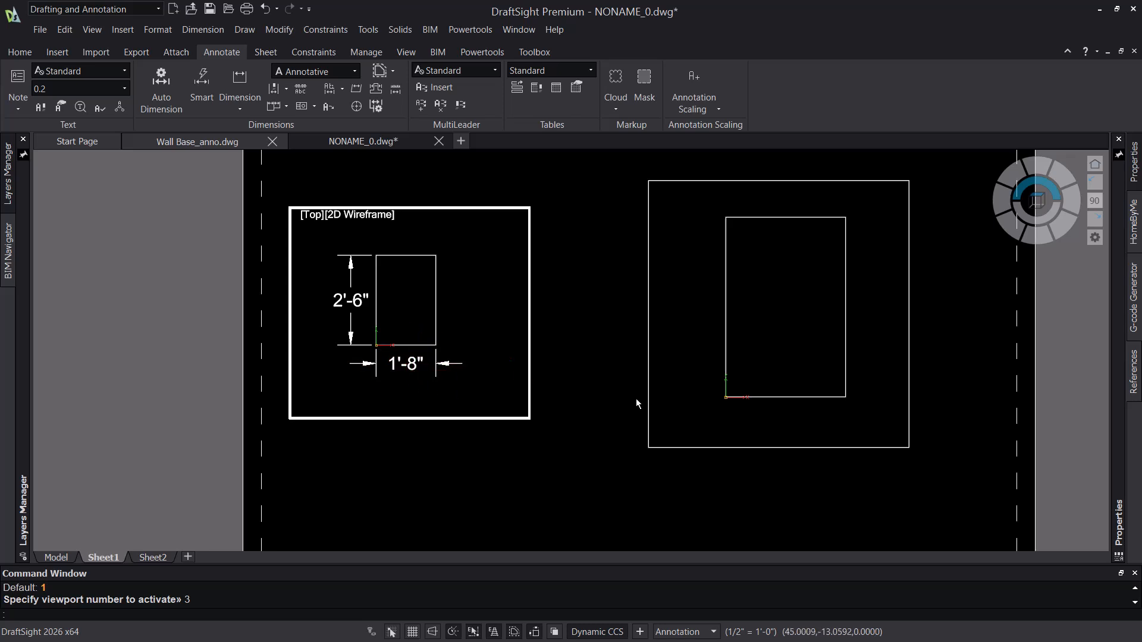
left_click(662, 309)
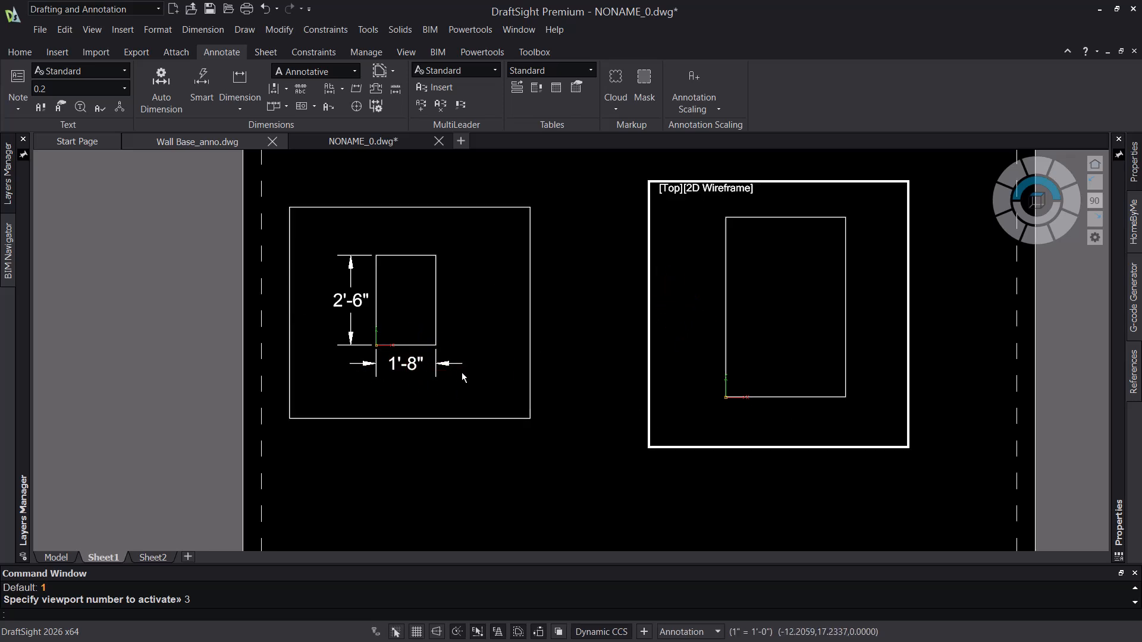
Step: Select the width and height dimensions in the left viewport and add the 1" = 1'-0" scale to their annotative scales
left_click(492, 371)
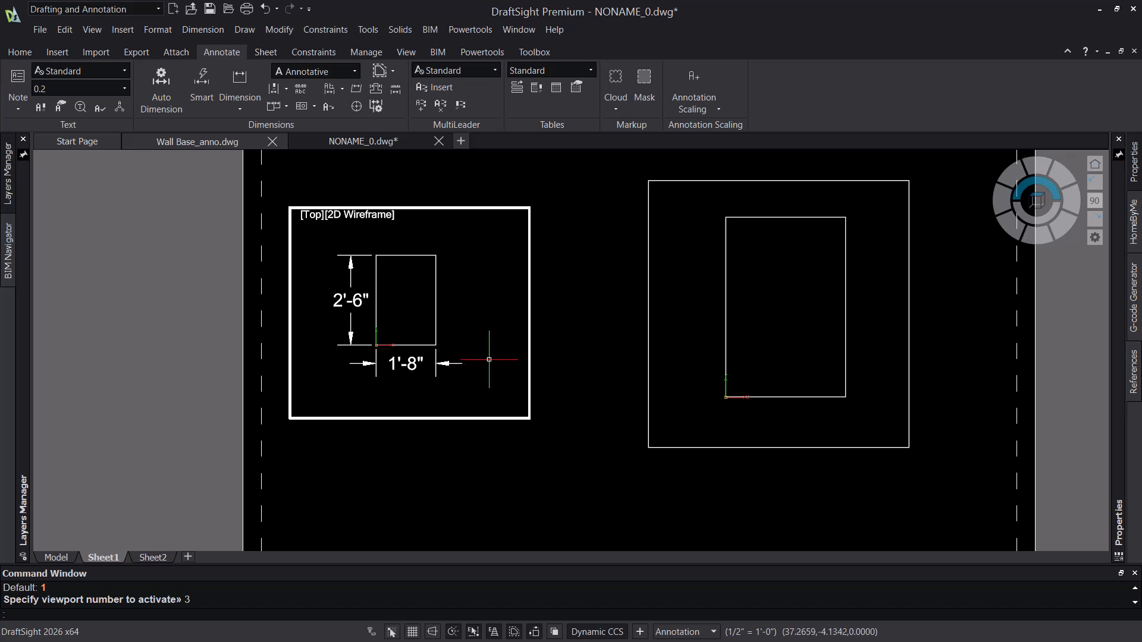
left_click(475, 363)
left_click(445, 376)
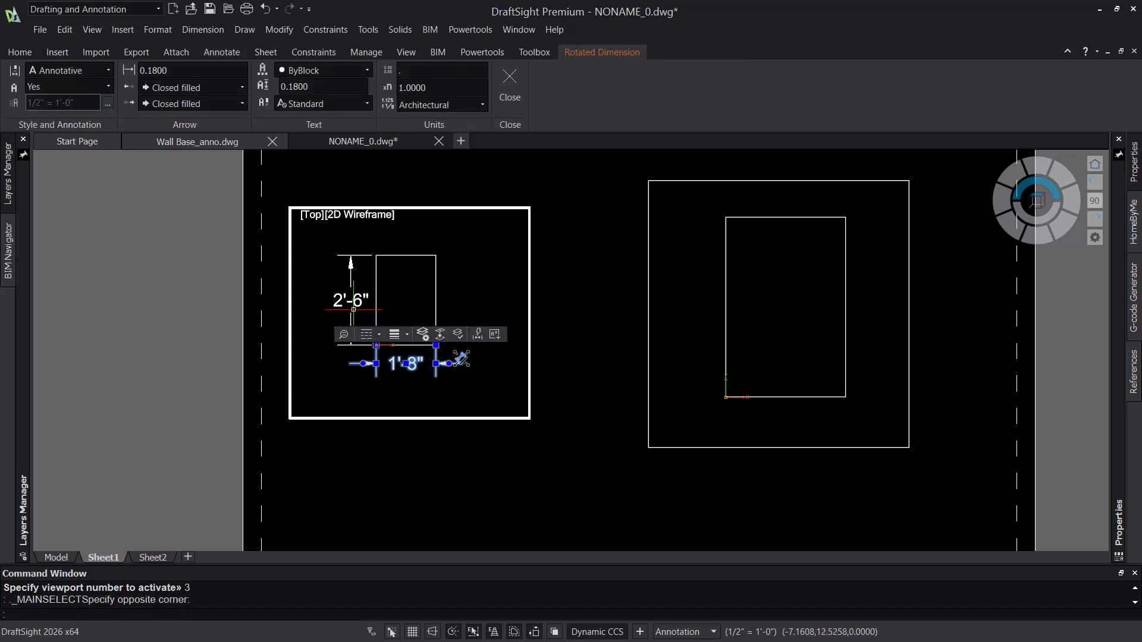
left_click(364, 278)
left_click(336, 298)
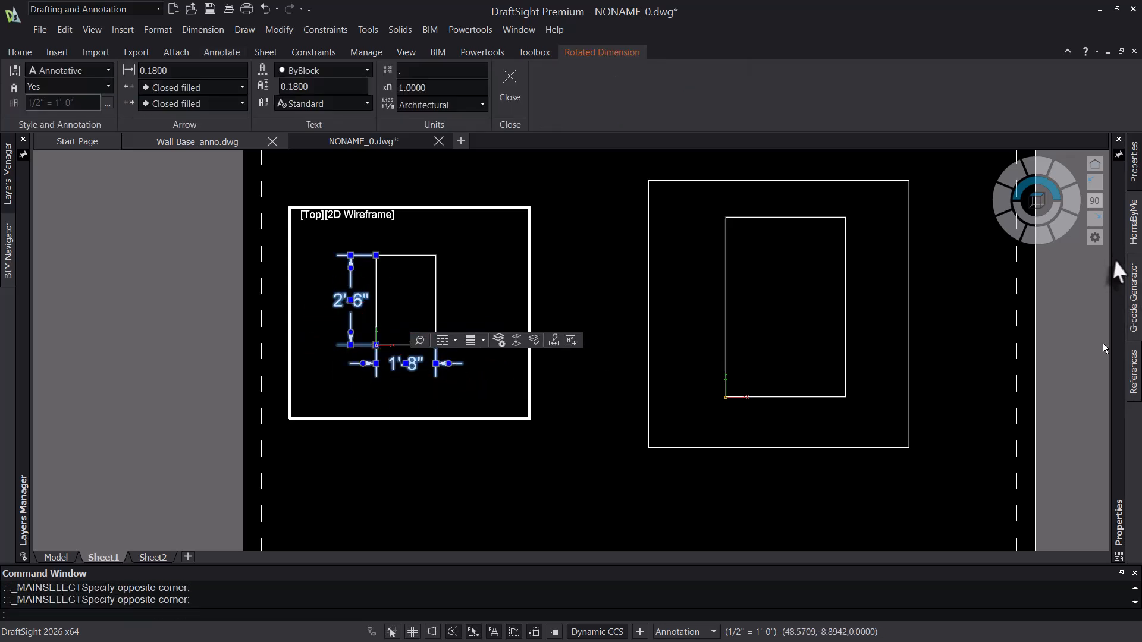
mouse_move(1117, 253)
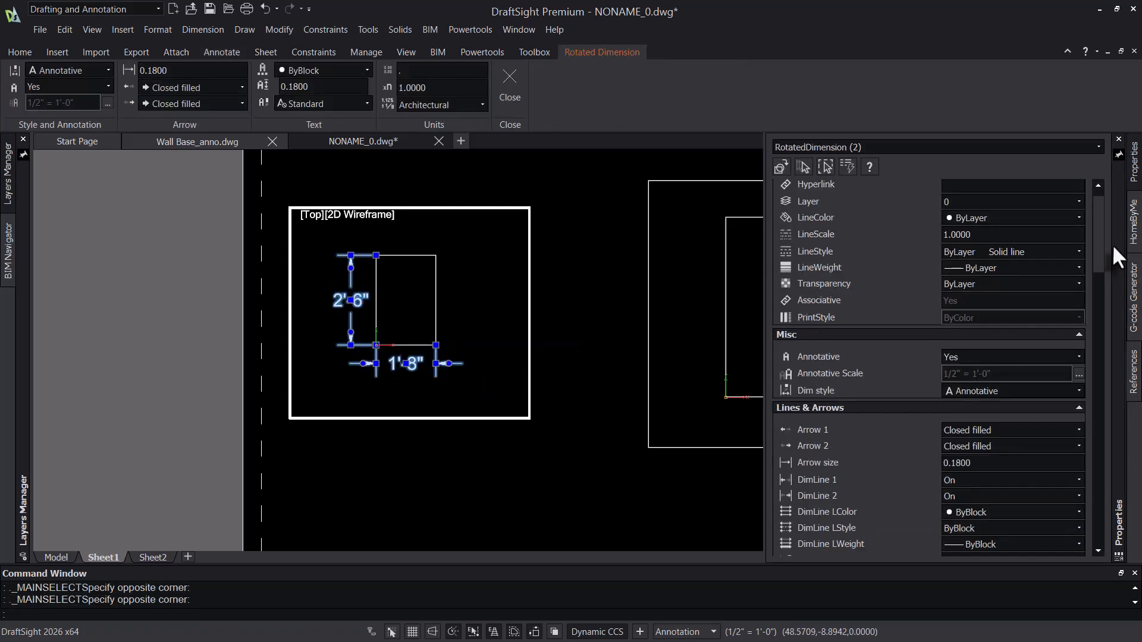
left_click(1079, 374)
left_click(667, 287)
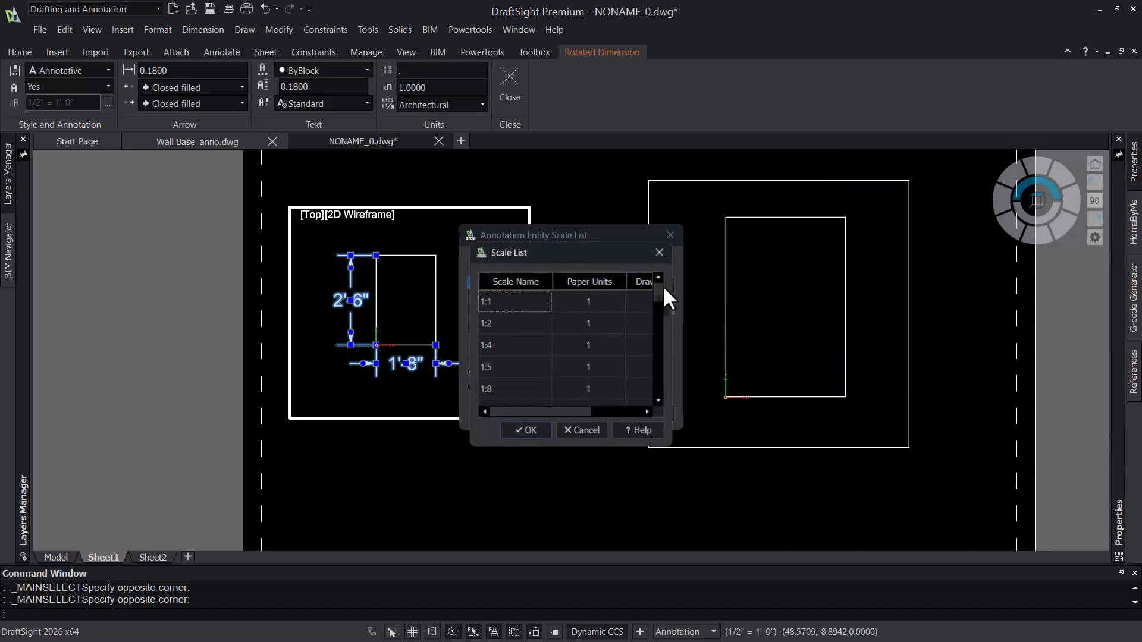
left_click_drag(659, 299, 648, 376)
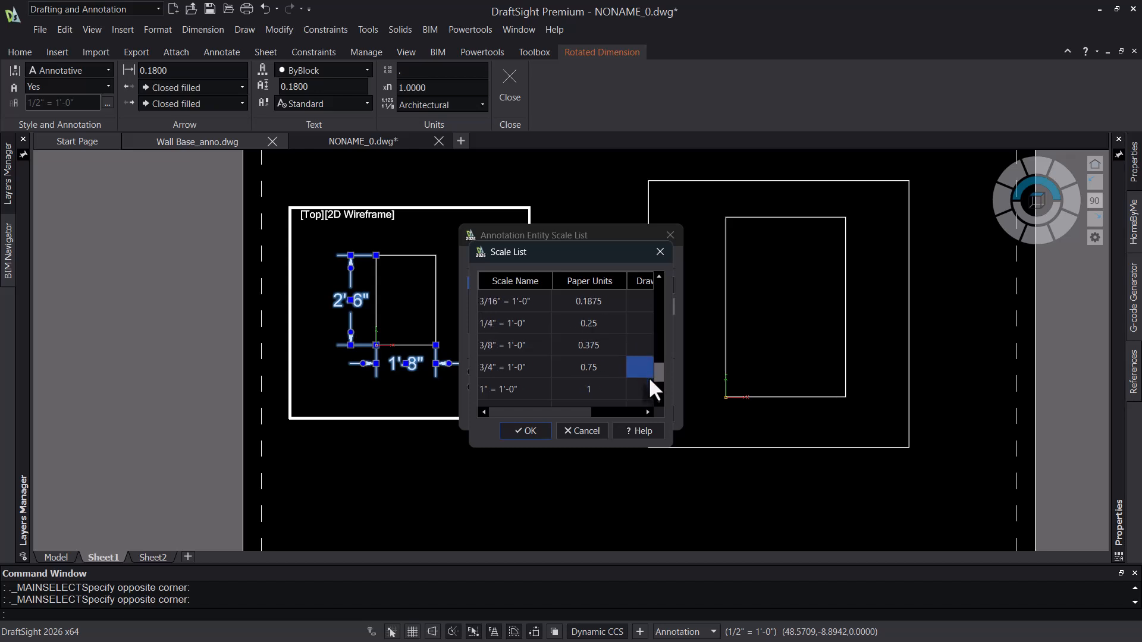
left_click(530, 388)
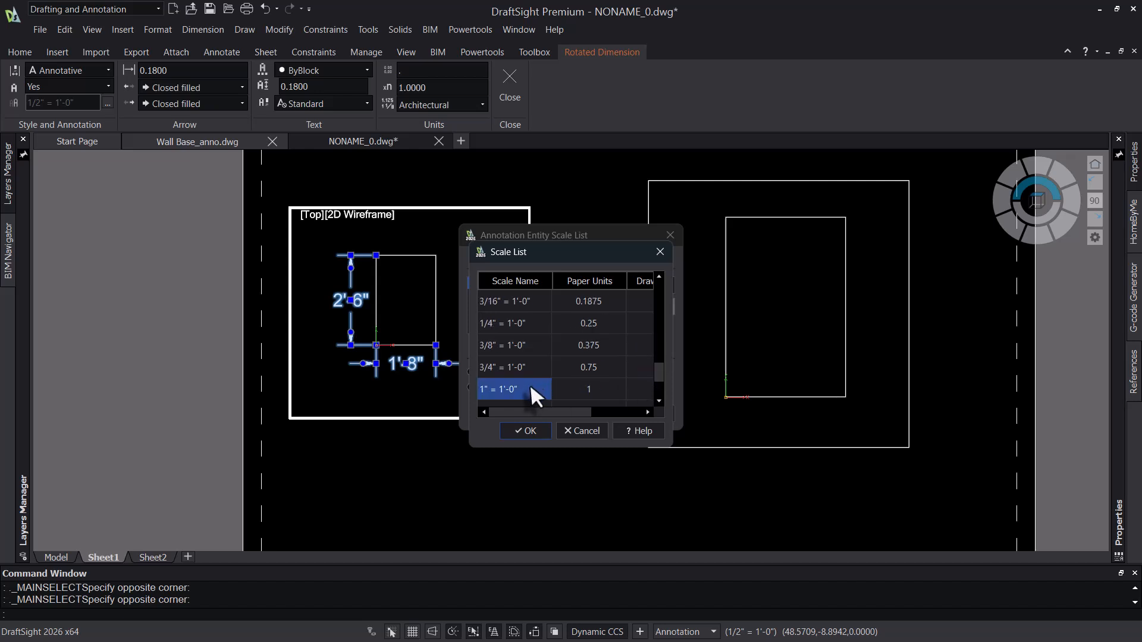
left_click(531, 432)
left_click(540, 414)
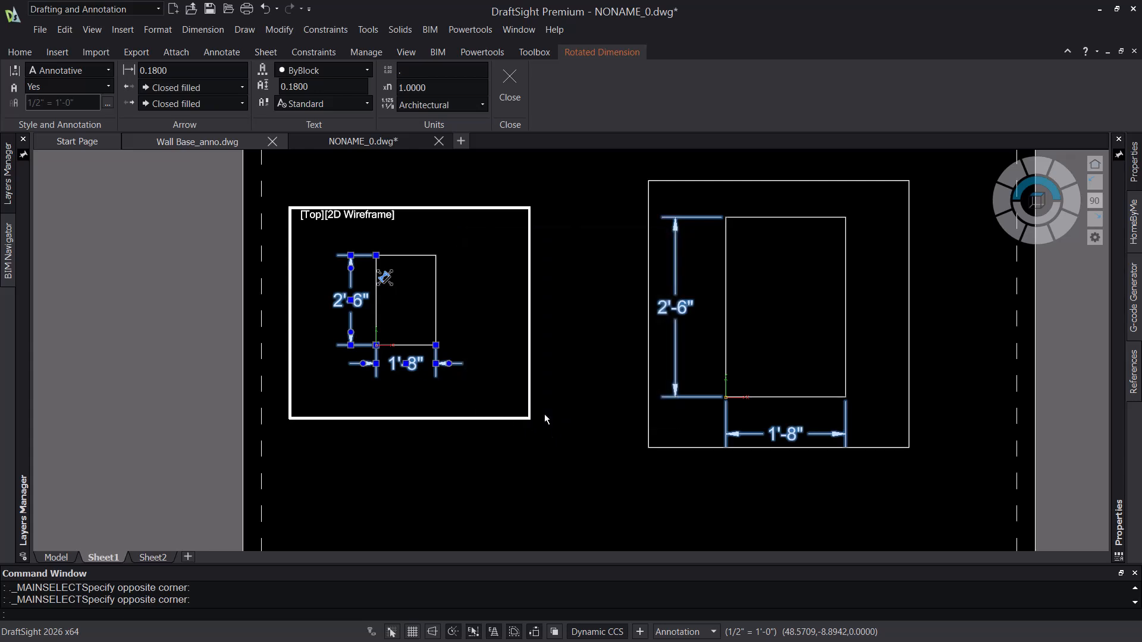
Step: Stretch the right viewport's lower-left corner slightly outward on the sheet to make room for the dimensions
left_click(654, 448)
left_click(648, 447)
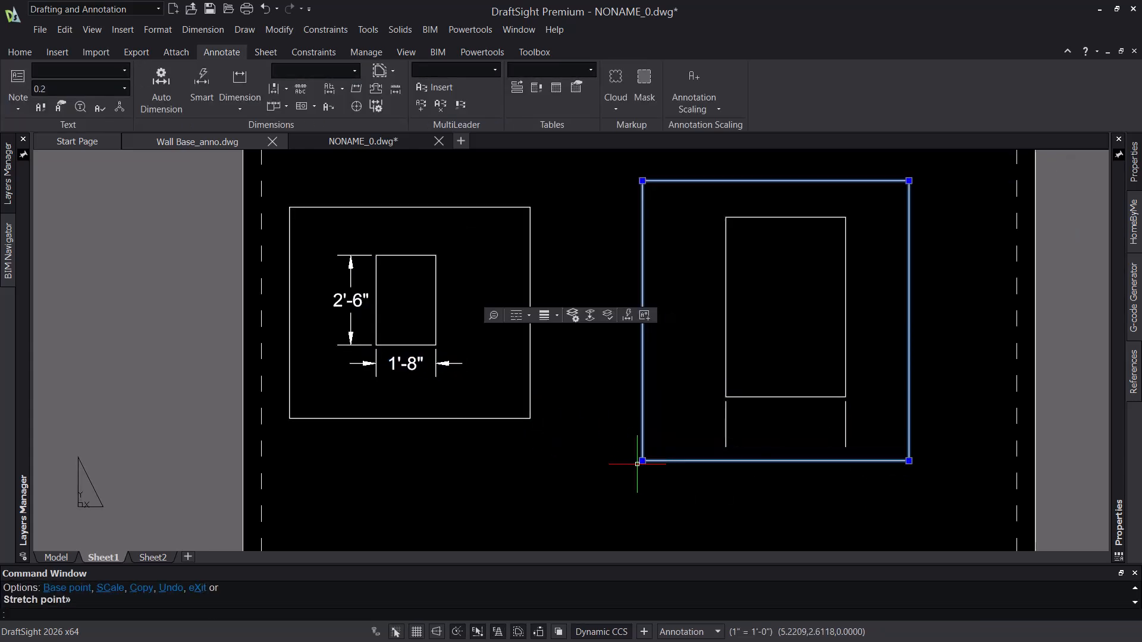
key("Escape")
Step: Rebuild the drawing display to redraw the dimensions in both viewports
scroll(688, 429, "down", 2)
scroll(660, 422, "up", 3)
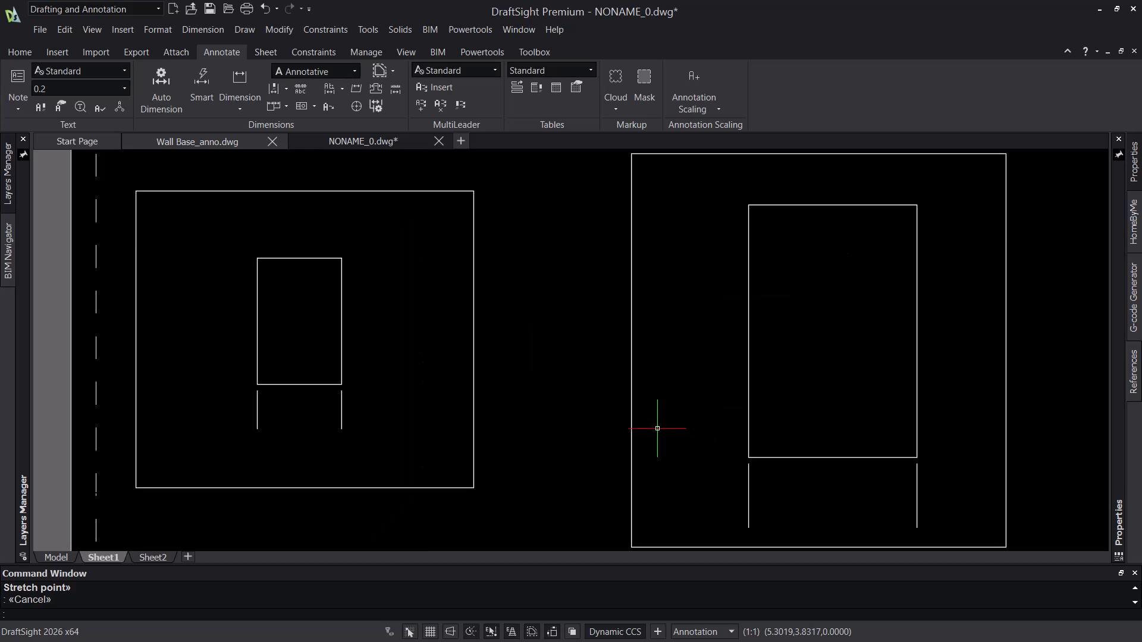
type("re")
key("Return")
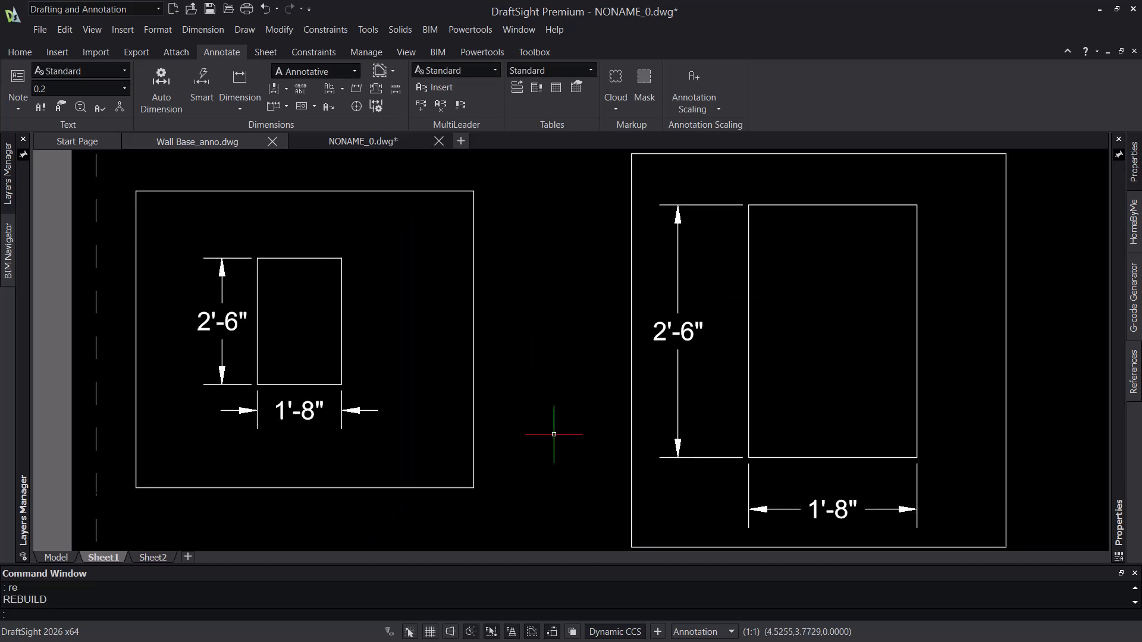
Step: Activate the left viewport, select the width dimension to examine its scale representations, and clear the selection before leaving the viewport
double_click(415, 411)
left_click(403, 402)
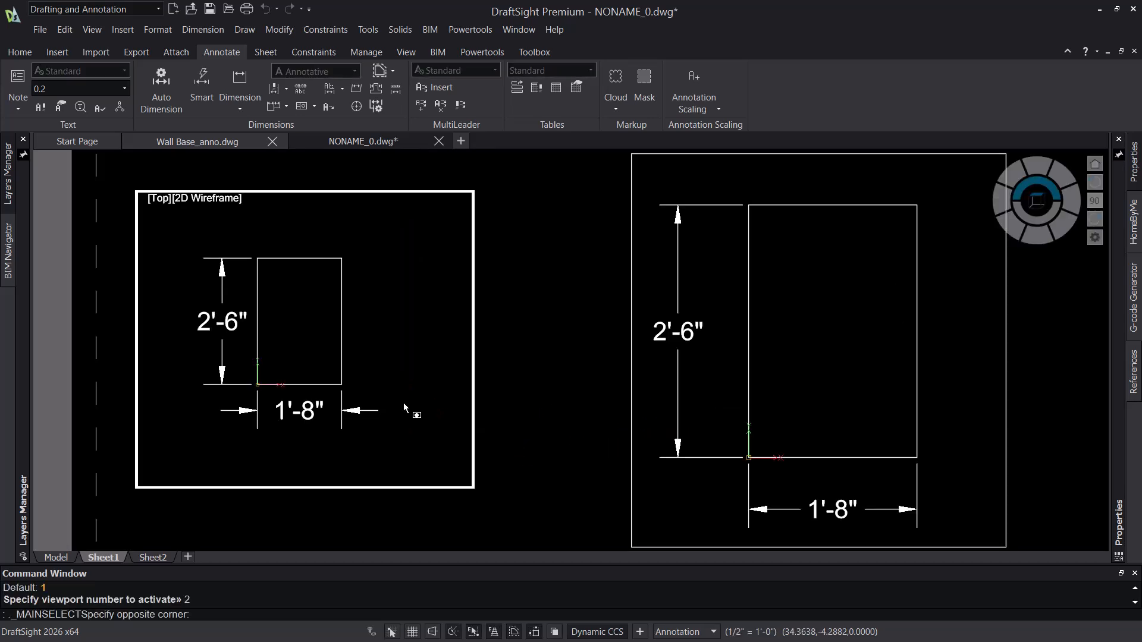
left_click(351, 440)
key("Escape")
double_click(501, 379)
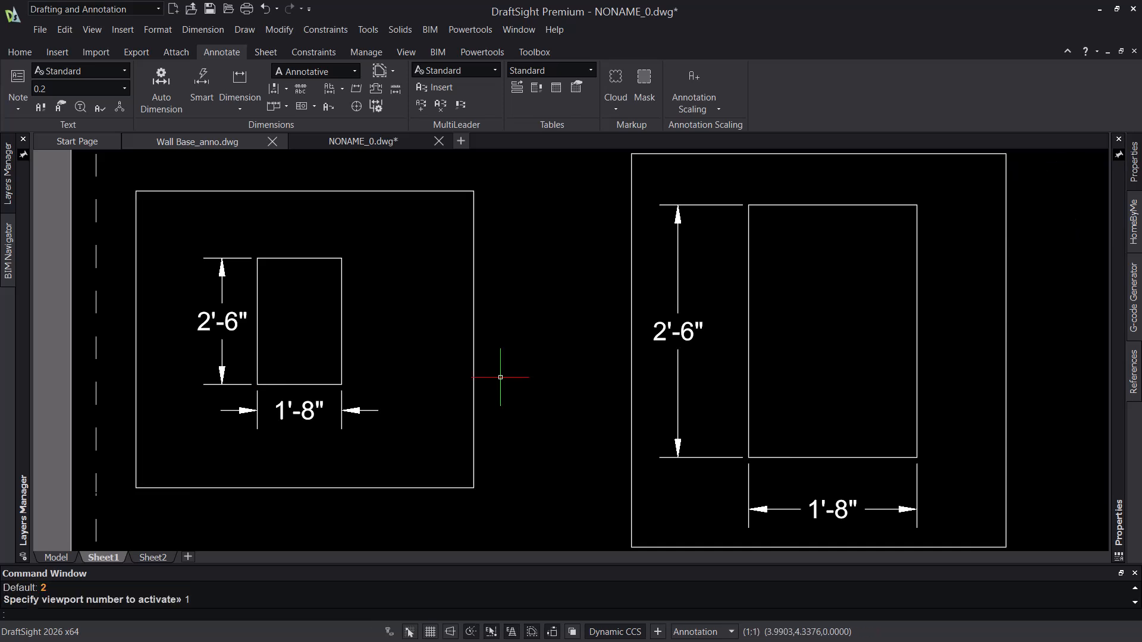
Step: Activate the right viewport, select the width and height dimensions to examine their scale representations, and clear the selection
double_click(713, 506)
left_click(744, 480)
left_click(730, 471)
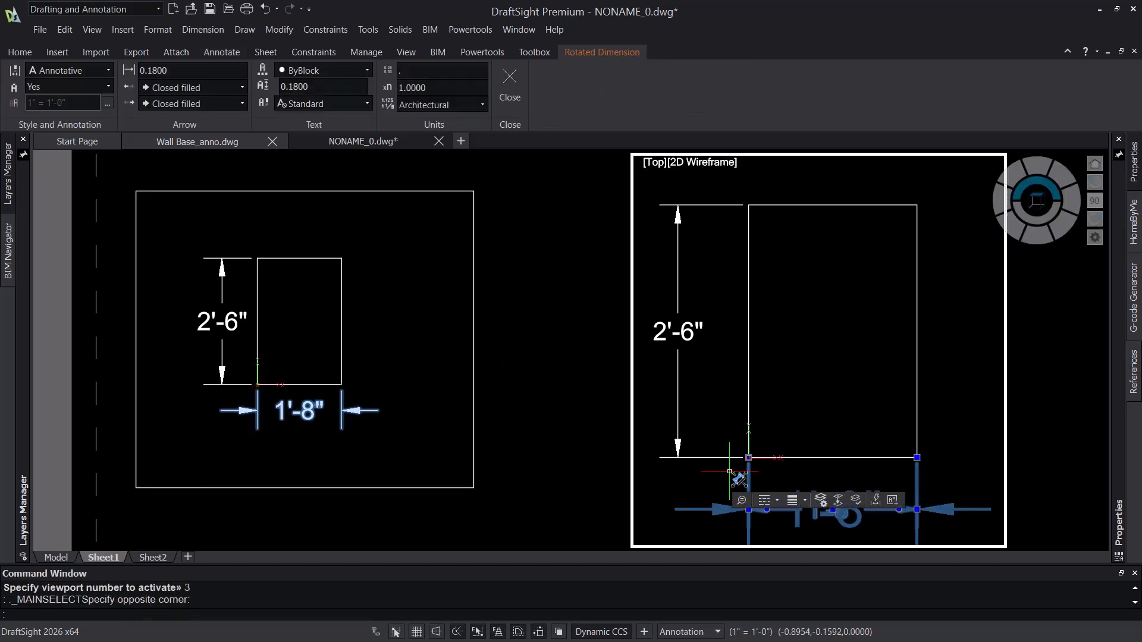
left_click(712, 342)
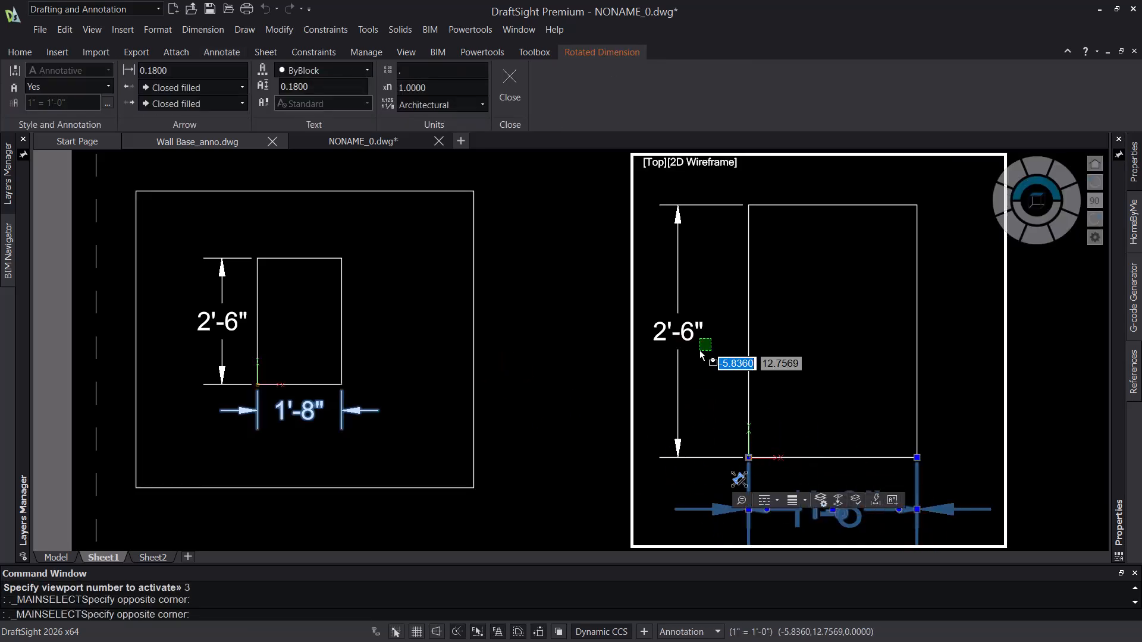
left_click(656, 389)
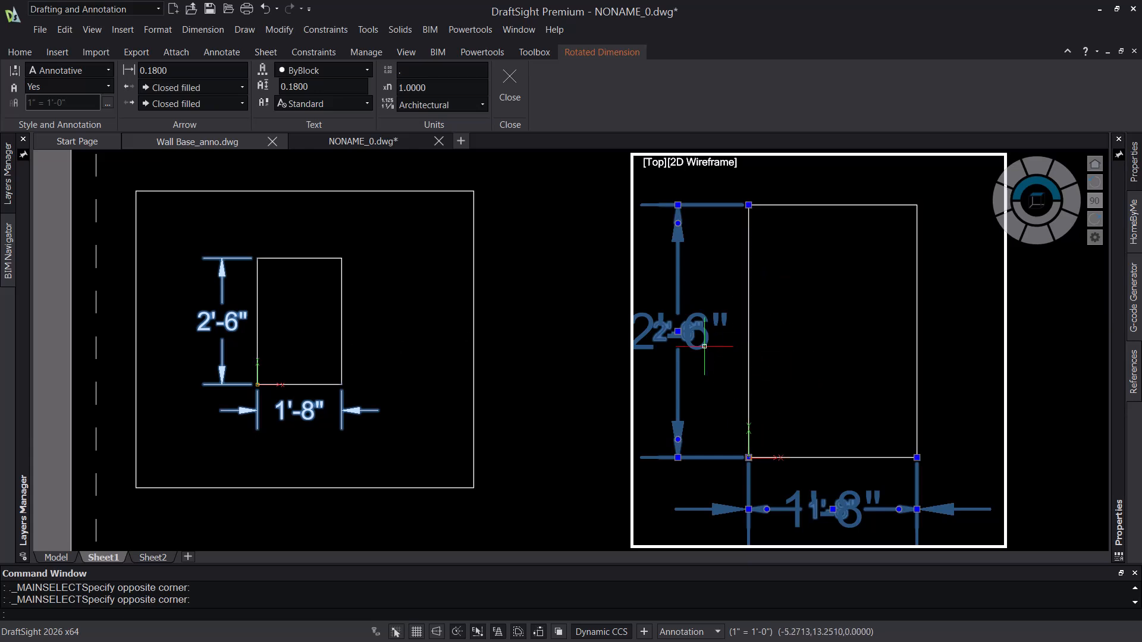
key("Escape")
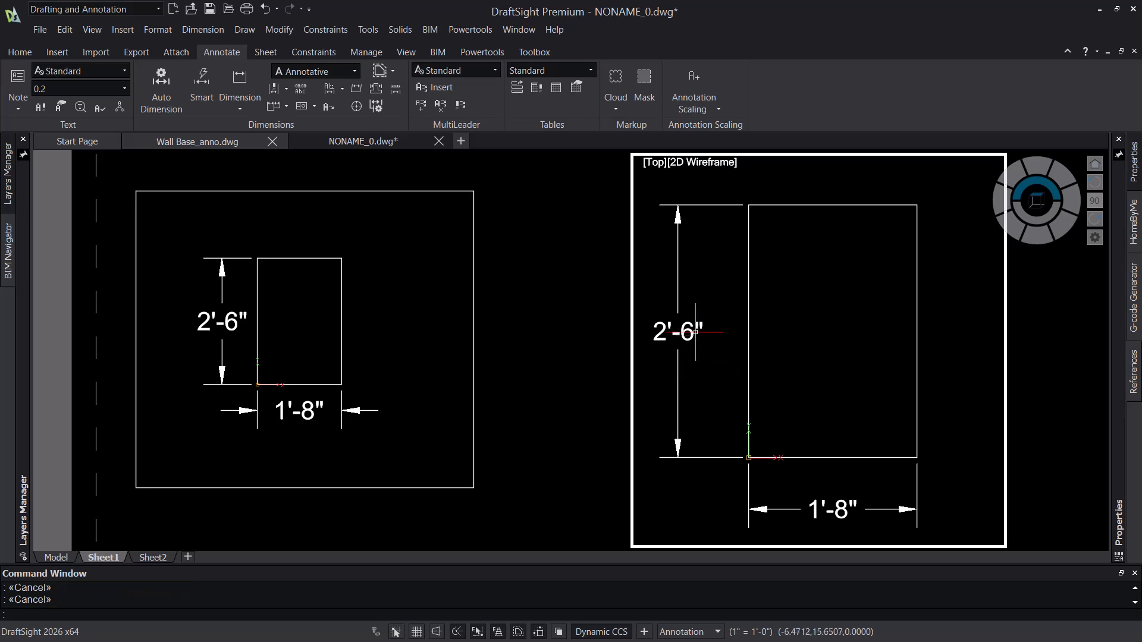
Step: Move the height dimension inside the rectangle in the right viewport with its text above the middle, and activate the left viewport
left_click(676, 329)
left_click(676, 329)
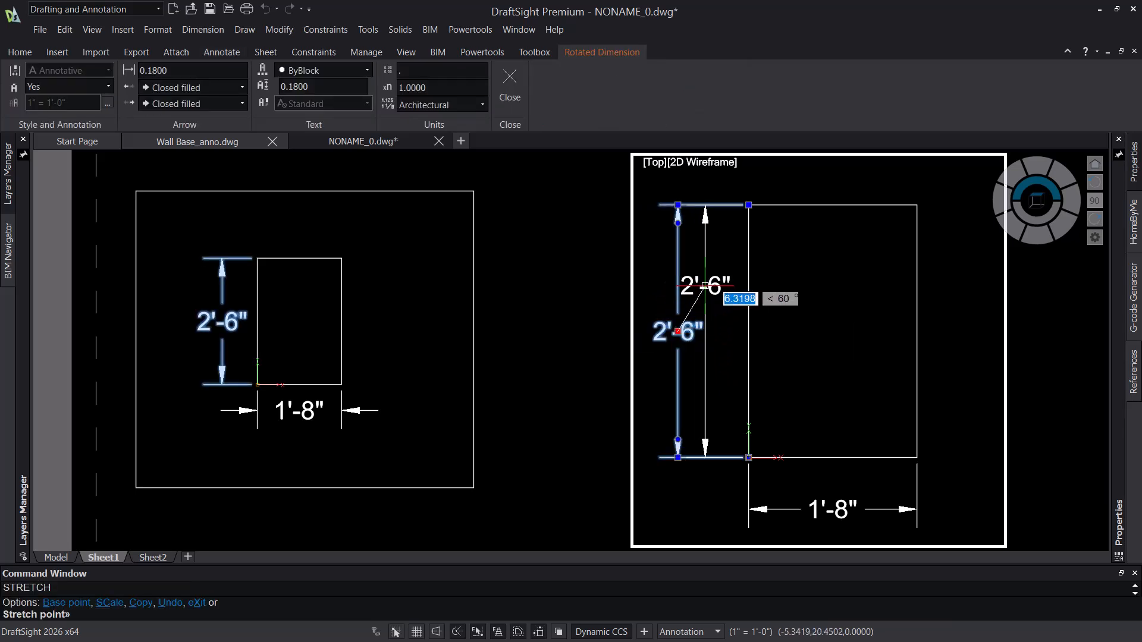
left_click(786, 275)
key("Escape")
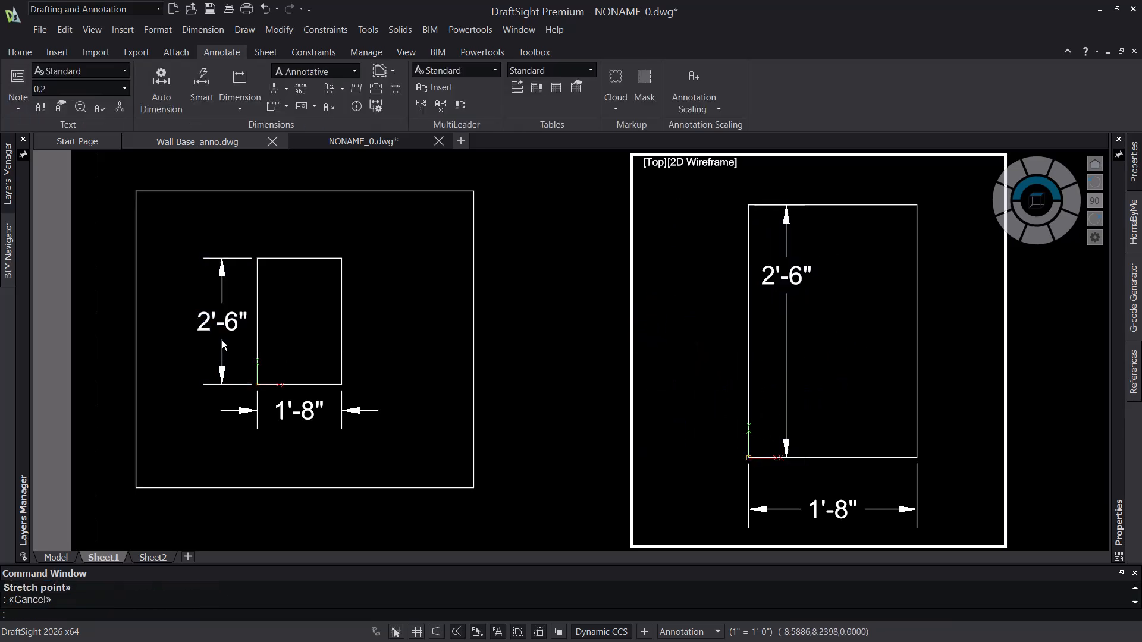
left_click(218, 400)
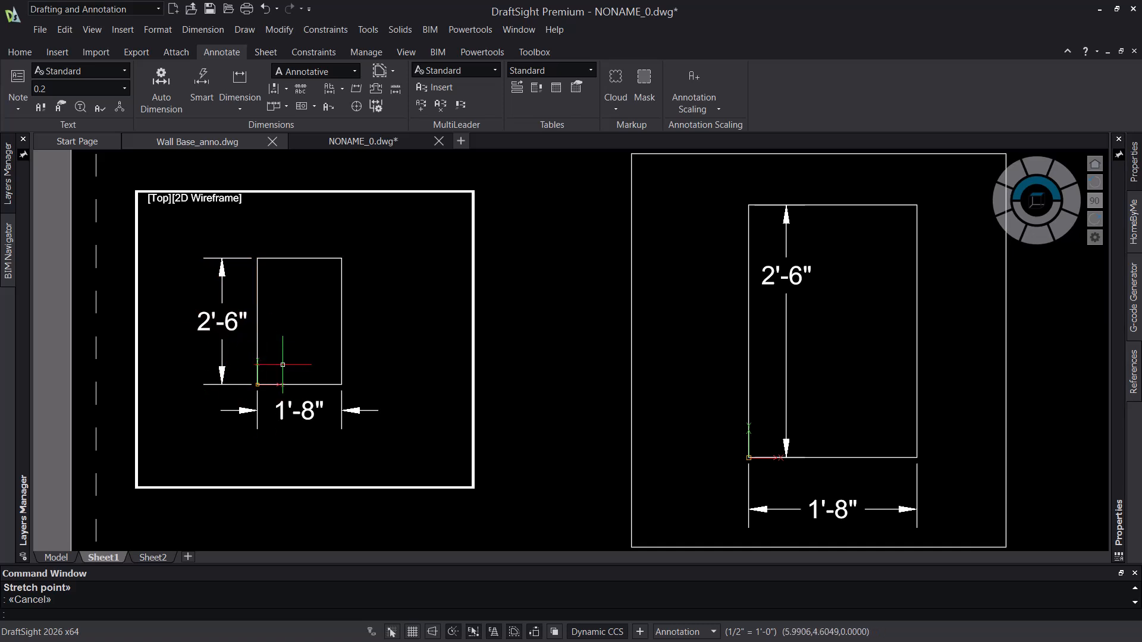
Step: Leave the left viewport, activate the right one, select the width dimension to examine its scale representations, and clear the selection
double_click(569, 381)
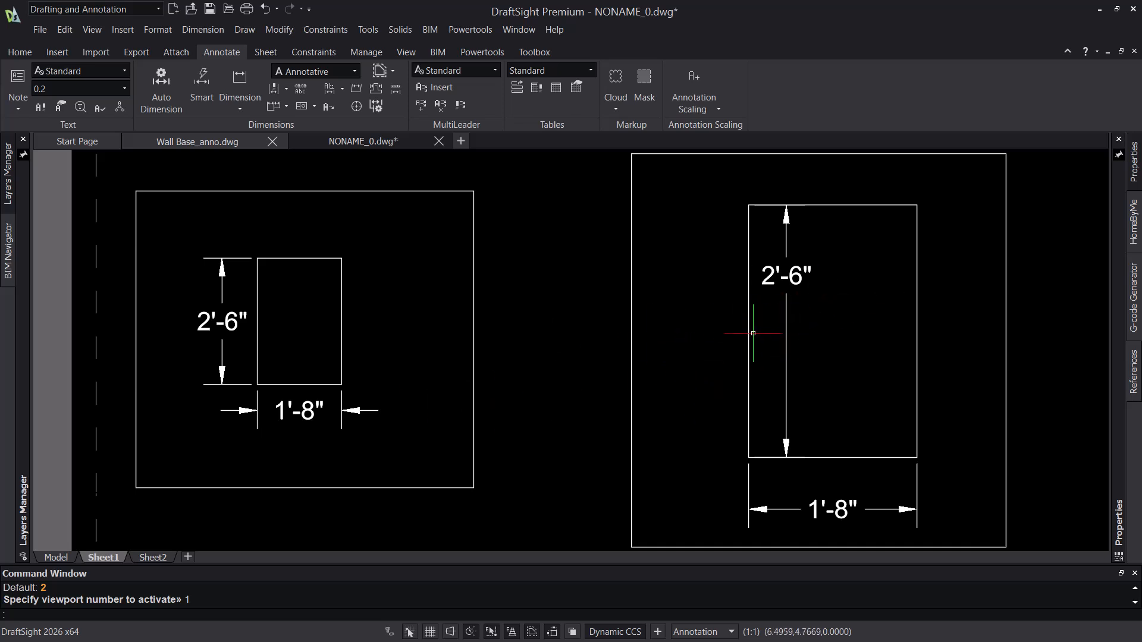
double_click(839, 509)
left_click(837, 509)
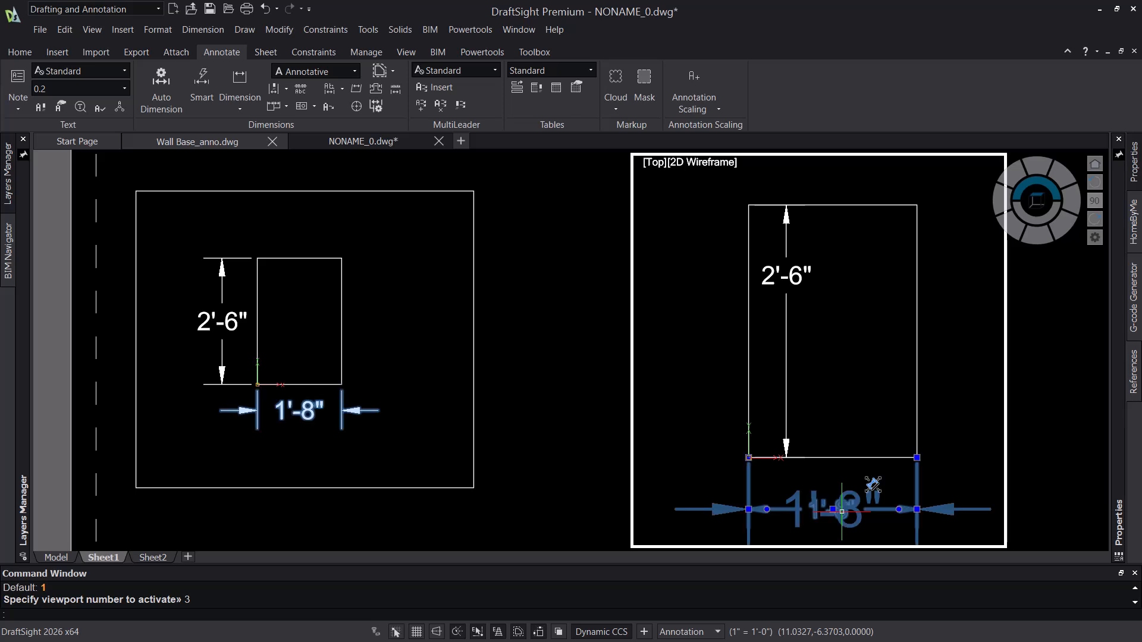
key("Escape")
key("Escape")
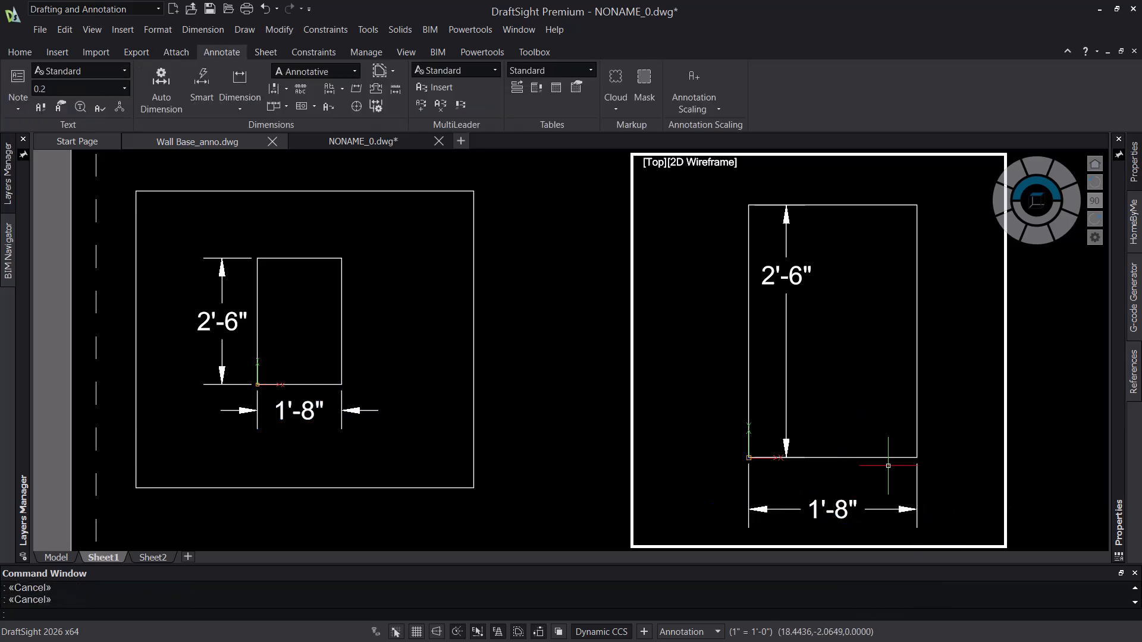
Step: Try to move the width dimension up into the rectangle in the right viewport with the Move command, and undo the move
type("m")
key("Return")
left_click(917, 500)
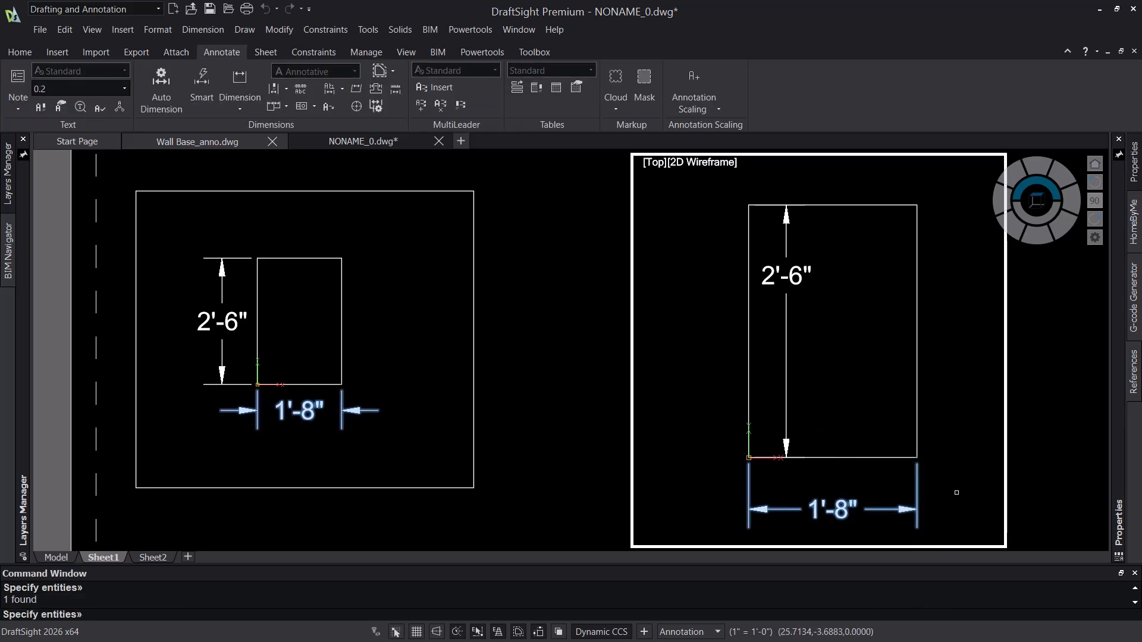
key("Return")
left_click(956, 443)
left_click(910, 364)
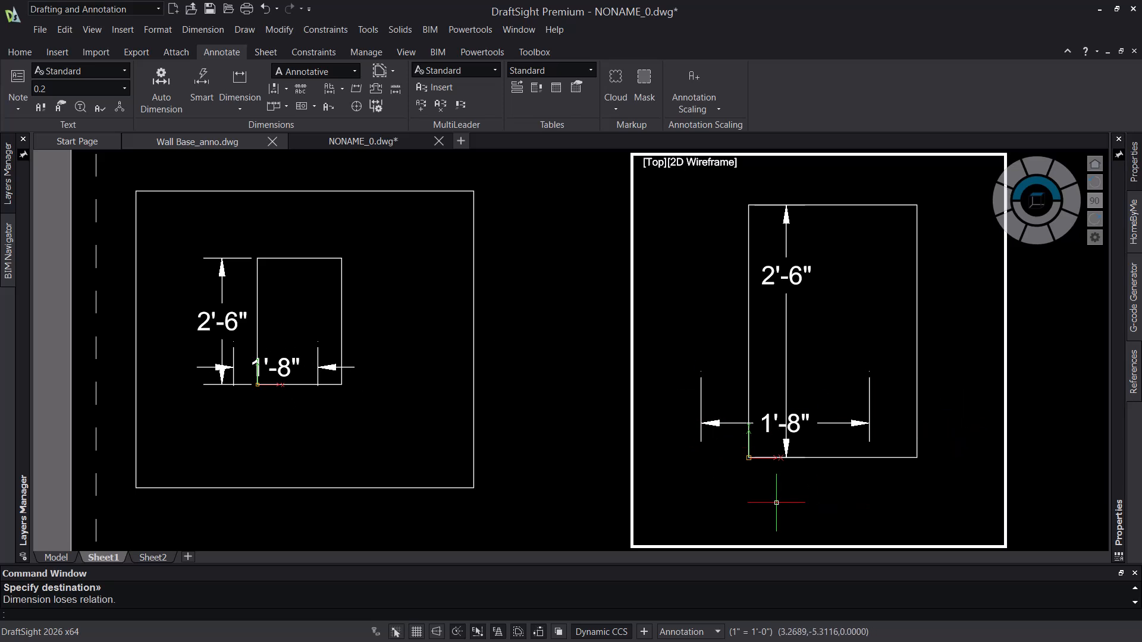
key("ctrl+z")
Step: Reposition the width dimension inside the rectangle, above its lower edge, by its text grip in the right viewport, and return to the sheet
left_click(835, 509)
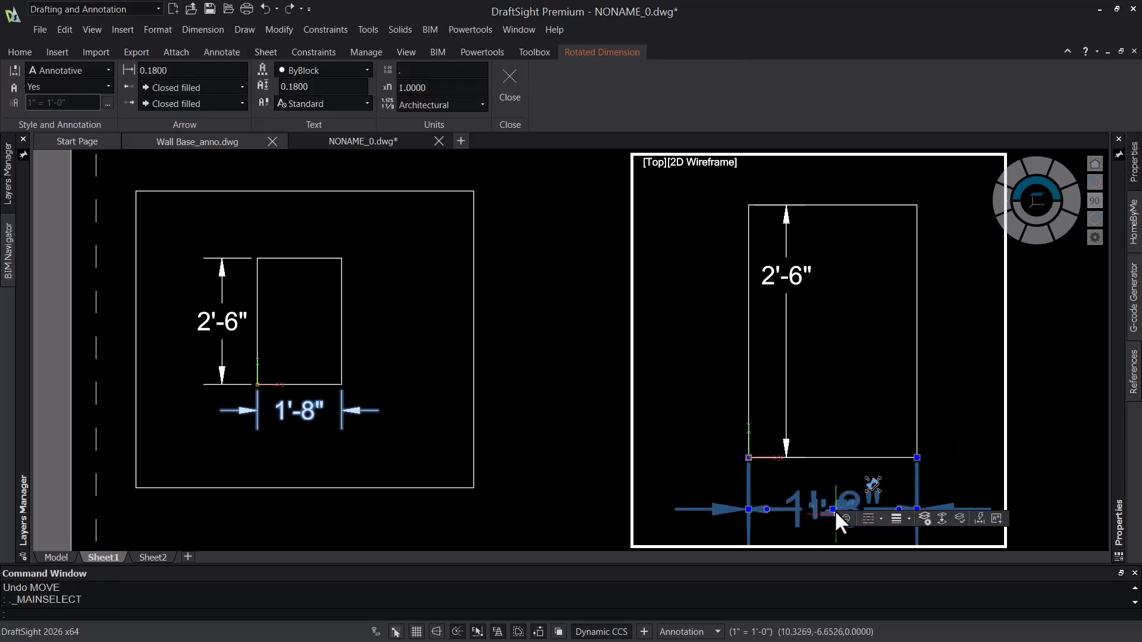
left_click(834, 509)
left_click(874, 423)
key("Escape")
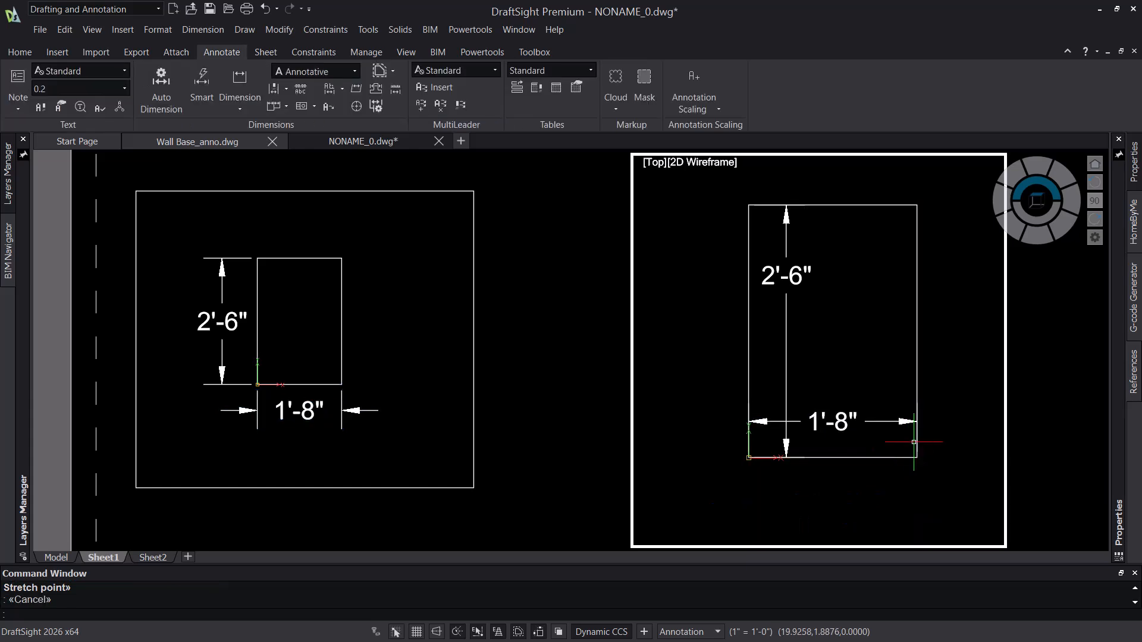
double_click(596, 408)
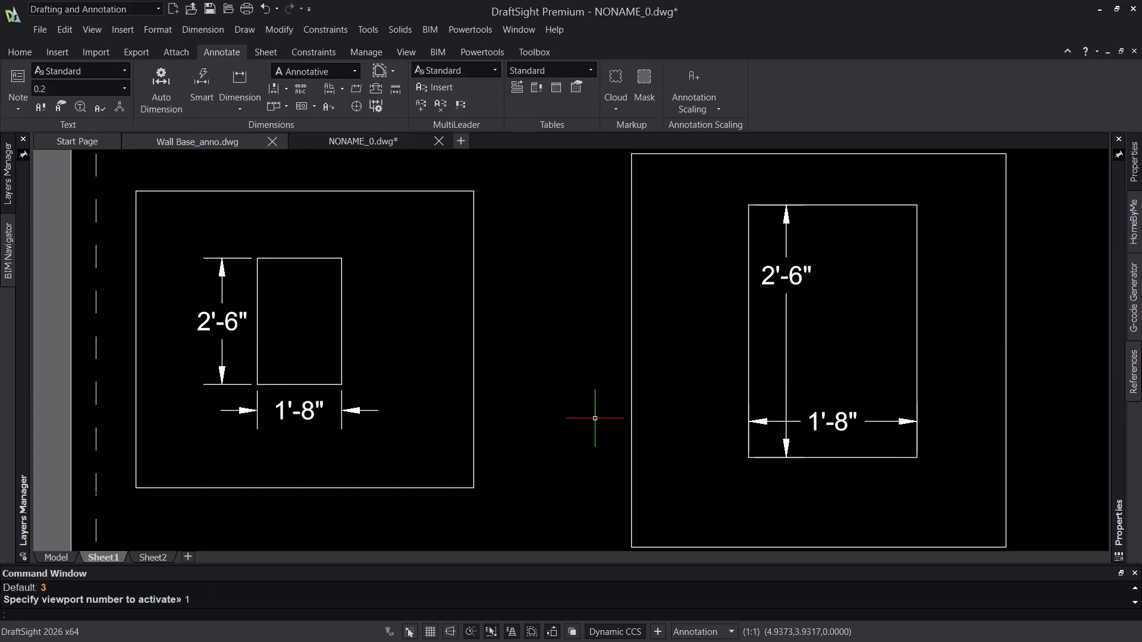
left_click(579, 413)
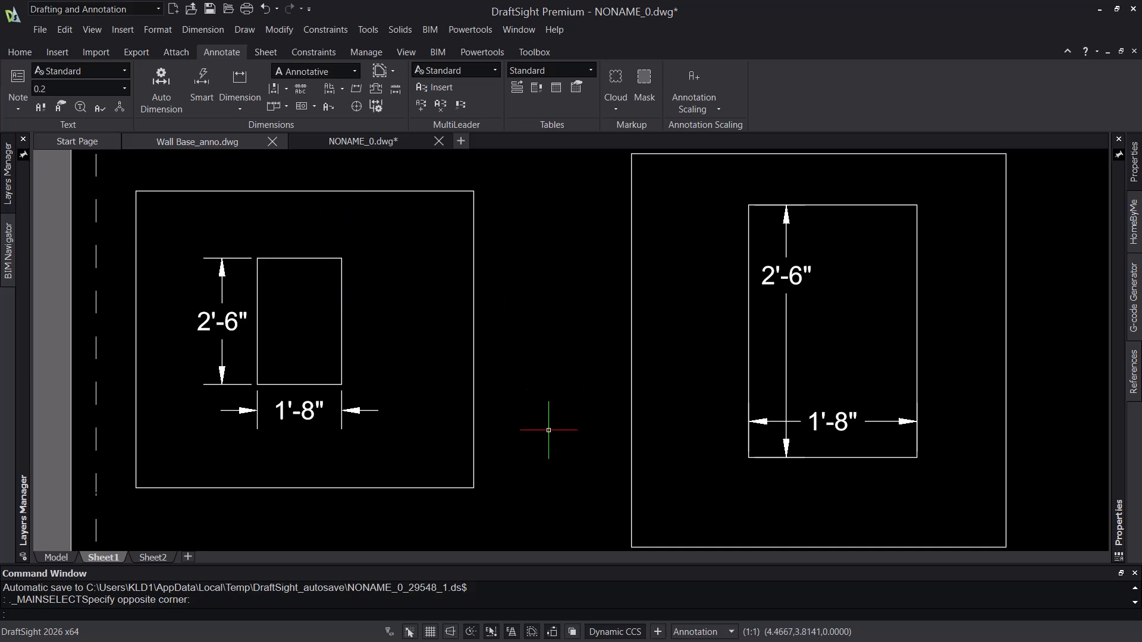
Step: Create a single-line text reading "scale:" below the left viewport, with a height of 1/8 and the default angle
type("t")
key("Return")
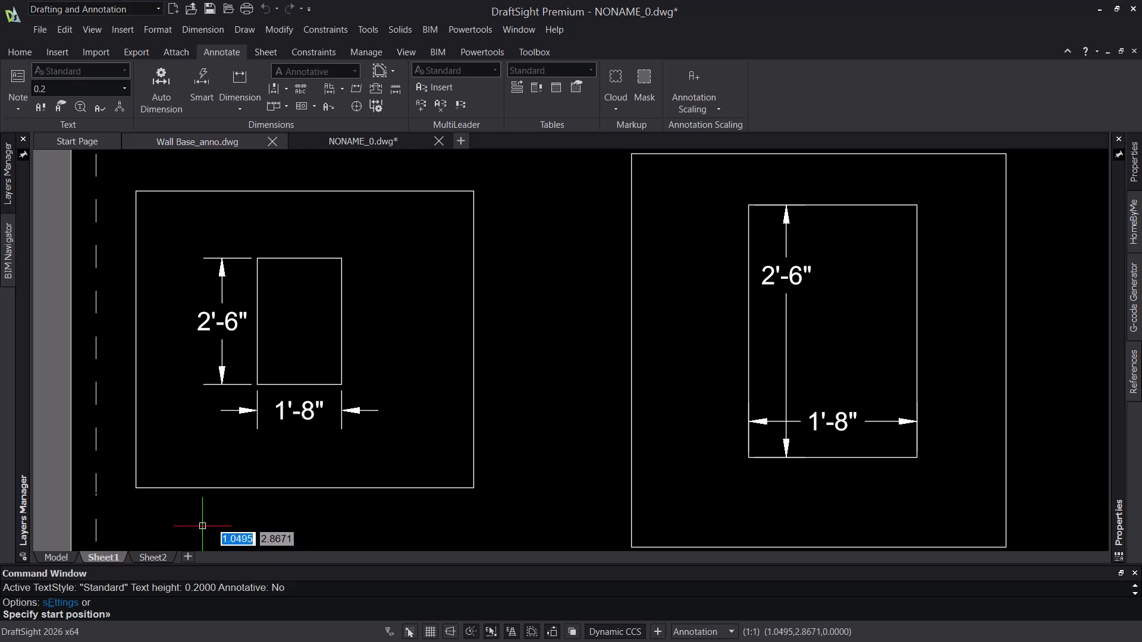
left_click(203, 501)
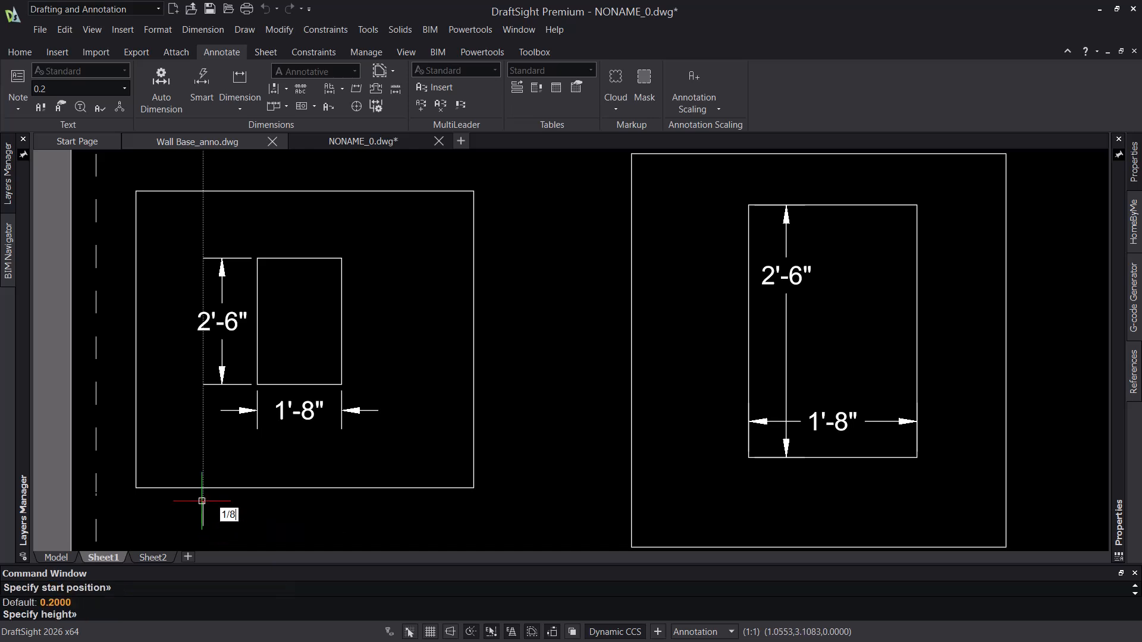
key("Return")
key("Return")
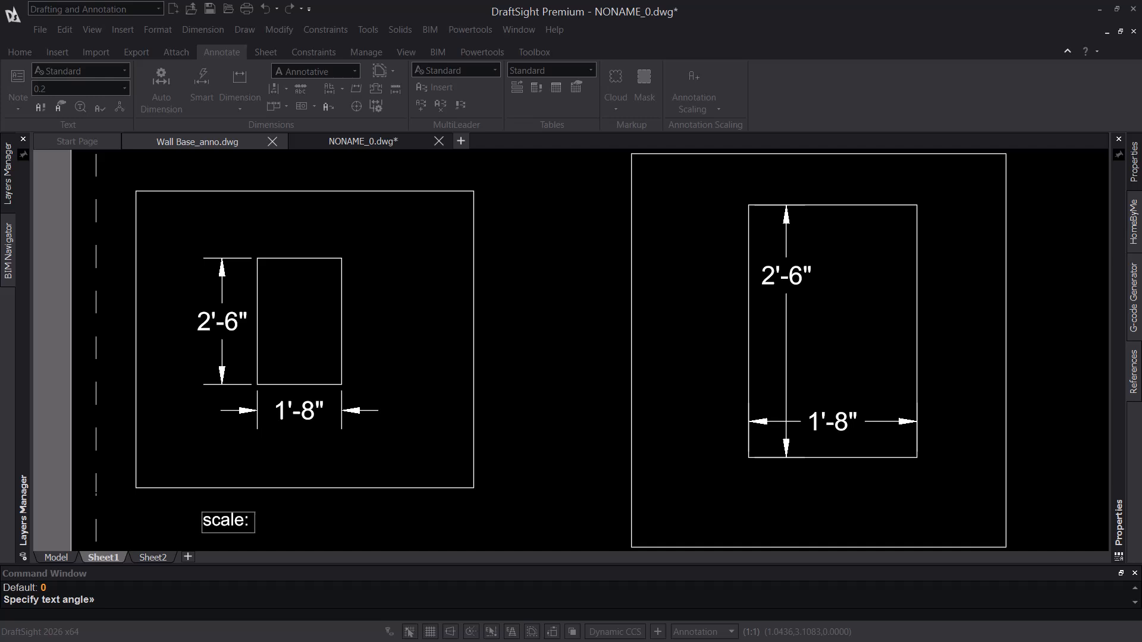
Step: Insert an entity field after "scale:" linked to the left viewport's Custom scale property, using the #" = 1' format
right_click(252, 526)
left_click(364, 432)
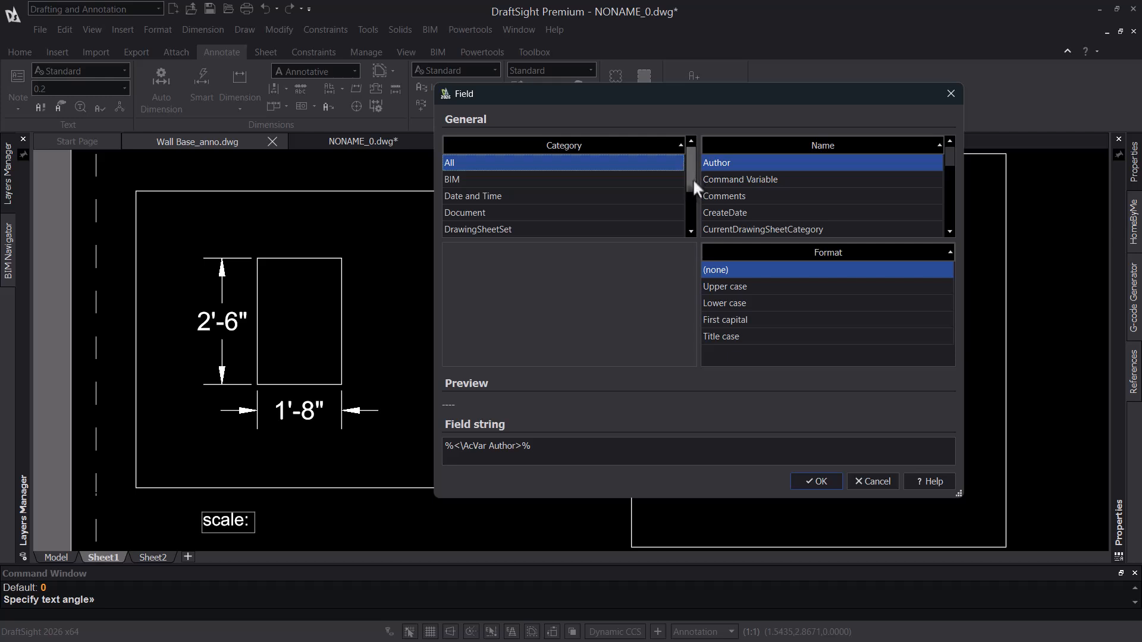
left_click_drag(694, 182, 693, 214)
left_click(461, 201)
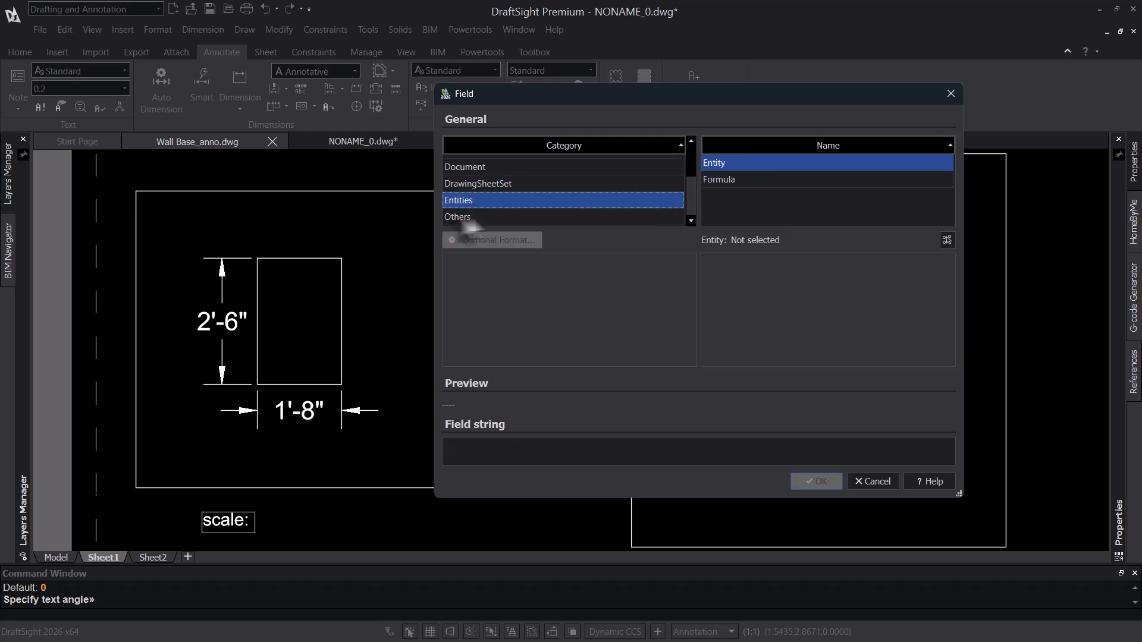
left_click(946, 239)
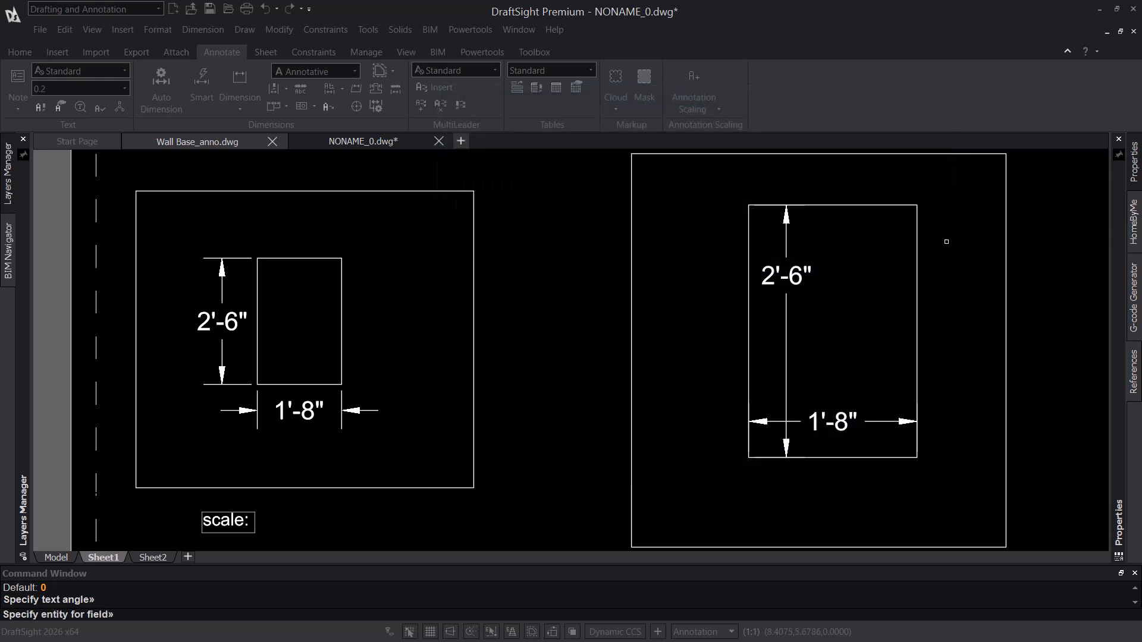
left_click(474, 380)
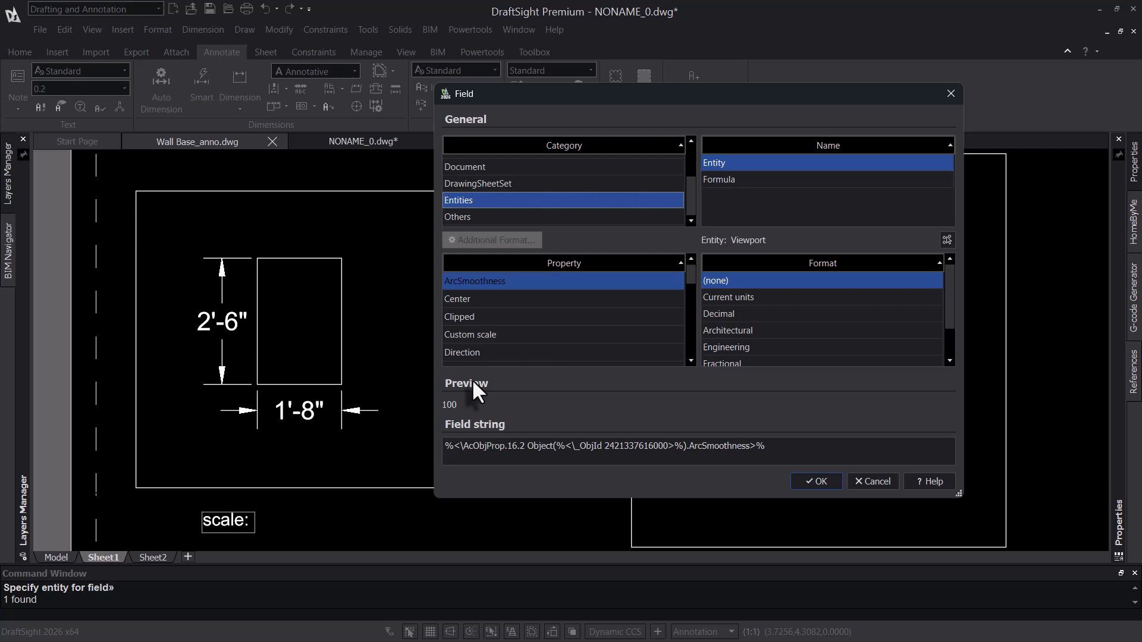
left_click(528, 334)
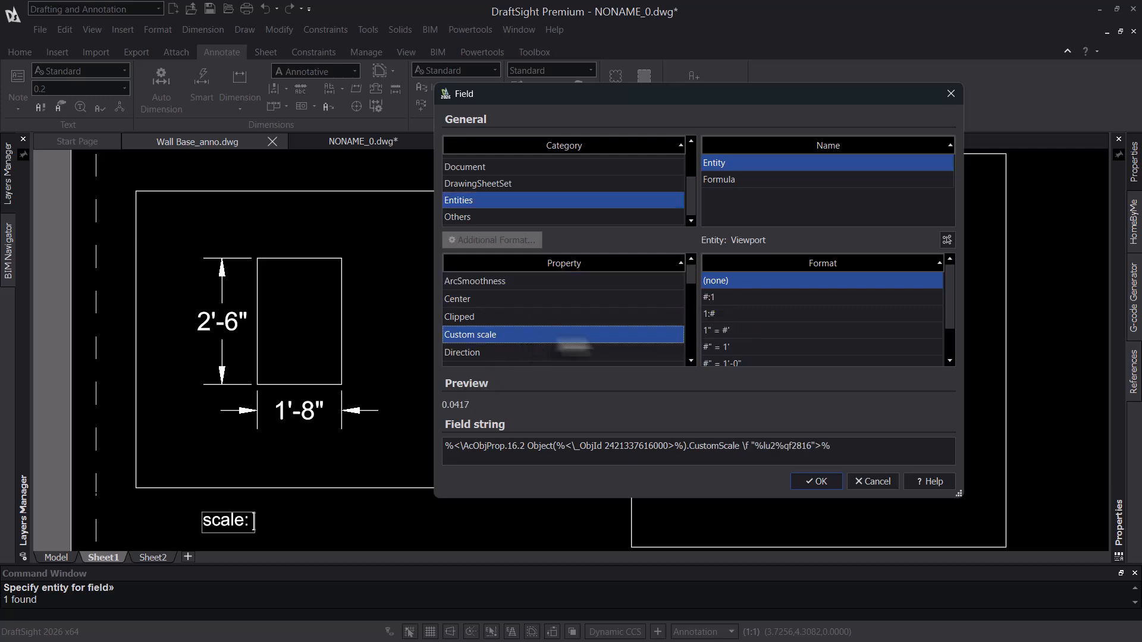
left_click(760, 344)
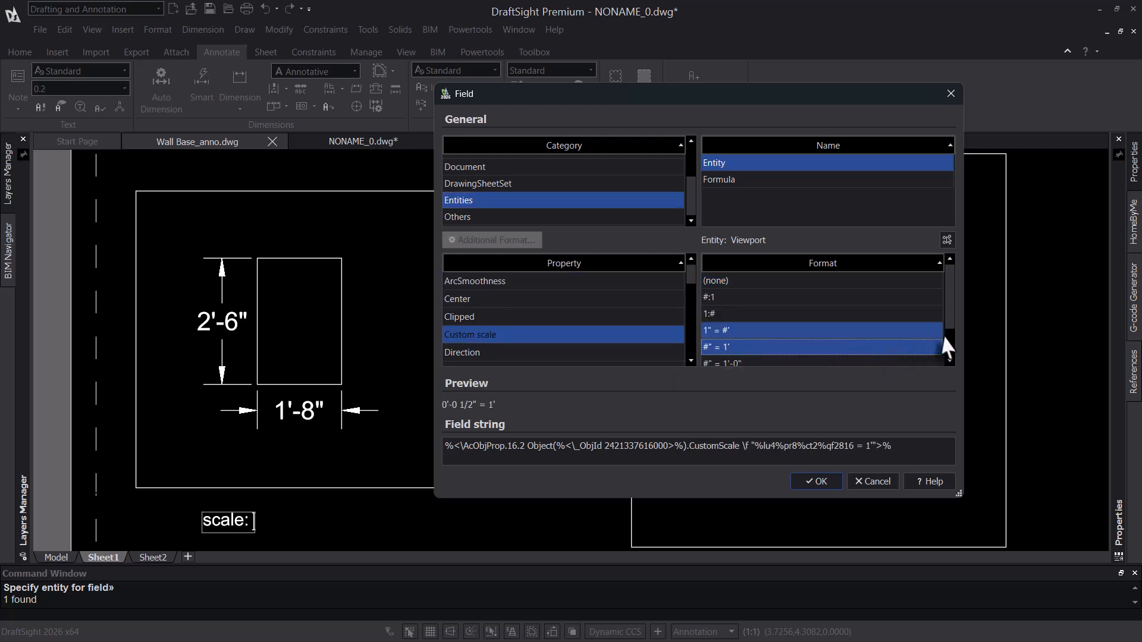
scroll(950, 323, "down", 1)
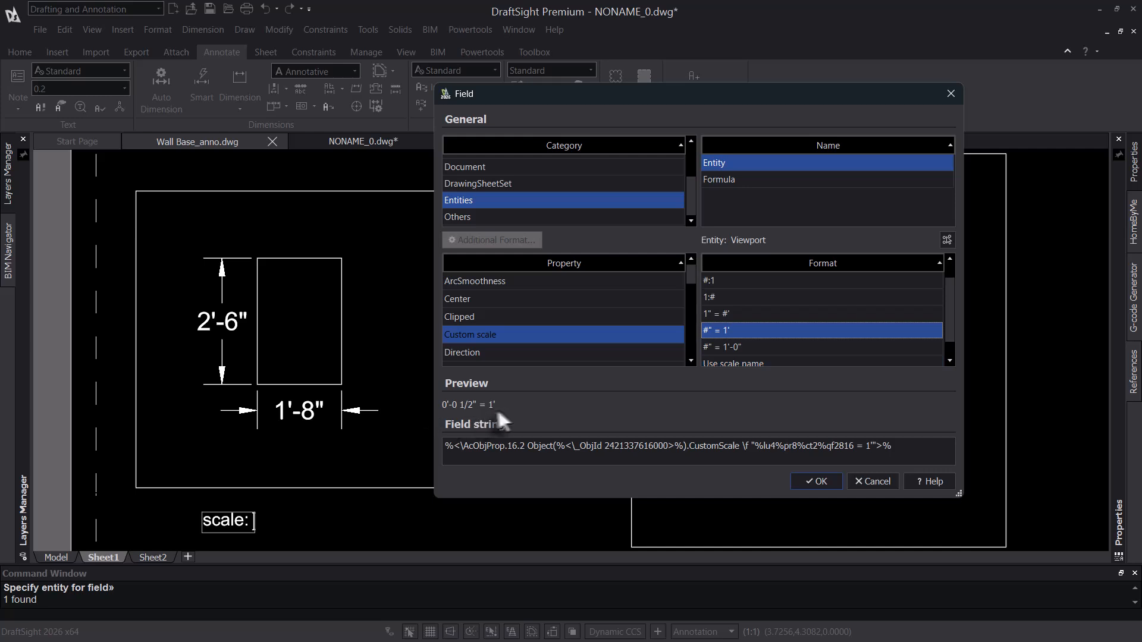
left_click(813, 480)
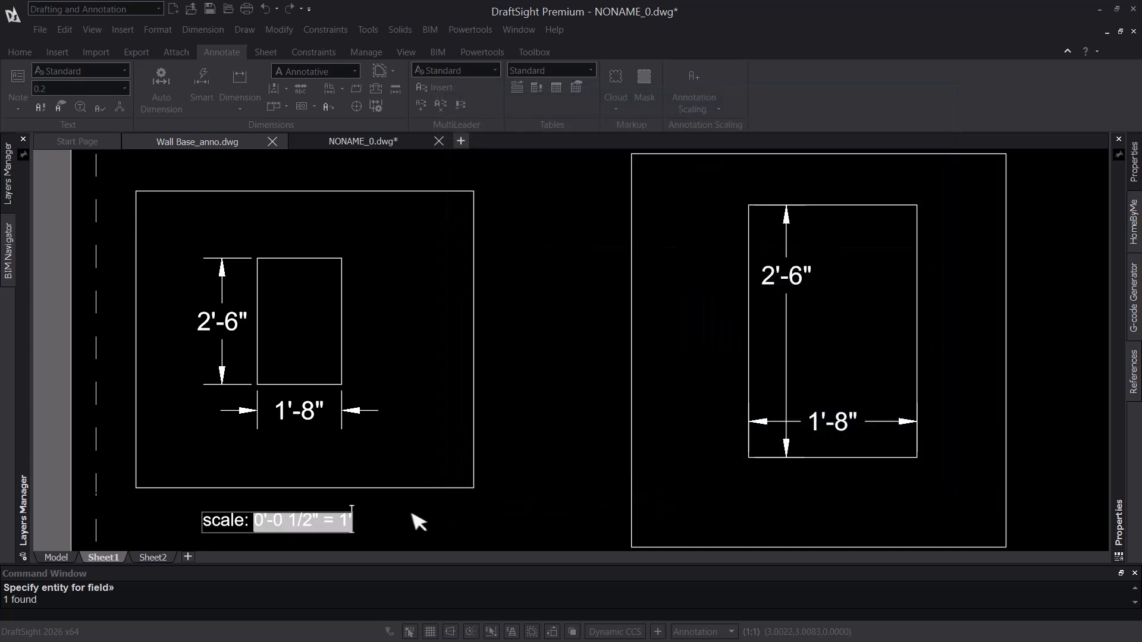
Step: Start another text line just below the right viewport and enter "scale:"
left_click(430, 515)
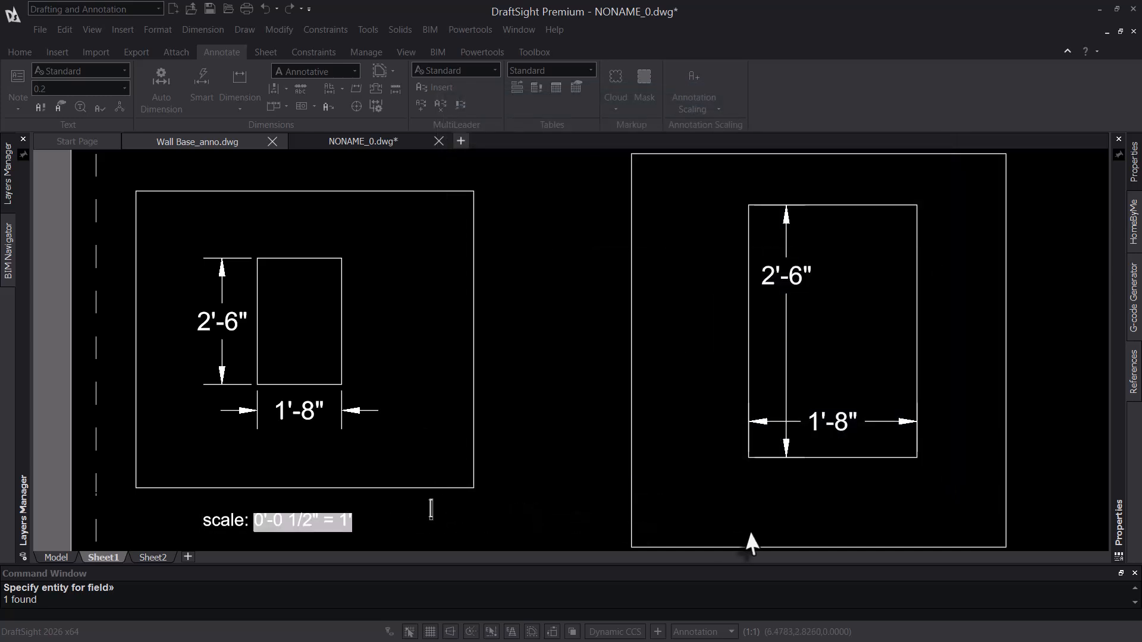
middle_click_drag(573, 517, 560, 431)
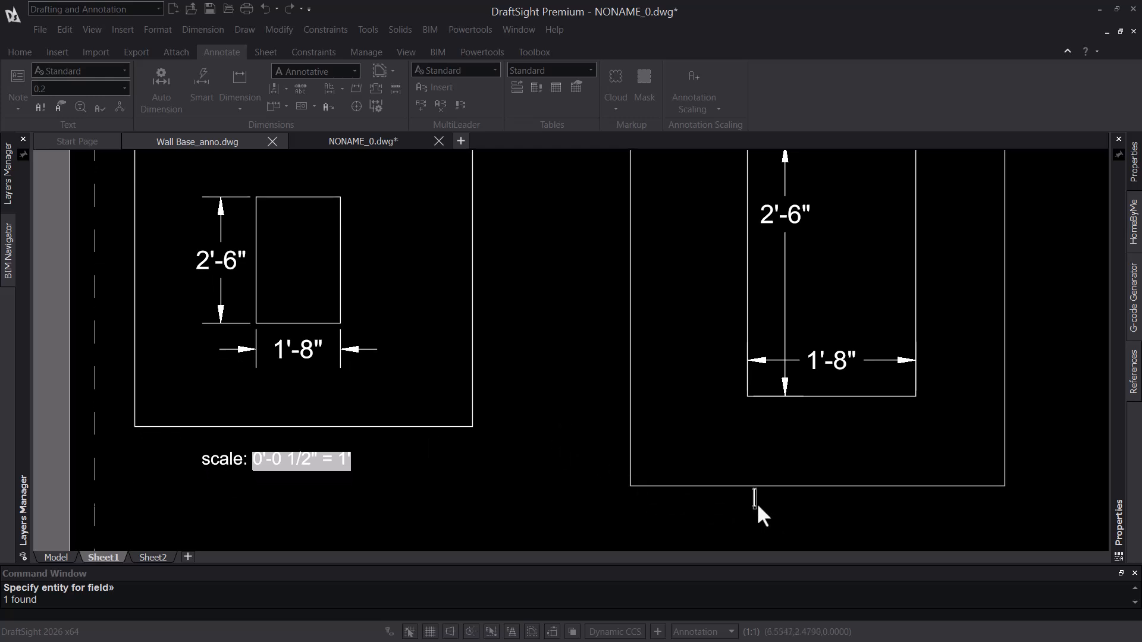
type("scale:")
Step: Insert a field after the second "scale:" showing the right viewport's Custom scale in the #" = 1' format, and finish the text
right_click(804, 501)
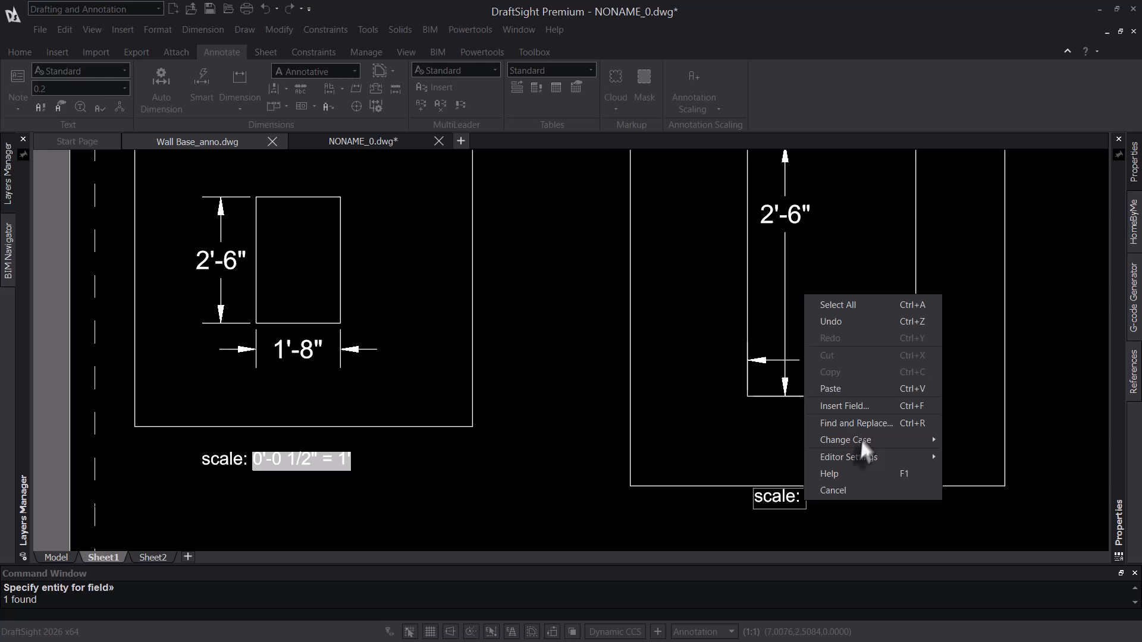
left_click(869, 405)
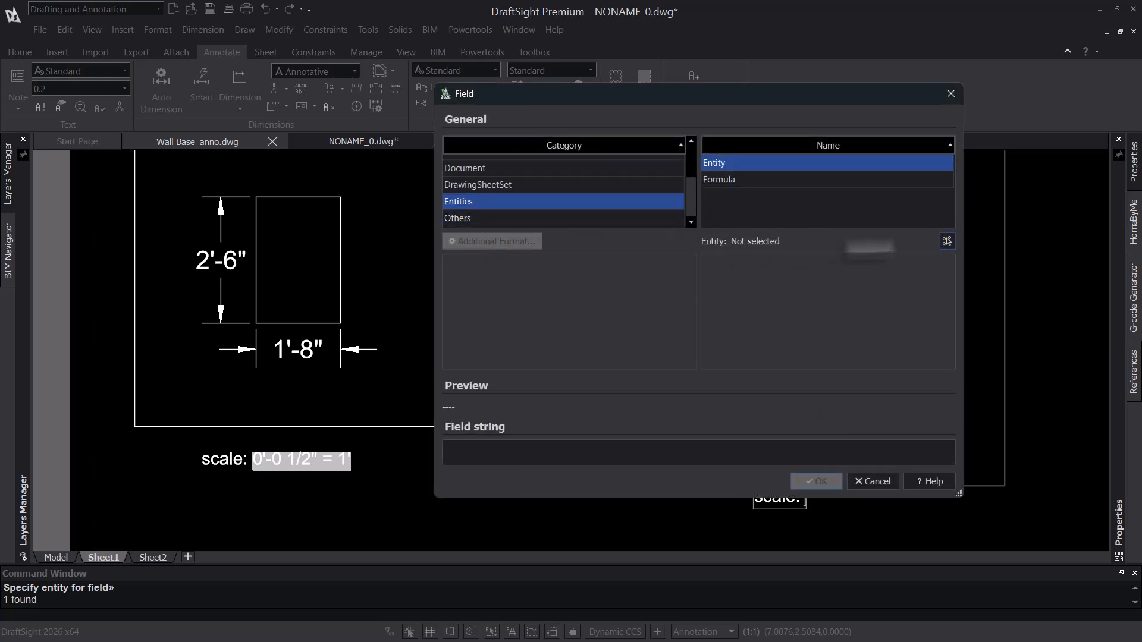
left_click(946, 241)
key("Return")
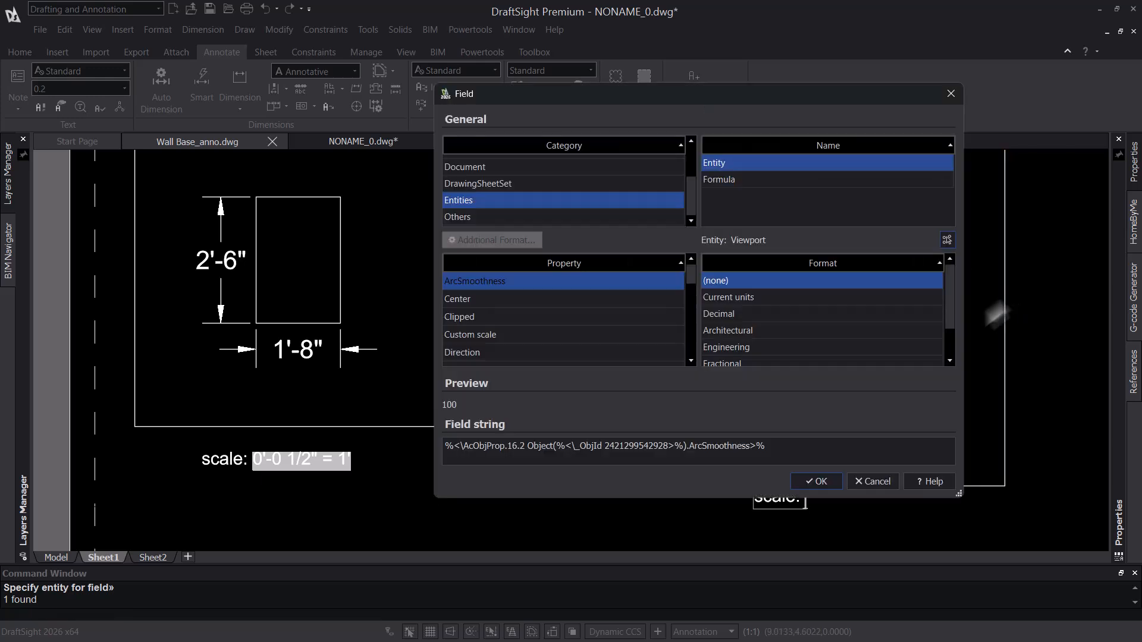
left_click(535, 334)
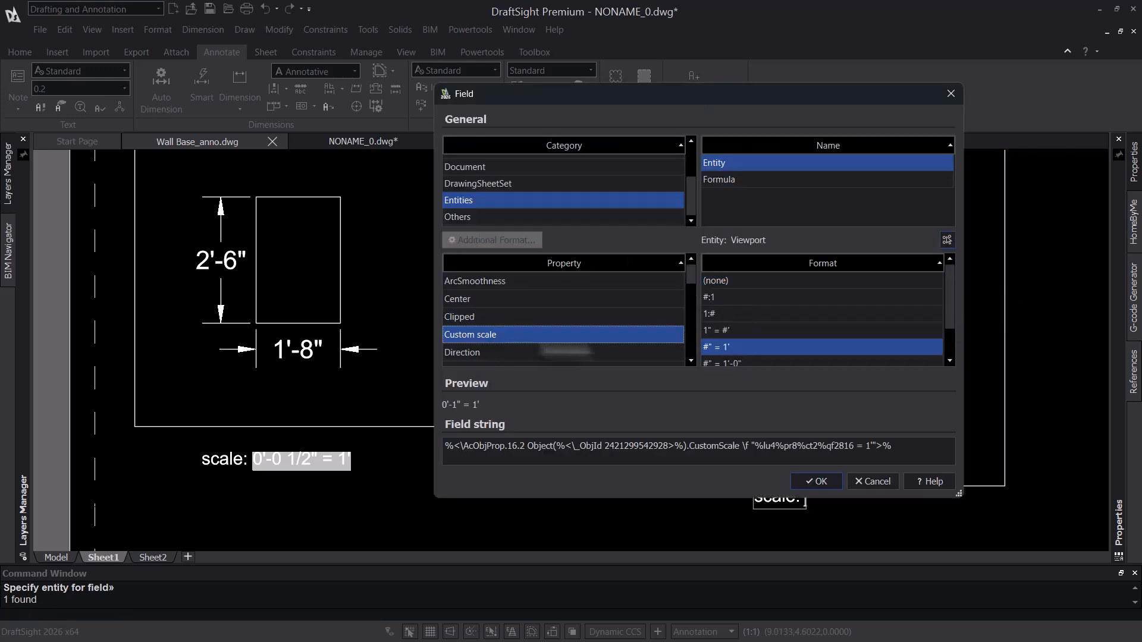
left_click(816, 483)
left_click(603, 523)
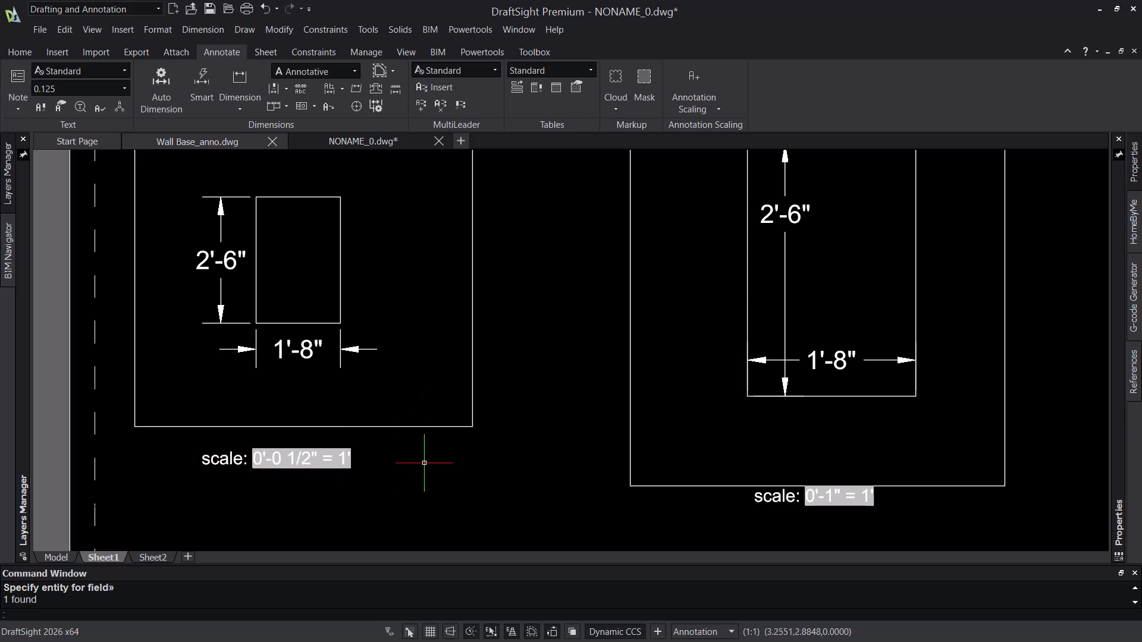
Step: Select the scale label below the left viewport to examine it, and clear the selection
middle_click_drag(478, 420, 510, 421)
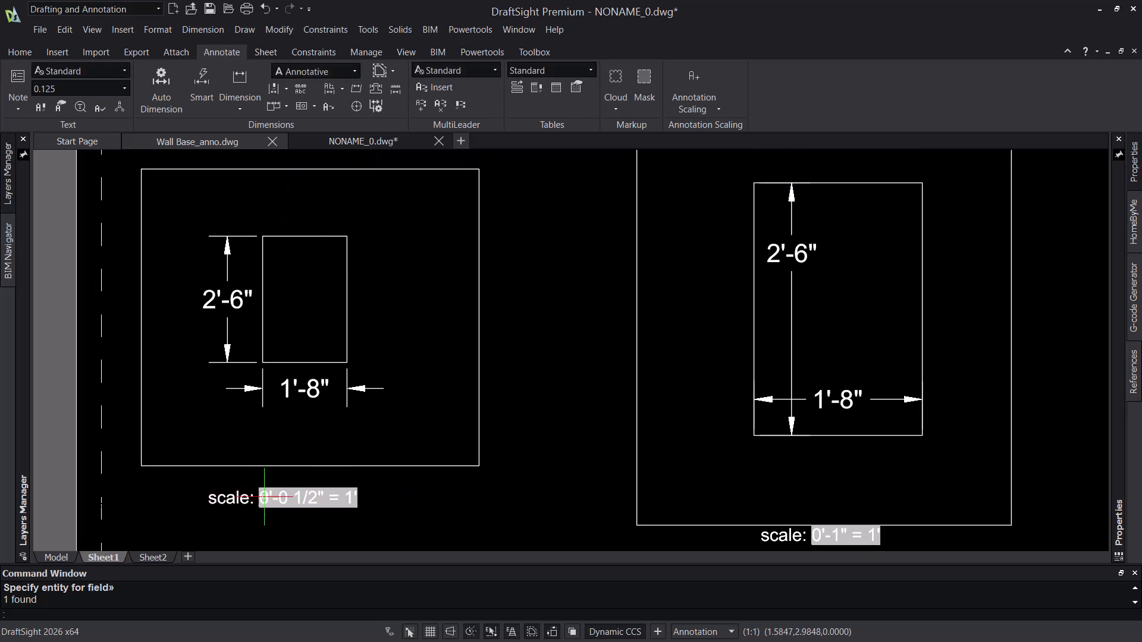
left_click(227, 499)
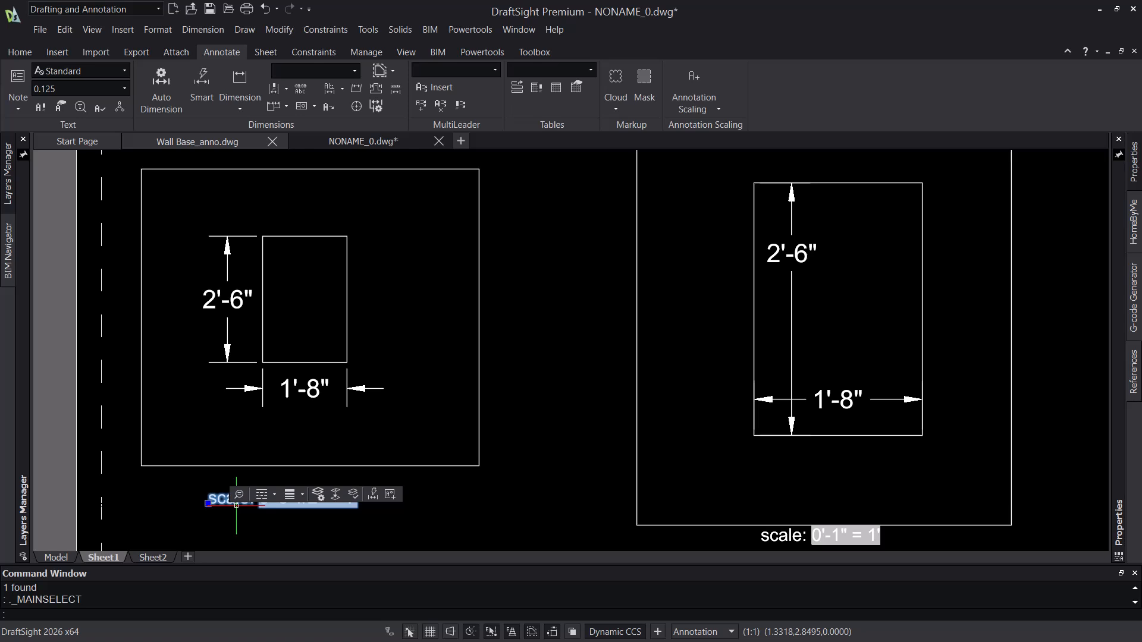
key("Escape")
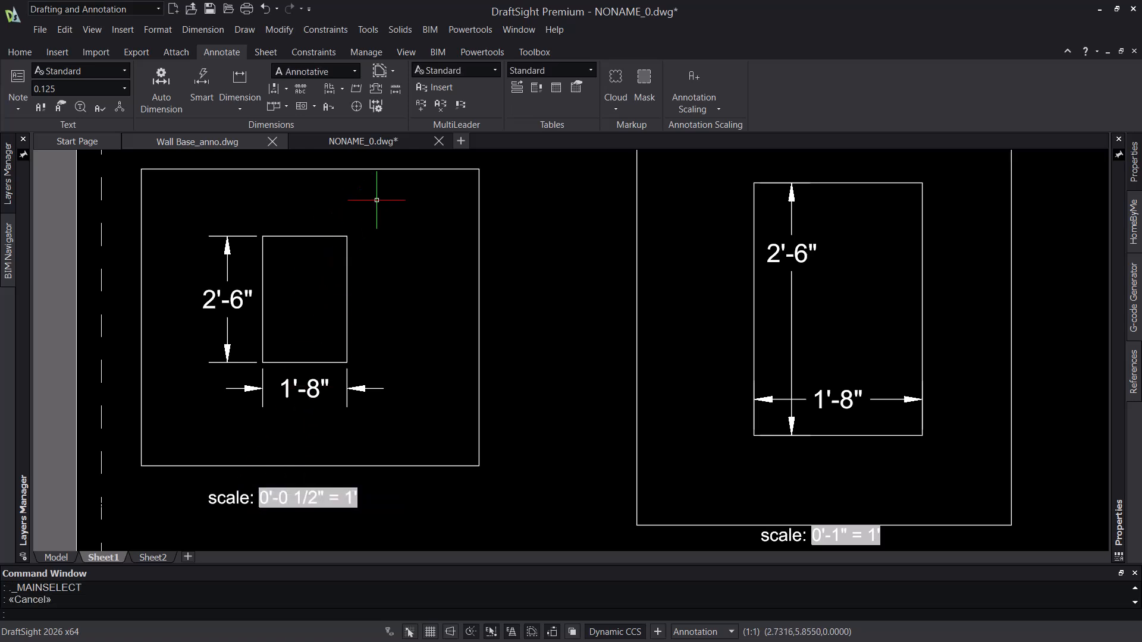
left_click(121, 70)
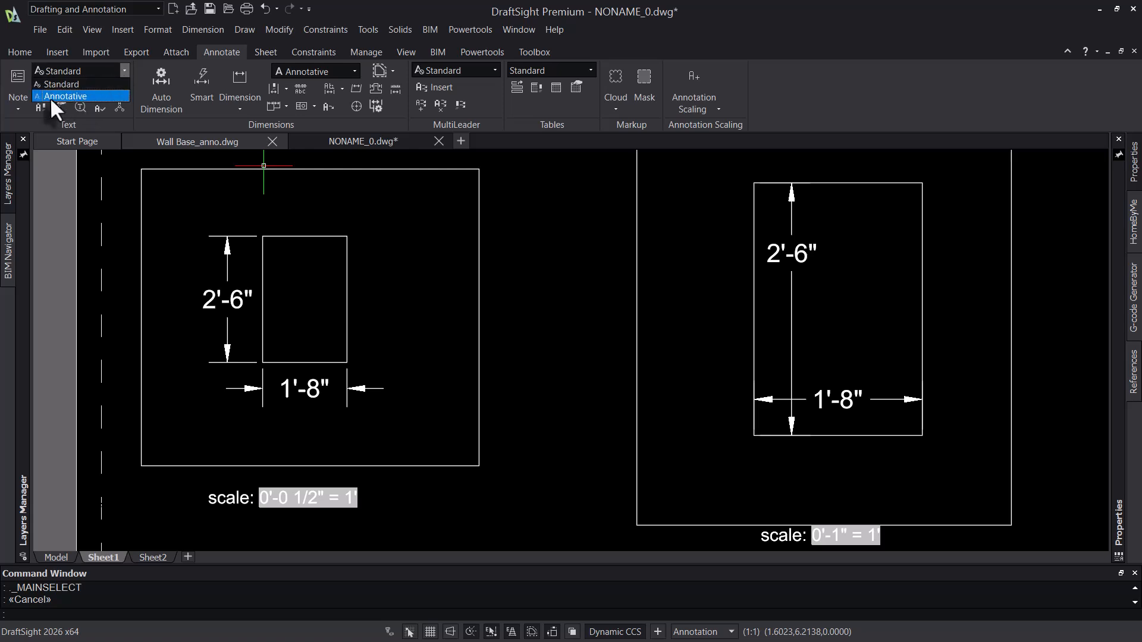
left_click(559, 232)
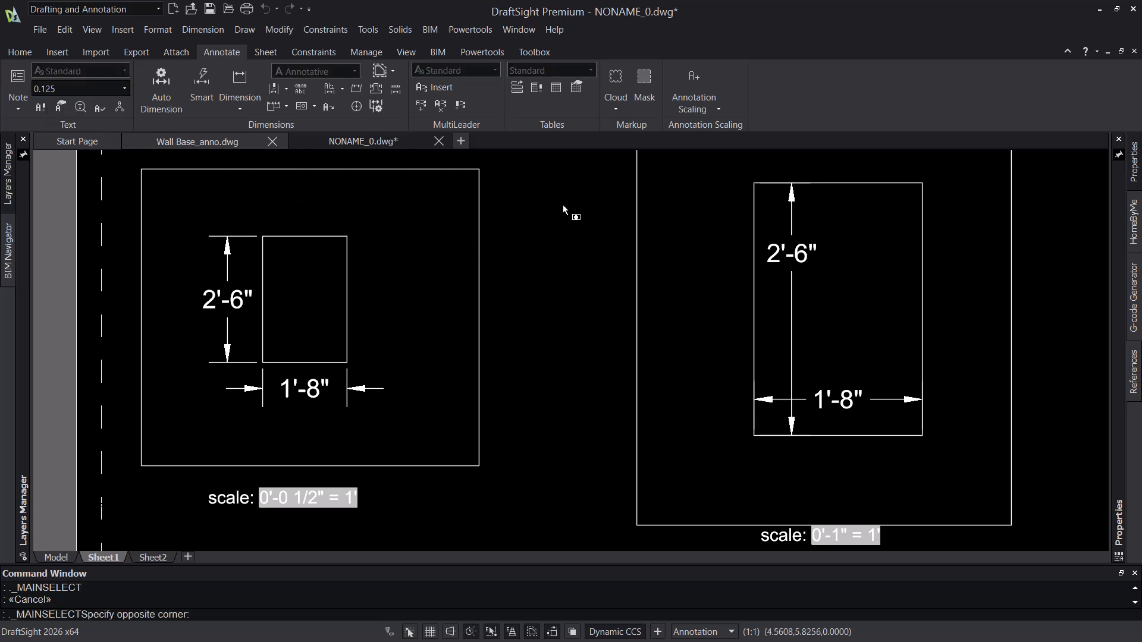
left_click(20, 107)
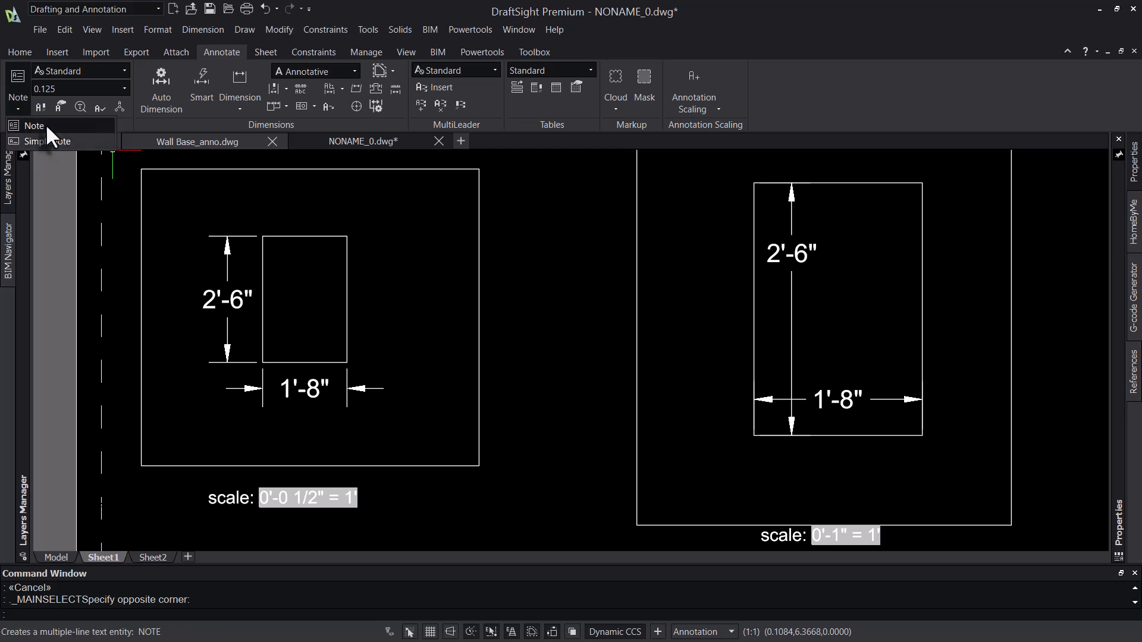
left_click(440, 224)
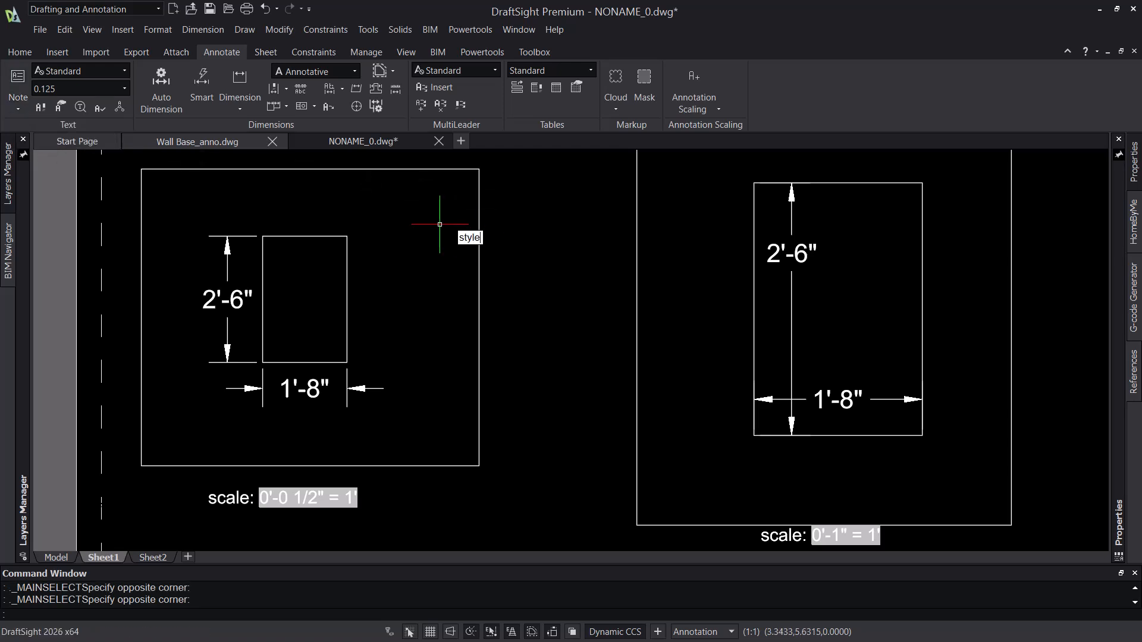
Step: Set the Annotative text style's font to 3DS V2 with Annotative Scaling enabled, and apply the style settings
key("Return")
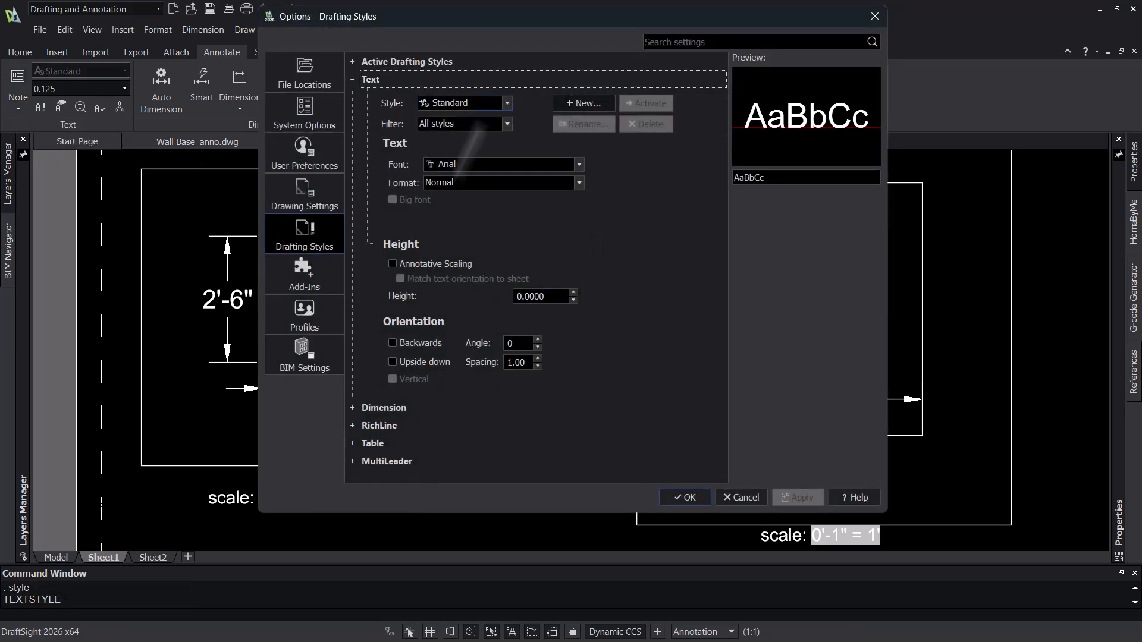
left_click(508, 101)
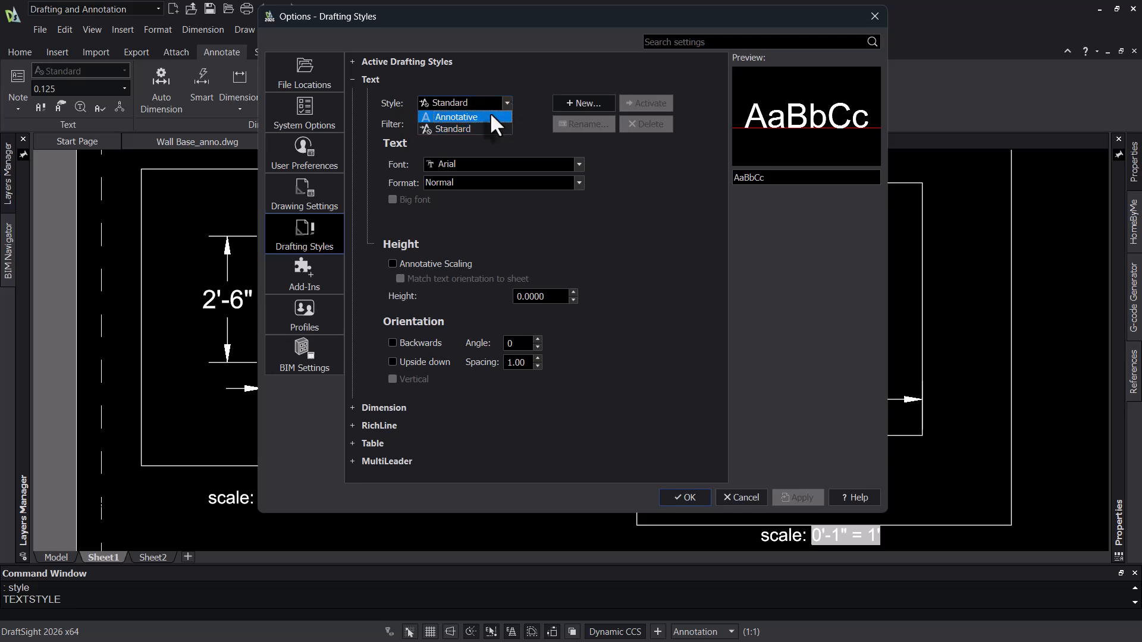
left_click(491, 117)
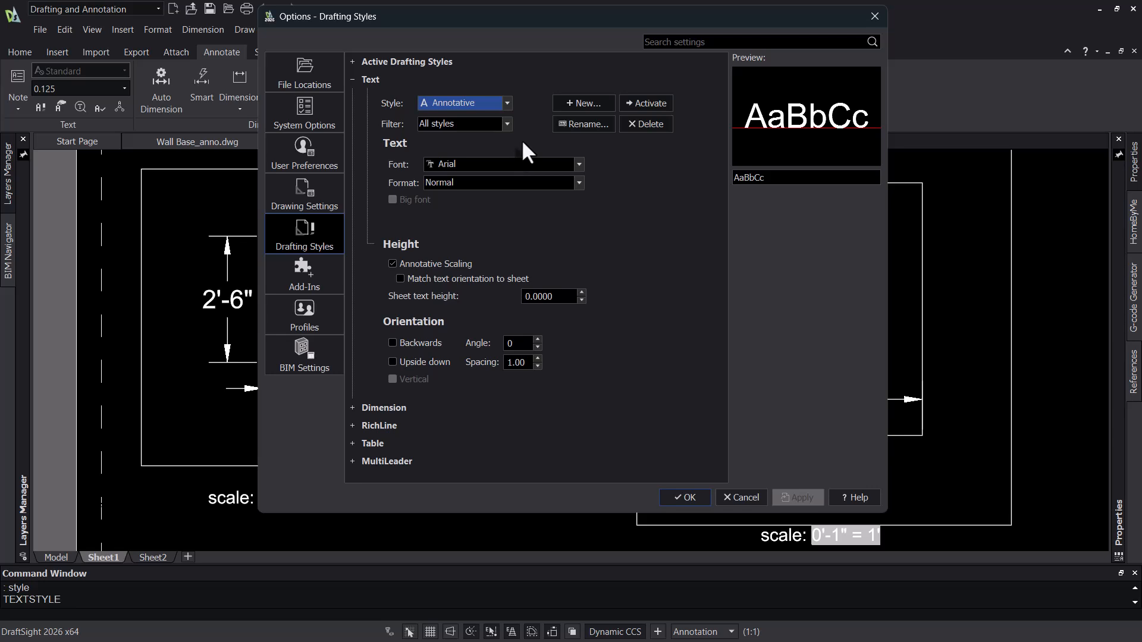
left_click(577, 166)
left_click_drag(584, 202, 580, 191)
left_click(528, 179)
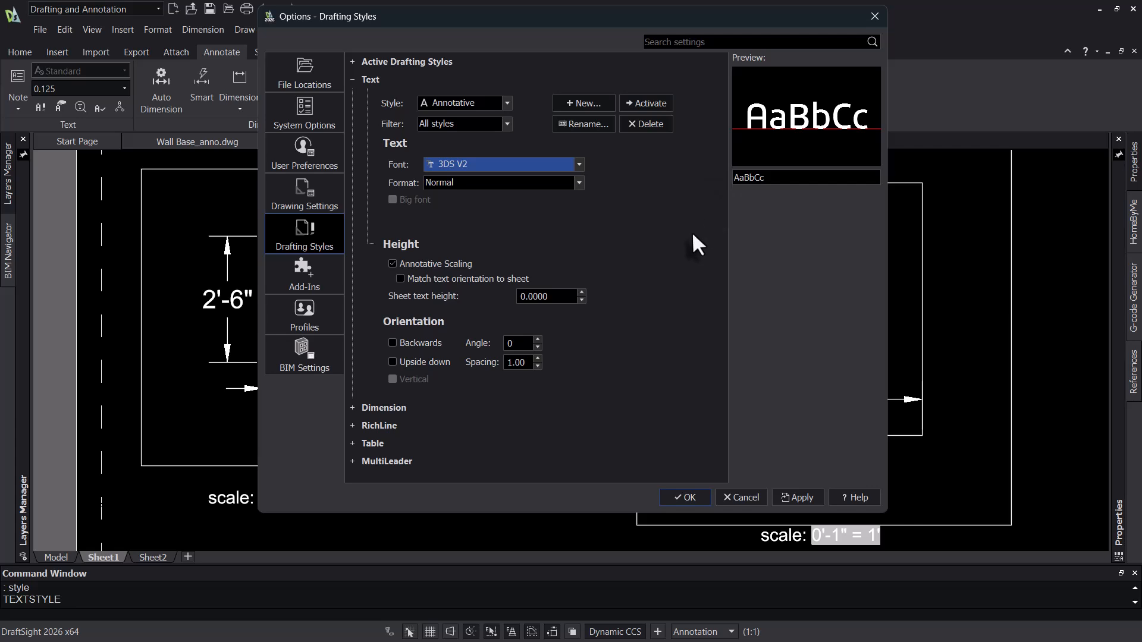
left_click(391, 262)
left_click(392, 264)
left_click(798, 499)
left_click(685, 499)
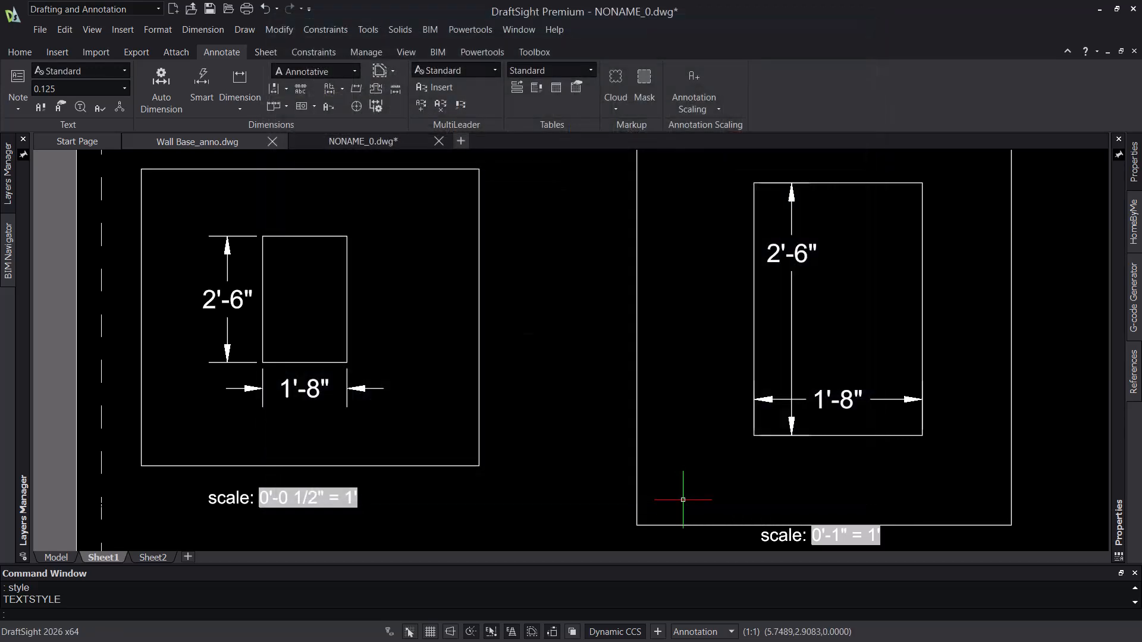
Step: Activate the left viewport and place the single-line text "rectangular text" above the rectangle in Standard style, height 0.1250, angle 0
double_click(268, 201)
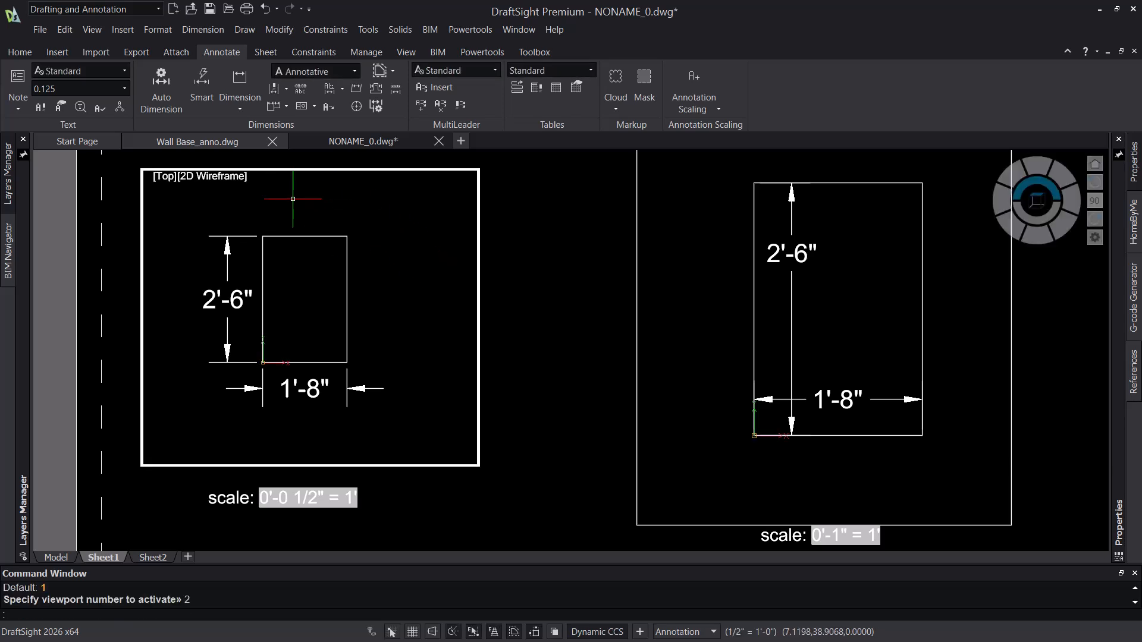
type("dt")
key("Return")
left_click(268, 214)
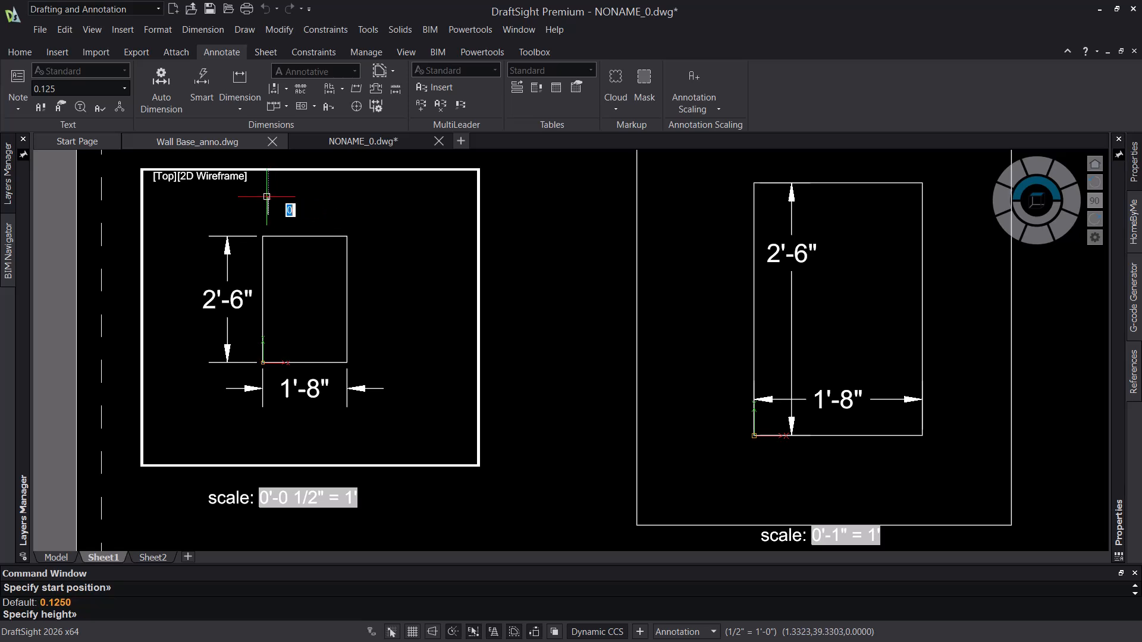
key("Return")
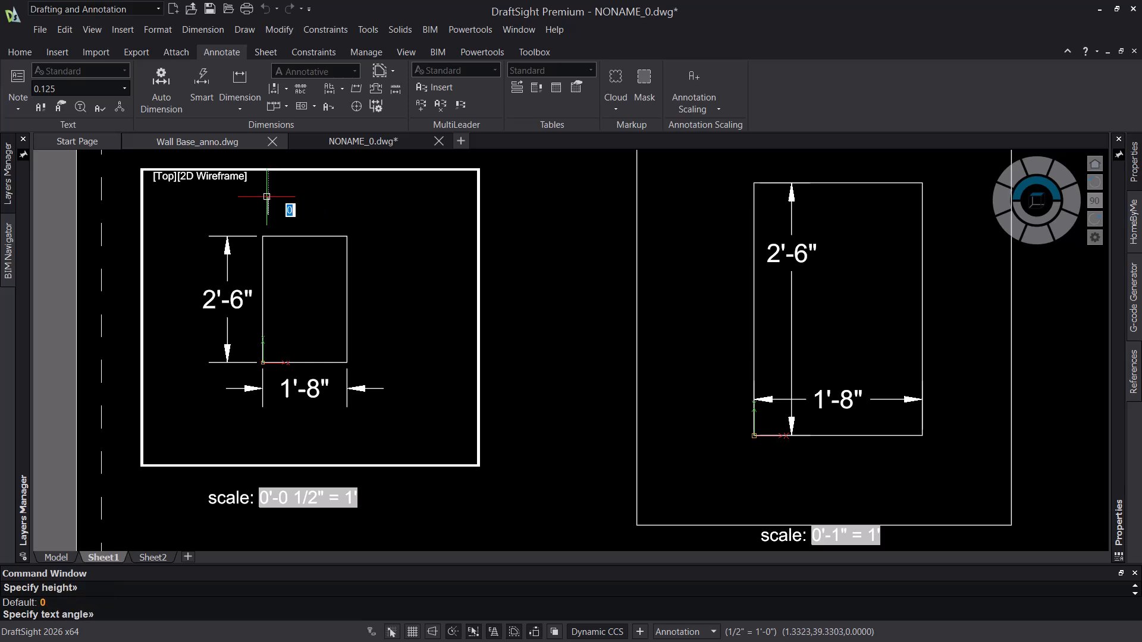
key("Return")
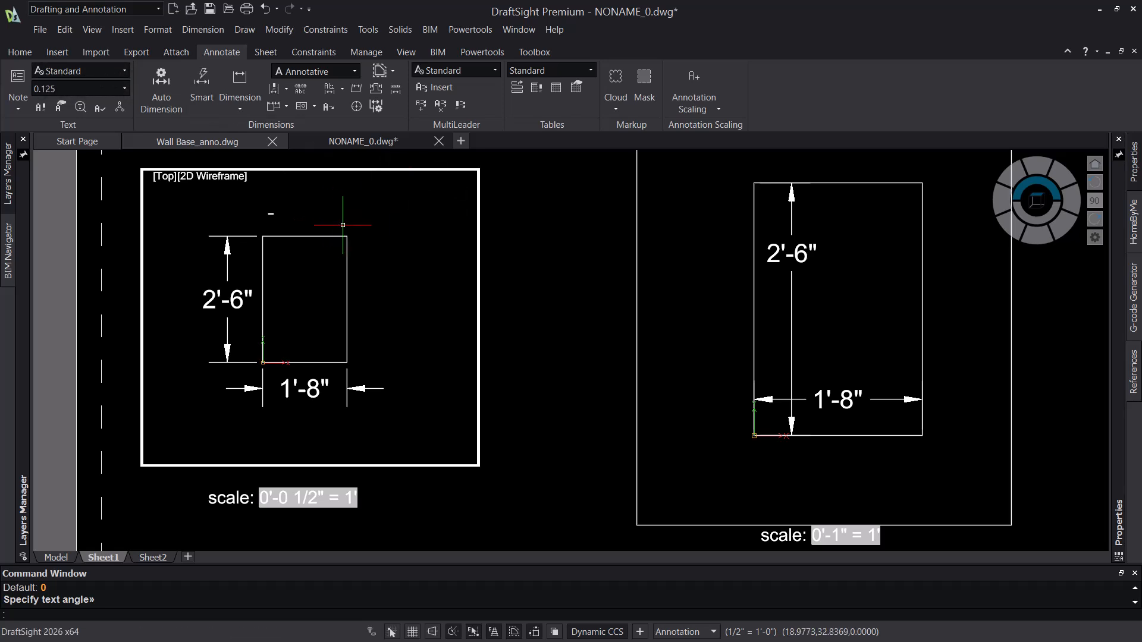
Step: Make the Annotative text style current and place the single-line text "rectanngle" above the rectangle with sheet height 0.2000 and angle 0
left_click(124, 70)
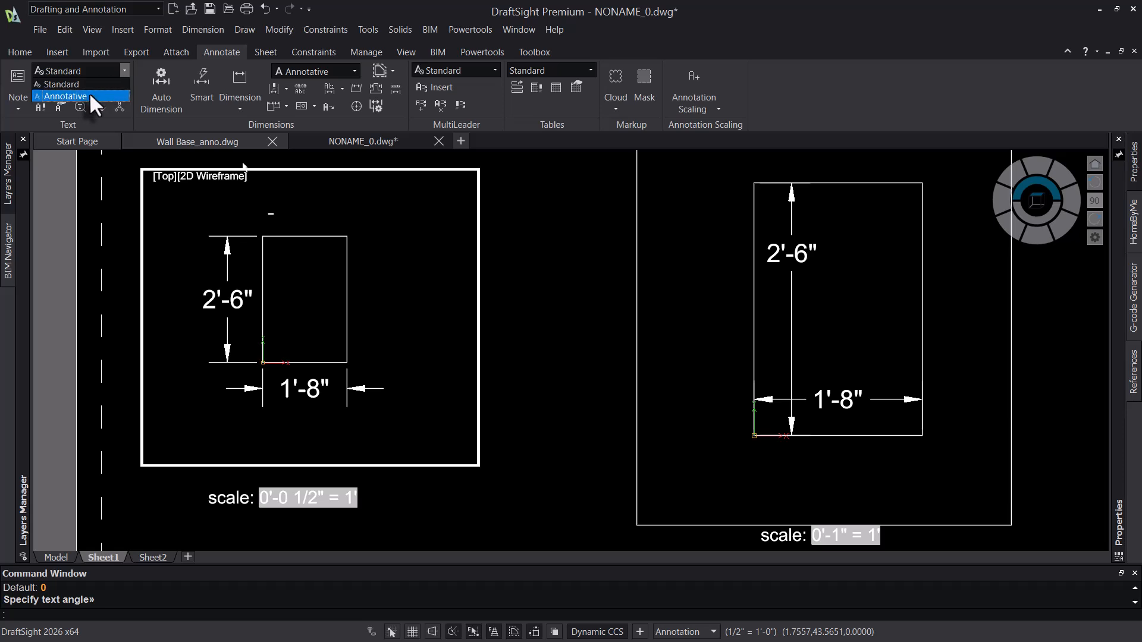
left_click(89, 95)
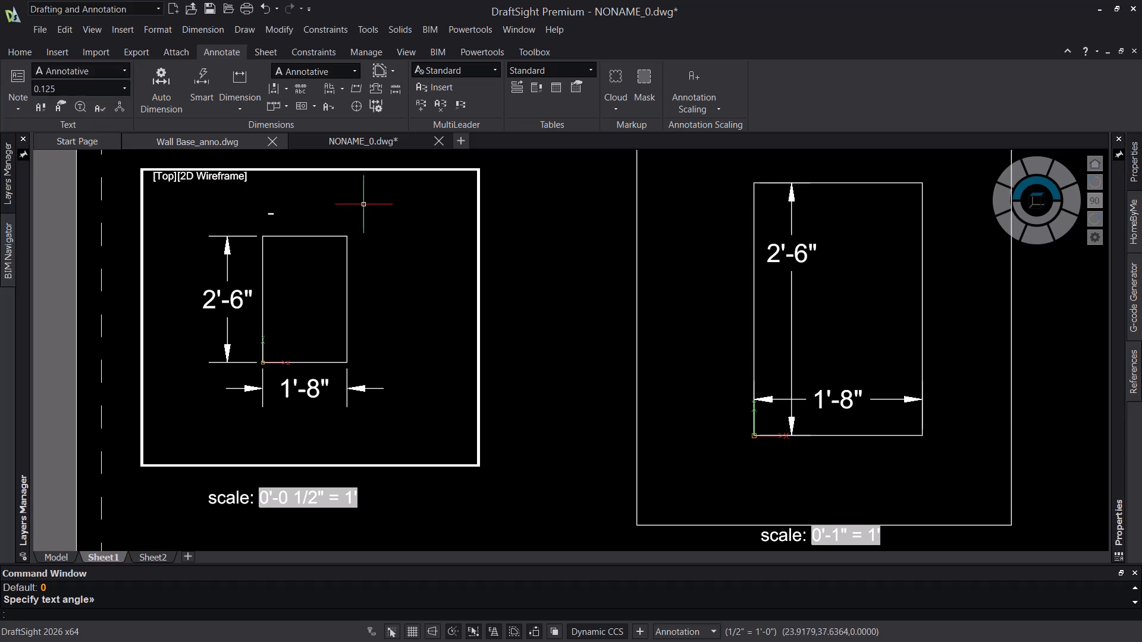
type("dt")
key("Return")
left_click(330, 207)
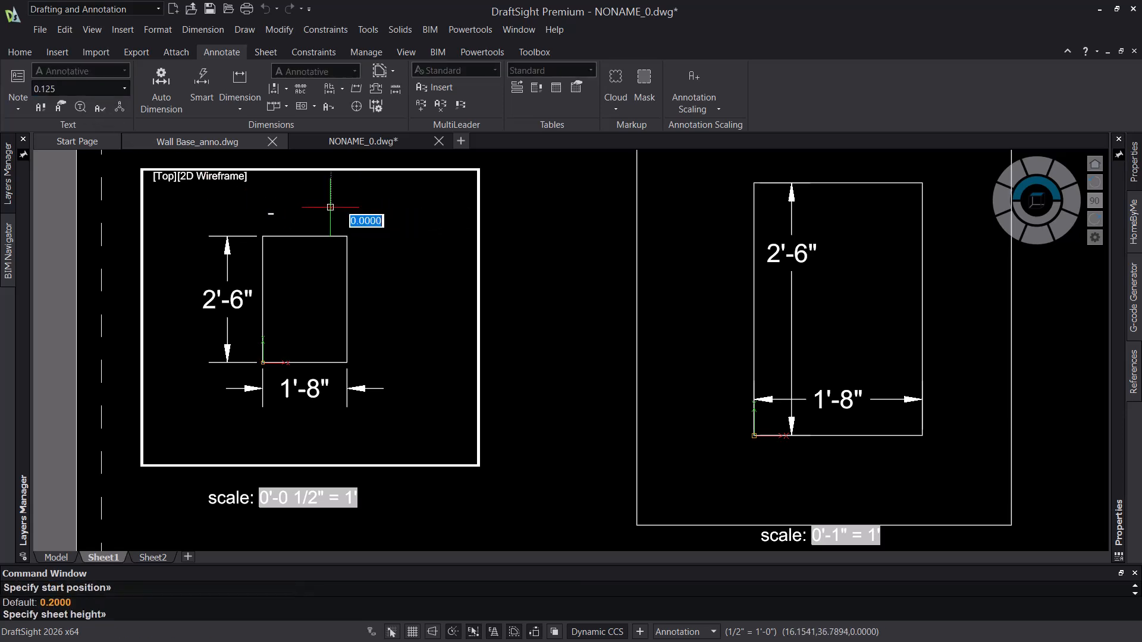
key("Return")
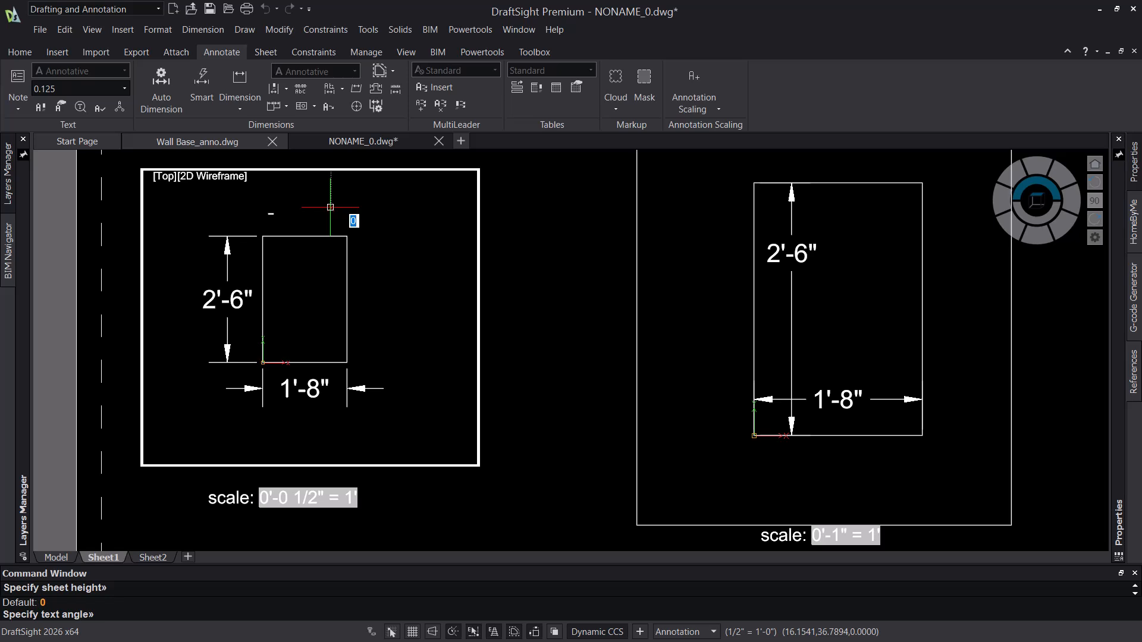
key("Return")
type("re")
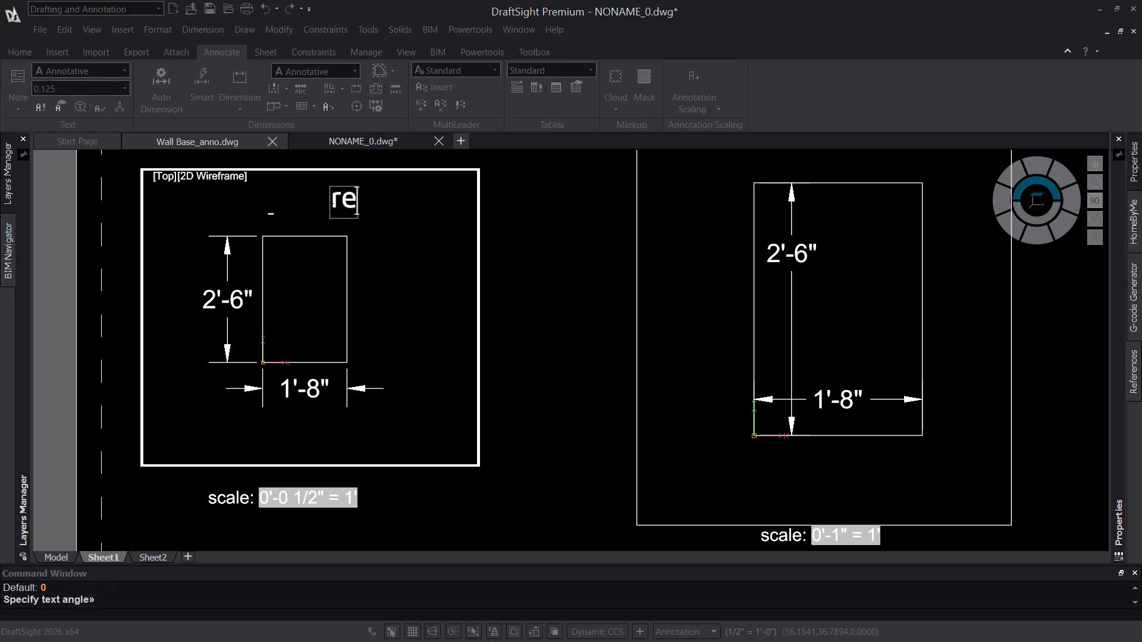
type("ctanngle")
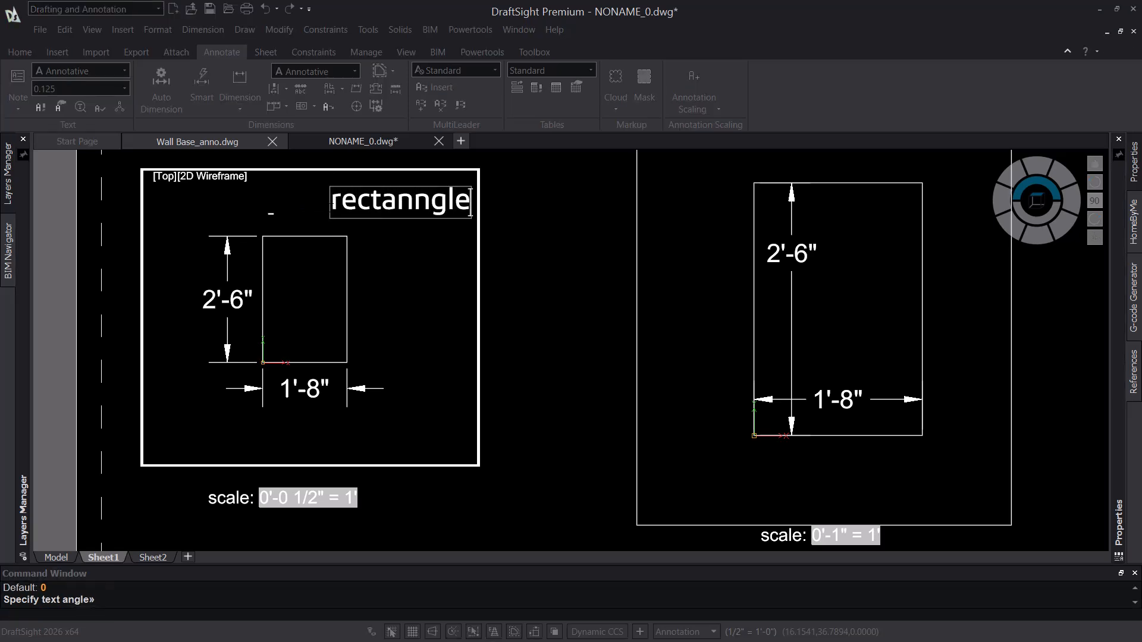
key("Return")
key("Return")
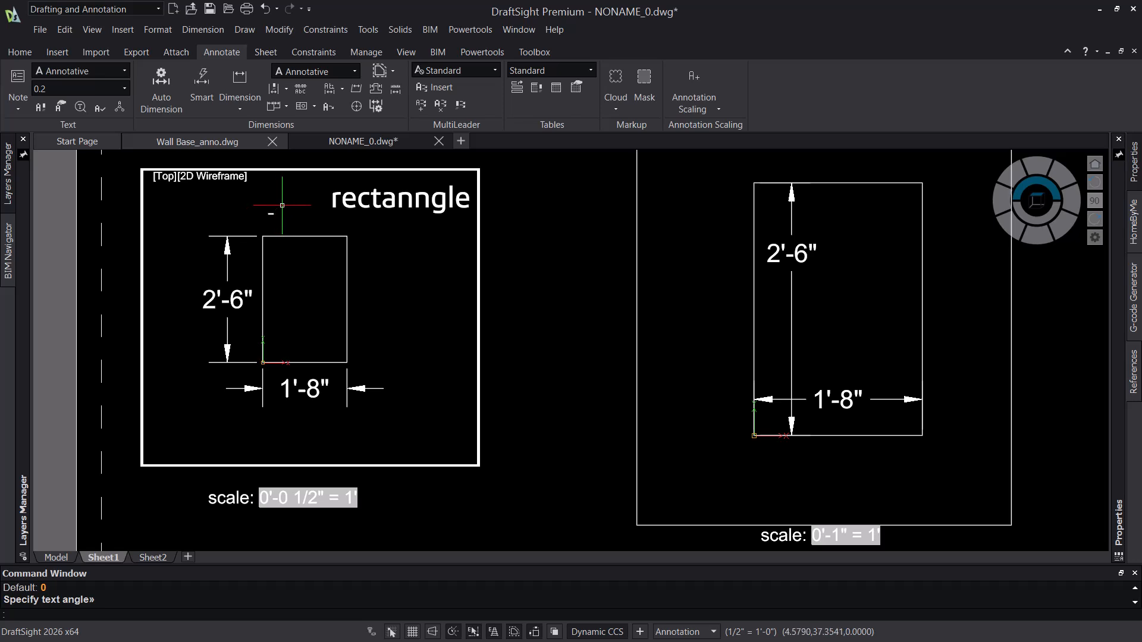
left_click(718, 110)
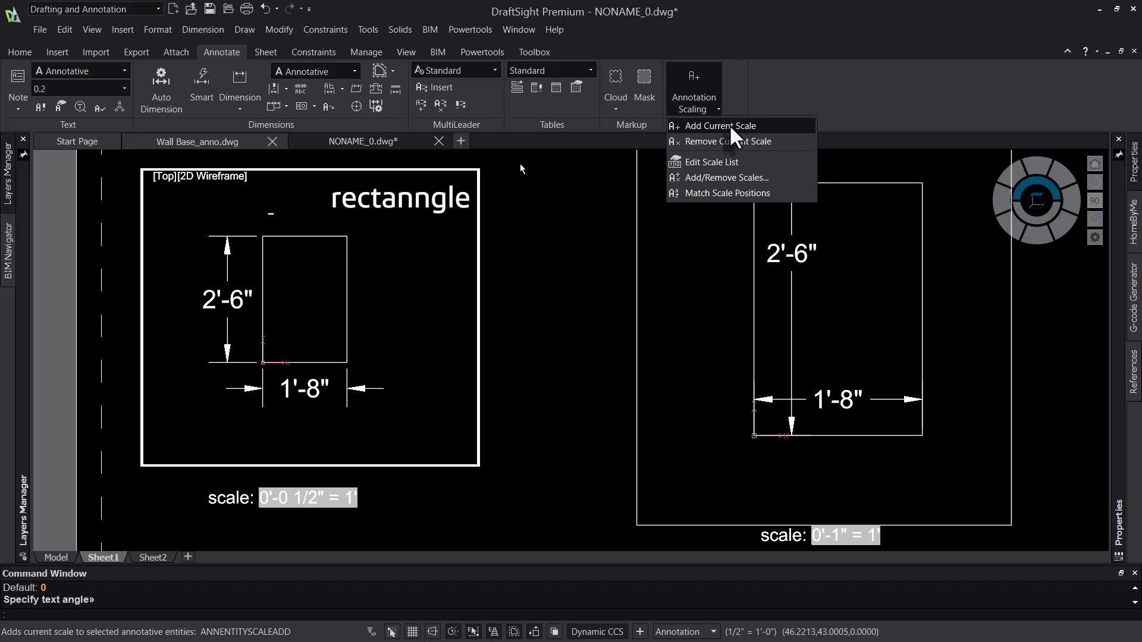
left_click(724, 126)
scroll(548, 279, "down", 4)
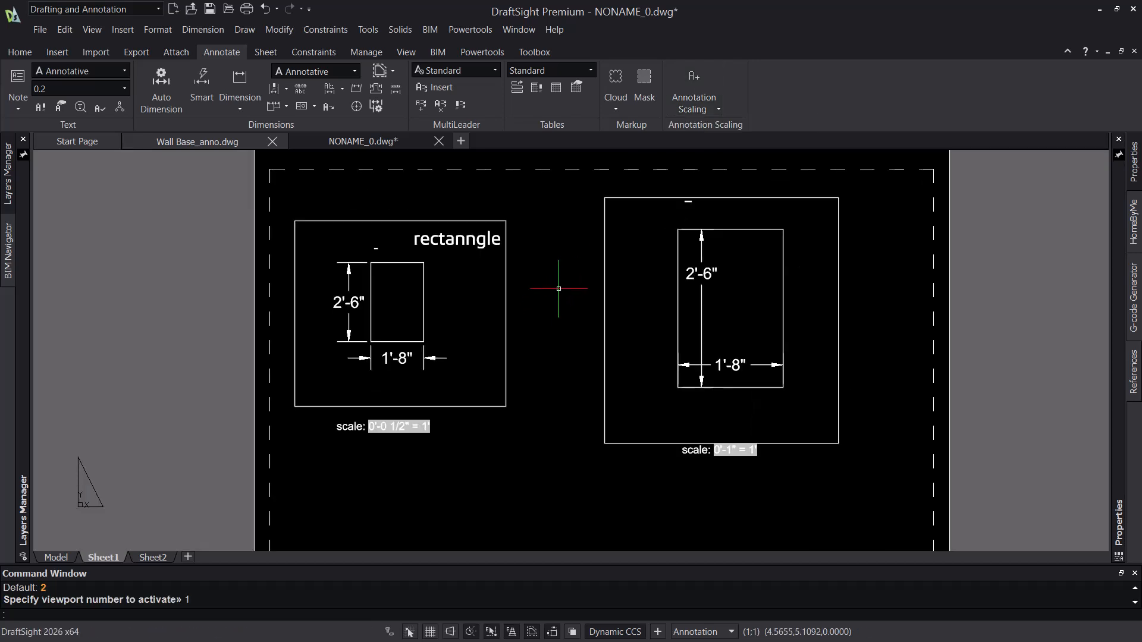
Step: Stretch the right viewport's upper edge slightly upward and clear the selection
left_click(633, 223)
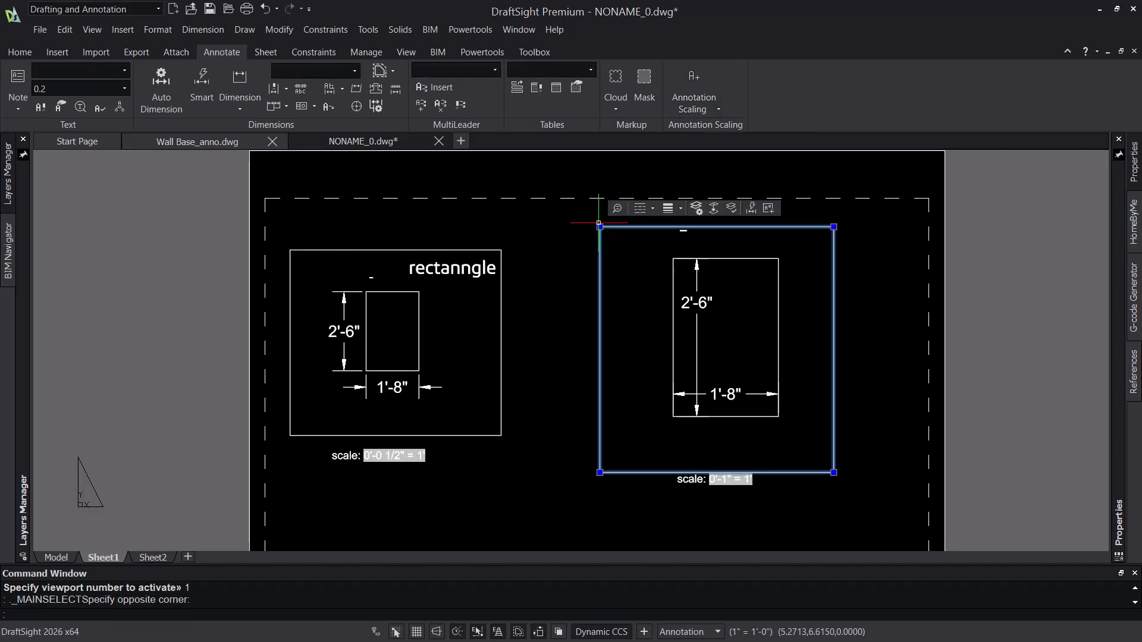
left_click(599, 226)
key("Escape")
key("Escape")
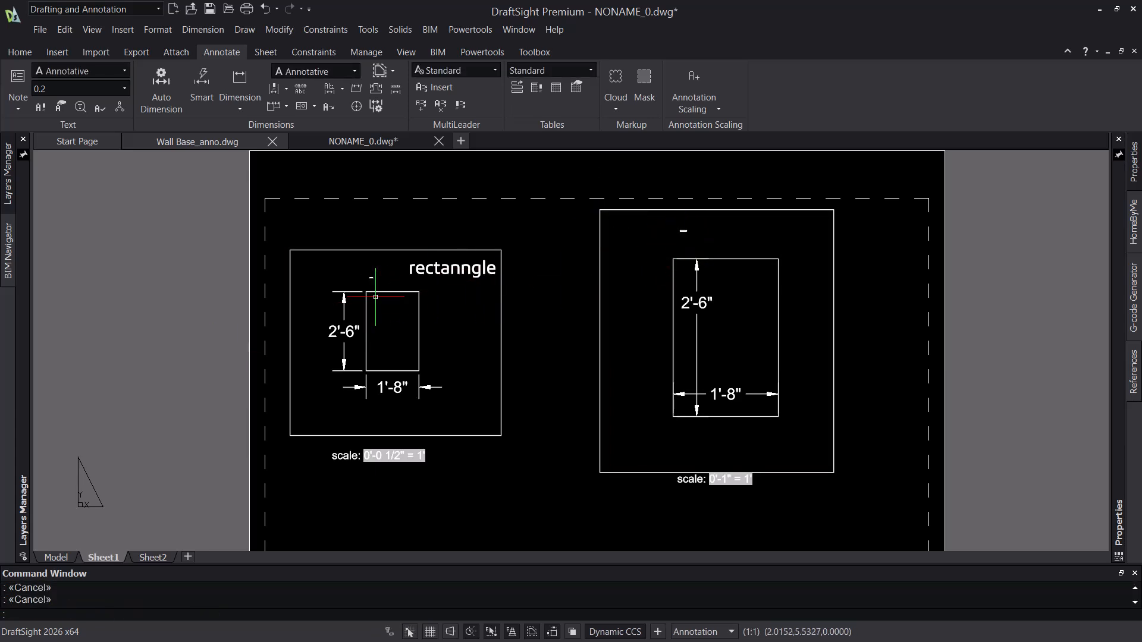
Step: Activate the left viewport and try to add its current annotation scale to the tiny text above the rectangle
double_click(472, 298)
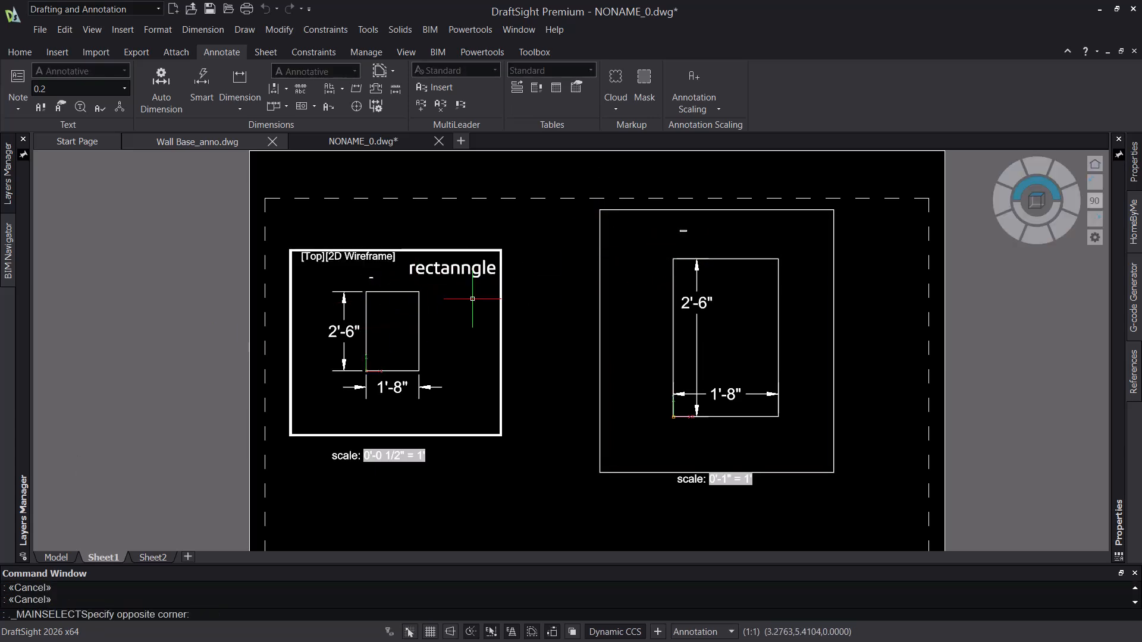
left_click(718, 107)
left_click(722, 130)
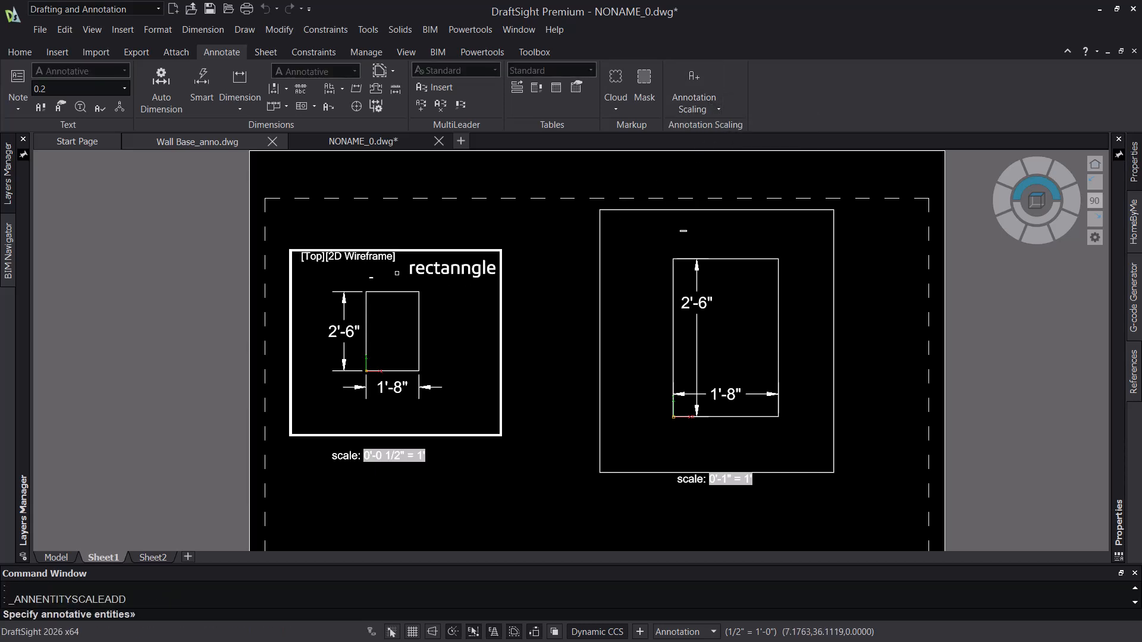
left_click(373, 278)
key("Return")
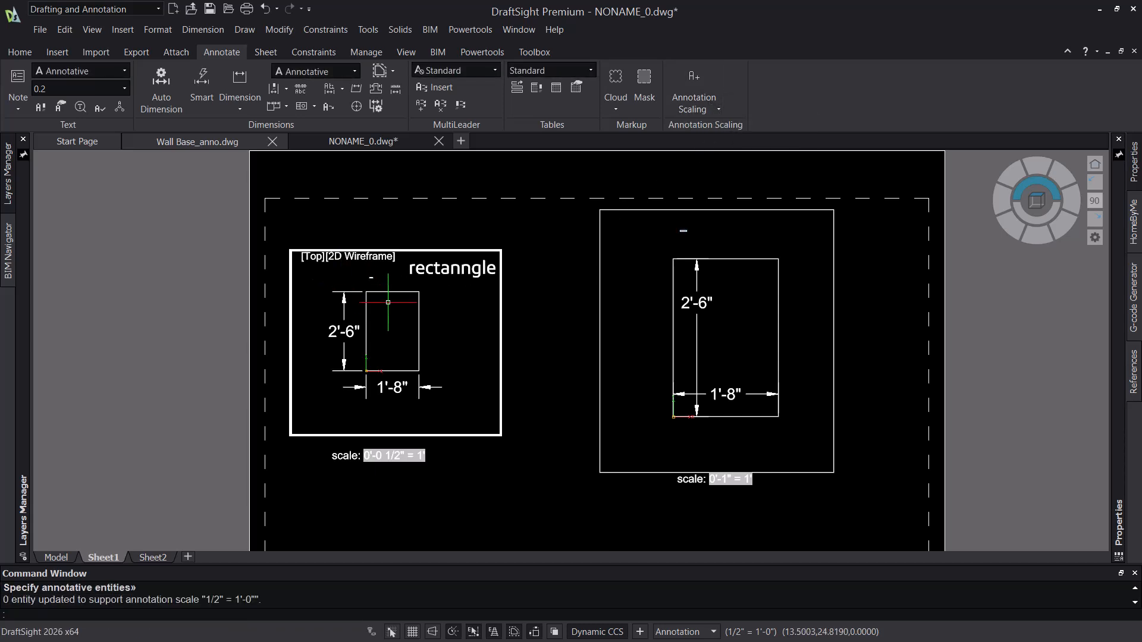
Step: Change the tiny "rectangular text" note above the rectangle to the Annotative text style and clear the selection
left_click(387, 272)
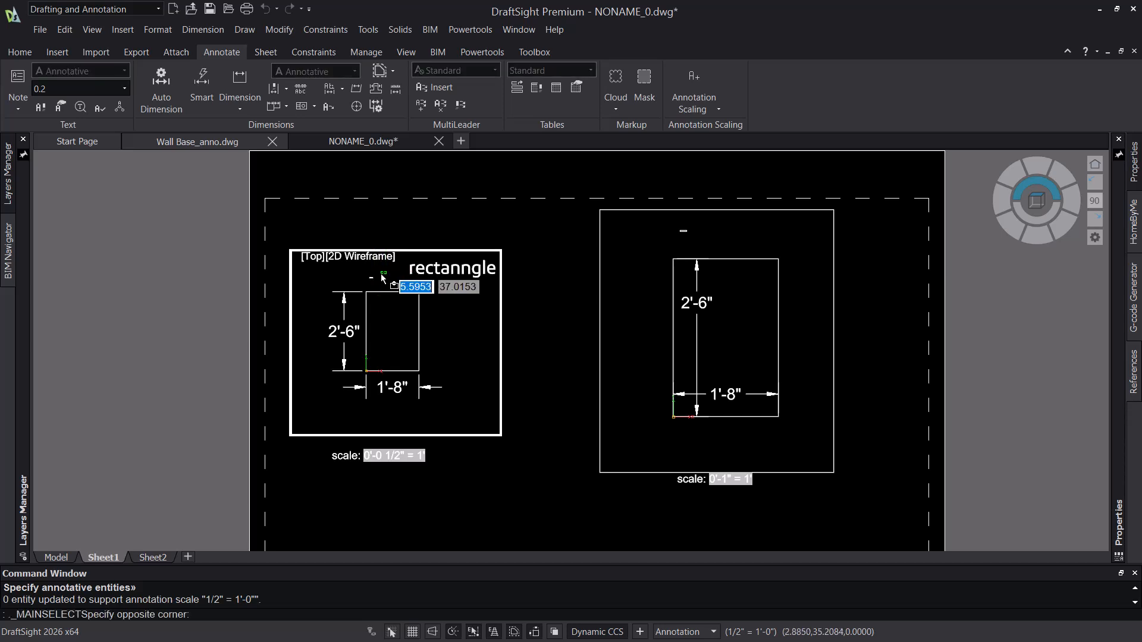
left_click(349, 290)
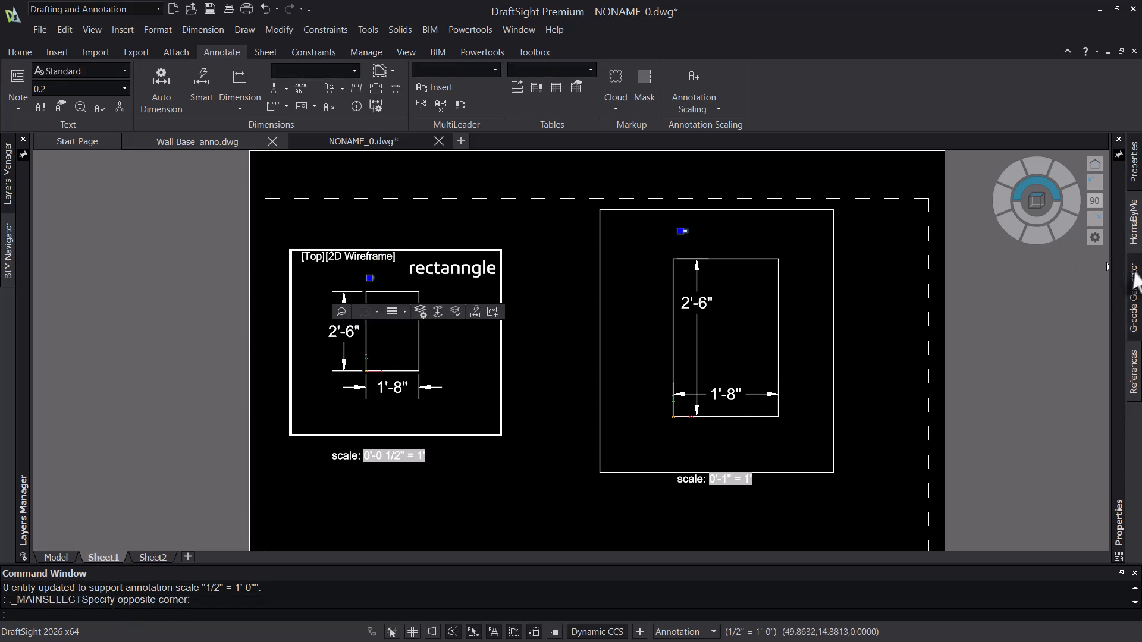
mouse_move(1121, 292)
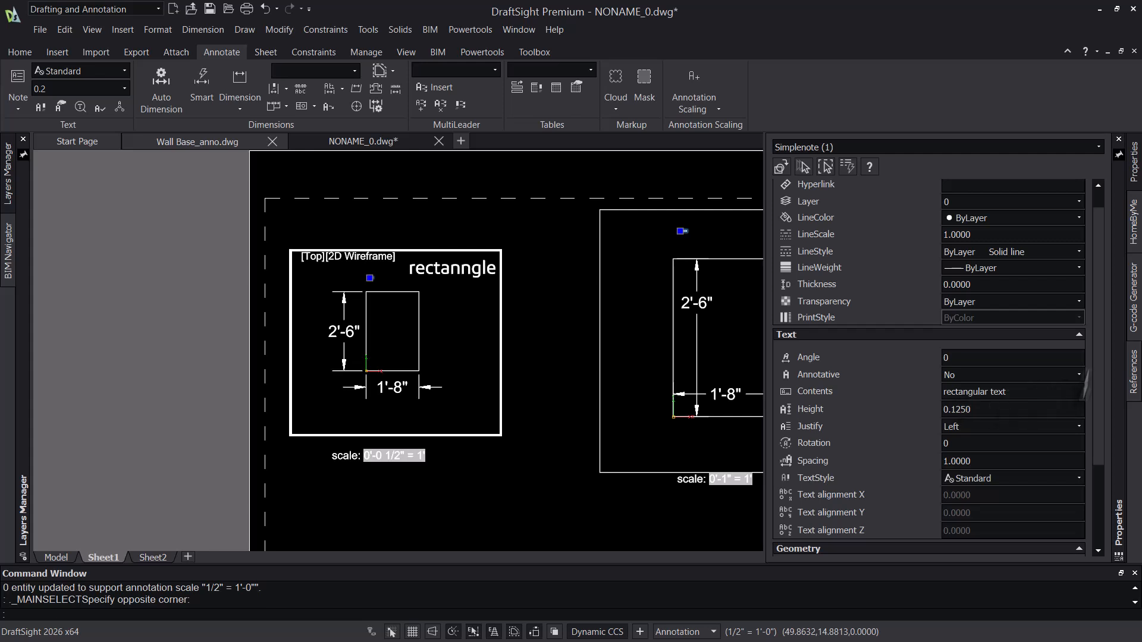
scroll(1097, 368, "down", 3)
scroll(1120, 416, "up", 3)
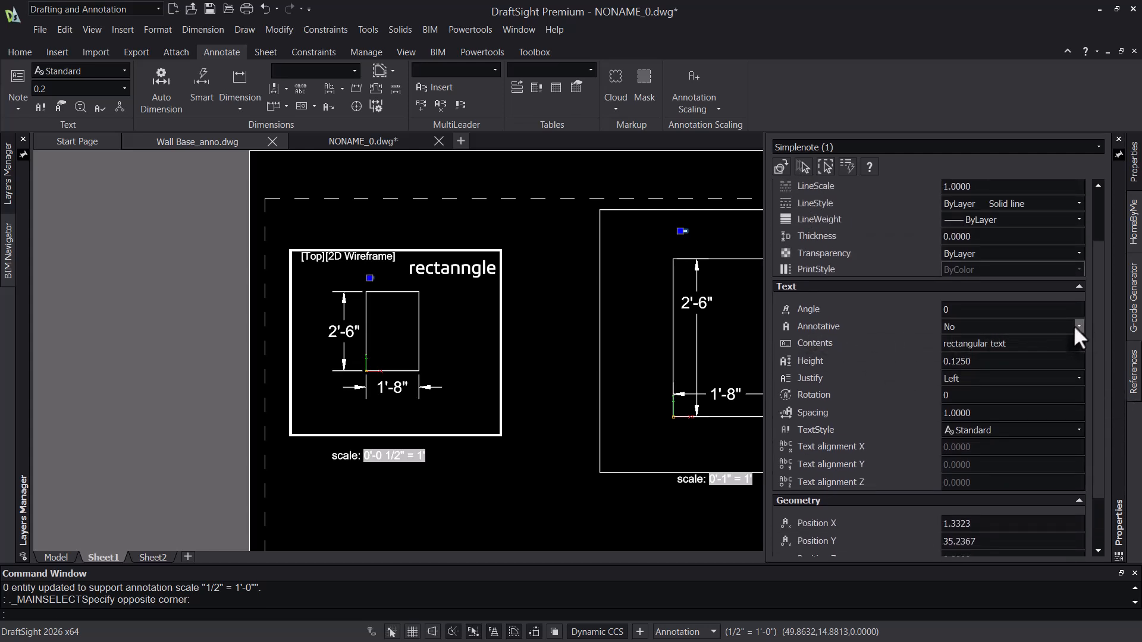
left_click(1079, 430)
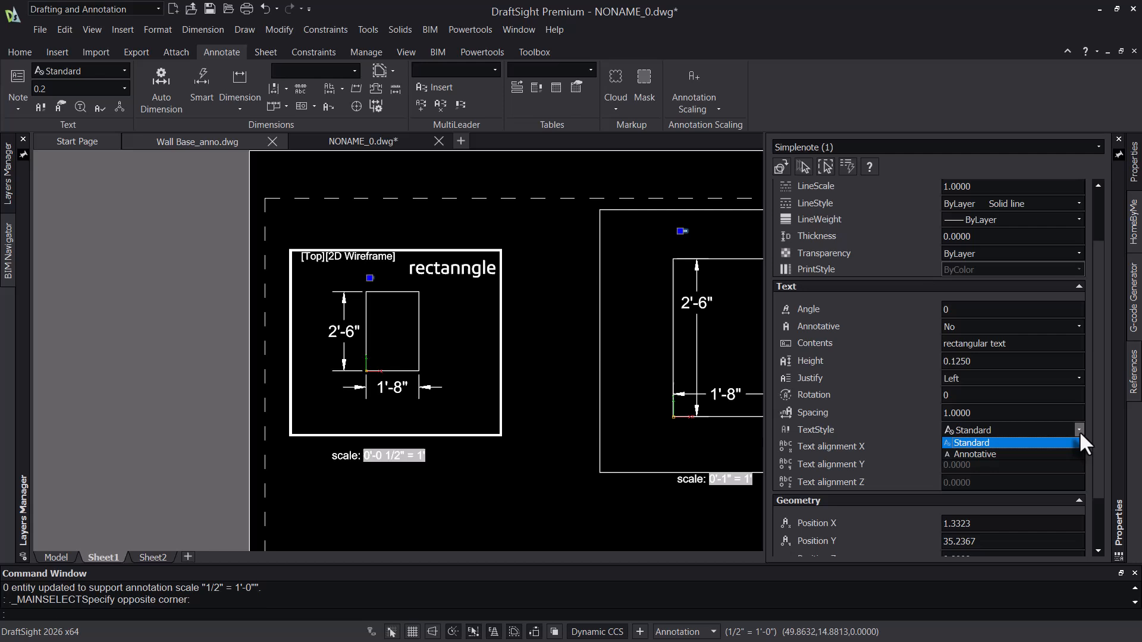
left_click(1011, 454)
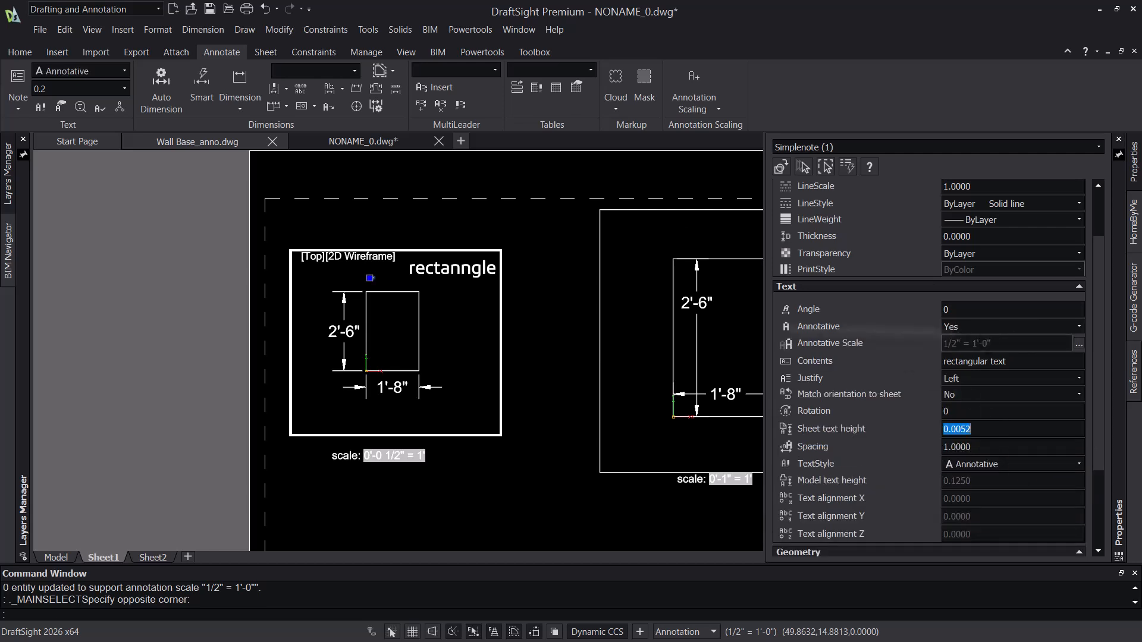
key("Escape")
key("Escape")
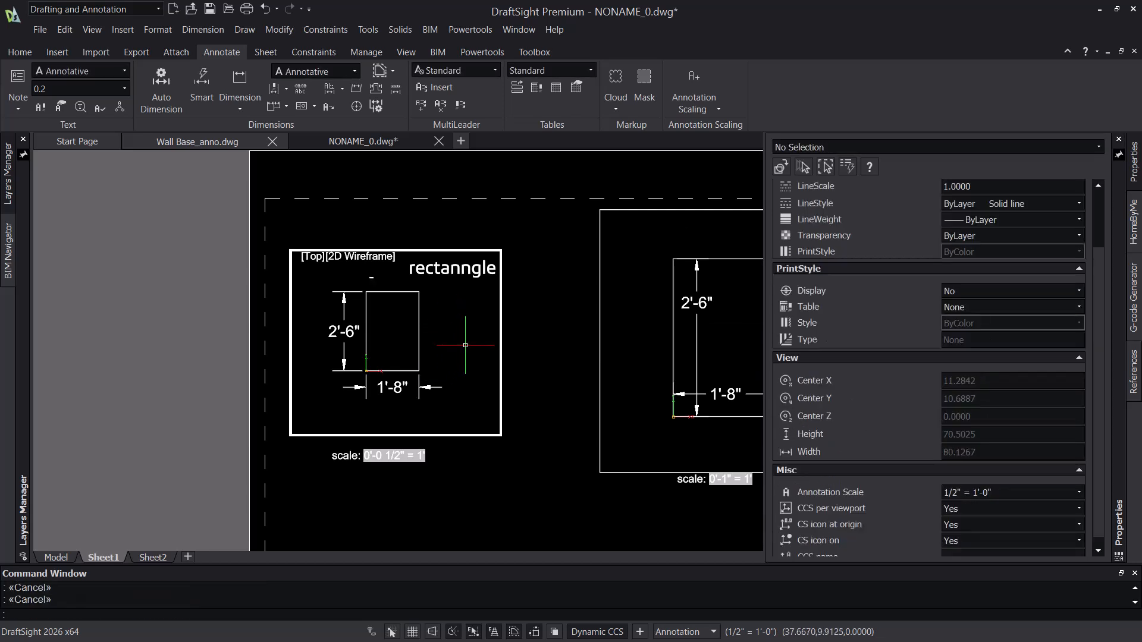
Step: Try to add the current annotation scale to the tiny text above the rectangle in the left viewport
left_click(684, 111)
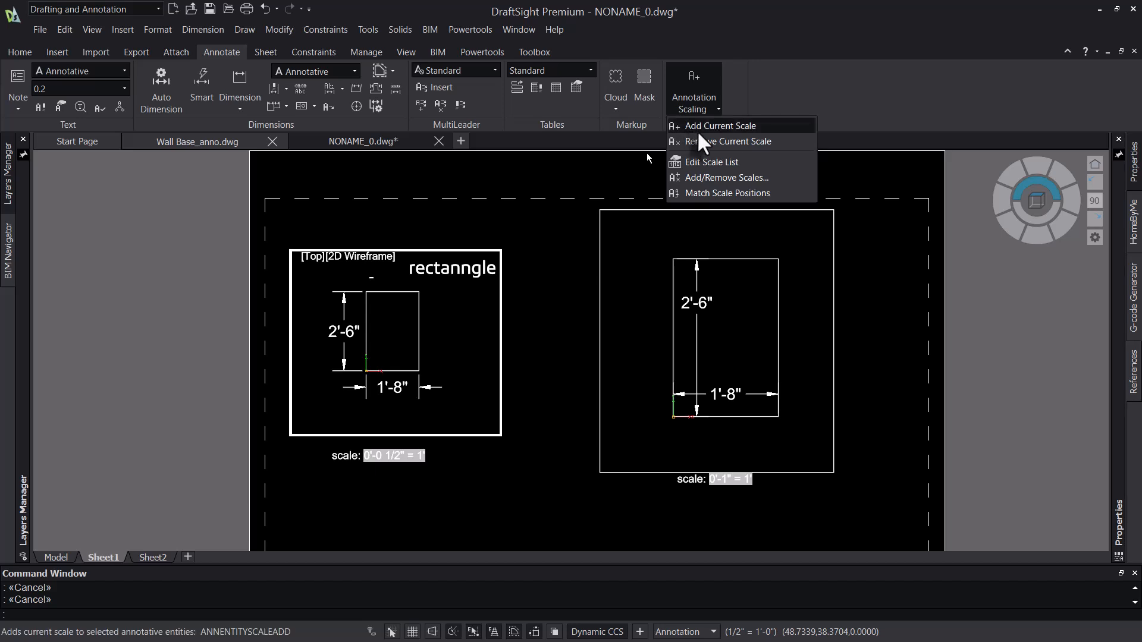
left_click(697, 128)
left_click(376, 284)
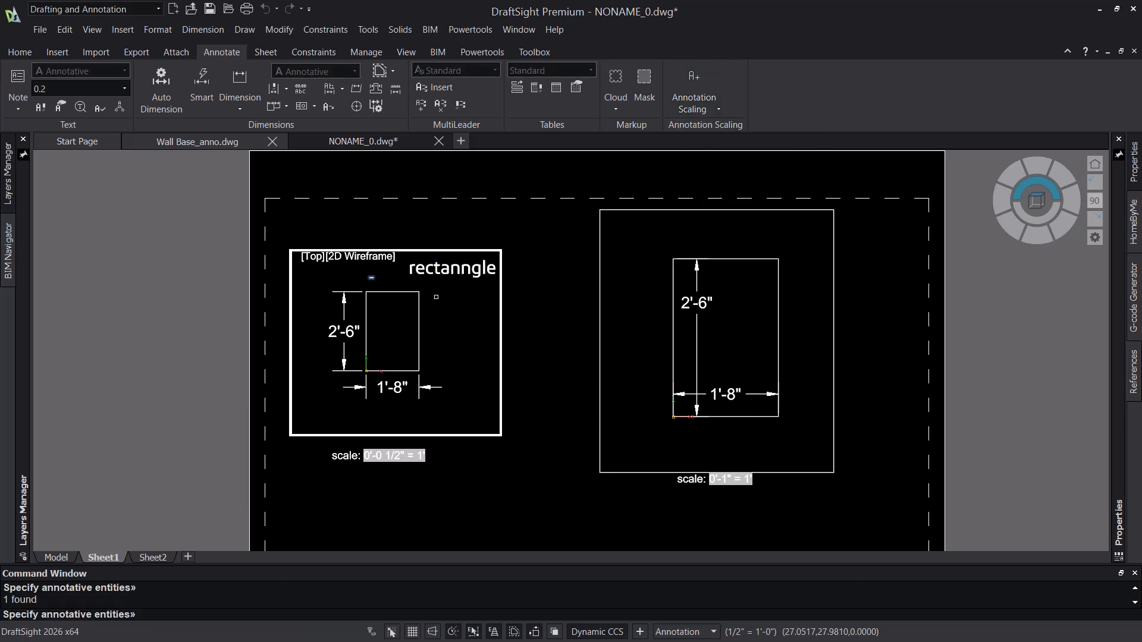
key("Return")
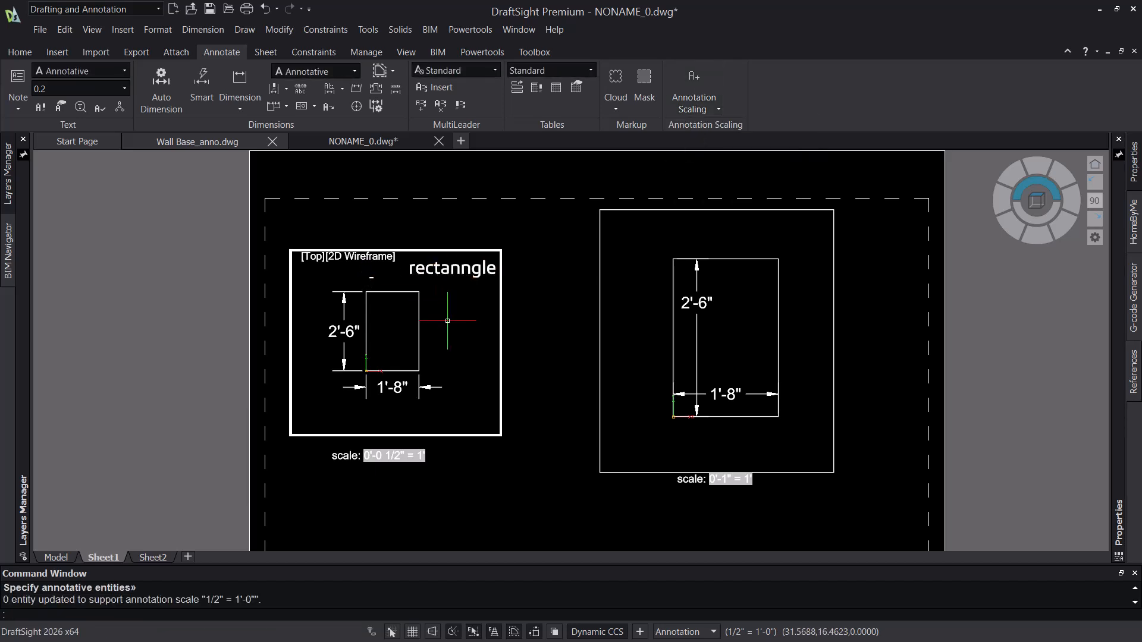
Step: Set the sheet text height of the tiny "rectangular text" note to 1/8 and clear the selection
left_click(379, 275)
left_click(355, 287)
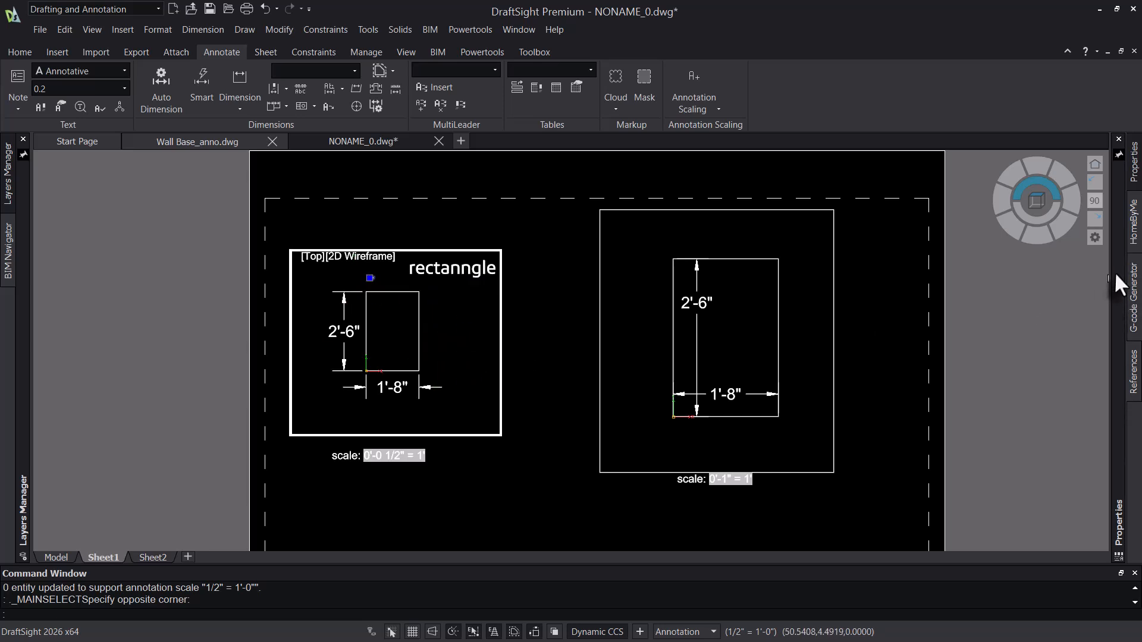
mouse_move(1115, 272)
scroll(1100, 330, "down", 2)
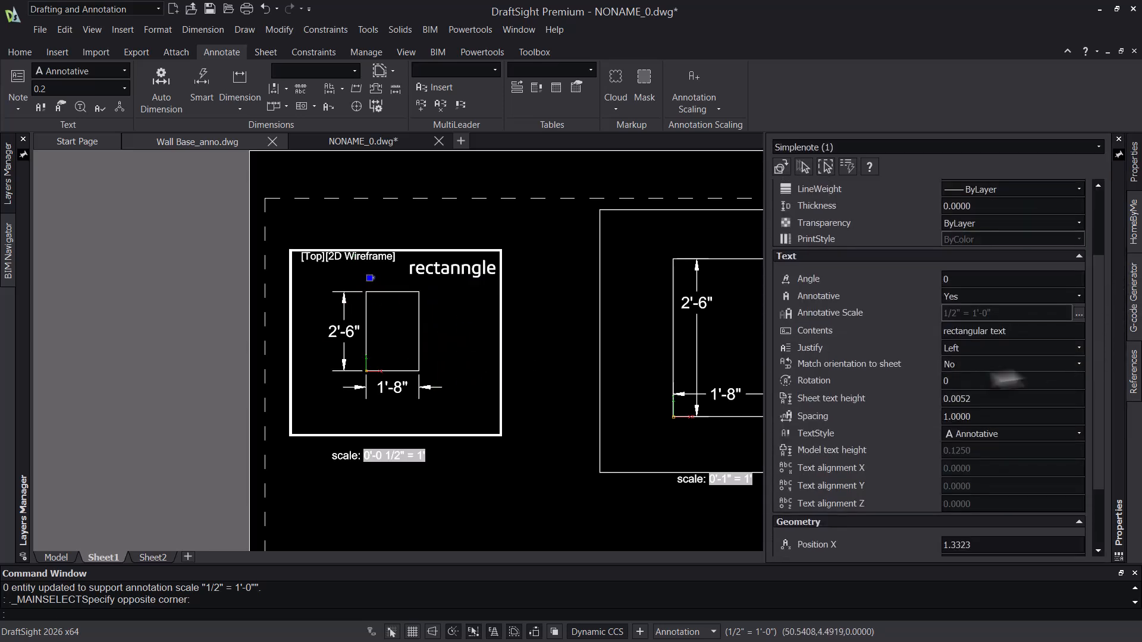
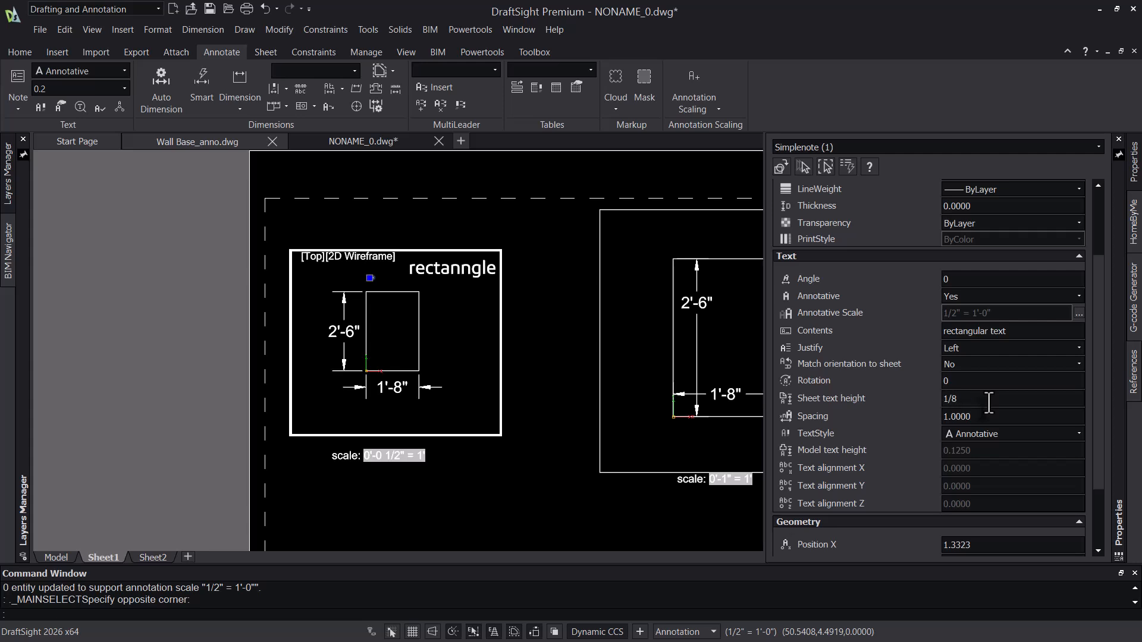
key("Tab")
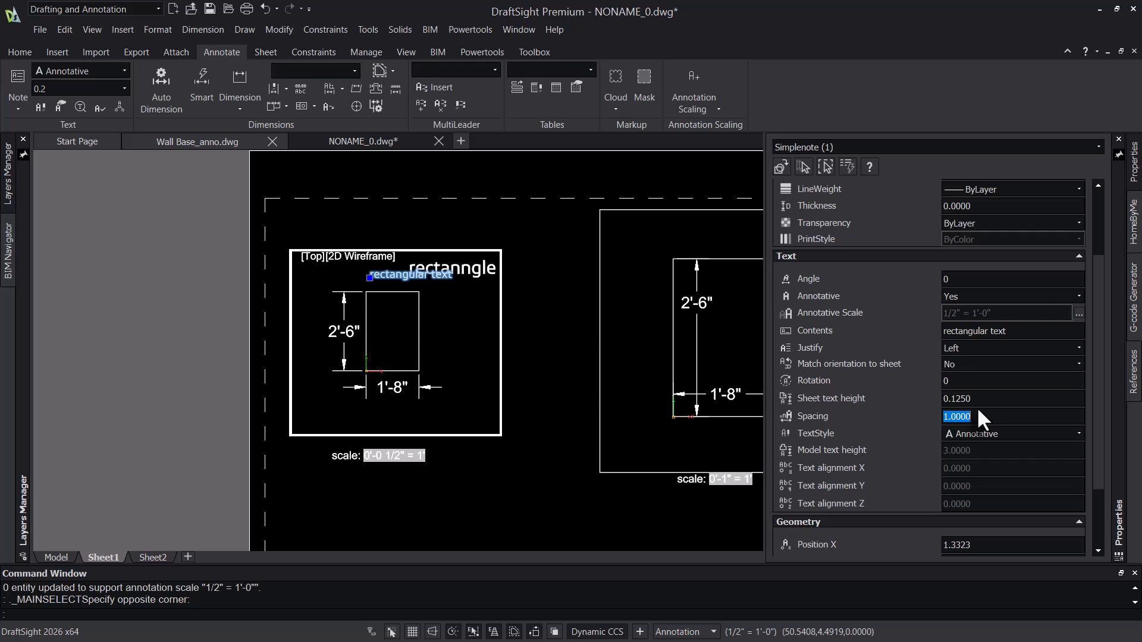
key("Escape")
Step: Set the sheet text height of the "rectanngle" note to 1/8 and clear the selection
left_click(475, 270)
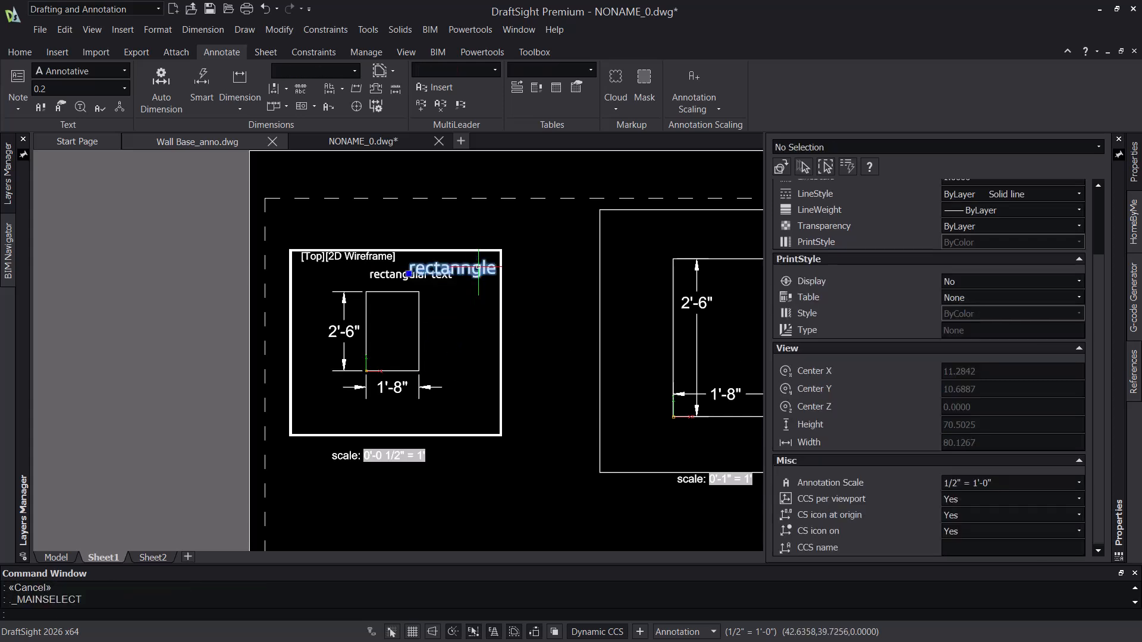
mouse_move(1118, 362)
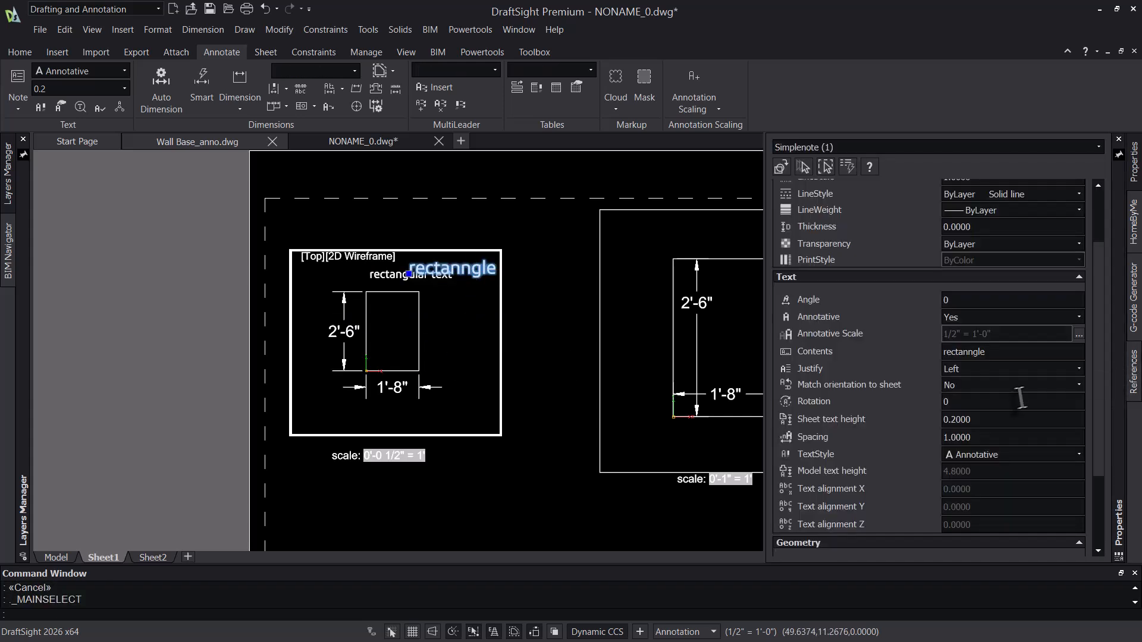
type("1/8")
key("Tab")
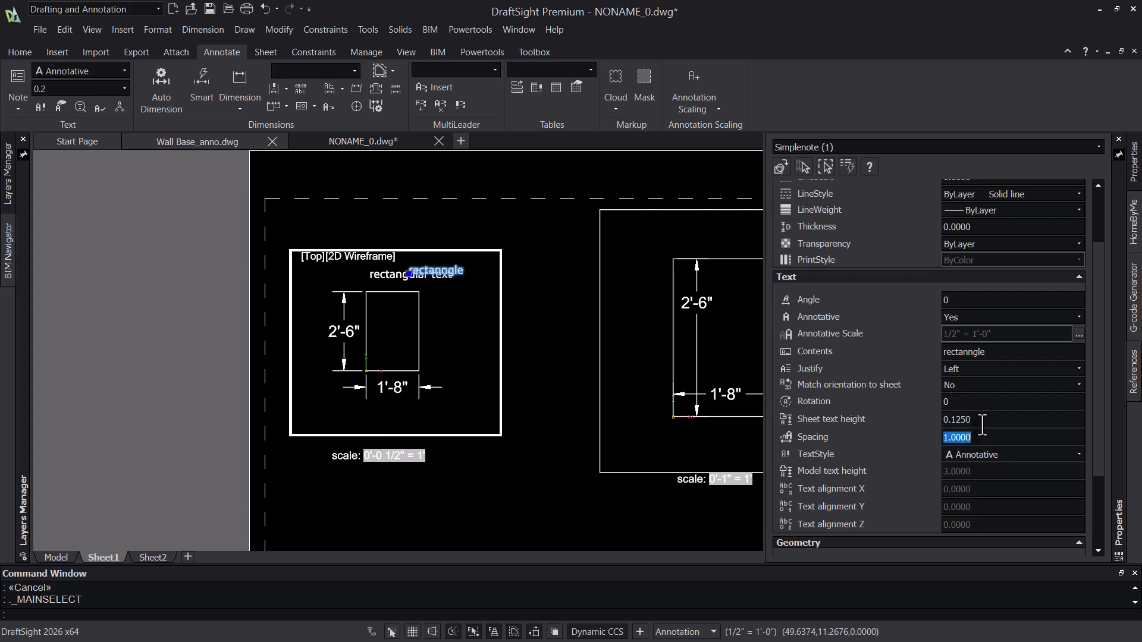
key("Escape")
Step: Move the "rectanngle" note slightly up and to the right, clear of the "rectangular text" note
type("m")
key("Return")
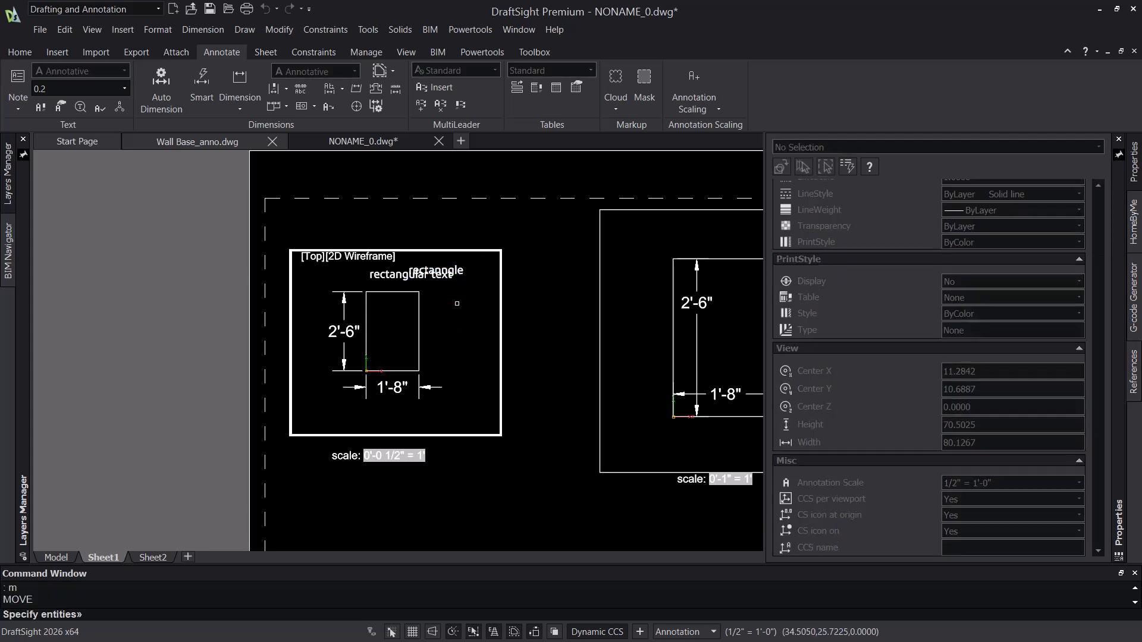
left_click(456, 277)
key("Return")
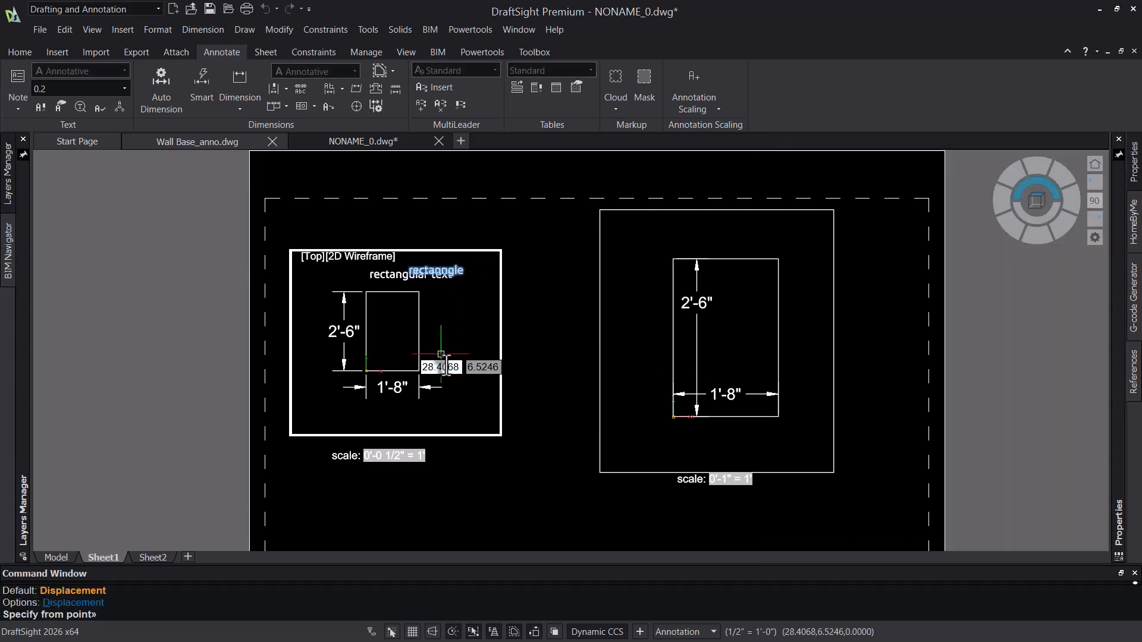
left_click(449, 337)
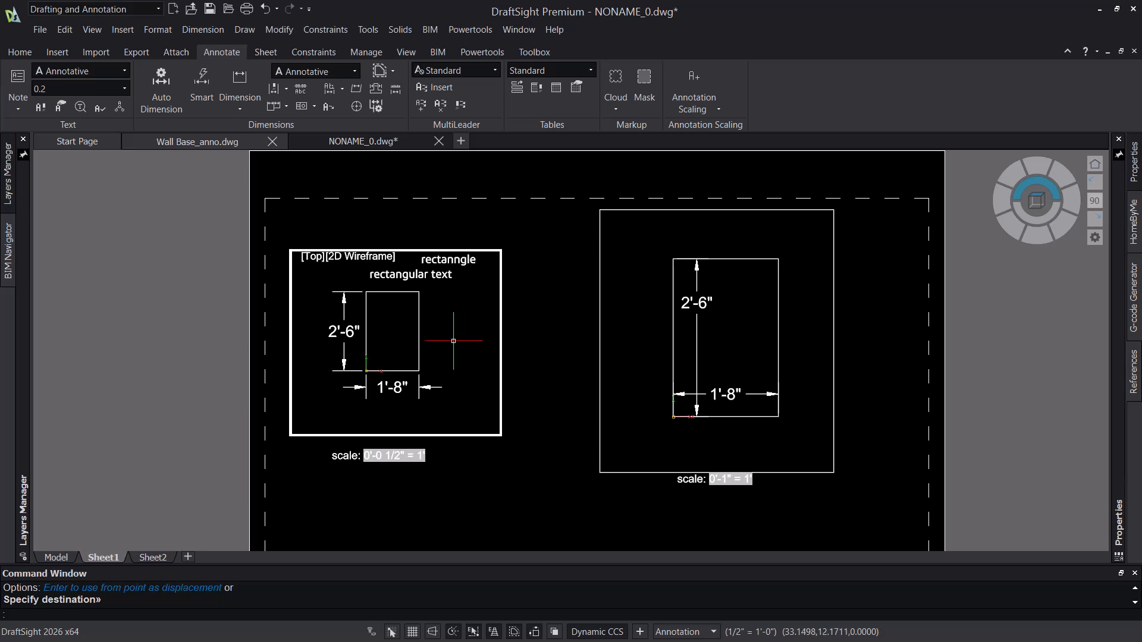
Step: Try sheet text heights of 0.25 and 4 on the "rectangular text" note
left_click(457, 278)
left_click(442, 274)
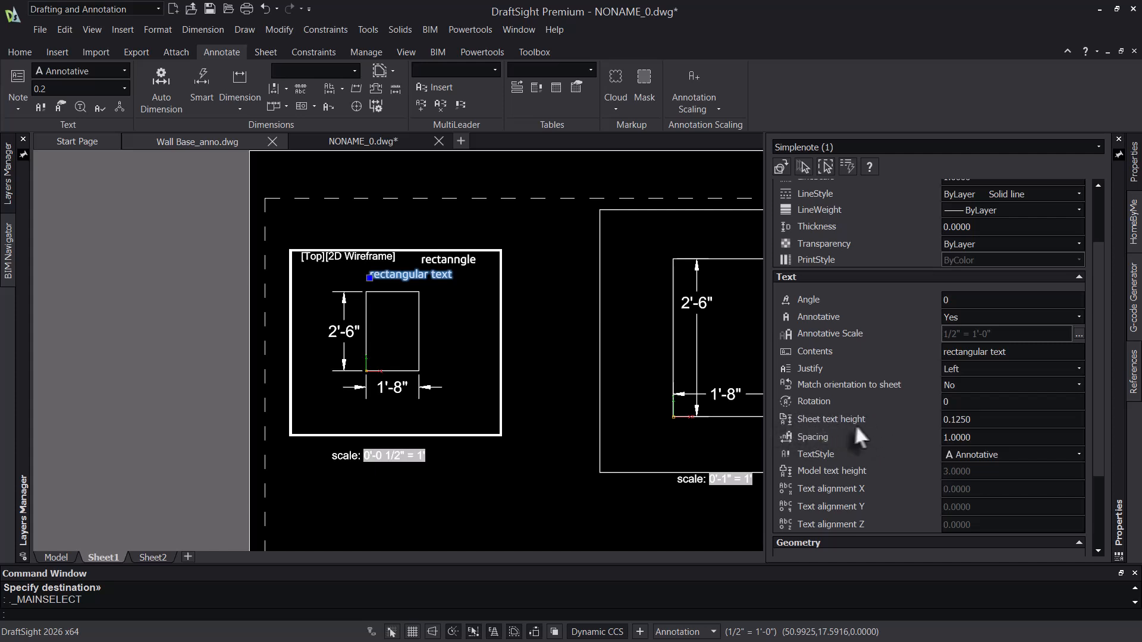
left_click(995, 420)
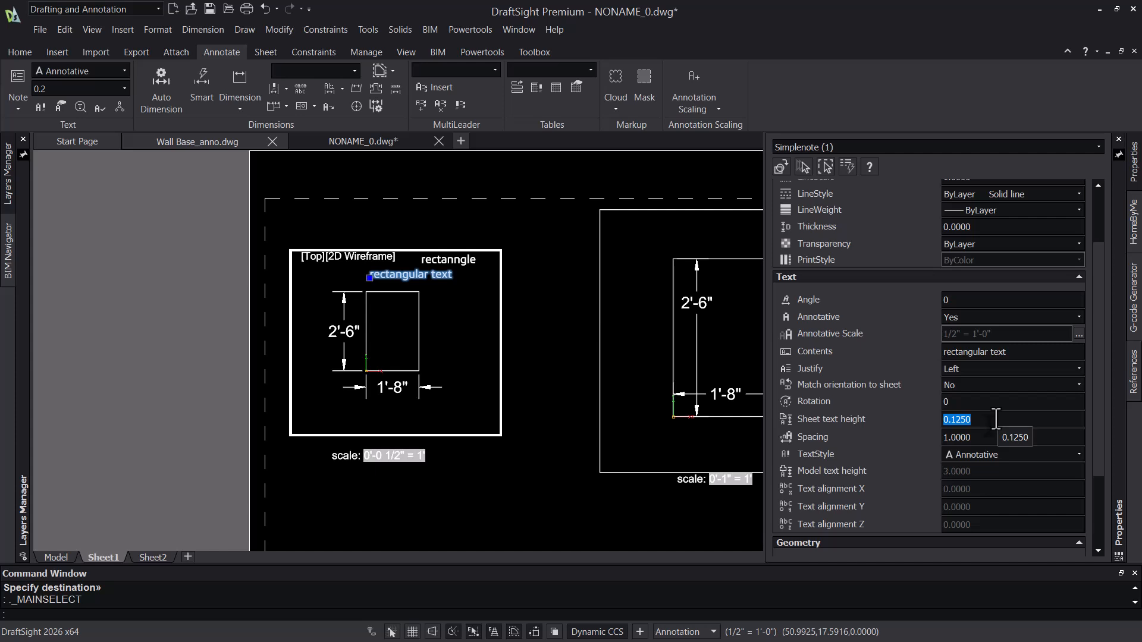
type("0.25")
key("Tab")
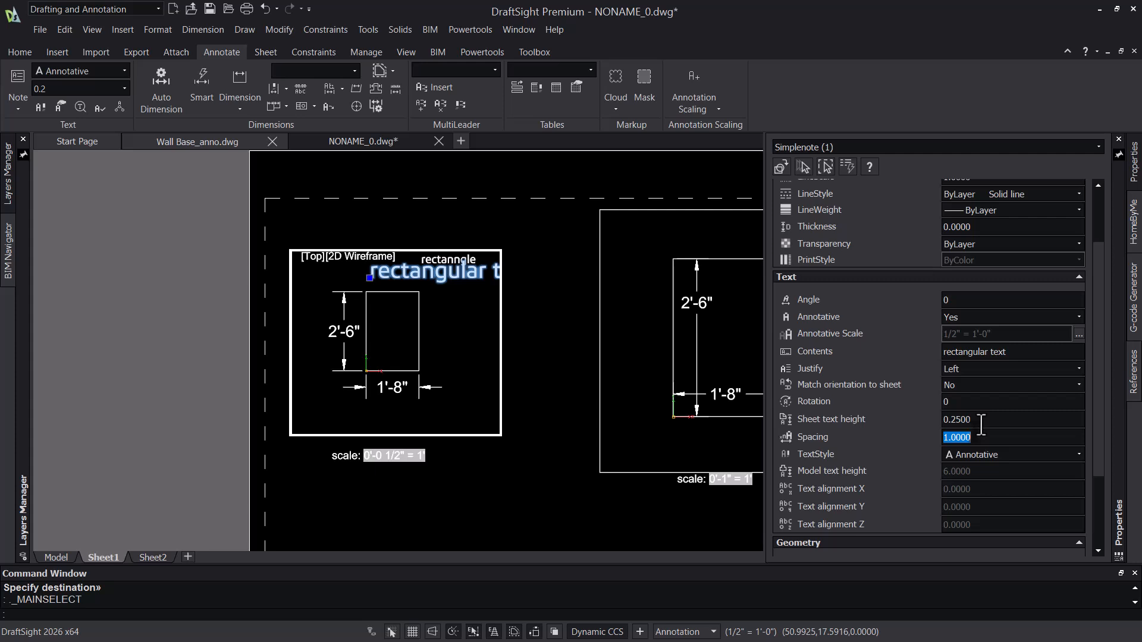
type("4")
key("Tab")
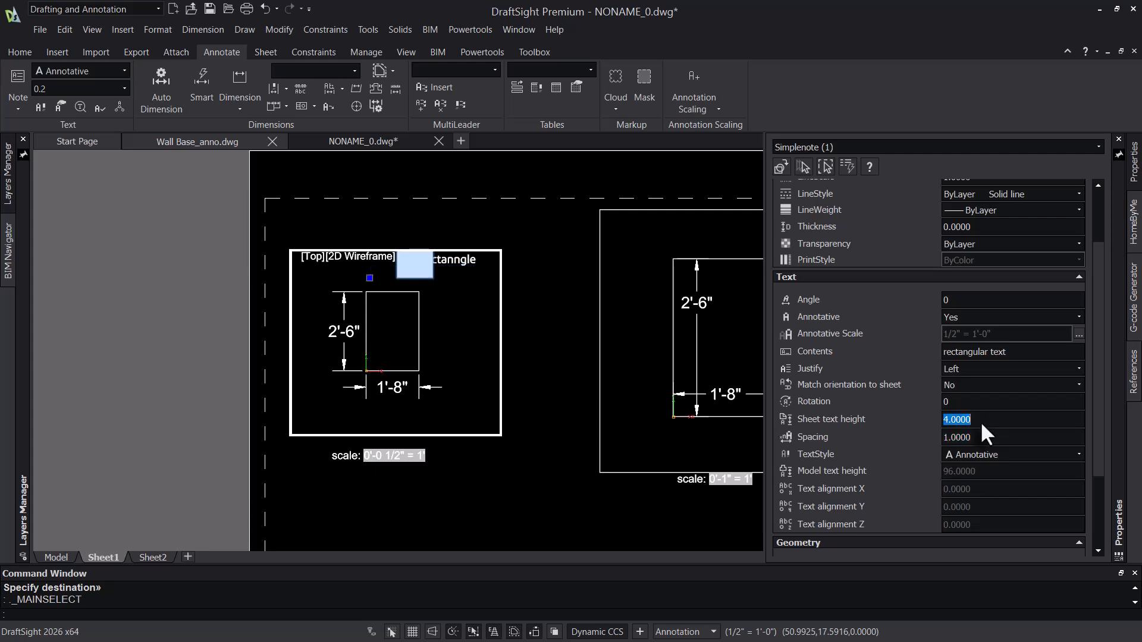
Step: Set the sheet text height of the "rectangular text" note to 1/8 and leave the left viewport
left_click(981, 423)
type("1/8")
key("Tab")
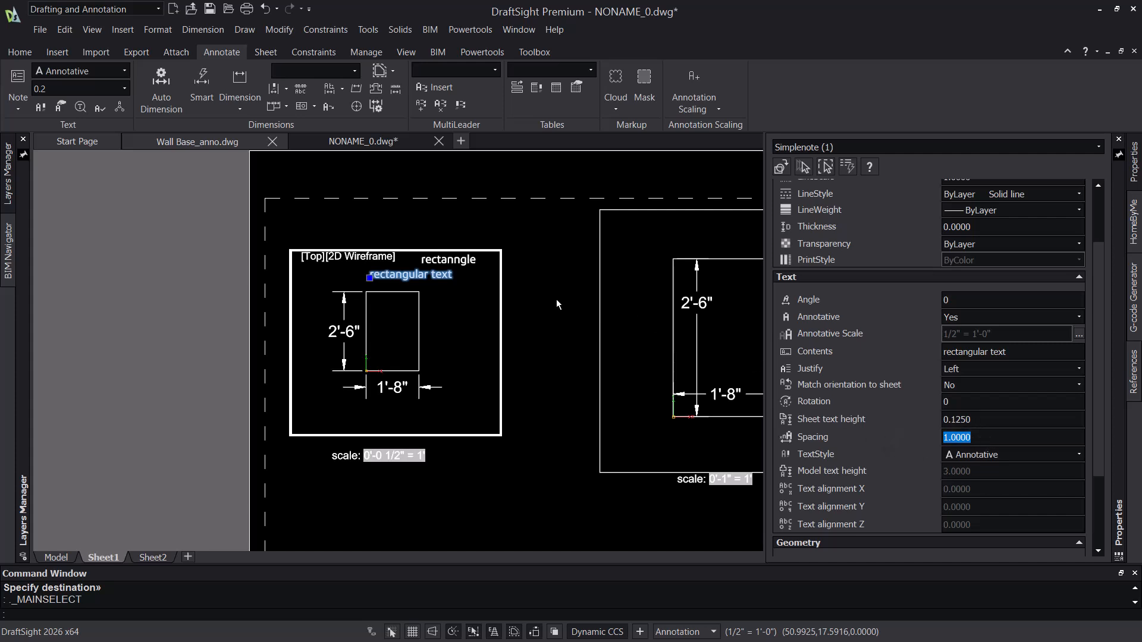
double_click(538, 329)
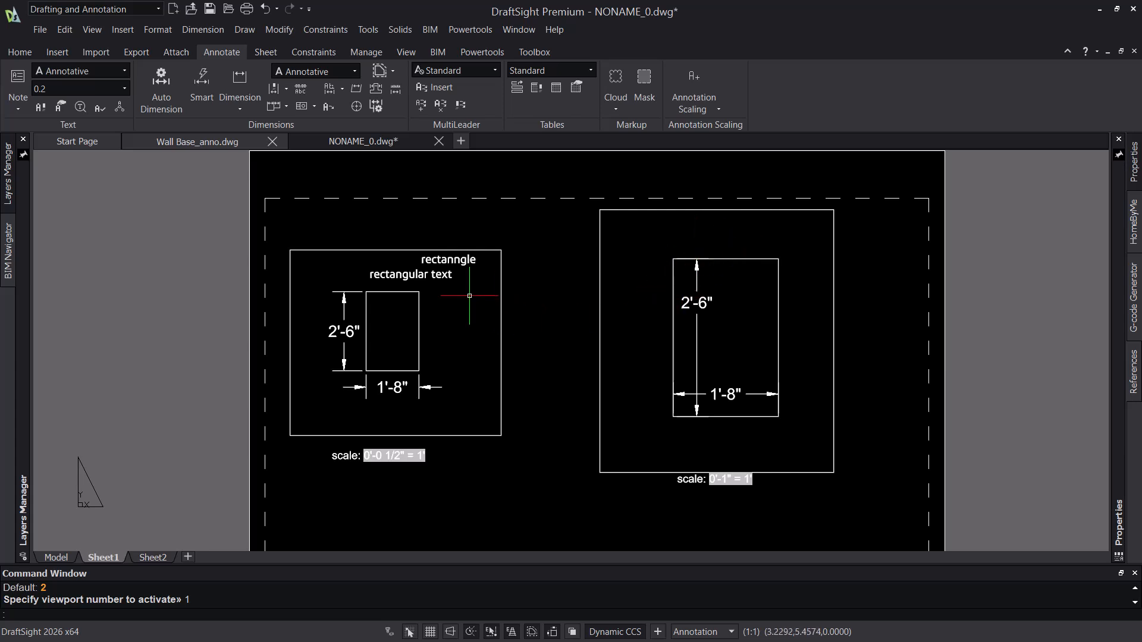
Step: Activate the left viewport and add the 1" = 1'-0" annotation scale to both text notes above the rectangle
double_click(469, 349)
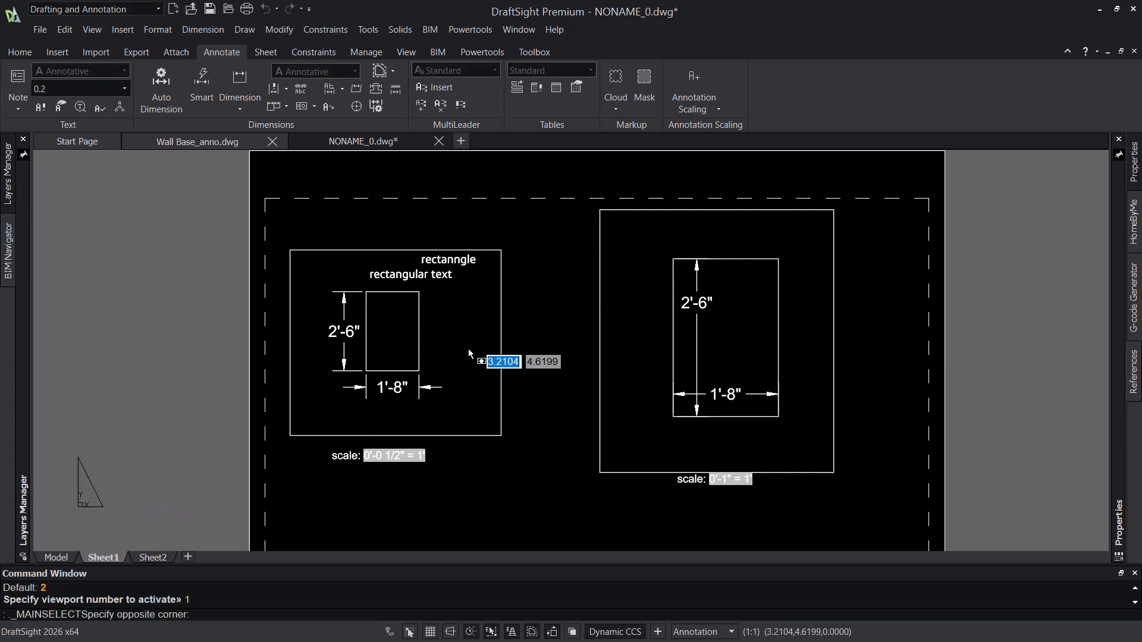
left_click(467, 290)
left_click(416, 258)
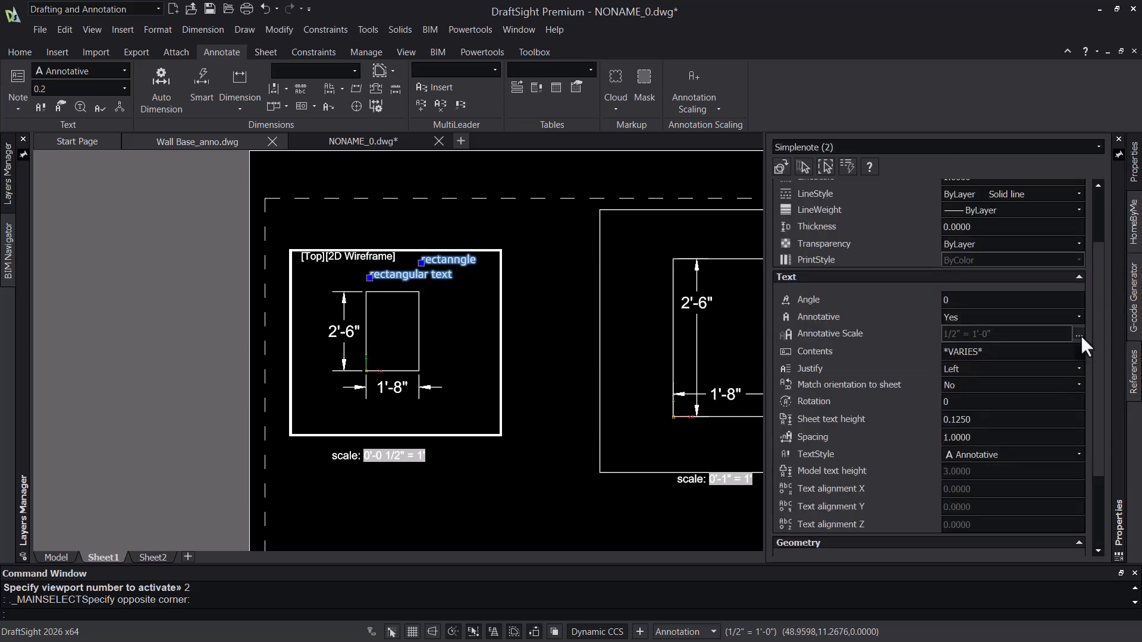
left_click(1078, 334)
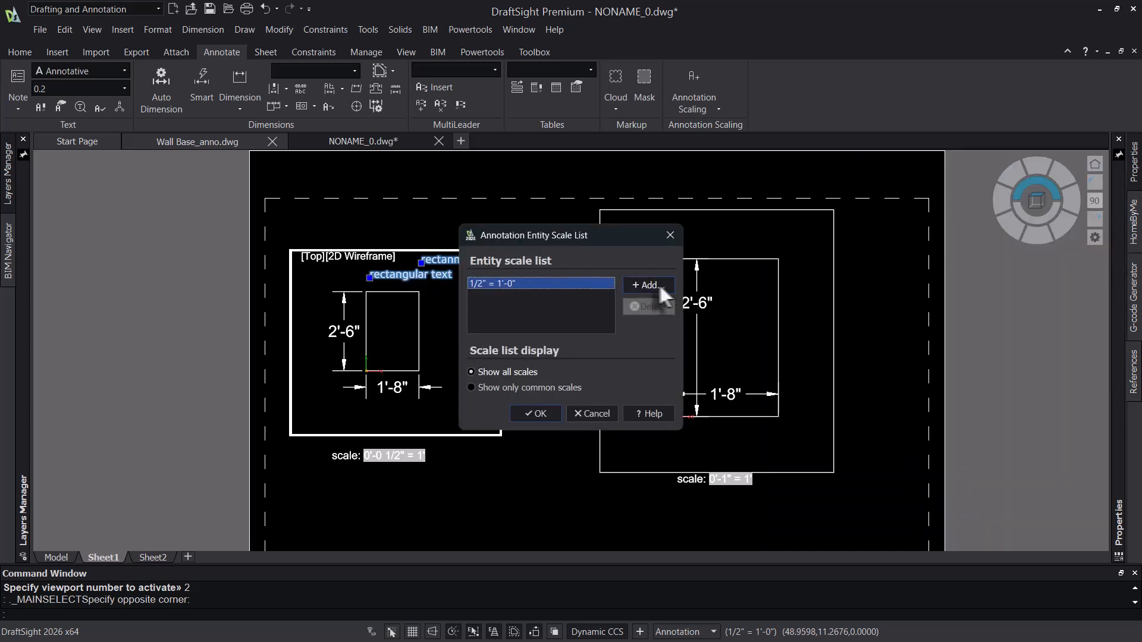
left_click(655, 286)
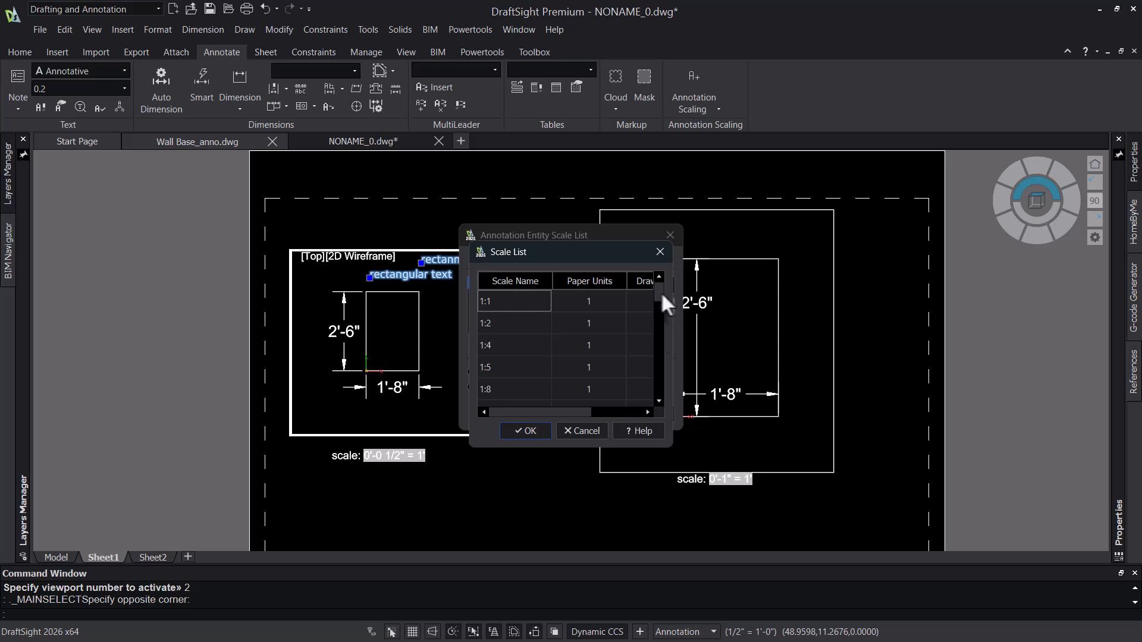
left_click_drag(660, 294, 659, 378)
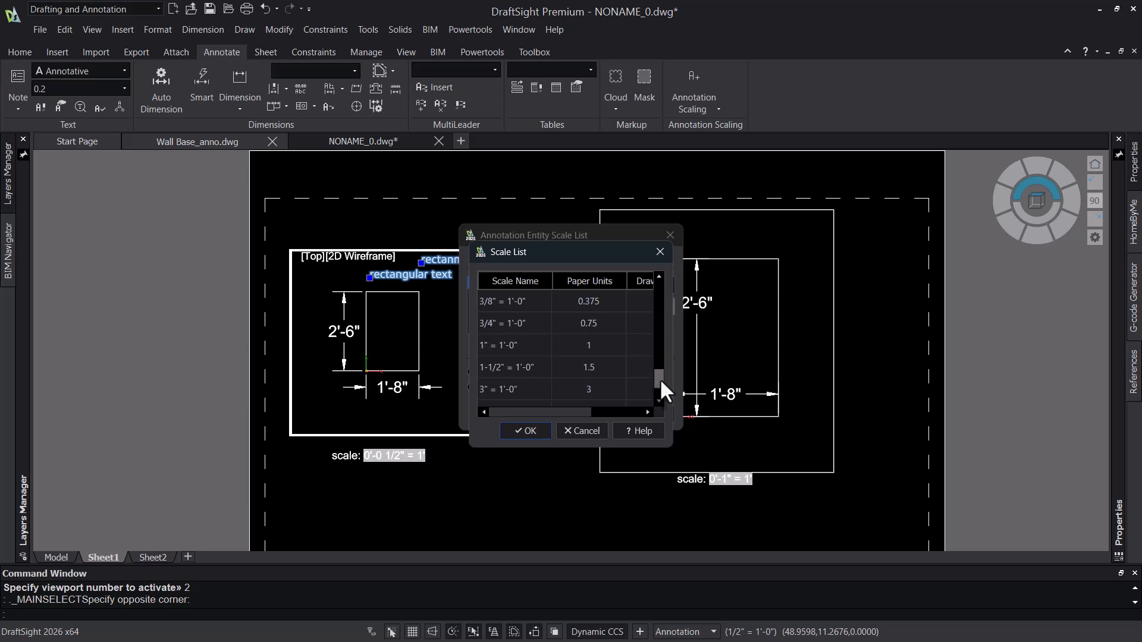
left_click(502, 345)
left_click(526, 431)
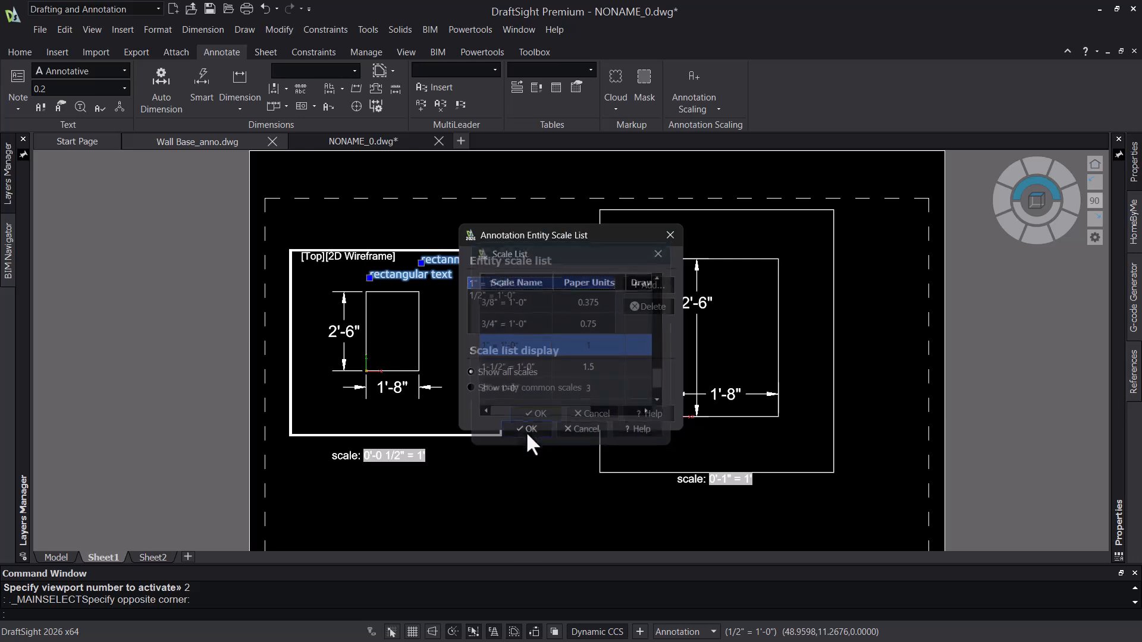
left_click(541, 411)
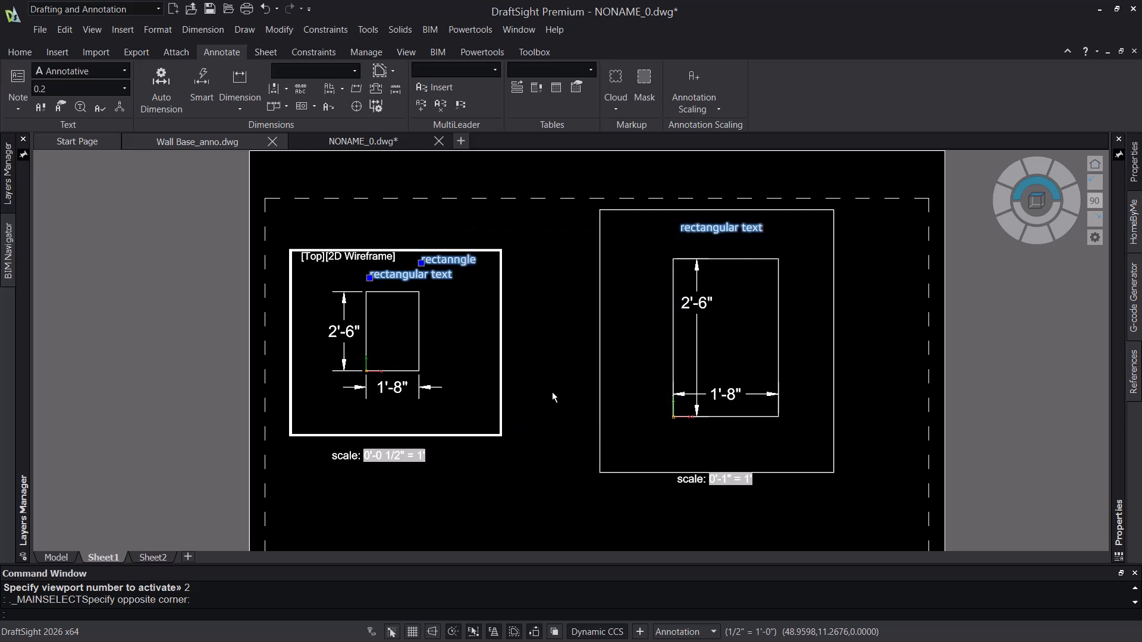
Step: Return to the sheet and enlarge the right viewport by stretching its upper-right corner outward, clearing the selection
double_click(580, 323)
left_click(843, 202)
left_click(830, 216)
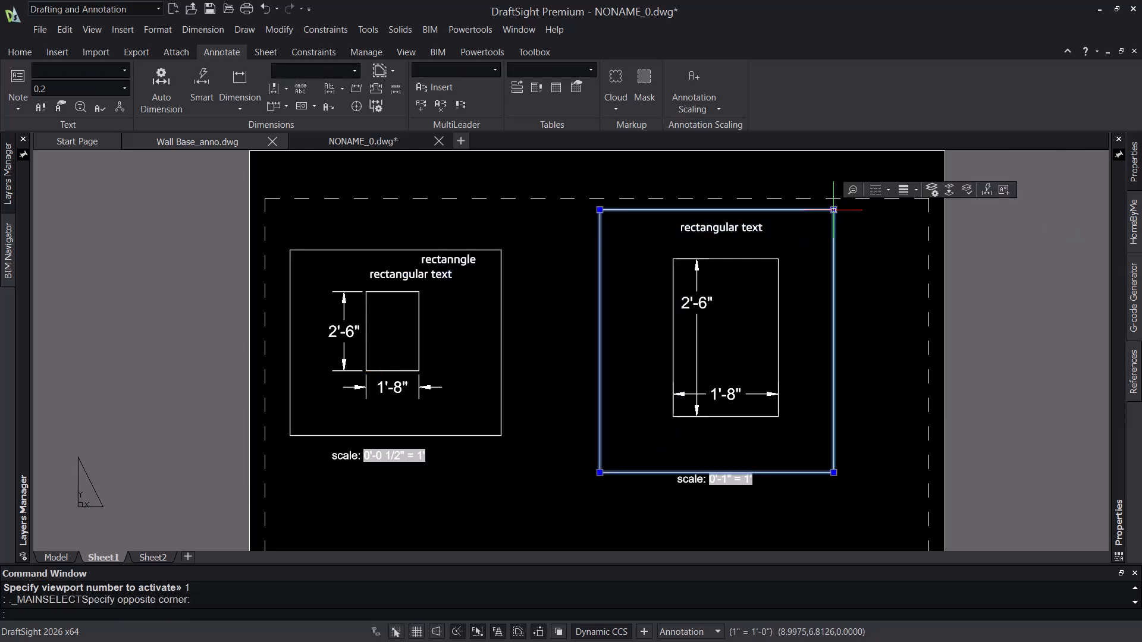
left_click(834, 210)
left_click(870, 181)
key("Escape")
key("Escape")
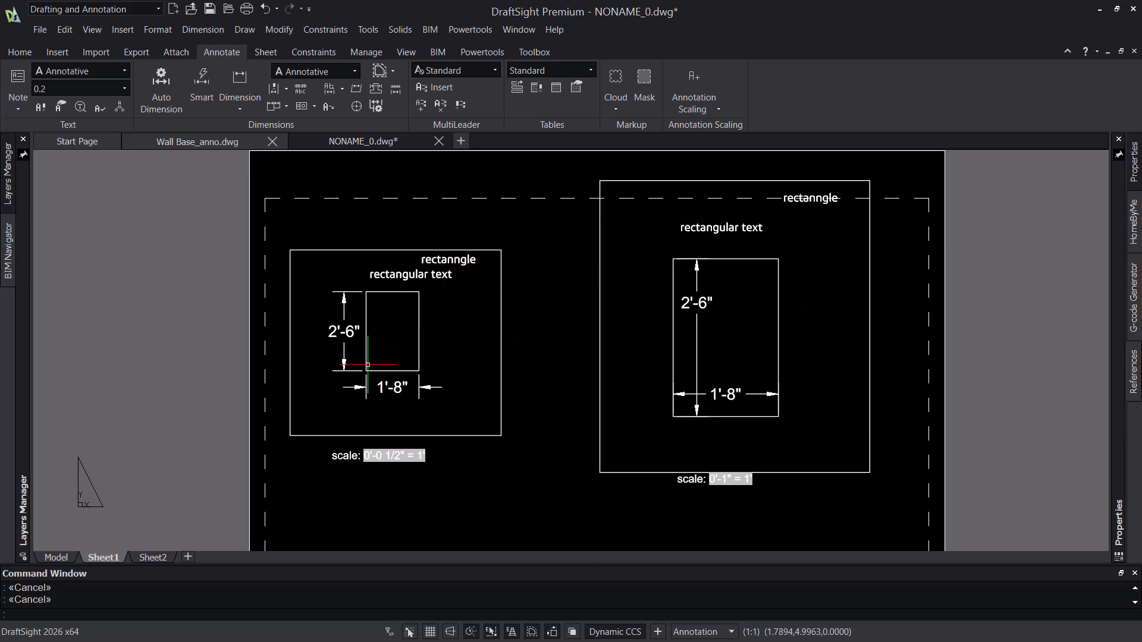
Step: Set the text height of the Annotative dimension style to 1/8 and close the style manager
left_click(276, 84)
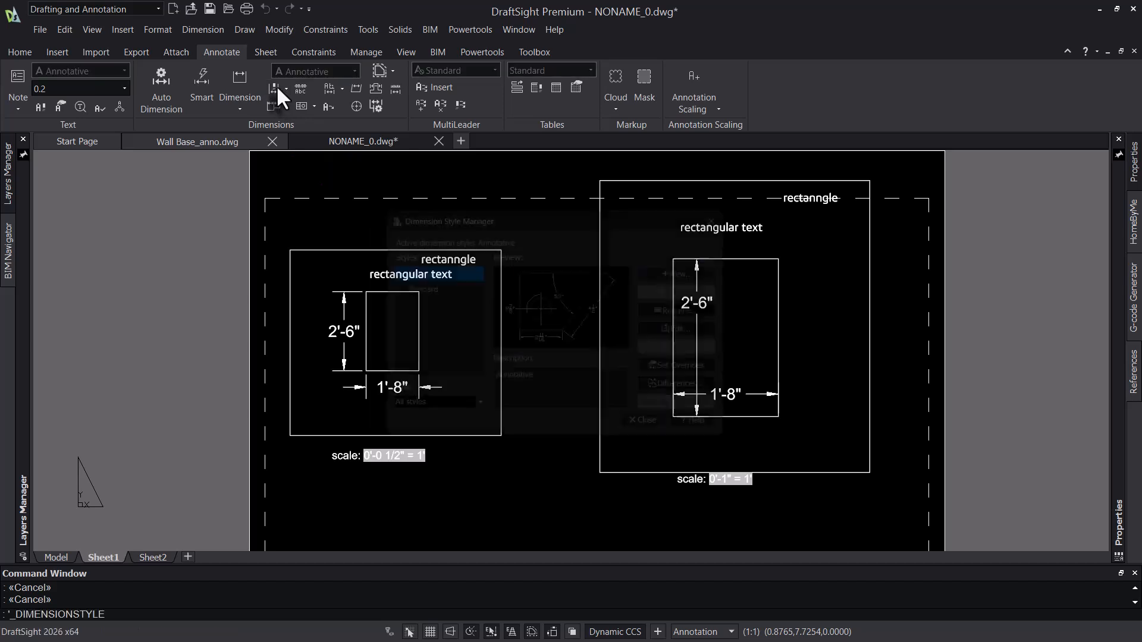
left_click(690, 330)
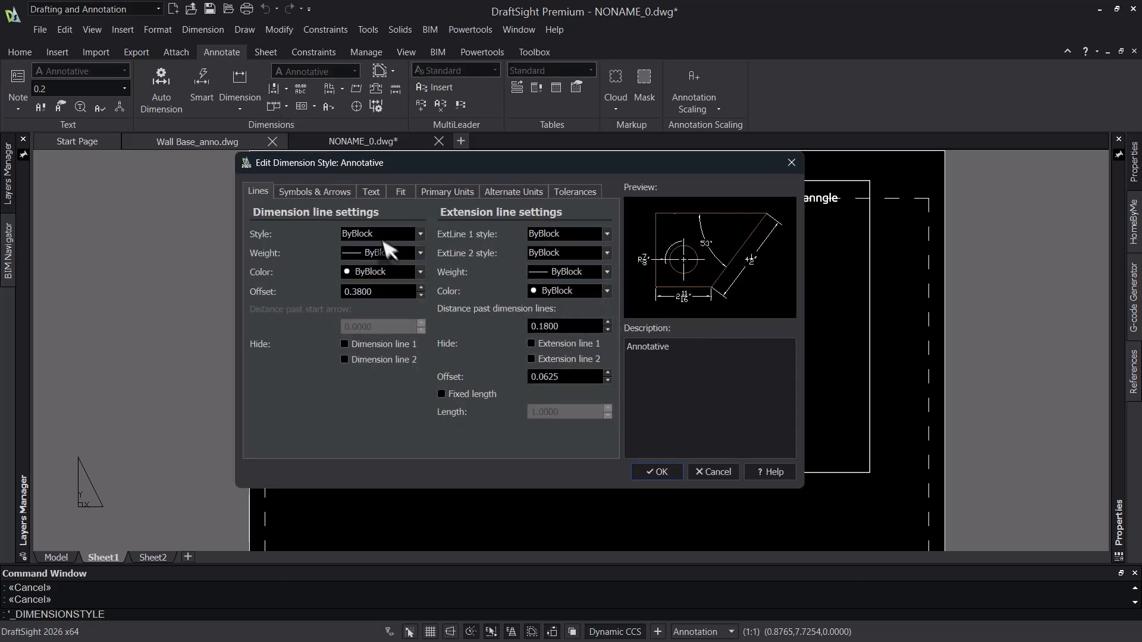
left_click(370, 191)
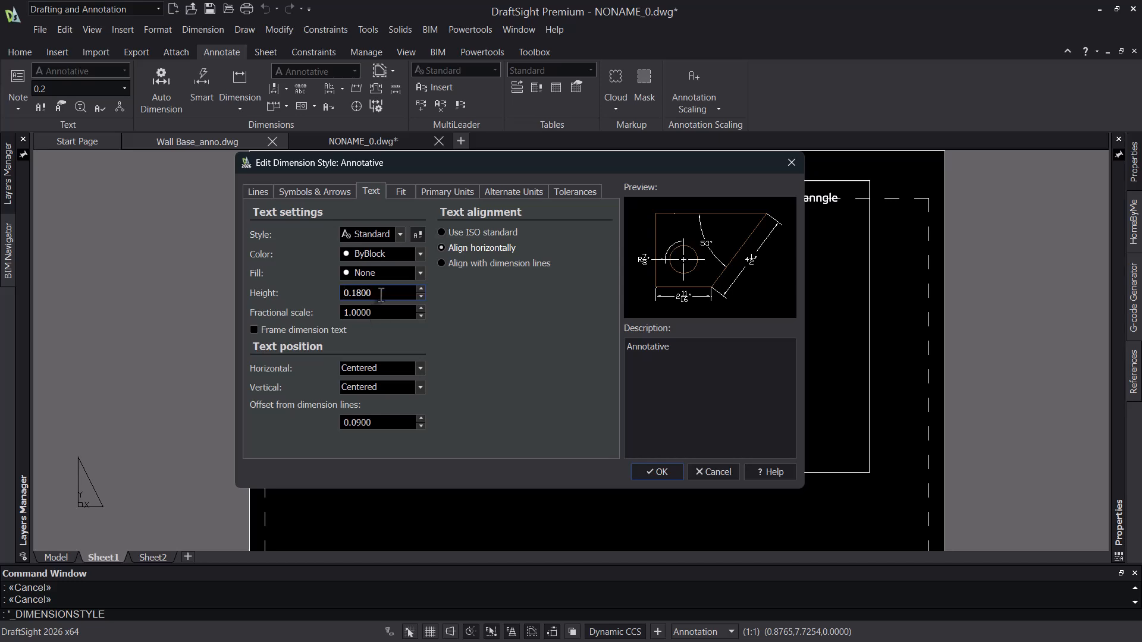
double_click(374, 293)
type("1/8")
key("Return")
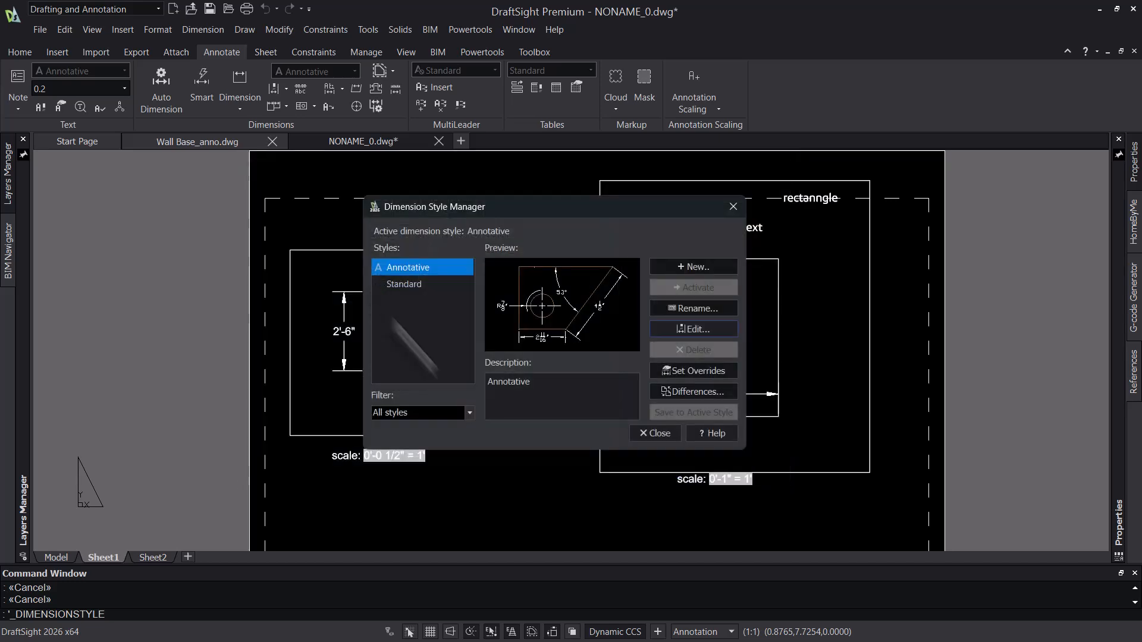
left_click(656, 435)
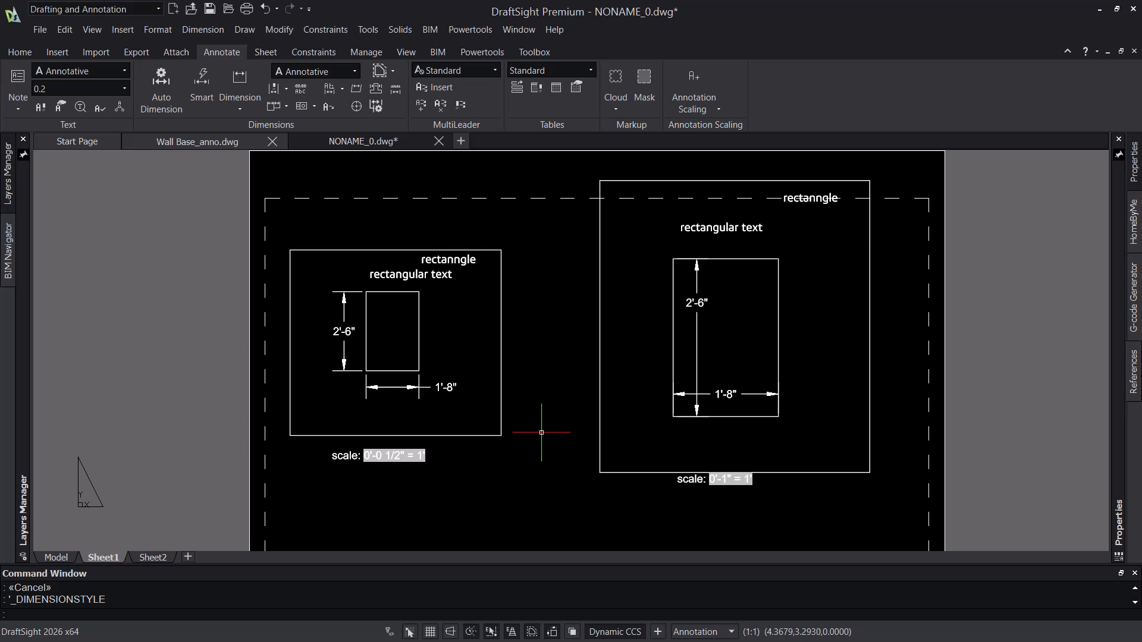
Step: Activate the left viewport and fill the rectangle with an annotative ANSI31 hatch
left_click(523, 470)
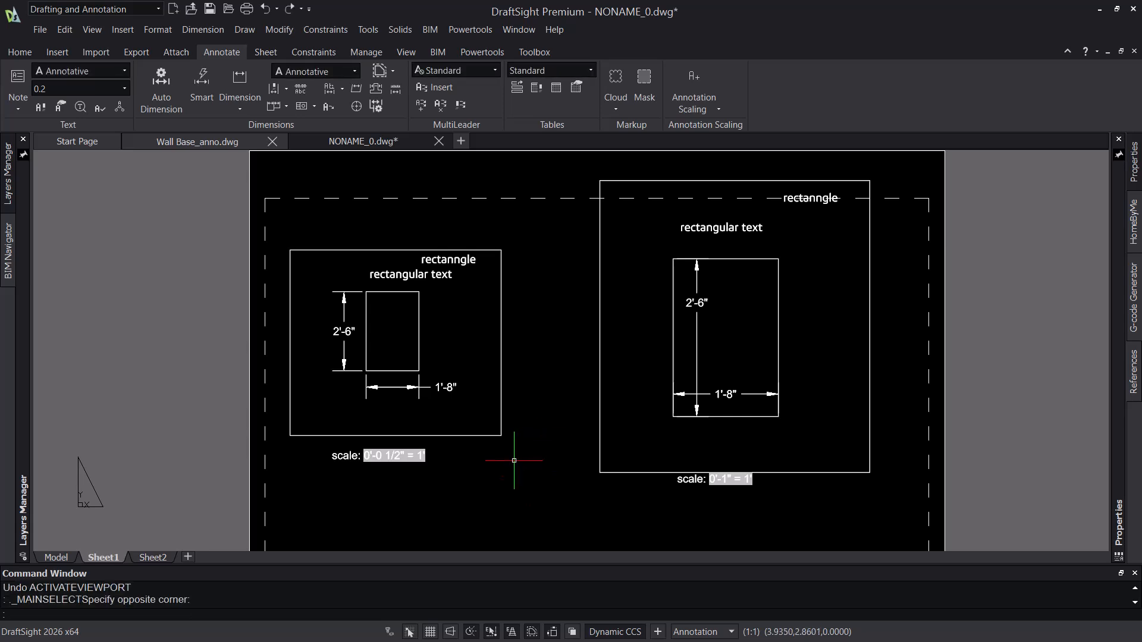
double_click(469, 404)
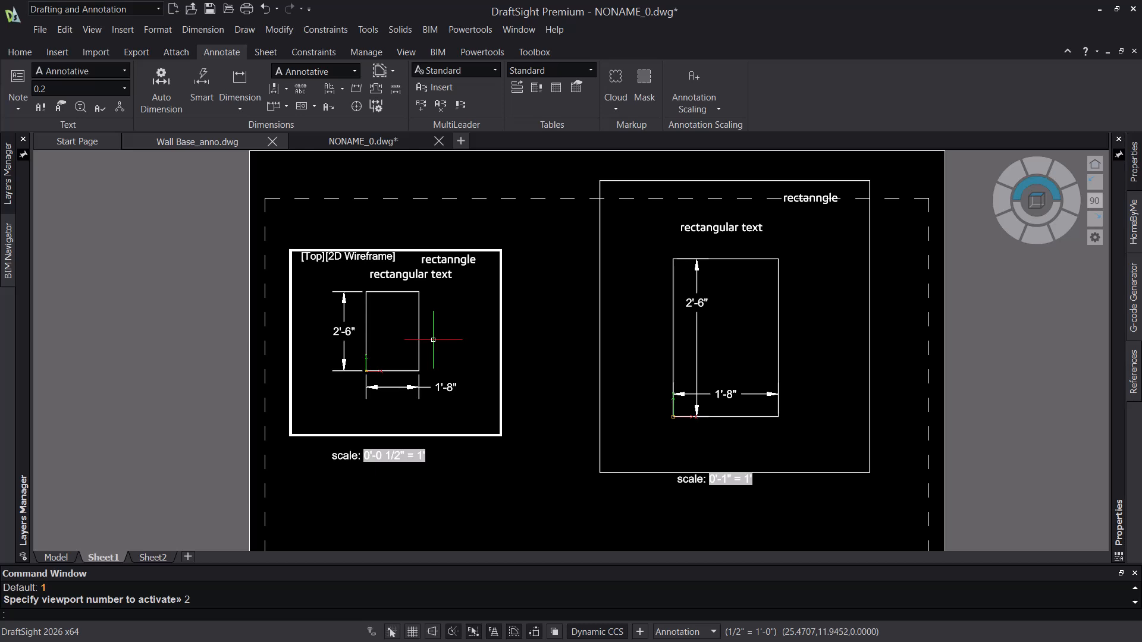
left_click(19, 52)
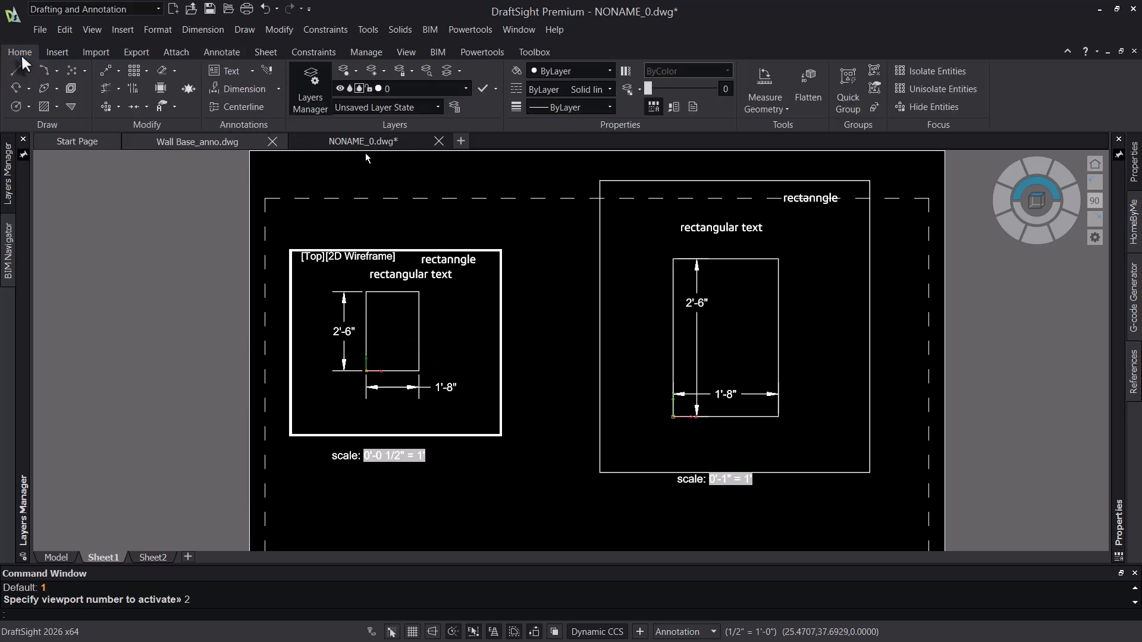
left_click(57, 107)
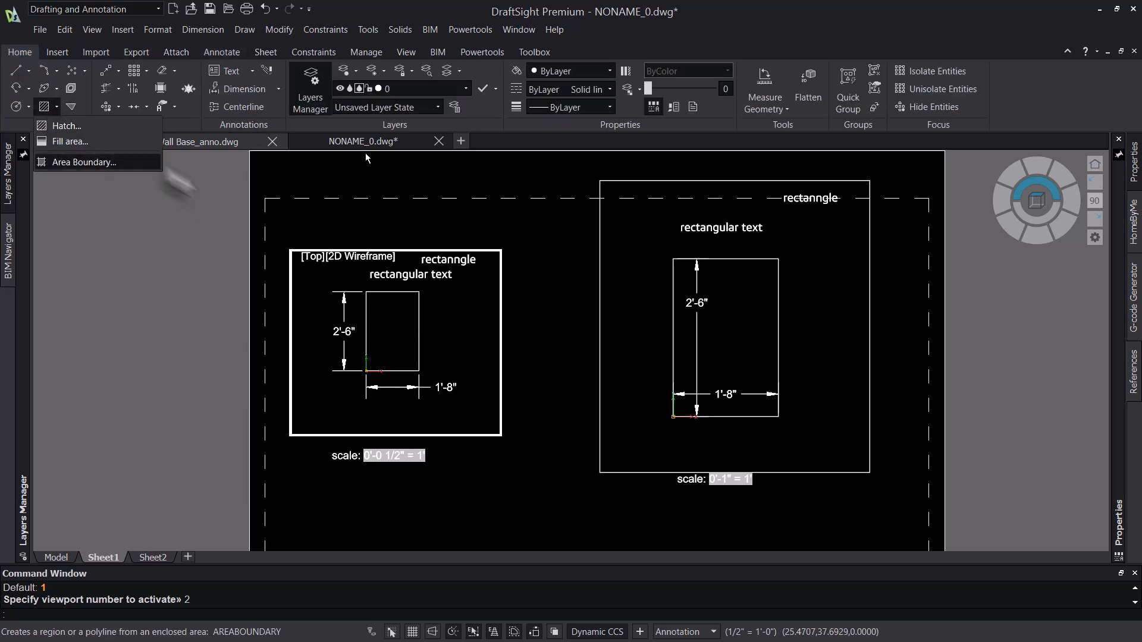
left_click(70, 125)
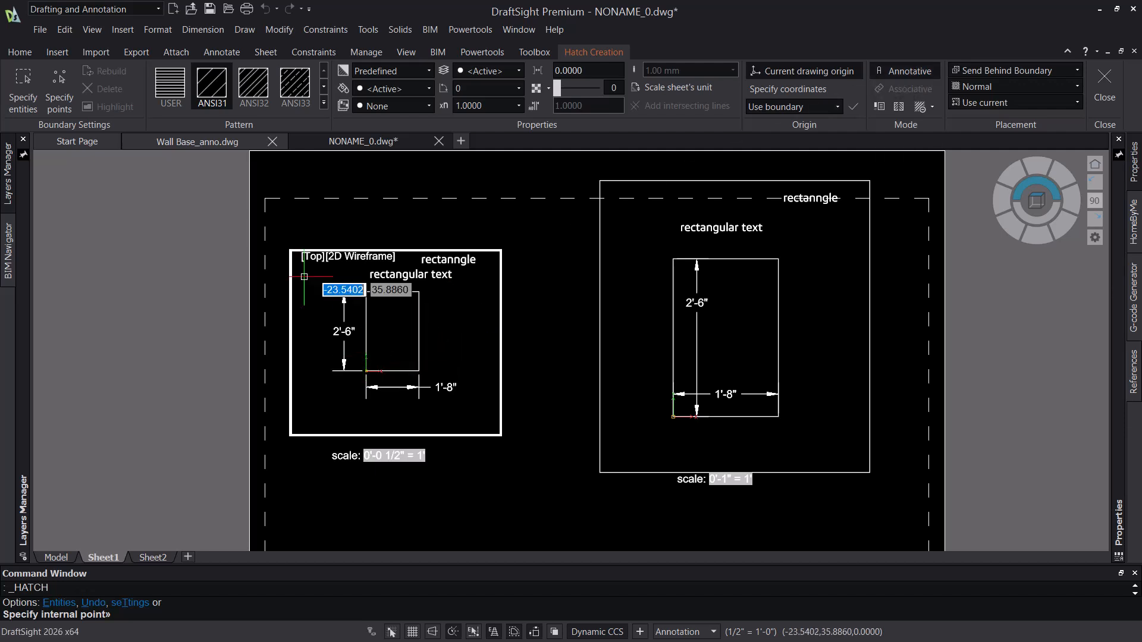
left_click(410, 308)
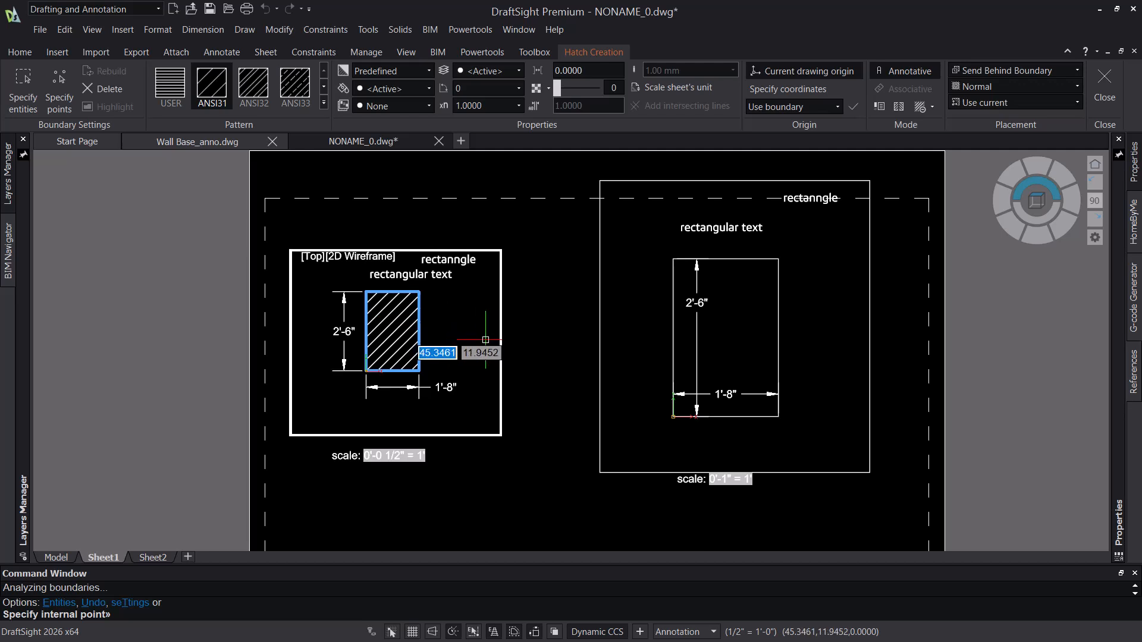
key("Return")
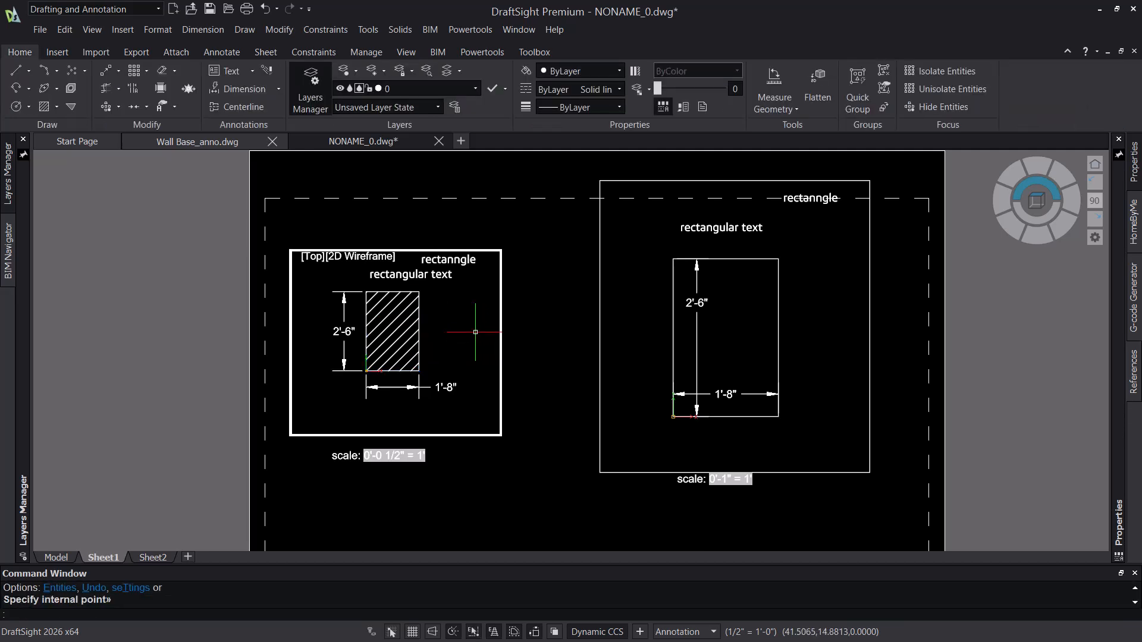
left_click(395, 331)
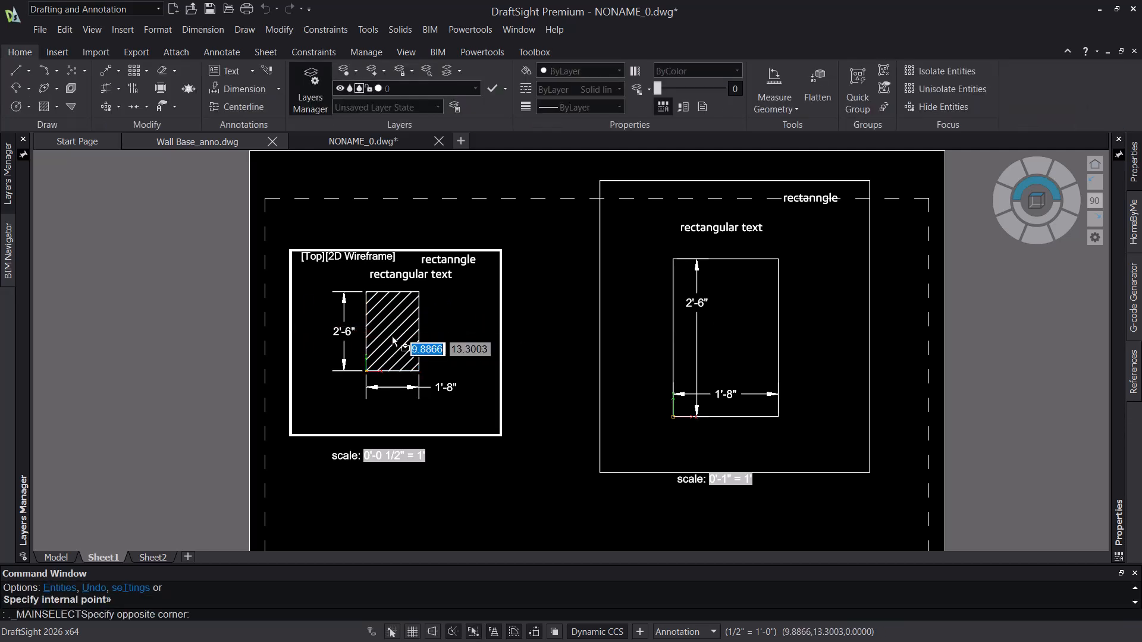
left_click(392, 324)
left_click(392, 324)
left_click(393, 319)
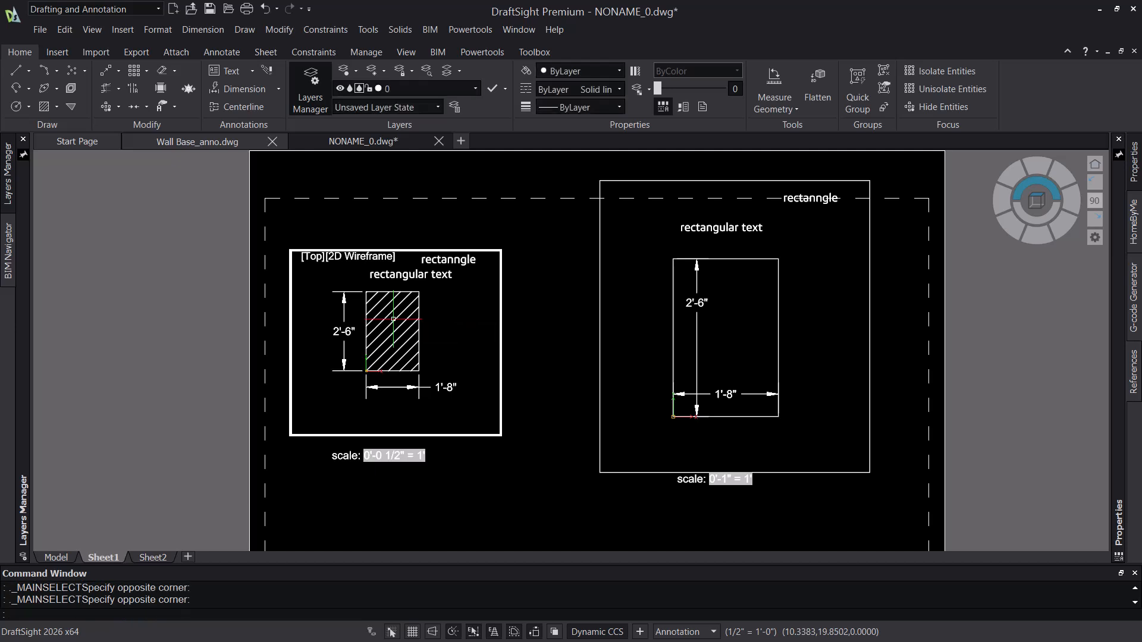
left_click(400, 319)
left_click(380, 349)
left_click(395, 307)
left_click(397, 309)
double_click(383, 321)
Step: Add the 1" = 1'-0" annotation scale to the rectangle's hatch and return to the sheet
left_click(393, 331)
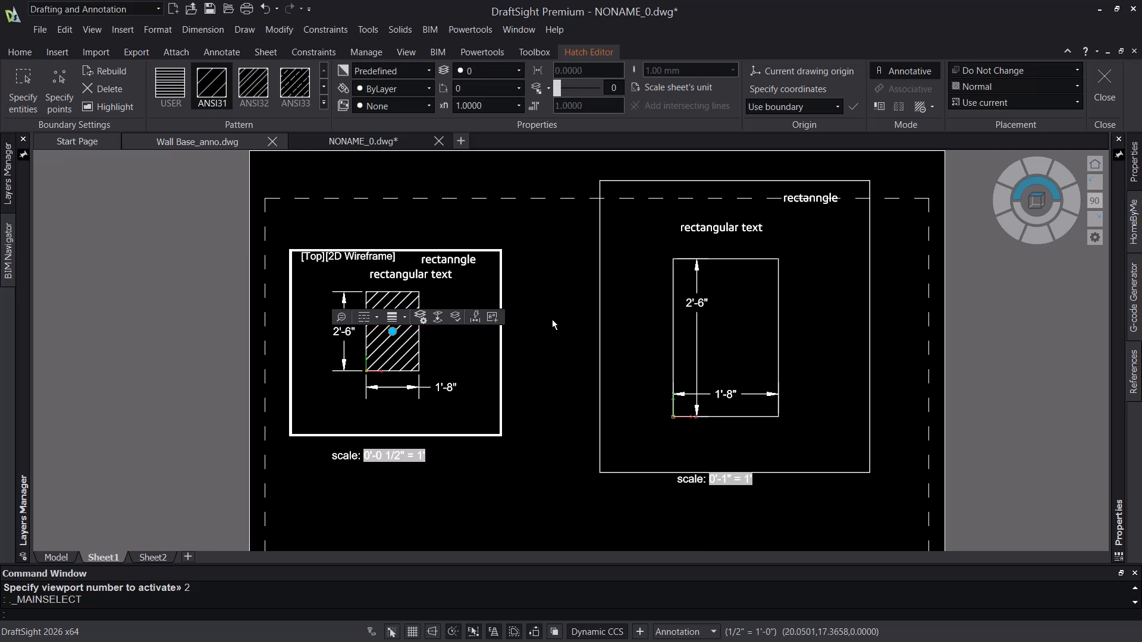
mouse_move(1113, 279)
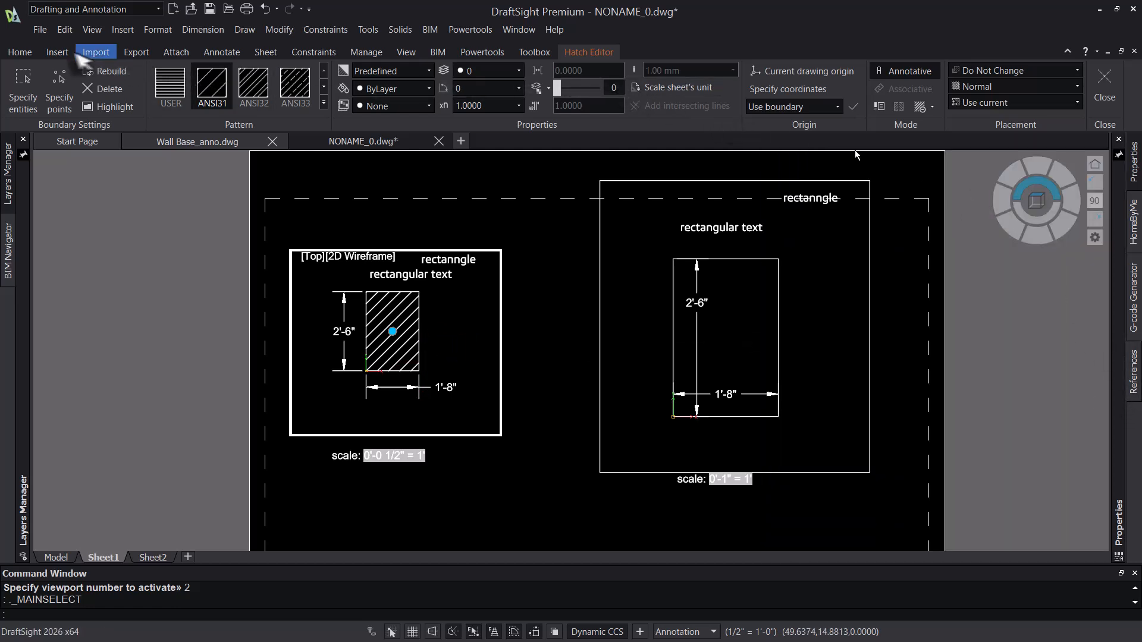
left_click(23, 53)
left_click(221, 53)
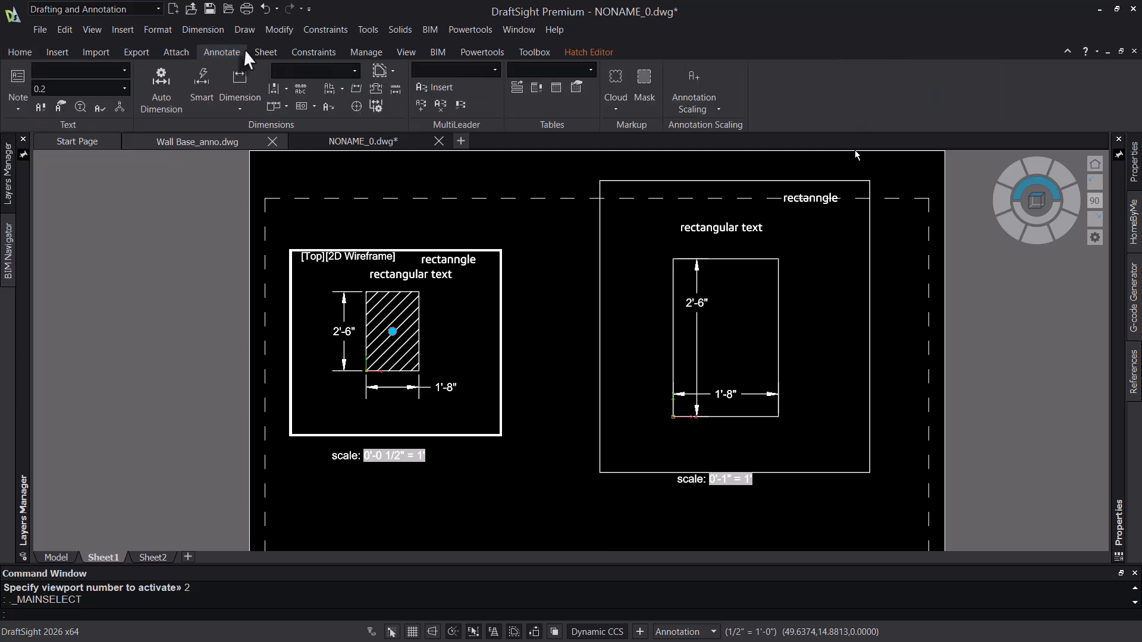
left_click(716, 109)
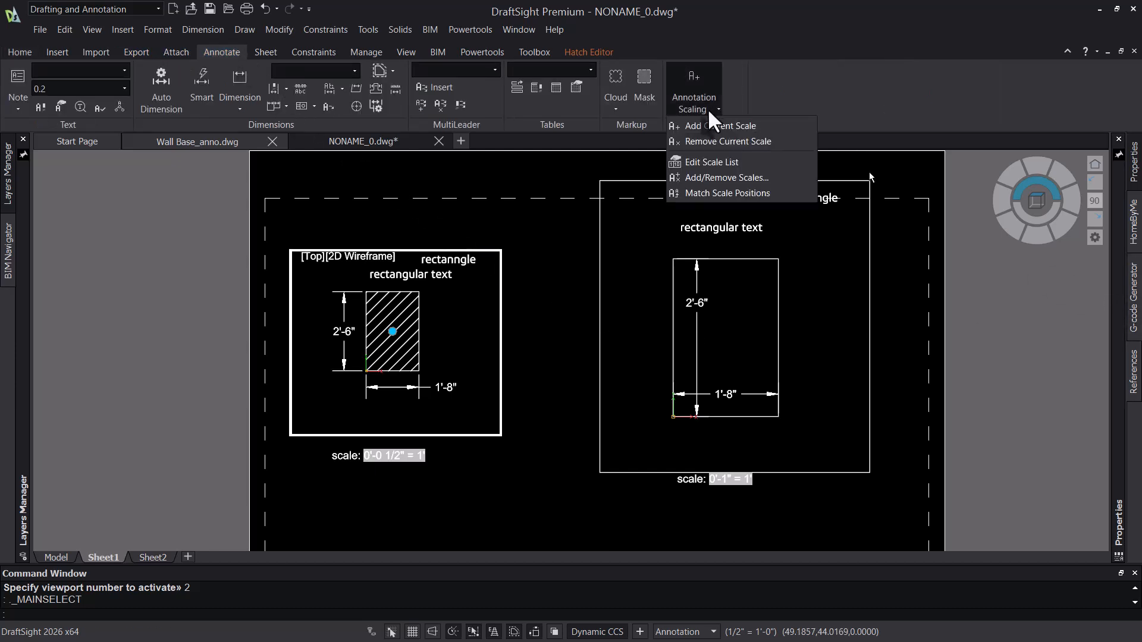
left_click(724, 178)
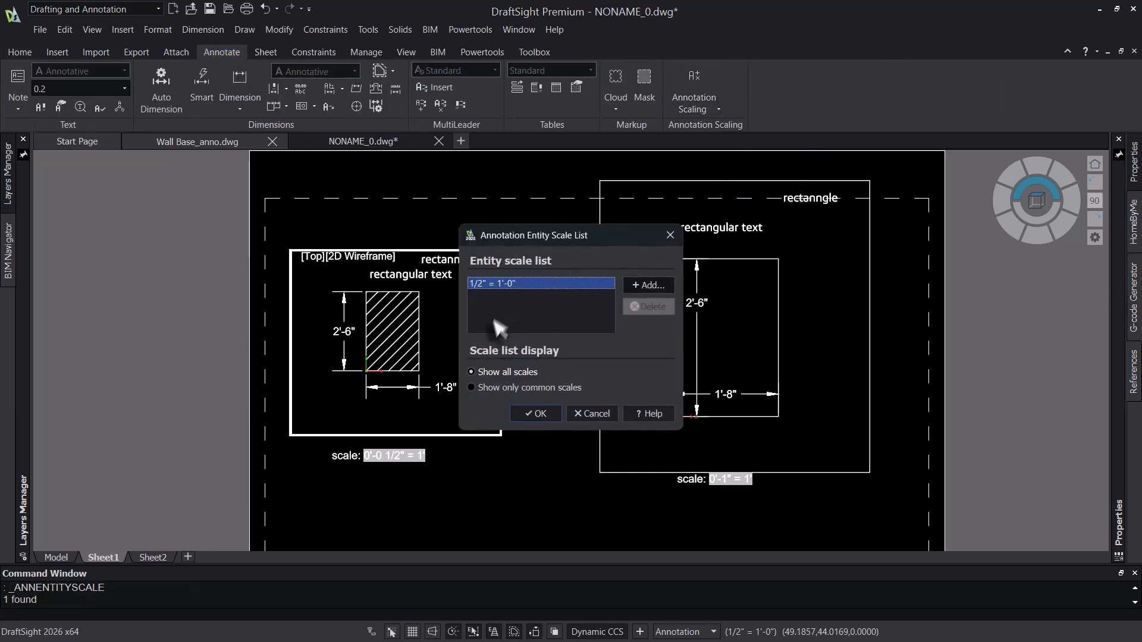
left_click(648, 285)
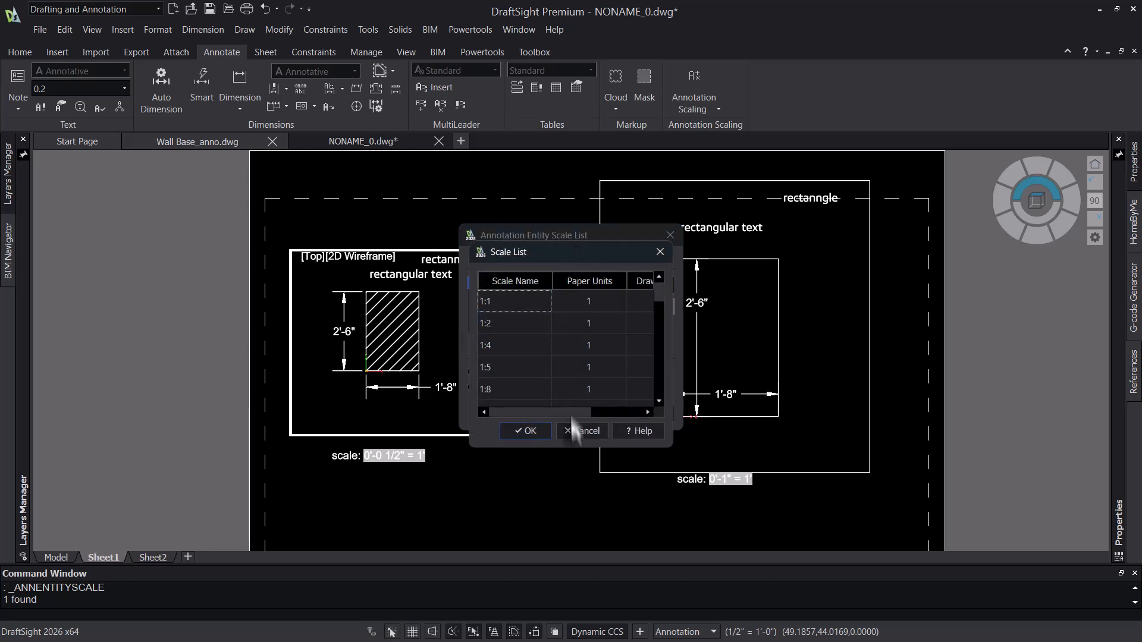
left_click_drag(659, 292, 657, 380)
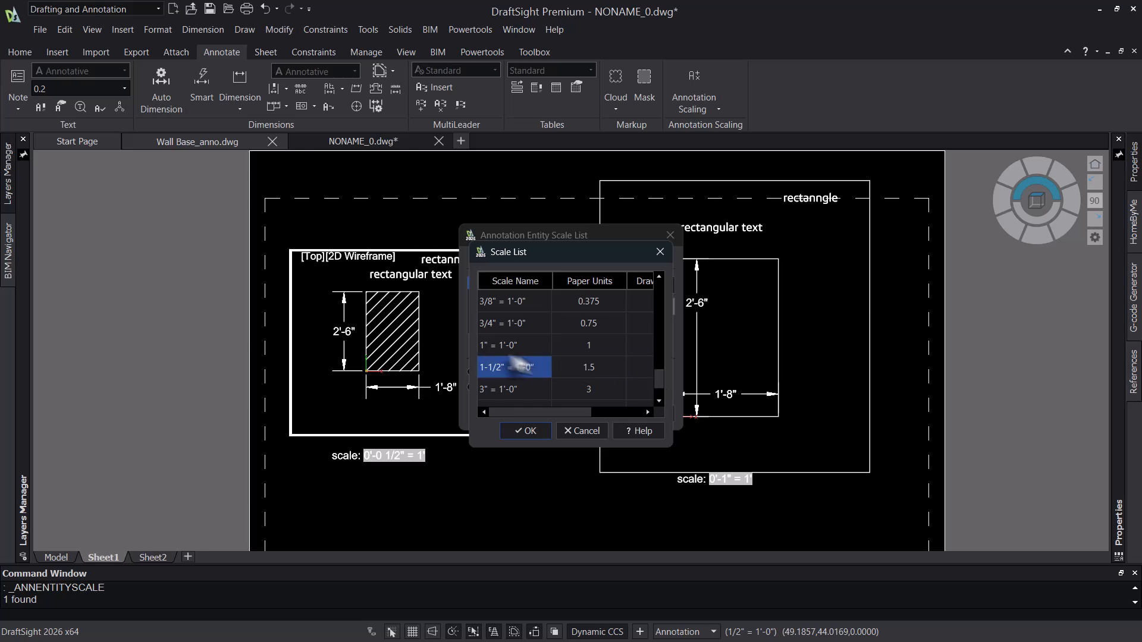
left_click(507, 345)
left_click(520, 431)
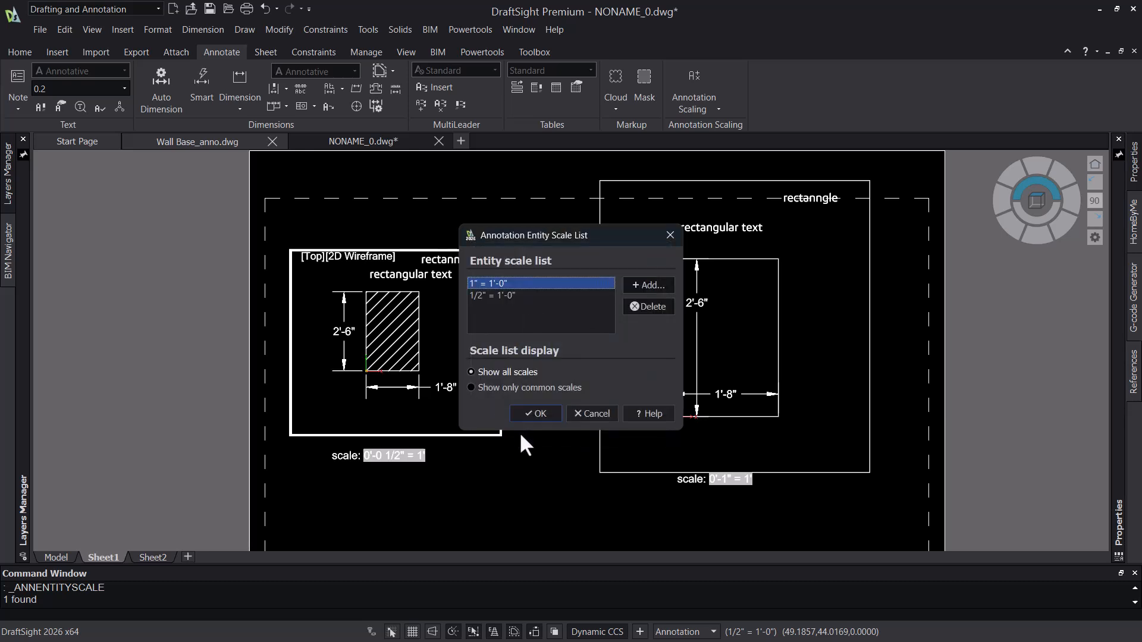
left_click(544, 409)
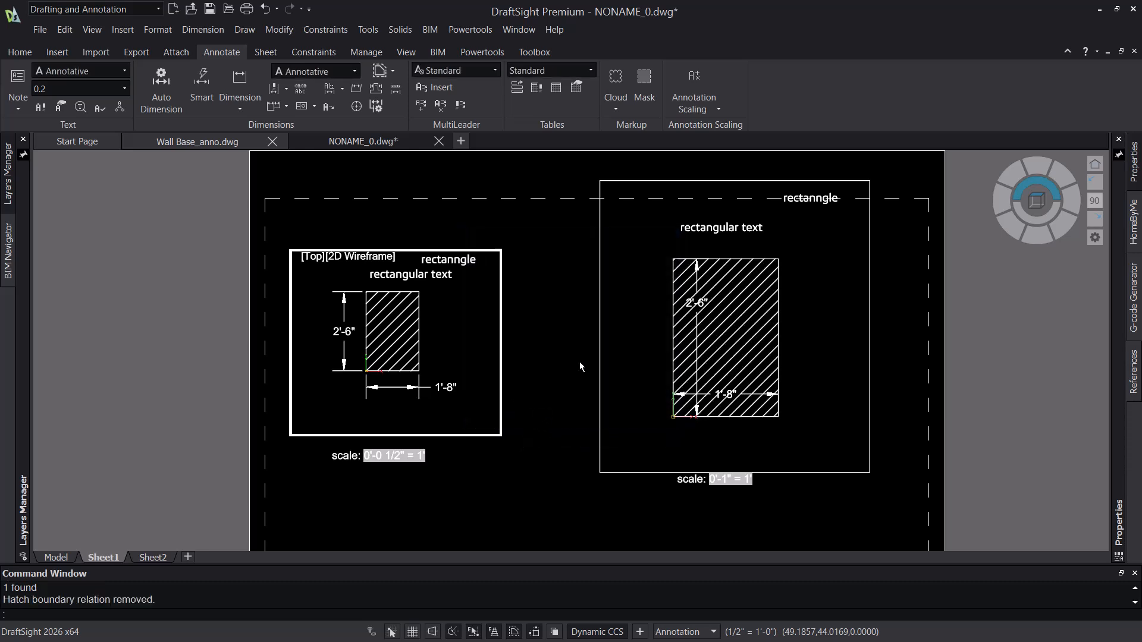
double_click(568, 326)
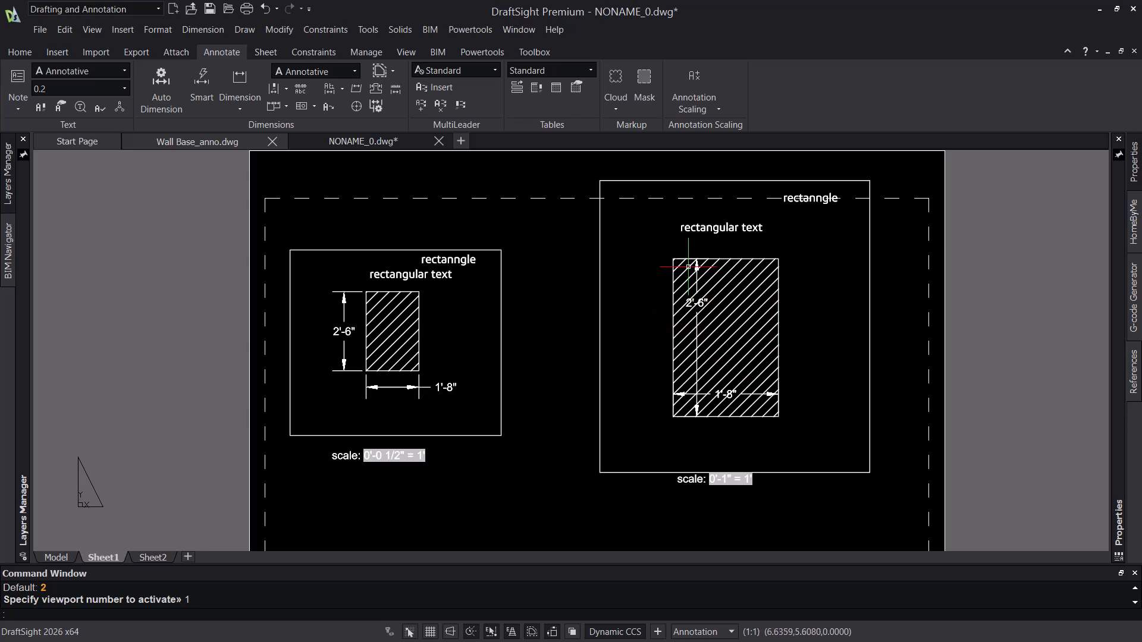
Step: Activate the left viewport and match the scale positions of the rectangle's vertical dimension
double_click(456, 385)
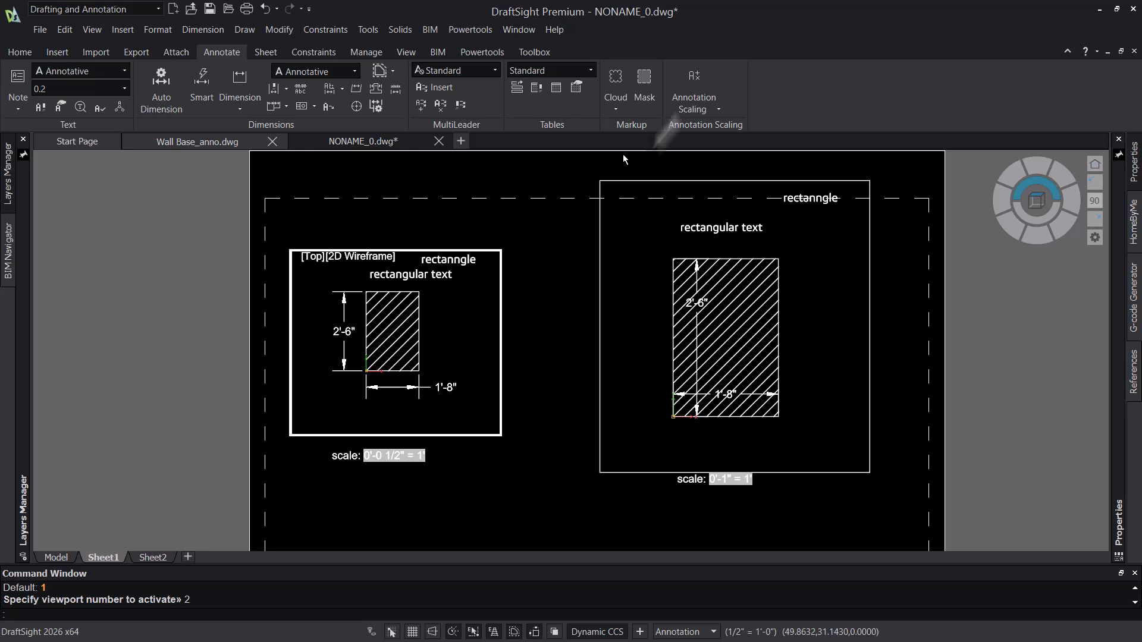
left_click(693, 107)
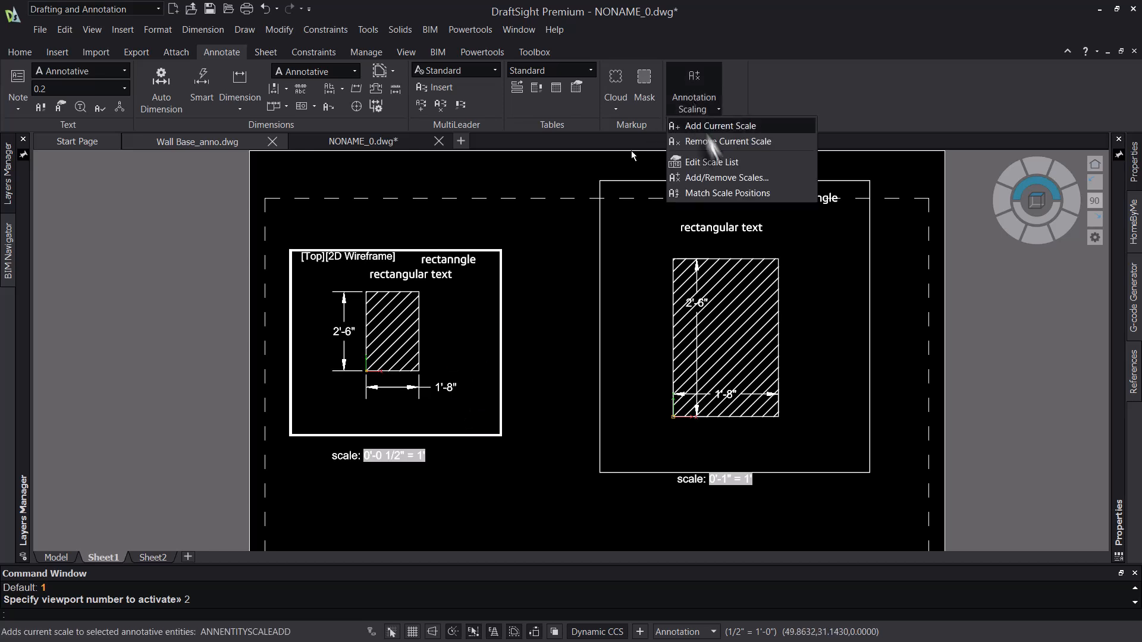
left_click(726, 191)
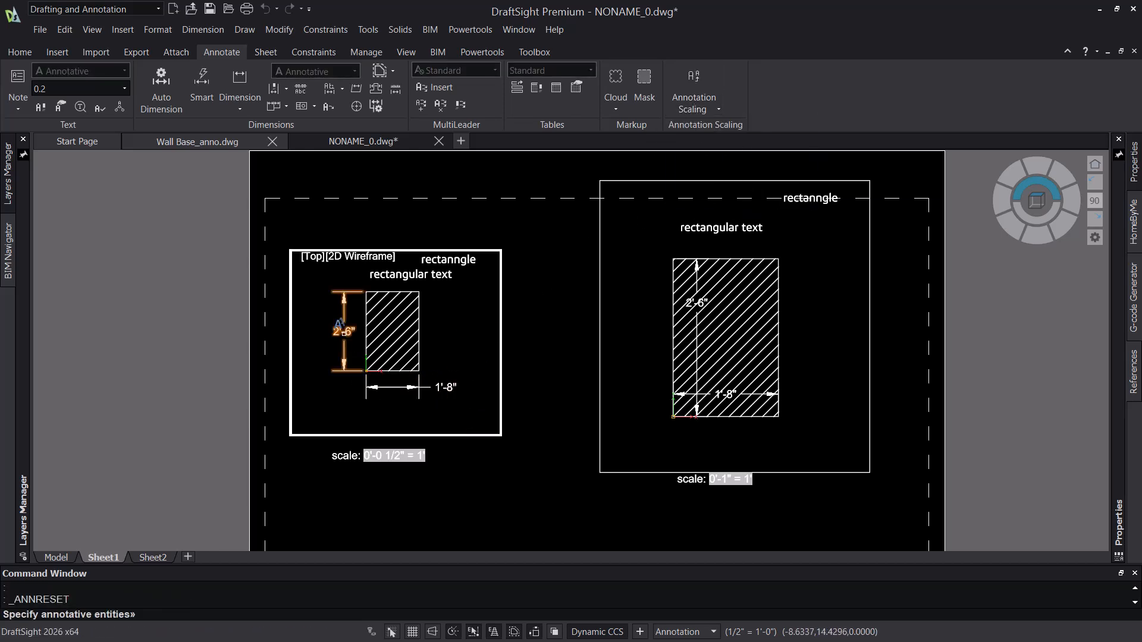
left_click(343, 341)
key("Return")
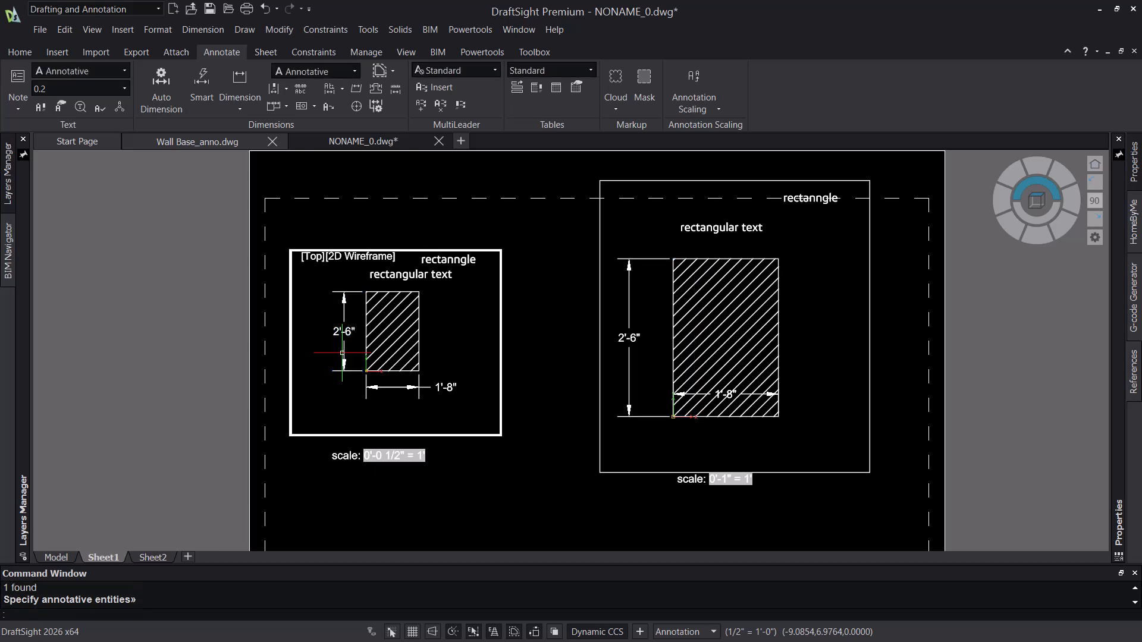
Step: Match the scale positions of the rectangle's horizontal dimension and leave the left viewport
left_click(713, 109)
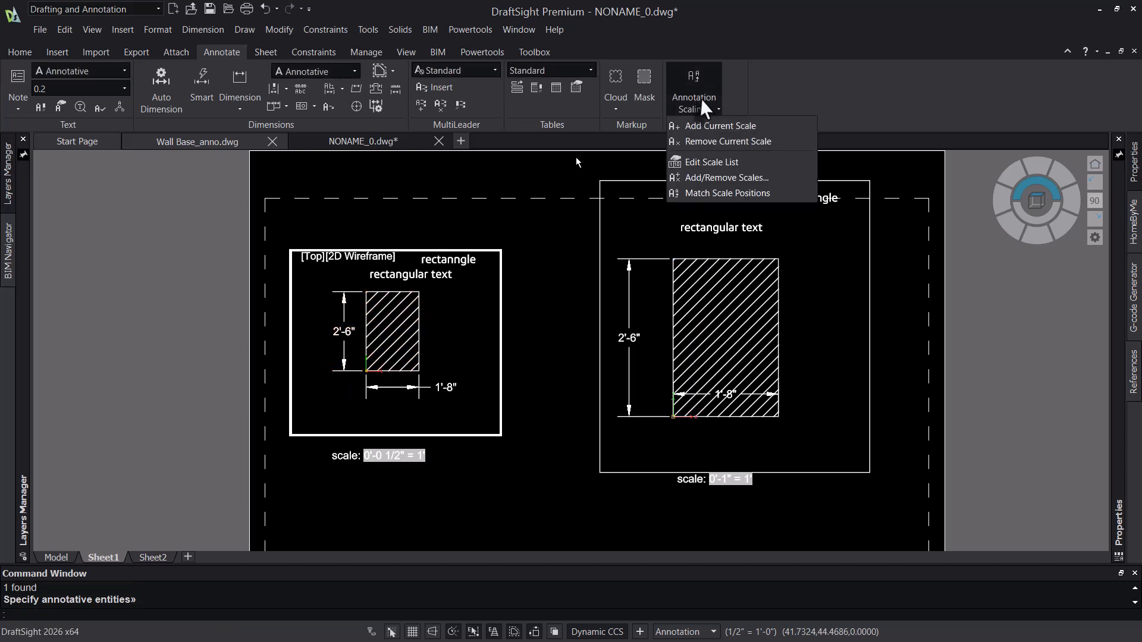
left_click(748, 191)
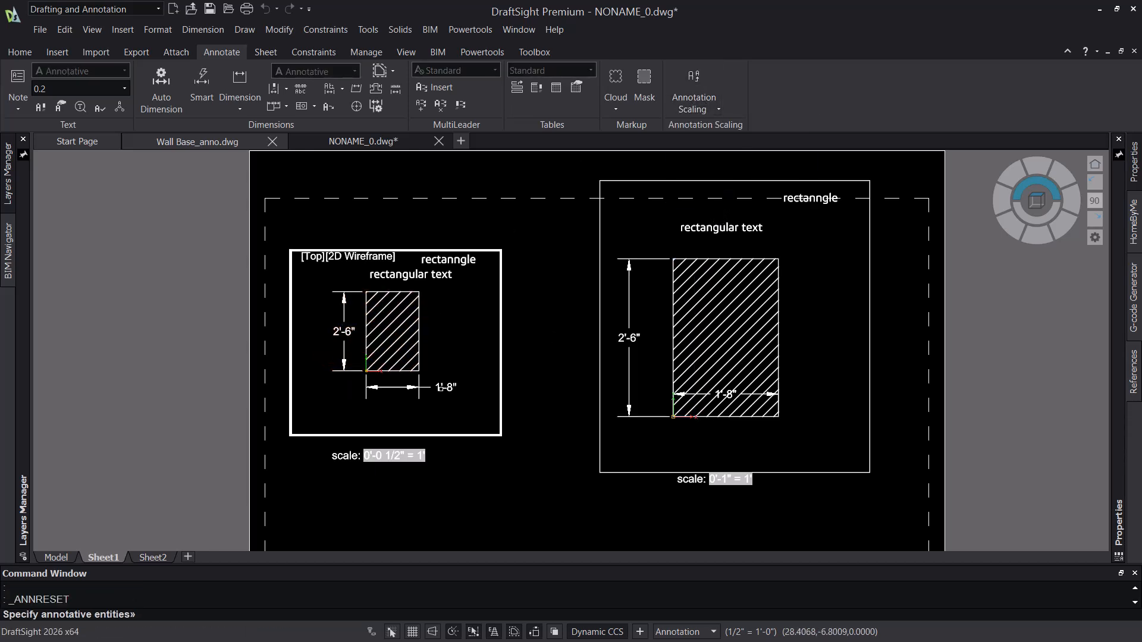
left_click(421, 389)
key("Return")
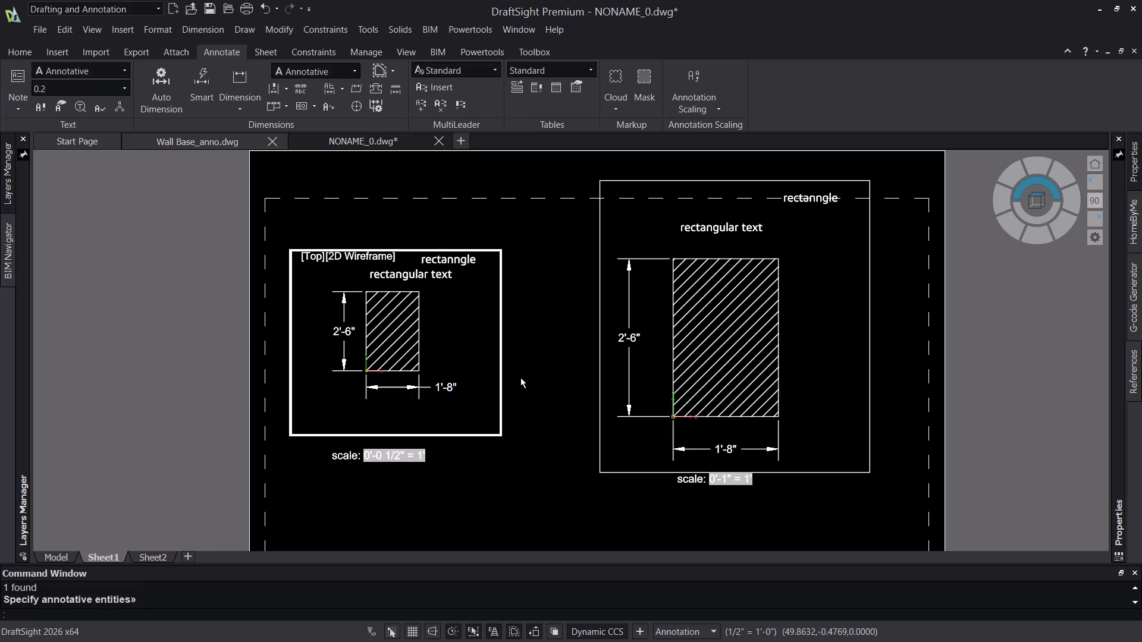
double_click(564, 456)
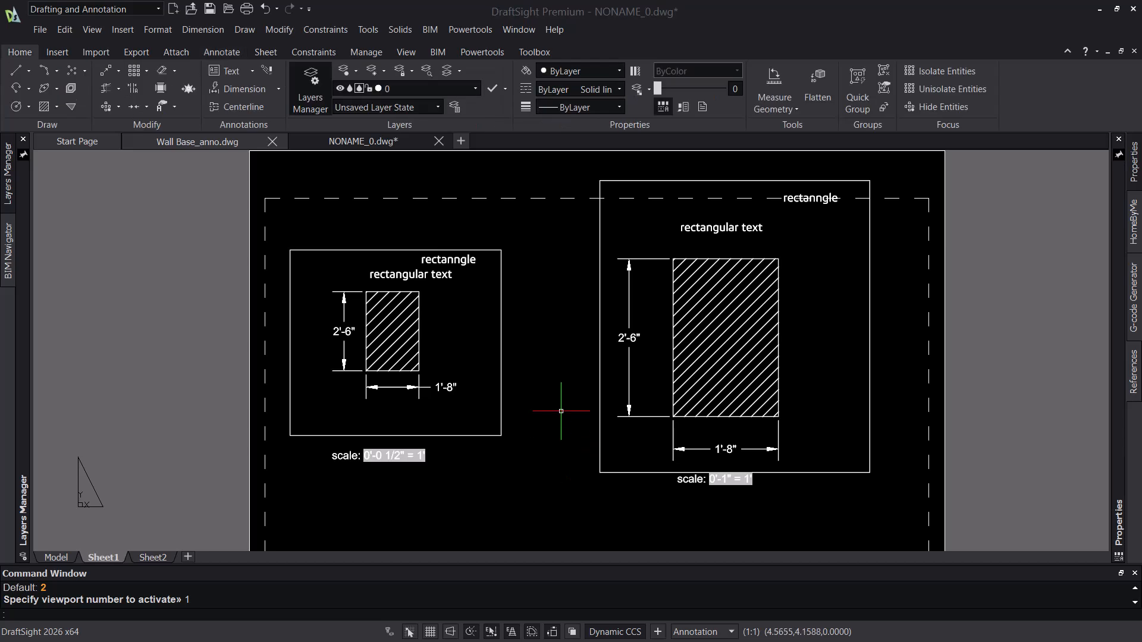
Step: Activate the left viewport and draw a circle beside the rectangle's right edge
double_click(473, 322)
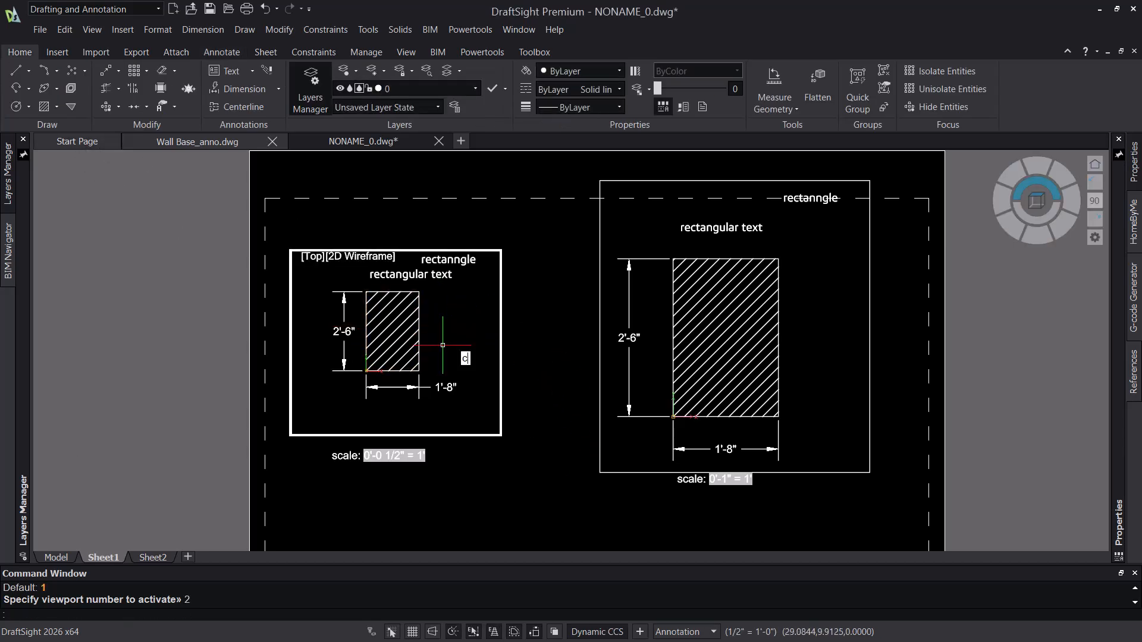
type("c")
key("Return")
left_click(456, 333)
left_click(477, 333)
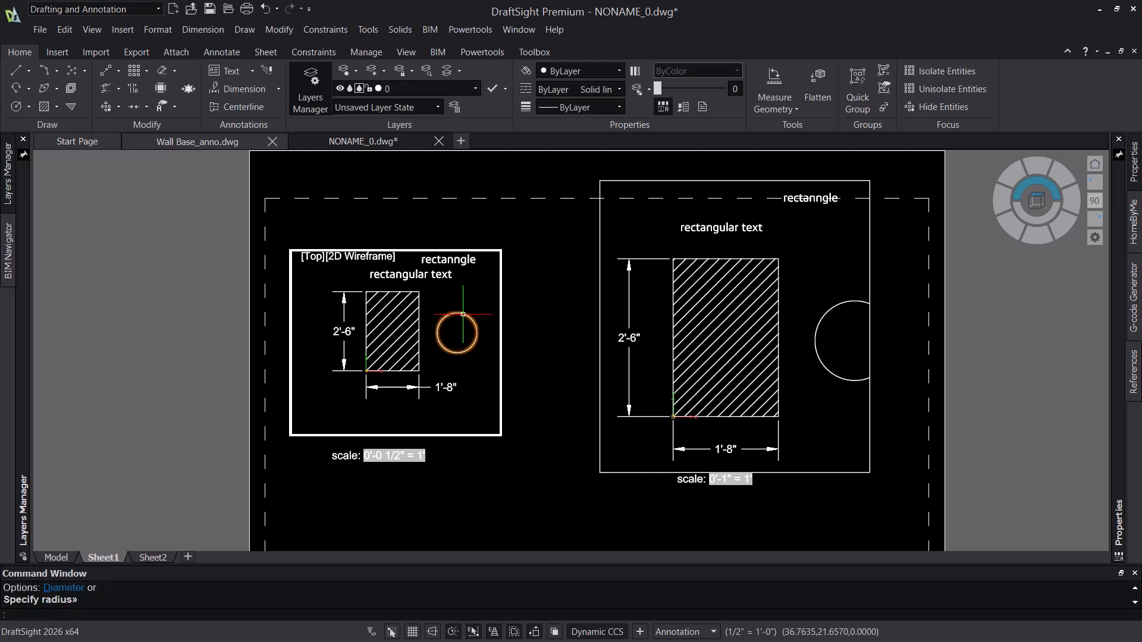
Step: Fill the circle with a non-annotative, associative ANSI31 hatch and inspect its line spacing
left_click(44, 107)
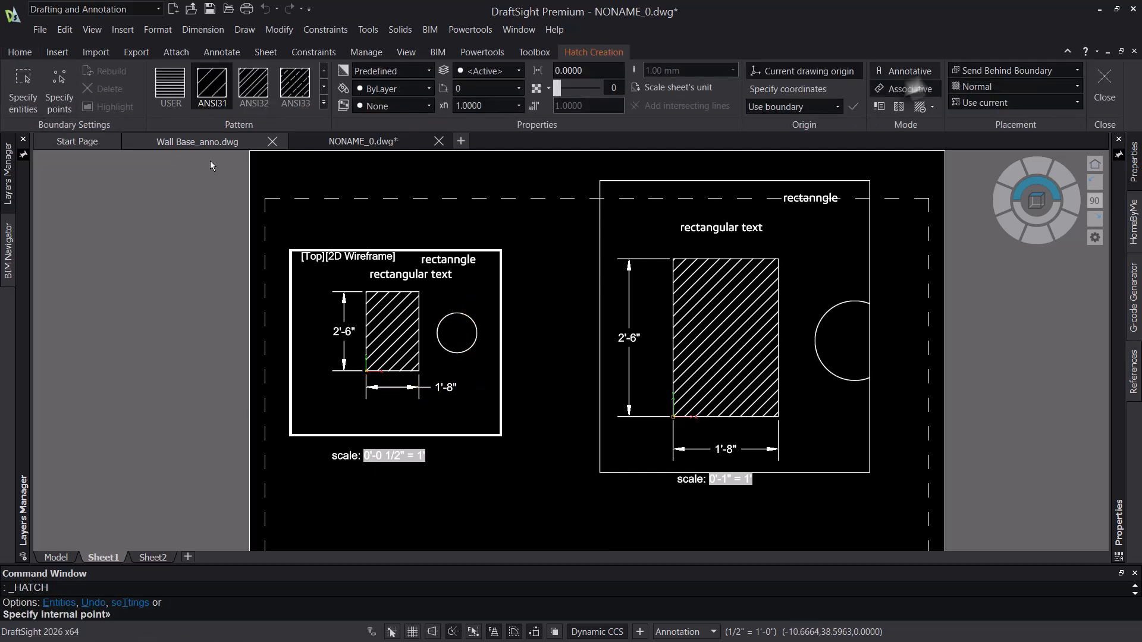
left_click(911, 73)
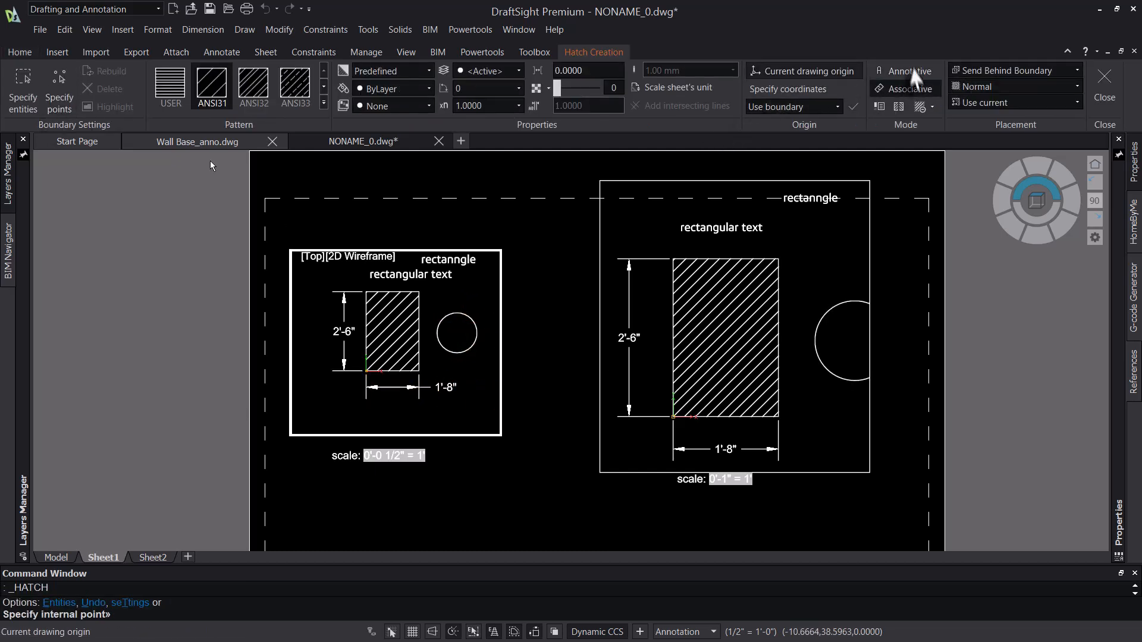
left_click(456, 337)
key("Return")
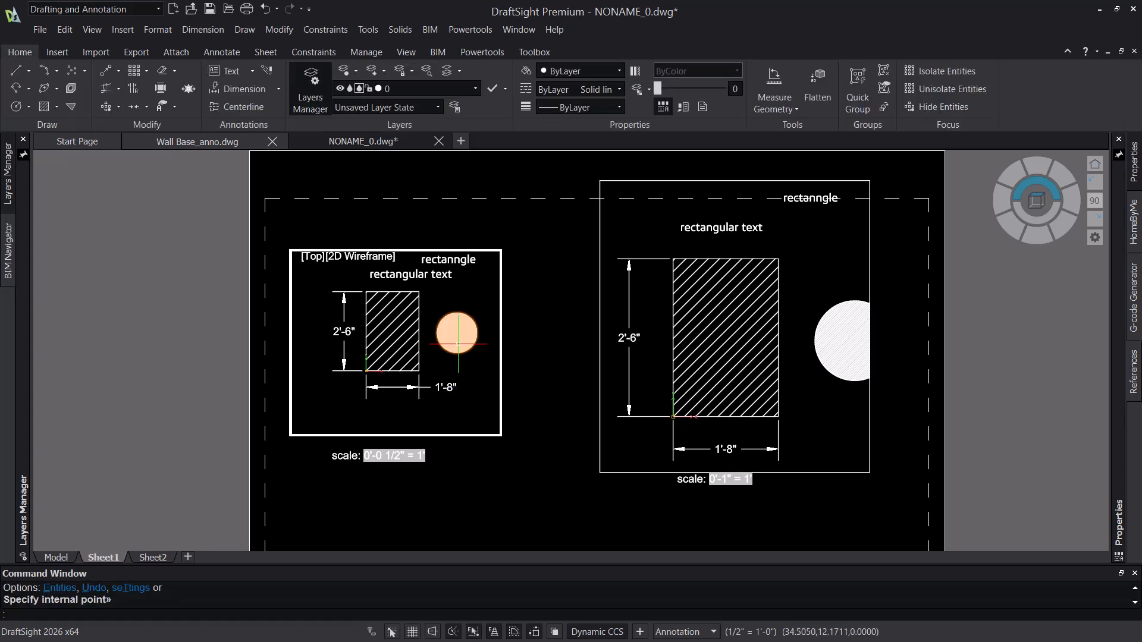
scroll(458, 336, "up", 5)
scroll(452, 334, "up", 3)
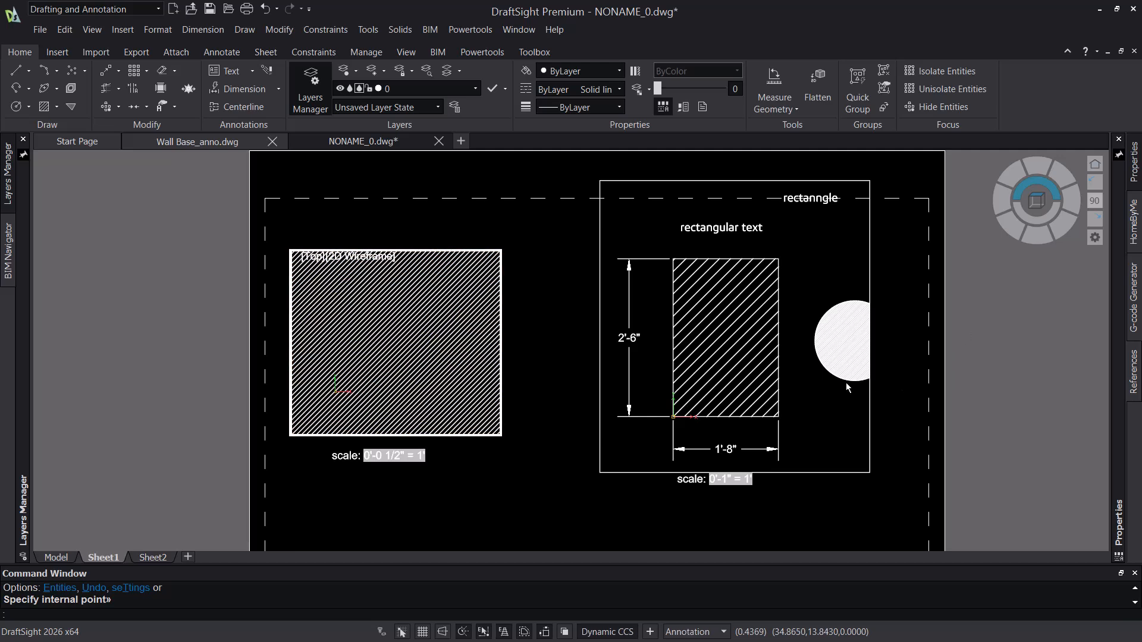
scroll(455, 344, "down", 5)
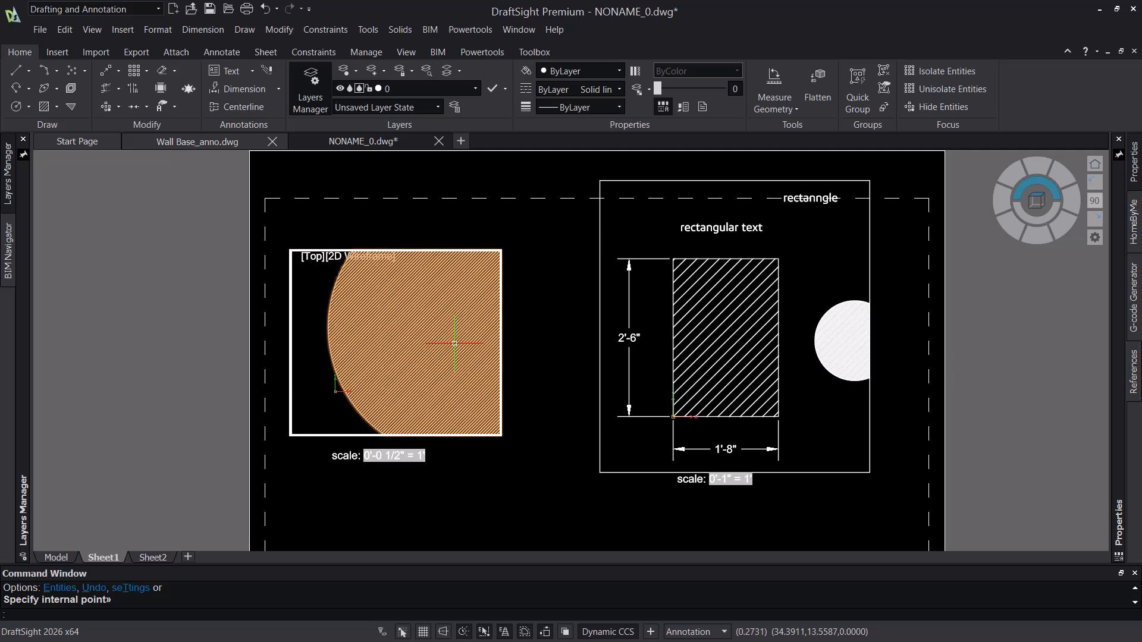
scroll(455, 344, "down", 3)
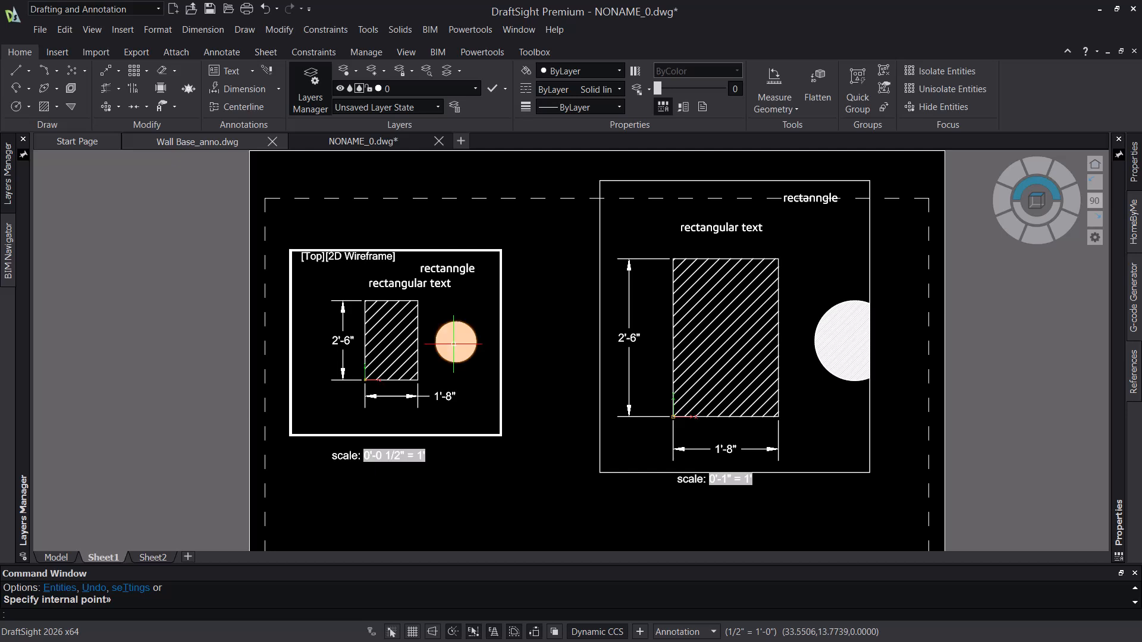
Step: Increase the pattern scale of the circle's ANSI31 hatch so its lines are widely spaced
left_click(456, 342)
left_click(491, 106)
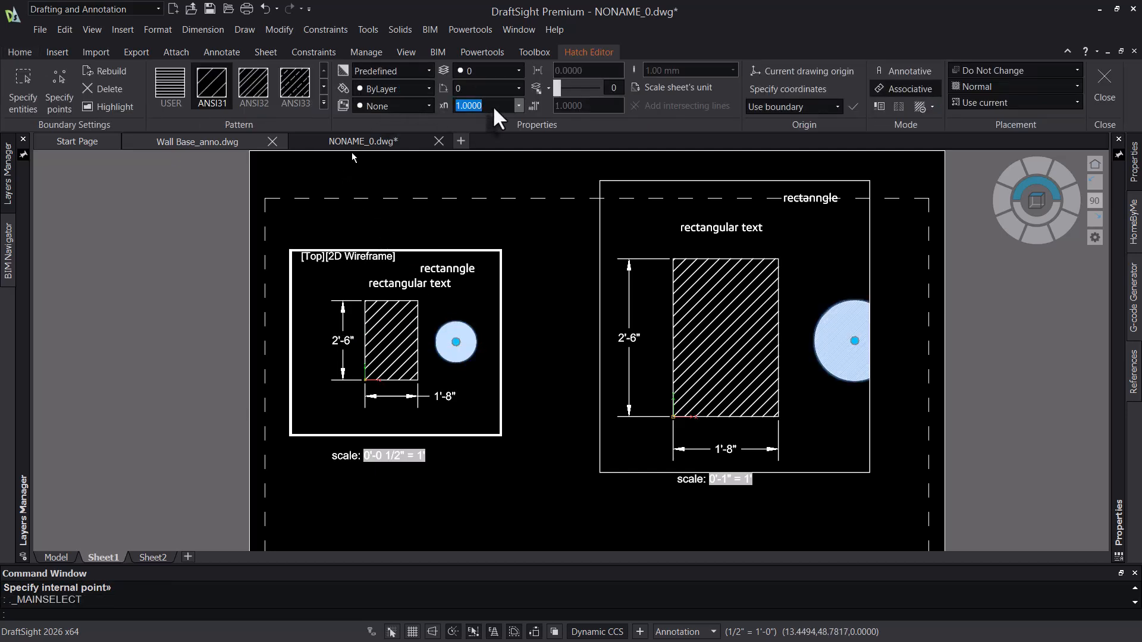
key("Return")
key("Escape")
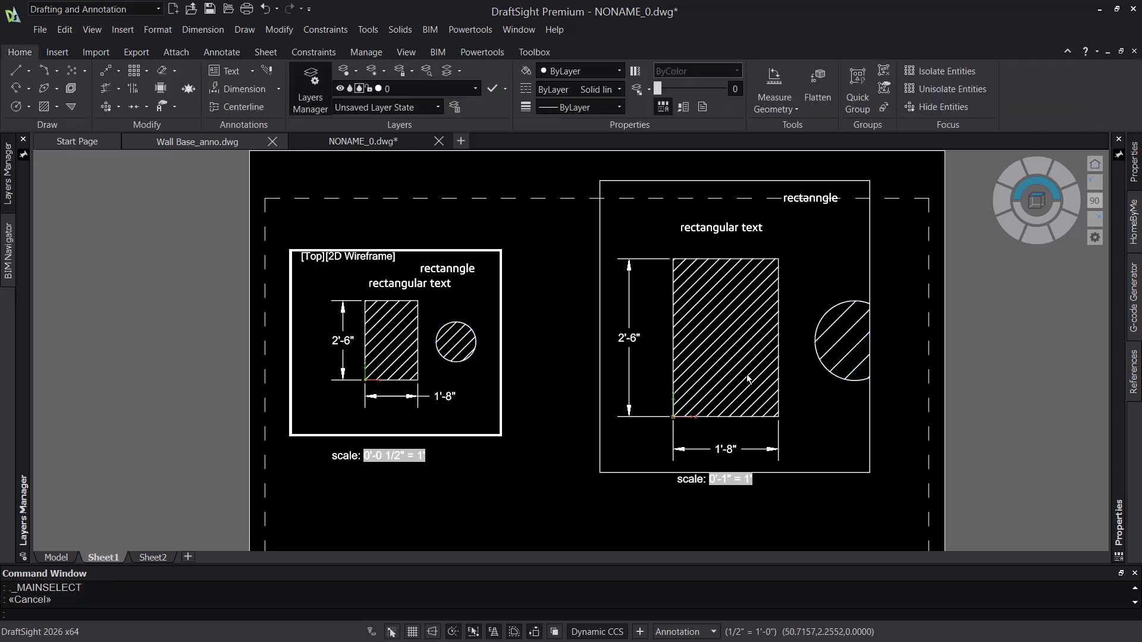
Step: Compare the circle's non-annotative hatch spacing with the rectangle's annotative hatch in both the 1" and 1/2" viewports
double_click(851, 297)
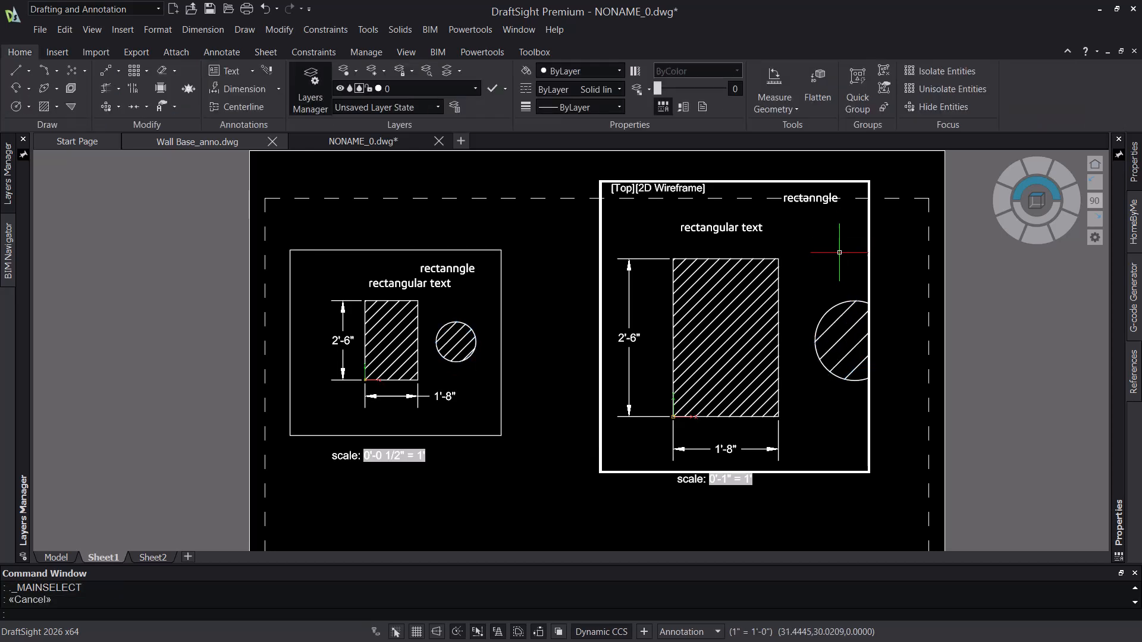
left_click(846, 326)
key("Escape")
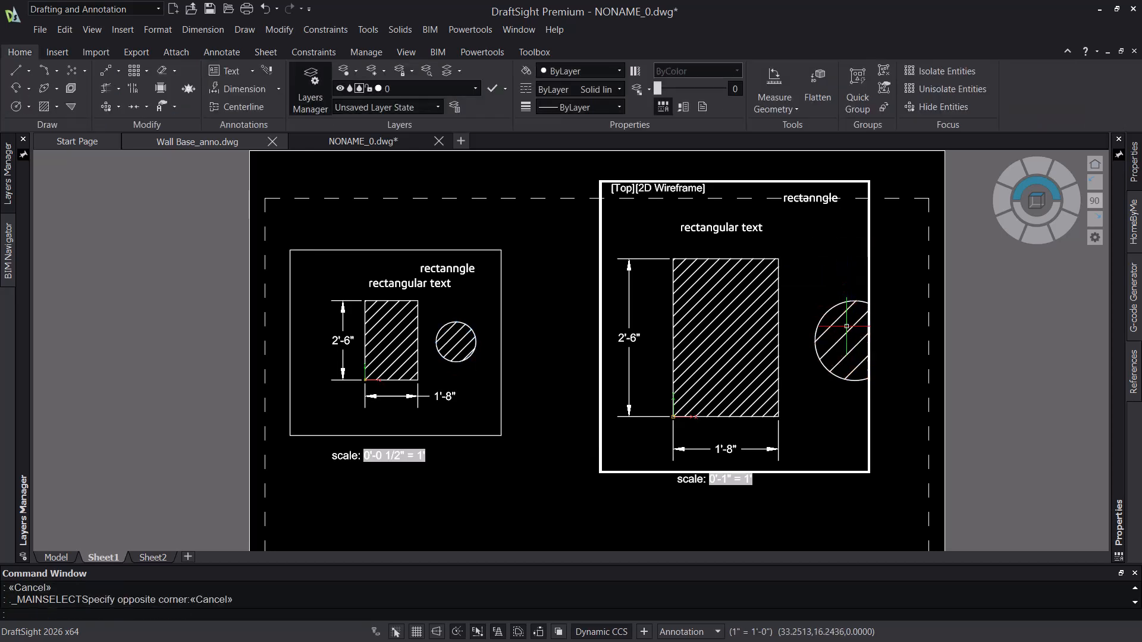
double_click(552, 478)
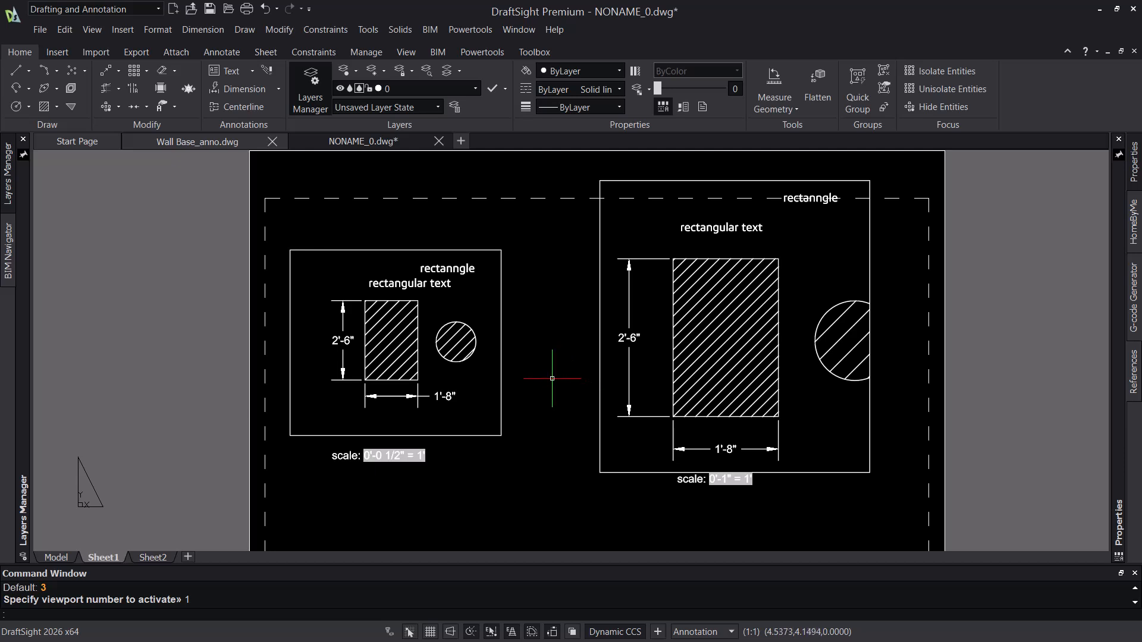
double_click(455, 375)
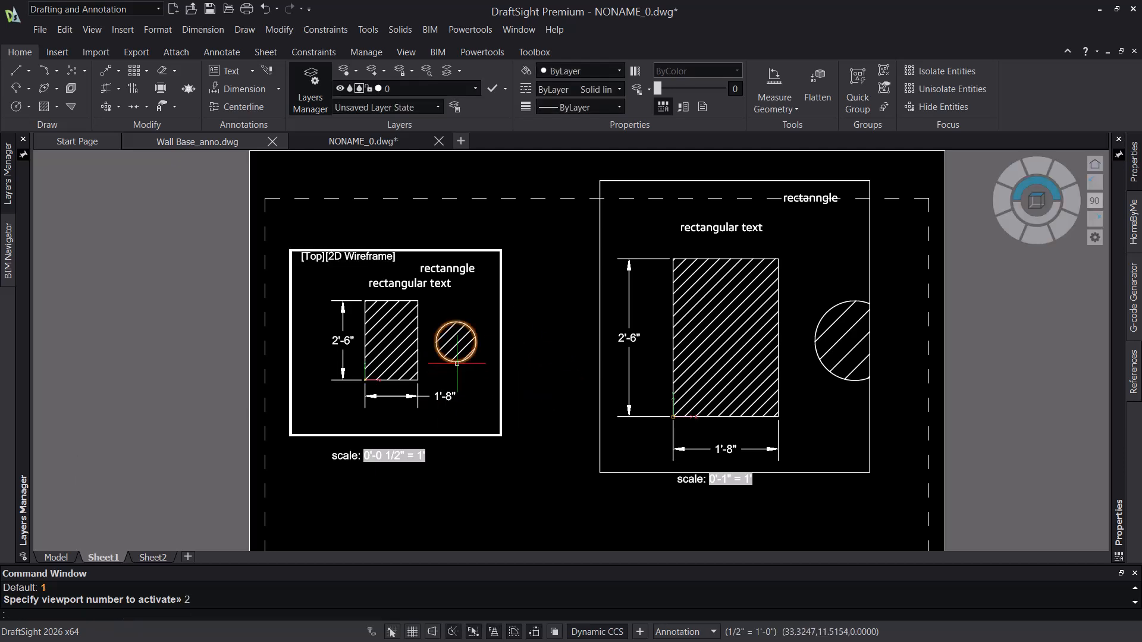
left_click(405, 356)
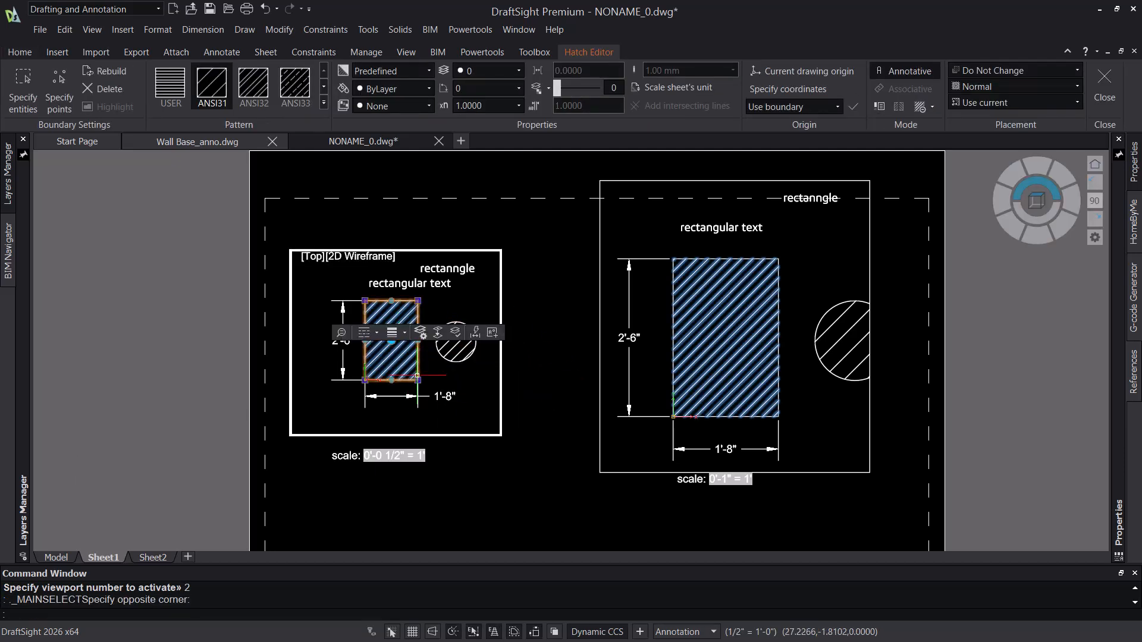
key("Escape")
double_click(553, 423)
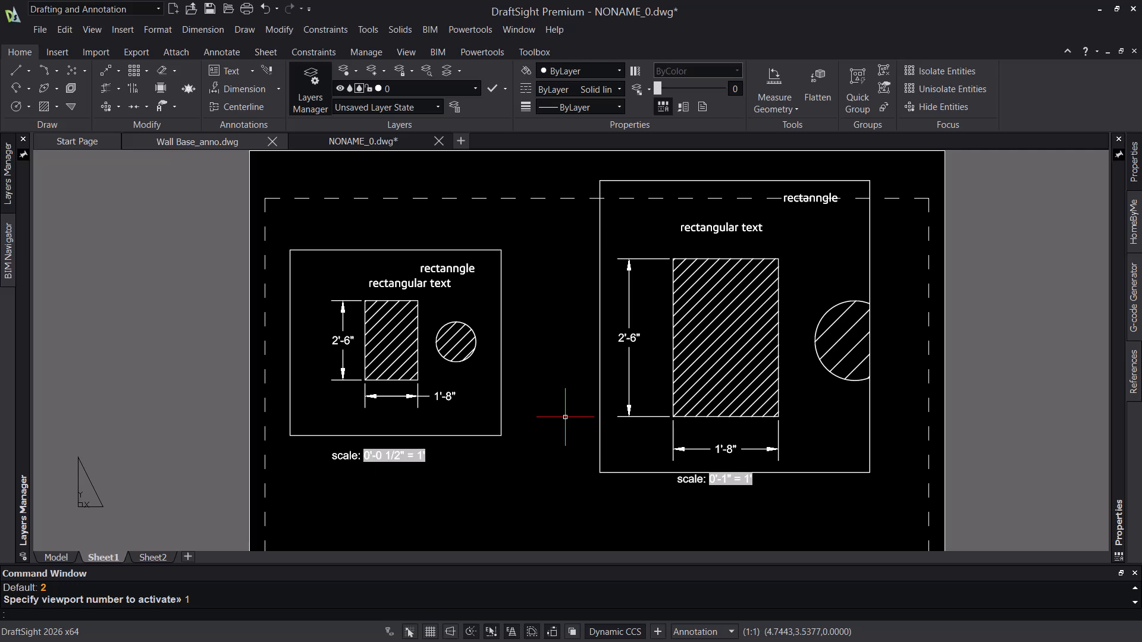
Step: Switch to model space and show the empty area beside the hatched circle
left_click(56, 557)
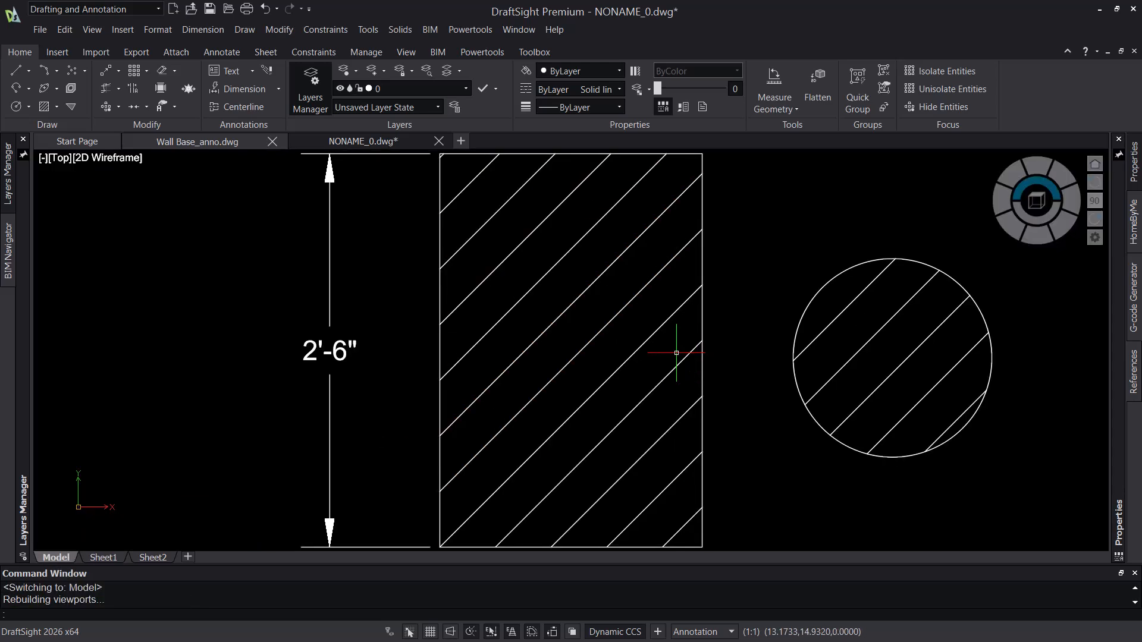
scroll(668, 349, "down", 3)
scroll(832, 378, "up", 2)
middle_click_drag(803, 381, 588, 384)
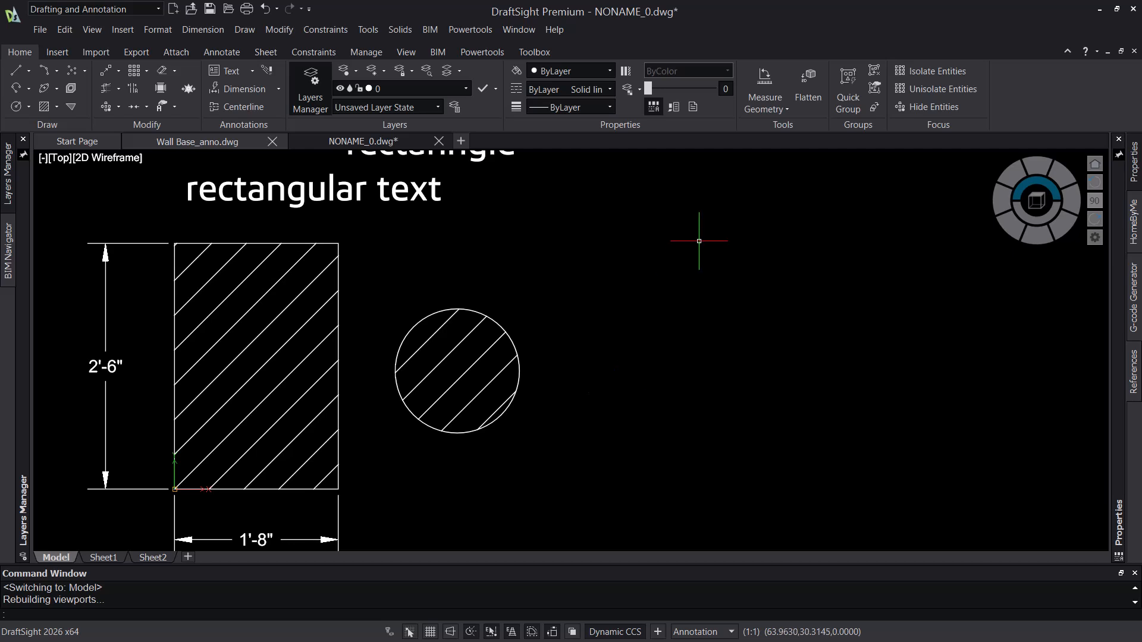
type("dt")
key("Return")
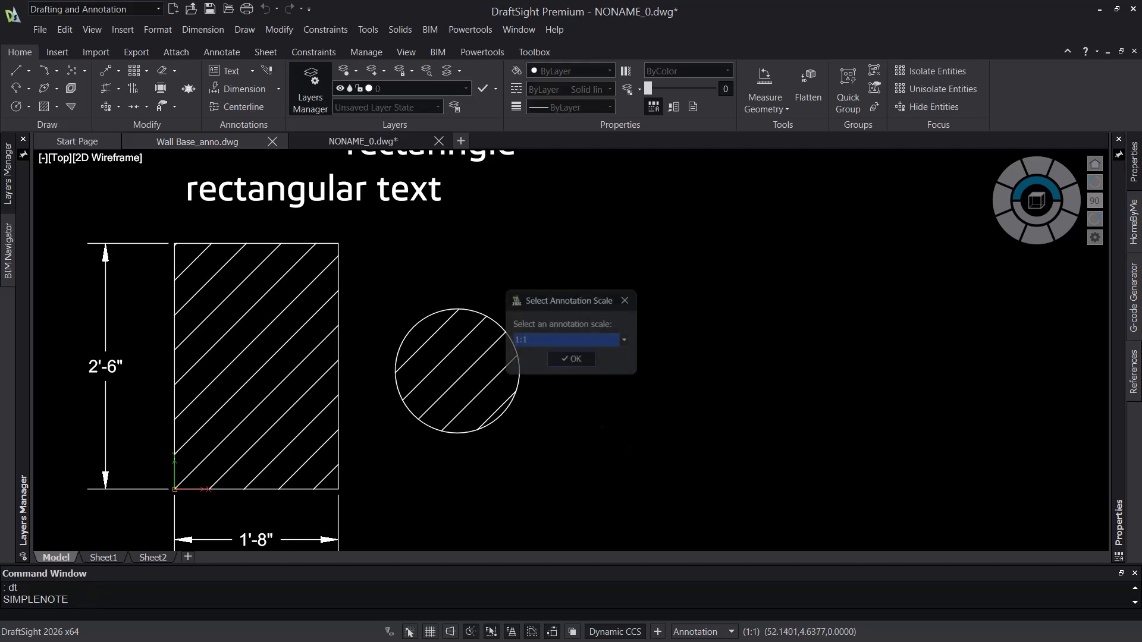
key("Escape")
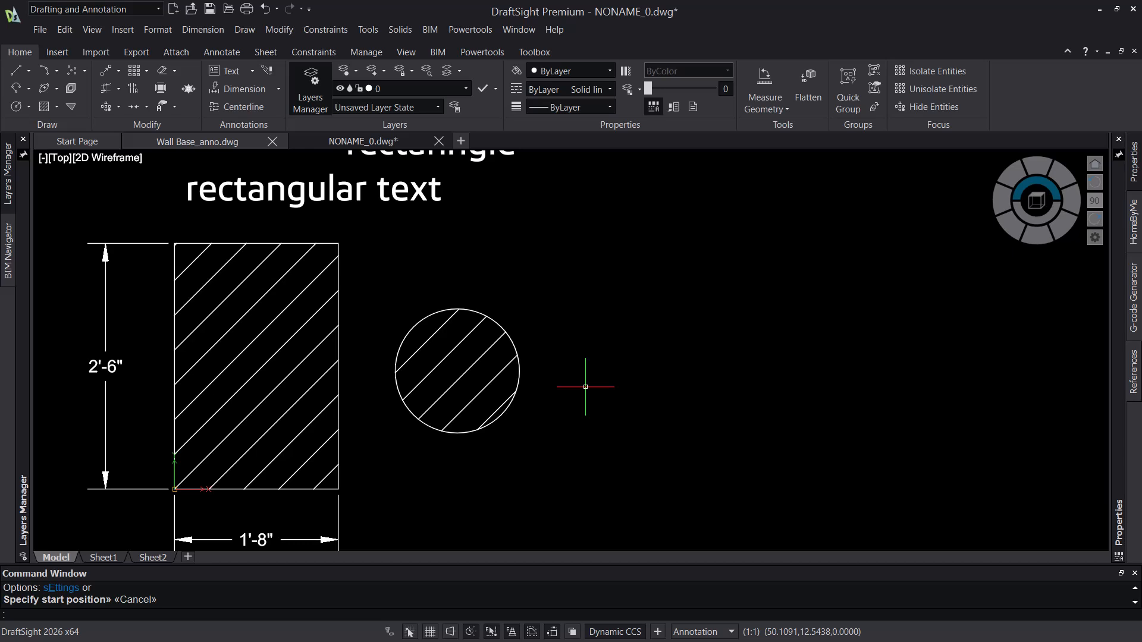
Step: Define a block attribute named "text" with the caption "enter text" and the default value A
type("att")
key("Return")
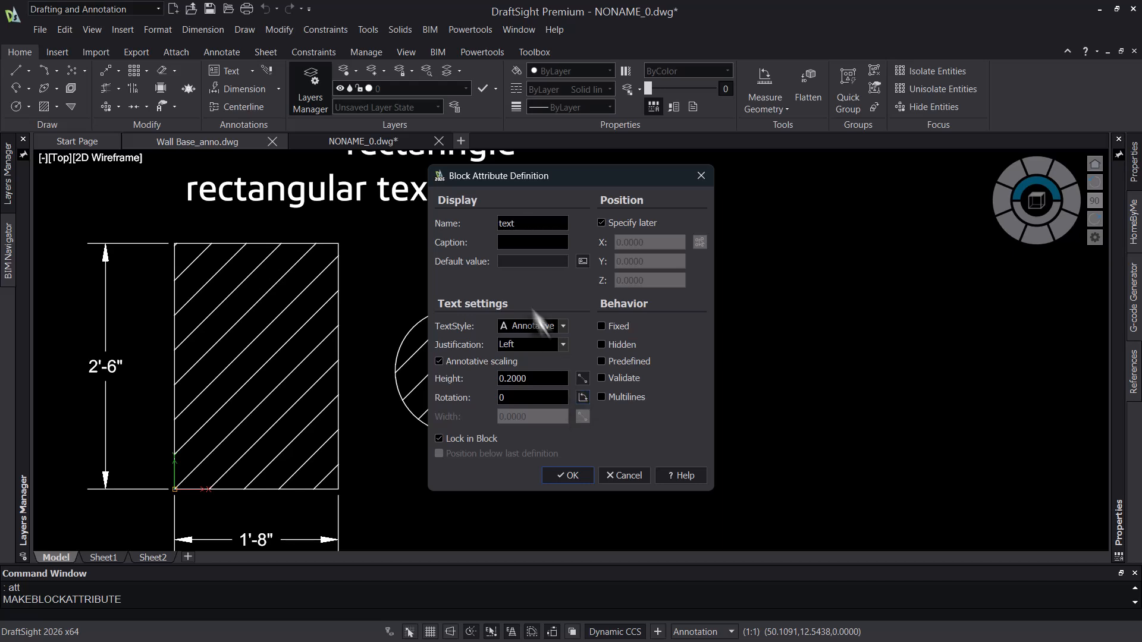
left_click(536, 261)
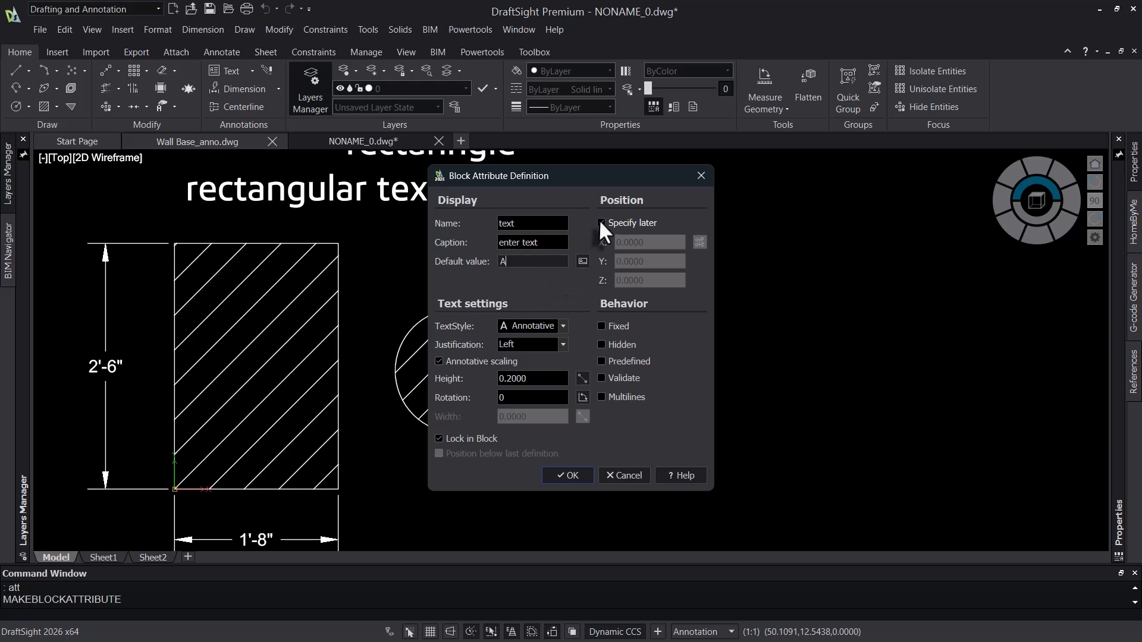
Step: Give the attribute a 1/8 height and the non-annotative Standard text style, and place it in the empty area beside the circle
double_click(535, 378)
type("1/8")
left_click(553, 326)
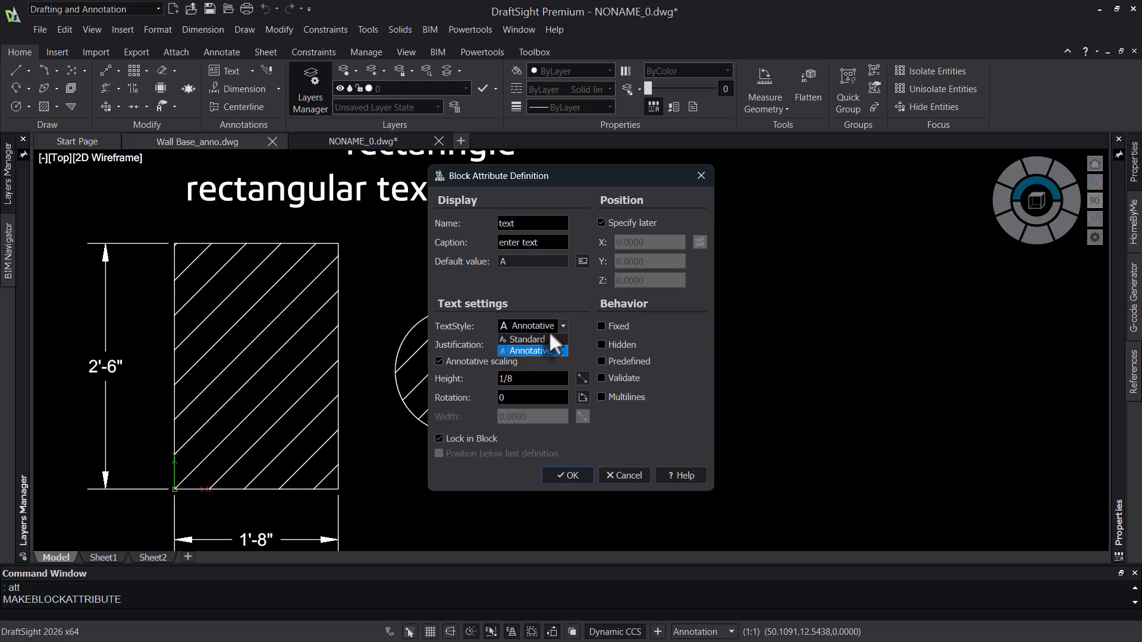
left_click(545, 335)
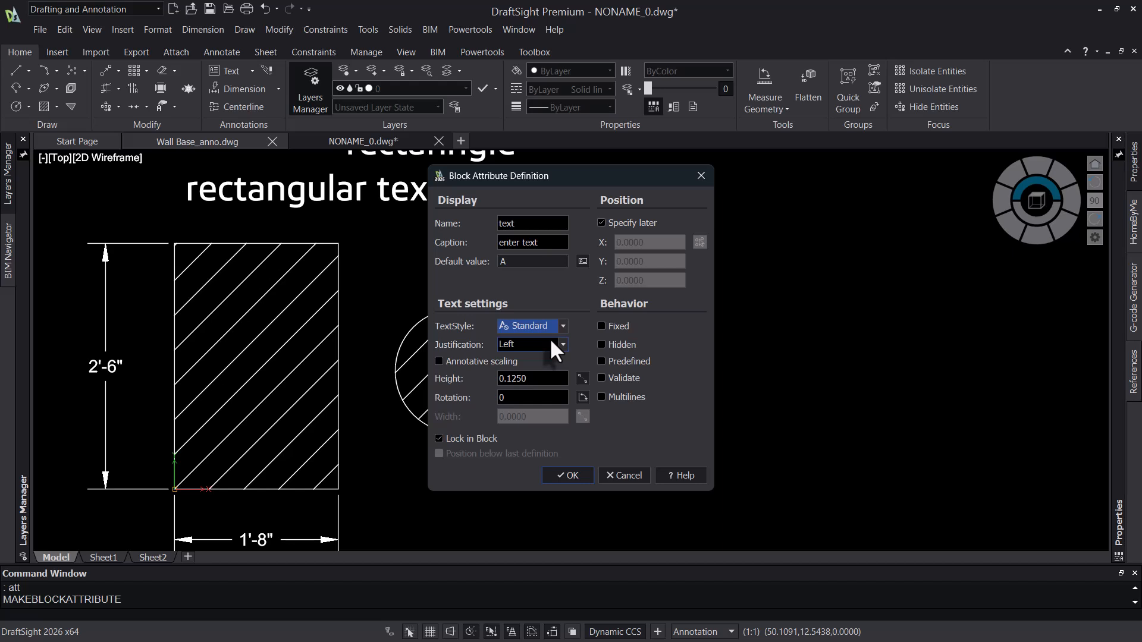
left_click(568, 475)
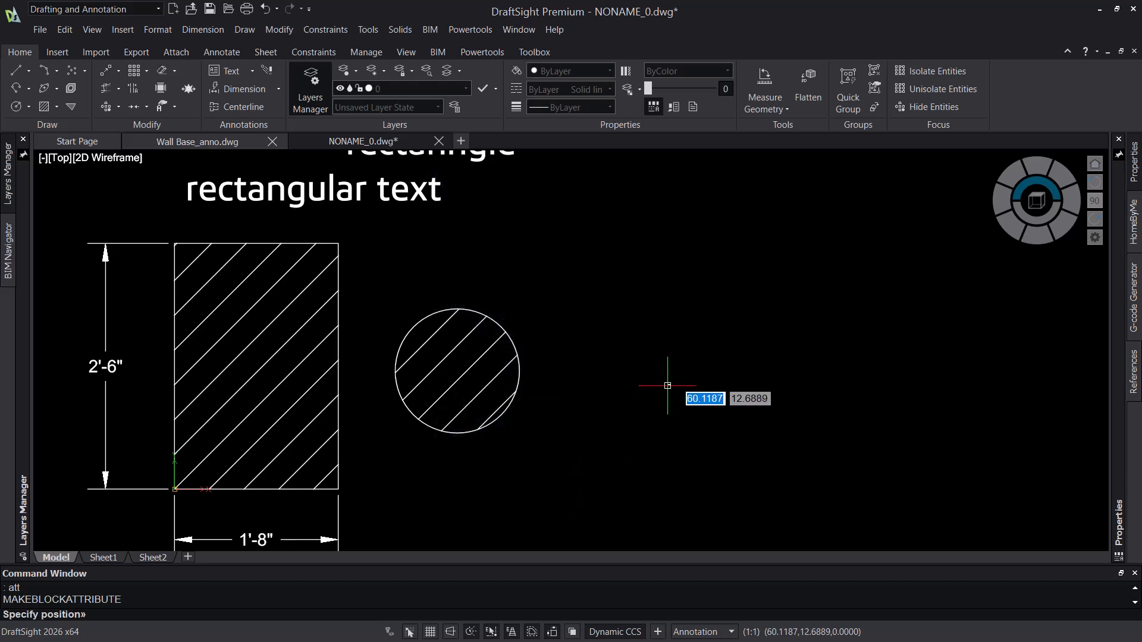
scroll(660, 384, "up", 5)
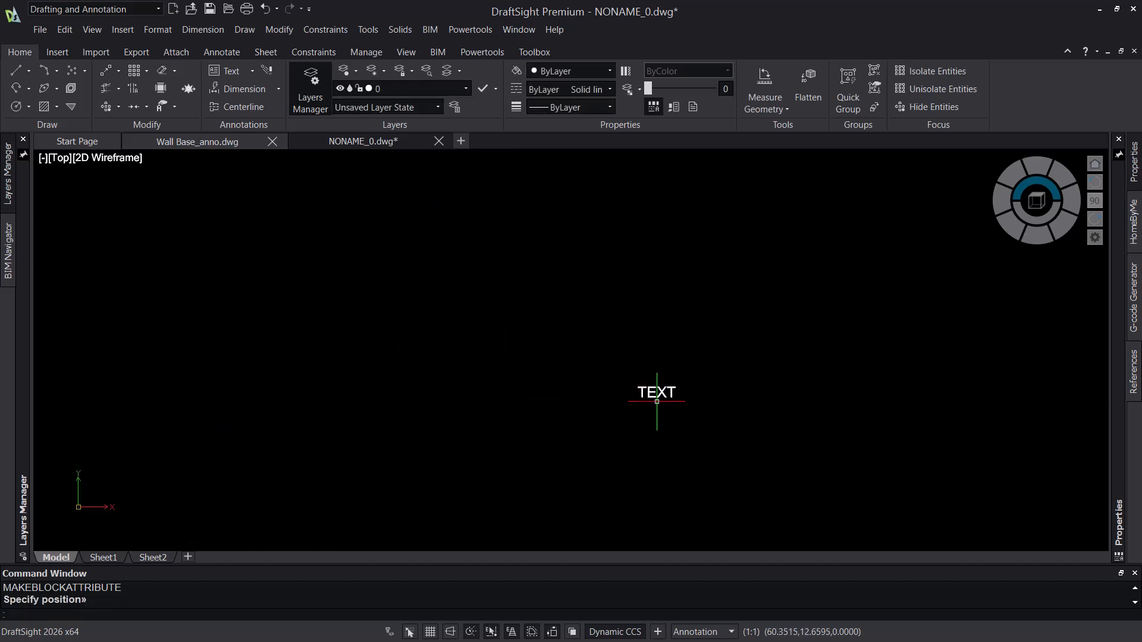
scroll(657, 402, "up", 3)
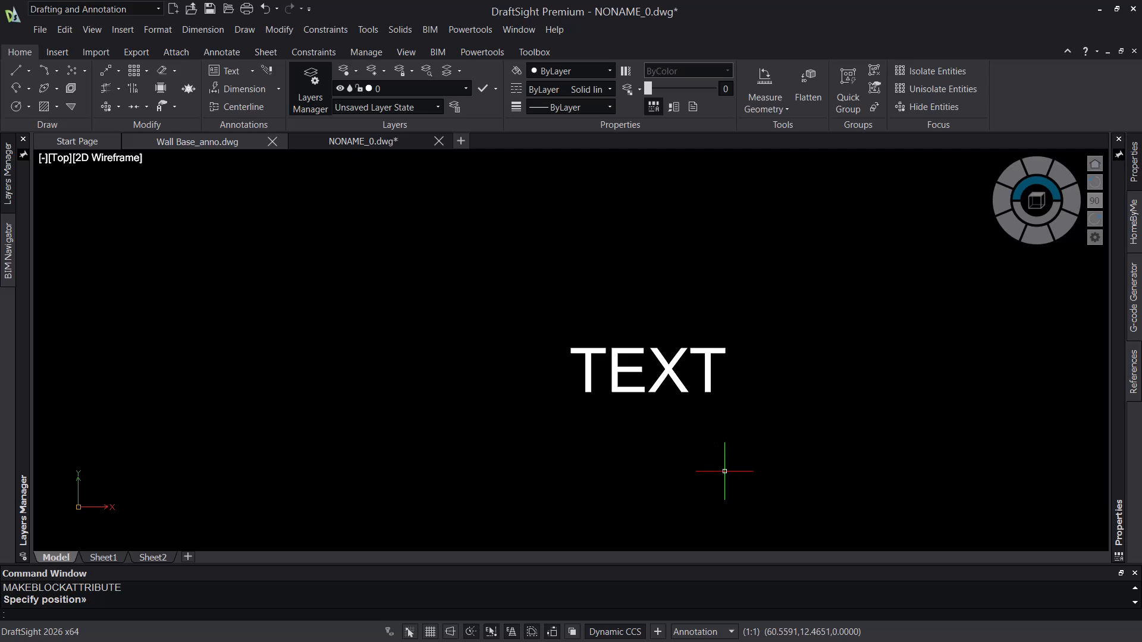
key("Return")
key("Escape")
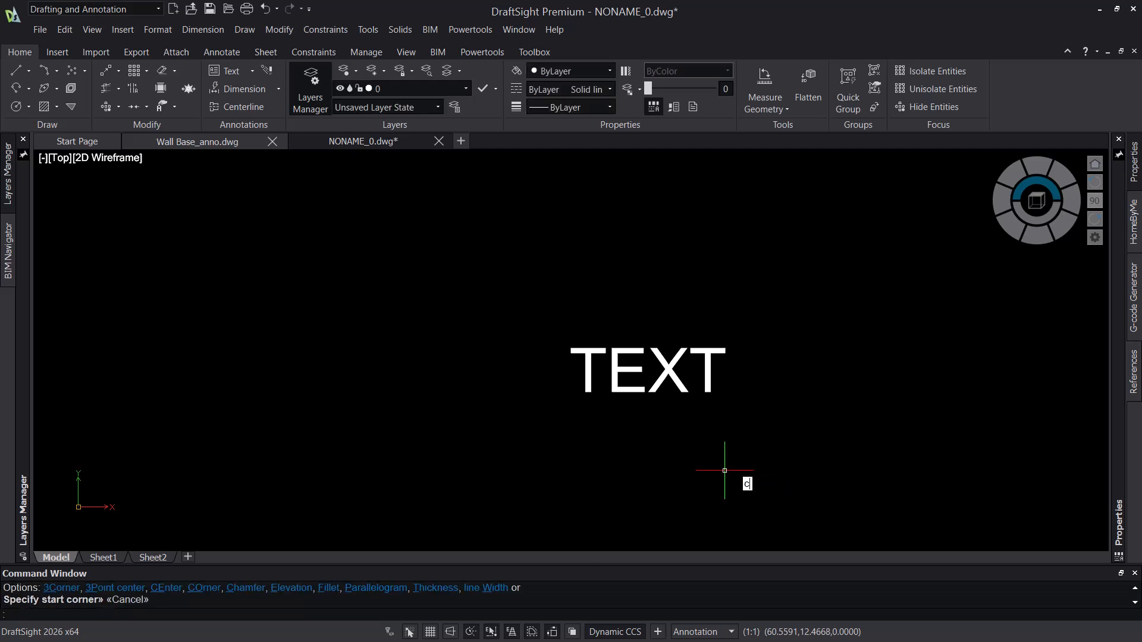
type("c")
key("Return")
key("Escape")
Step: Set the TEXT attribute's justification to Middle Center and deselect it
left_click(733, 332)
left_click(645, 421)
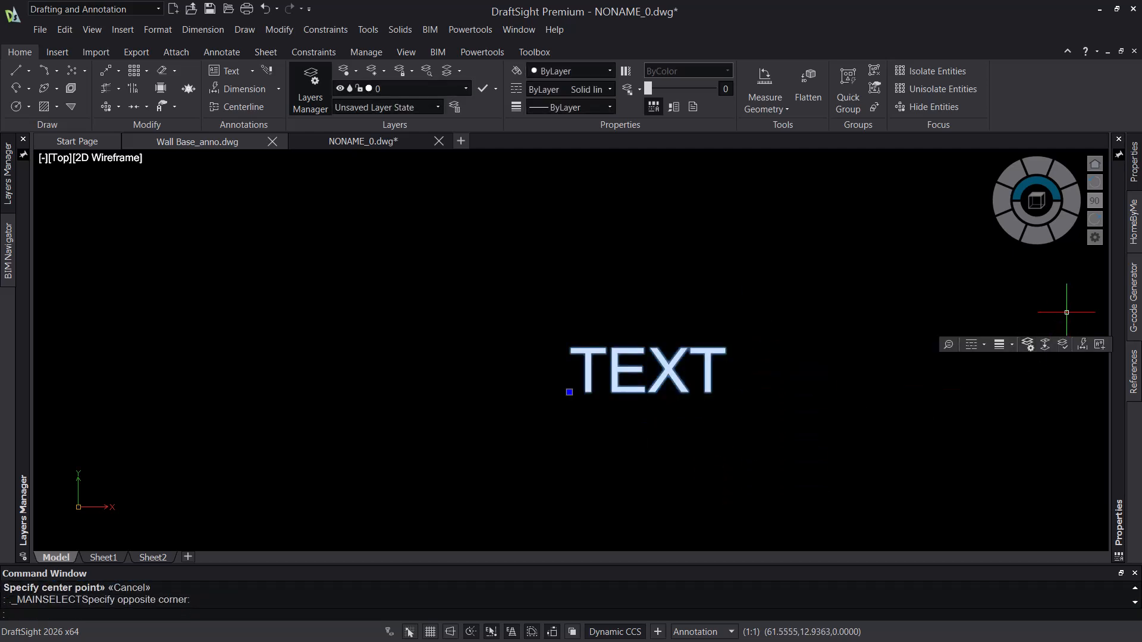
mouse_move(1117, 270)
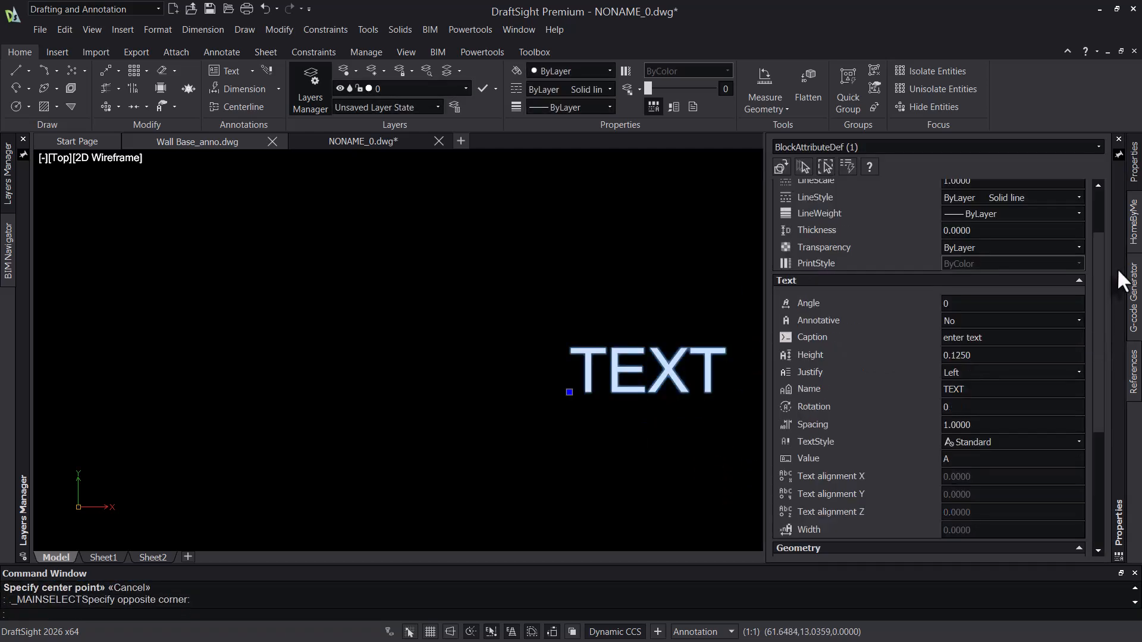
left_click(1079, 371)
scroll(1011, 431, "down", 2)
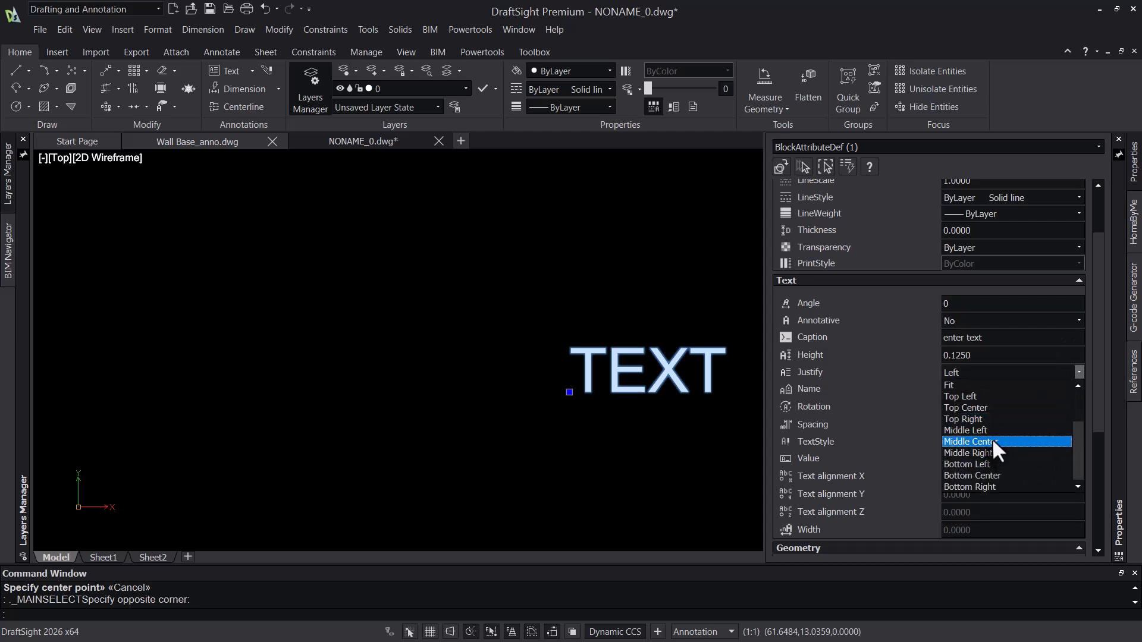
left_click(992, 437)
key("Escape")
key("Escape")
Step: Draw a circle of radius 0.3 centered on the TEXT attribute's insertion point
key("Return")
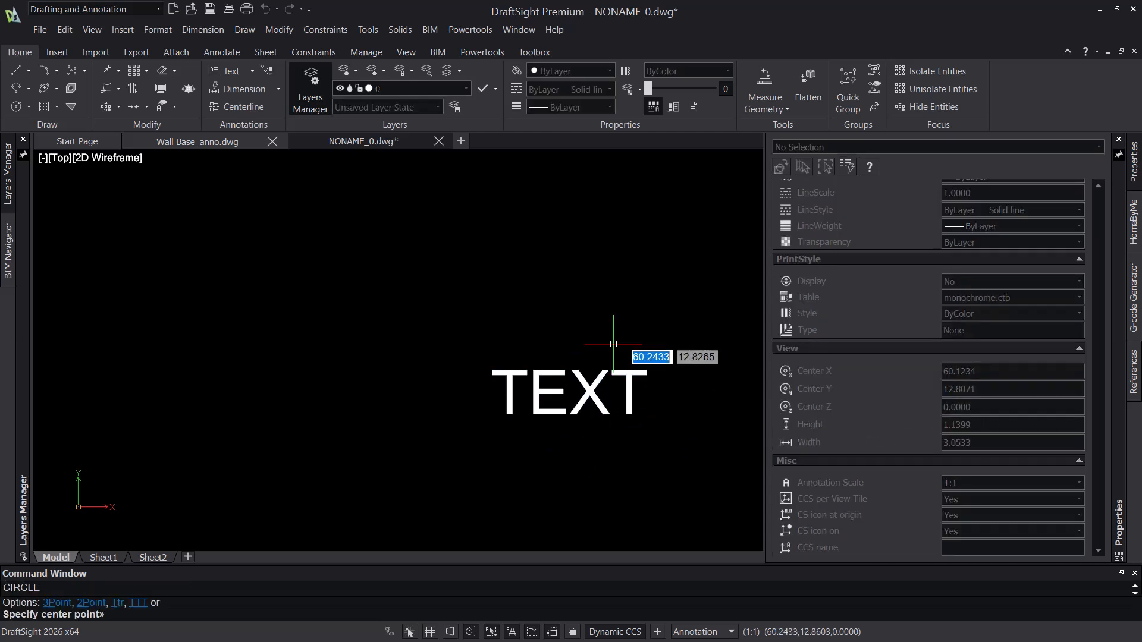
right_click(604, 294, "shift")
key("s")
left_click(633, 405)
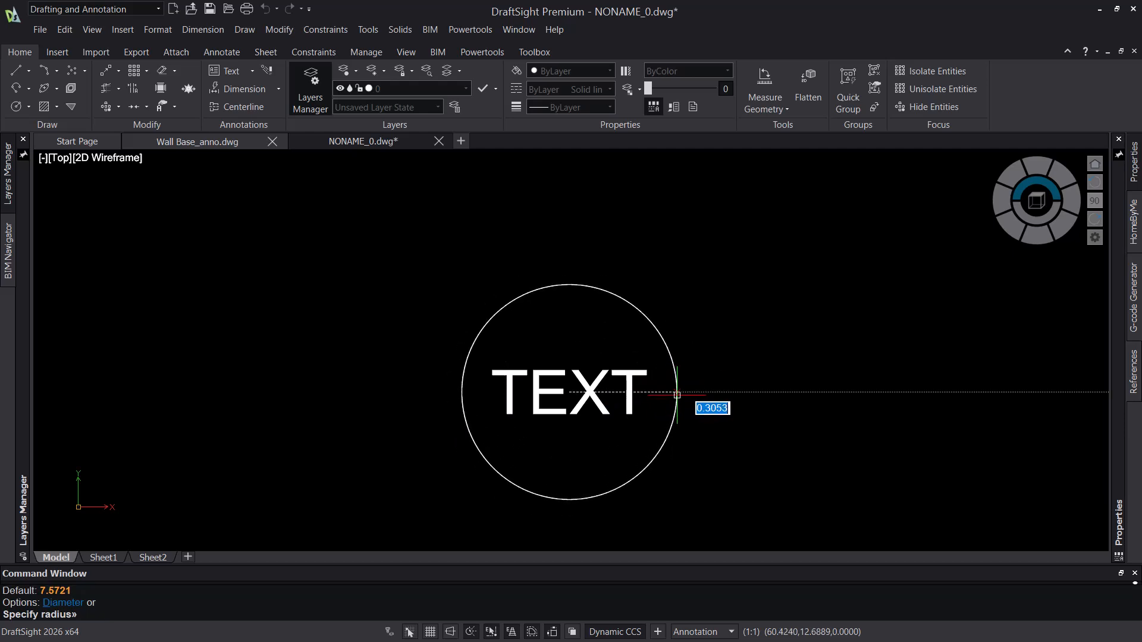
type(".3")
key("Return")
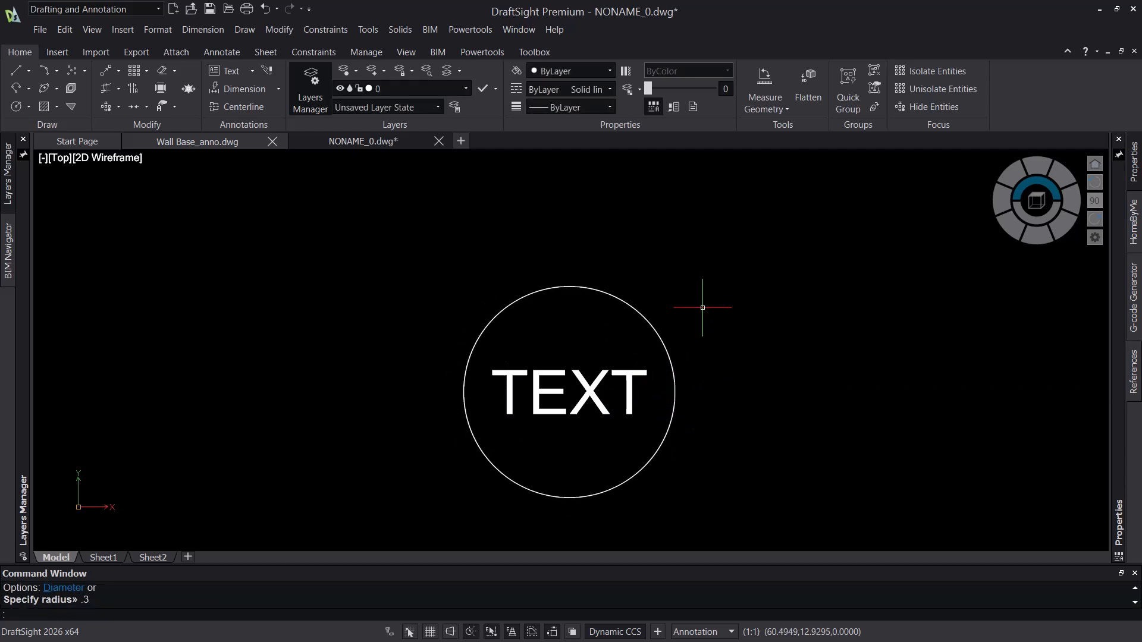
Step: Draw a horizontal polyline 0.125 long outward from the new circle's left quadrant
type("pl")
key("Return")
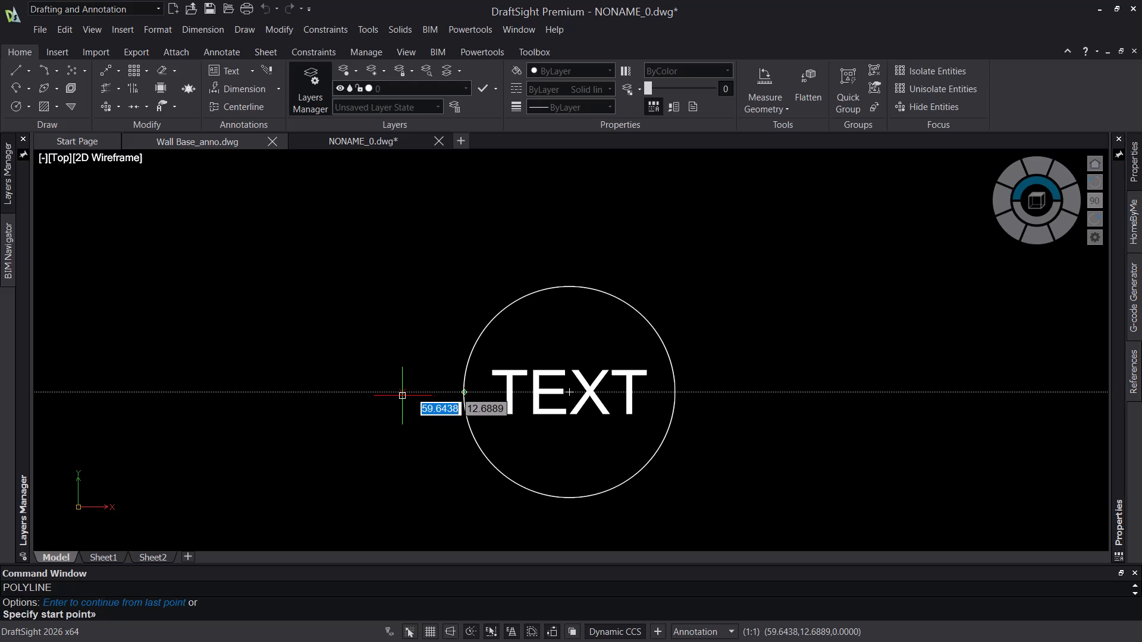
left_click(464, 393)
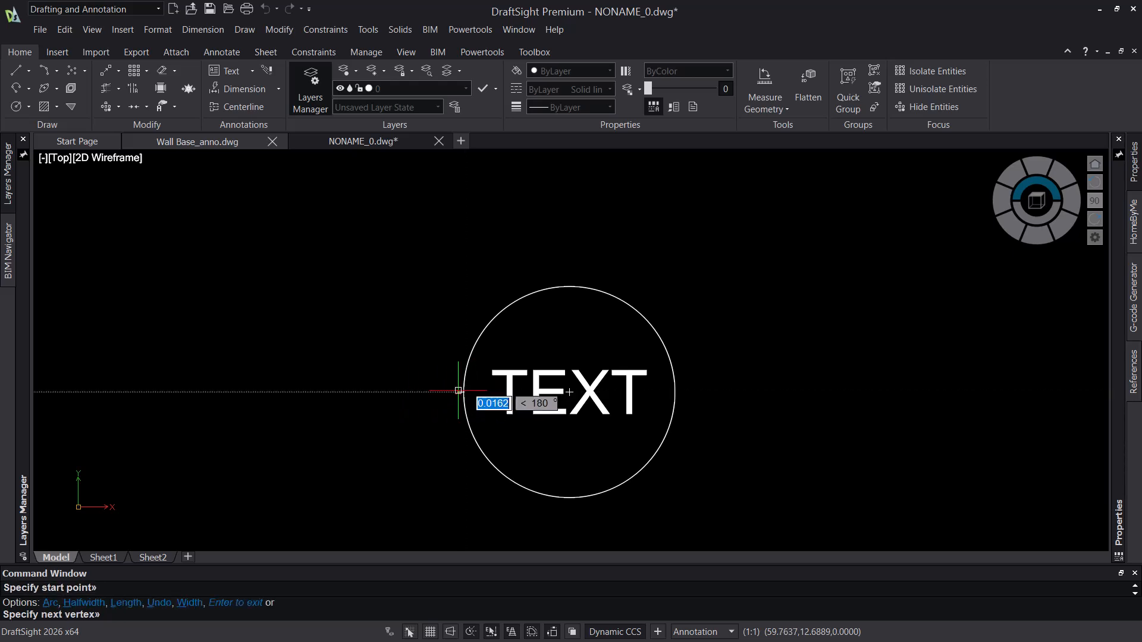
type(".125")
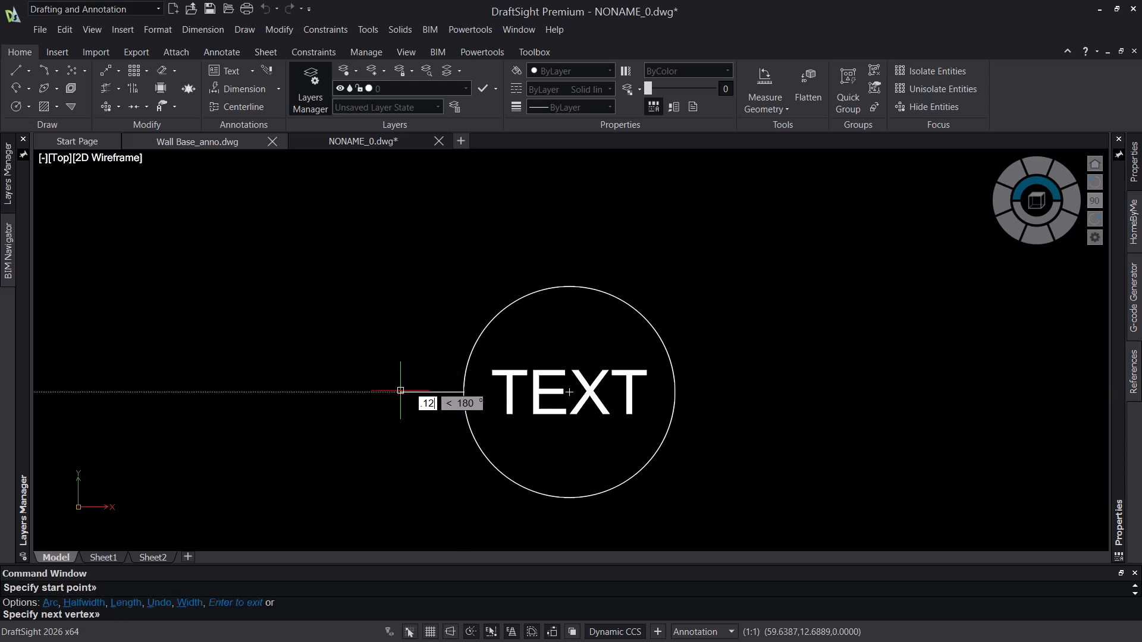
key("Return")
key("Escape")
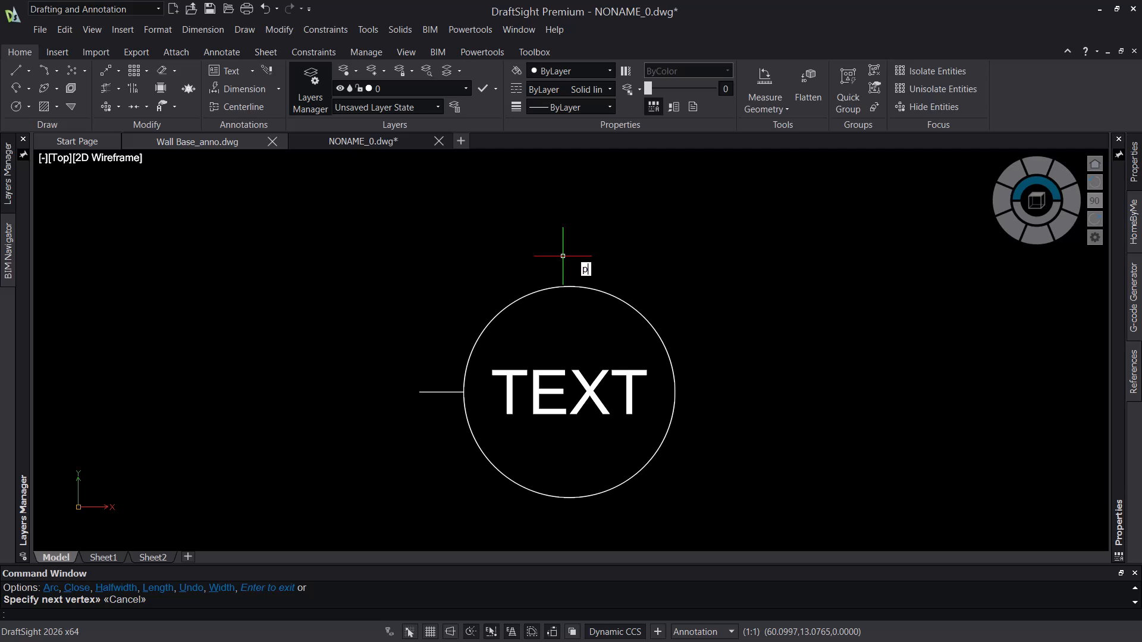
Step: Draw a polyline 0.125 straight up from the circle's top quadrant and on to the outer end of the left horizontal line
type("l")
key("Return")
left_click(569, 287)
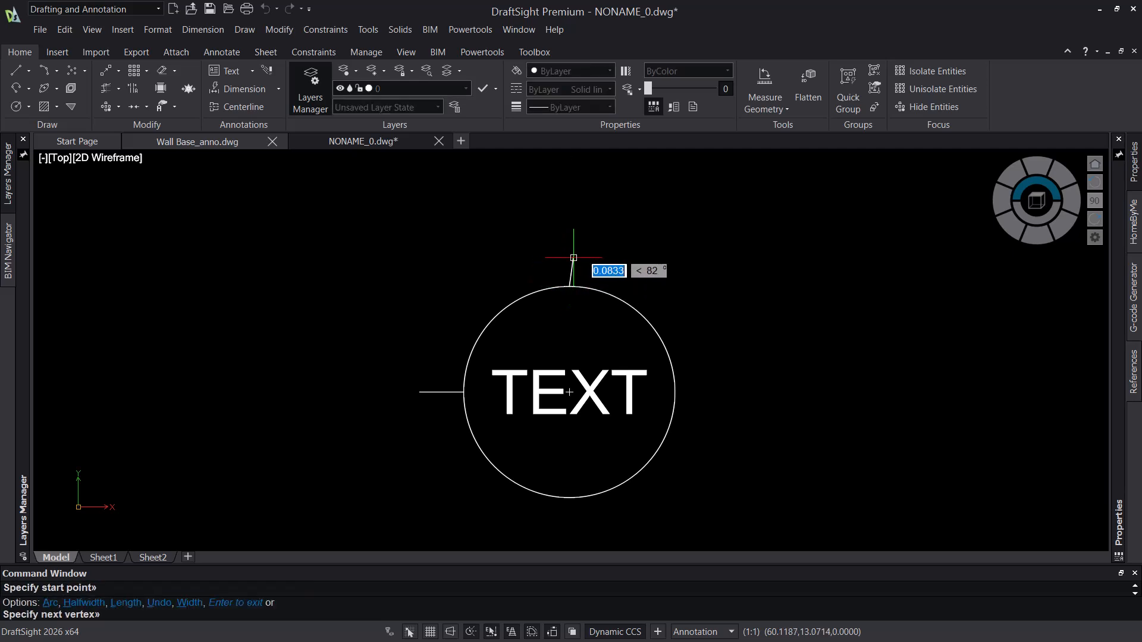
type(".125")
key("Return")
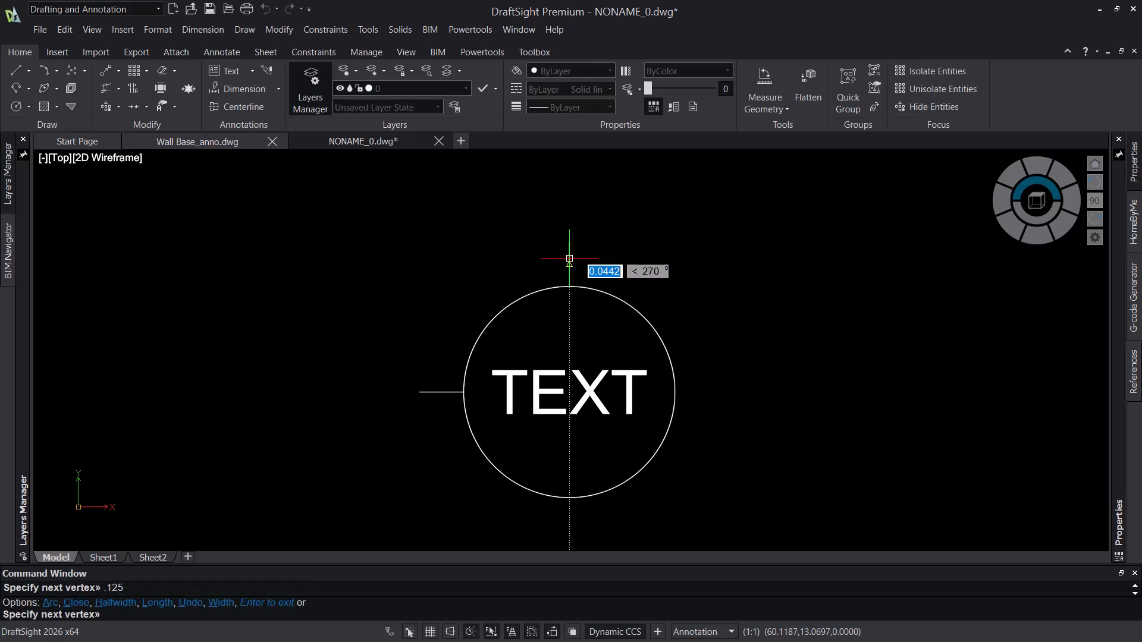
left_click(420, 391)
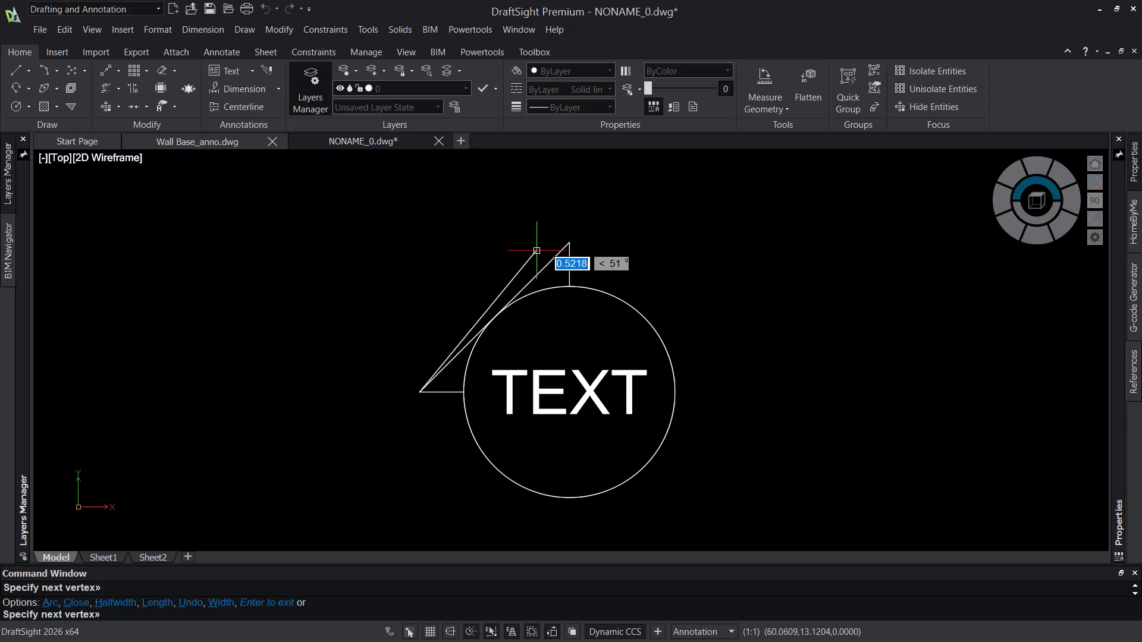
key("Escape")
Step: Mirror the angled polyline about the vertical axis through the tip above the circle, keeping the original
type("mi")
key("Return")
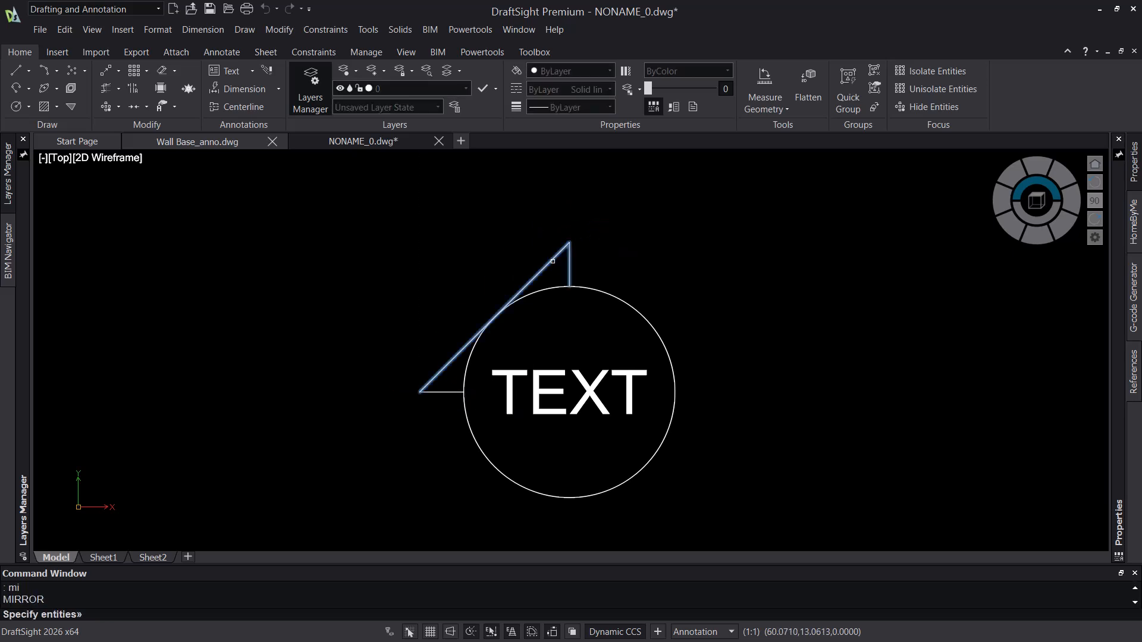
left_click(553, 259)
key("Return")
left_click(569, 242)
left_click(580, 226)
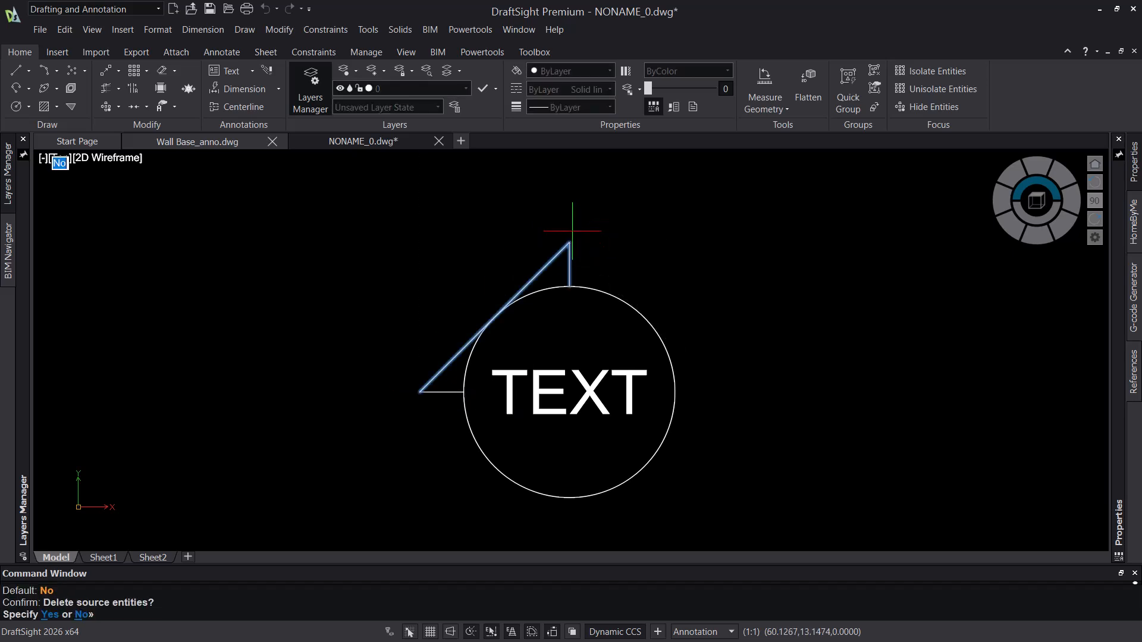
Step: Draw a horizontal polyline from the mirrored line's outer end to the circle's right quadrant
type("pl")
key("Return")
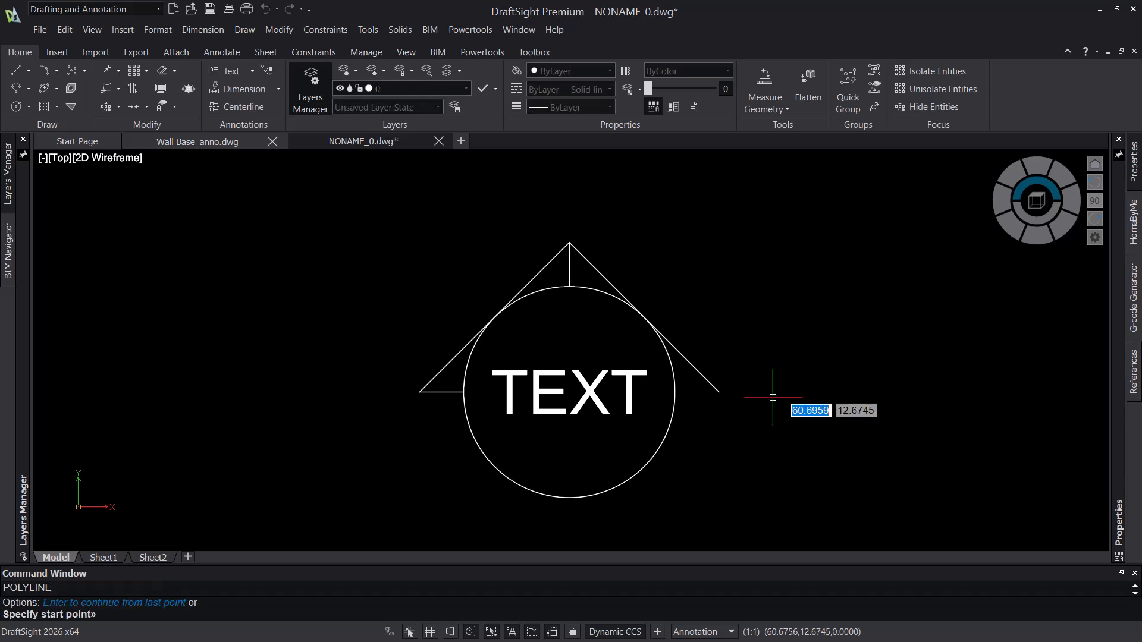
left_click(719, 392)
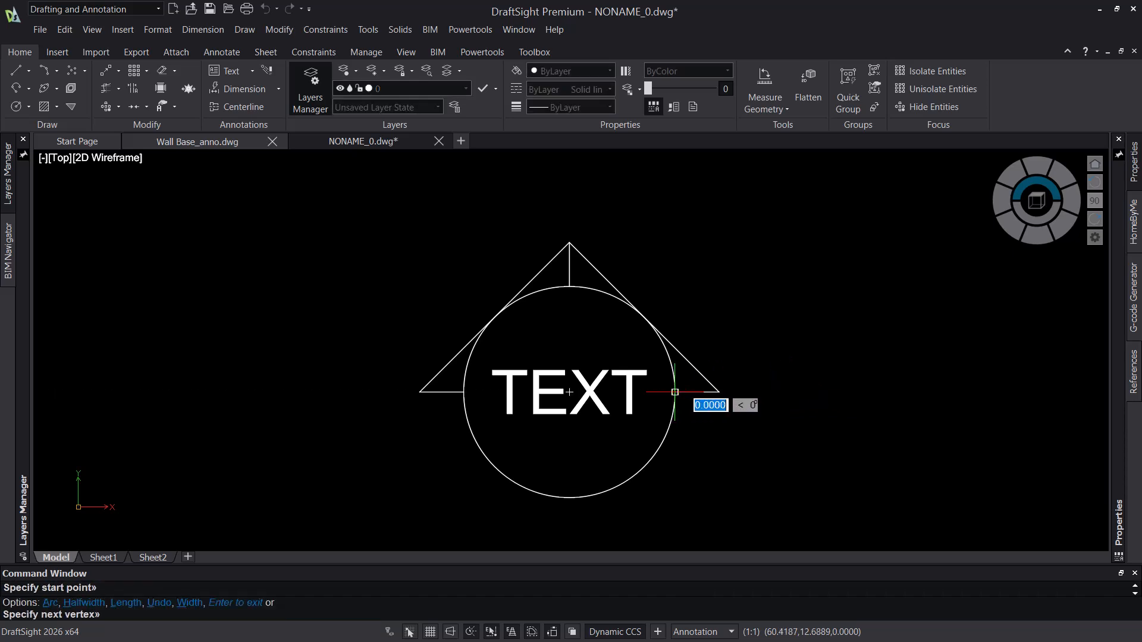
key("Escape")
key("Escape")
Step: Explode the two polylines meeting at the tip and delete the vertical construction segments above the circle
key("Return")
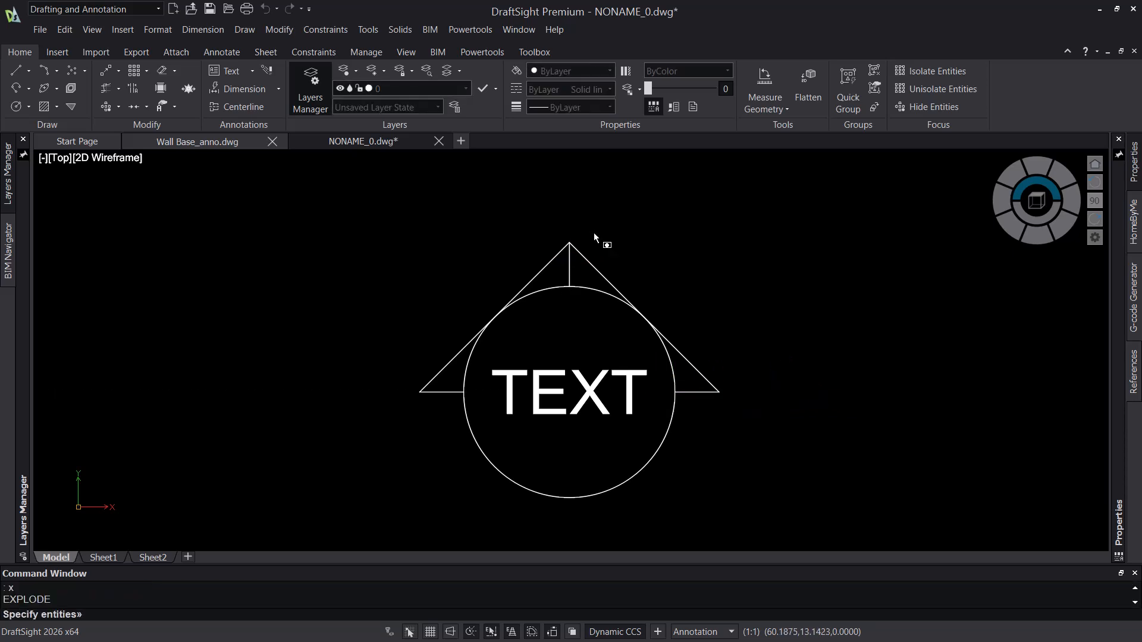
left_click_drag(594, 235, 529, 265)
key("Return")
left_click(574, 271)
left_click(563, 245)
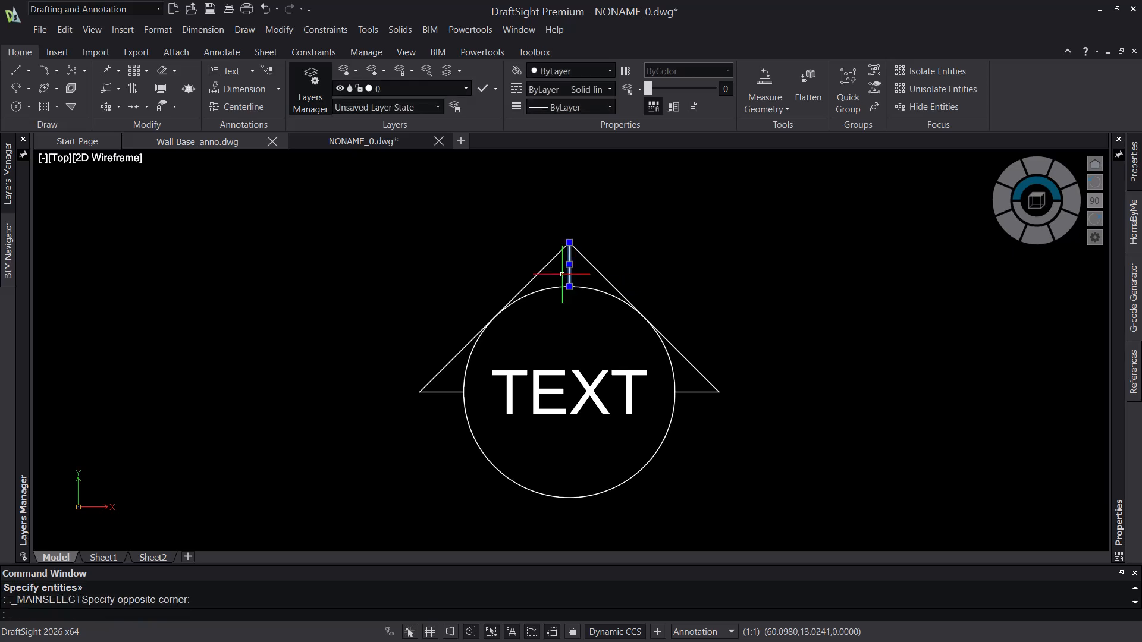
key("Delete")
Step: Join the two sloped lines and two short horizontal lines into a single arrow-shaped polyline
left_click_drag(786, 286, 691, 412)
left_click_drag(431, 314, 387, 408)
key("Return")
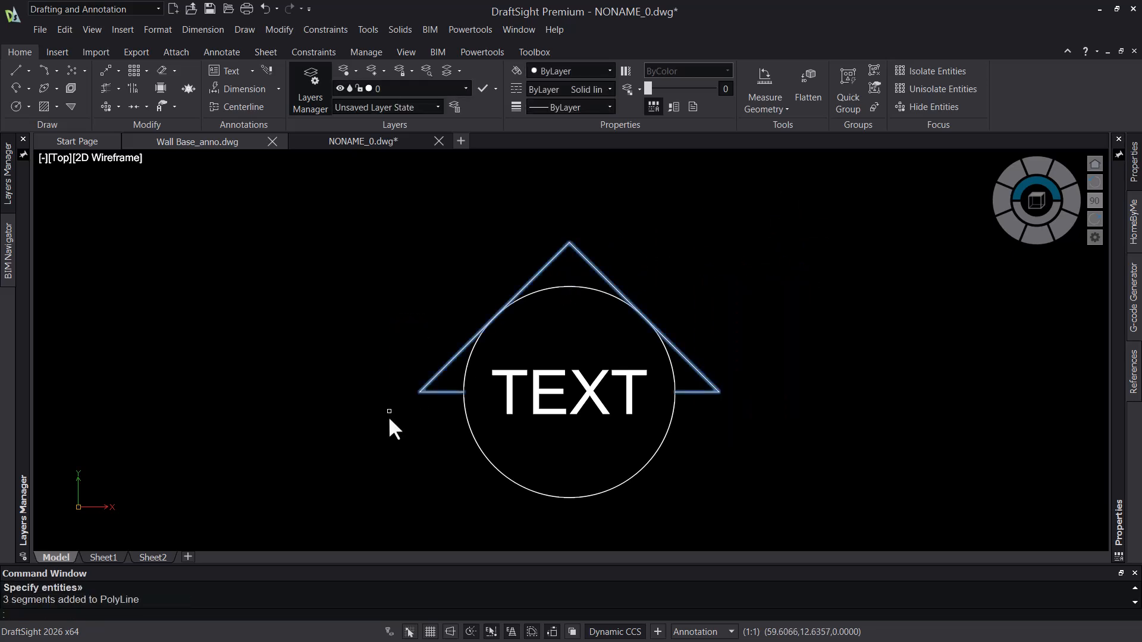
Step: Start a block definition named "arrow" and include the circle, arrow polyline and TEXT attribute as its entities
type("b")
key("Return")
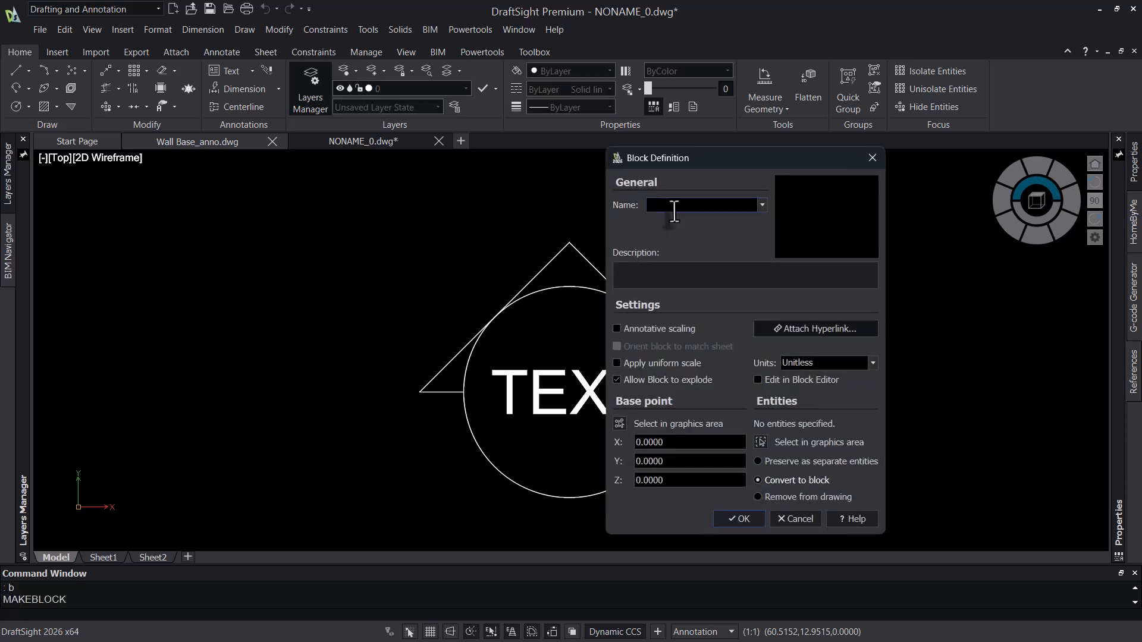
type("arrow")
left_click(761, 442)
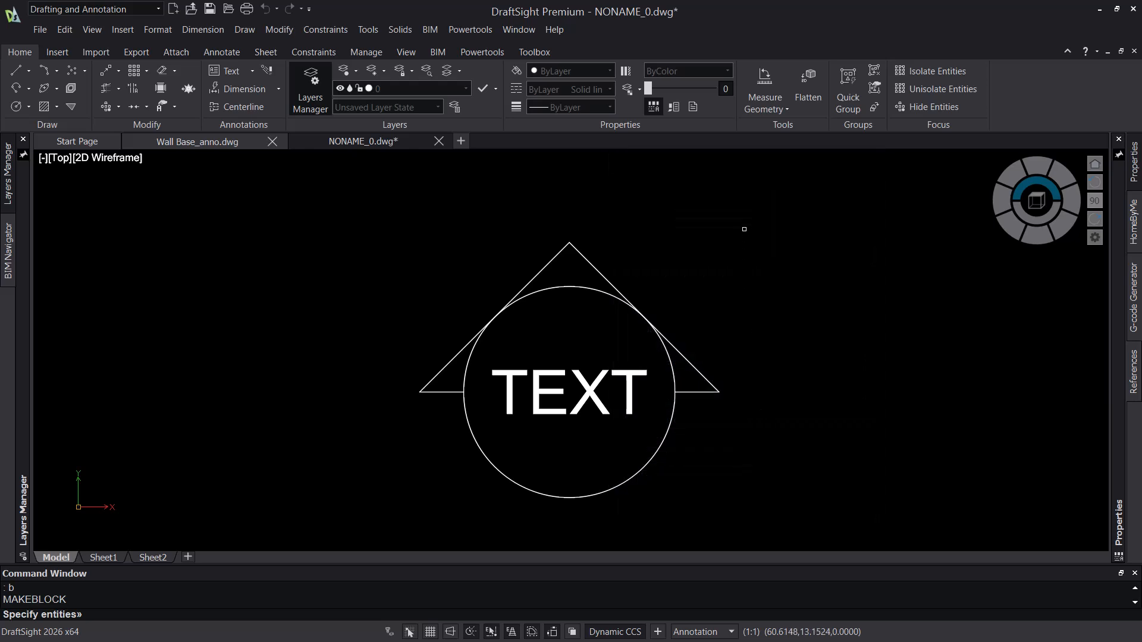
left_click(746, 225)
left_click(374, 494)
key("Return")
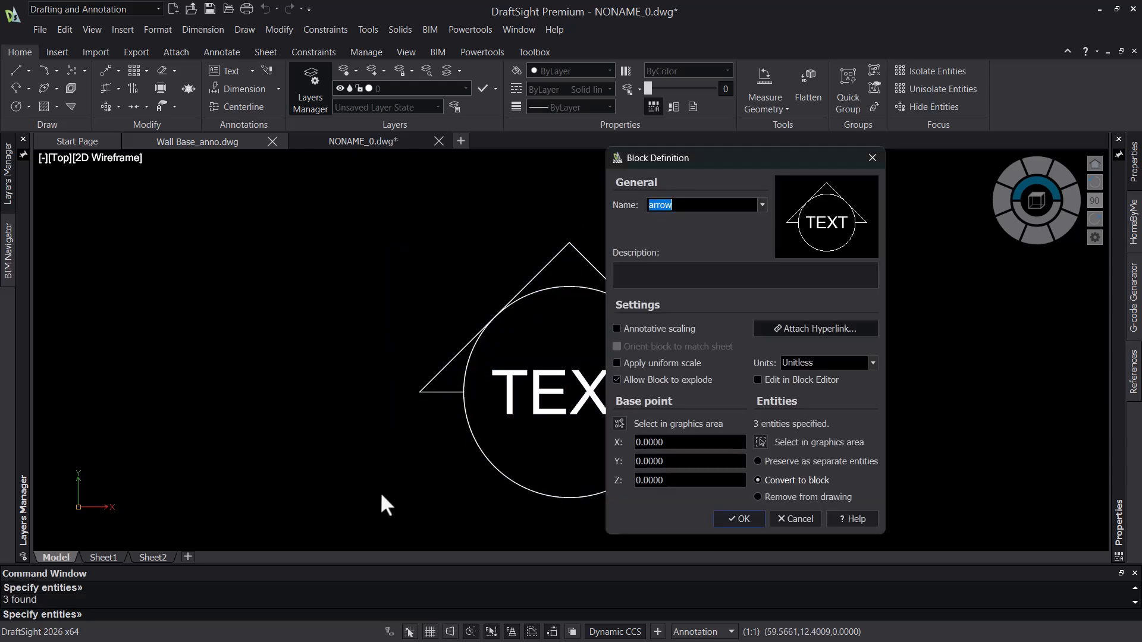
Step: Enable annotative scaling for the arrow block, set its base point at the circle's center, and accept the definition
left_click(617, 329)
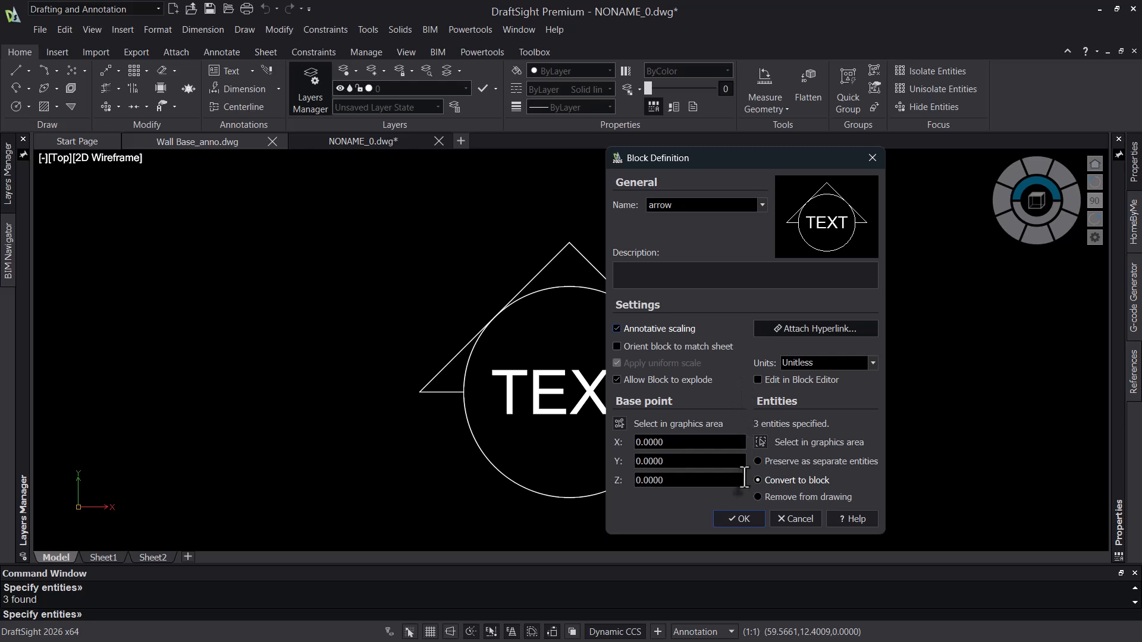
left_click(621, 424)
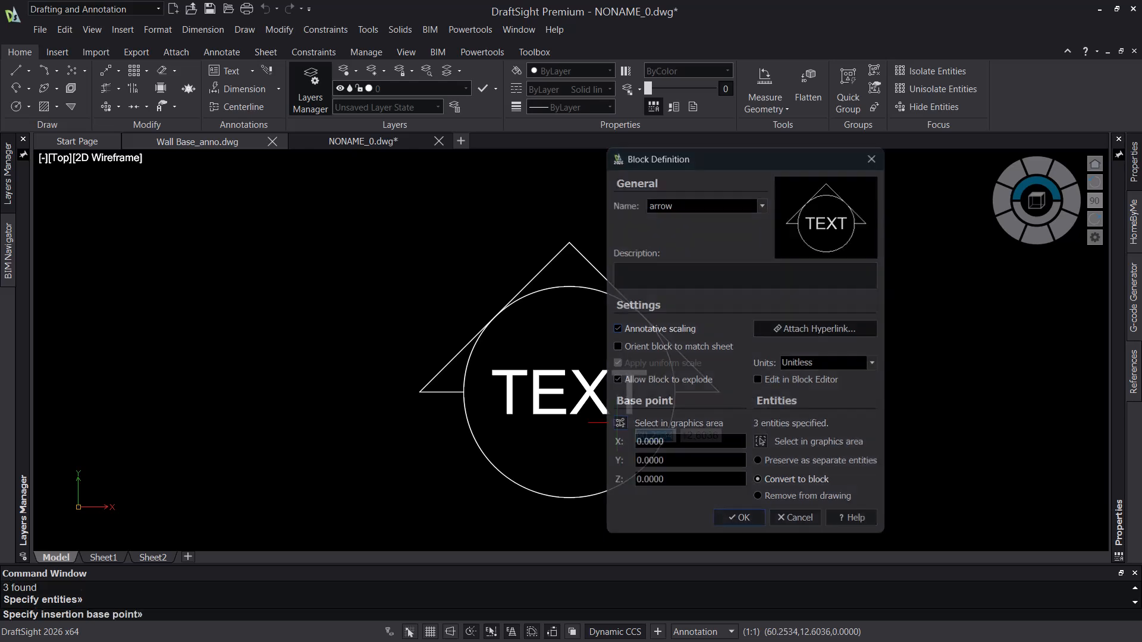
left_click(625, 489)
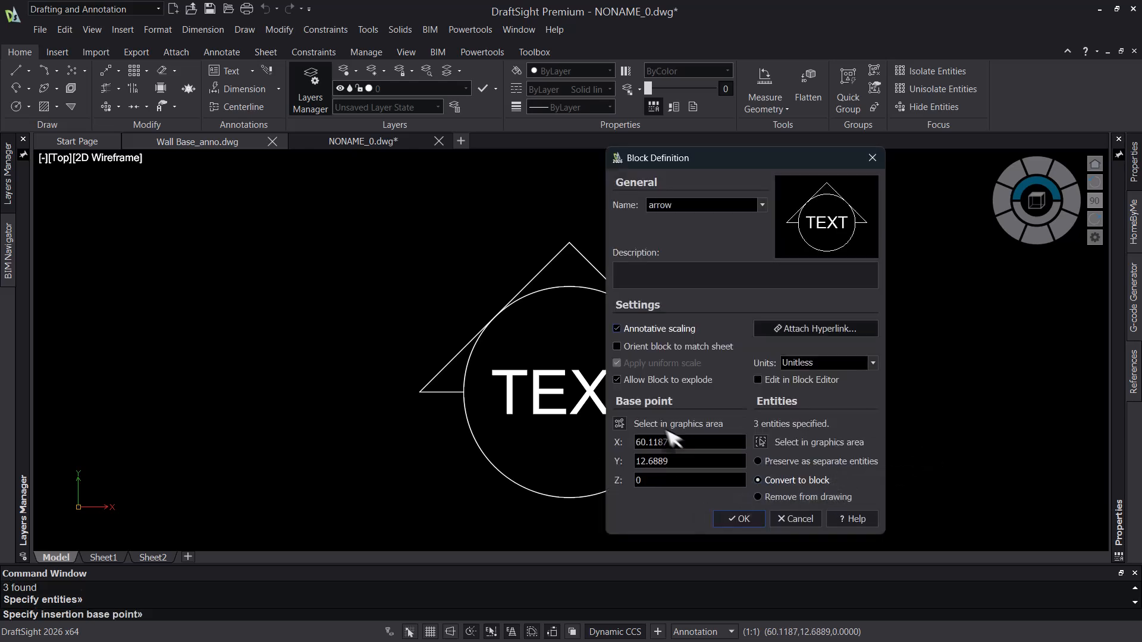
left_click(738, 519)
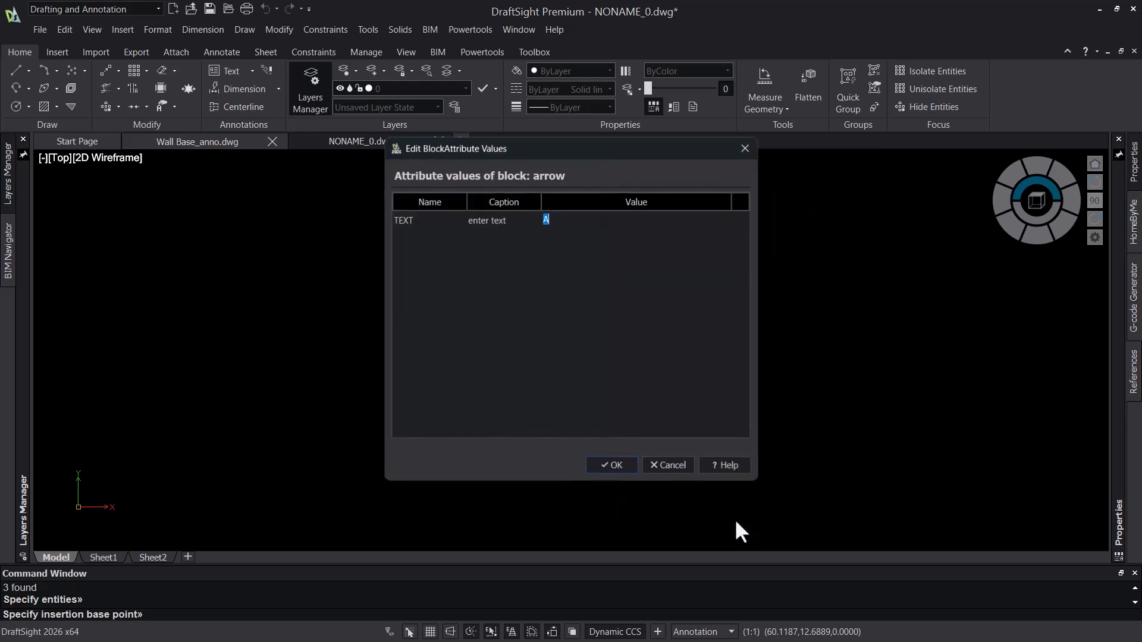
Step: Accept A as the arrow block's TEXT attribute value and review the placed block's annotative properties
left_click(613, 466)
left_click(708, 429)
left_click(613, 466)
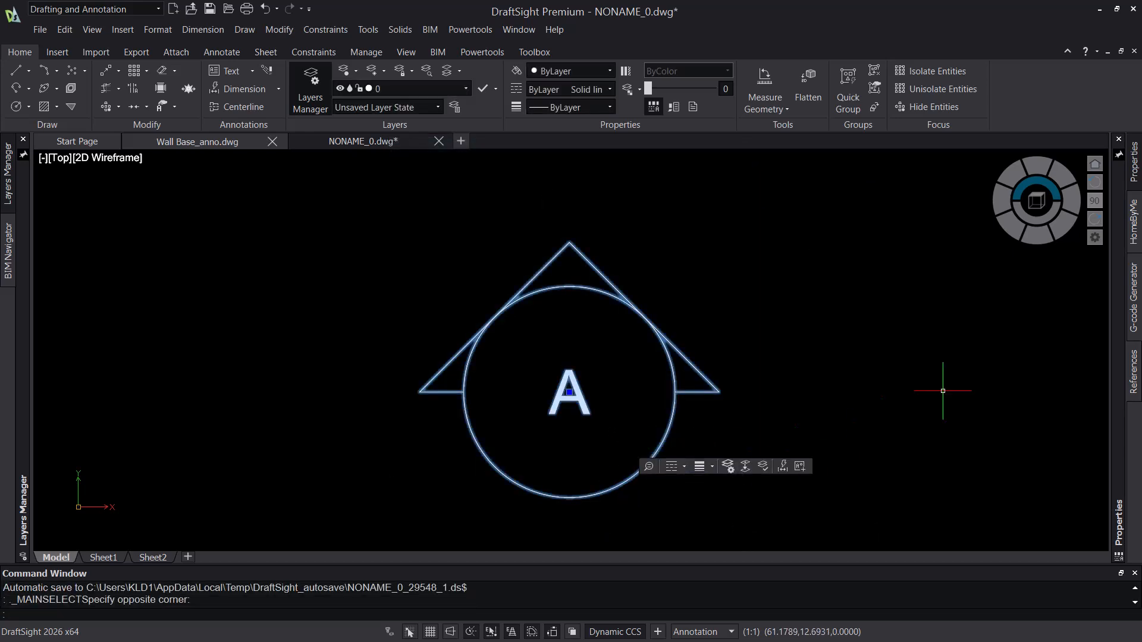
mouse_move(1120, 276)
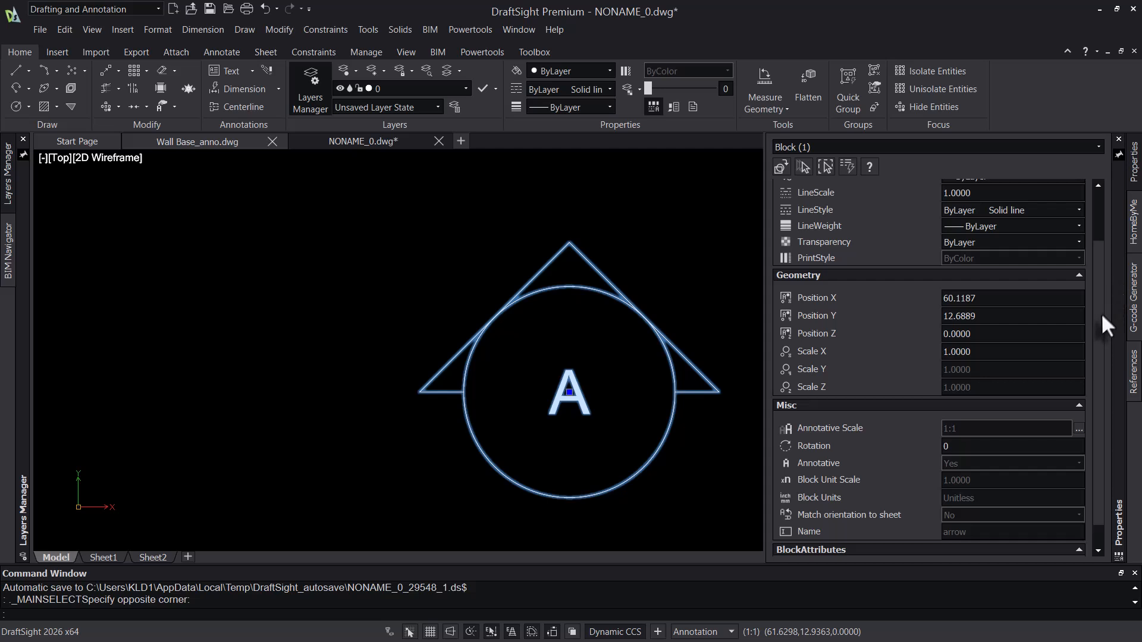
scroll(1101, 312, "down", 1)
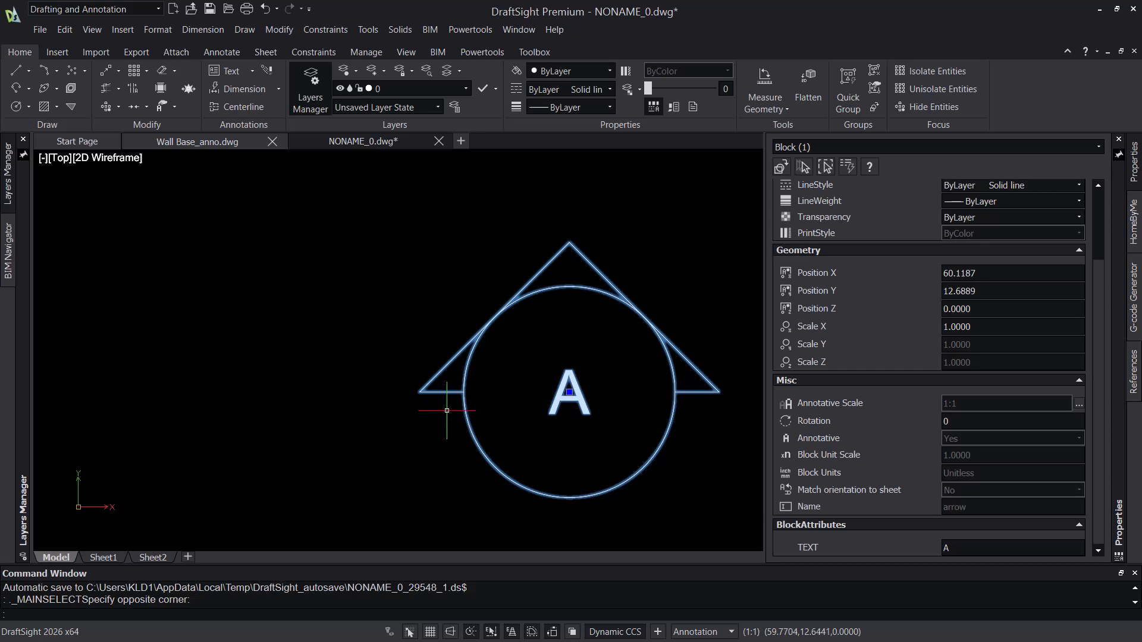
key("Escape")
scroll(650, 331, "down", 6)
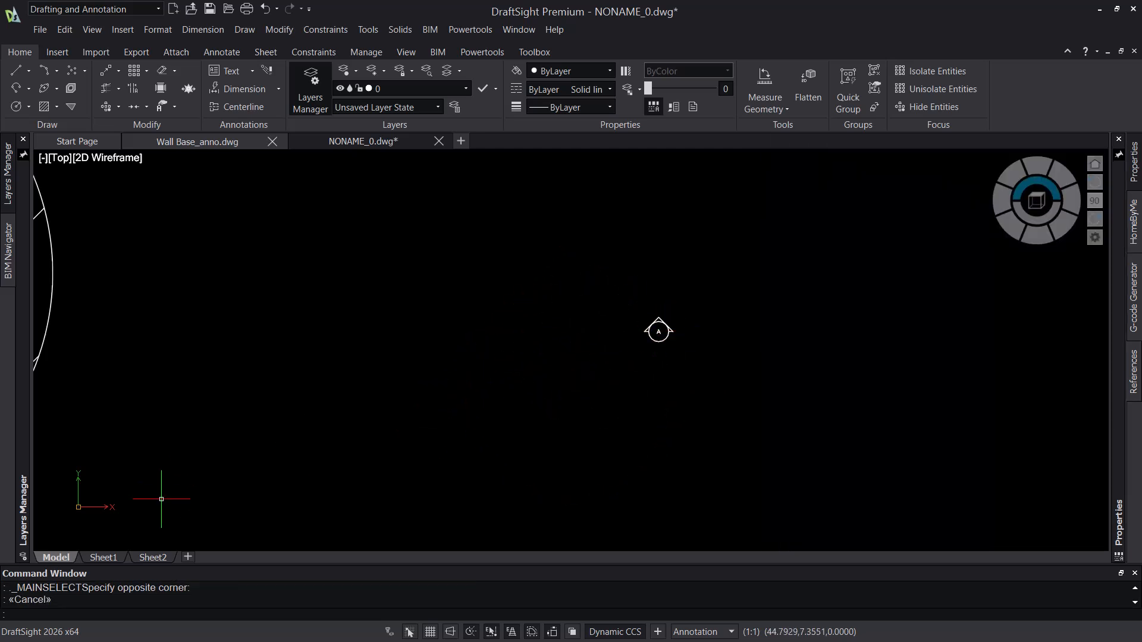
Step: On Sheet1, enlarge the 0'-0 1/2" = 1' viewport slightly by stretching its lower corner outward
left_click(103, 557)
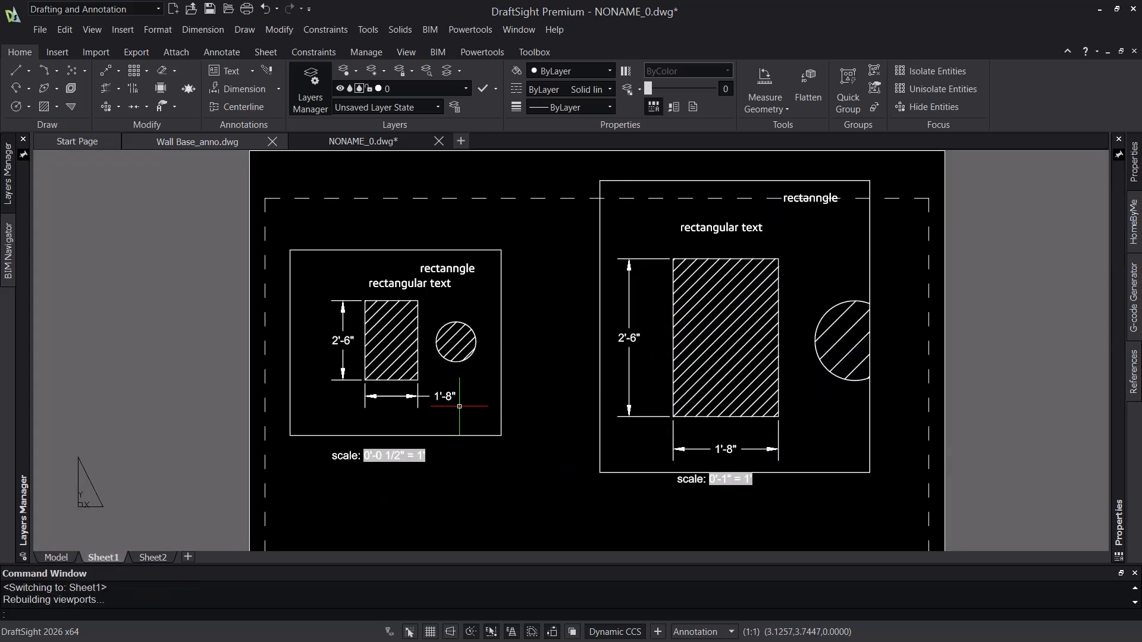
left_click(472, 436)
left_click(501, 435)
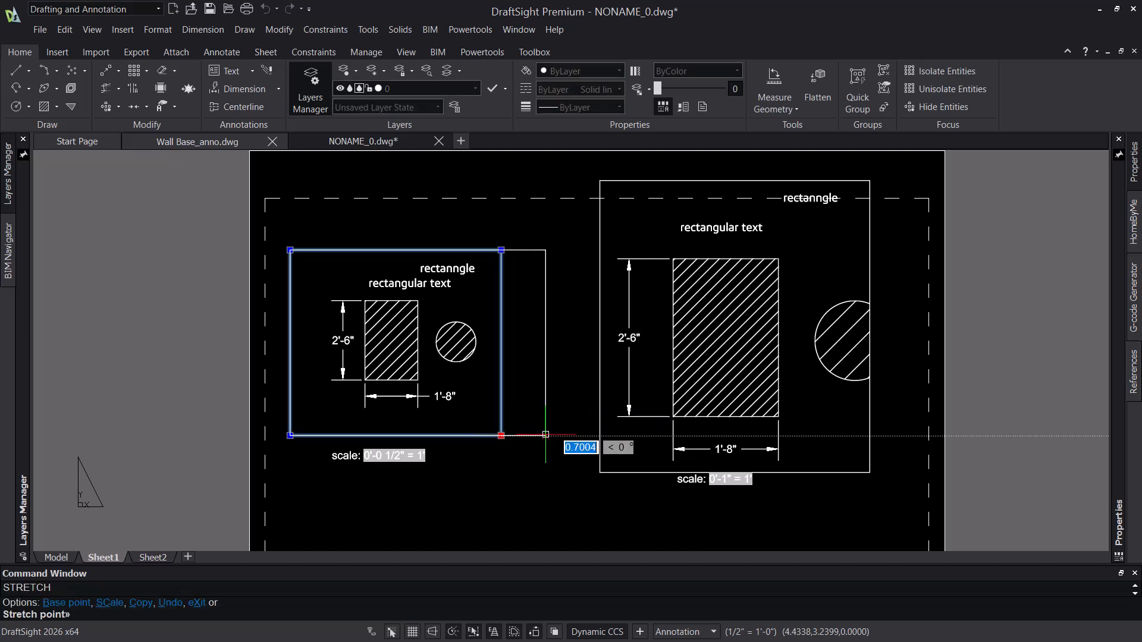
left_click(545, 435)
left_click(545, 436)
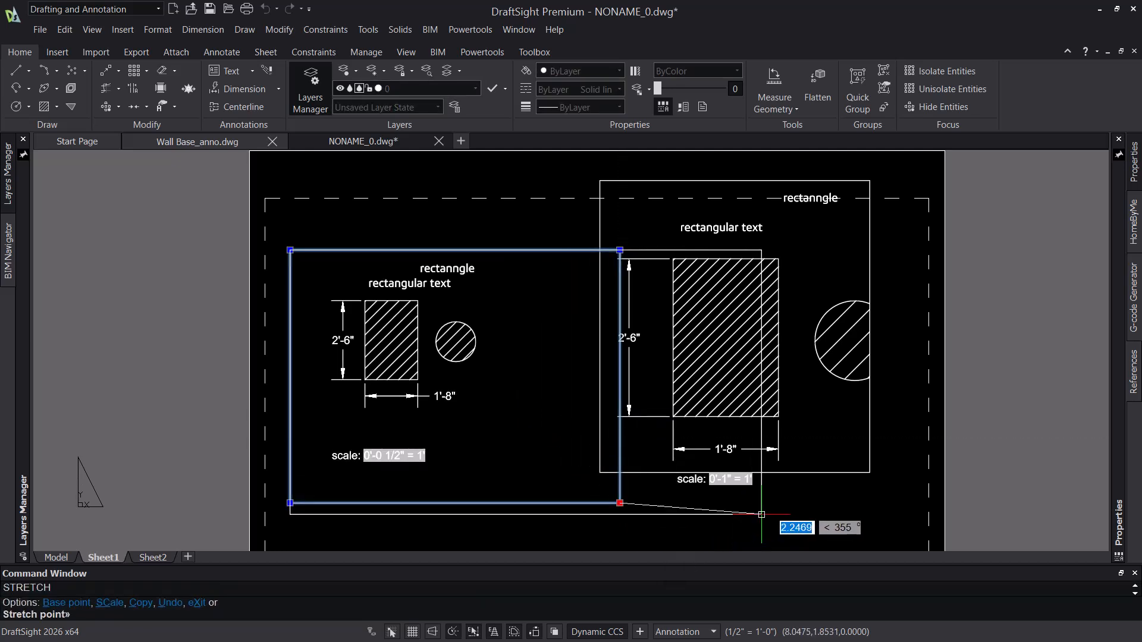
left_click(776, 528)
left_click(776, 528)
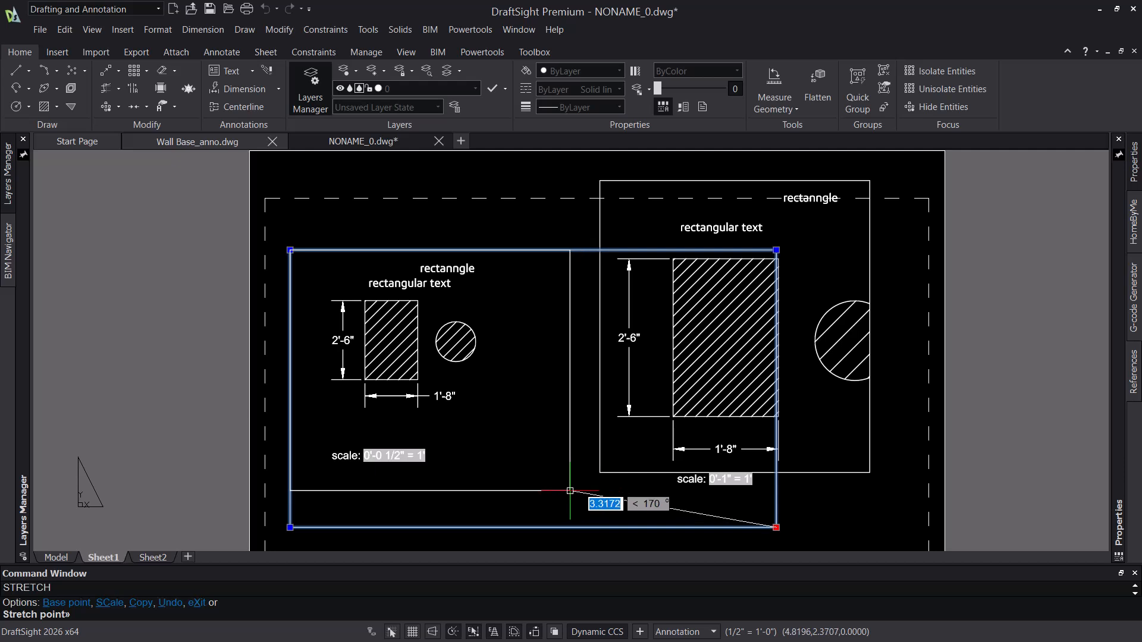
left_click(529, 442)
key("Escape")
key("Escape")
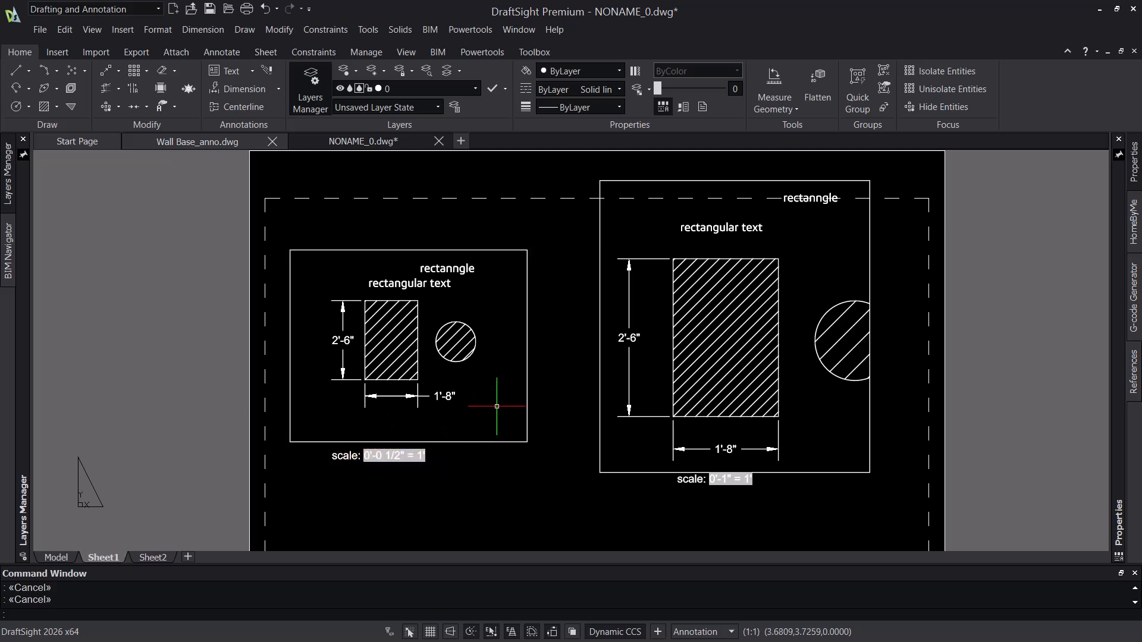
Step: Activate the 0'-0 1/2" = 1' viewport to check for the arrow block, and return to the sheet space
left_click(539, 414)
left_click(468, 387)
key("Escape")
double_click(504, 400)
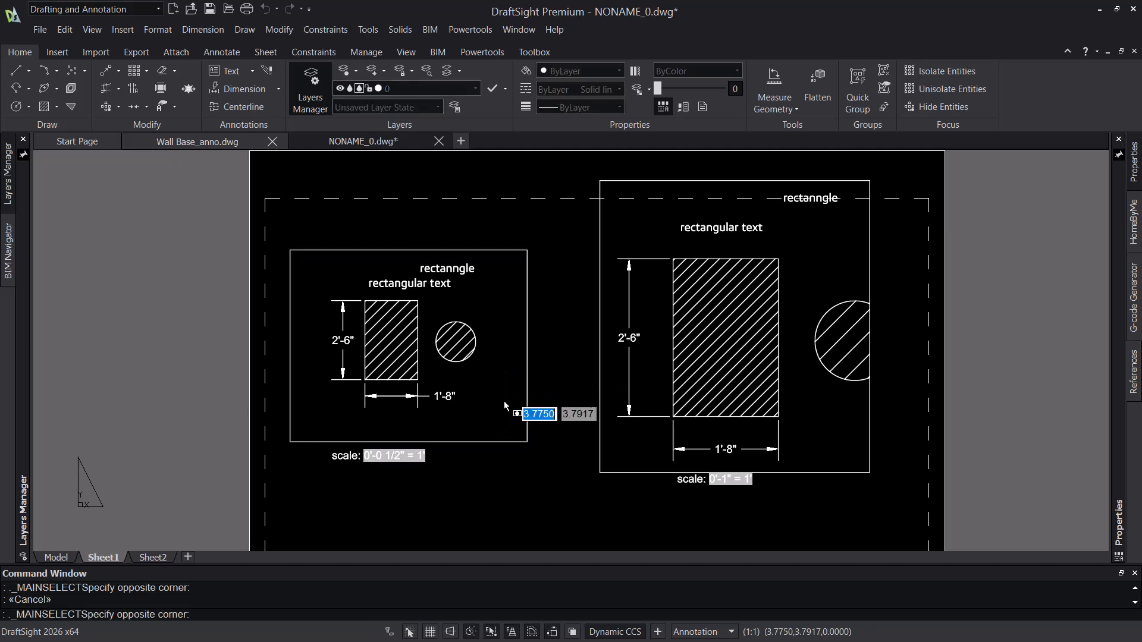
double_click(563, 393)
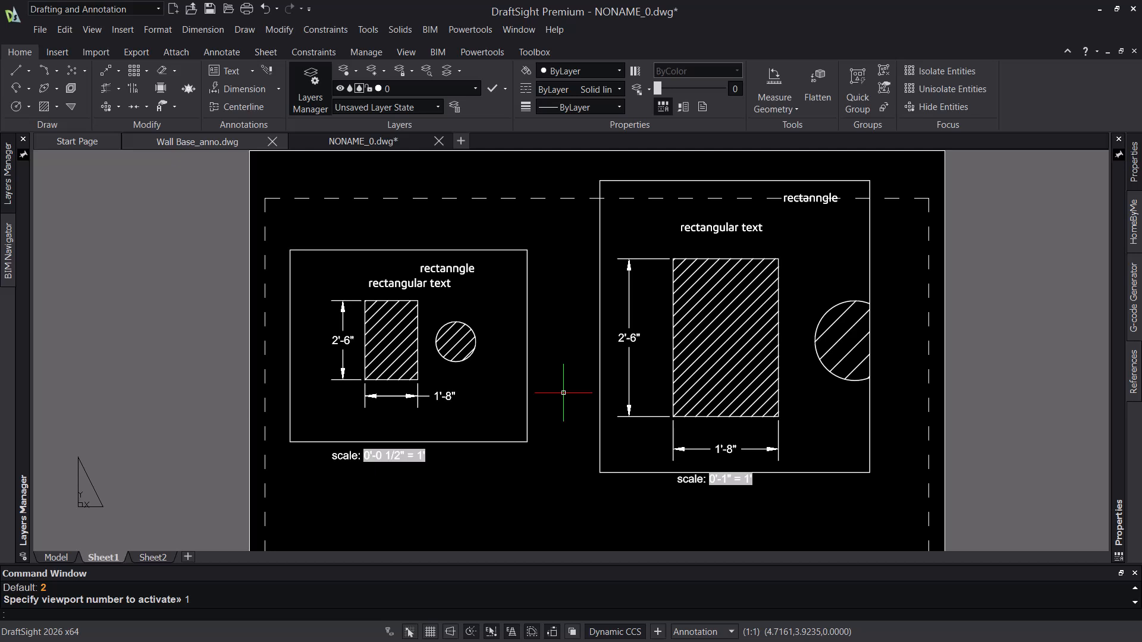
Step: In model space, add the 1/2" = 1'-0" annotation scale to the arrow block
left_click(49, 559)
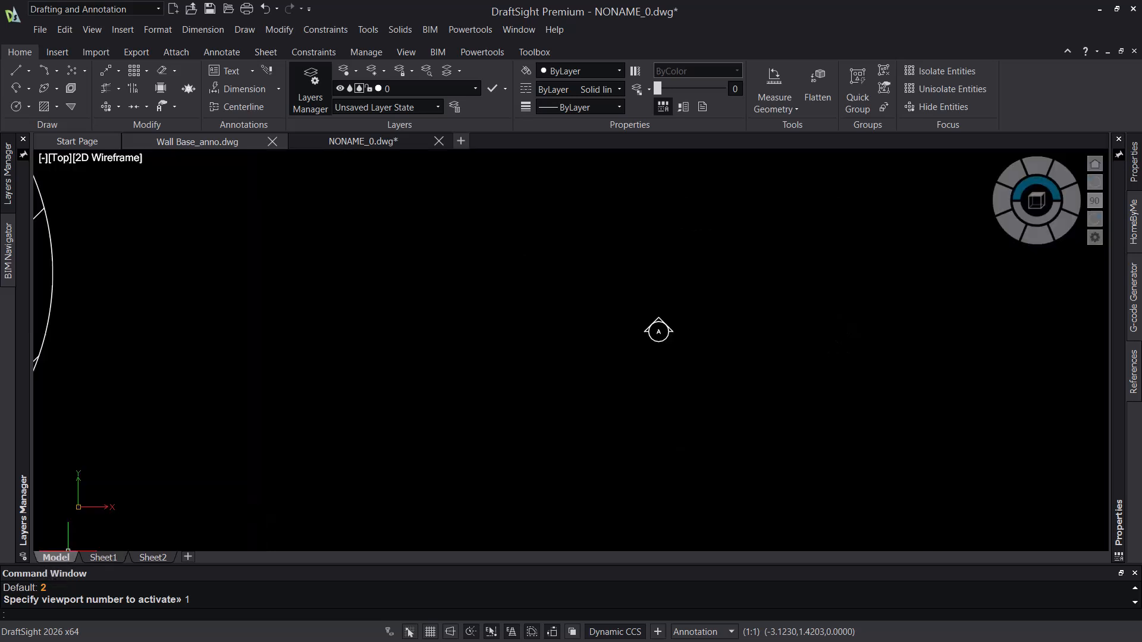
left_click(687, 314)
left_click(634, 371)
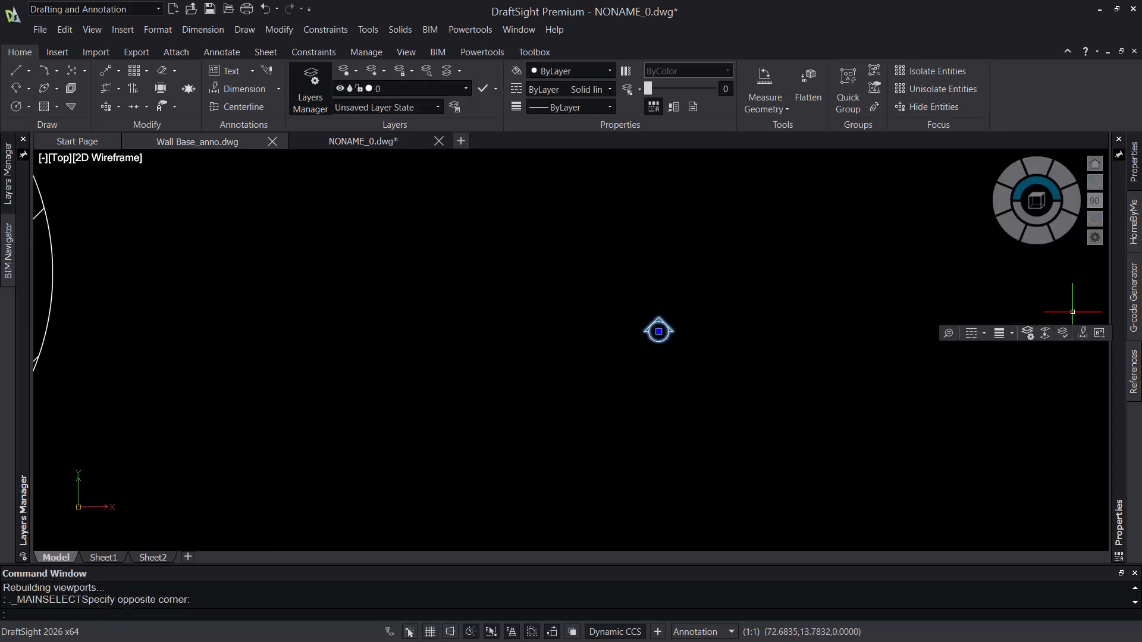
mouse_move(1120, 240)
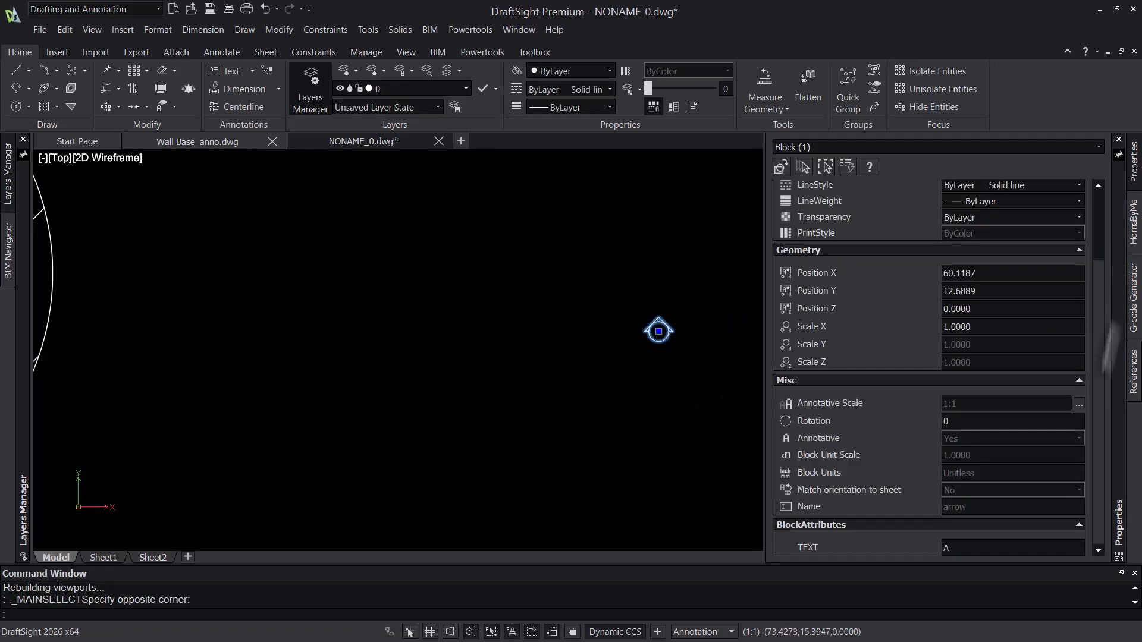
left_click(1078, 405)
left_click(659, 283)
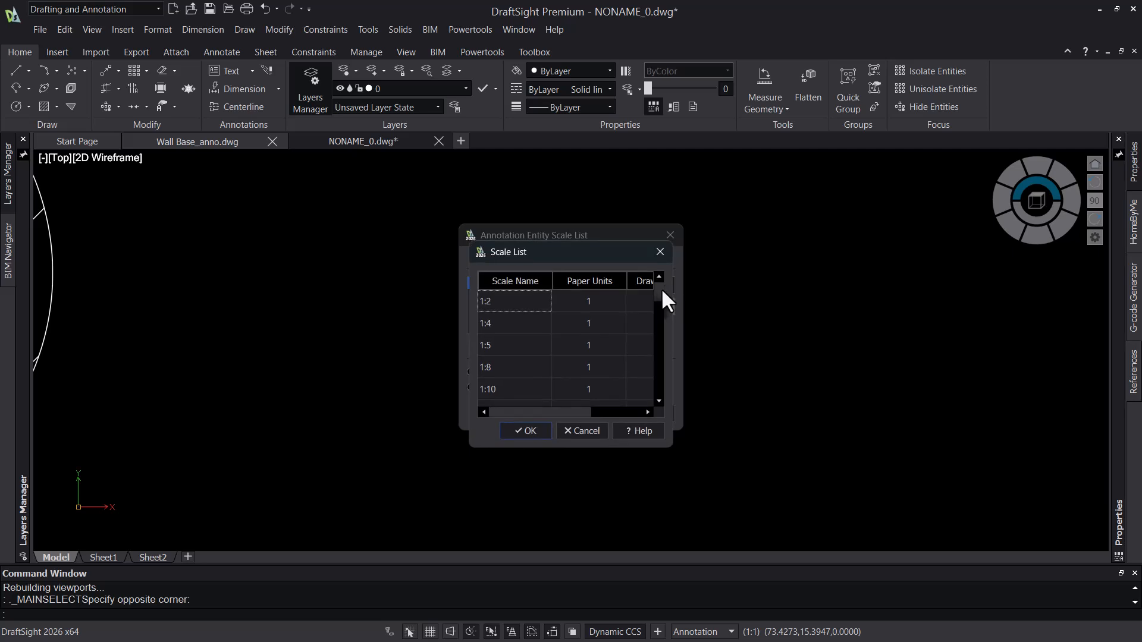
left_click_drag(662, 289, 665, 365)
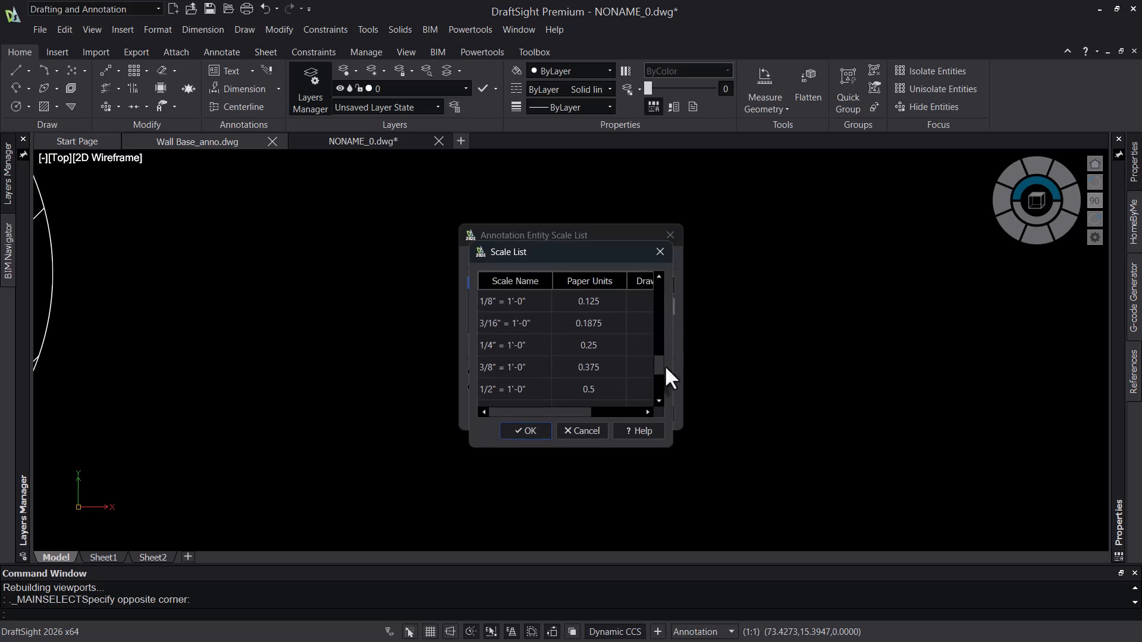
left_click(506, 389)
left_click(524, 429)
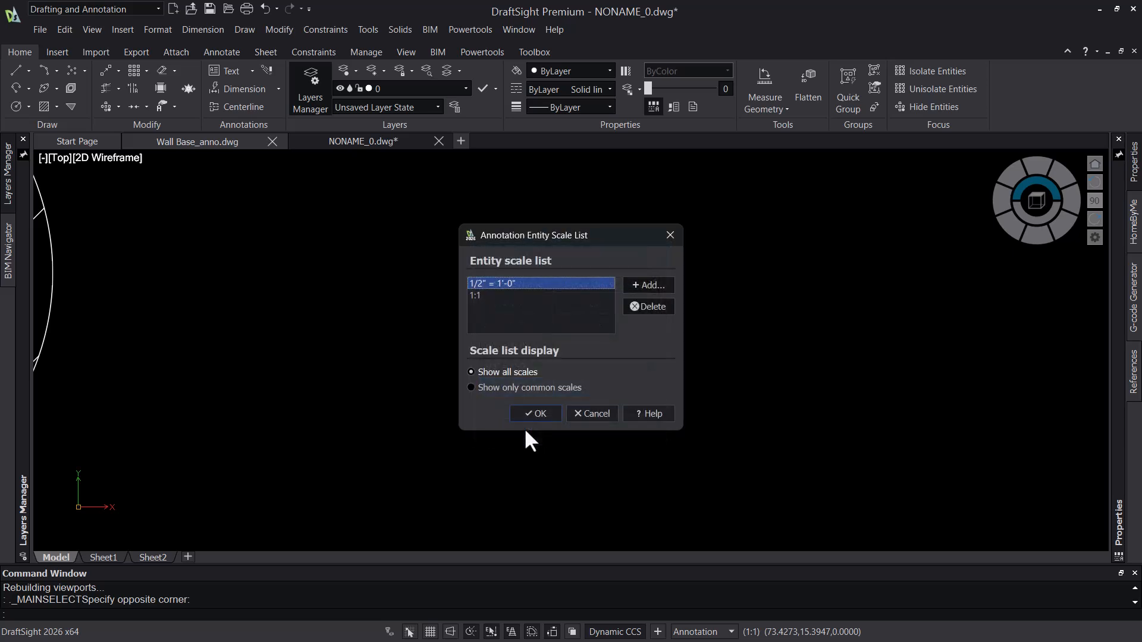
Step: Replace the arrow block's 1:1 annotation scale with 1" = 1'-0" and accept the entity scale list
left_click(492, 295)
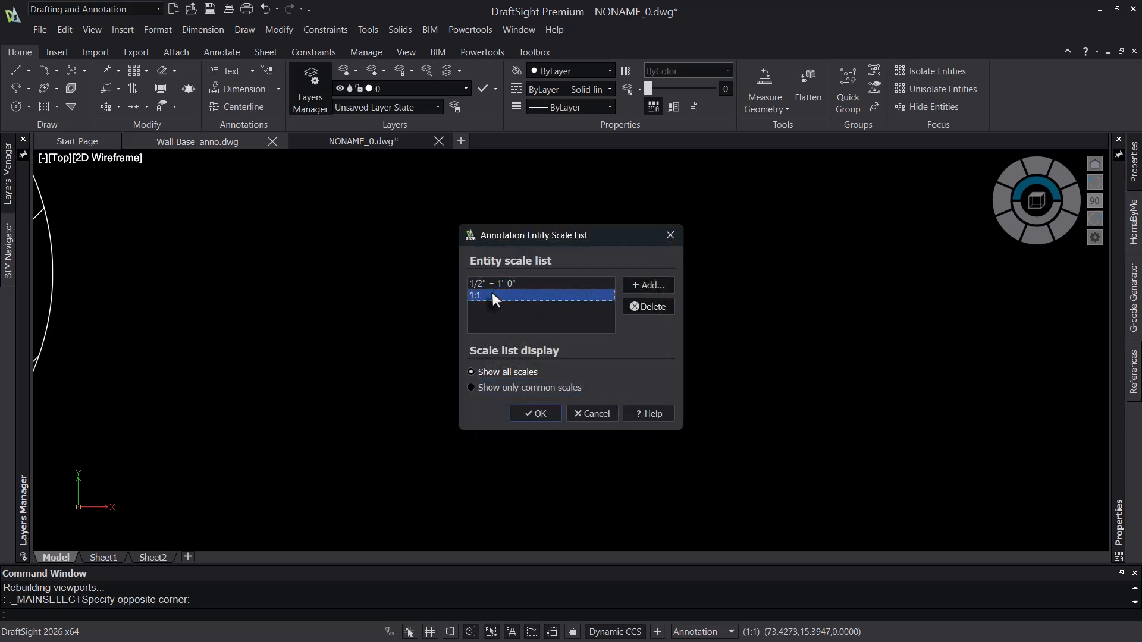
left_click(643, 305)
left_click(658, 284)
left_click_drag(658, 283, 655, 374)
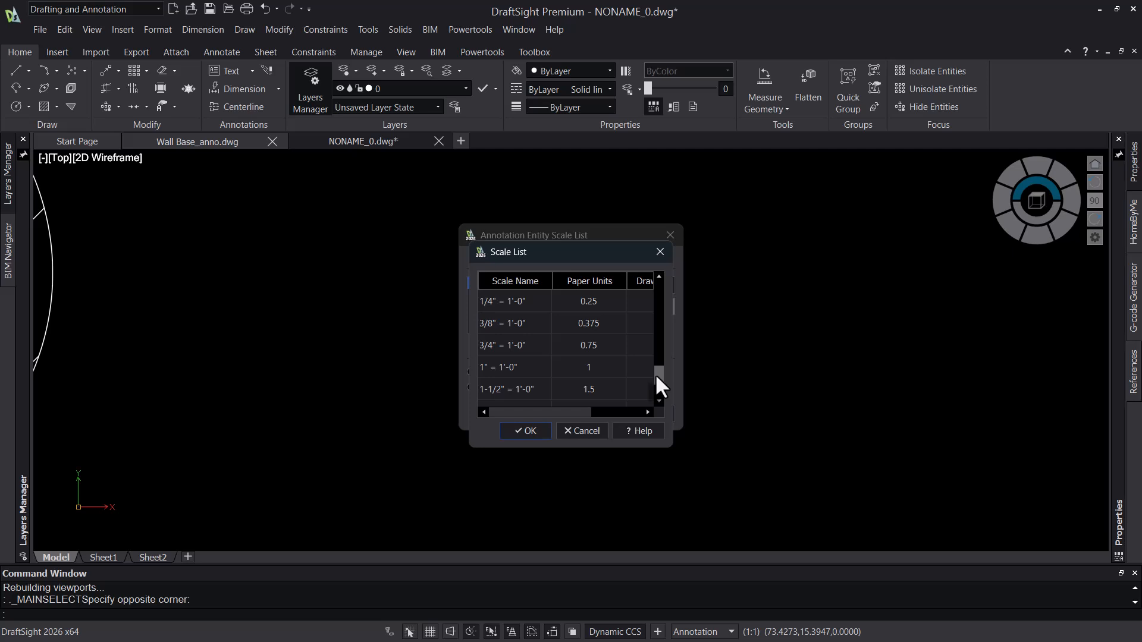
left_click(507, 369)
left_click(527, 432)
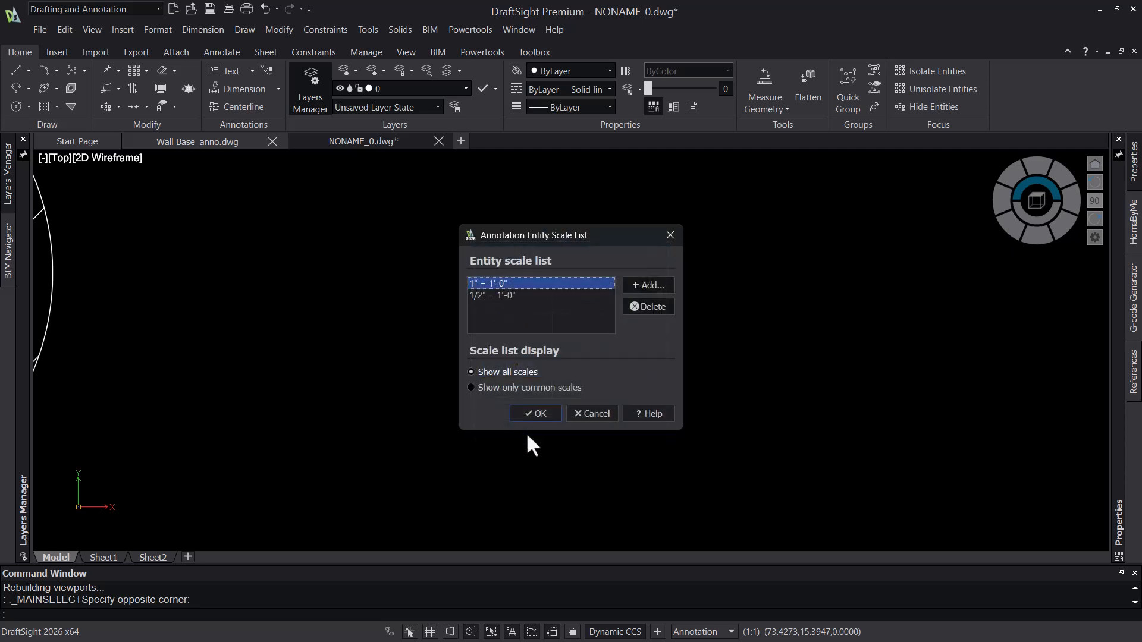
left_click(544, 408)
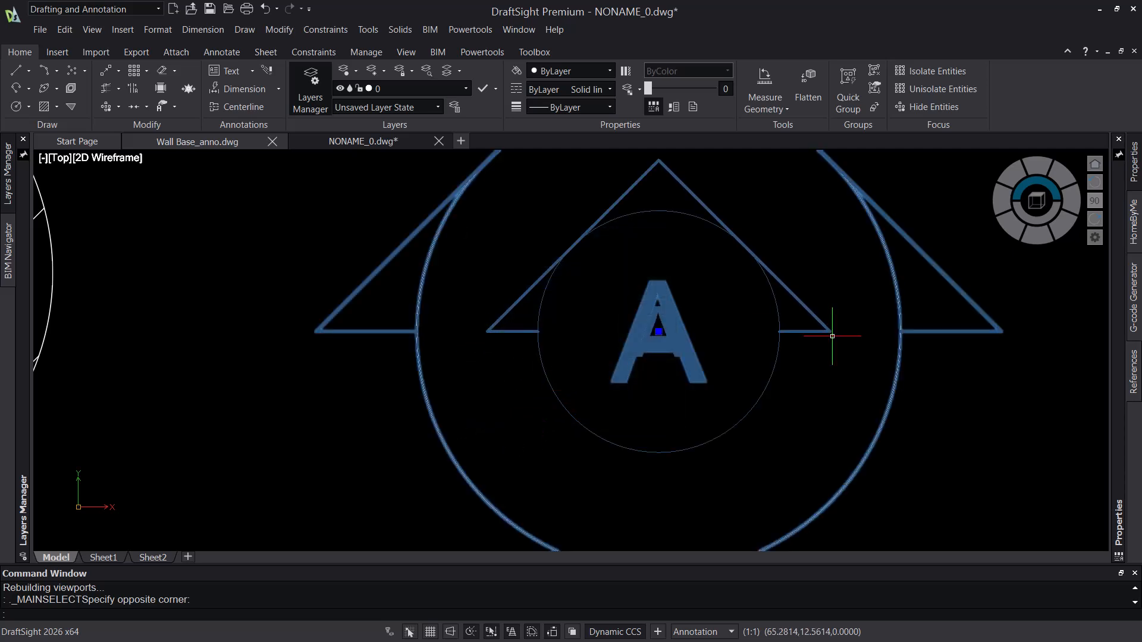
key("Escape")
key("Escape")
scroll(589, 333, "down", 5)
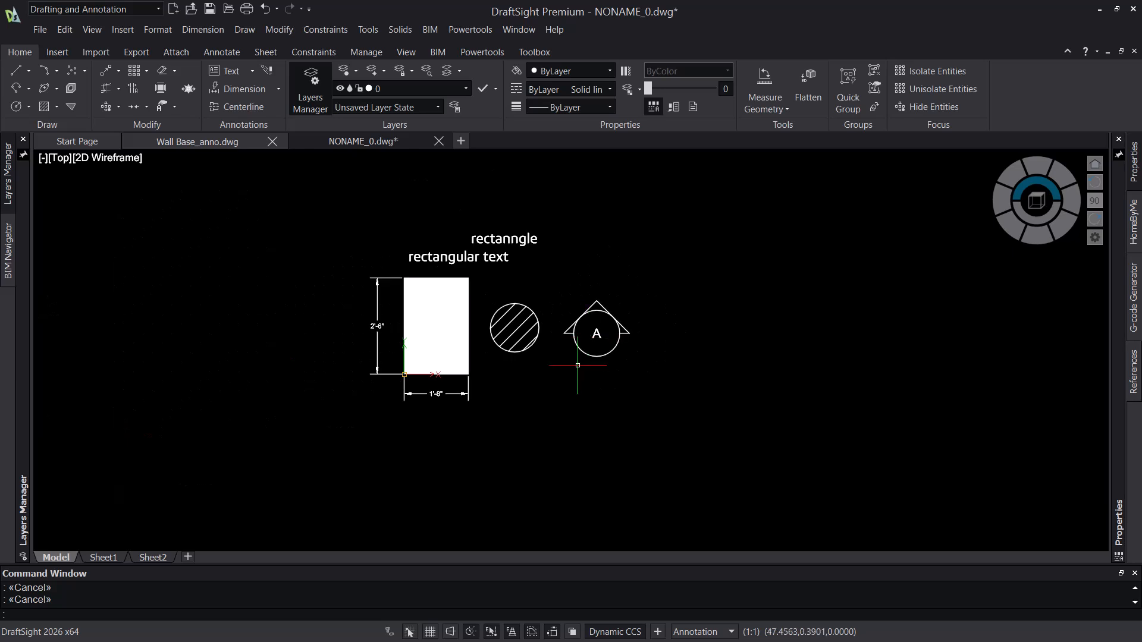
scroll(494, 363, "up", 1)
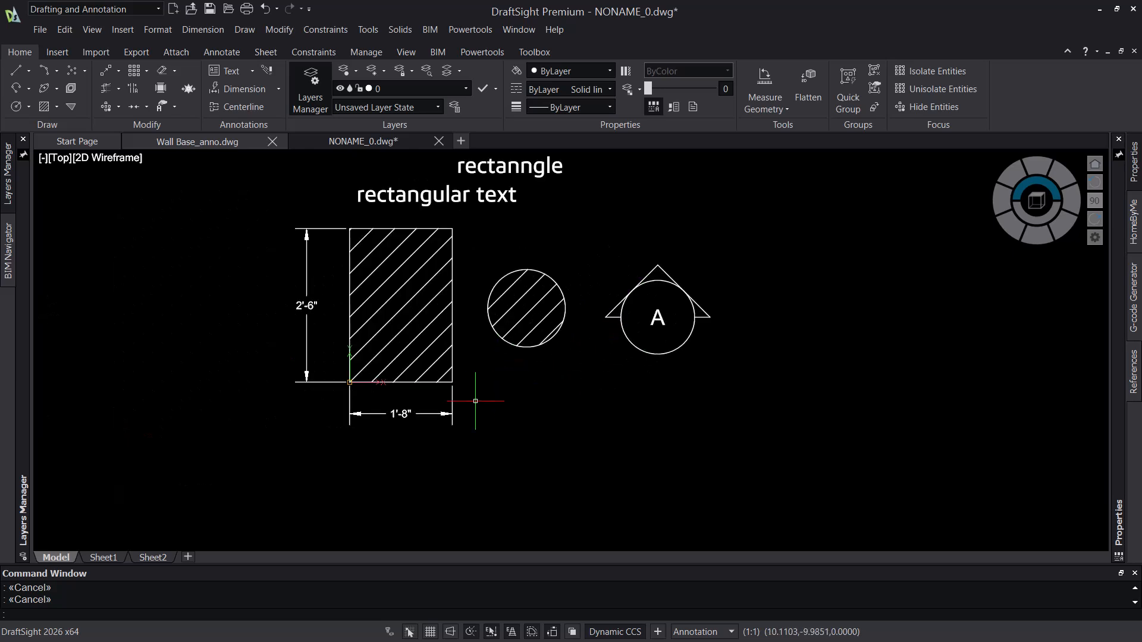
Step: On Sheet1, widen the 0'-0 1/2" = 1' viewport until it encloses the whole arrow symbol
left_click(102, 557)
left_click(555, 408)
left_click(525, 447)
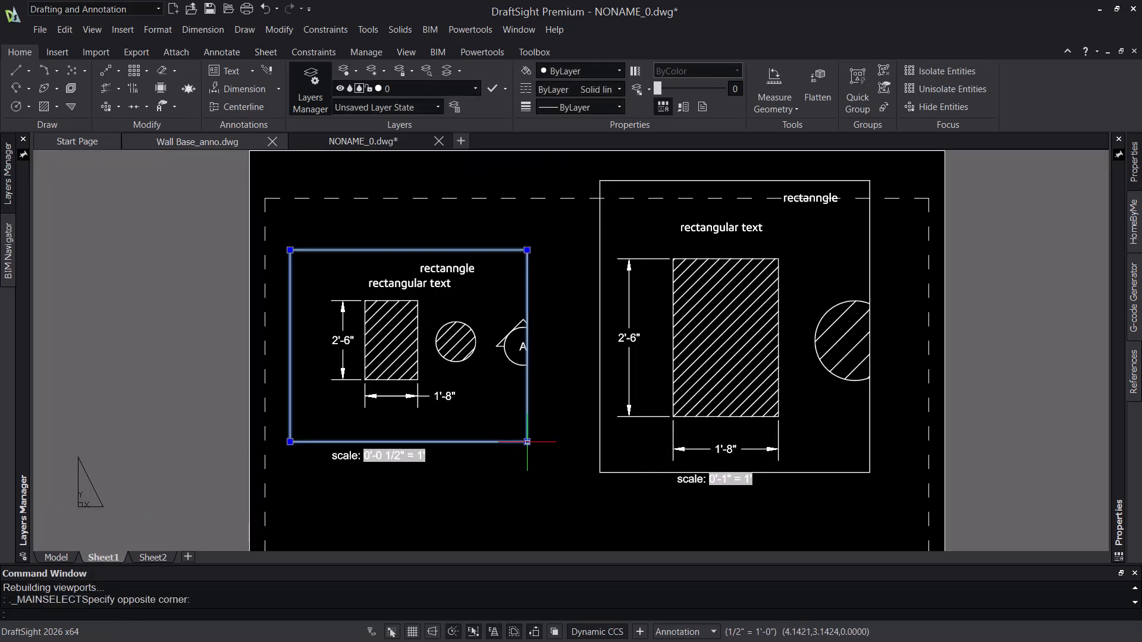
left_click(527, 441)
key("Escape")
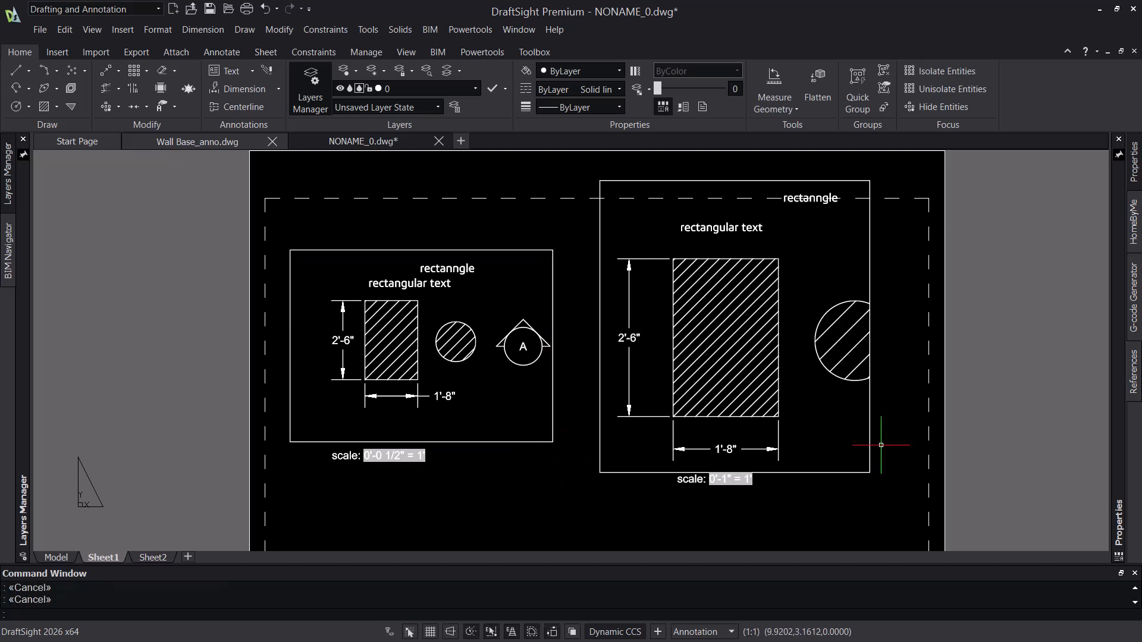
Step: Widen the 0'-1" = 1' viewport past the sheet edge until it encloses the arrow symbol
left_click(908, 439)
left_click(869, 474)
left_click(869, 472)
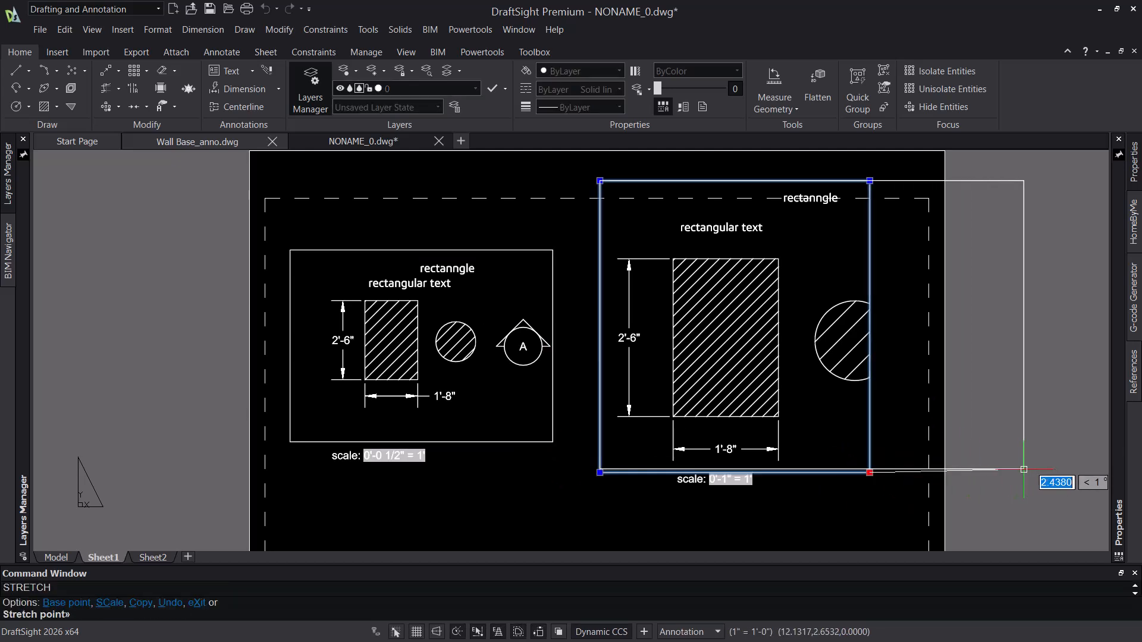
key("Escape")
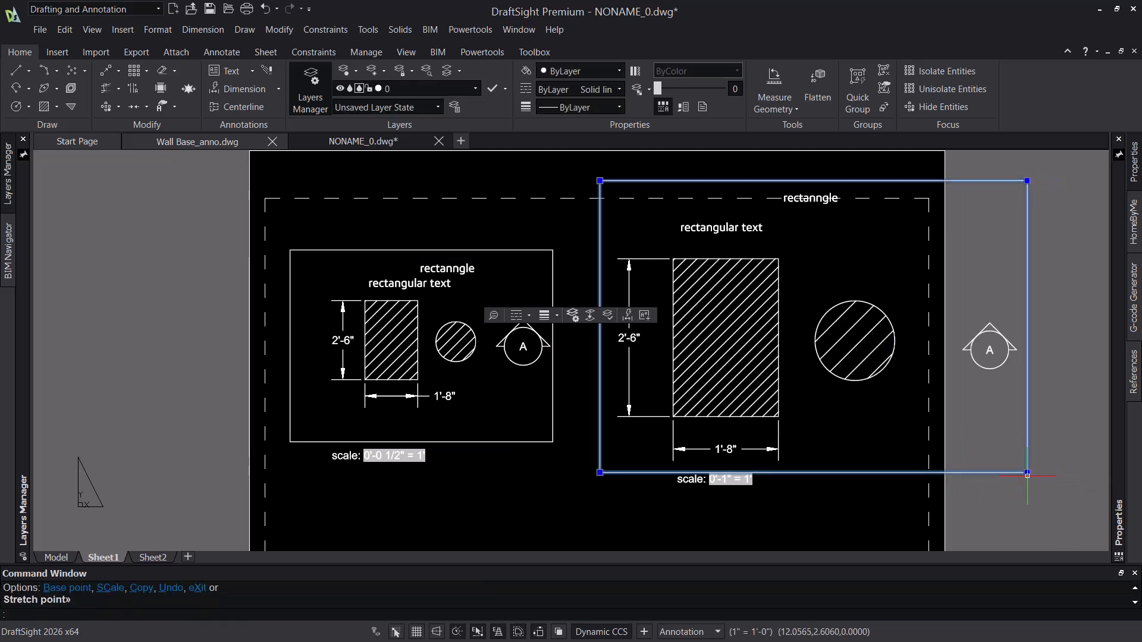
key("Escape")
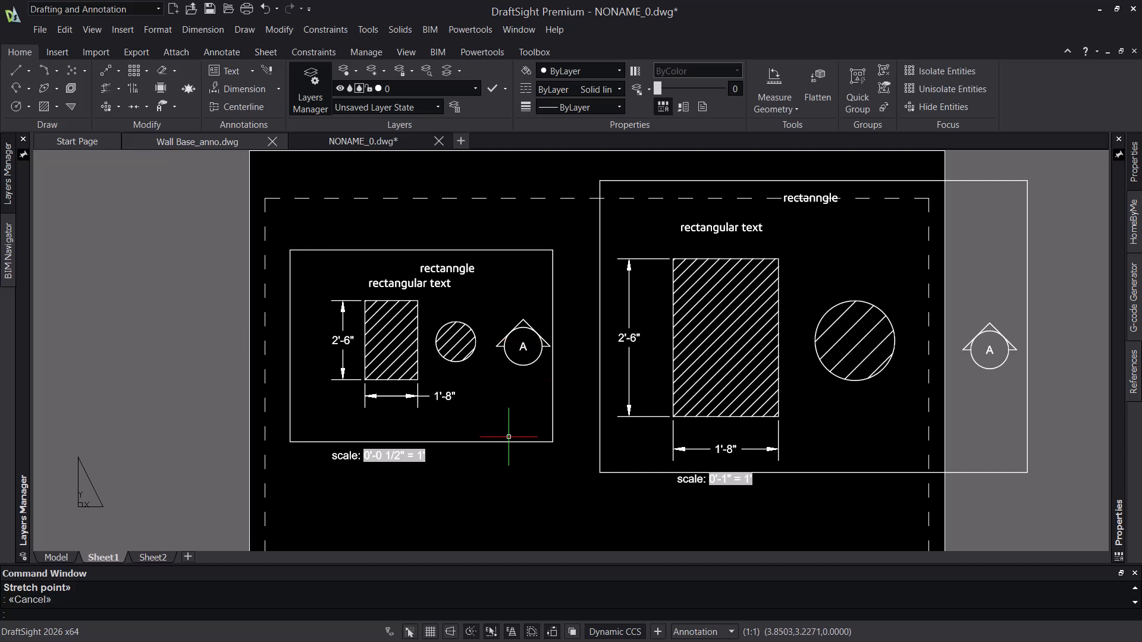
Step: Activate the 0'-0 1/2" = 1' viewport and select the arrow block to examine its scale representations
double_click(500, 389)
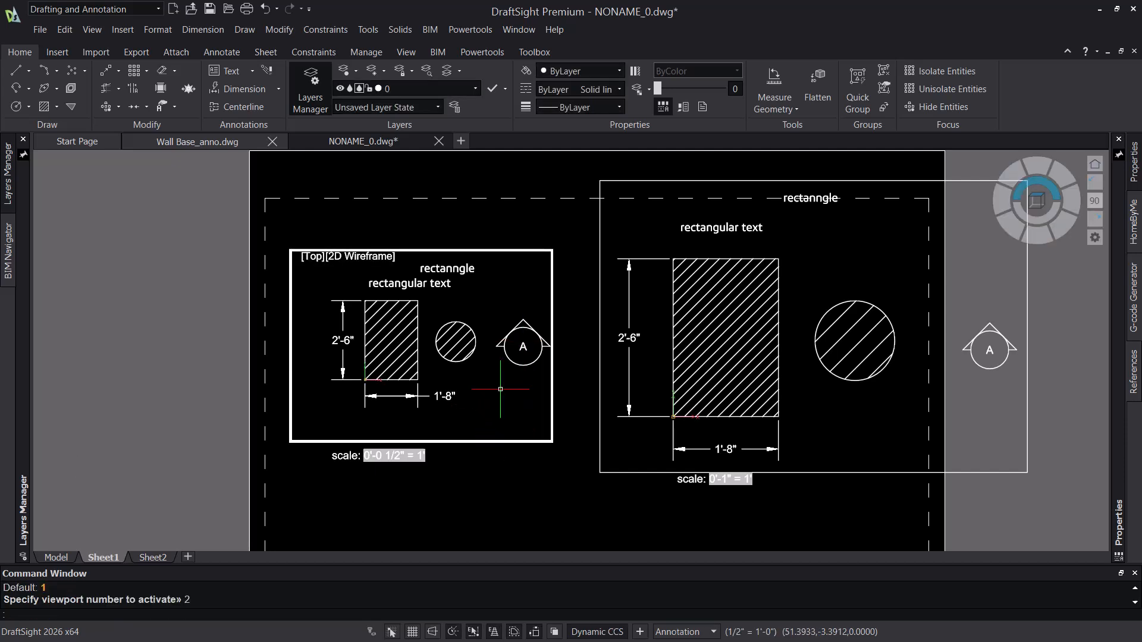
double_click(501, 463)
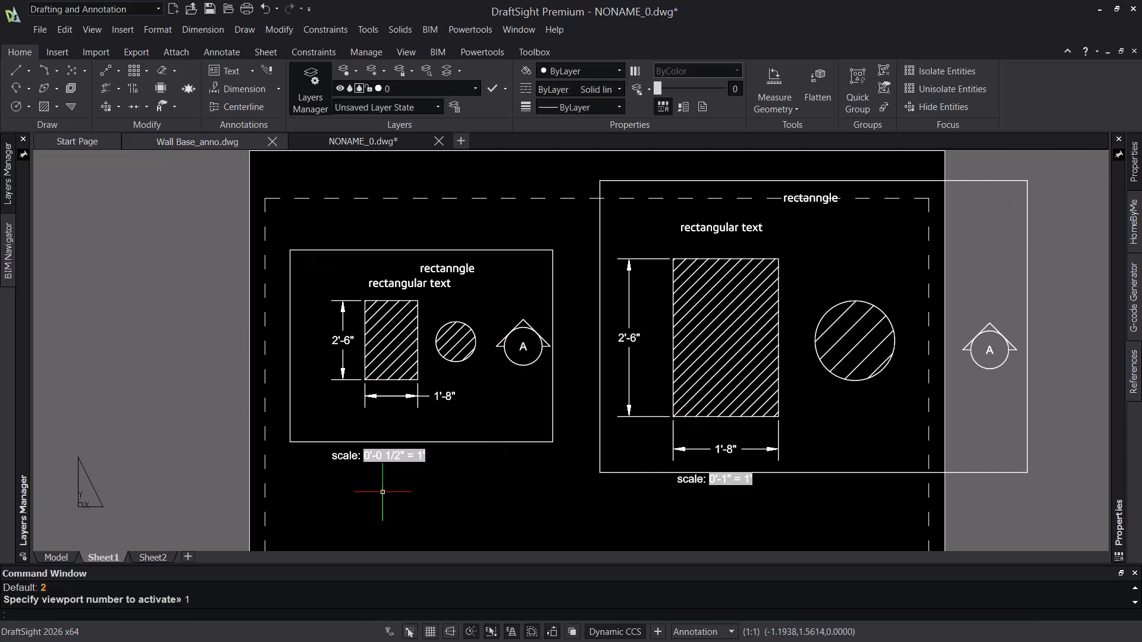
double_click(511, 394)
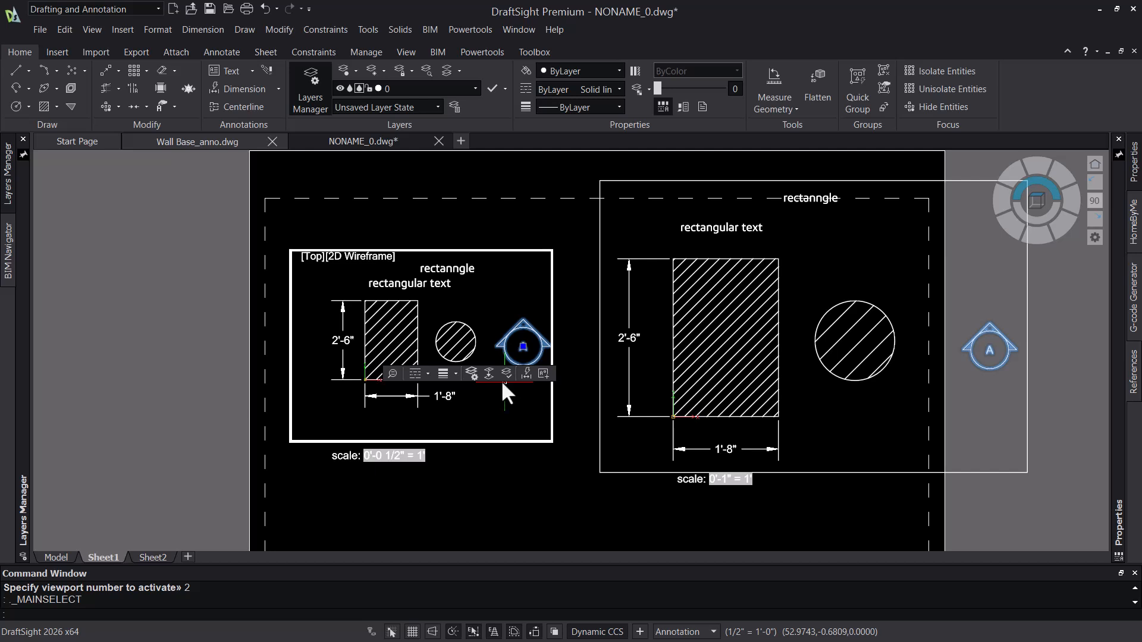
key("Escape")
Step: In the 0'-1" = 1' viewport, move the arrow symbol's representation up and closer to the hatched circle
left_click(1014, 394)
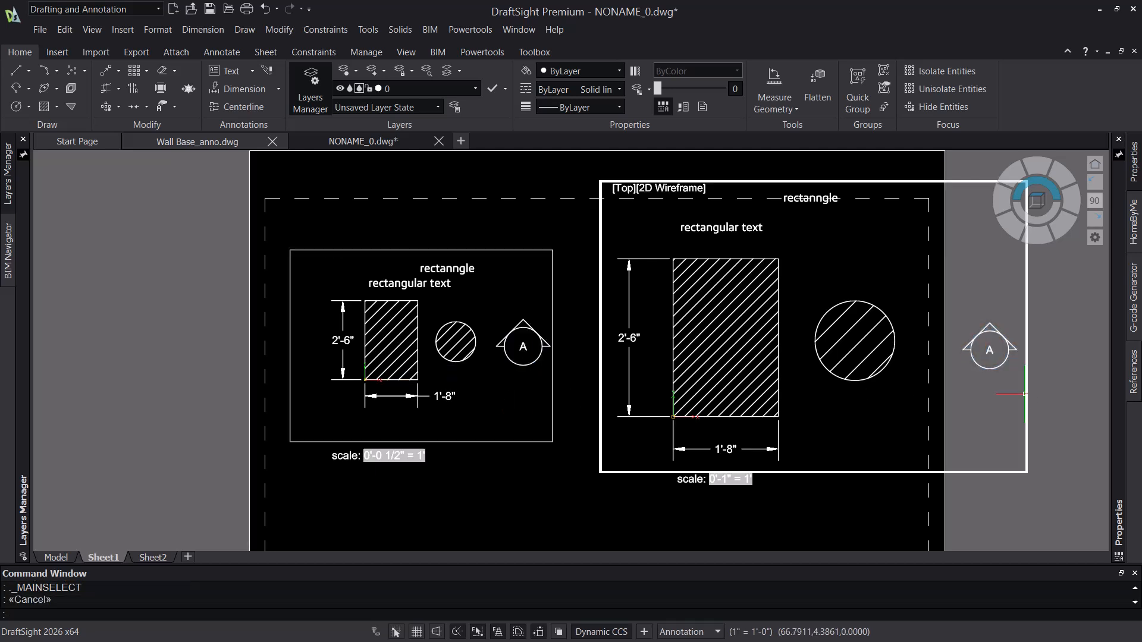
left_click(975, 363)
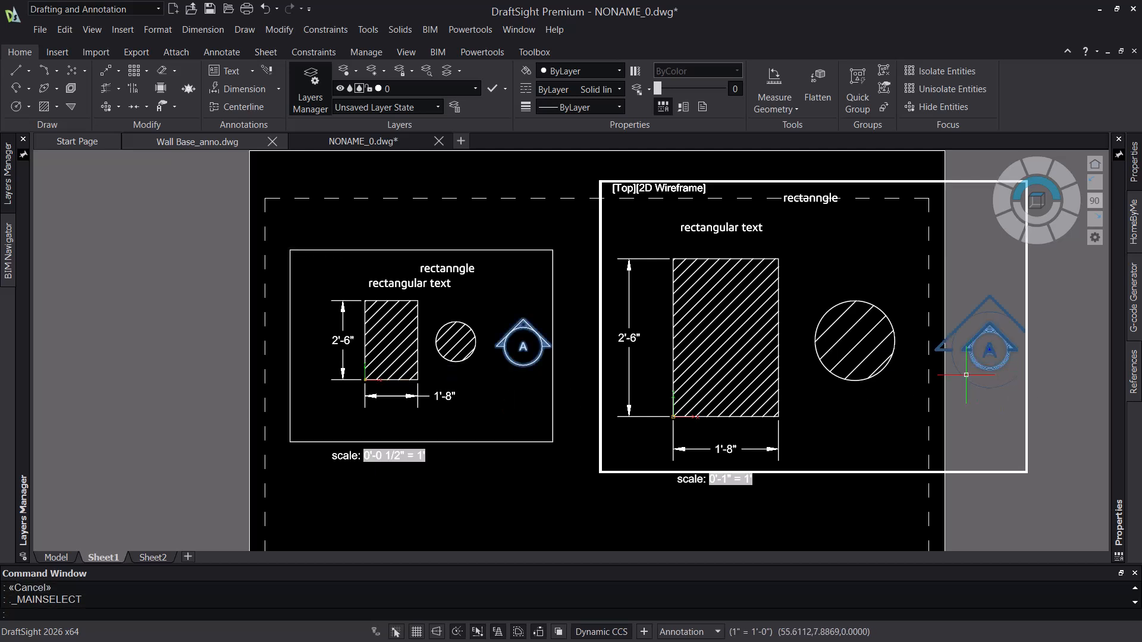
left_click(989, 349)
left_click(944, 306)
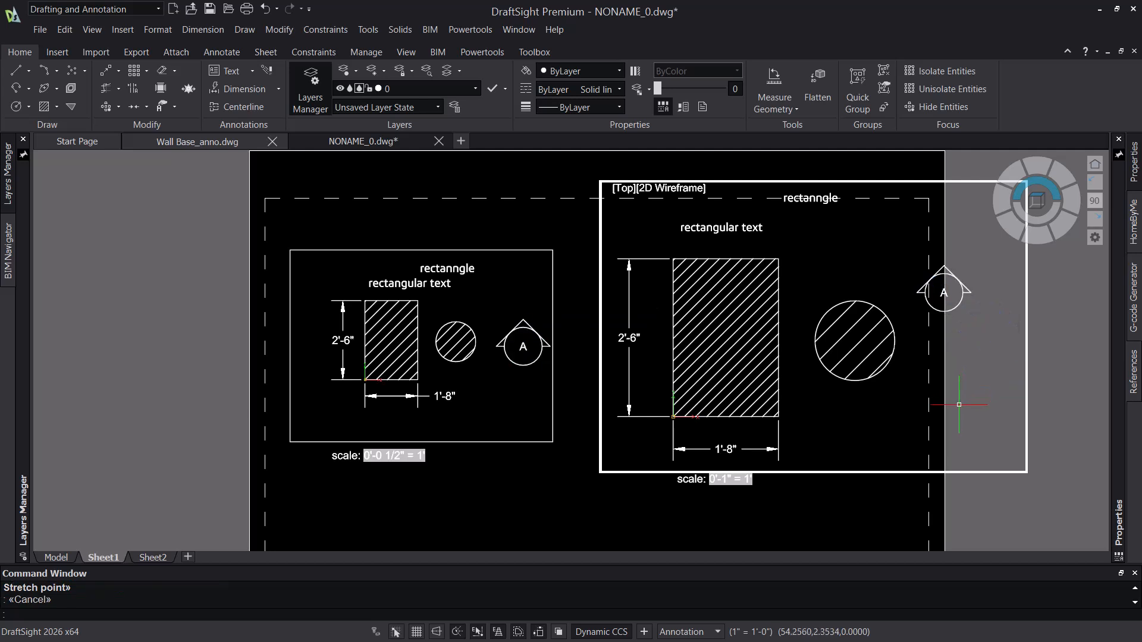
key("Escape")
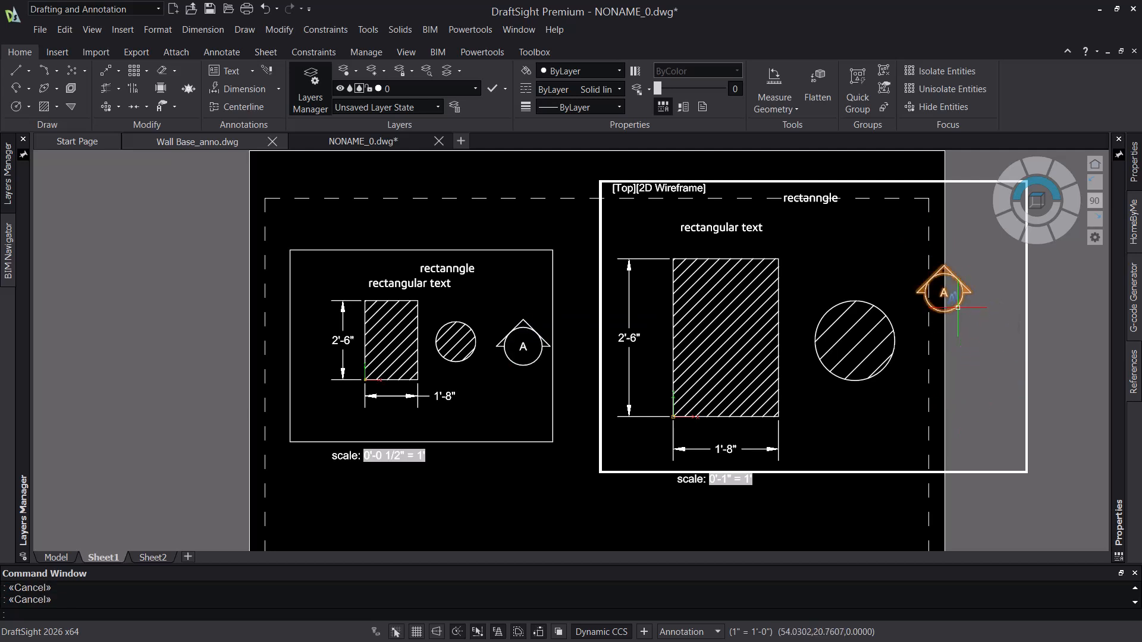
Step: Rotate the arrow block 90 degrees clockwise about its centre in the 0'-1" = 1' viewport so its tip points right
left_click(944, 294)
left_click(943, 292)
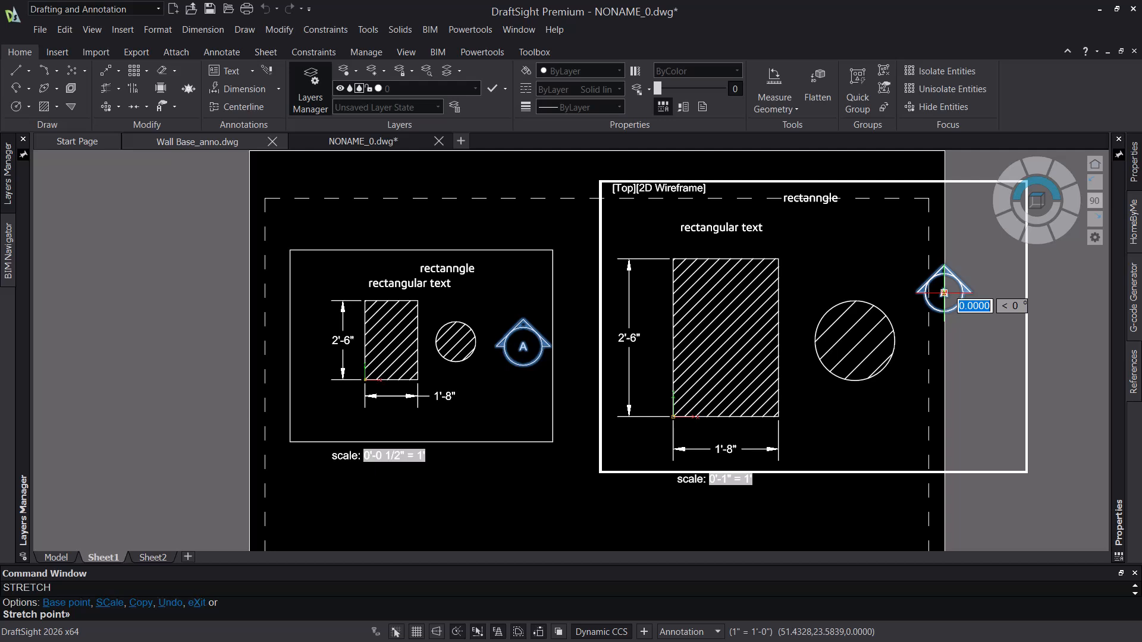
key("space")
key("space")
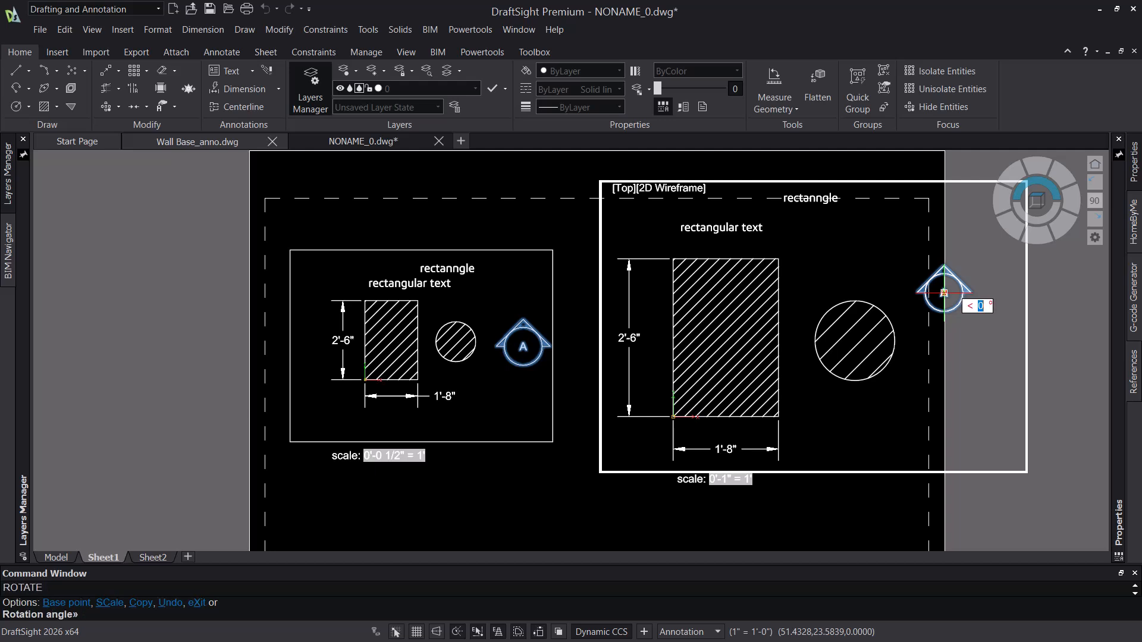
left_click(941, 338)
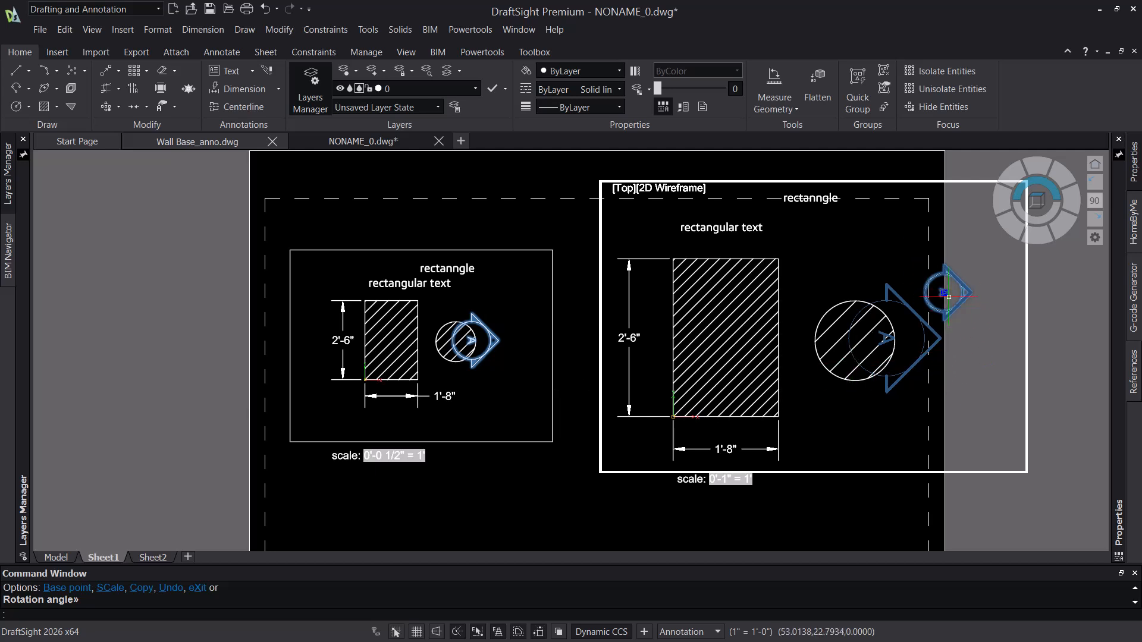
key("Escape")
key("Escape")
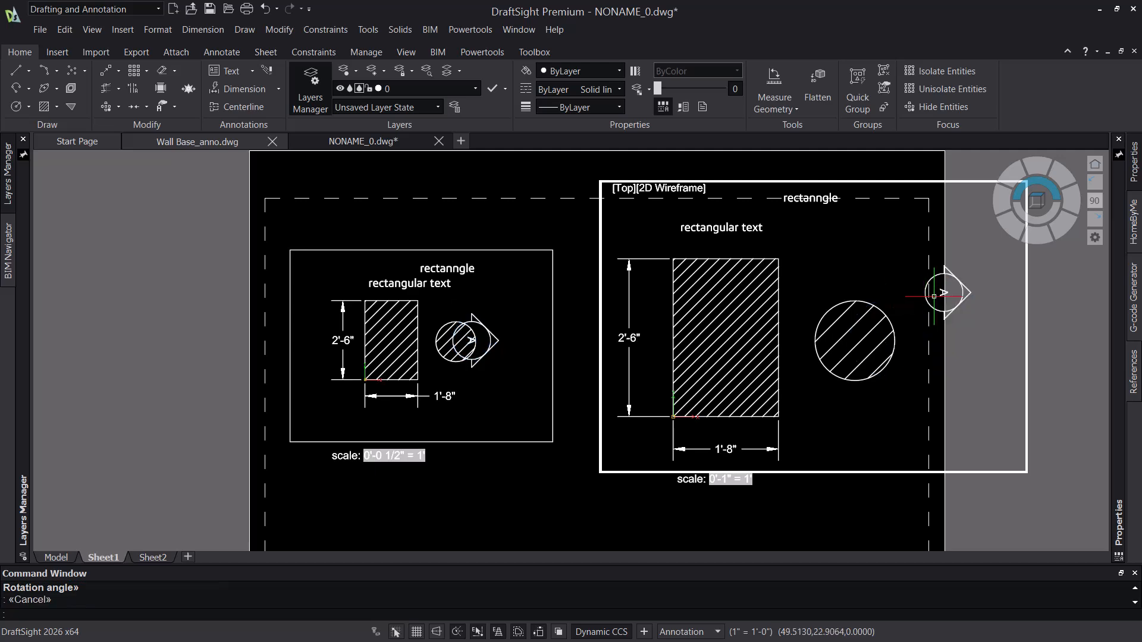
Step: Change the arrow block's text attribute to b and move its 1" = 1'-0" representation just above the hatched circle
double_click(943, 292)
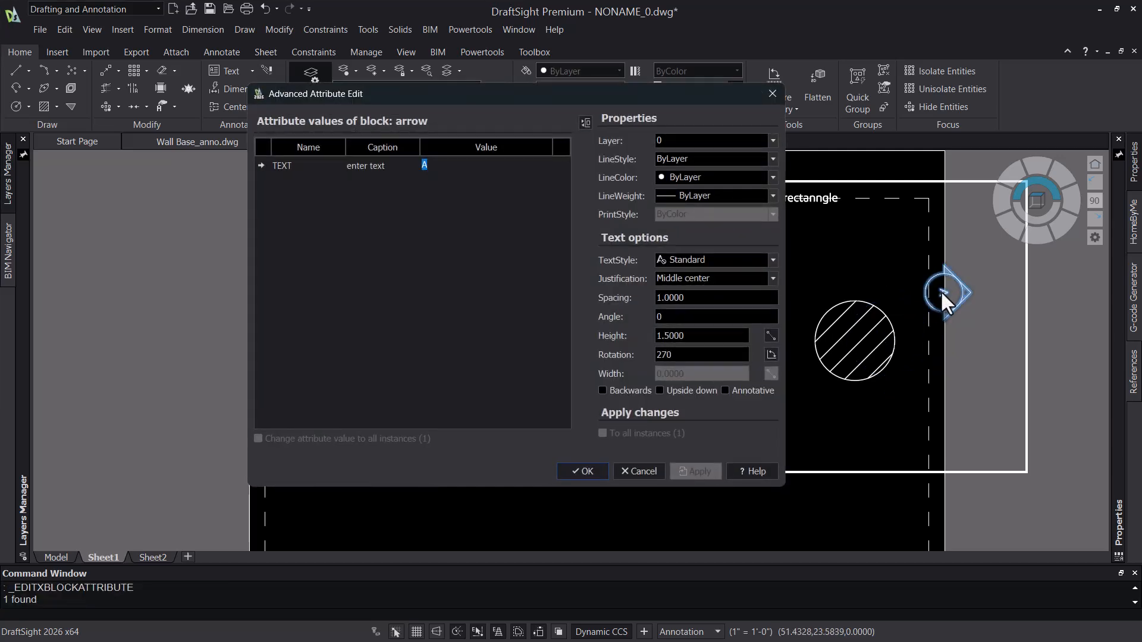
left_click(581, 471)
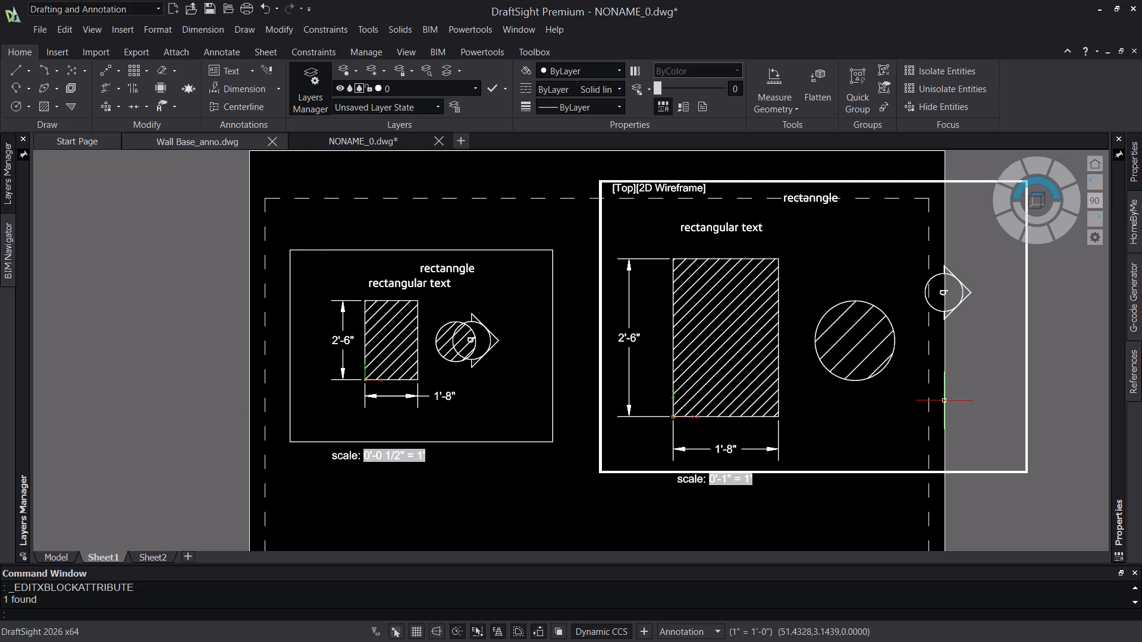
left_click(958, 307)
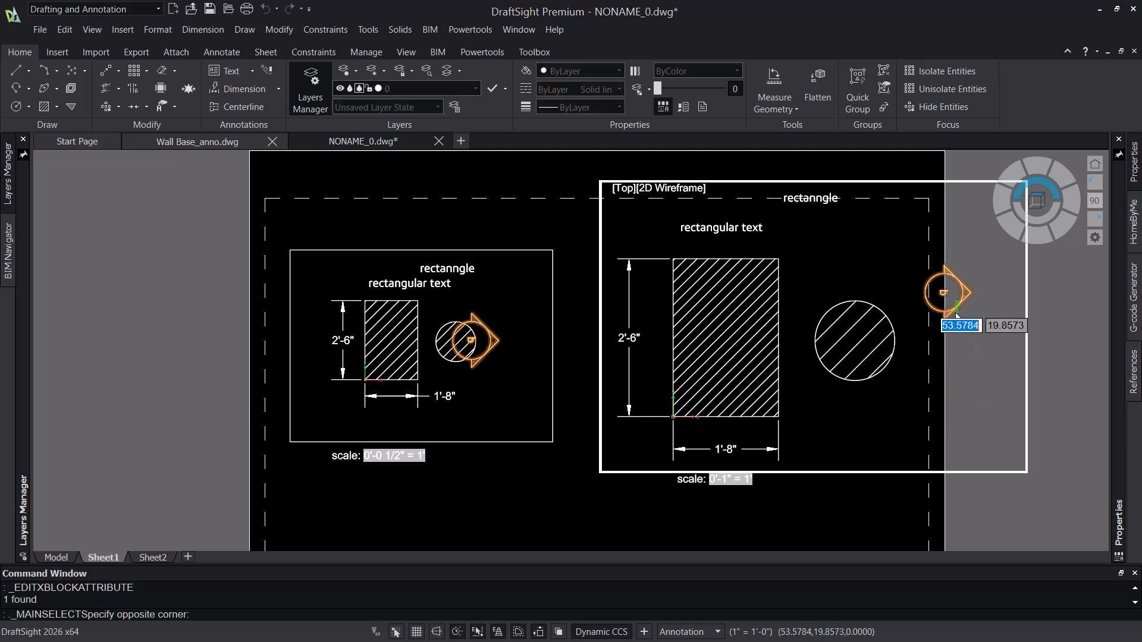
left_click(950, 301)
left_click(943, 293)
left_click(824, 261)
key("Escape")
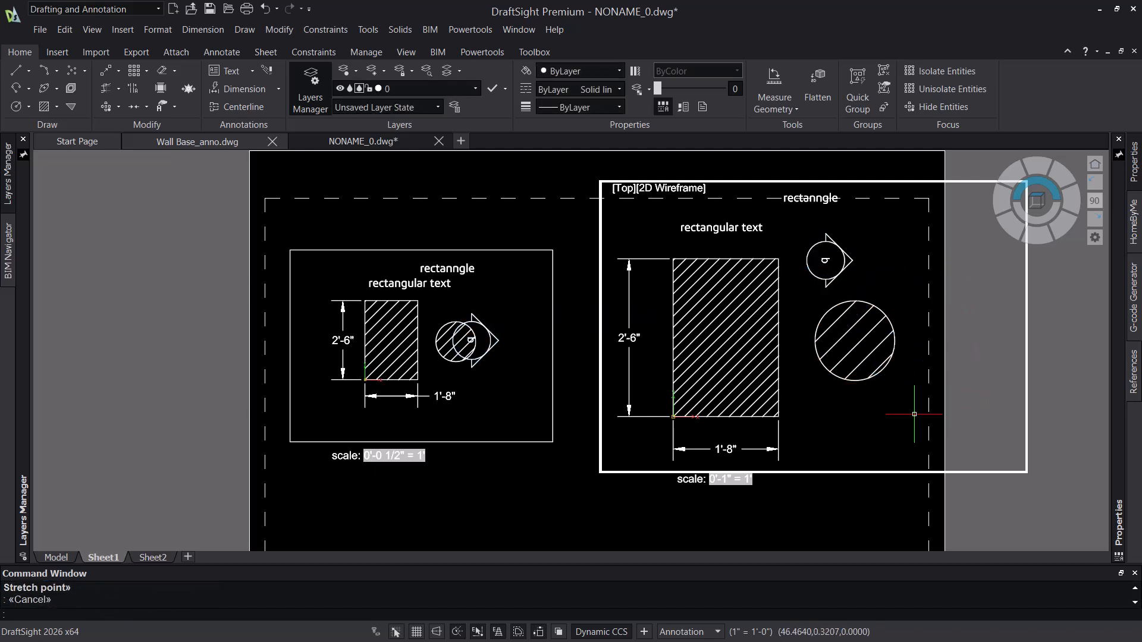
key("Escape")
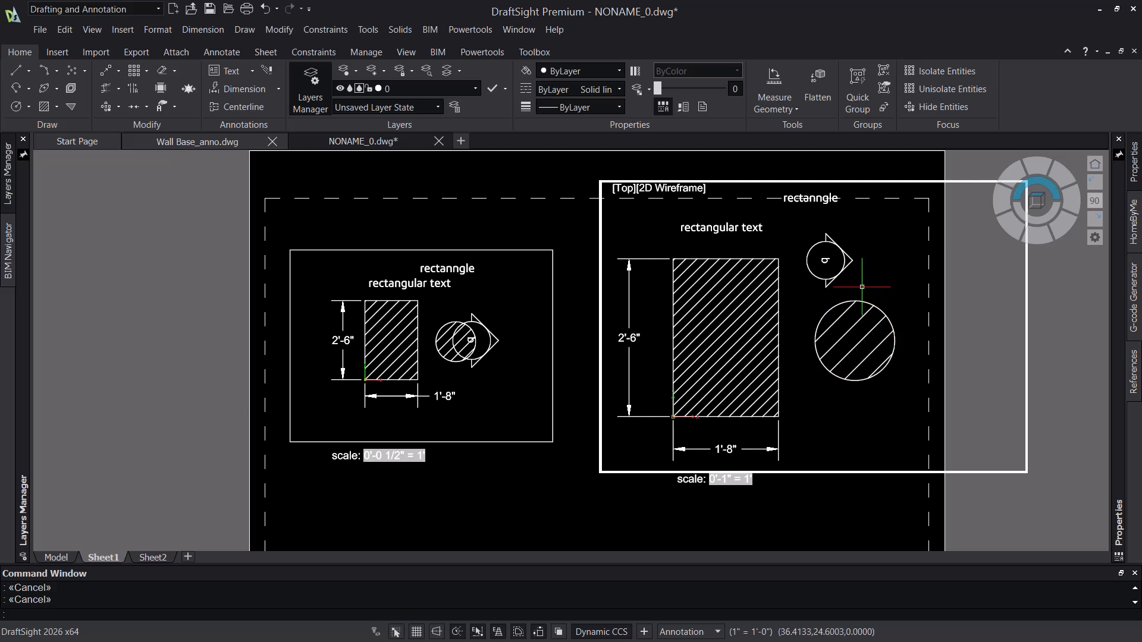
Step: Copy the arrow block b to a spot below and to the right of the hatched circle
type("co")
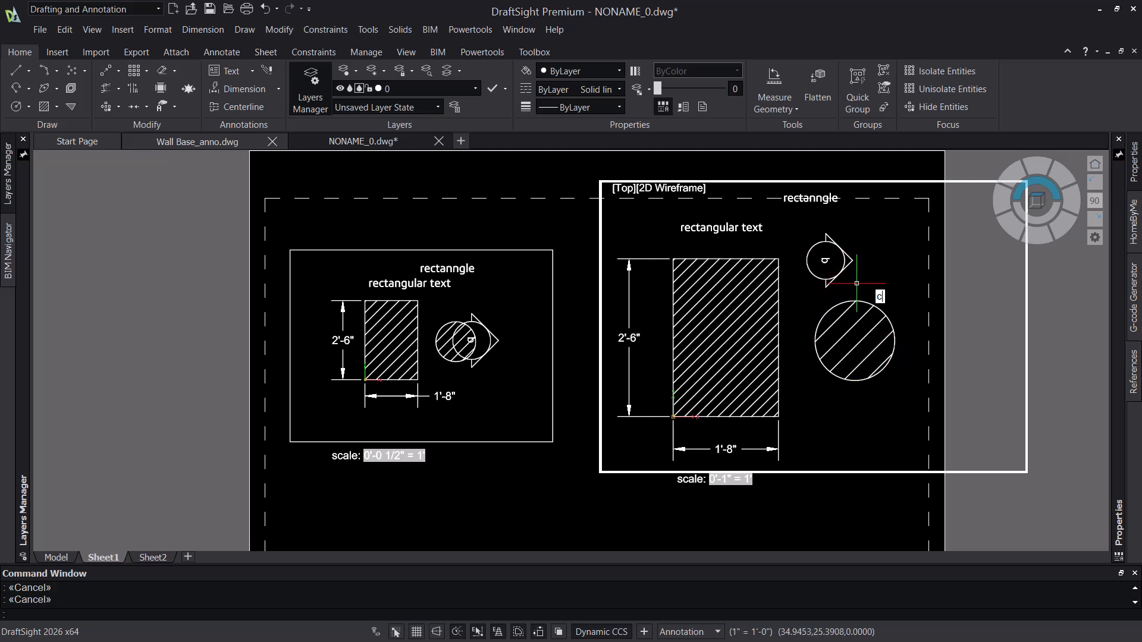
key("Return")
left_click(828, 262)
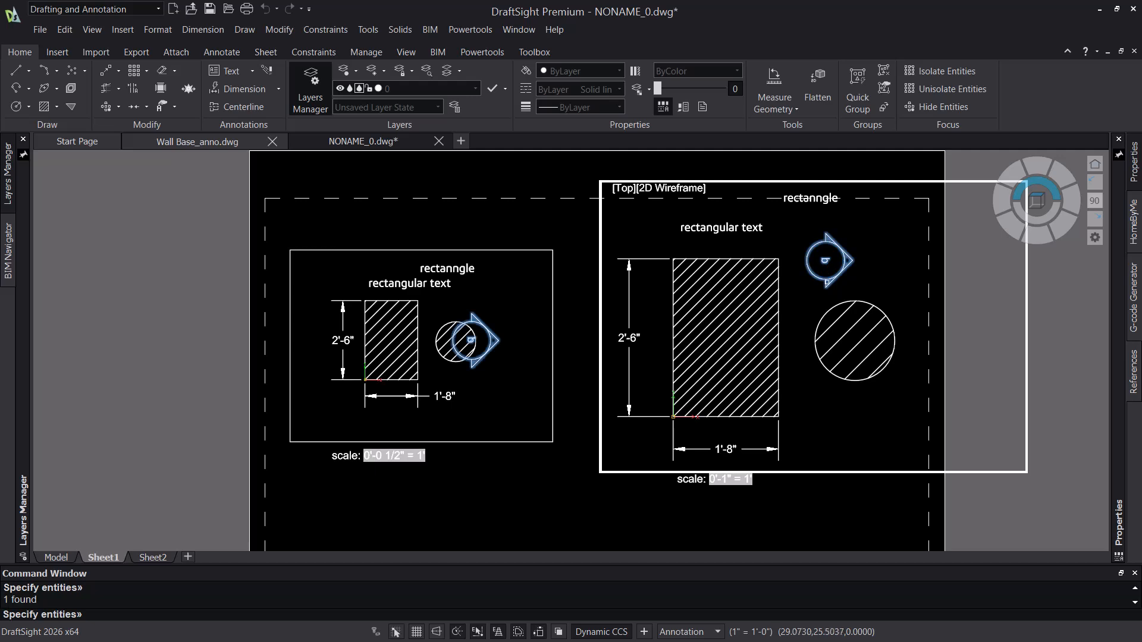
key("Return")
left_click(855, 341)
left_click(884, 431)
key("Escape")
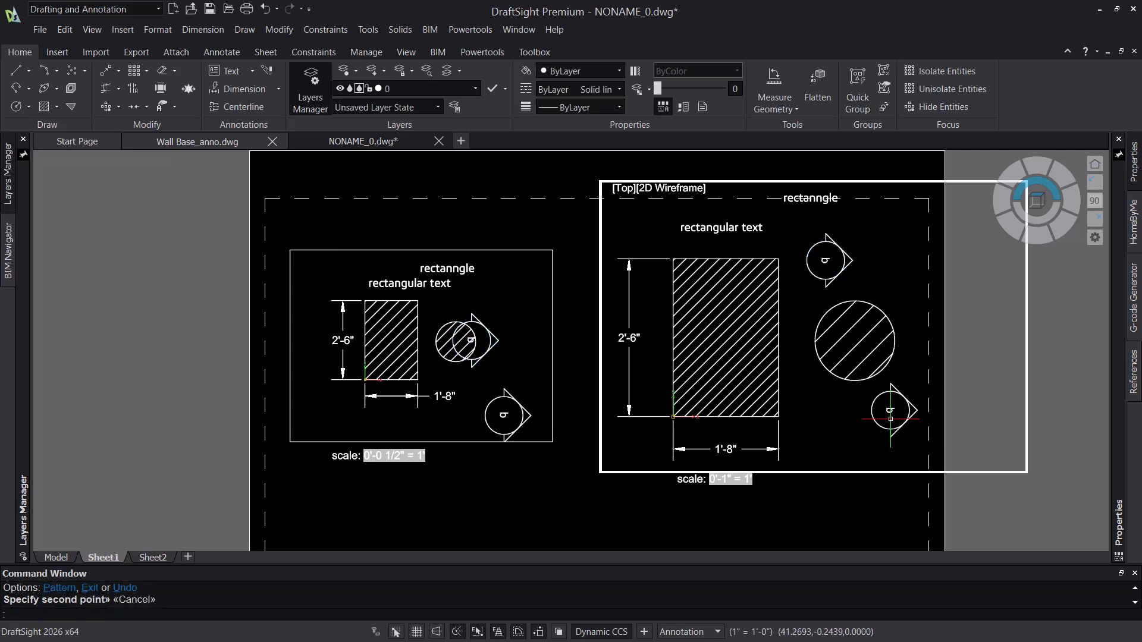
Step: Set the copied arrow's text attribute to a and move its 1" = 1'-0" representation up and right, beyond the sheet edge
double_click(888, 413)
type("a")
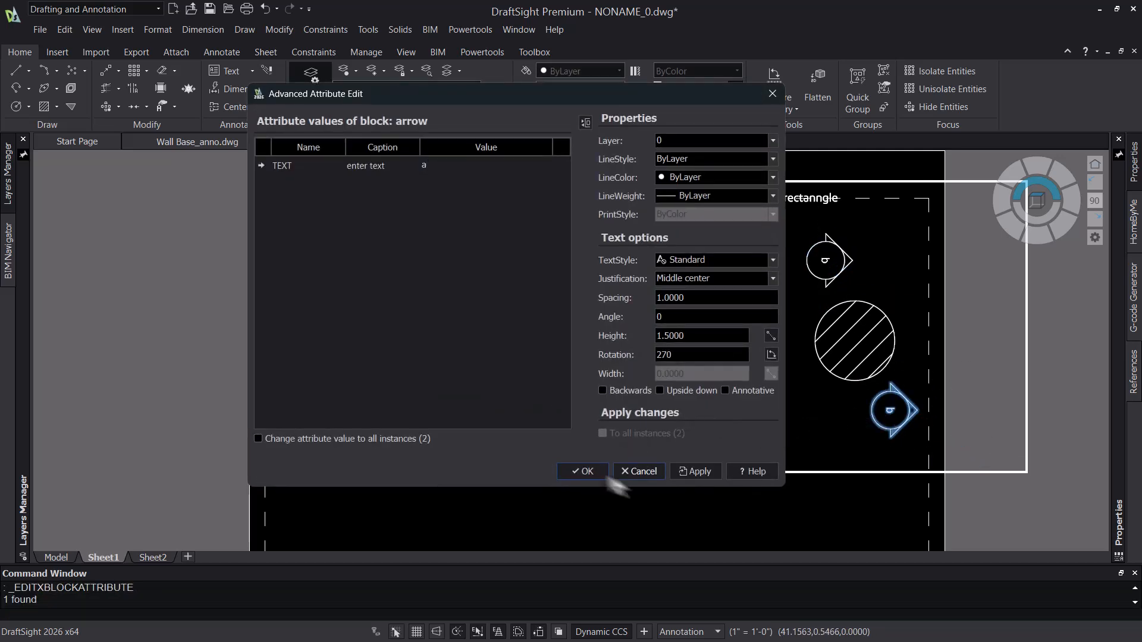
left_click(588, 467)
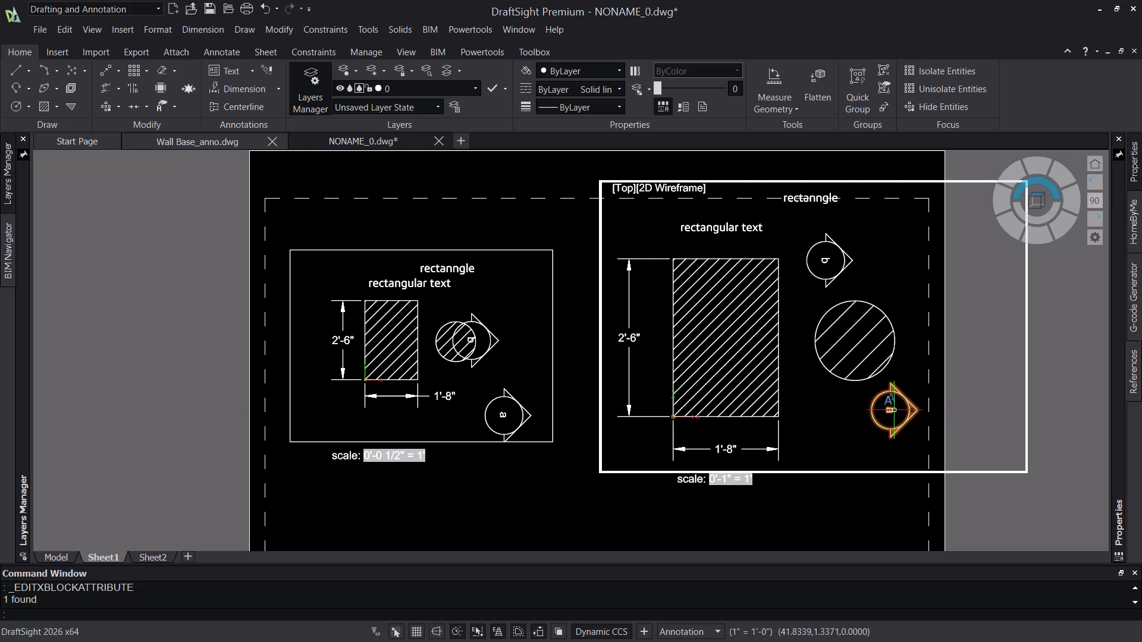
left_click(890, 410)
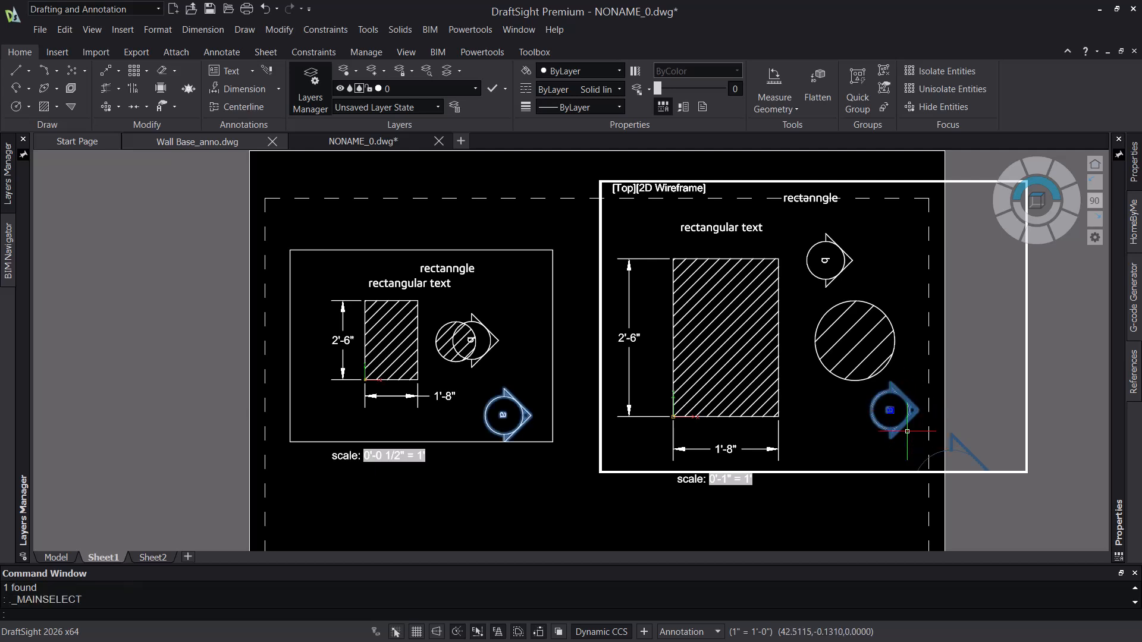
left_click(891, 410)
left_click(969, 345)
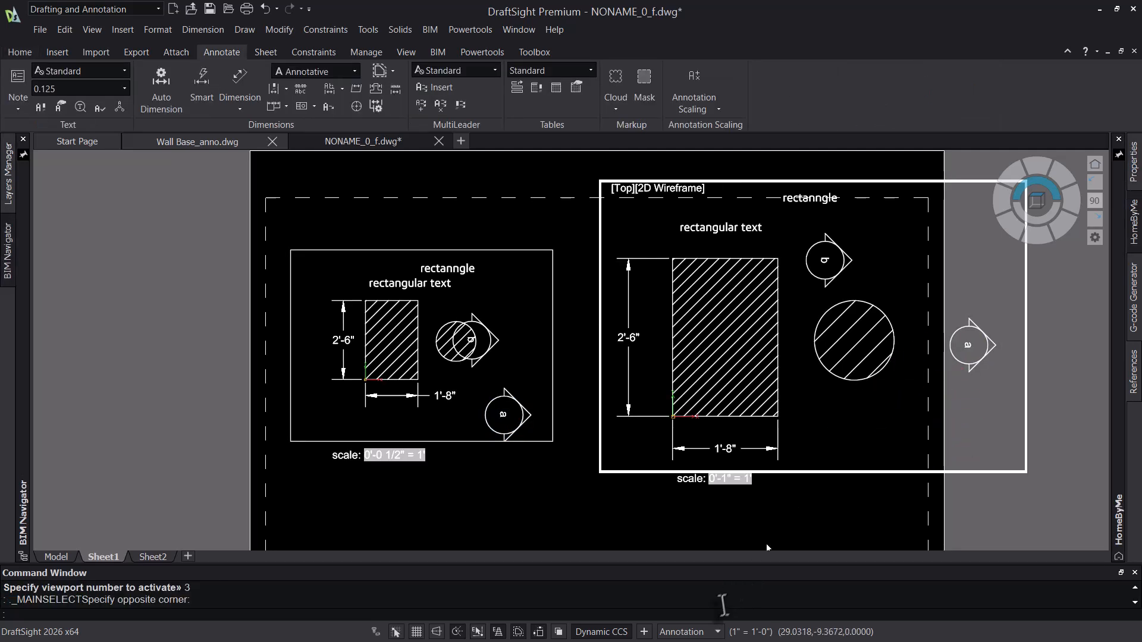
Step: Set the 0'-1" = 1' viewport's annotation scale to 3/4" = 1'-0", return to the sheet and rebuild the drawing
left_click(711, 631)
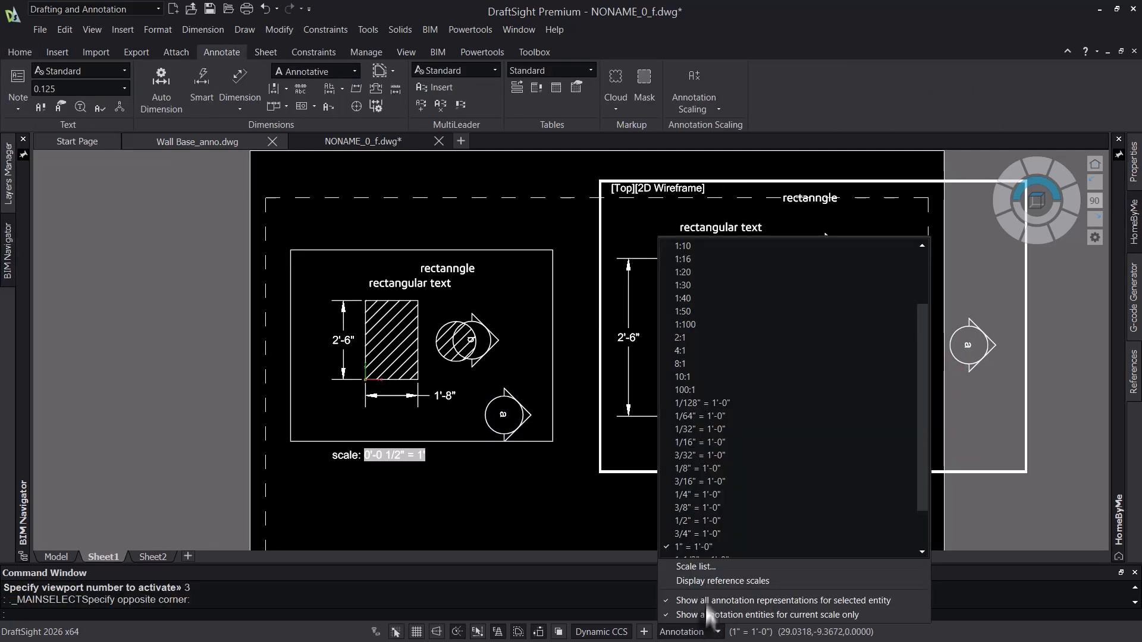
left_click(717, 533)
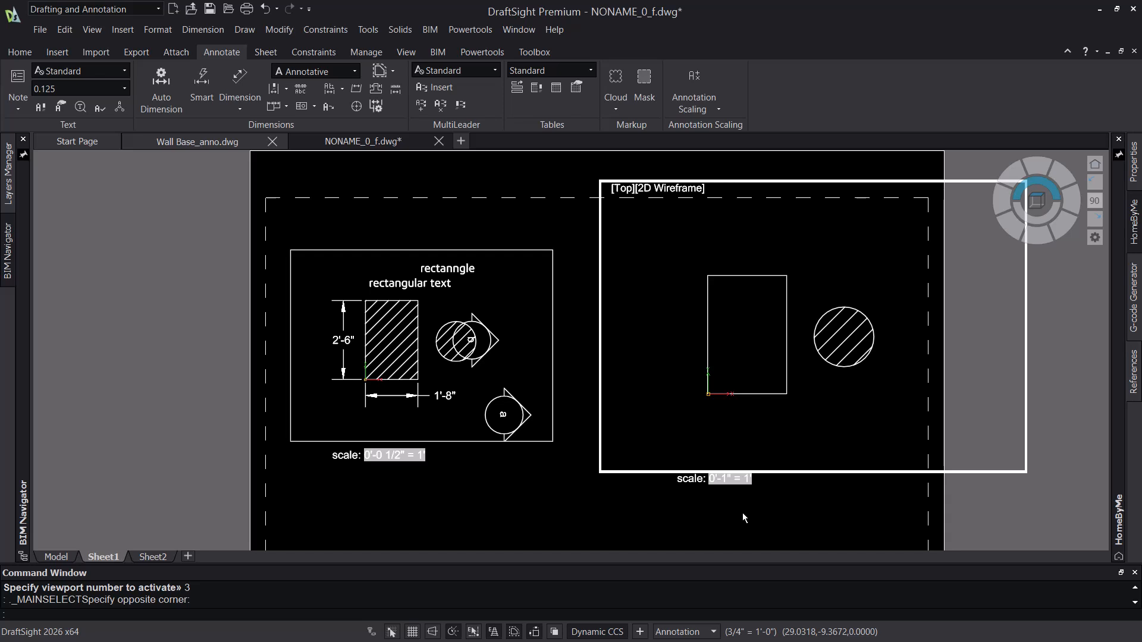
double_click(743, 515)
type("re")
key("Return")
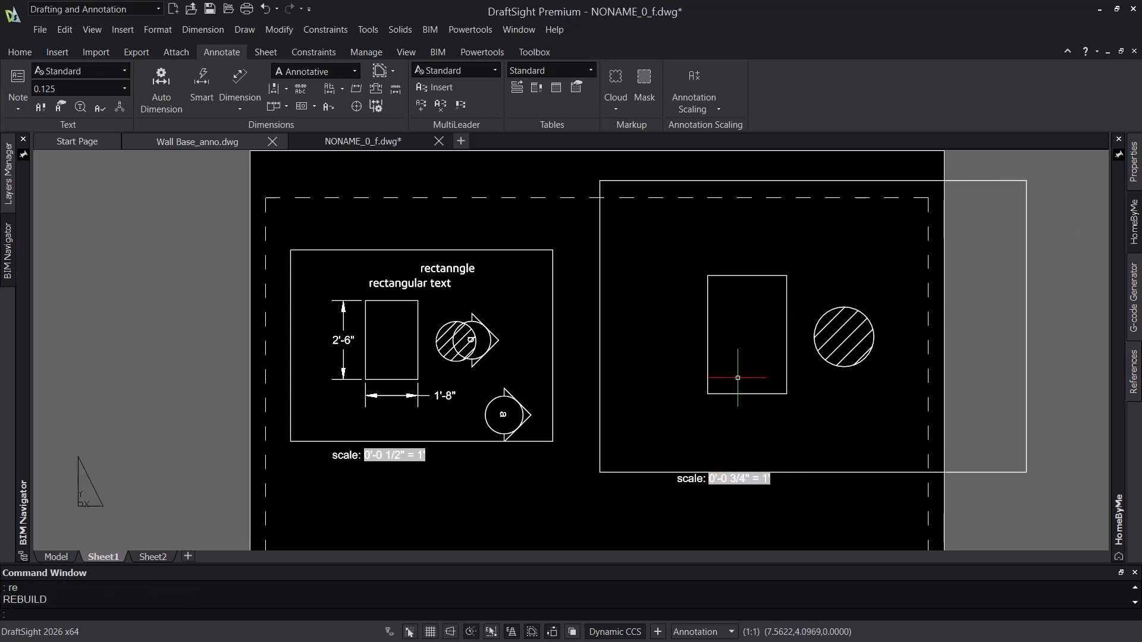
Step: Add the 3/4" = 1'-0" scale to all annotative entities selected in the 0'-0 1/2" = 1' viewport
double_click(533, 291)
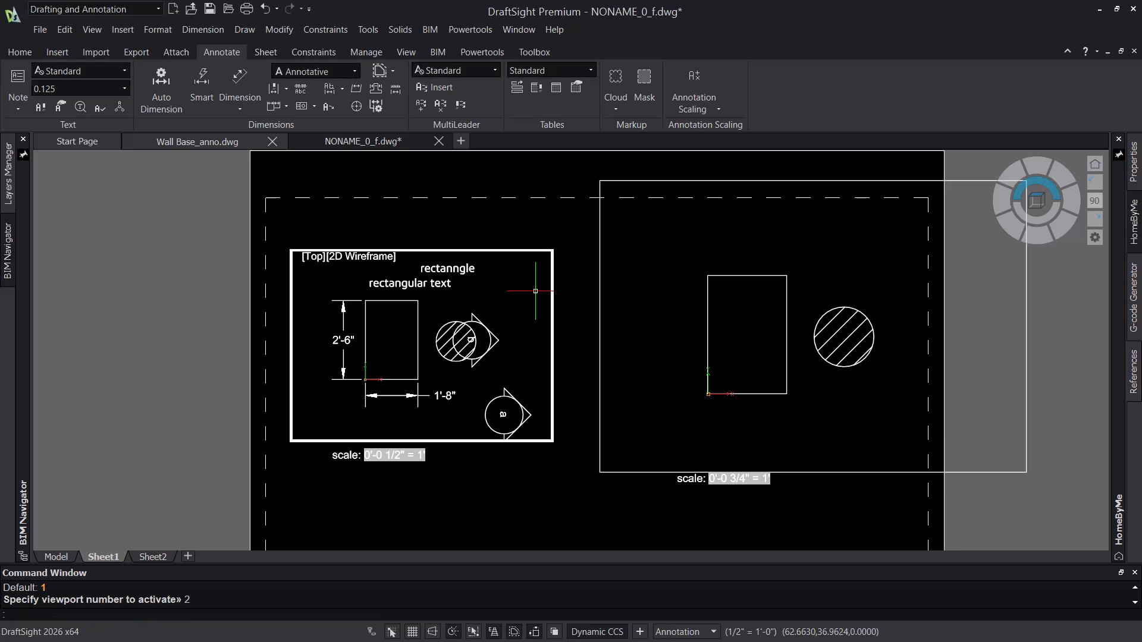
left_click(700, 112)
left_click(724, 179)
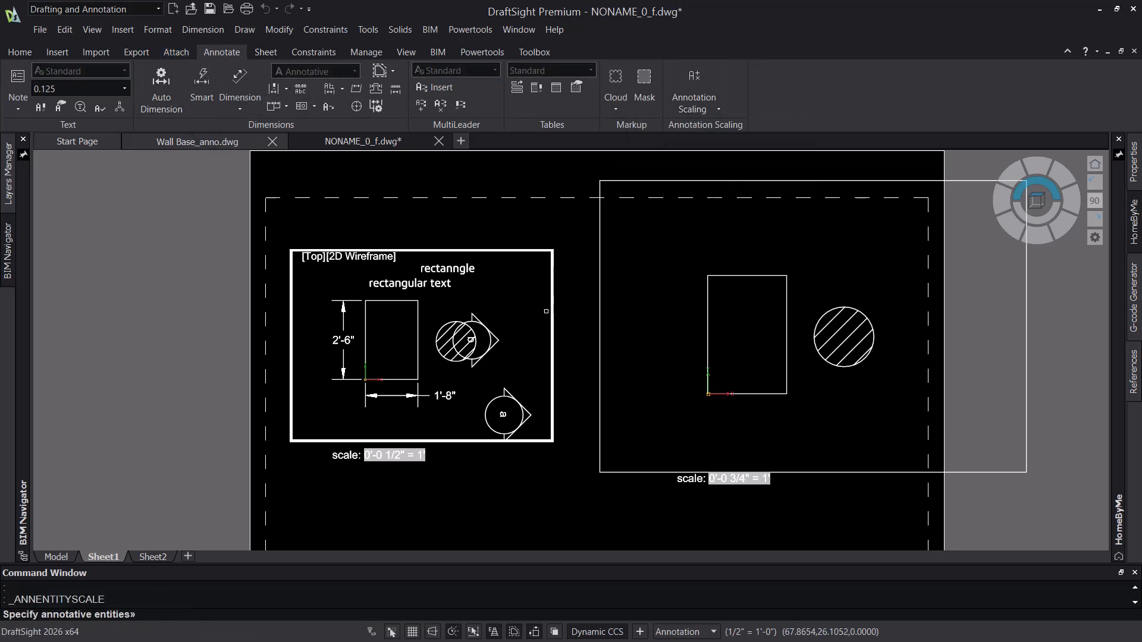
left_click(534, 270)
left_click(321, 439)
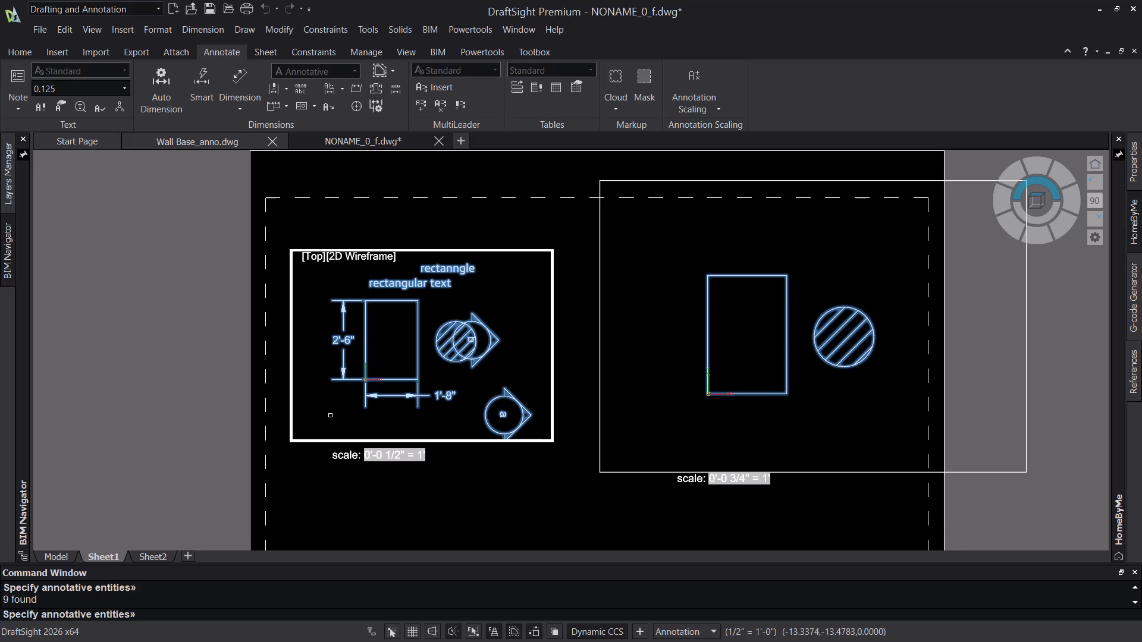
key("Return")
left_click(664, 284)
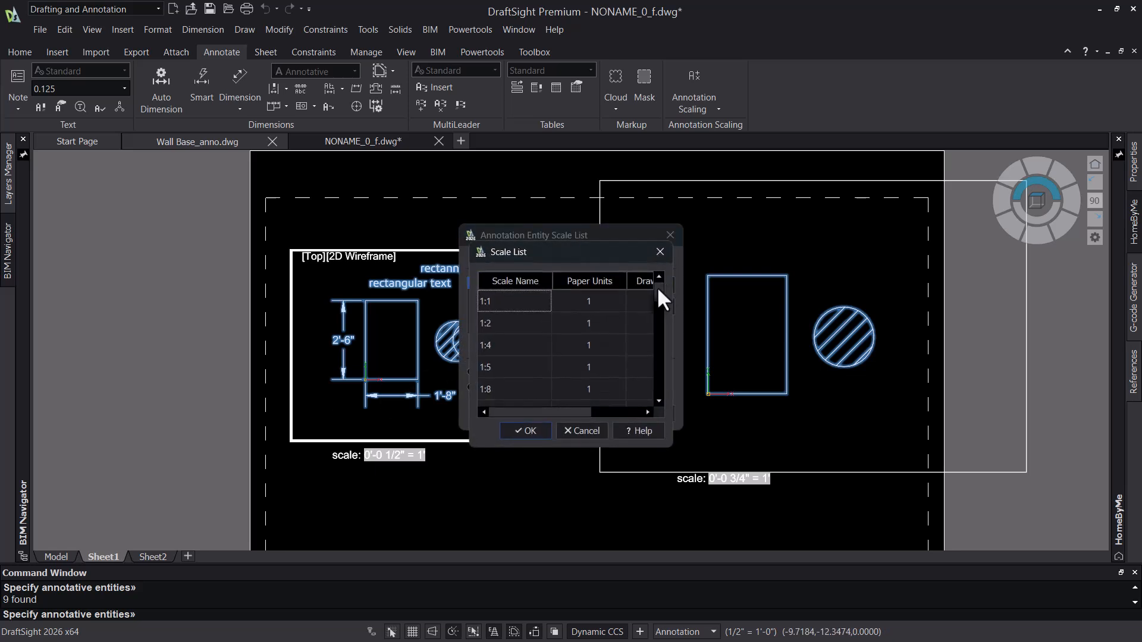
left_click_drag(658, 324, 650, 376)
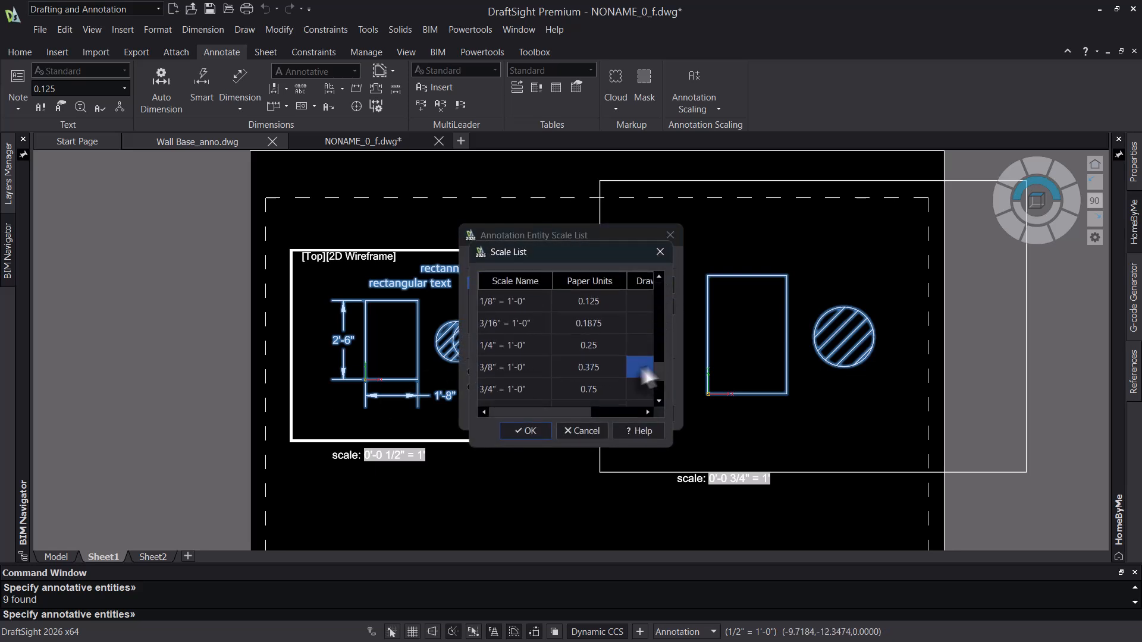
left_click(502, 393)
left_click(526, 429)
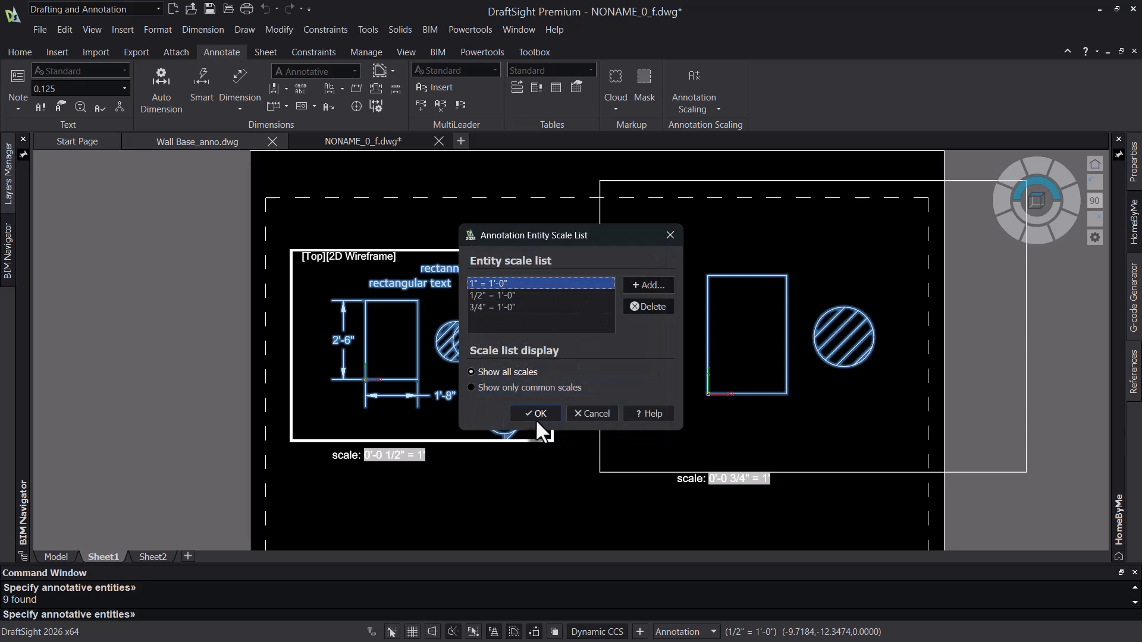
left_click(538, 412)
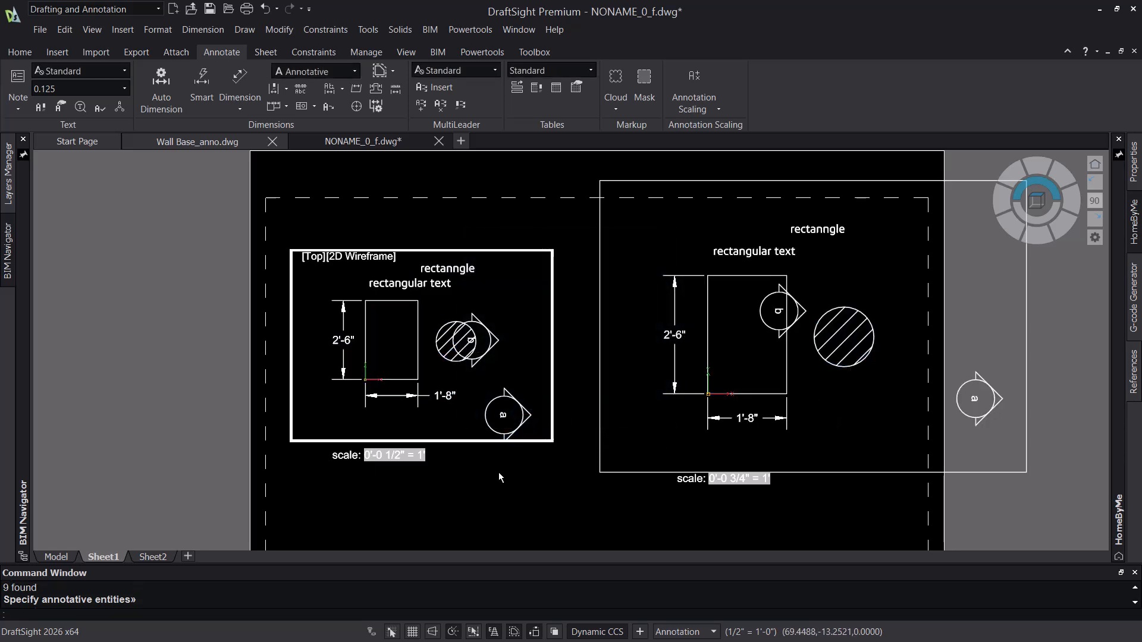
Step: Activate the larger viewport and switch its annotation scale to 1/2" = 1'-0", followed by 1" = 1'-0"
left_click(816, 441)
left_click(700, 629)
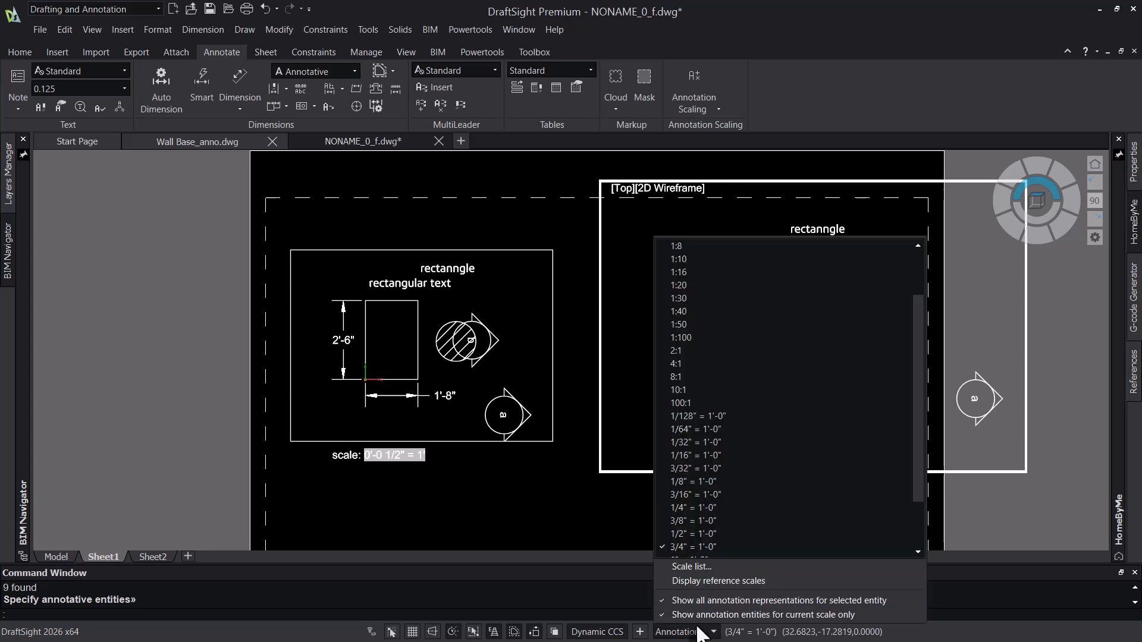
left_click(714, 545)
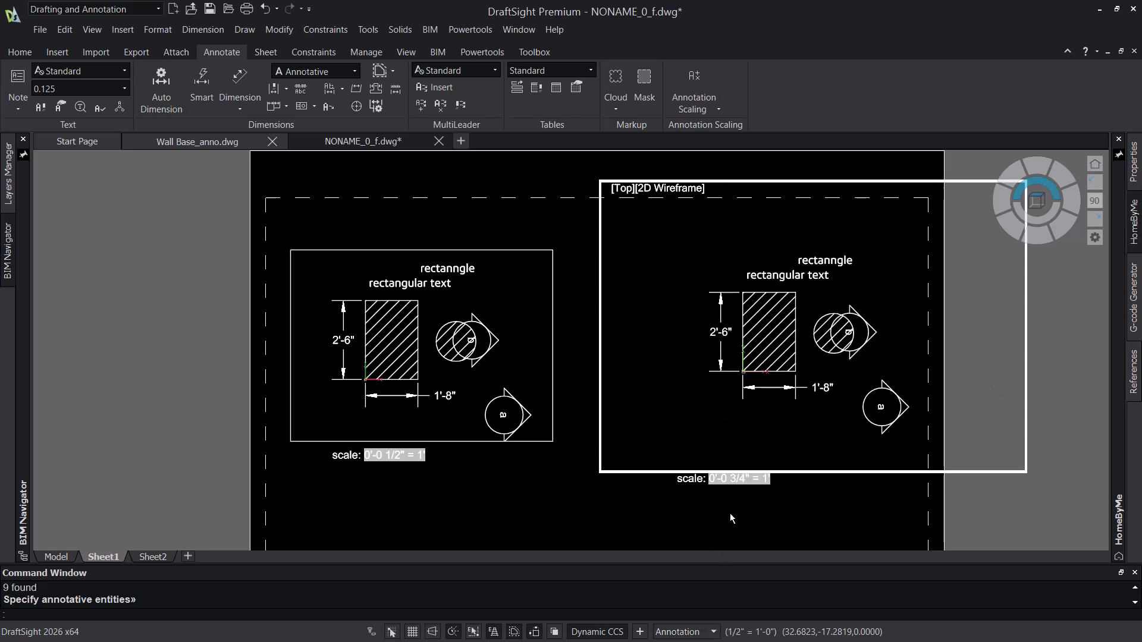
left_click(697, 631)
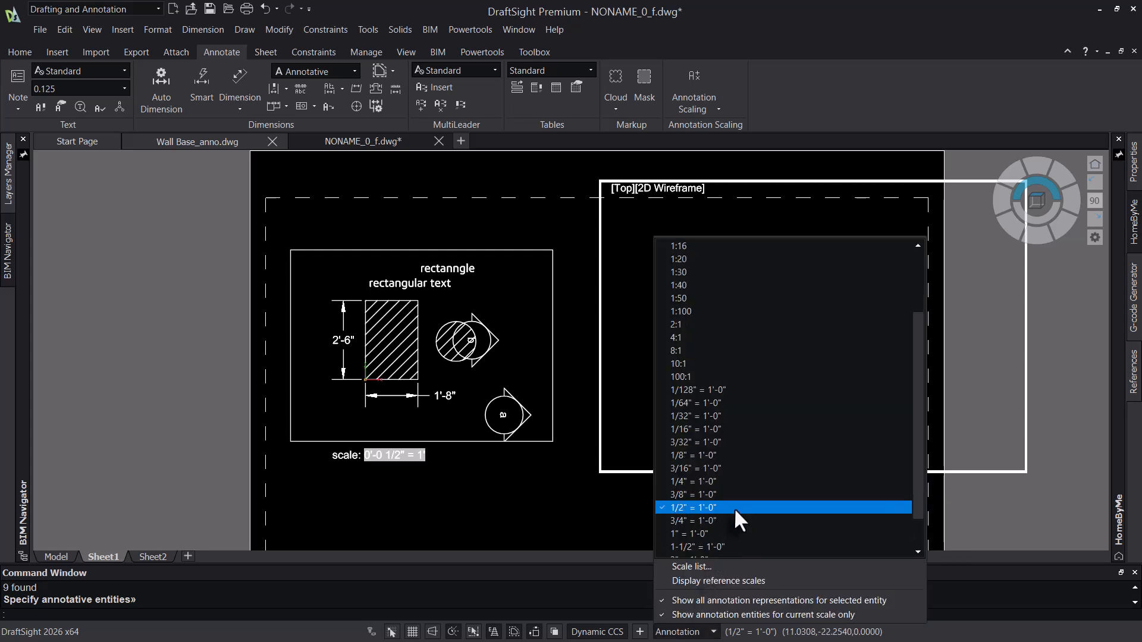
left_click(697, 532)
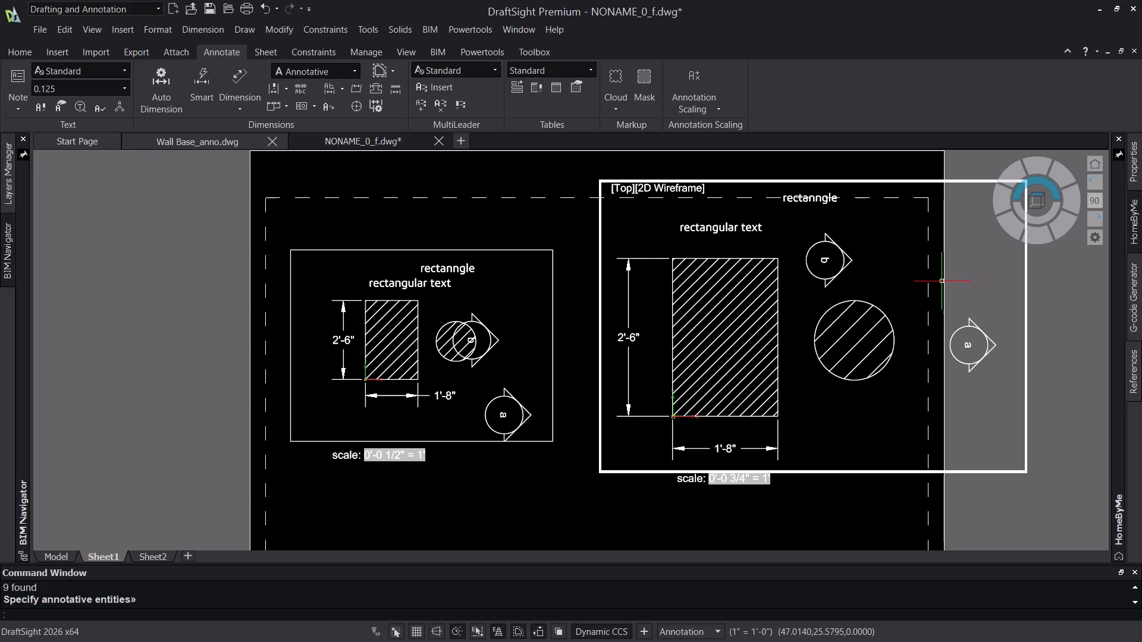
Step: Add every scale in the scale list, from 1:1 to 1'-0" = 1'-0", to all annotative entities in the larger viewport
left_click(690, 110)
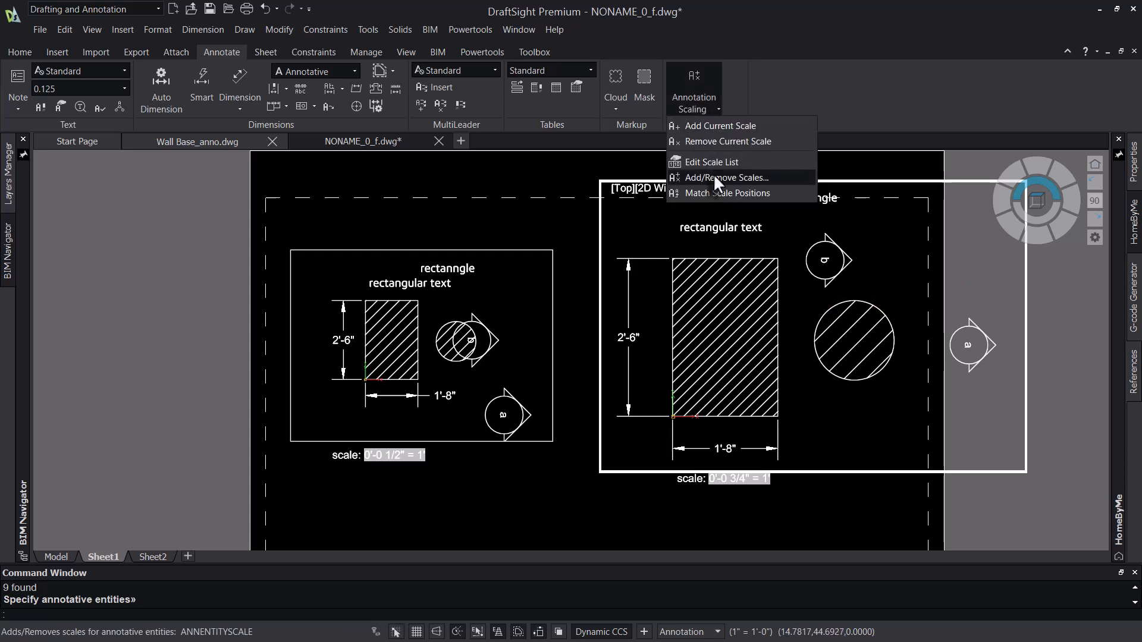
left_click(719, 176)
left_click(984, 191)
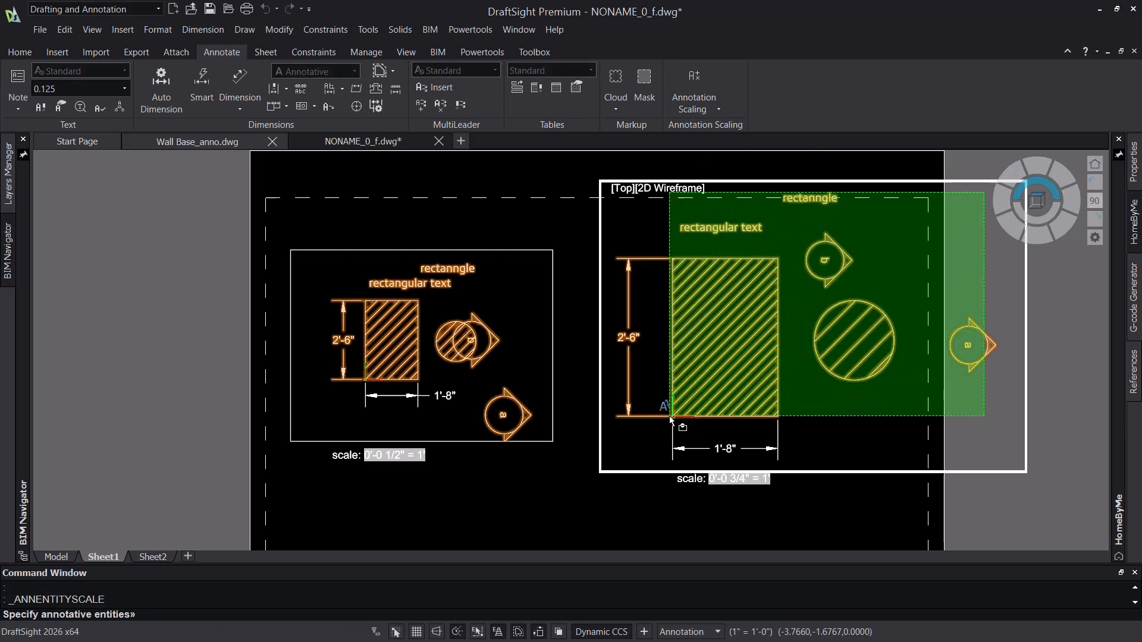
left_click(620, 447)
key("Return")
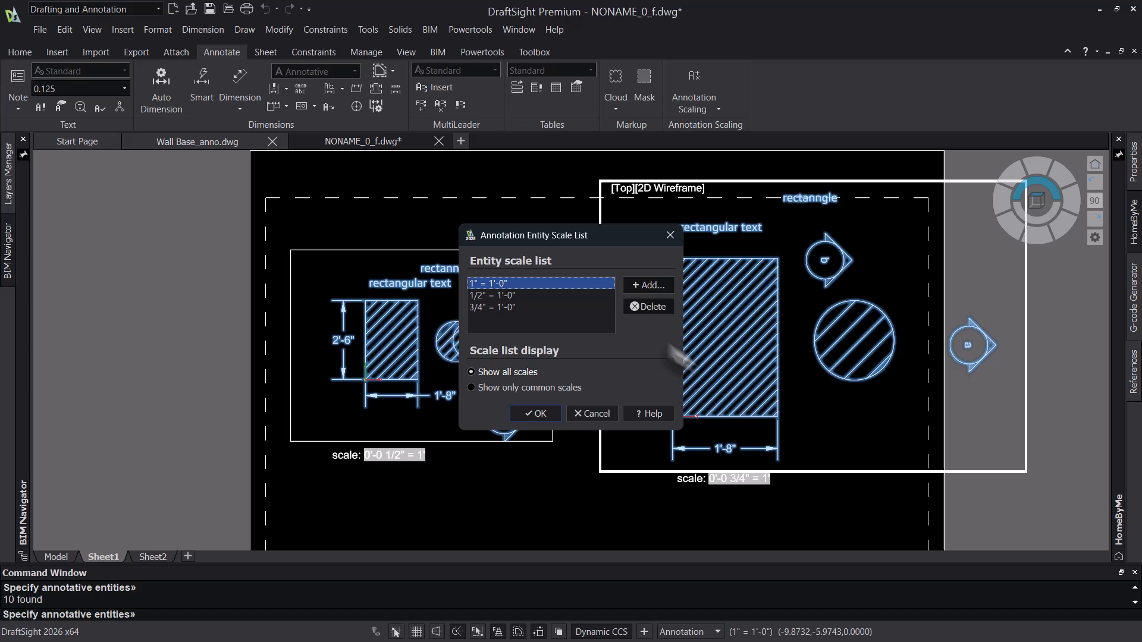
left_click(638, 283)
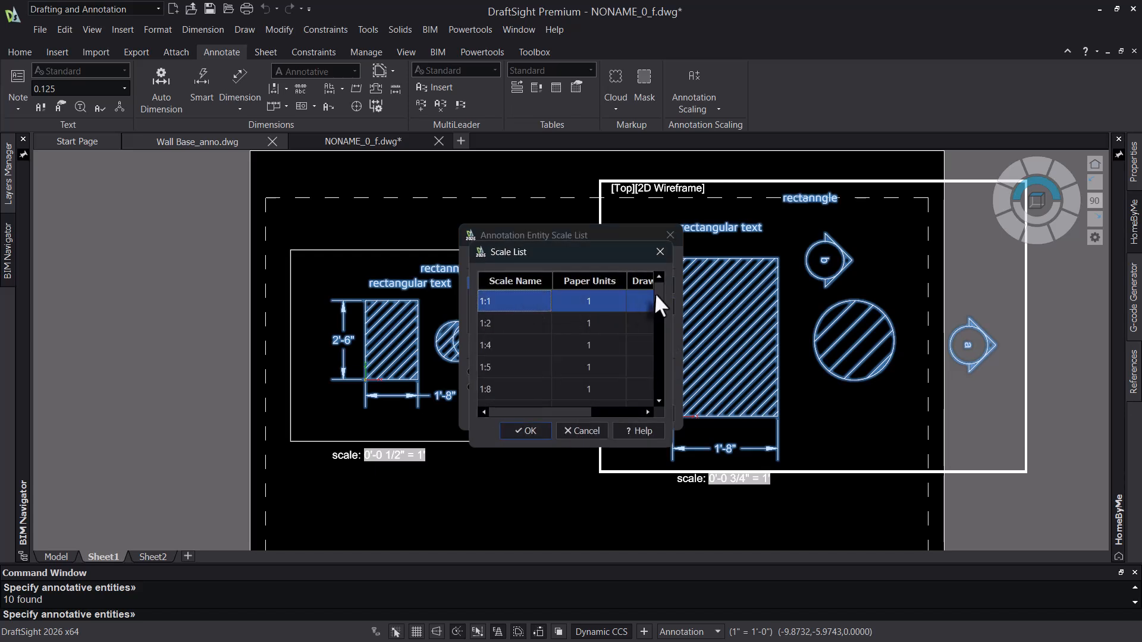
left_click_drag(657, 293, 657, 402)
left_click(531, 395, "shift")
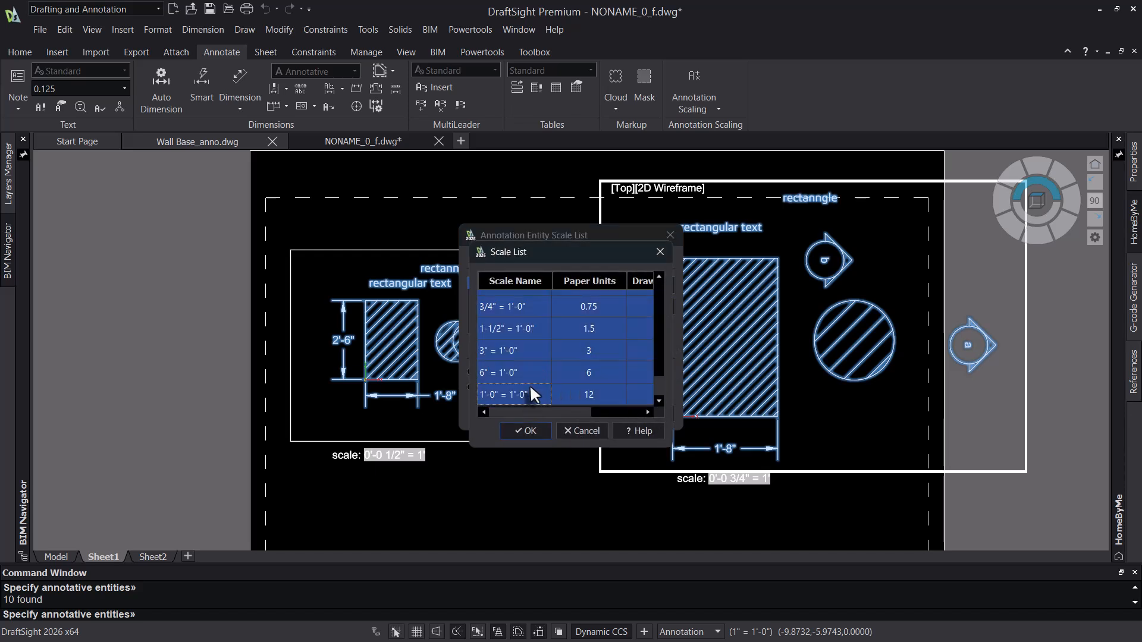
left_click(530, 430)
left_click(546, 413)
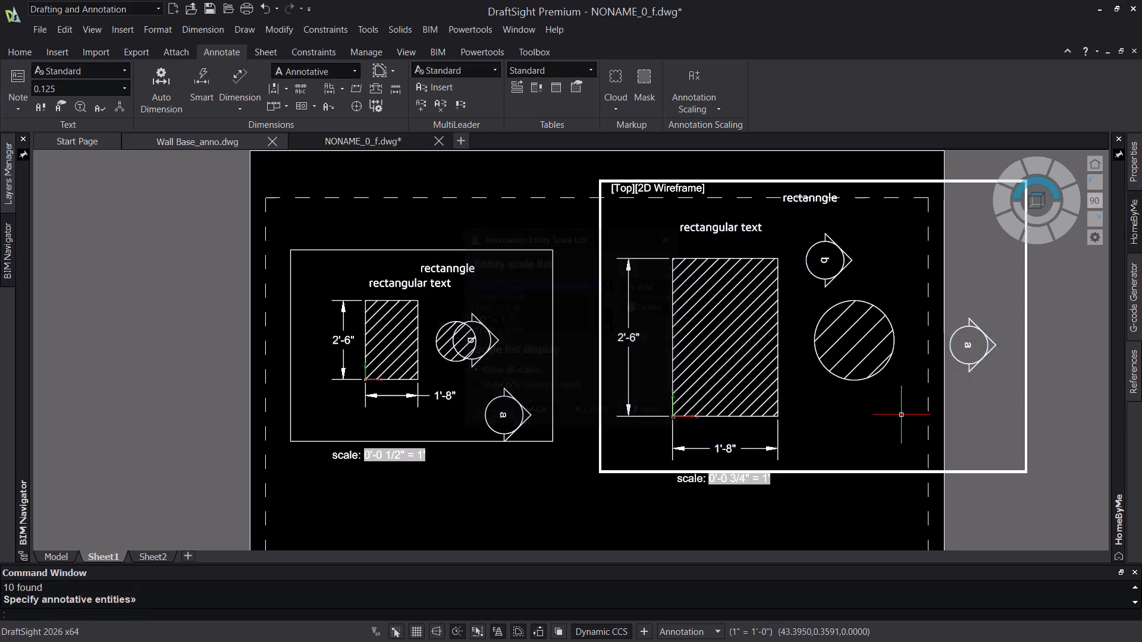
Step: Switch the larger viewport's annotation scale to 3/8" = 1'-0", followed by 1/32" = 1'-0"
left_click(695, 633)
left_click(705, 509)
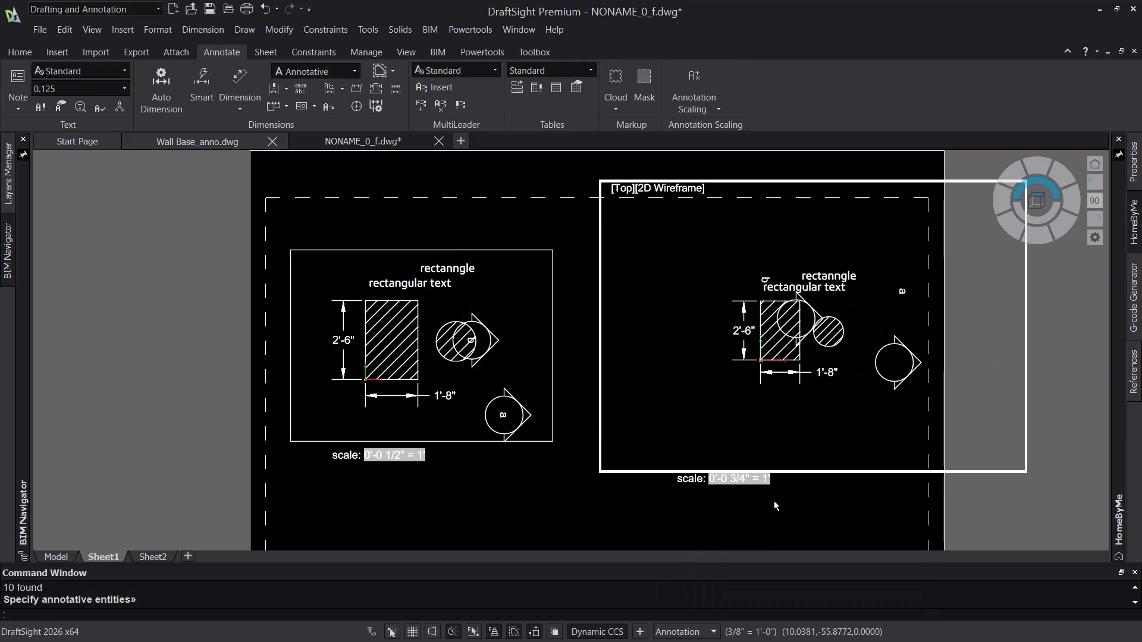
left_click(684, 632)
left_click(704, 465)
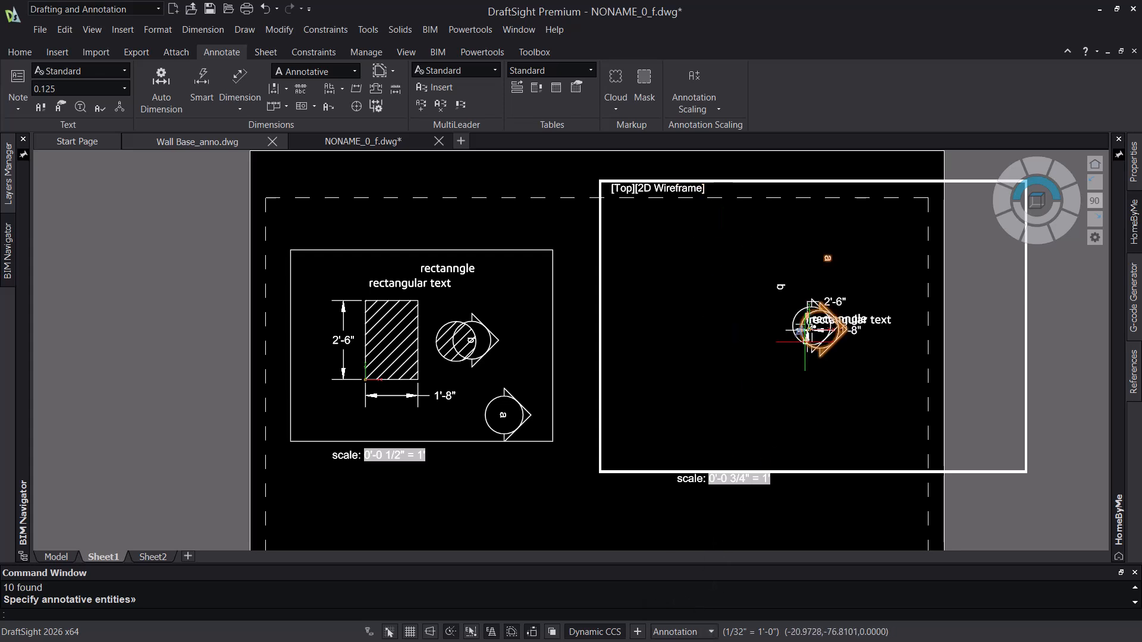
Step: Remove the current 1/32" = 1'-0" scale from all annotative entities shown in the larger viewport
left_click(718, 109)
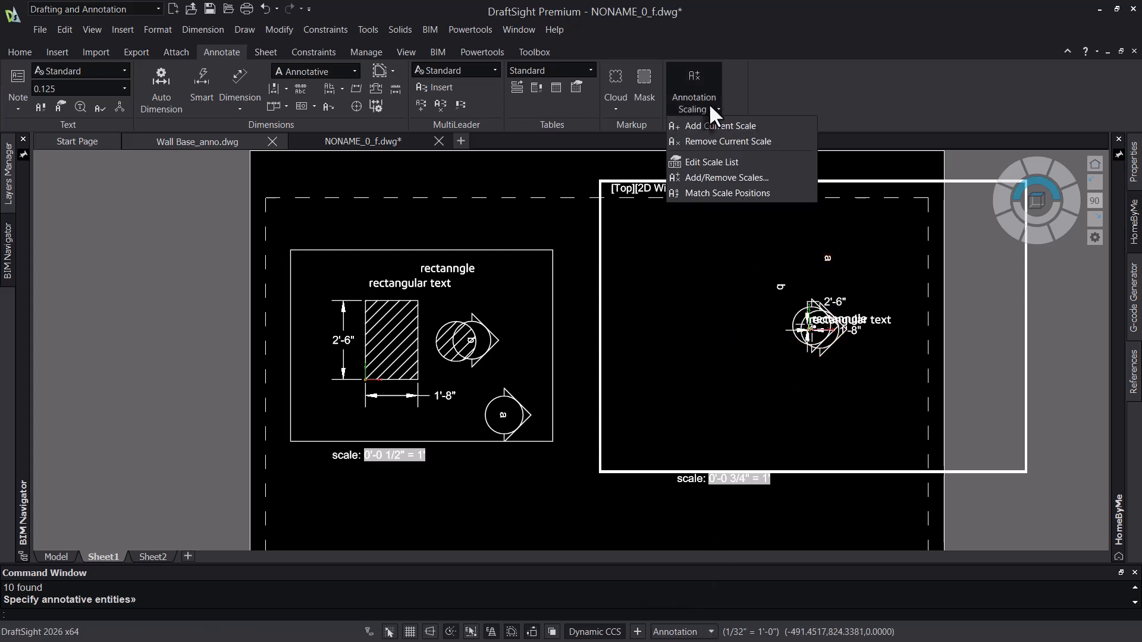
left_click(726, 141)
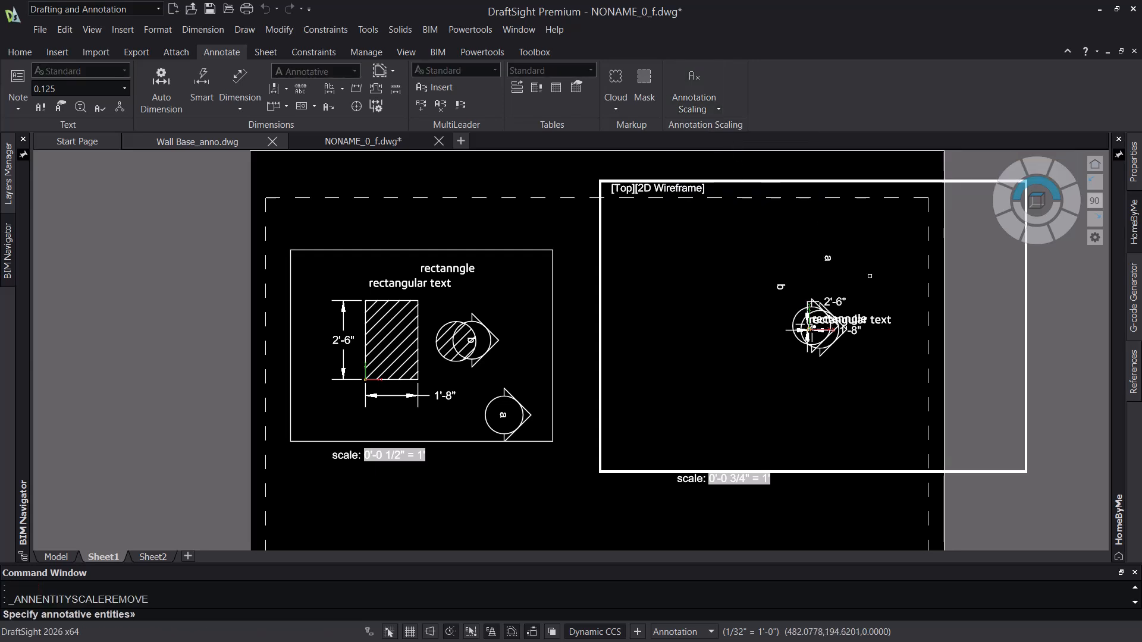
left_click_drag(920, 232, 747, 374)
key("Return")
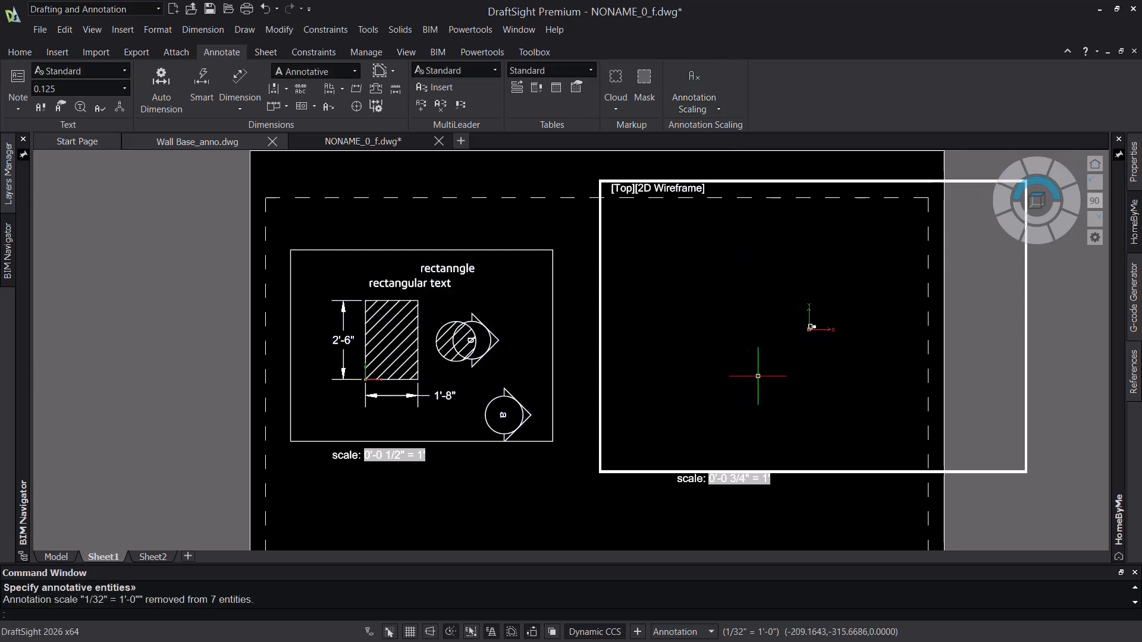
Step: Set the larger viewport's annotation scale to 3/4" = 1'-0"
left_click(718, 109)
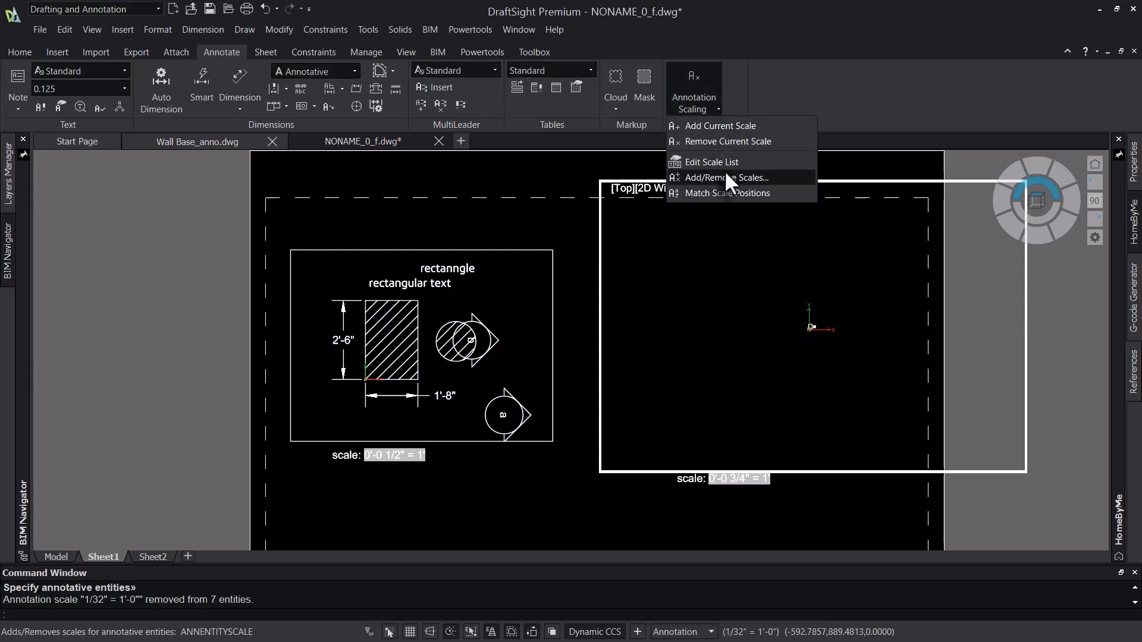
left_click(732, 397)
left_click(690, 632)
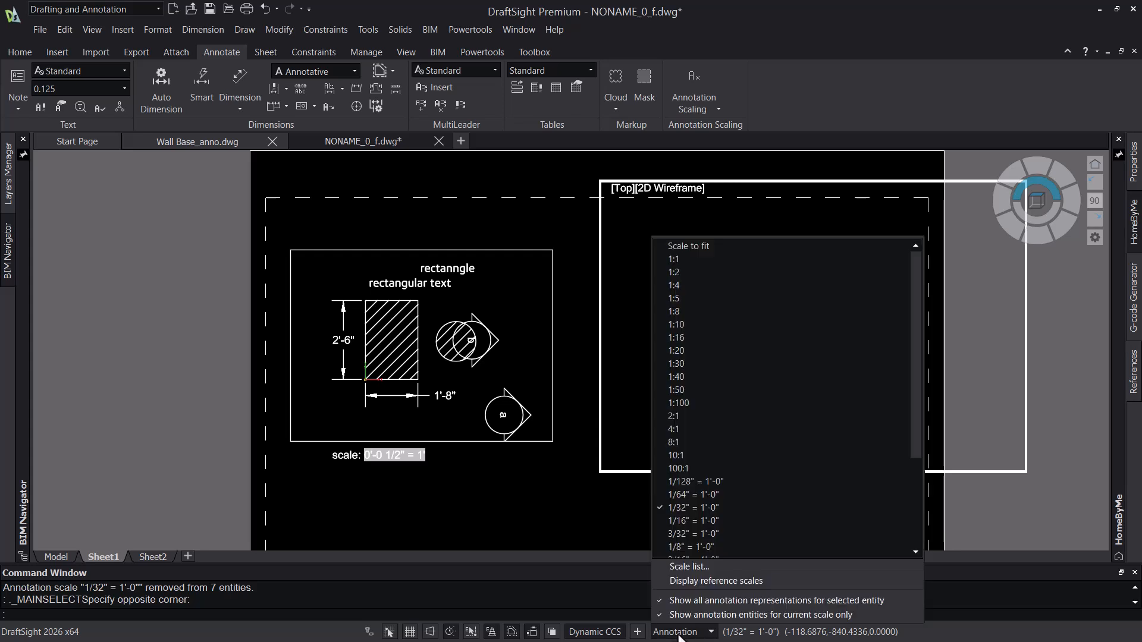
scroll(701, 529, "down", 5)
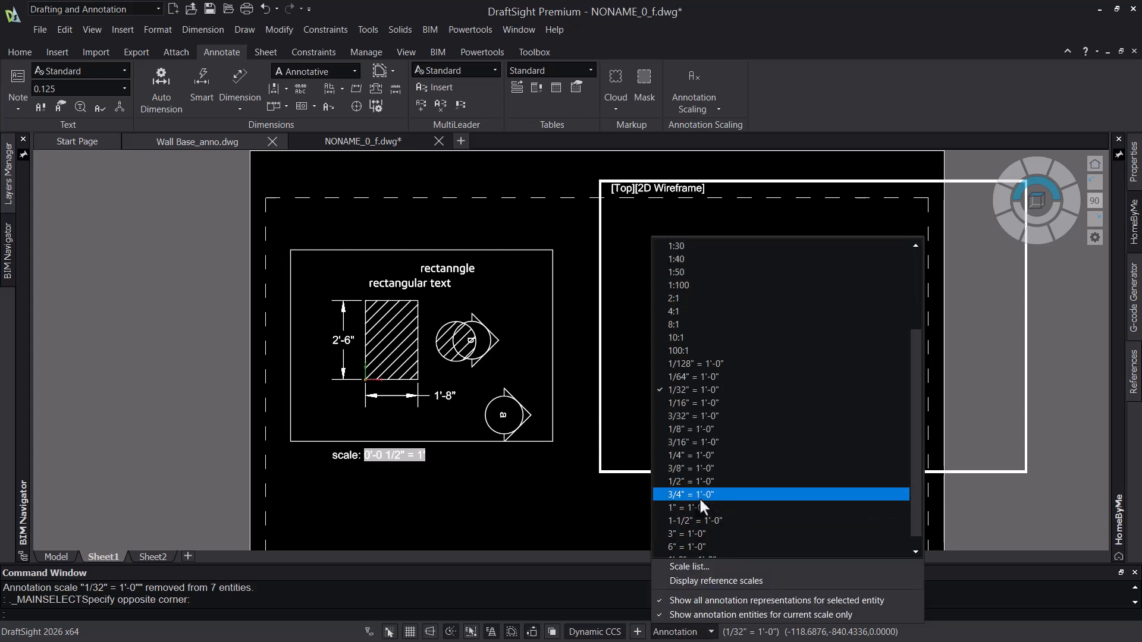
left_click(713, 494)
left_click(718, 109)
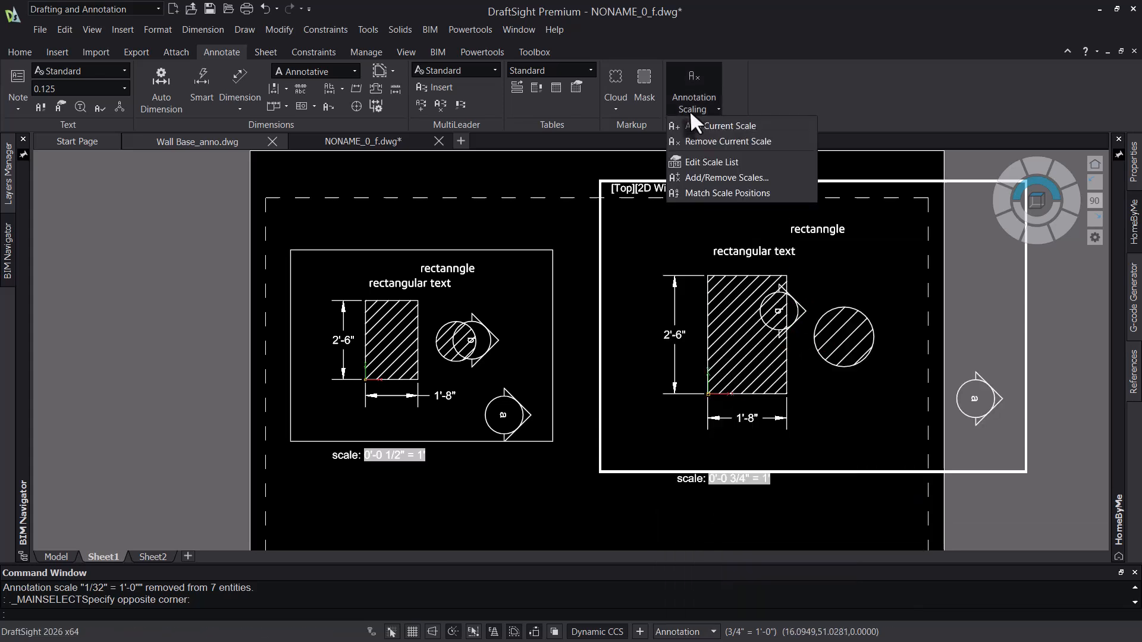
left_click(723, 179)
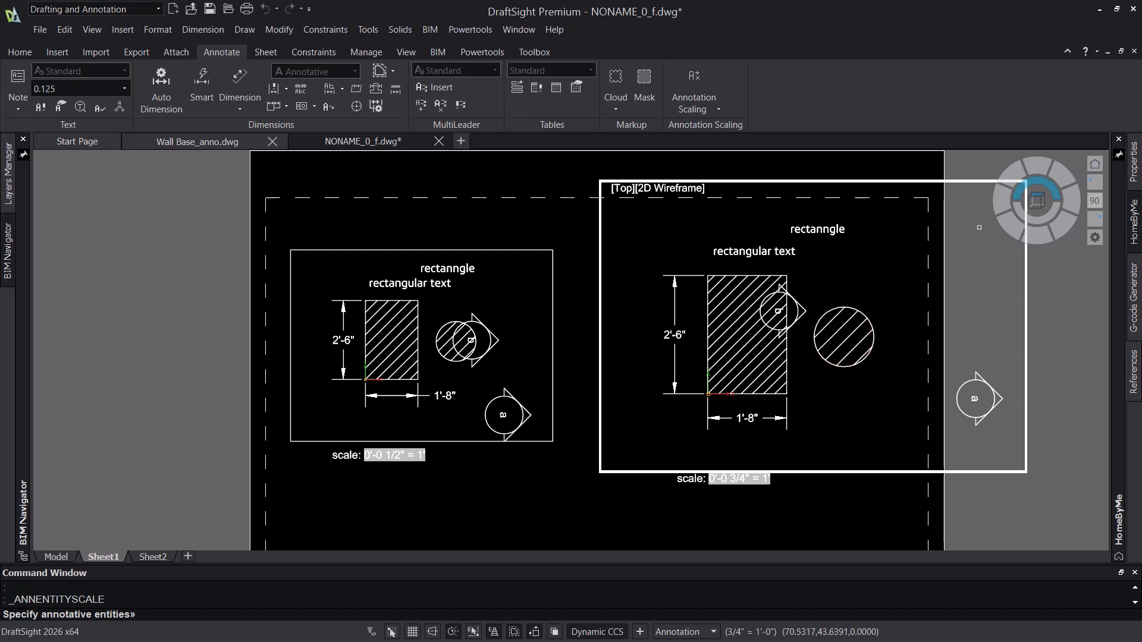
left_click(986, 207)
key("Escape")
key("Escape")
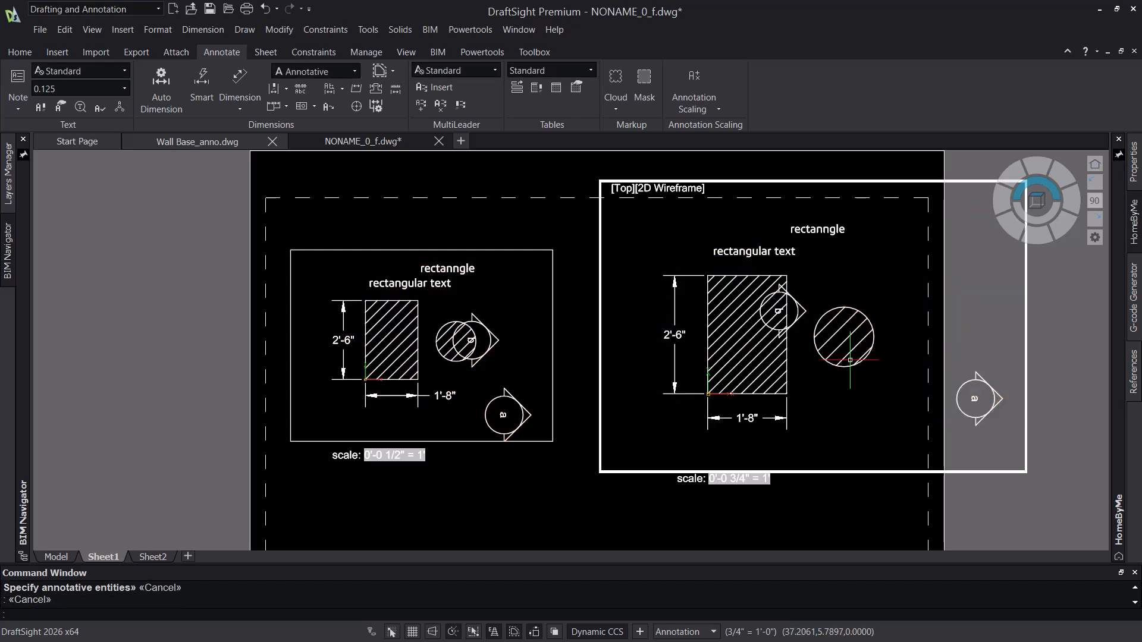
Step: Select the arrow block labelled a in the larger viewport to examine its scale representations, and clear the selection
left_click(975, 392)
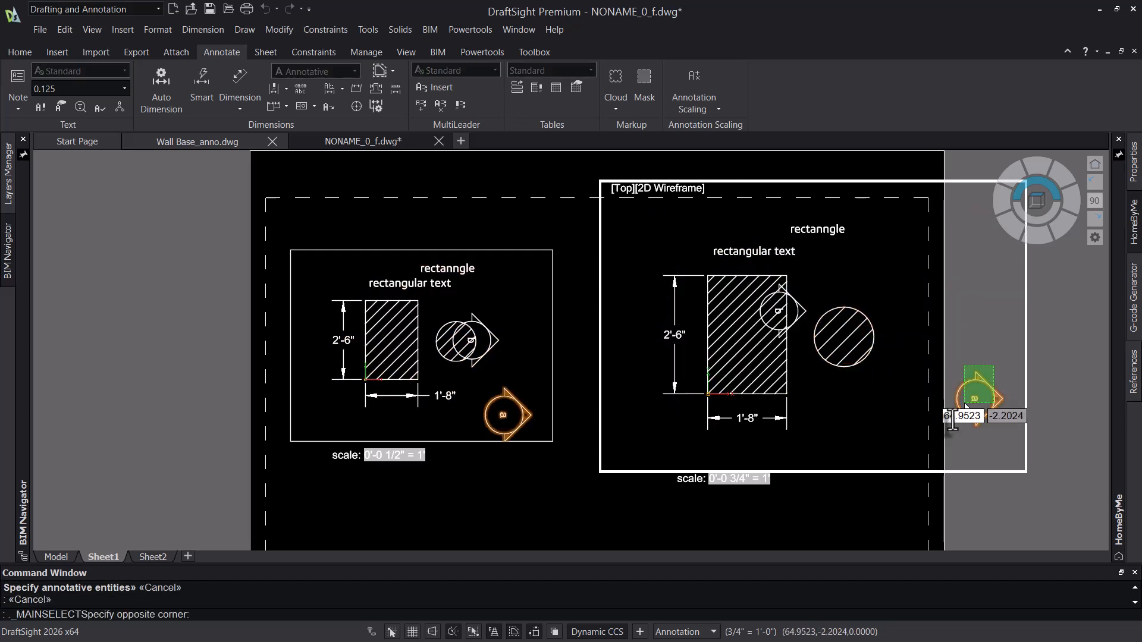
left_click(941, 403)
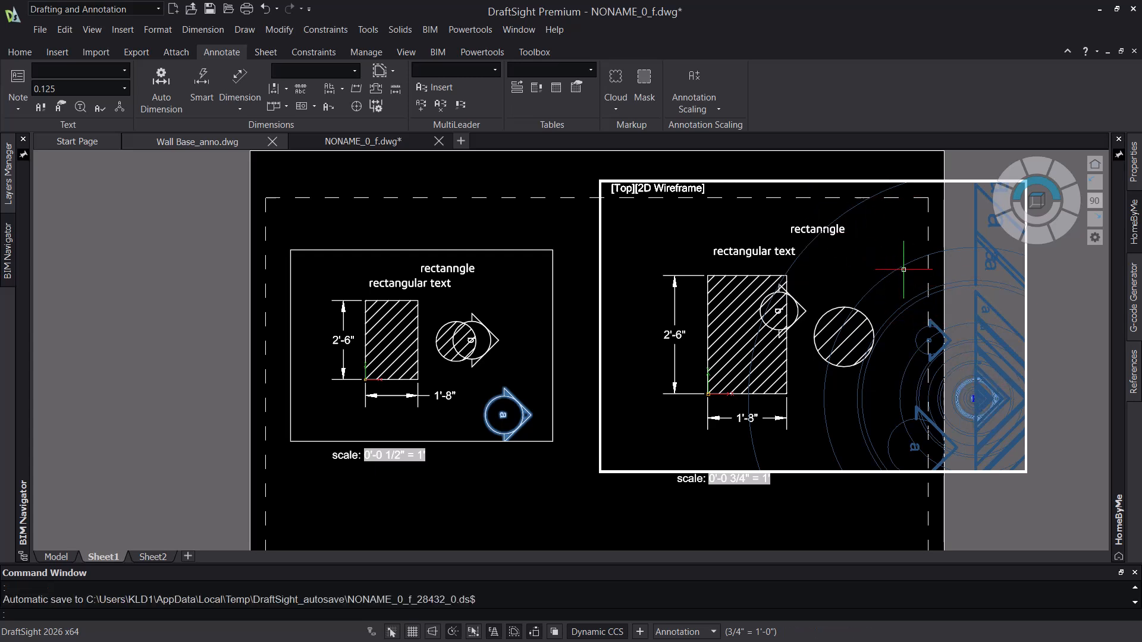
key("Escape")
Step: Delete all scales except 1" = 1'-0" from the entity scale list of all annotative entities in the larger viewport
left_click(698, 105)
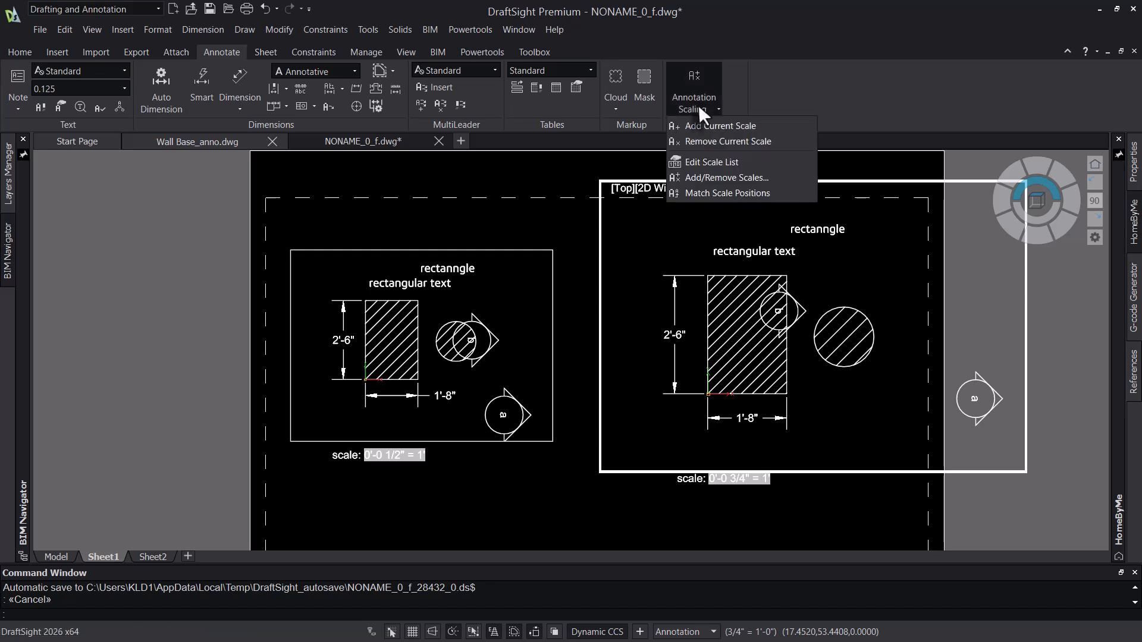
left_click(730, 176)
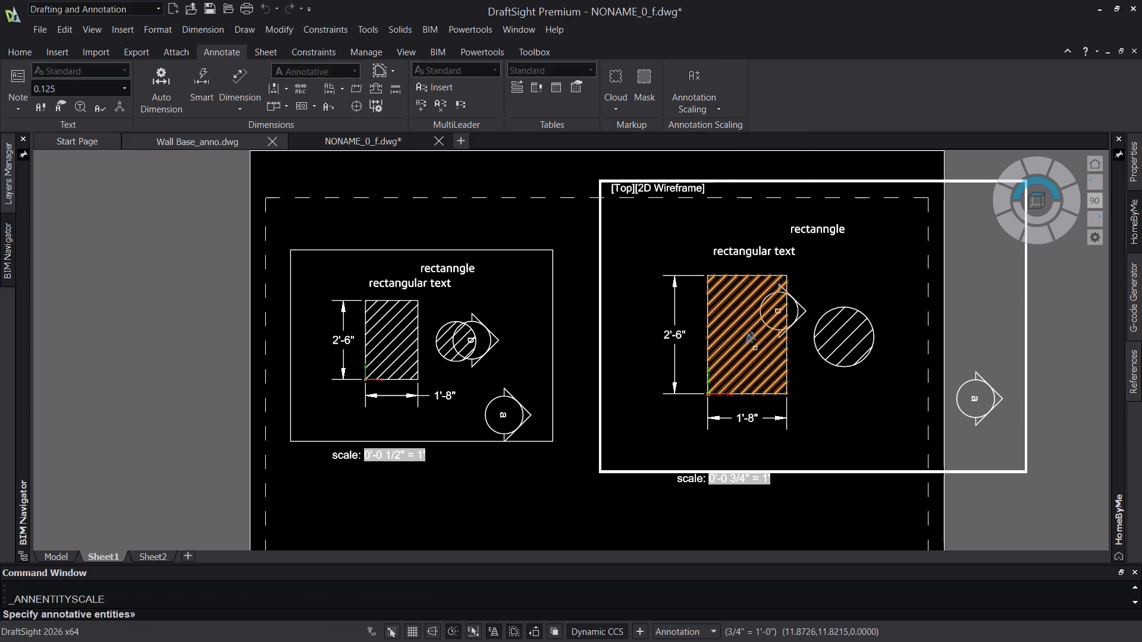
mouse_move(962, 212)
left_mouse_down()
mouse_move(861, 375)
mouse_move(662, 441)
left_mouse_up()
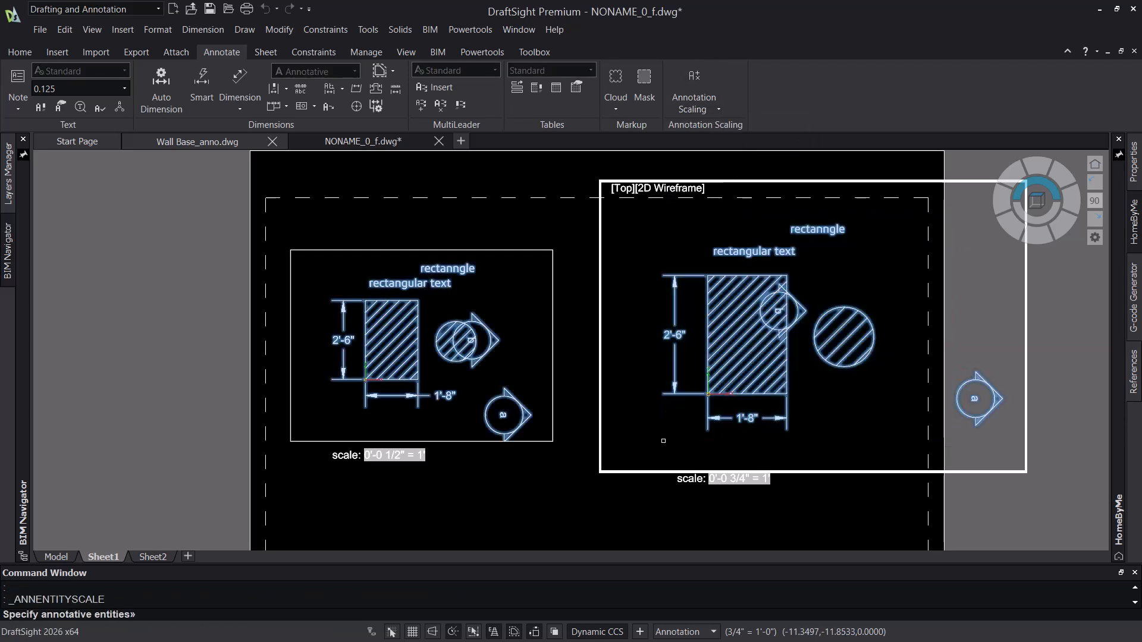
key("Return")
left_click(517, 295)
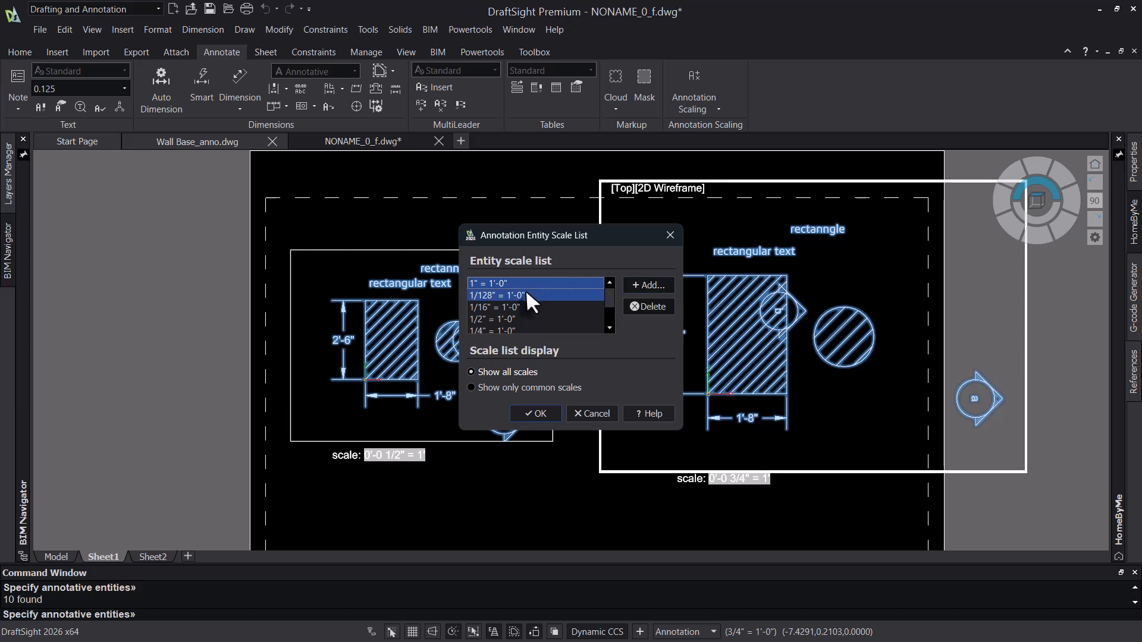
scroll(596, 298, "down", 5)
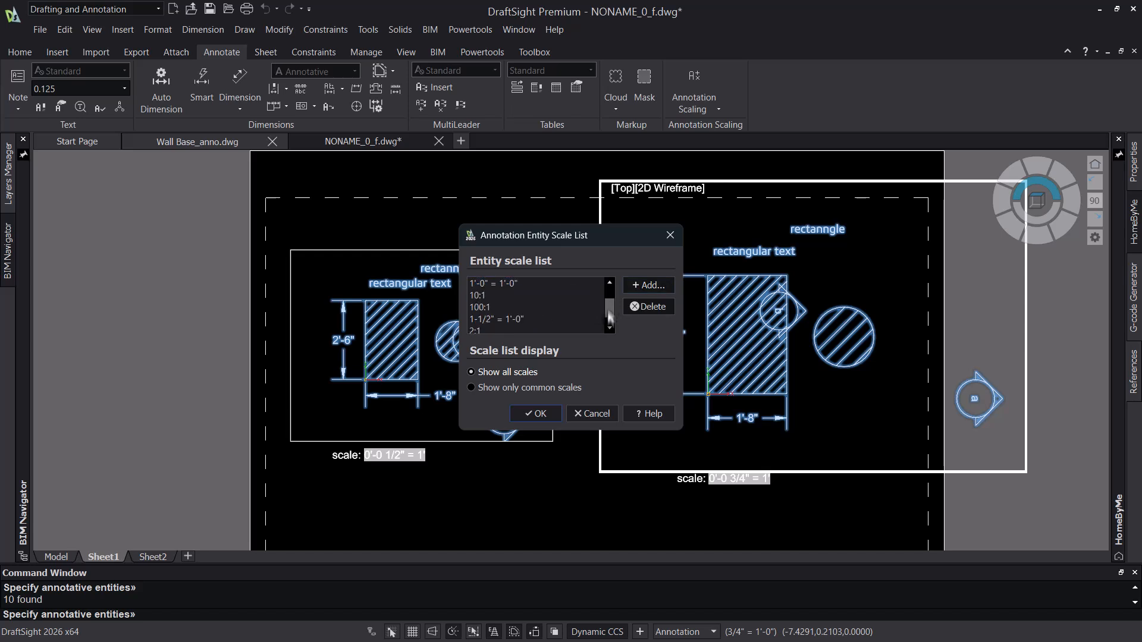
left_click(484, 320, "shift")
left_click(633, 312)
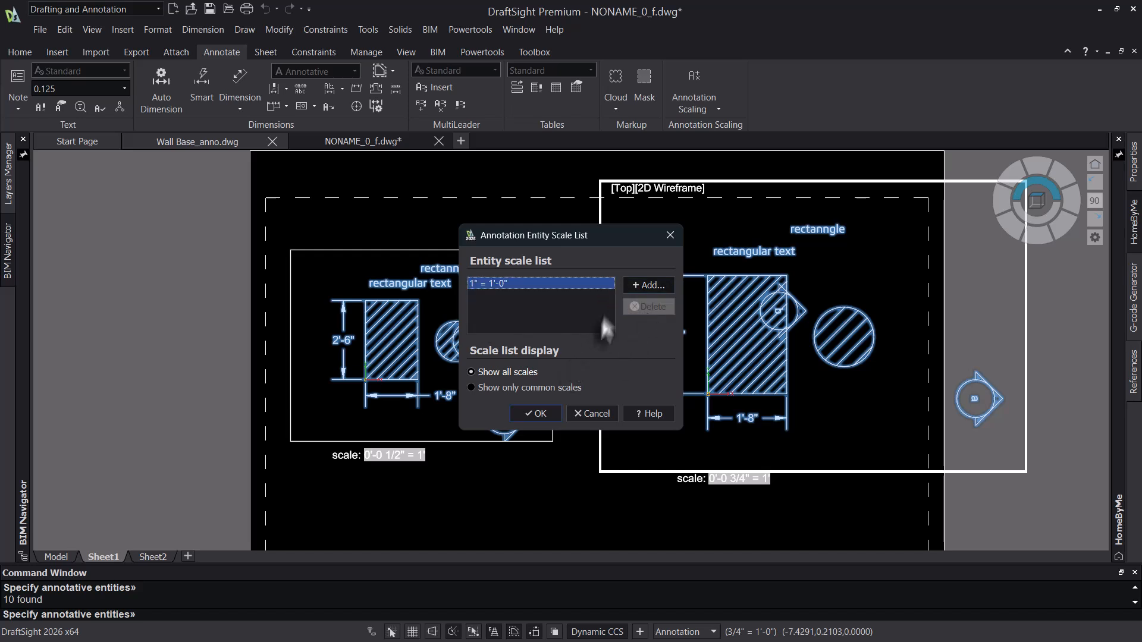
Step: Add the 1/4" = 1'-0", 3/8" = 1'-0" and 1/2" = 1'-0" scales to the selected annotative entities
left_click(643, 286)
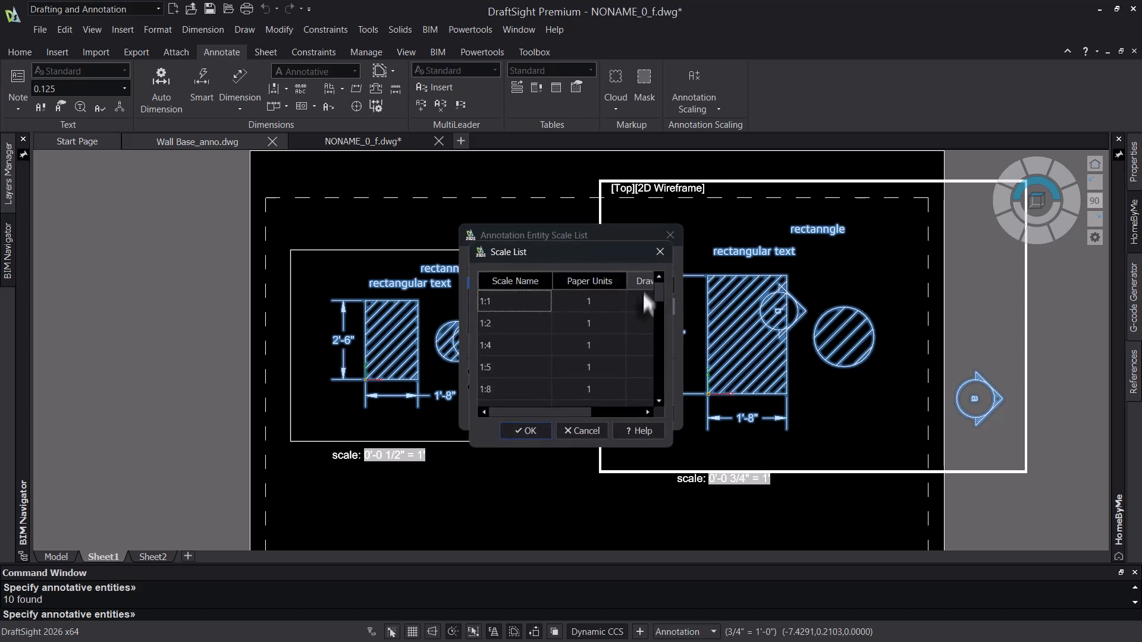
left_click_drag(658, 360, 655, 379)
left_click(526, 369)
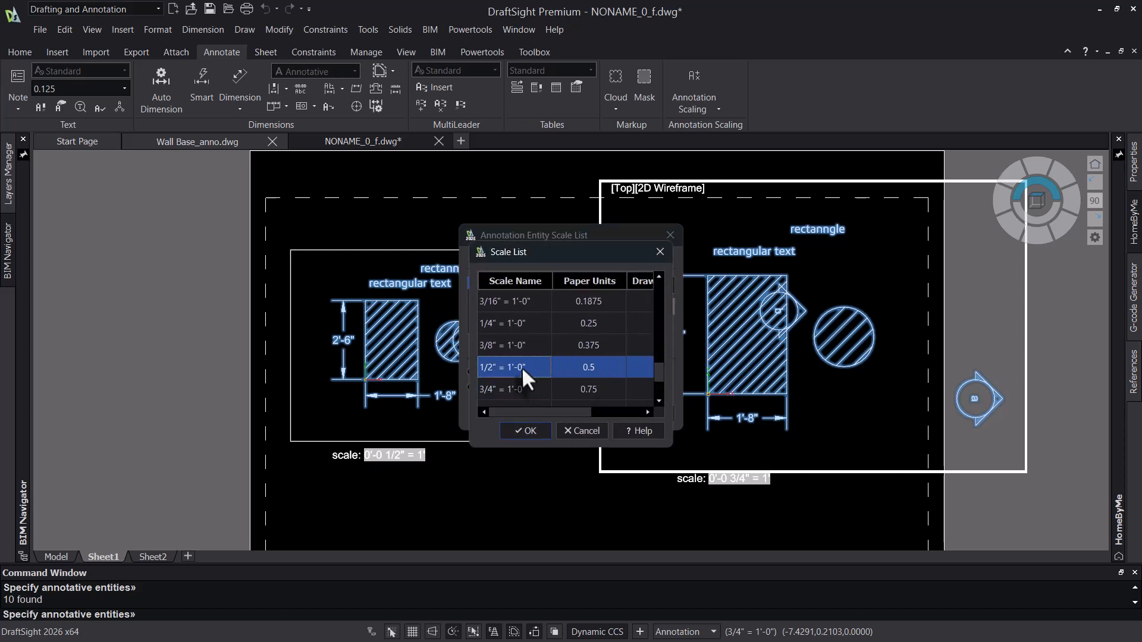
left_click(523, 348, "ctrl")
left_click(524, 325, "ctrl")
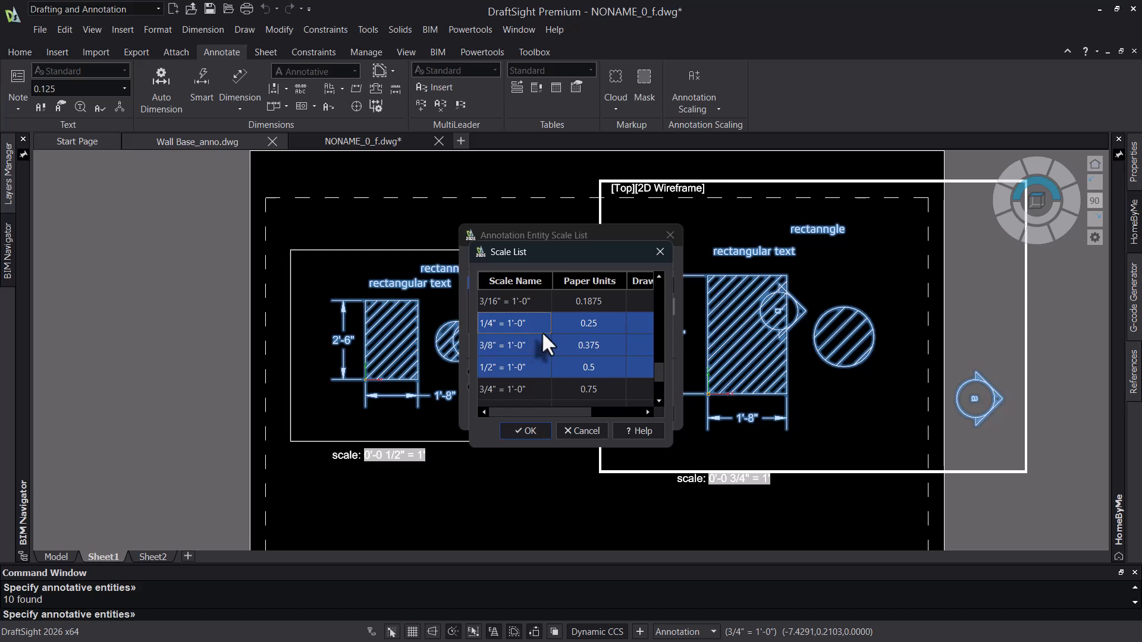
left_click(538, 433)
left_click(549, 410)
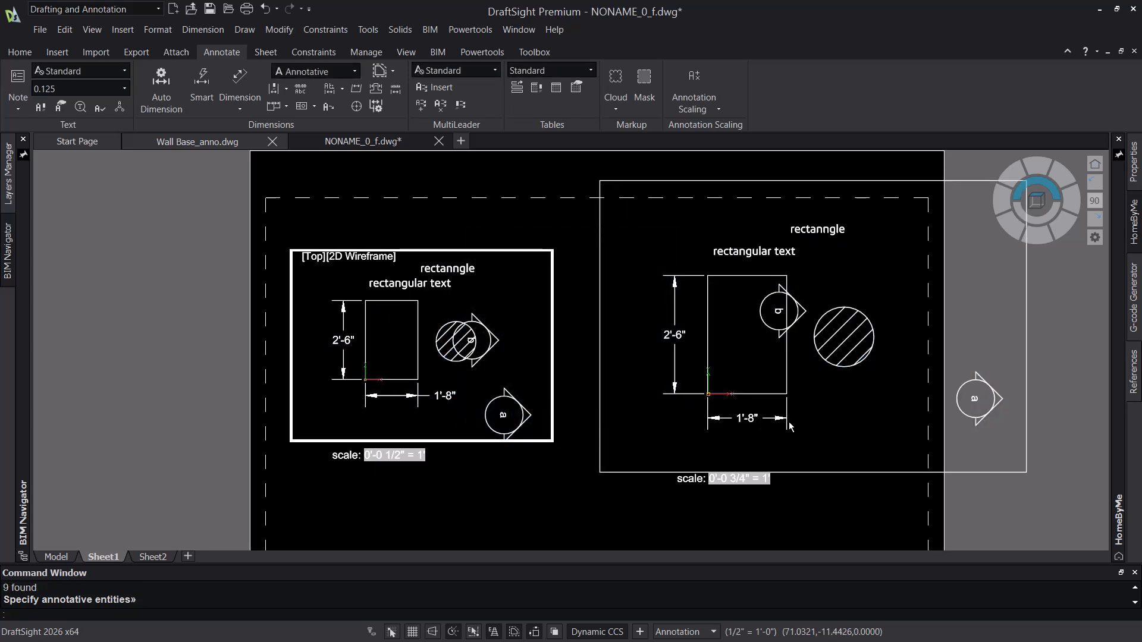
Step: Activate the larger viewport and return to the sheet space of Sheet1
left_click(836, 435)
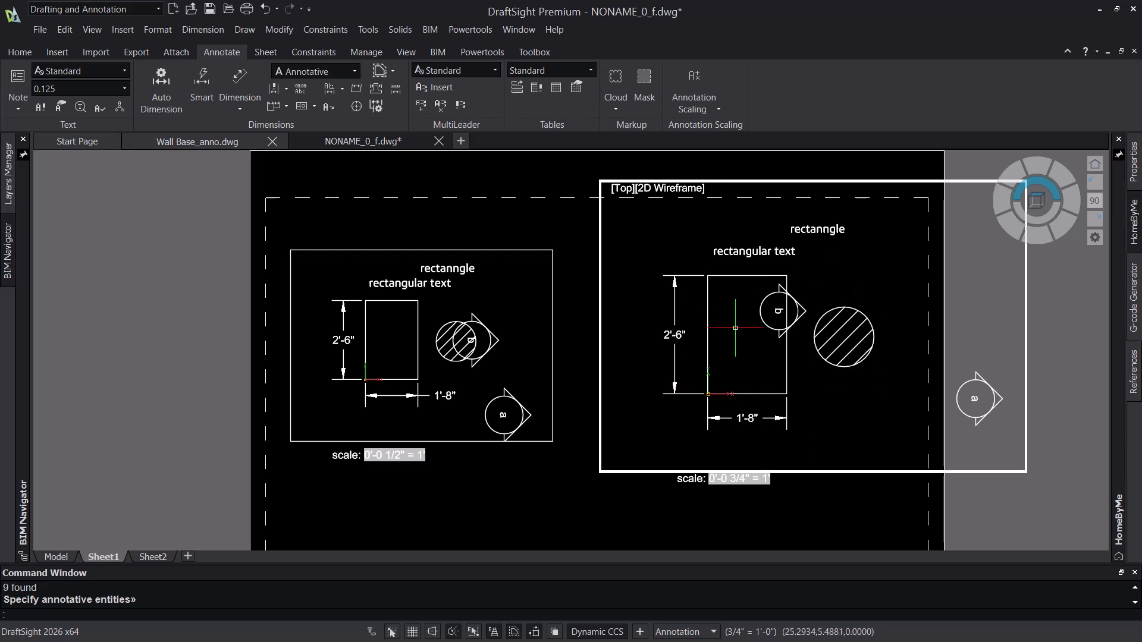
double_click(840, 487)
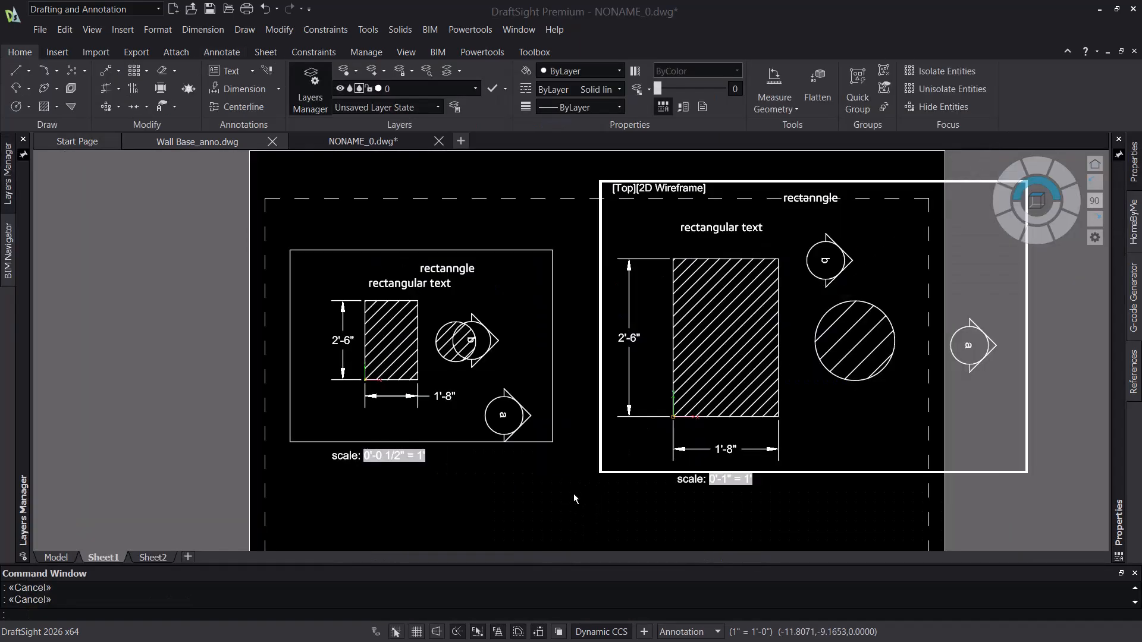
double_click(575, 499)
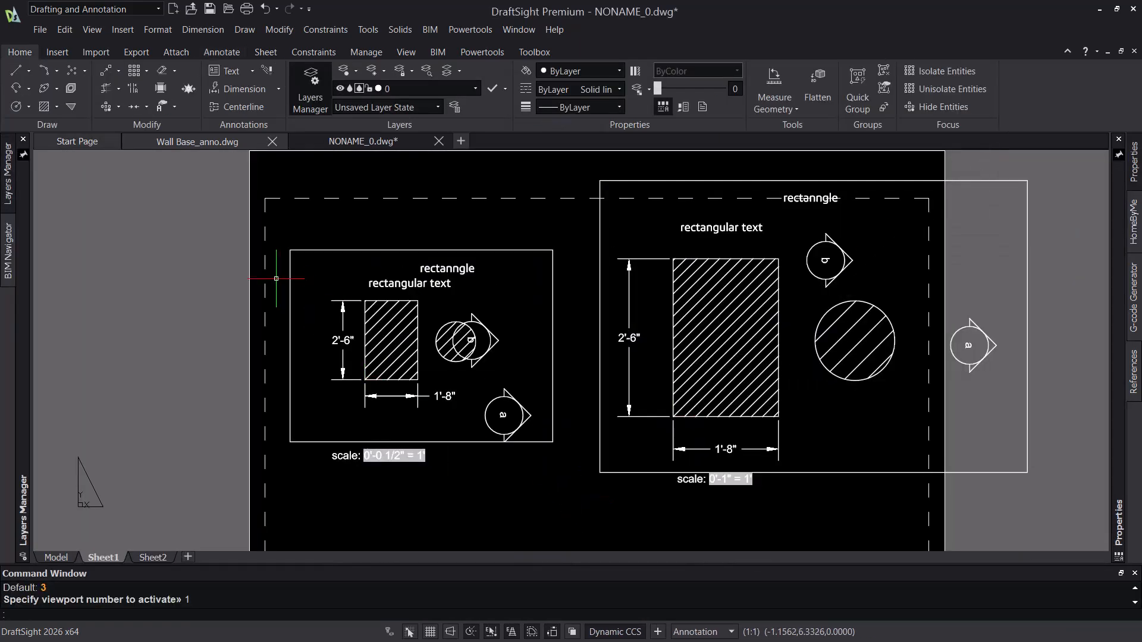
Step: Open the recent drawing Wall Base.dwg and bring up the annotation tools
left_click(62, 138)
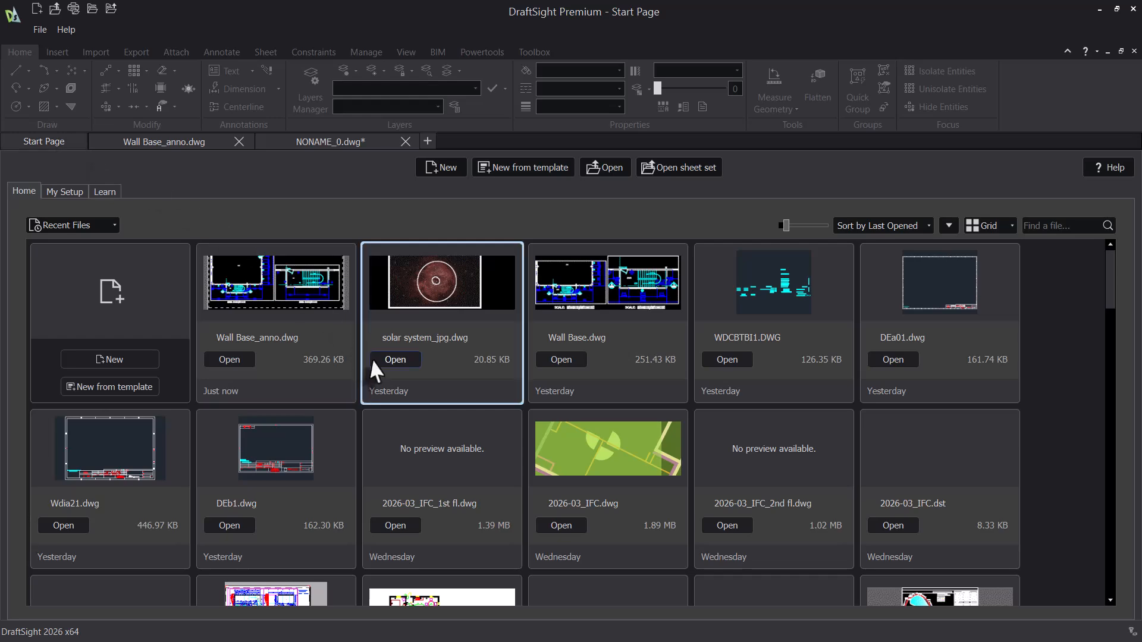
left_click(576, 354)
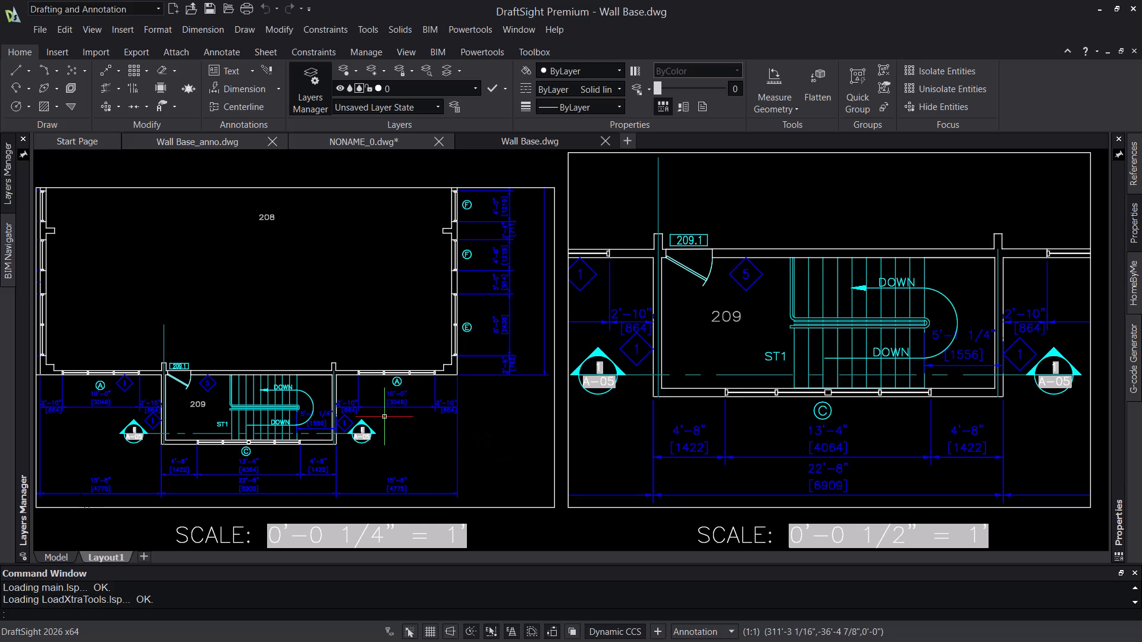
left_click(221, 53)
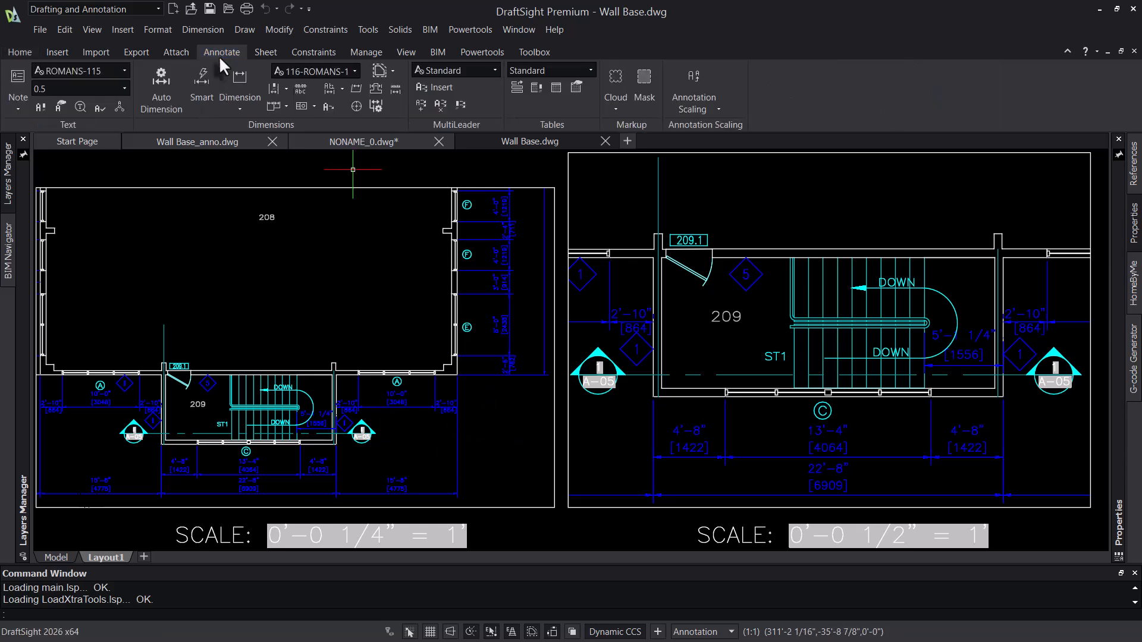
Step: Create a new dimension style named anno based on 116-ROMANS-115-PS, applied to all dimensions
left_click(286, 89)
left_click(306, 107)
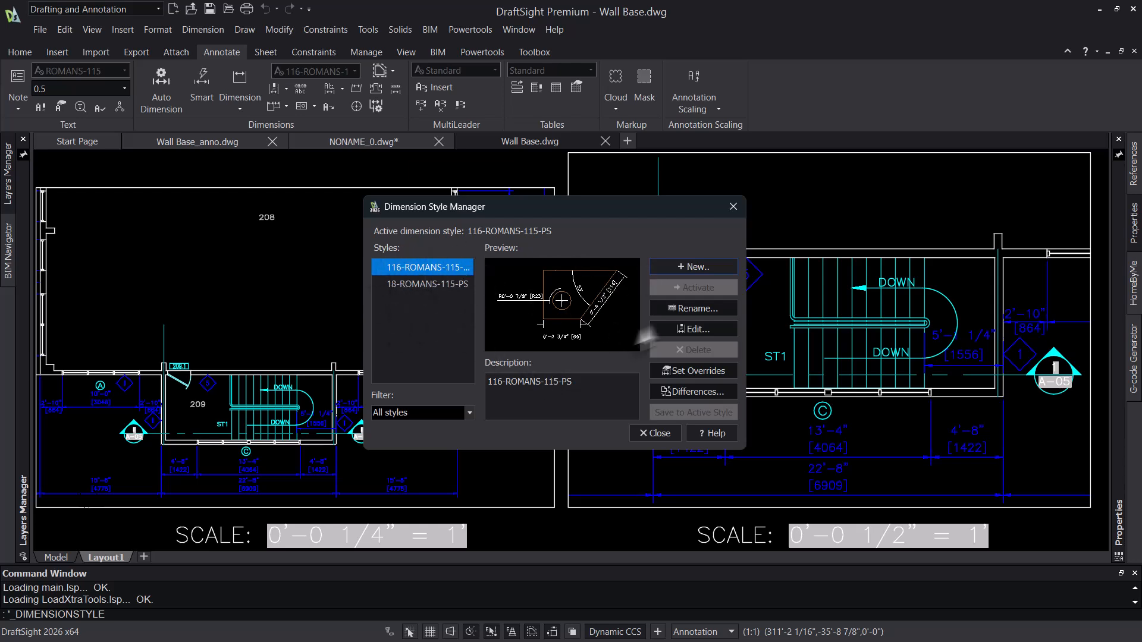
left_click(702, 265)
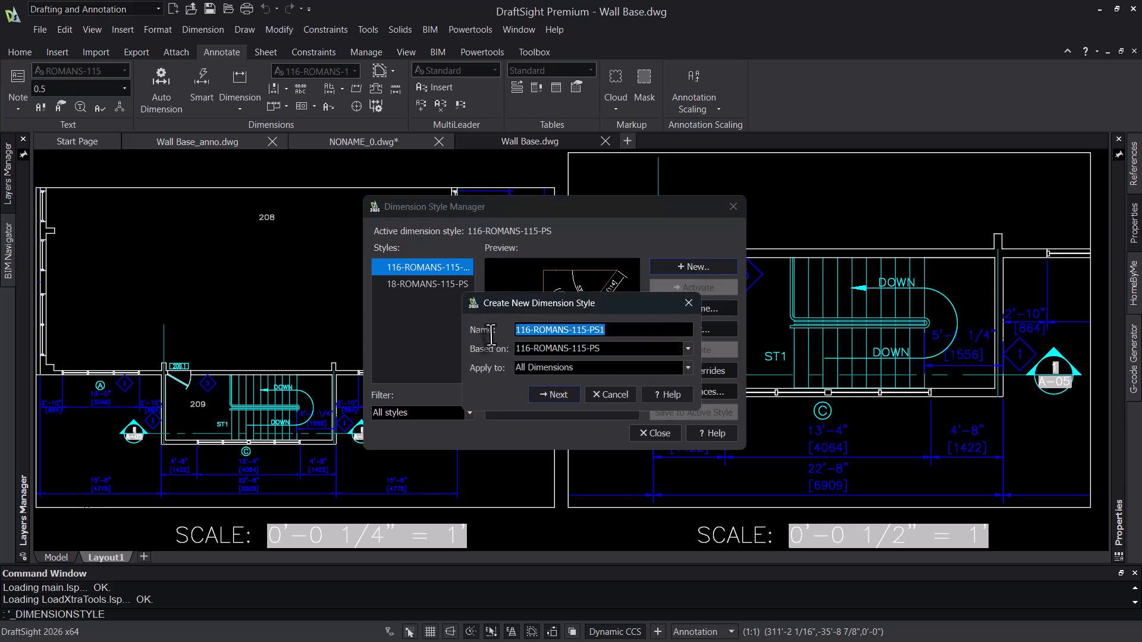
type("anno")
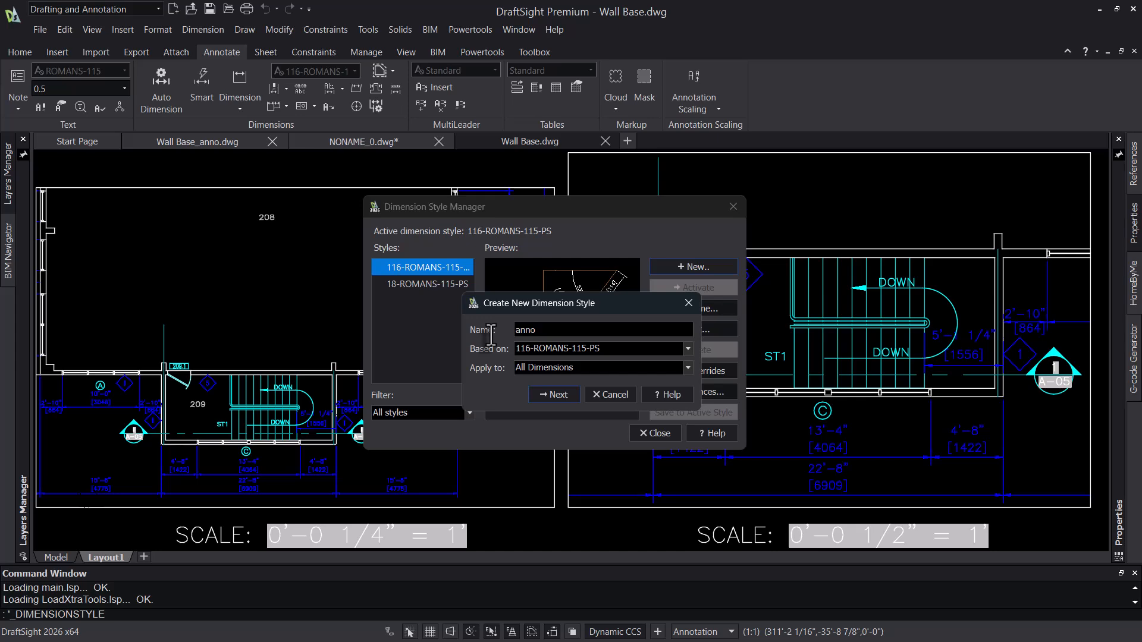
left_click(556, 395)
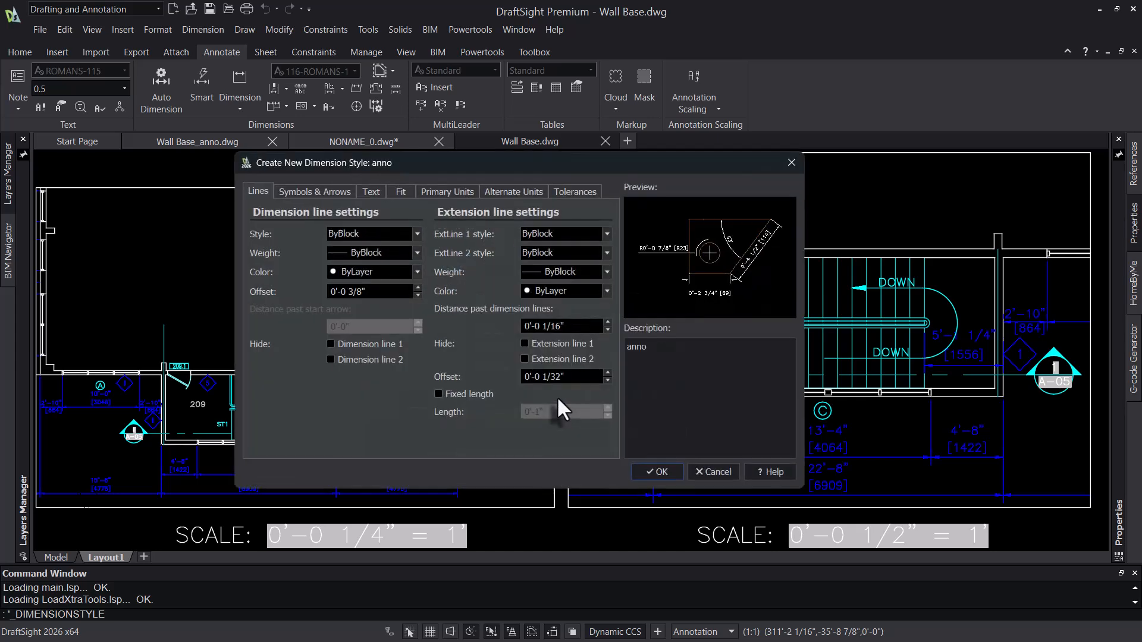
Step: Set the anno style's dimension scale factor to 1 and enable annotative scaling for it
left_click(400, 191)
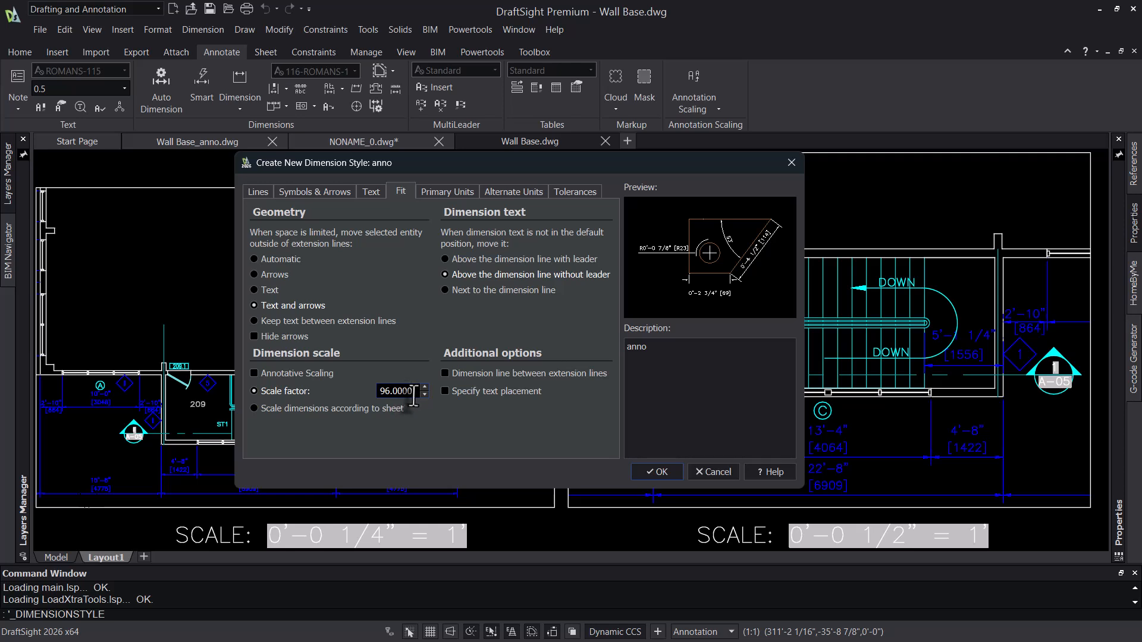
type("1")
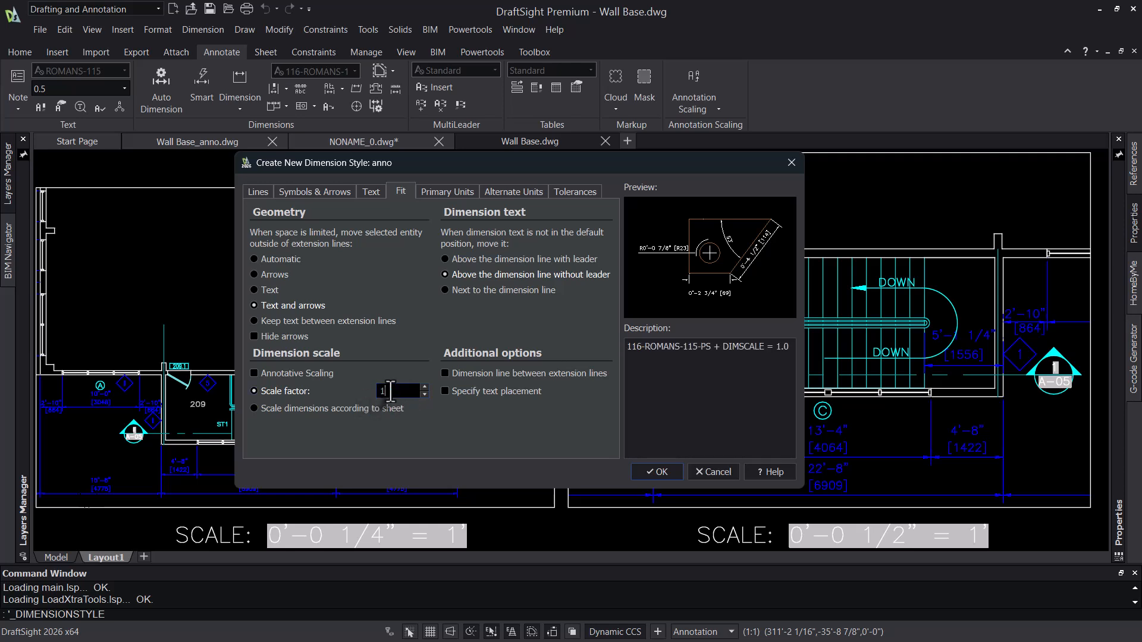
left_click(275, 373)
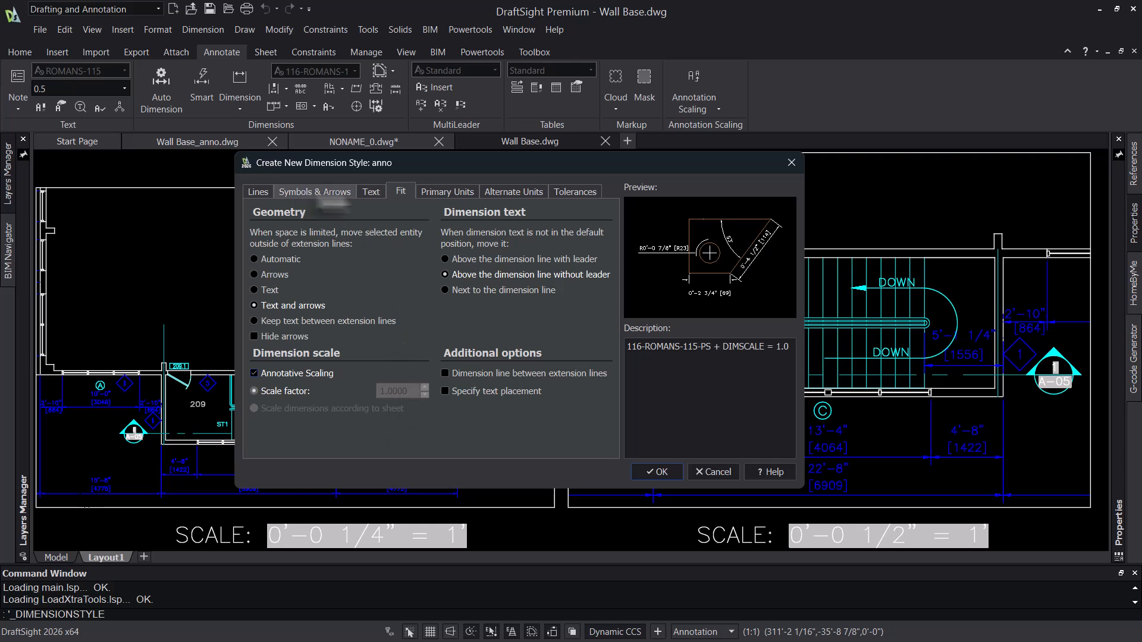
Step: Set the anno style's dimension text height to 1/8" and accept the new style
left_click(370, 192)
left_click_drag(380, 292, 287, 295)
type("1/8")
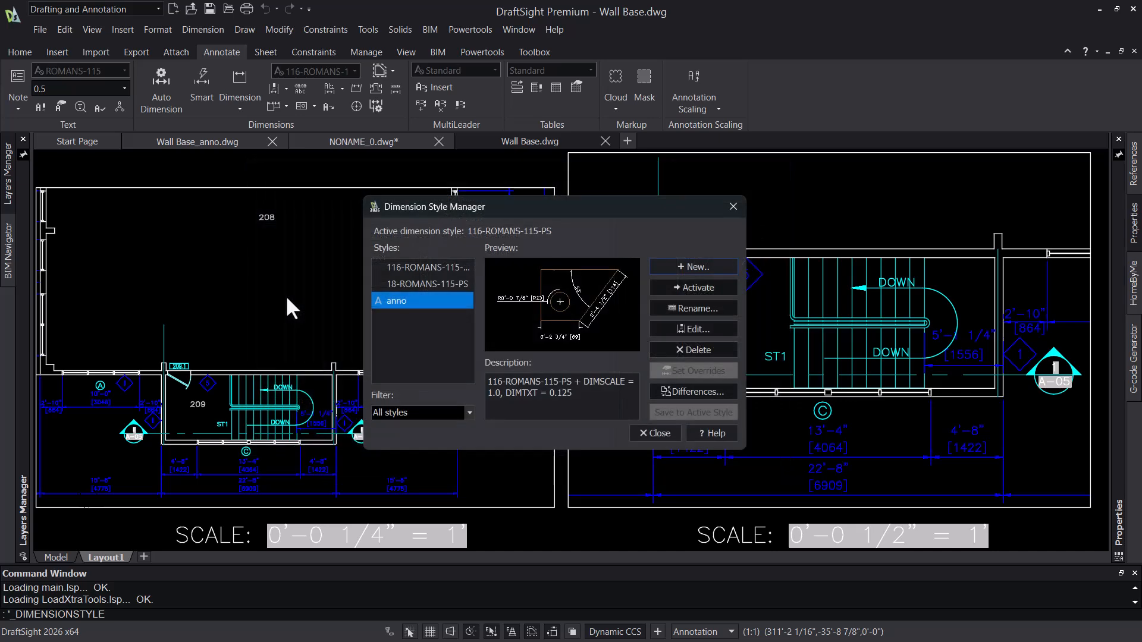
Step: Edit the anno dimension style and set its arrow size to 1/8"
left_click(692, 329)
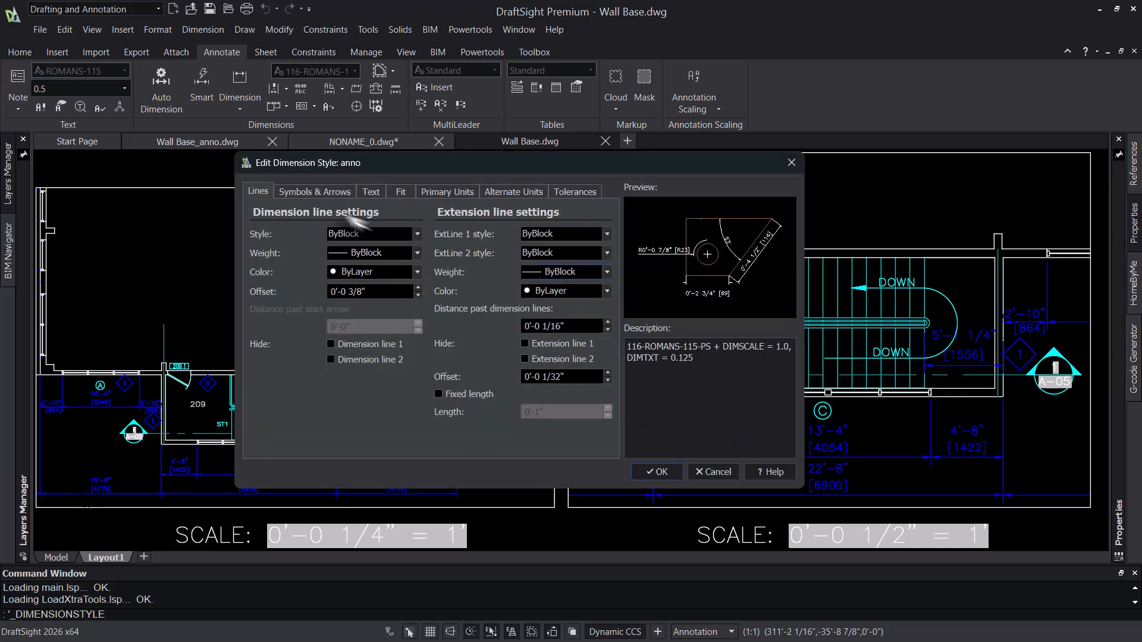
left_click(333, 193)
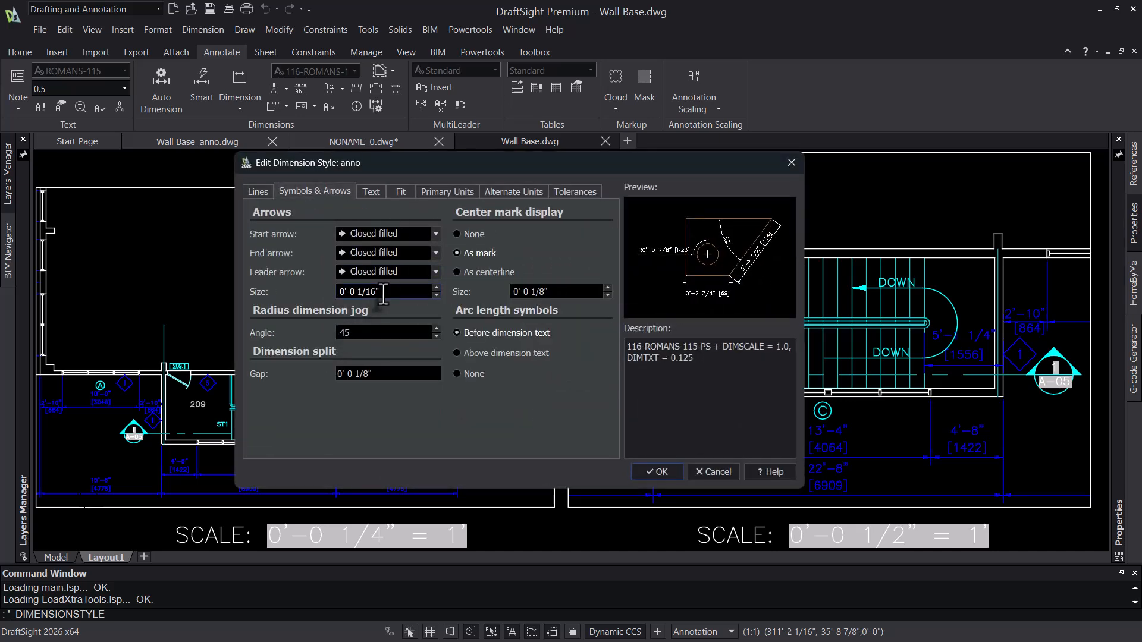
left_click_drag(380, 292, 278, 291)
type("1/8")
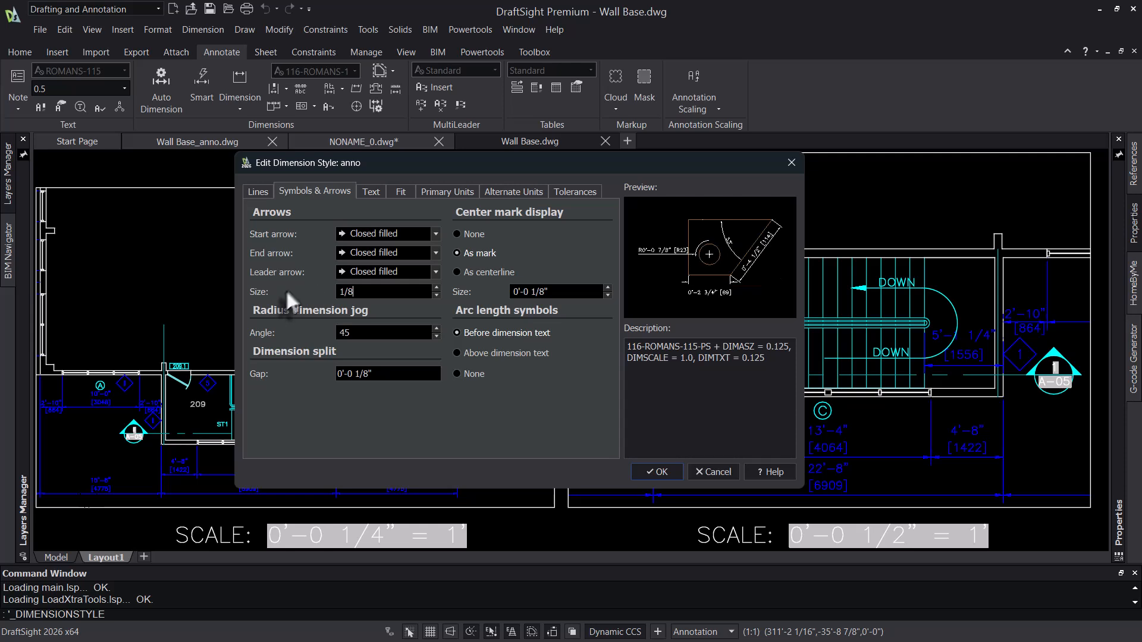
left_click(561, 291)
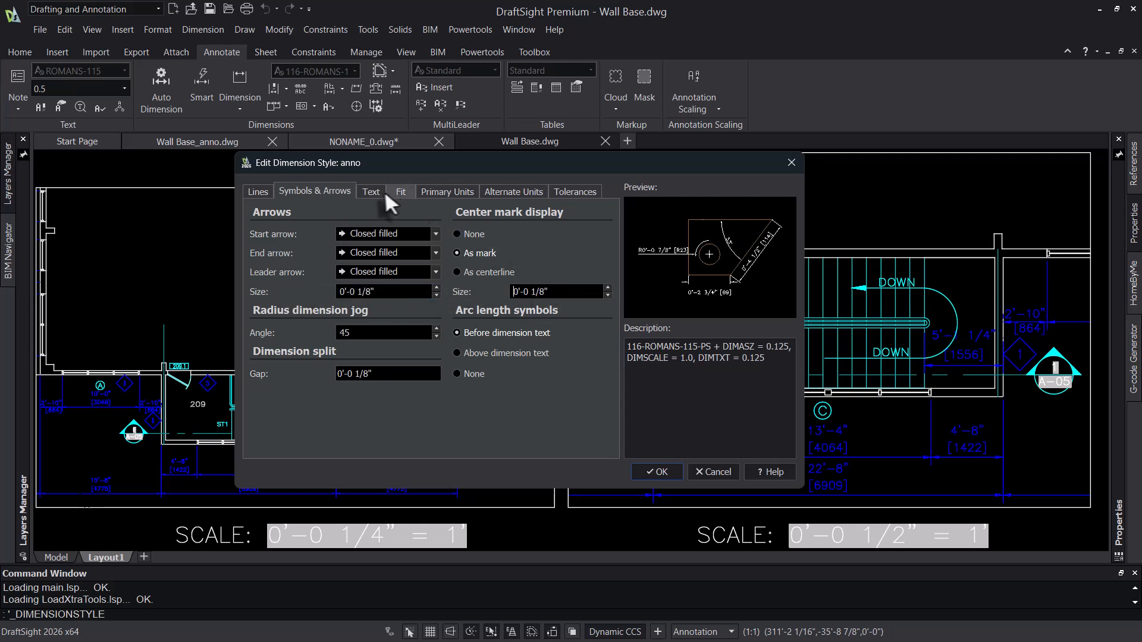
Step: Place the anno style's alternate units below the primary units and accept the style changes
left_click(404, 192)
left_click(447, 191)
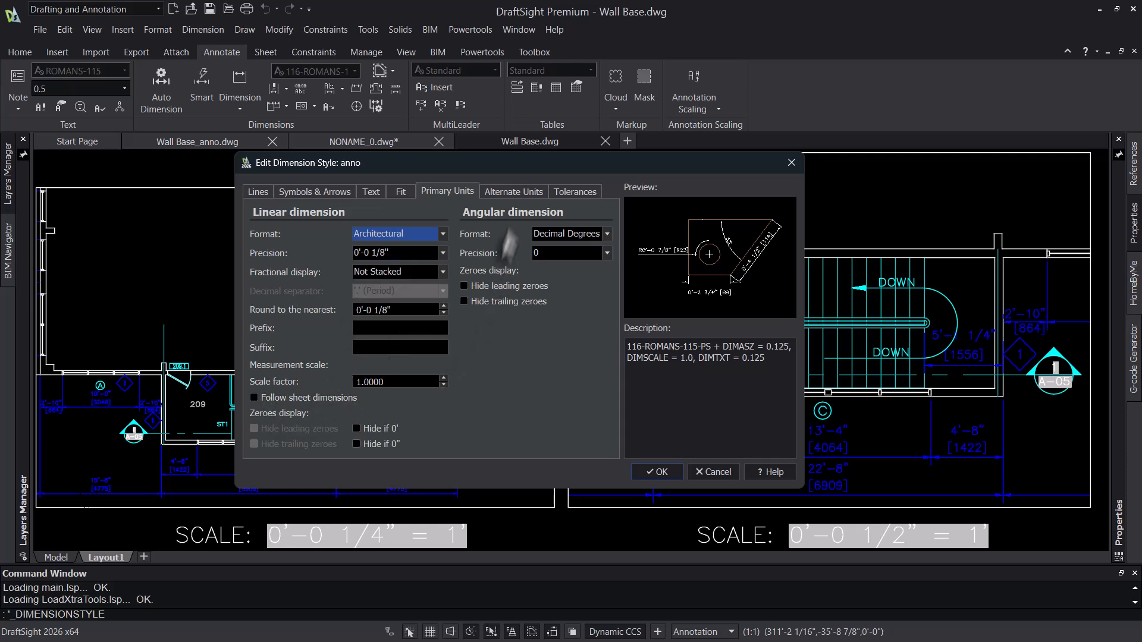
left_click(513, 191)
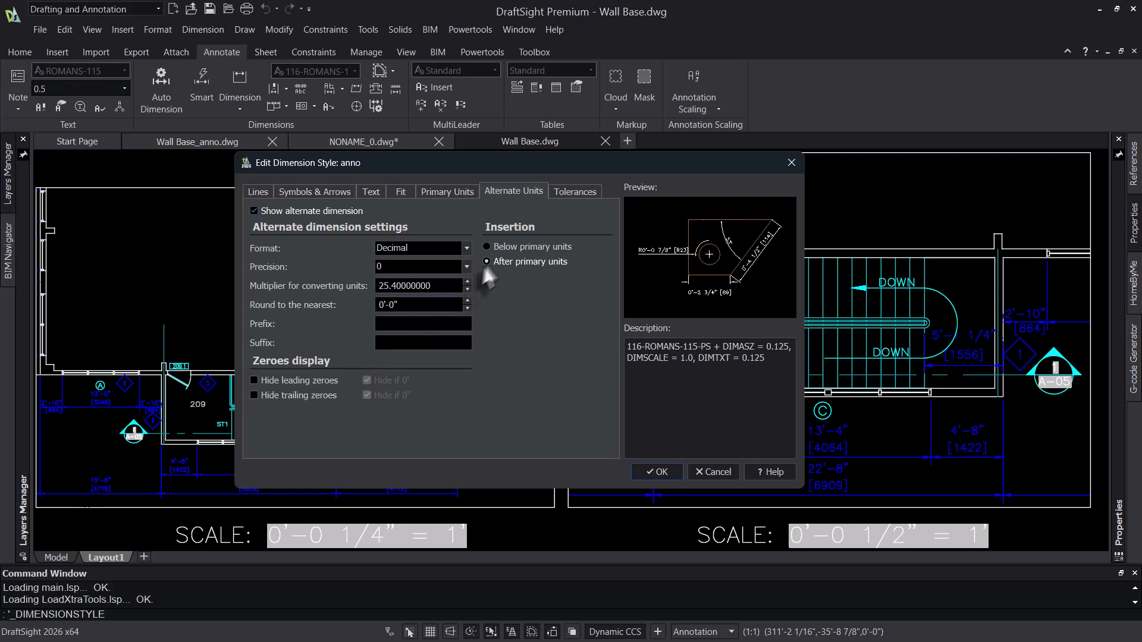
left_click(511, 248)
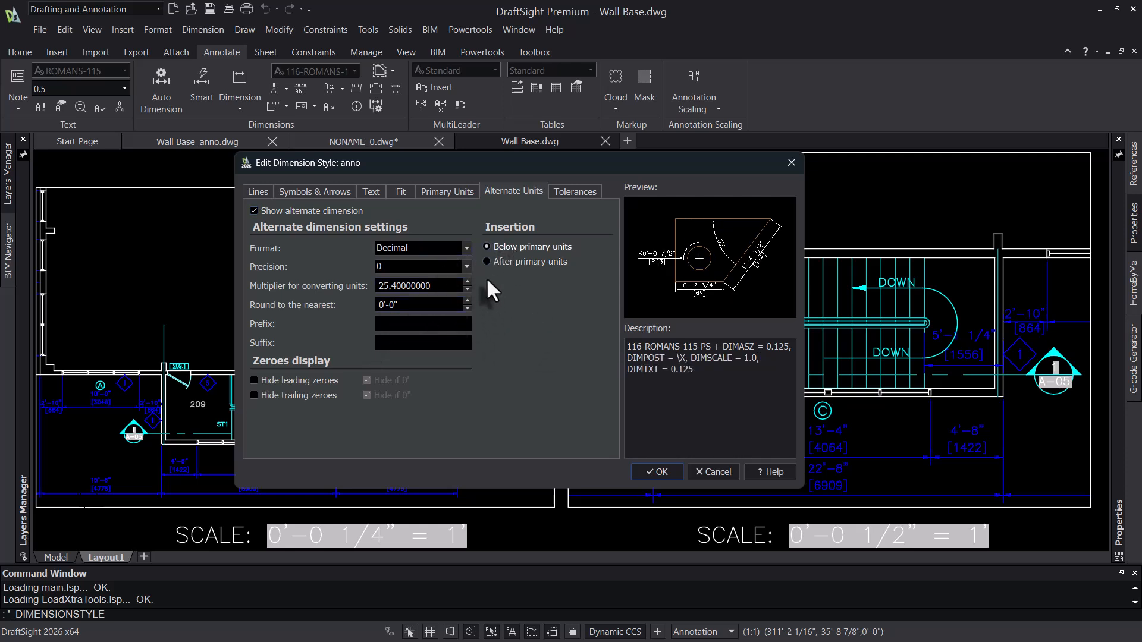
left_click(667, 476)
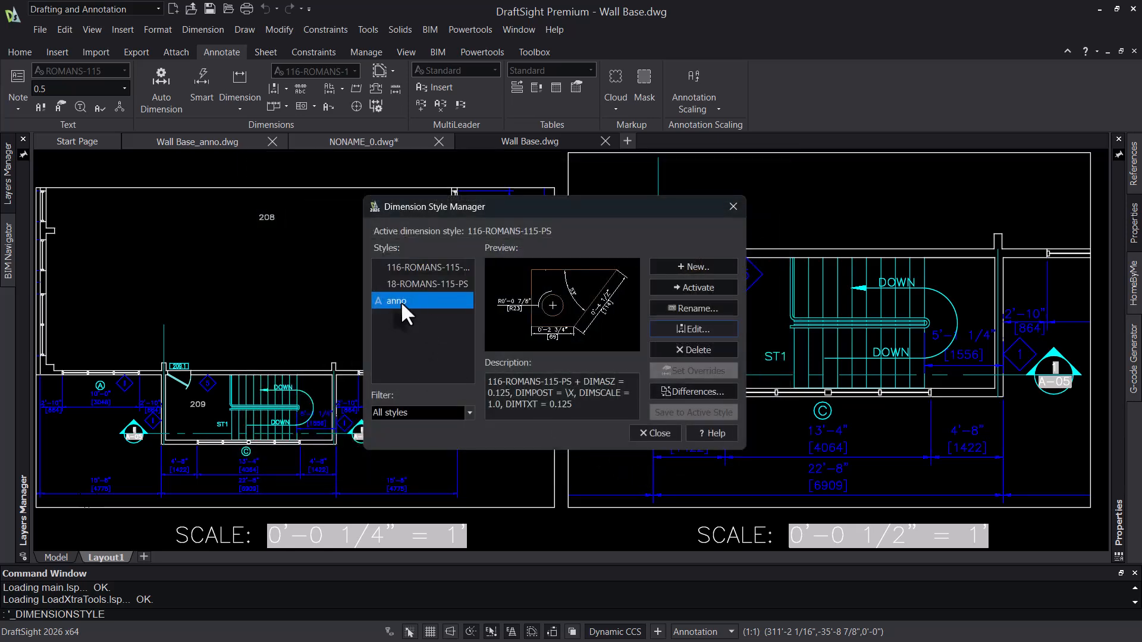
Step: Make anno the active dimension style and activate the 1/4" scale viewport on the layout
left_click(719, 289)
left_click(665, 431)
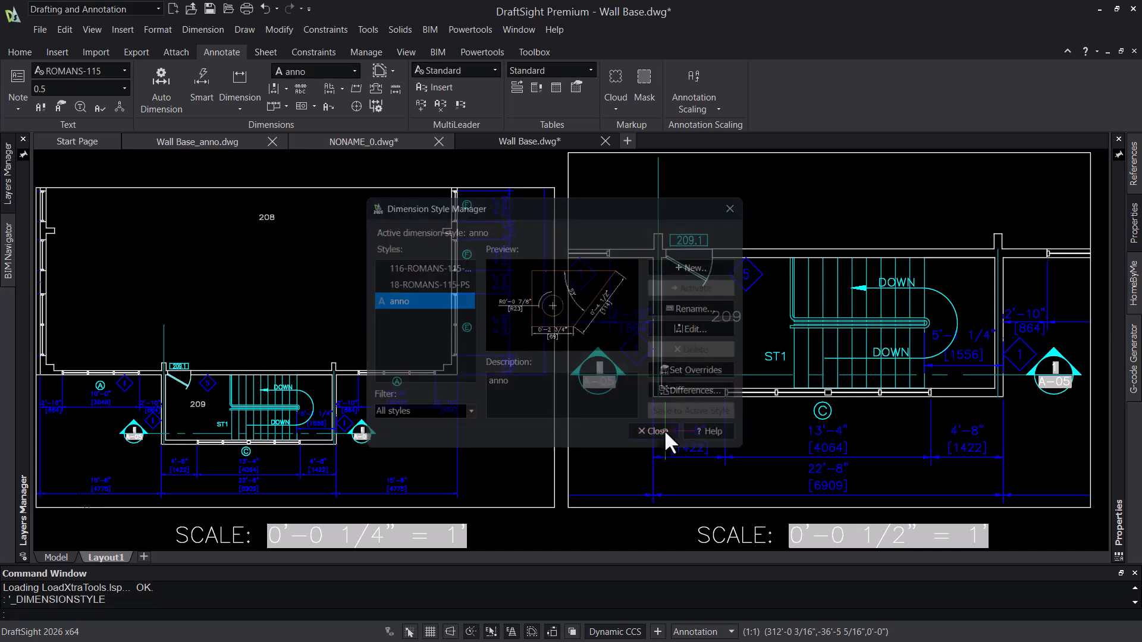
double_click(519, 453)
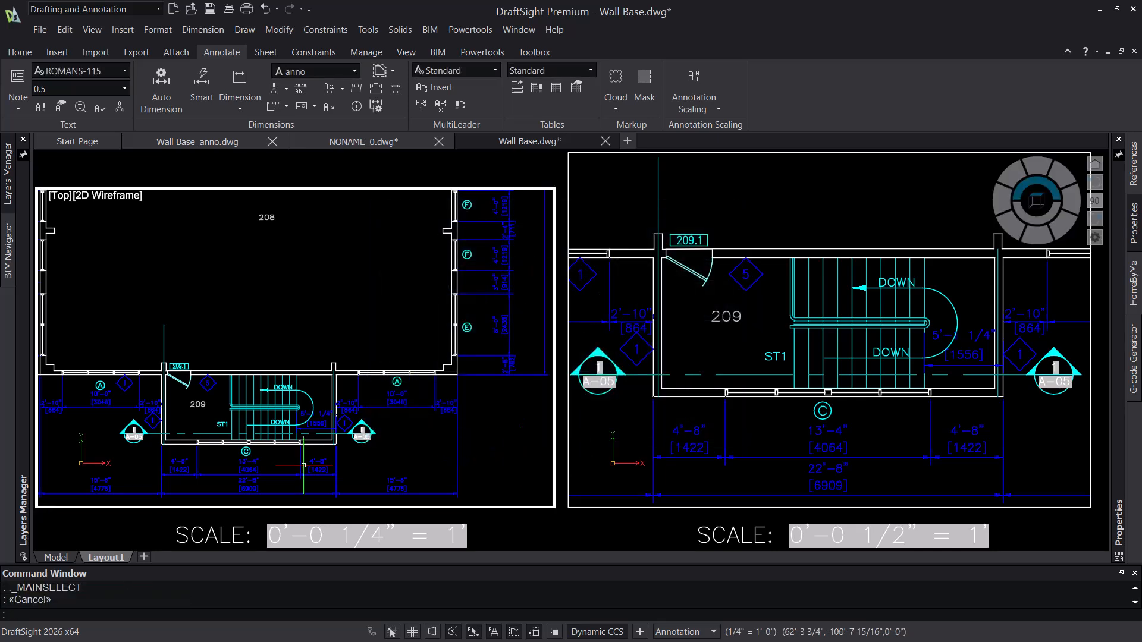
left_click(330, 454)
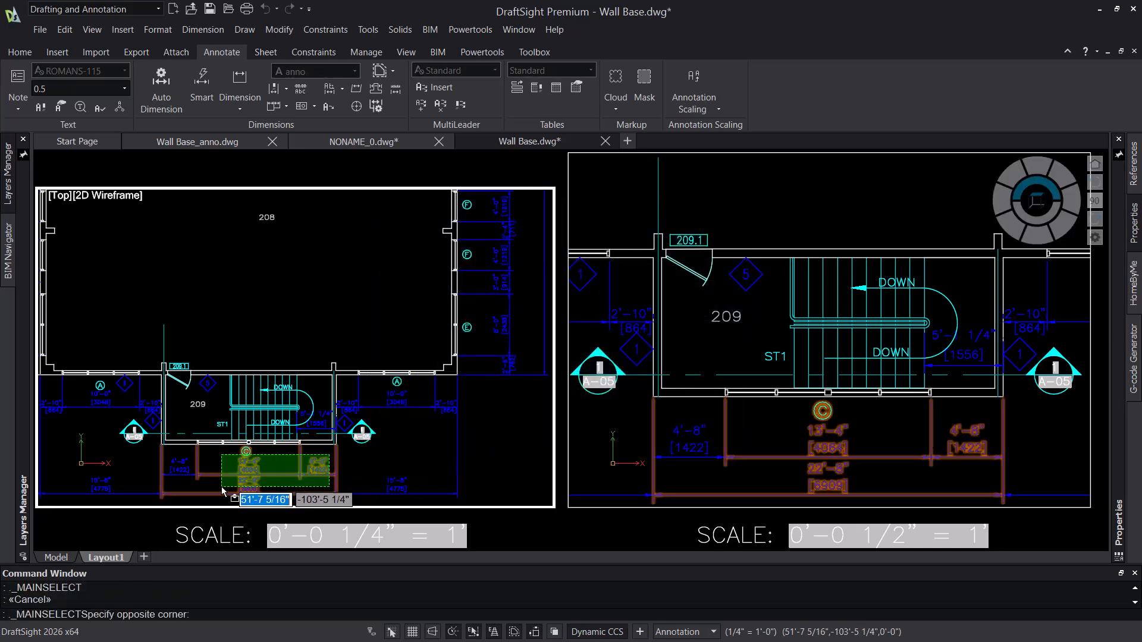
left_click(184, 487)
key("Escape")
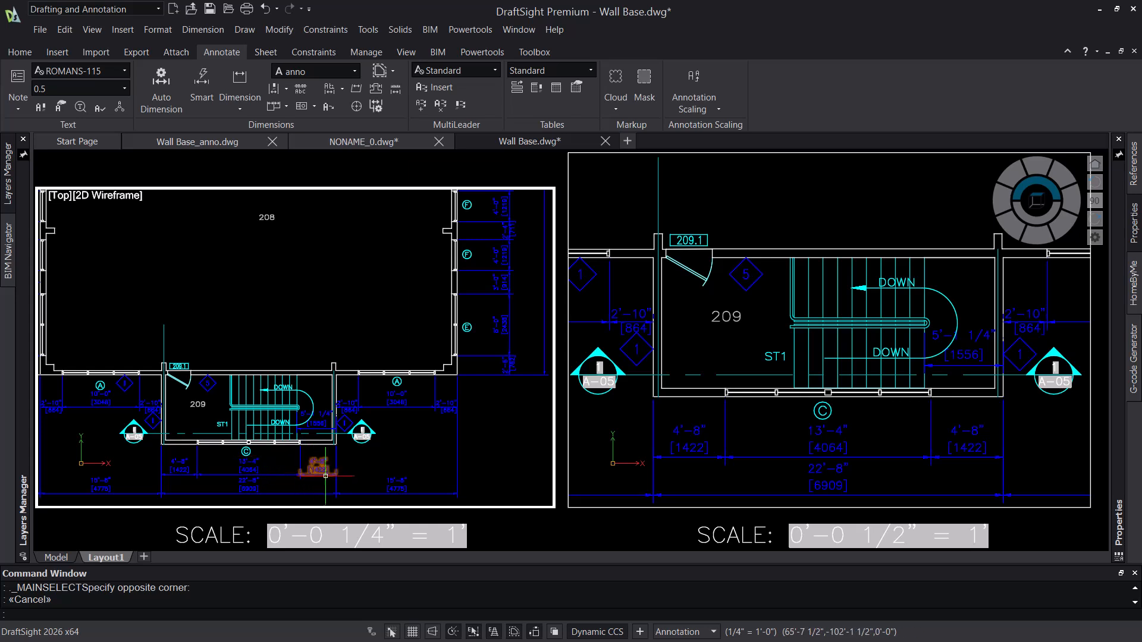
left_click(344, 474)
left_click(179, 494)
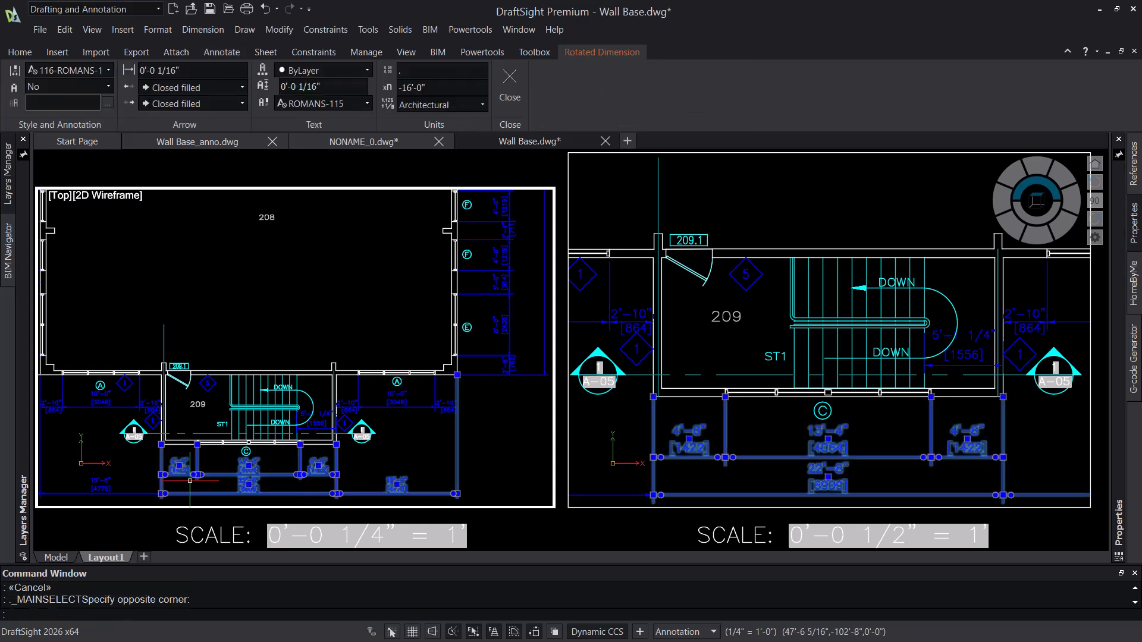
left_click(318, 423)
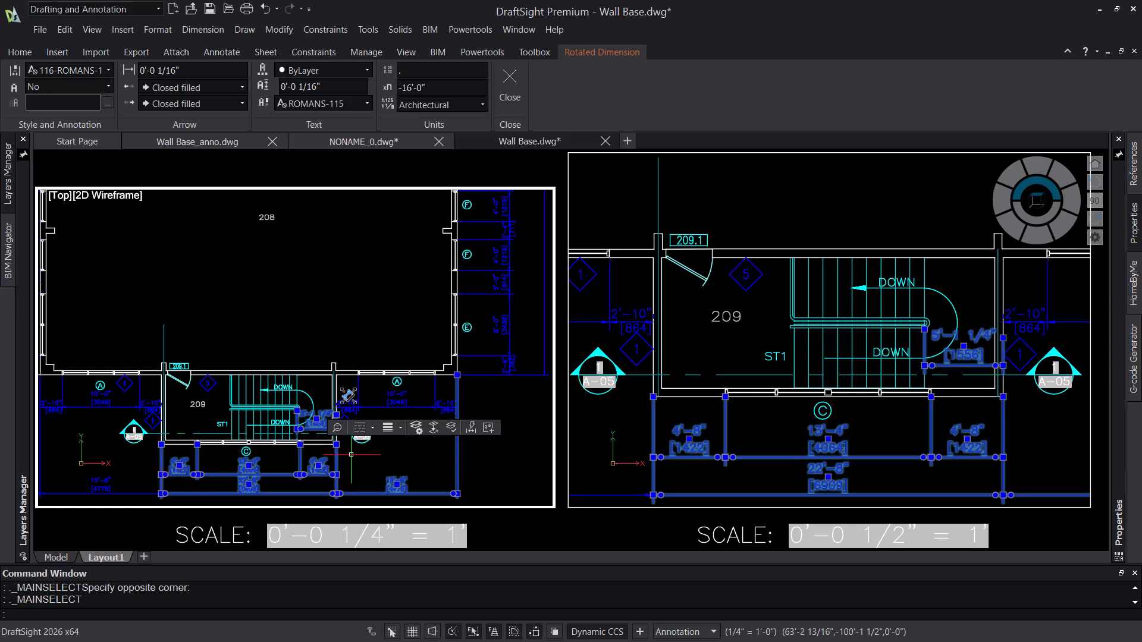
left_click(97, 490)
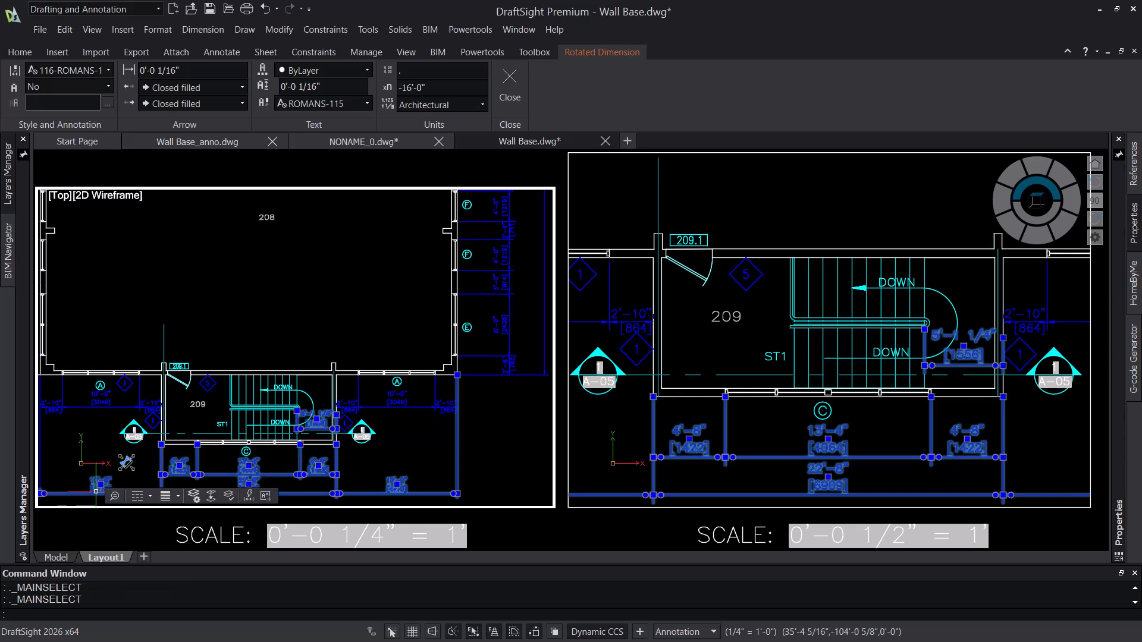
left_click(350, 406)
mouse_move(1121, 264)
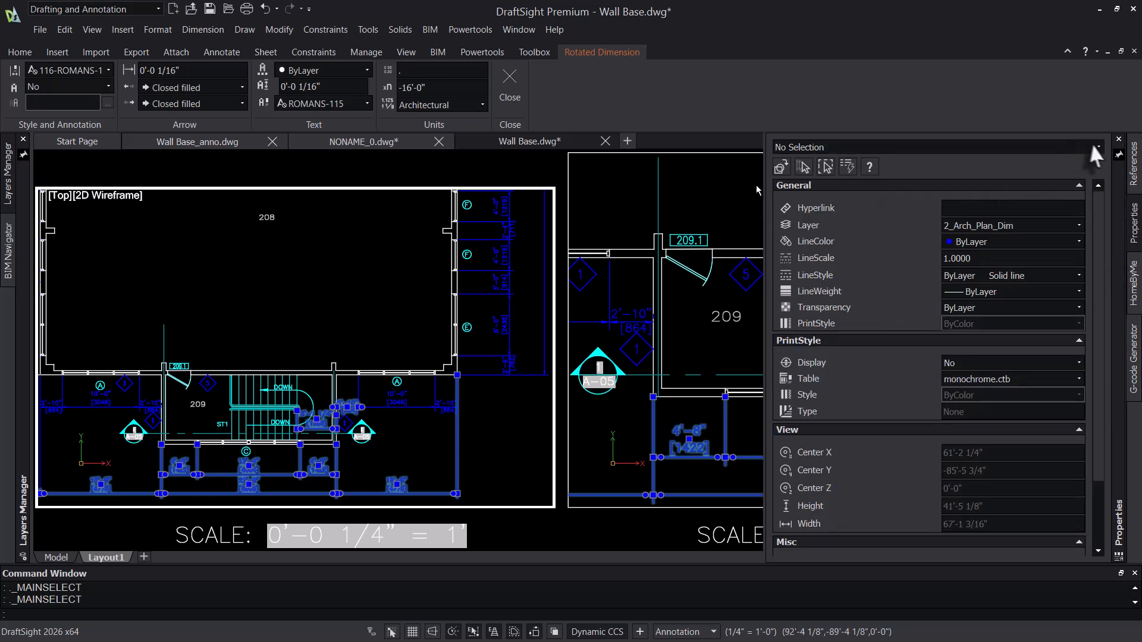
key("Escape")
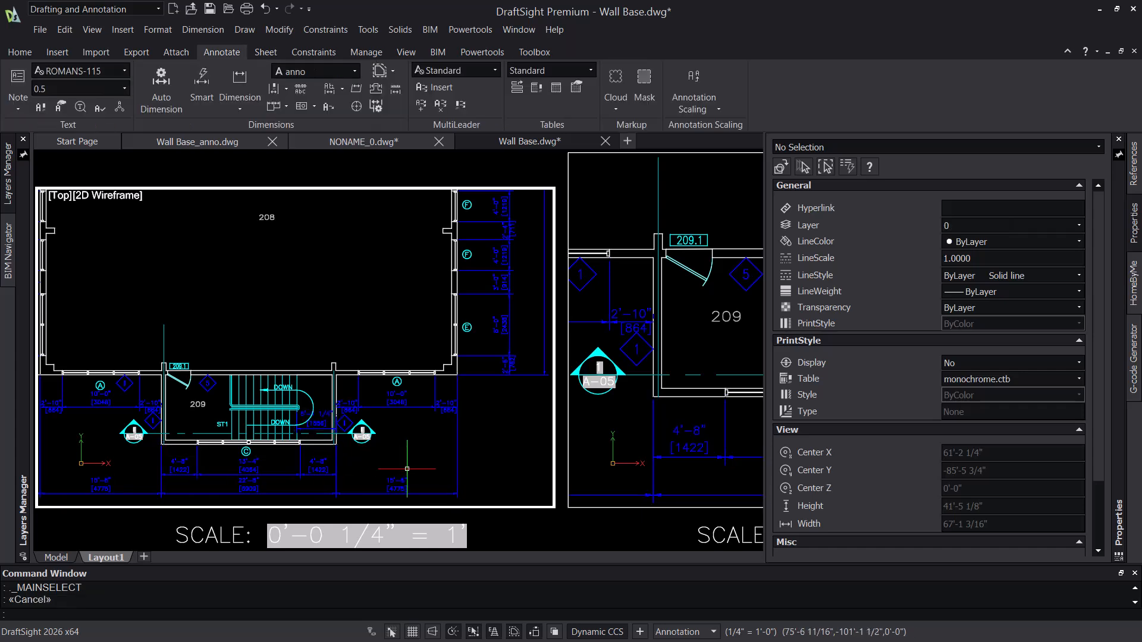
Step: Select the dimensions below the plan and the one beside the stairs, assign them the anno dimension style and set Annotative to Yes
left_click(417, 458)
left_click(99, 485)
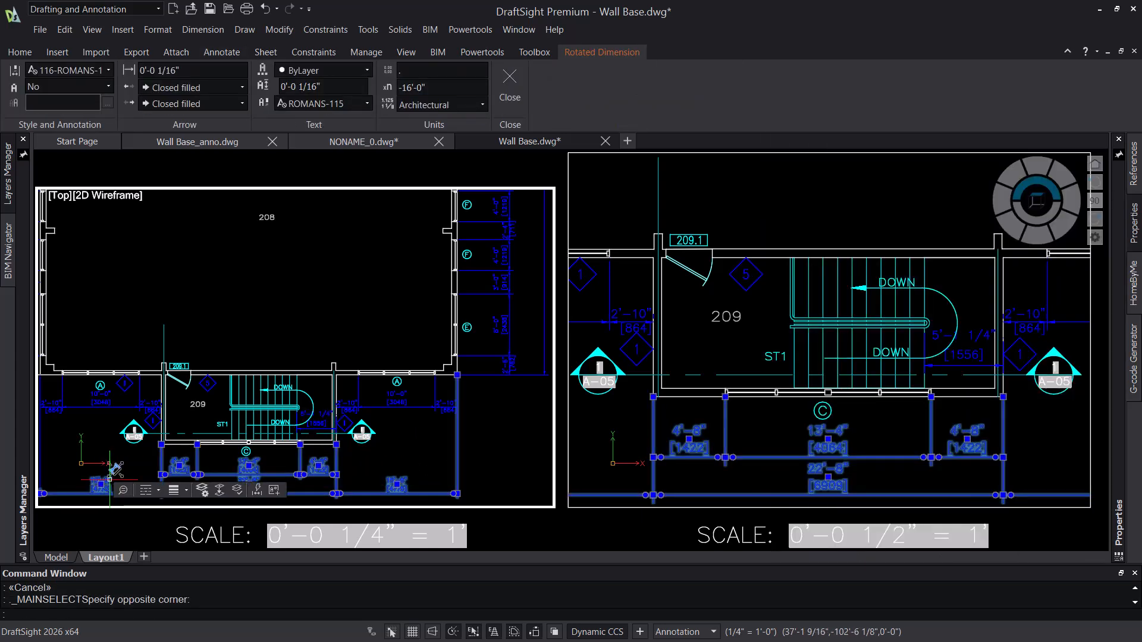
left_click(327, 411)
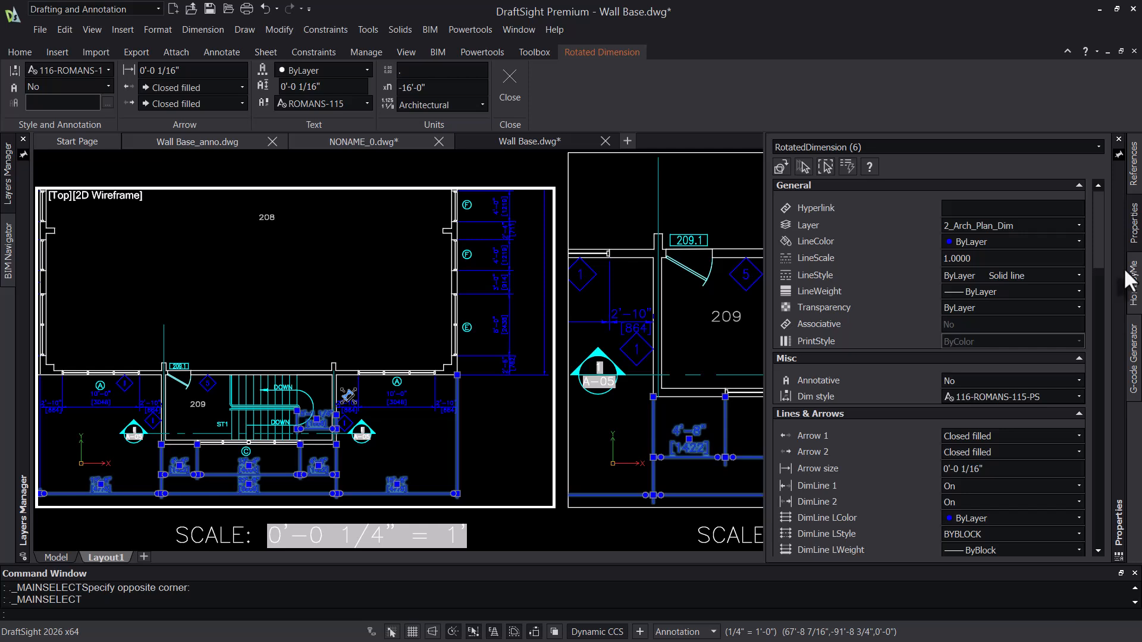
scroll(1103, 244, "down", 3)
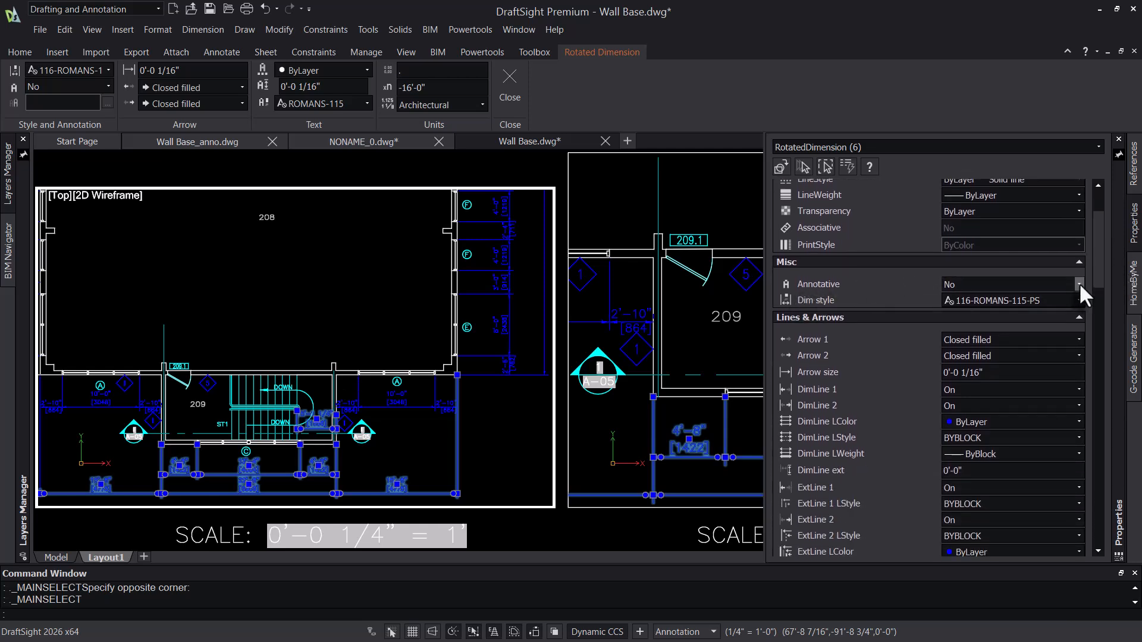
left_click(1079, 297)
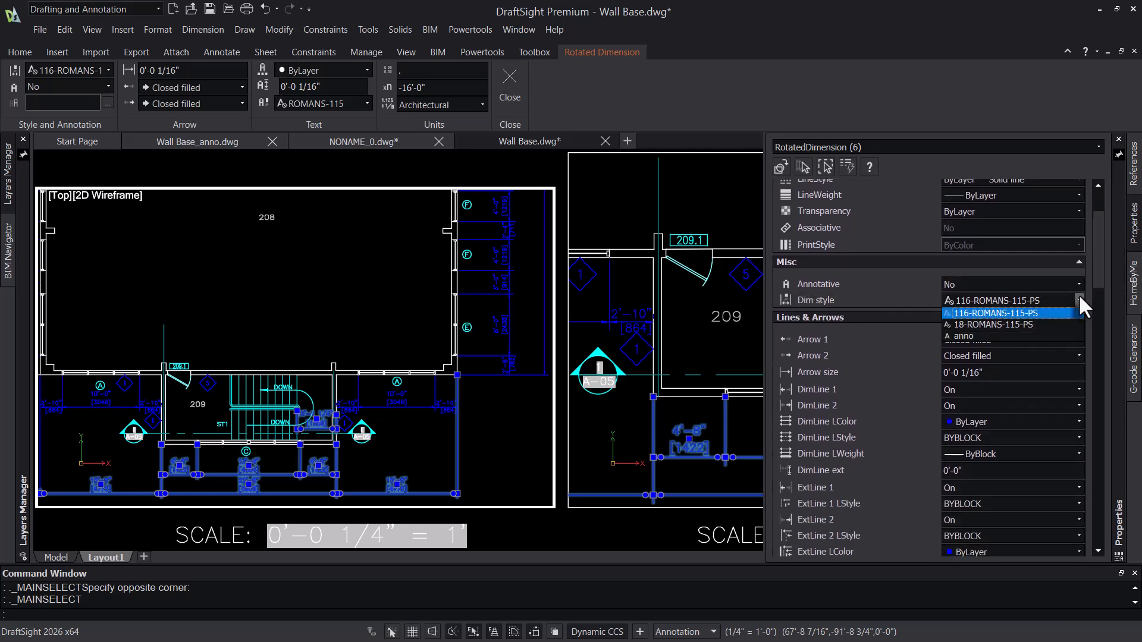
left_click(993, 329)
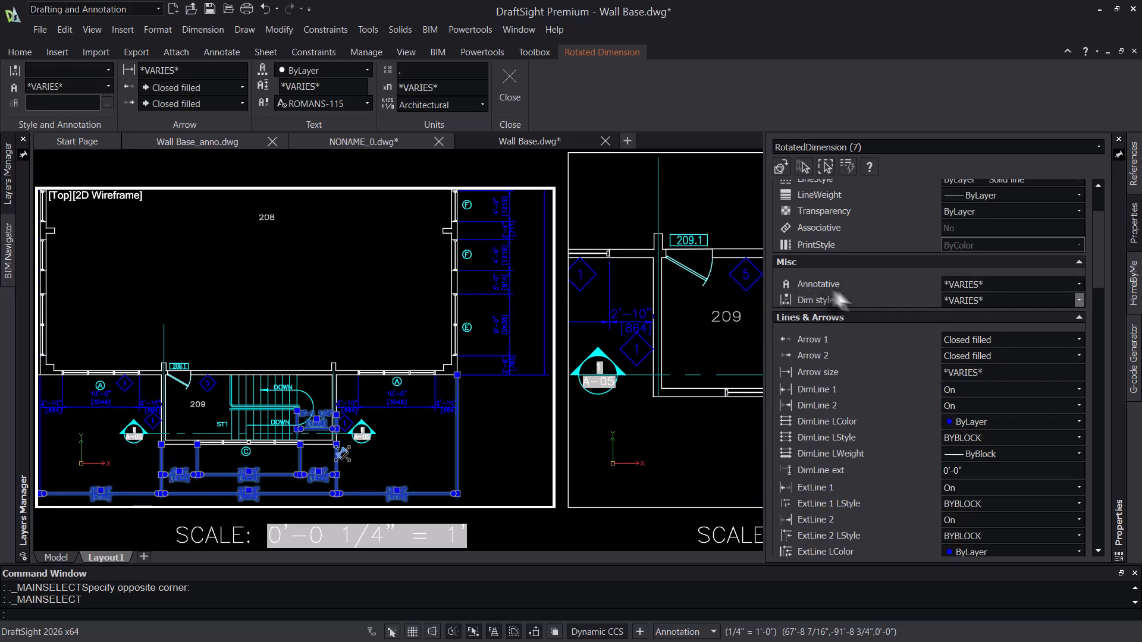
left_click(1078, 284)
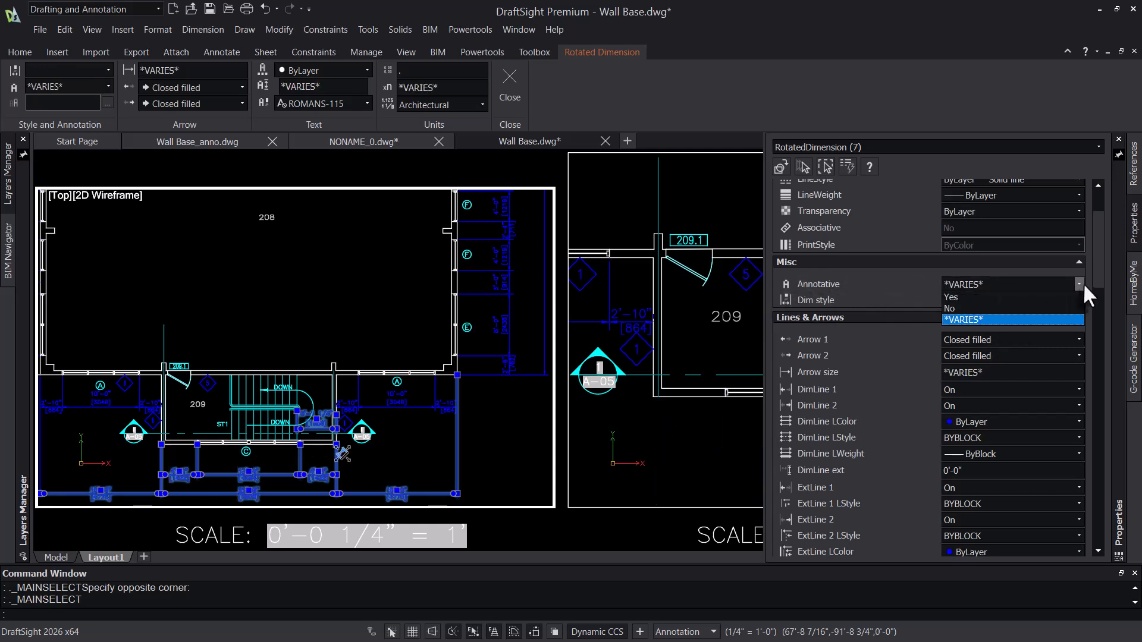
left_click(973, 293)
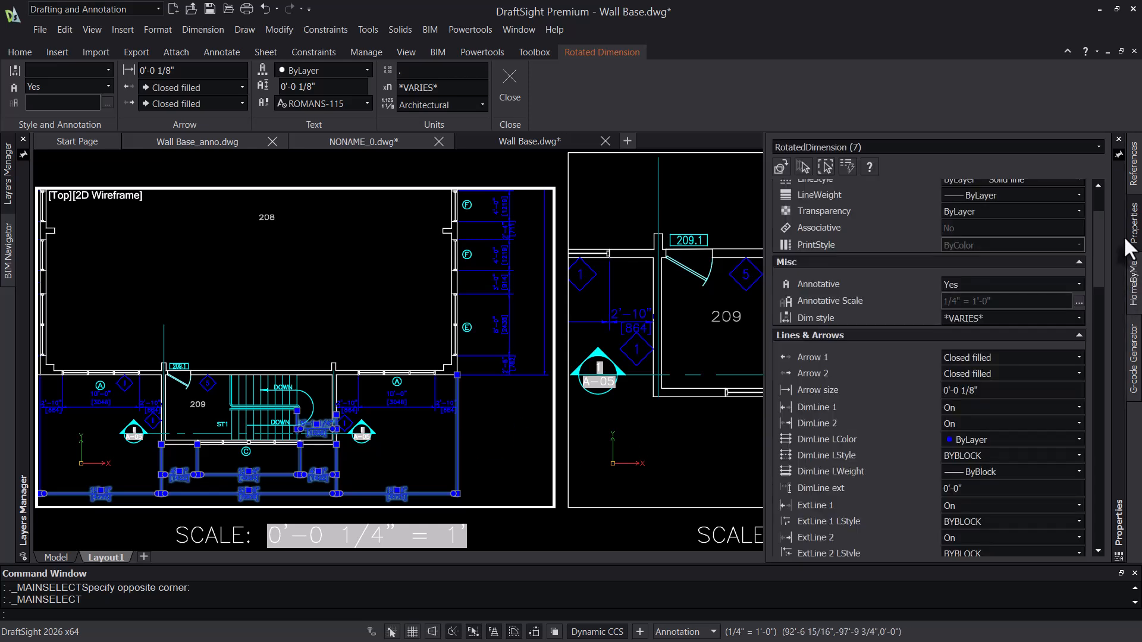
Step: Add the 1/2" = 1'-0" scale to the selected dimensions' entity scale list, then activate the 1/2" scale viewport
left_click(1078, 302)
left_click(665, 286)
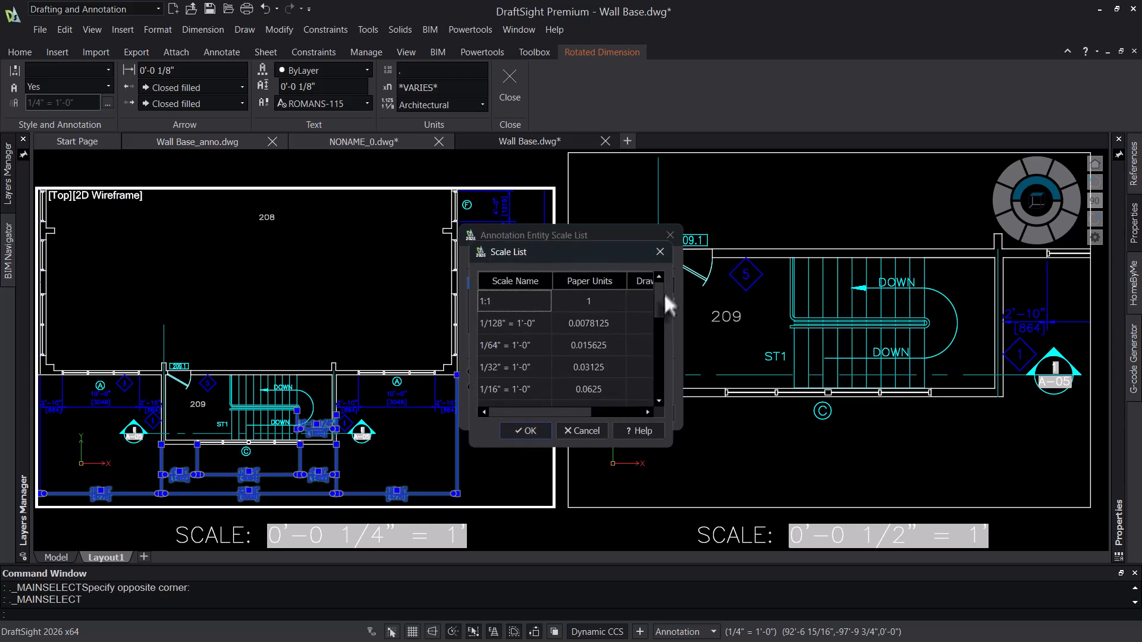
left_click_drag(664, 291, 659, 350)
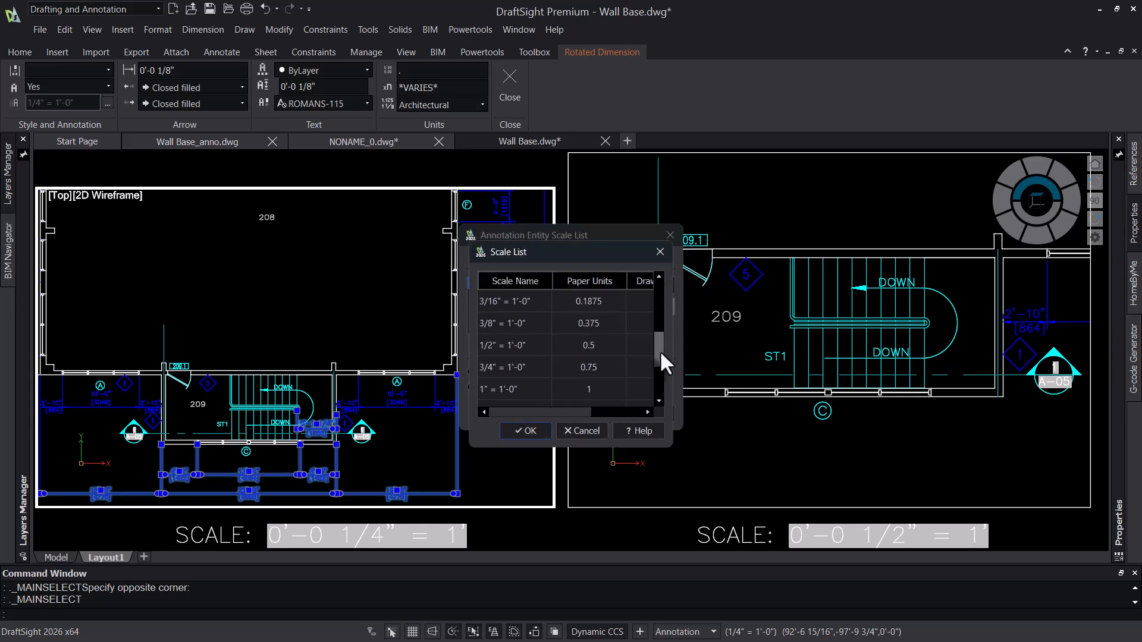
left_click(515, 346)
left_click(525, 431)
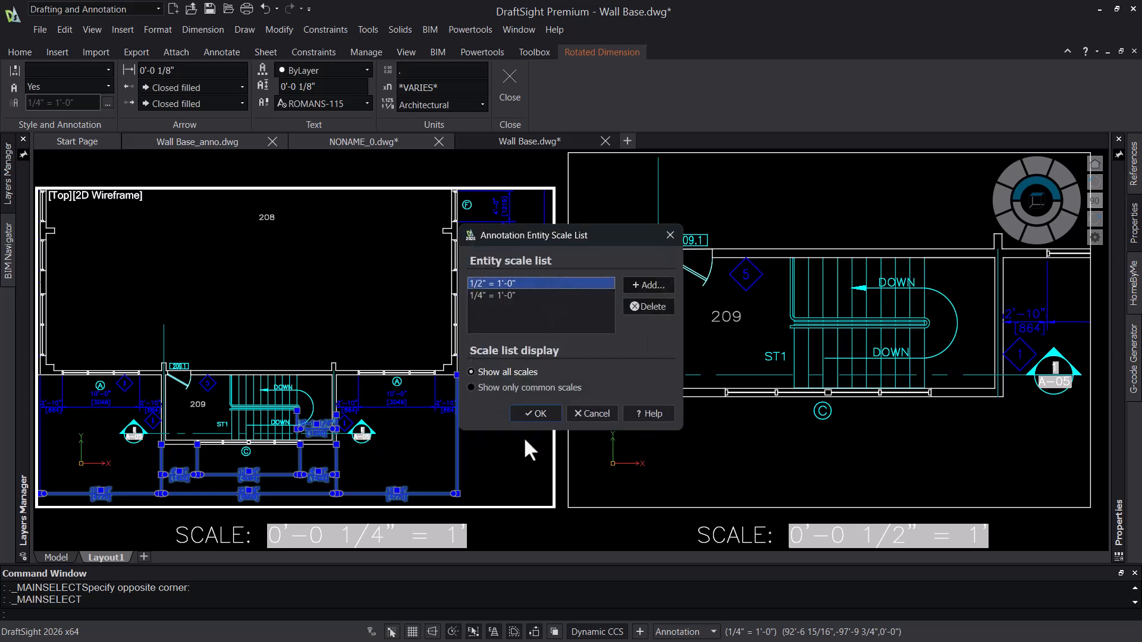
left_click(537, 416)
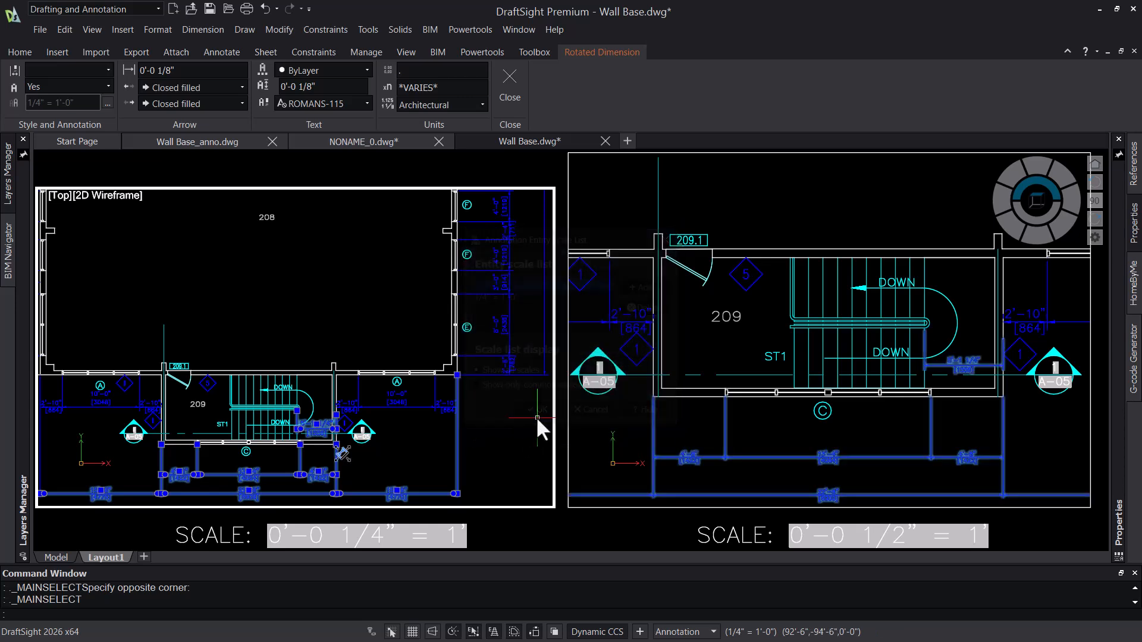
double_click(566, 532)
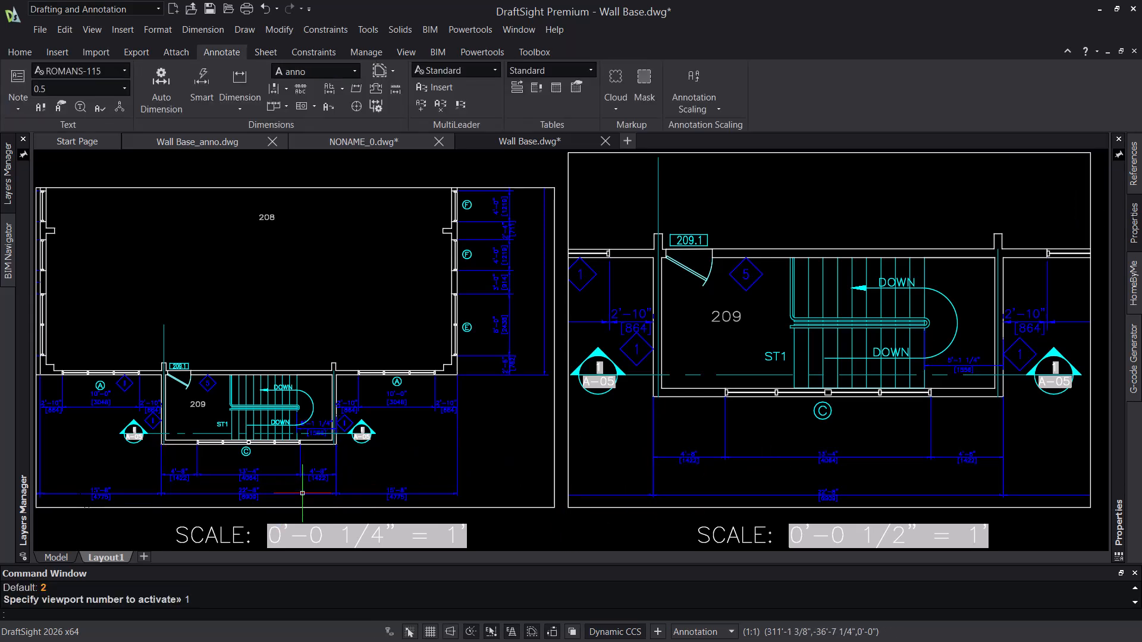
double_click(632, 481)
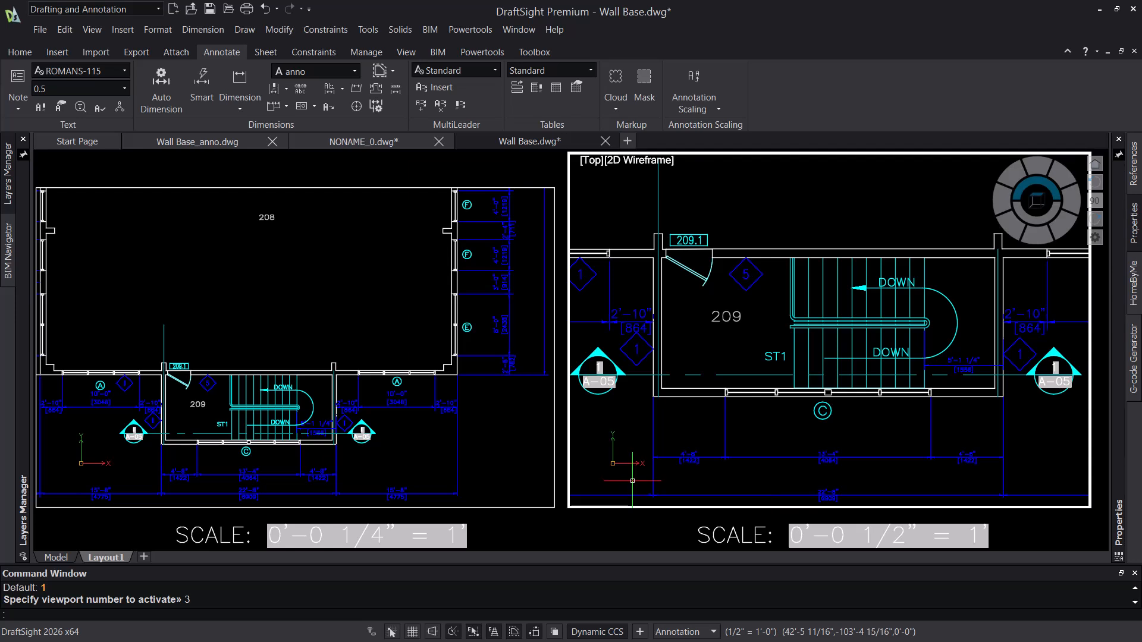
left_click(628, 494)
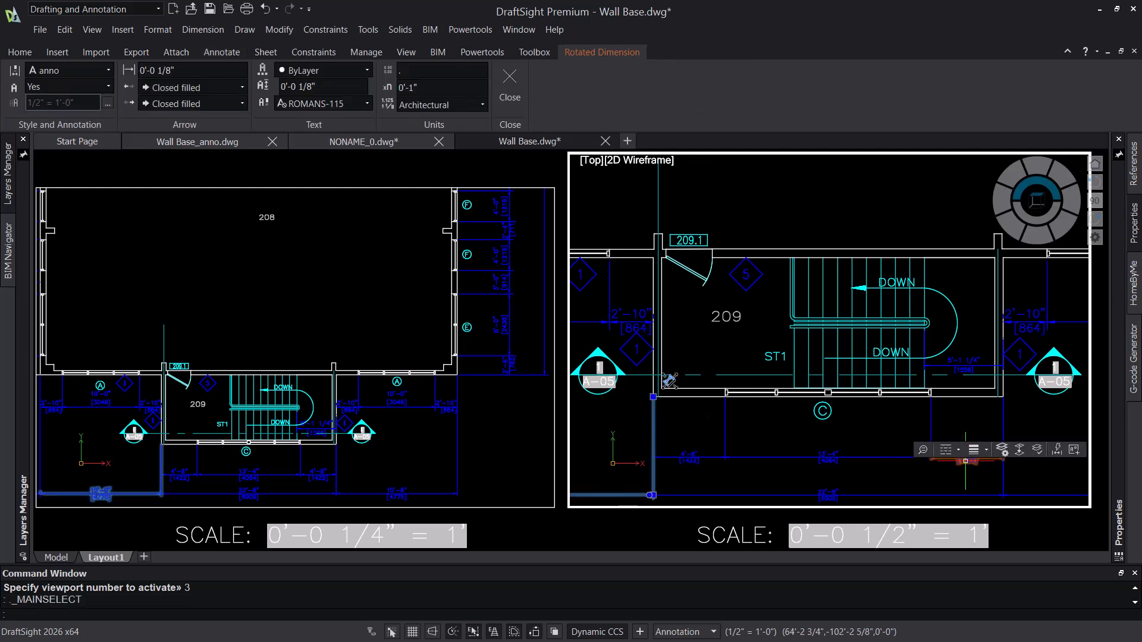
left_click(1026, 495)
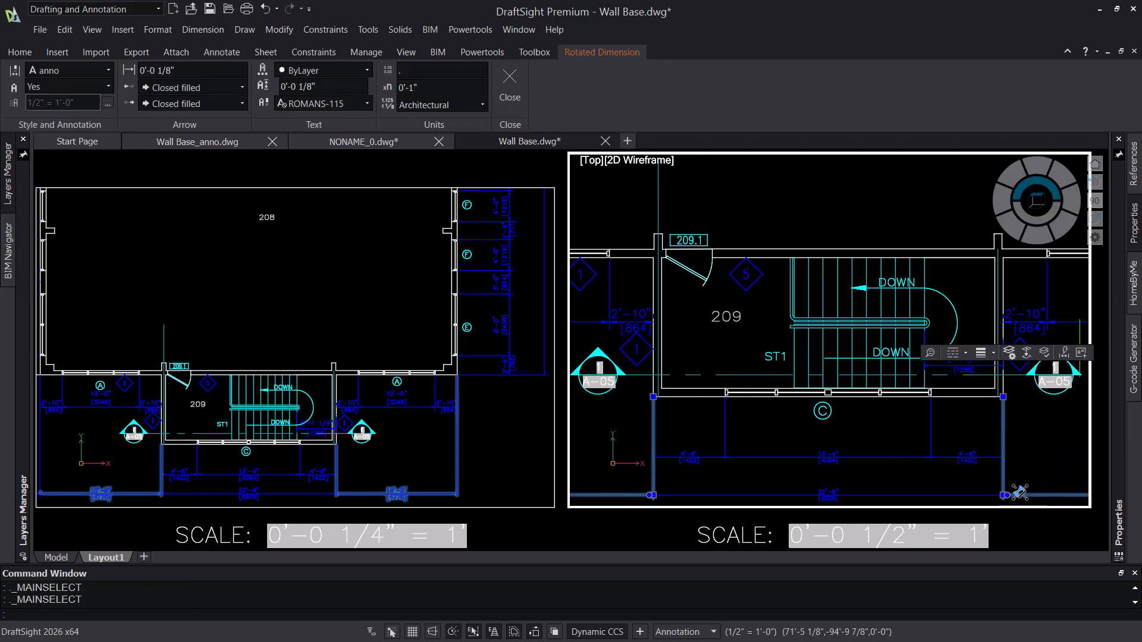
mouse_move(1118, 263)
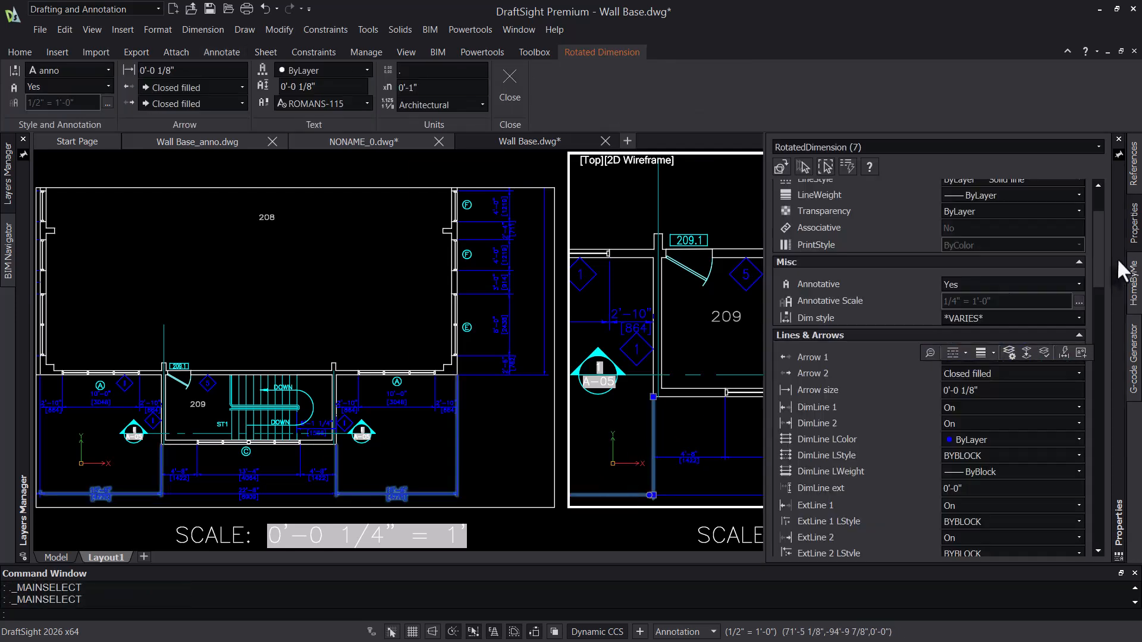
left_click(1078, 302)
left_click(505, 295)
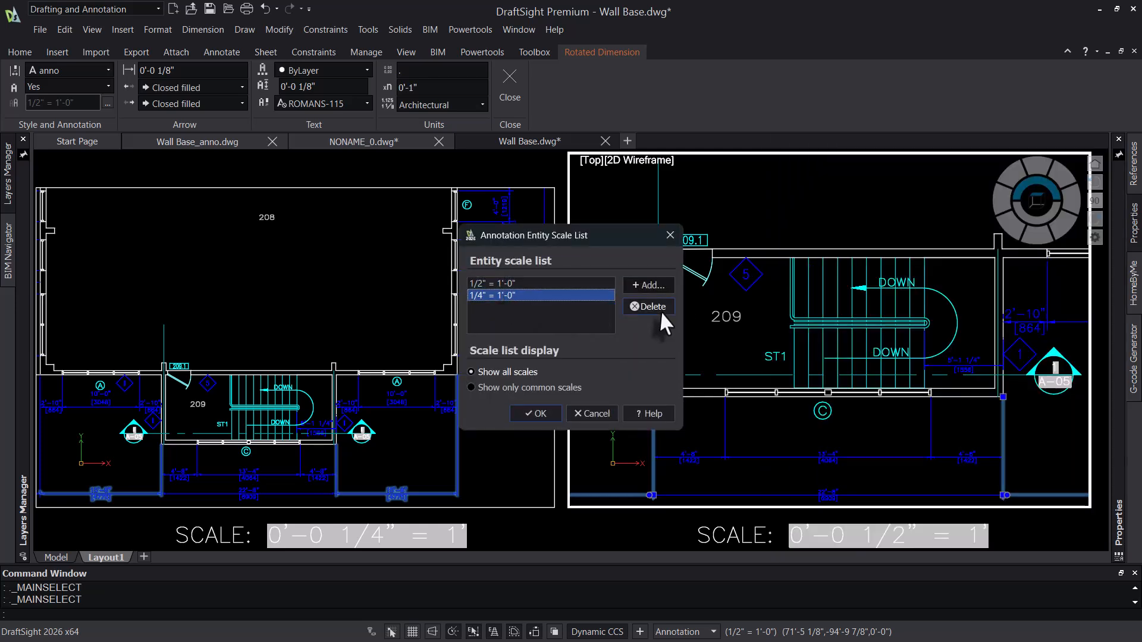
left_click(592, 414)
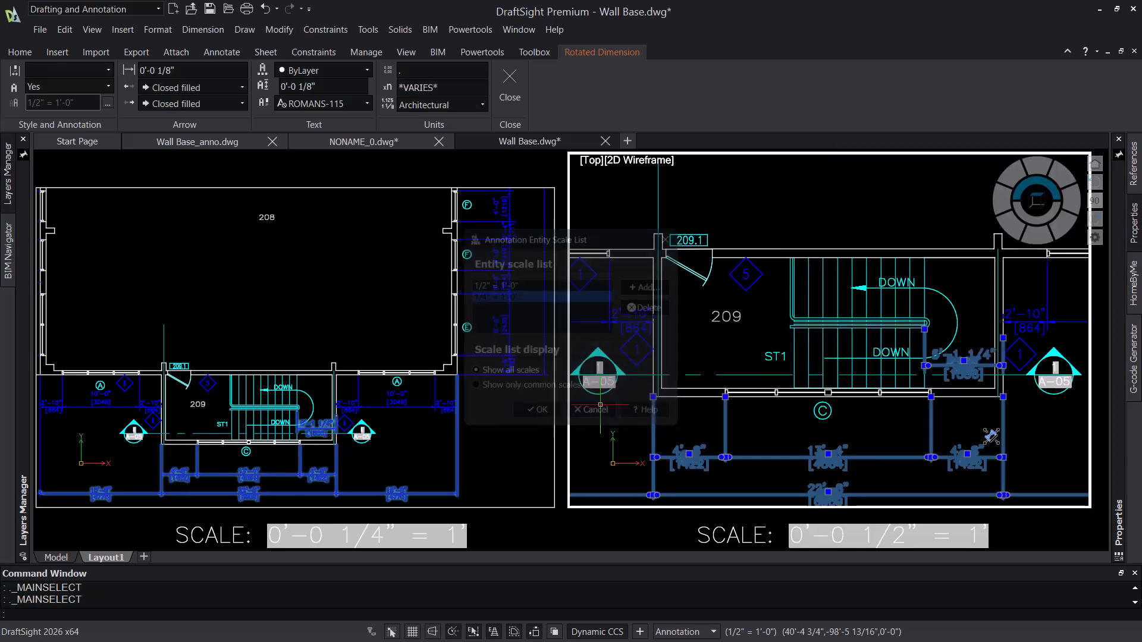
left_click(198, 57)
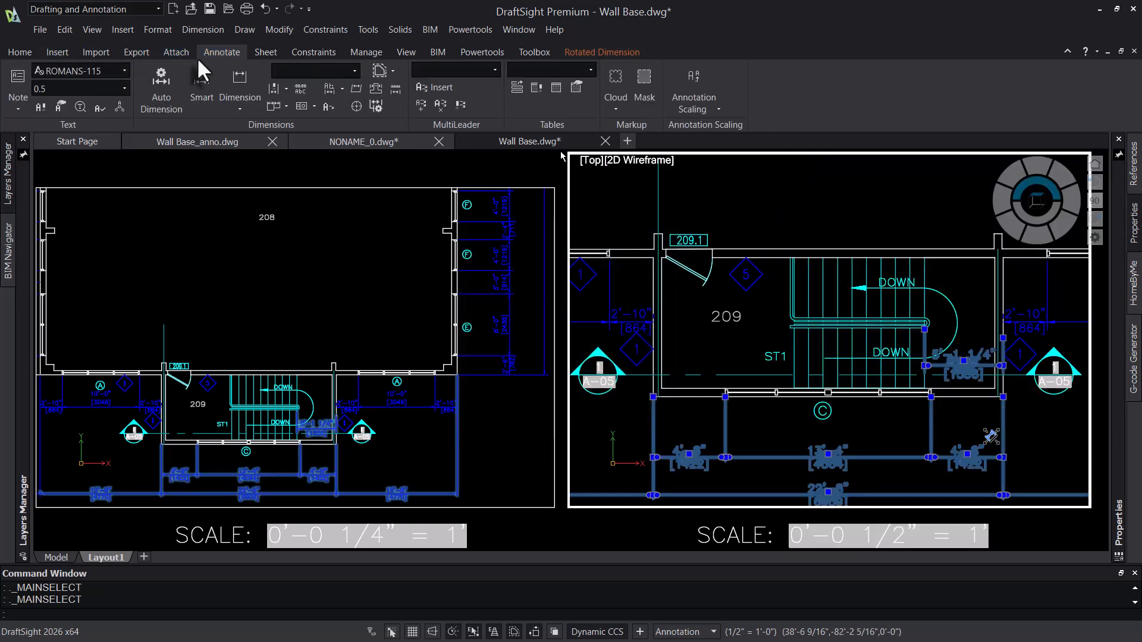
left_click(707, 109)
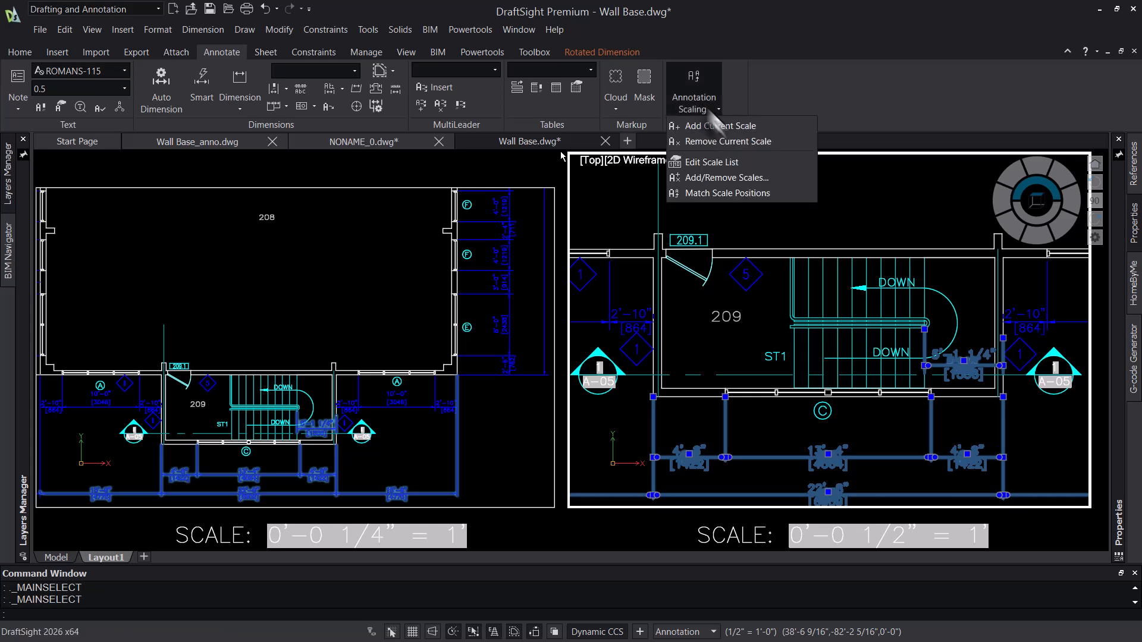
left_click(750, 142)
key("Escape")
key("Escape")
Step: Remove the current annotation scale from the two outer dimensions in the bottom row of the 1/2" viewport
left_click(697, 109)
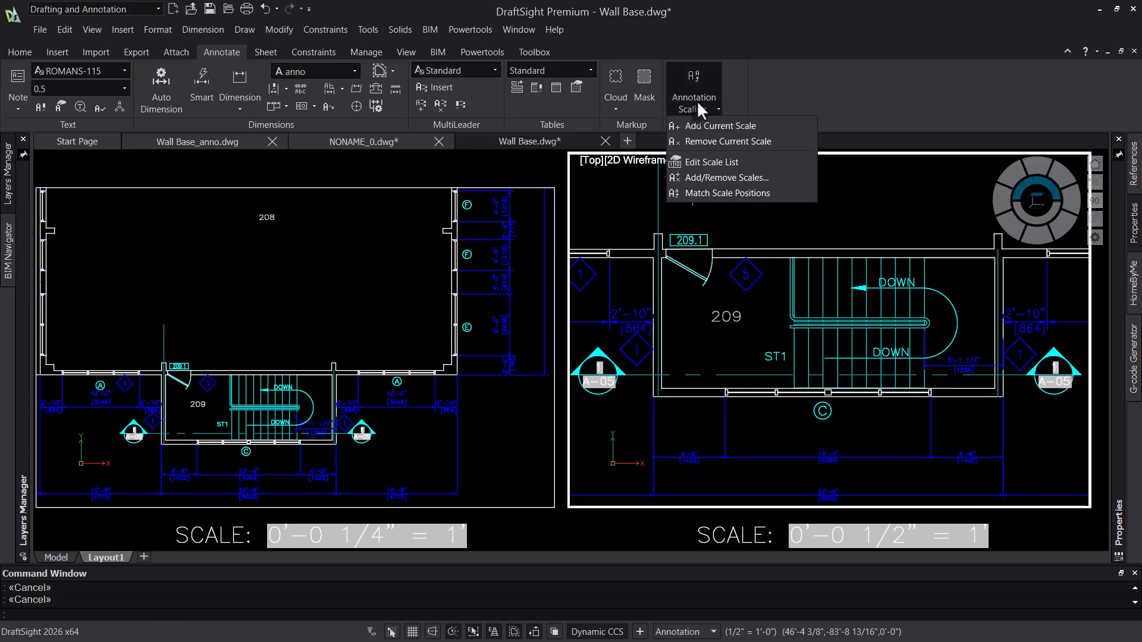
left_click(733, 142)
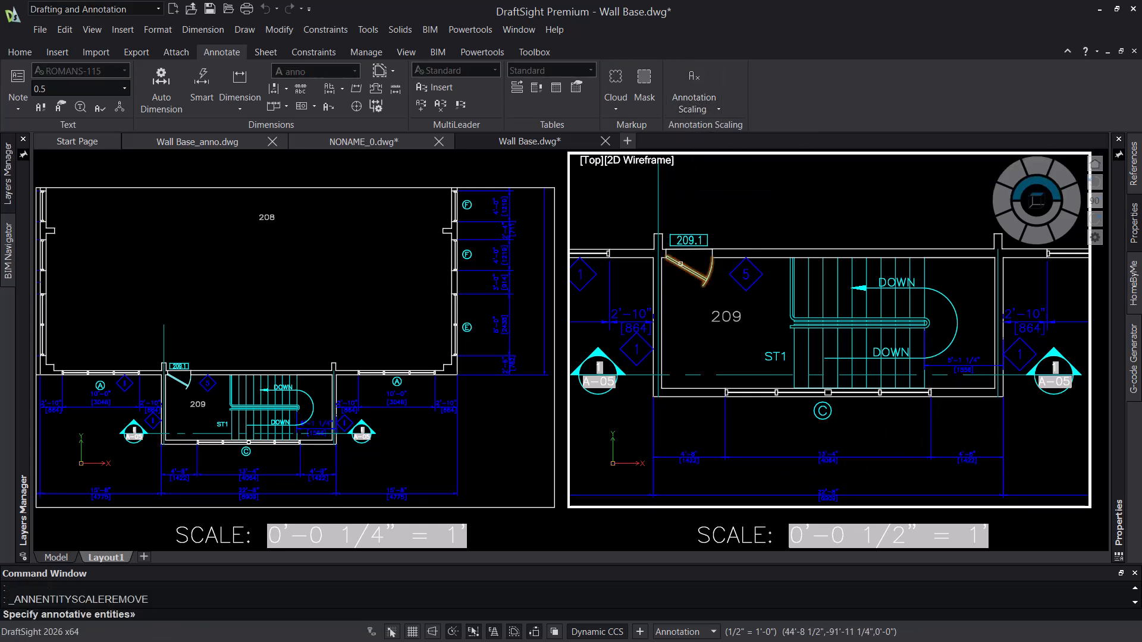
left_click(630, 494)
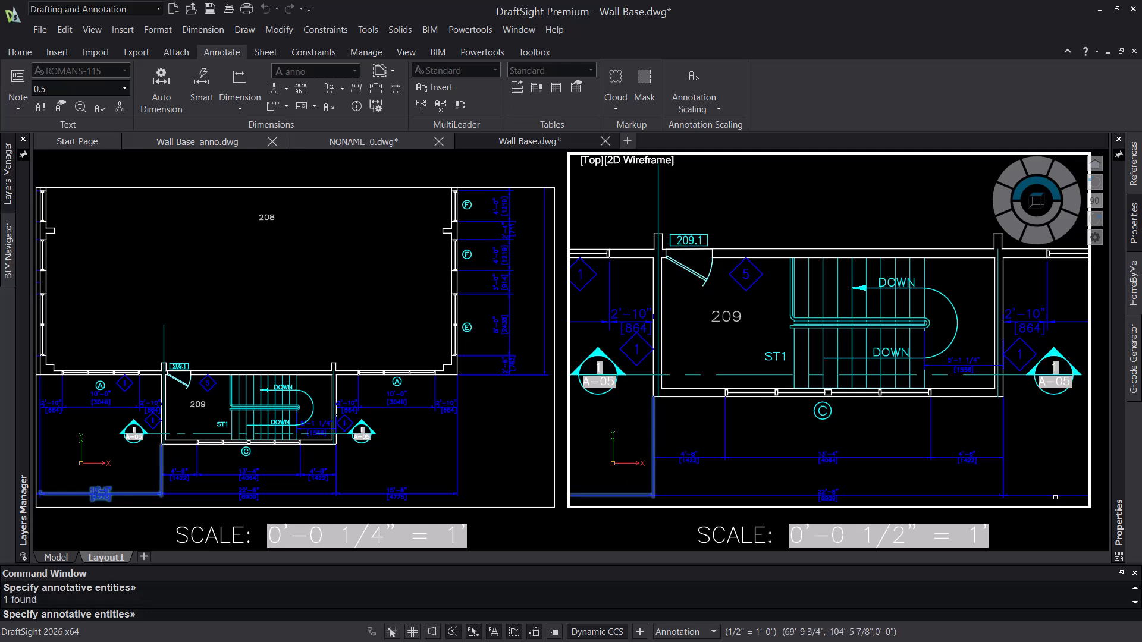
left_click(1048, 494)
key("Return")
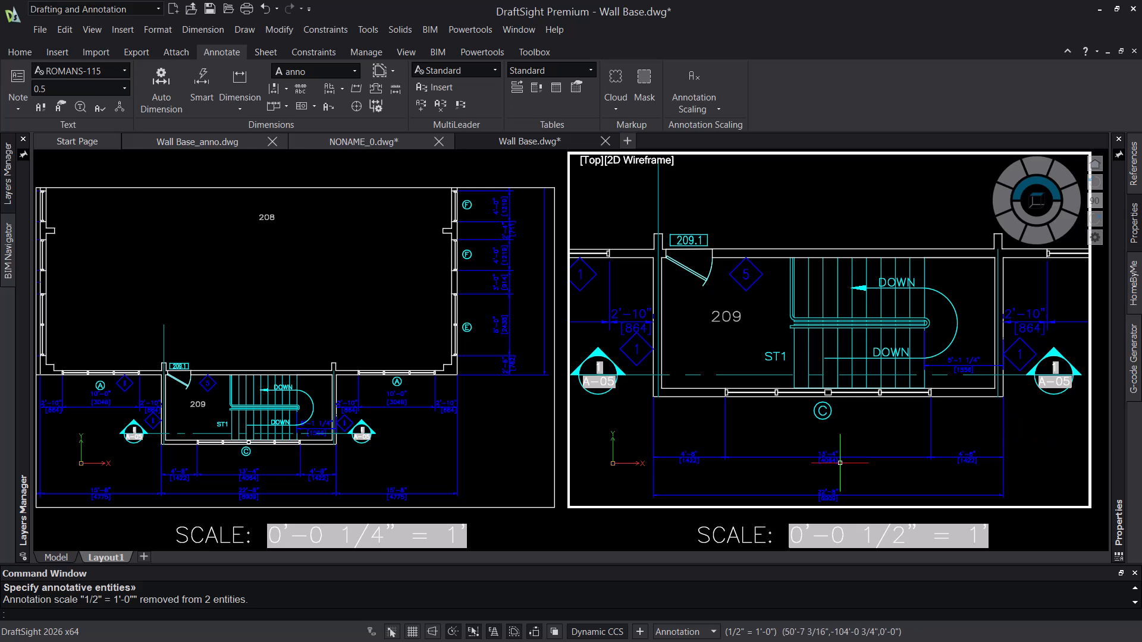
Step: Select the 10'-0" window dimensions and the adjoining 2'-10" dimensions on both sides of the stair room and assign them the anno dimension style
left_click(632, 300)
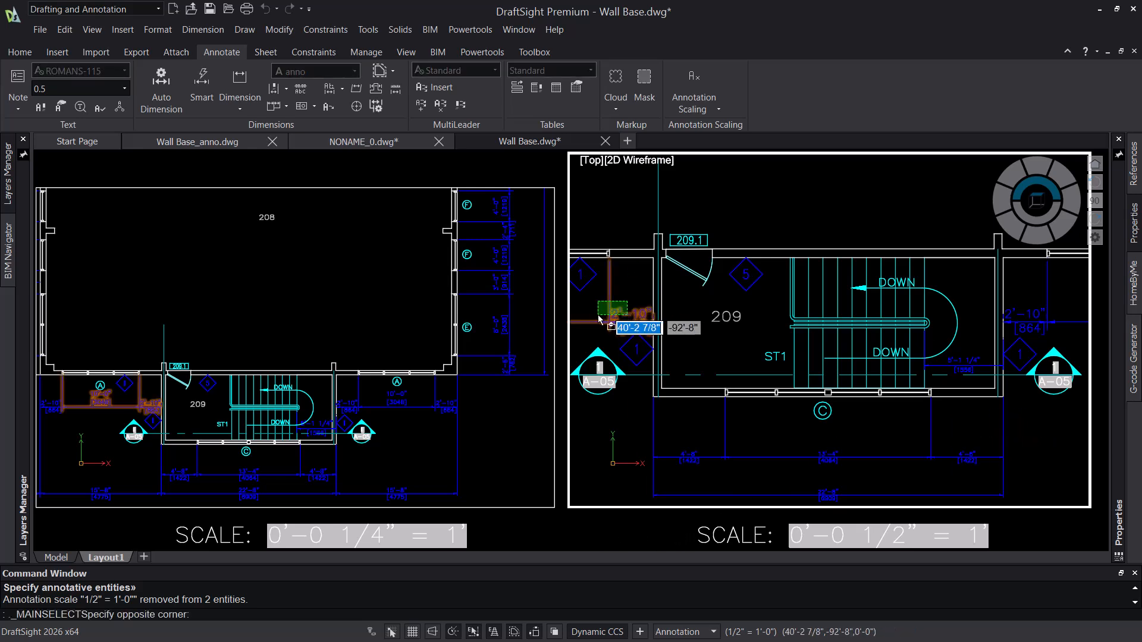
left_click(1079, 309)
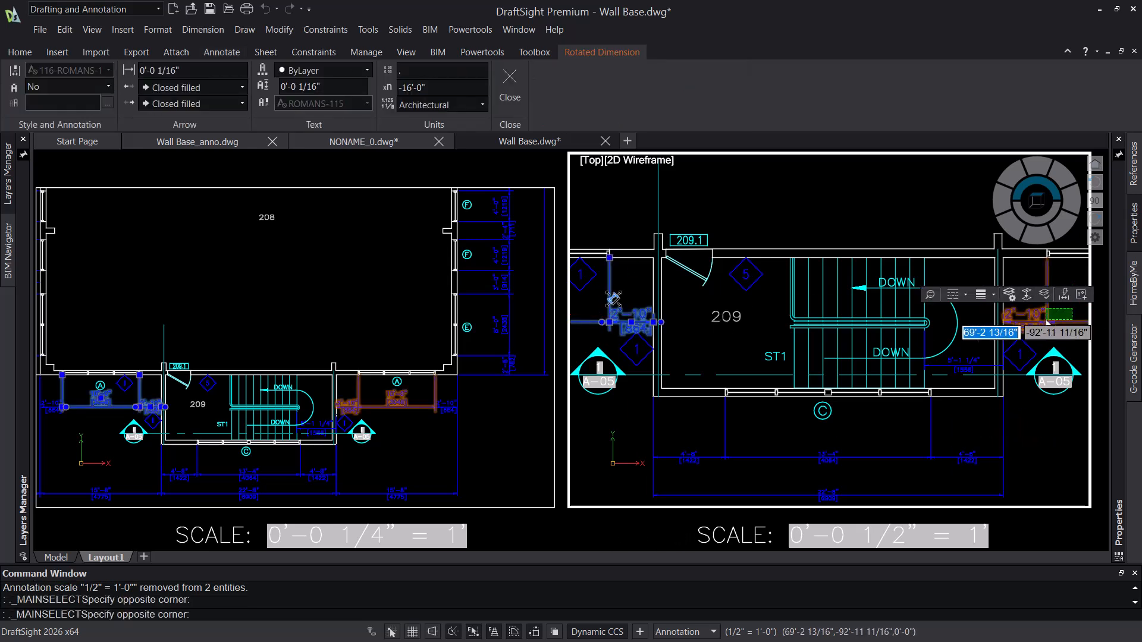
left_click(1033, 326)
left_click(1126, 254)
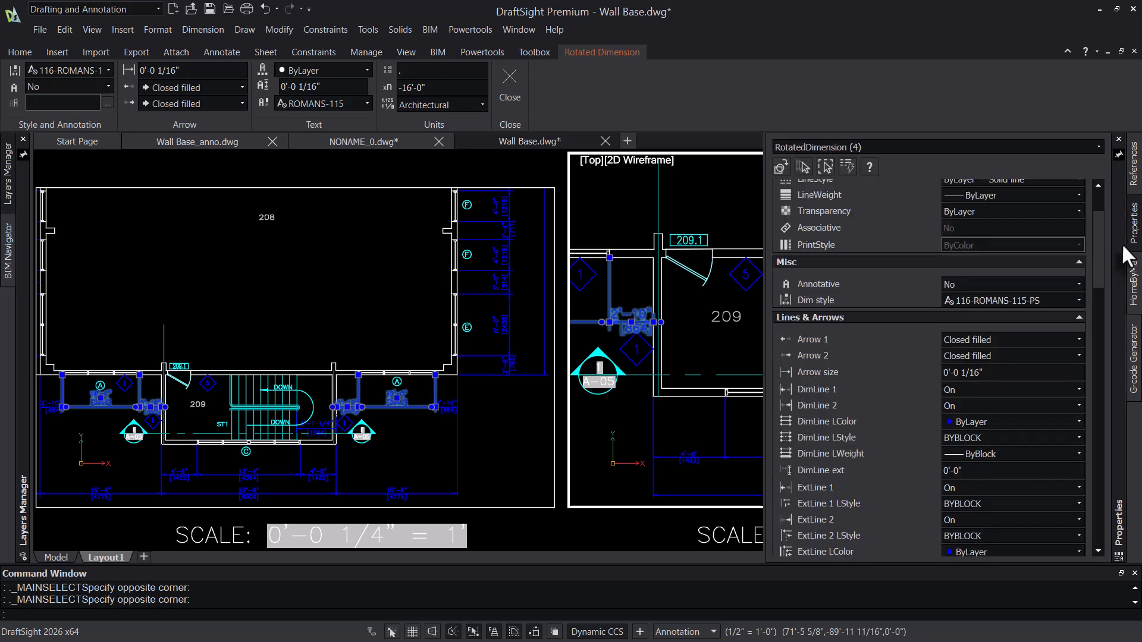
left_click(1079, 300)
left_click(963, 328)
Step: Add 1/4" = 1'-0" to the selected dimensions' entity scale list, delete 1/2" = 1'-0" from it, and leave the viewport
left_click(1077, 301)
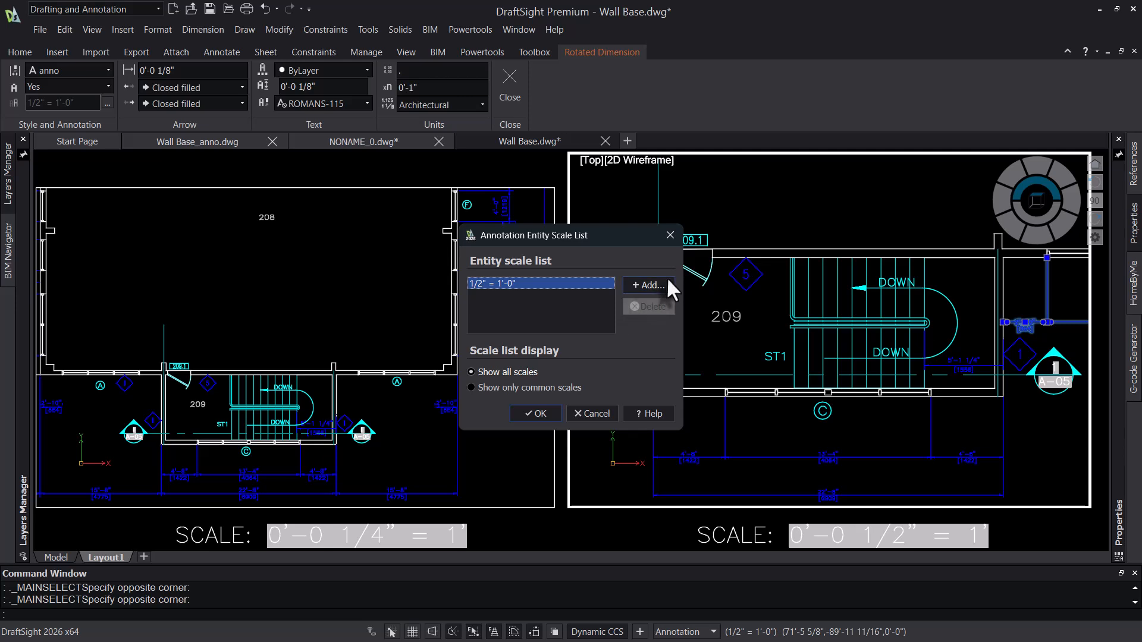
left_click(651, 285)
left_click_drag(658, 302, 655, 345)
left_click(510, 347)
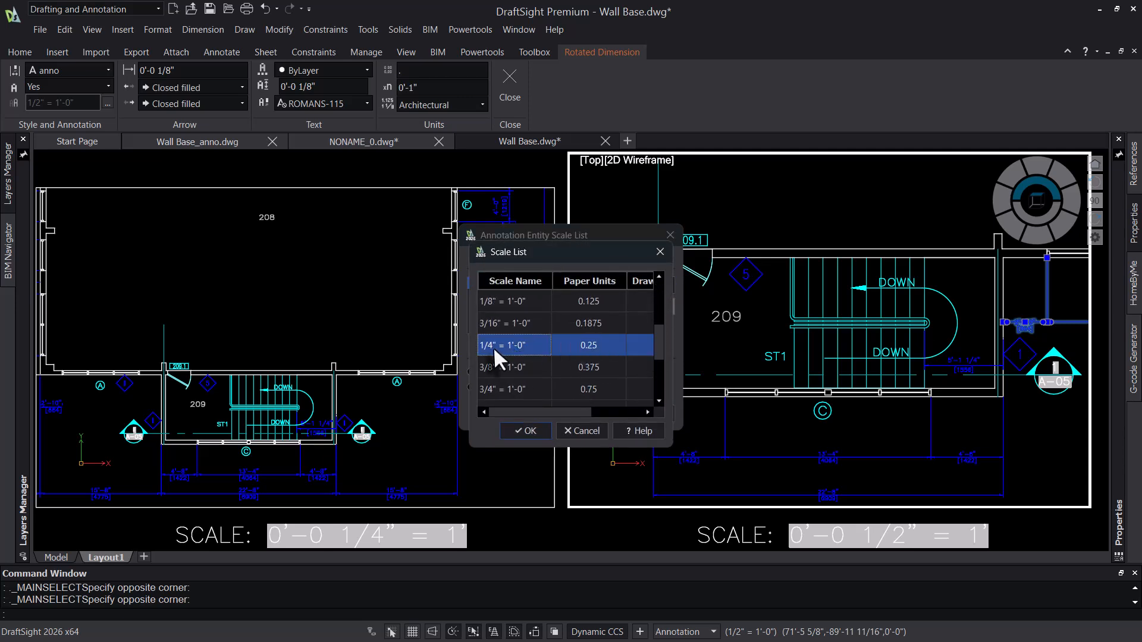
left_click(534, 431)
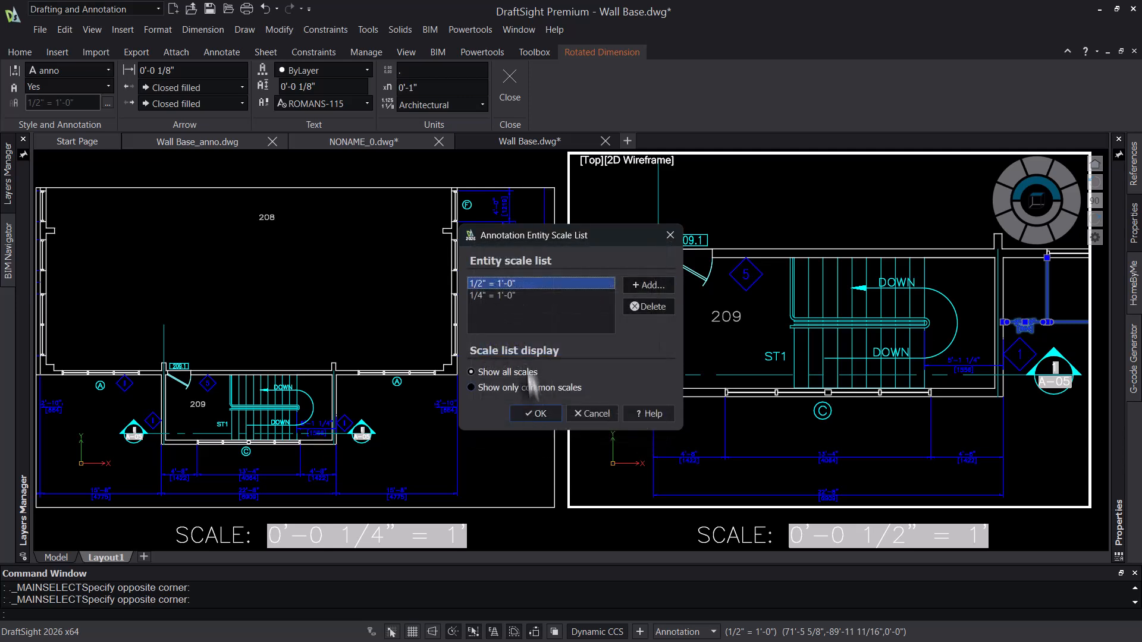
left_click(516, 283)
left_click(648, 306)
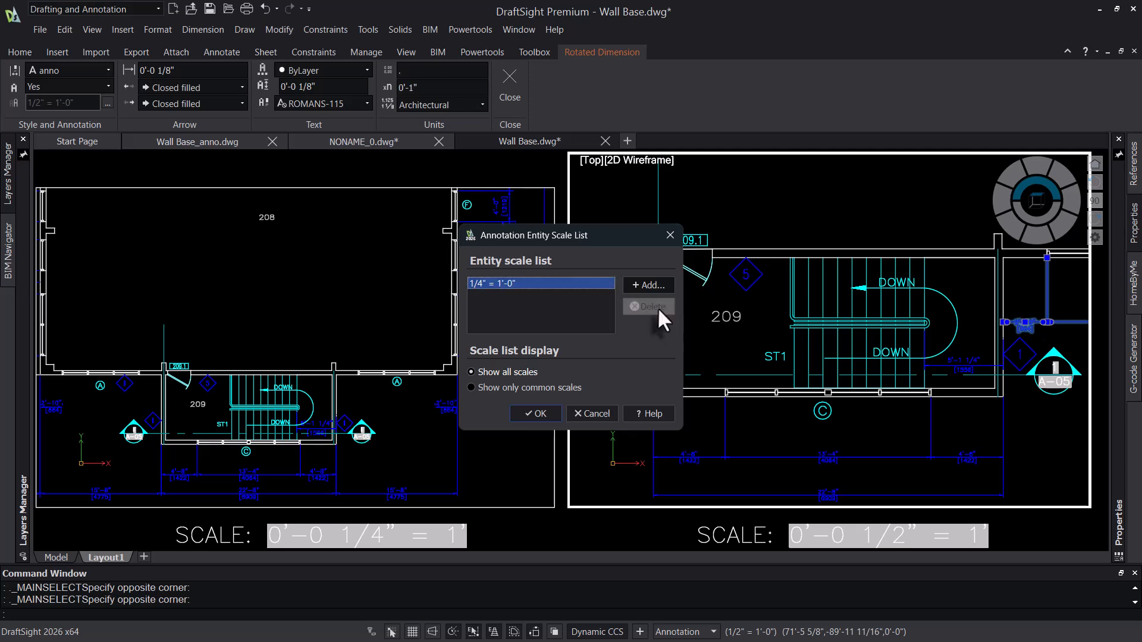
left_click(537, 414)
double_click(626, 525)
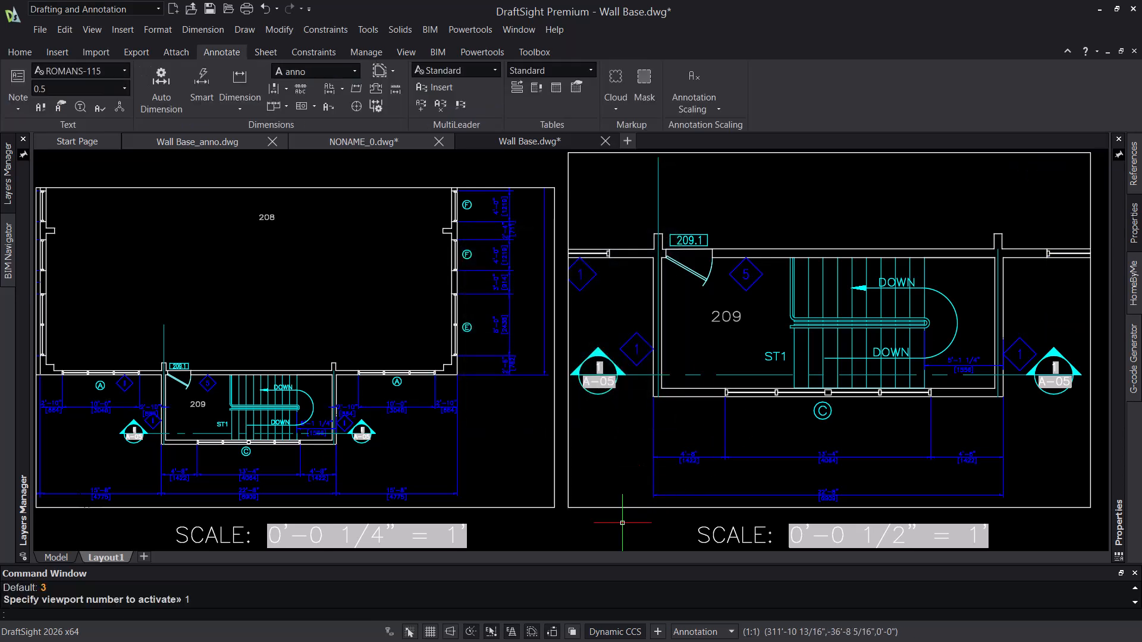
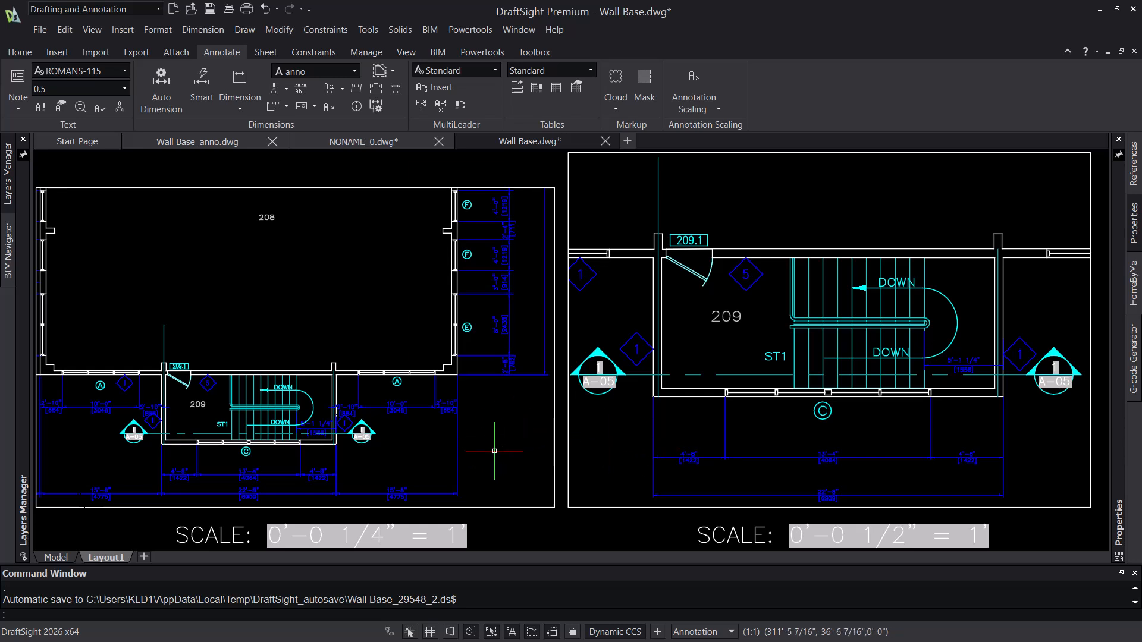
Step: Switch to model space and set the X, Y and Z scale of the Wall Number block between the stair room and the A-05 marker to 1
left_click(48, 558)
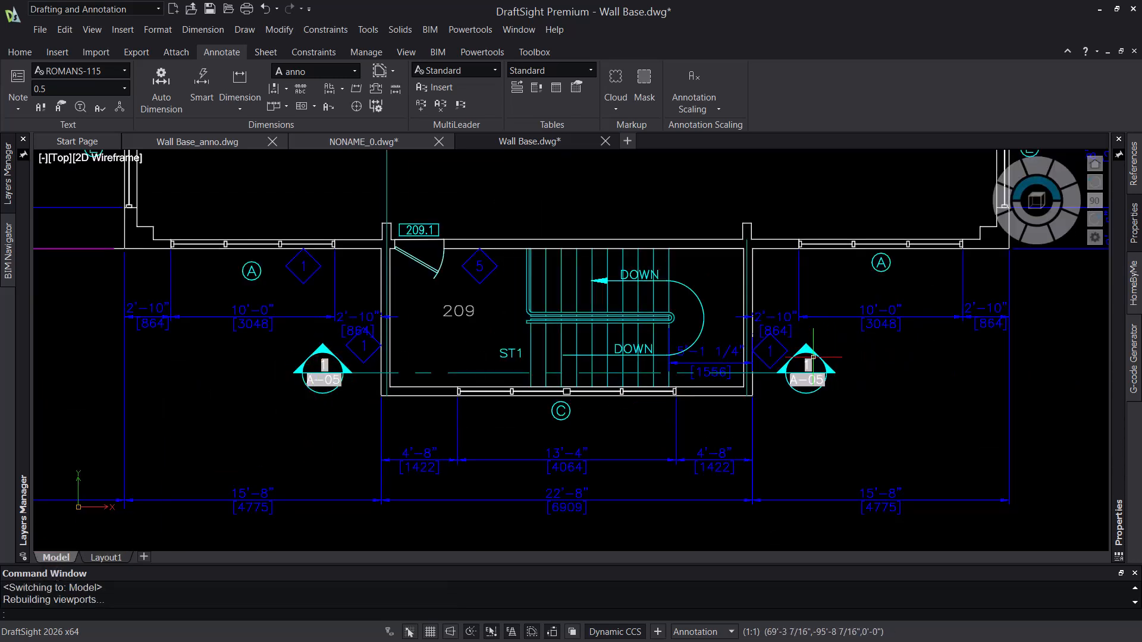
left_click(778, 362)
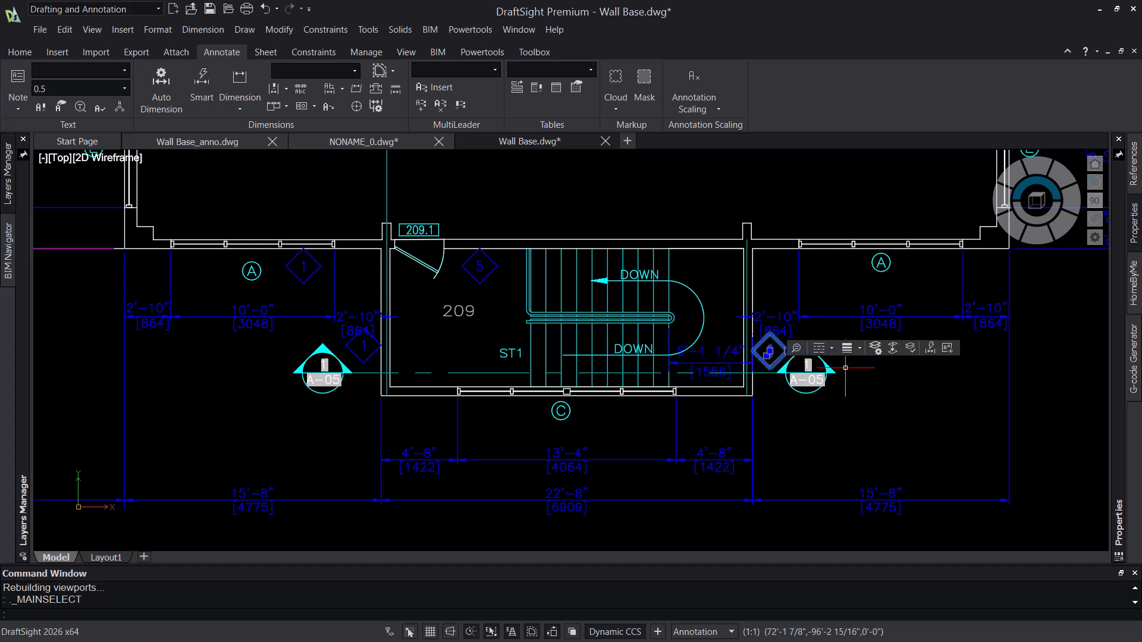
mouse_move(1121, 285)
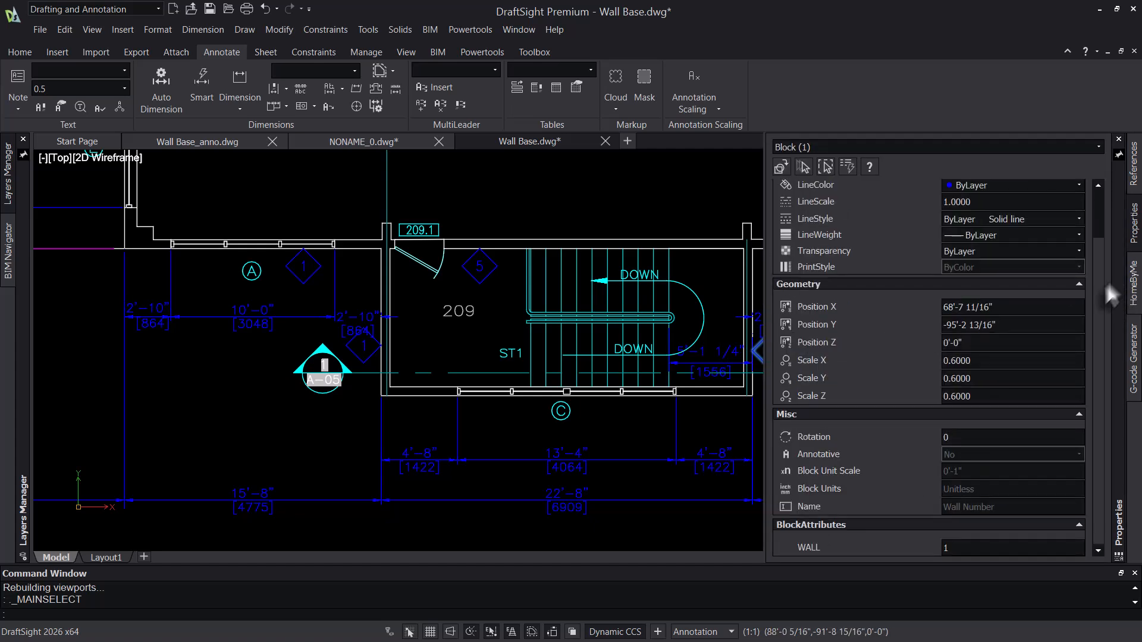
left_click_drag(1099, 287, 1108, 368)
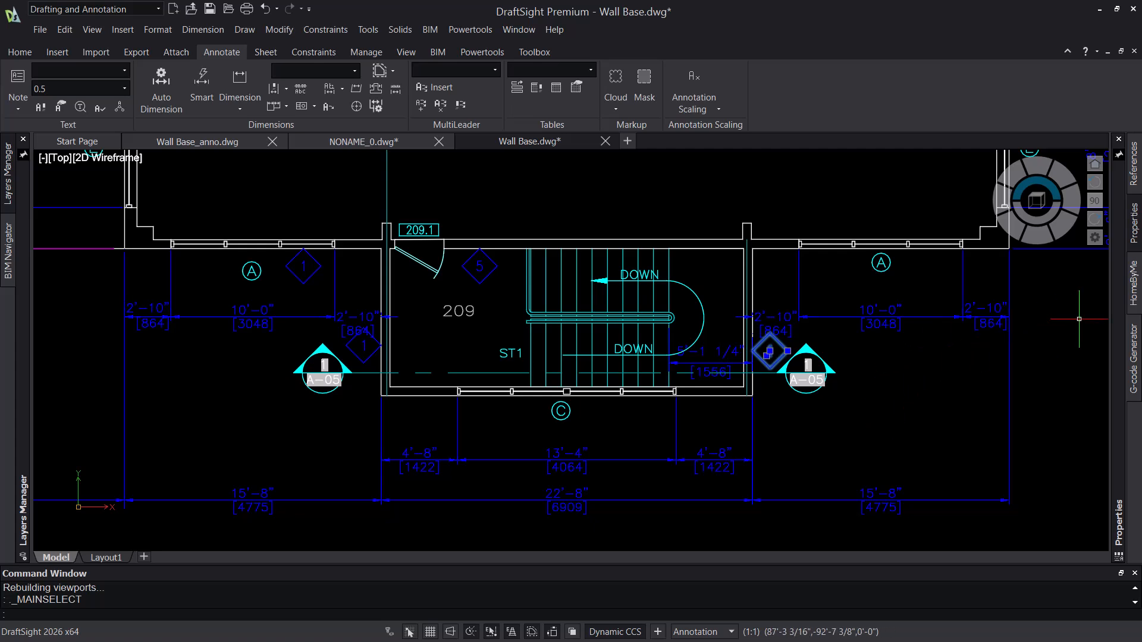
mouse_move(1122, 302)
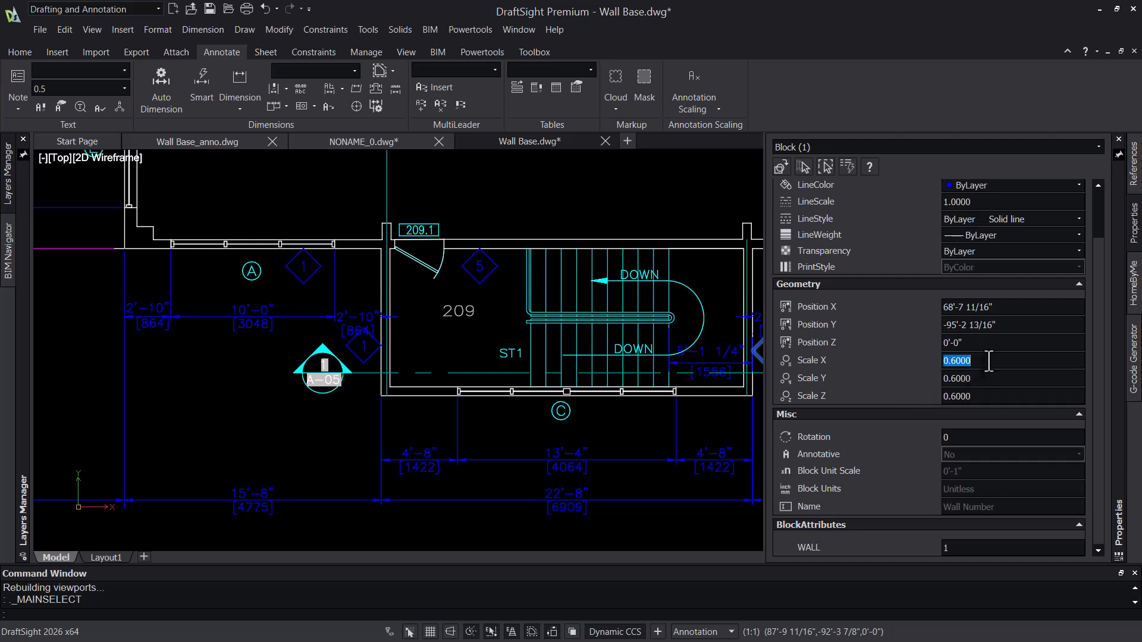
left_click(972, 381)
type("1")
left_click(978, 396)
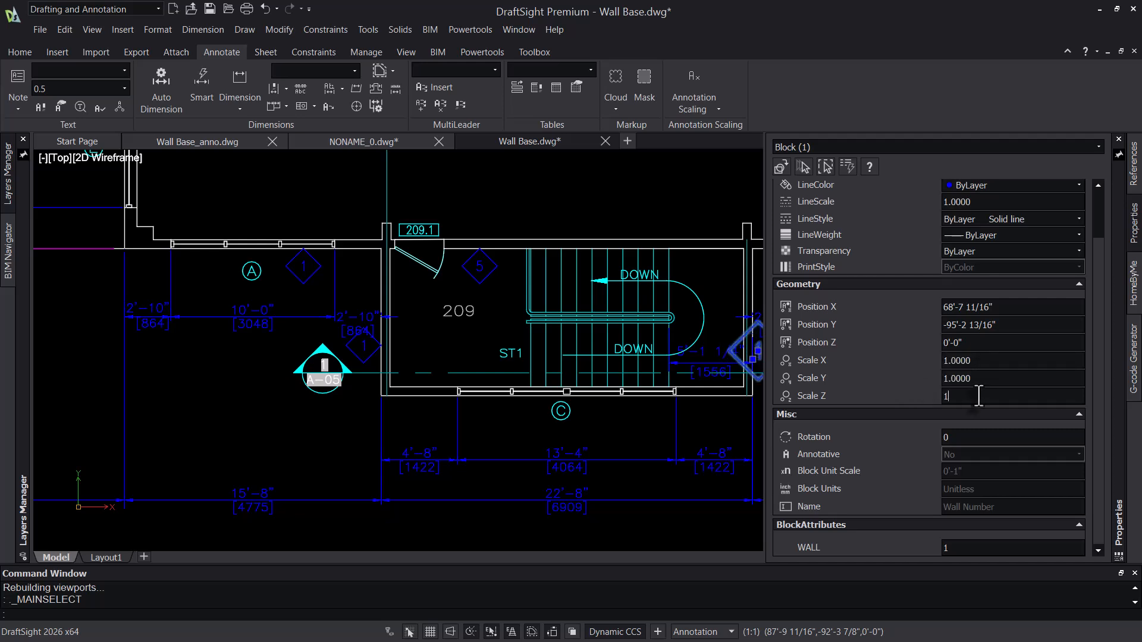
type("1")
key("Tab")
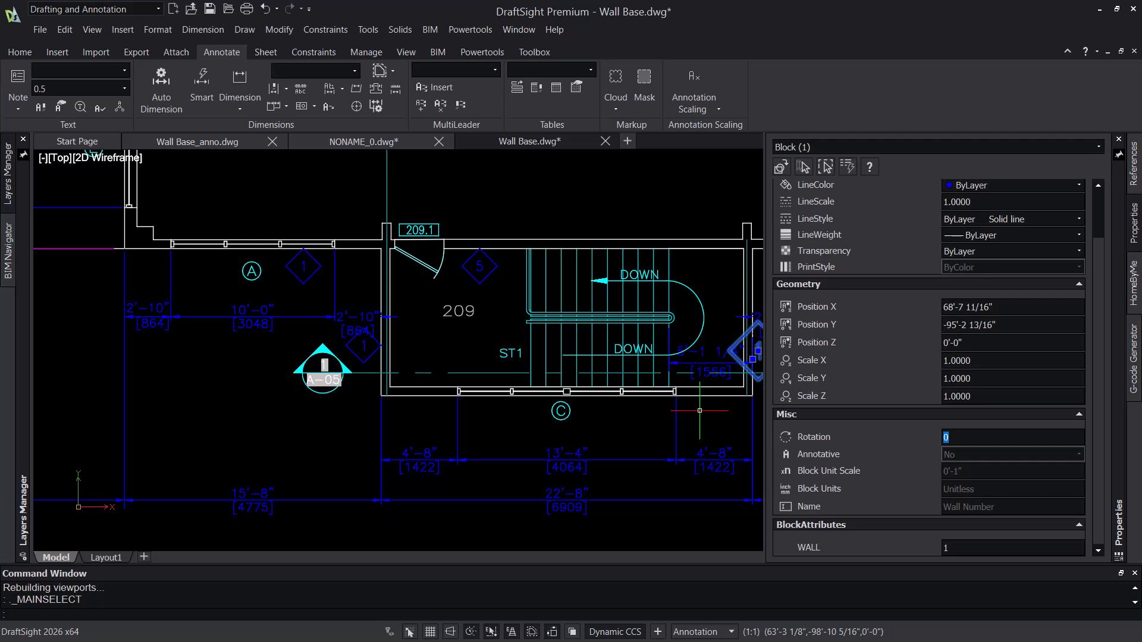
key("Escape")
scroll(923, 349, "up", 2)
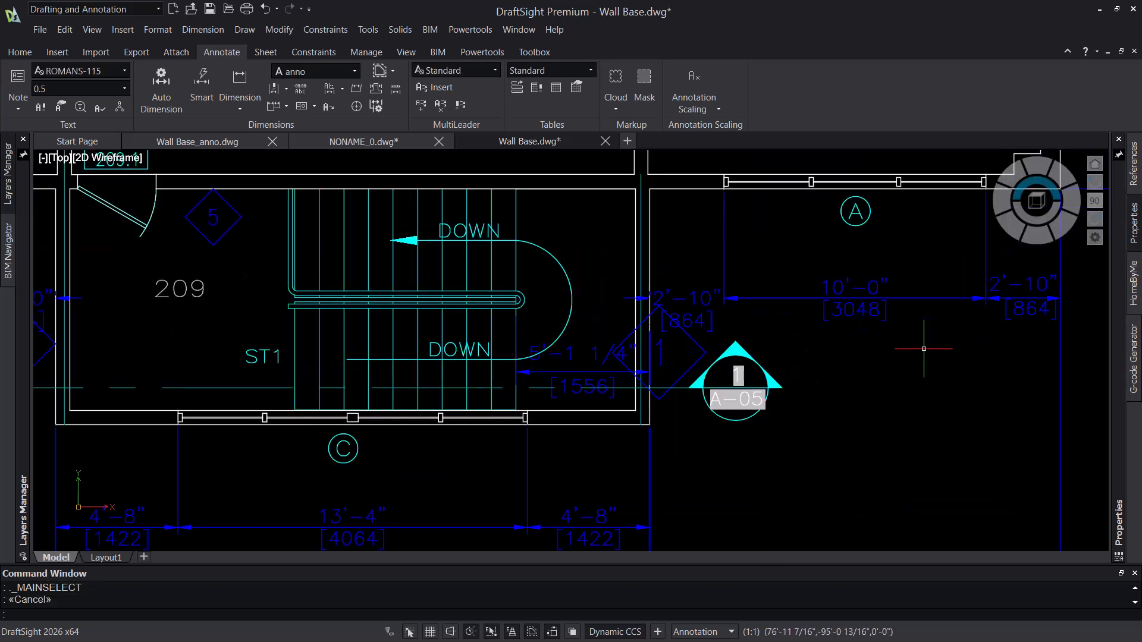
left_click(702, 359)
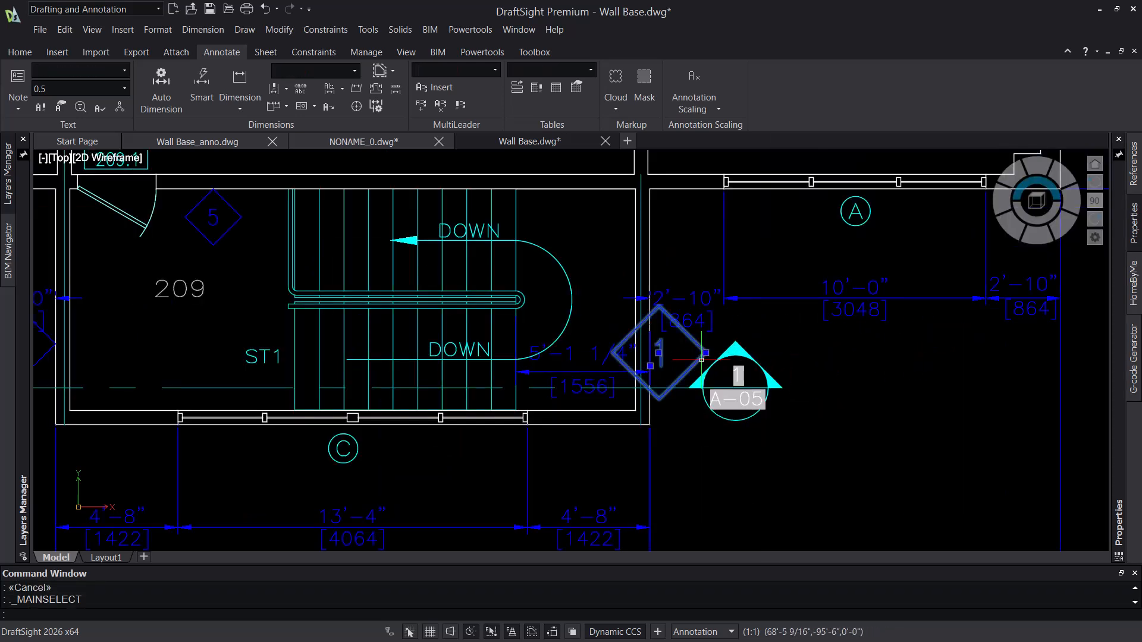
double_click(701, 359)
type("be")
key("Return")
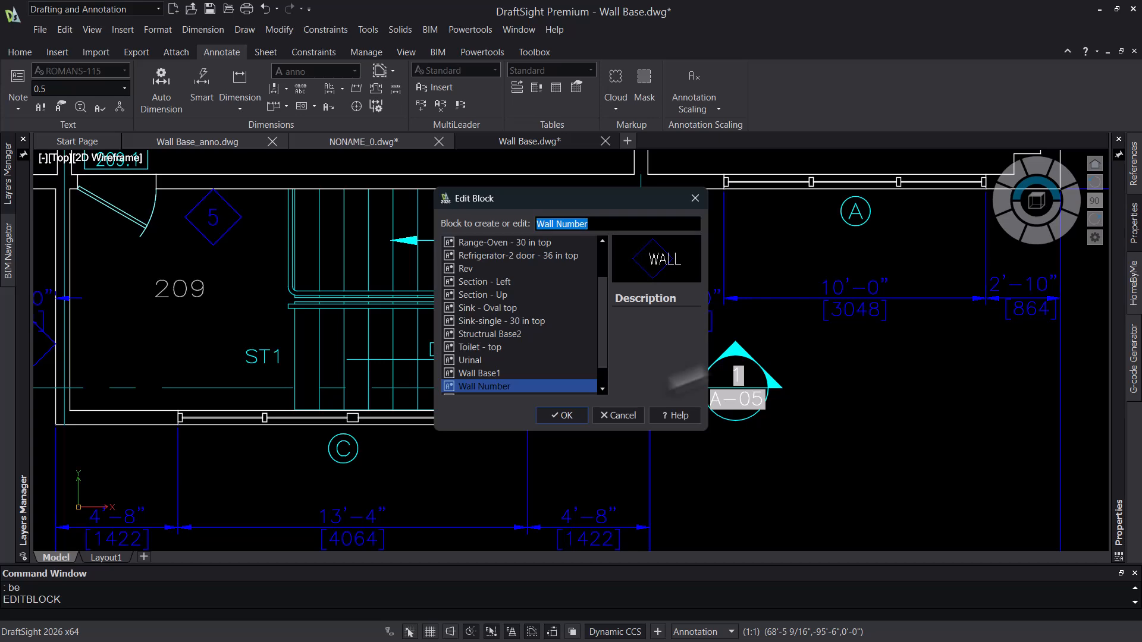
left_click(616, 415)
left_click(686, 369)
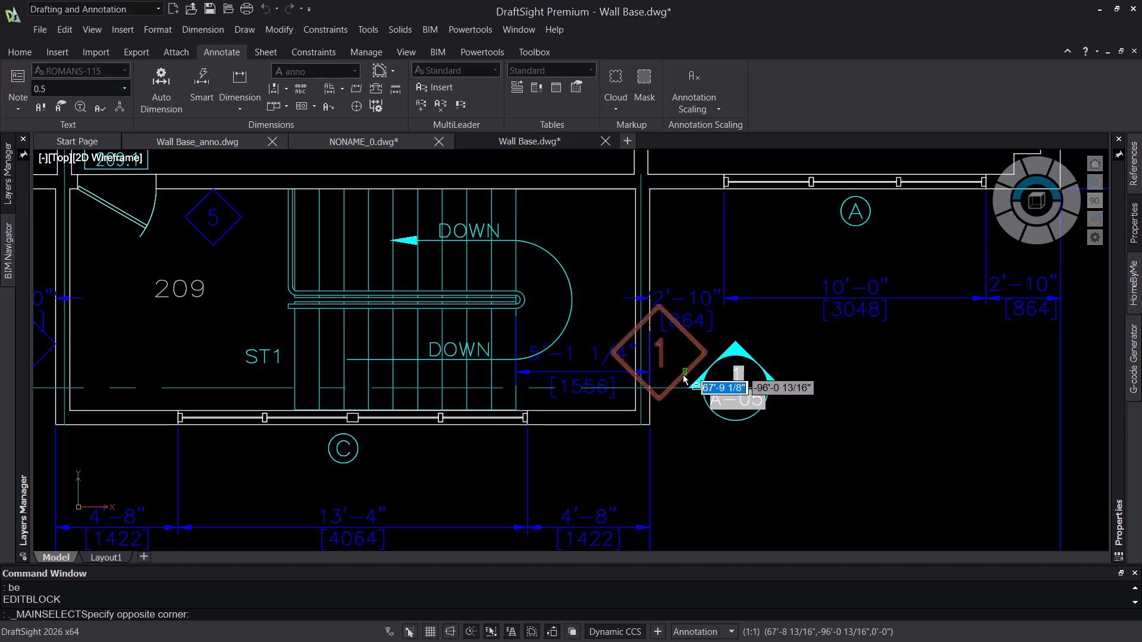
double_click(684, 378)
left_click(630, 473)
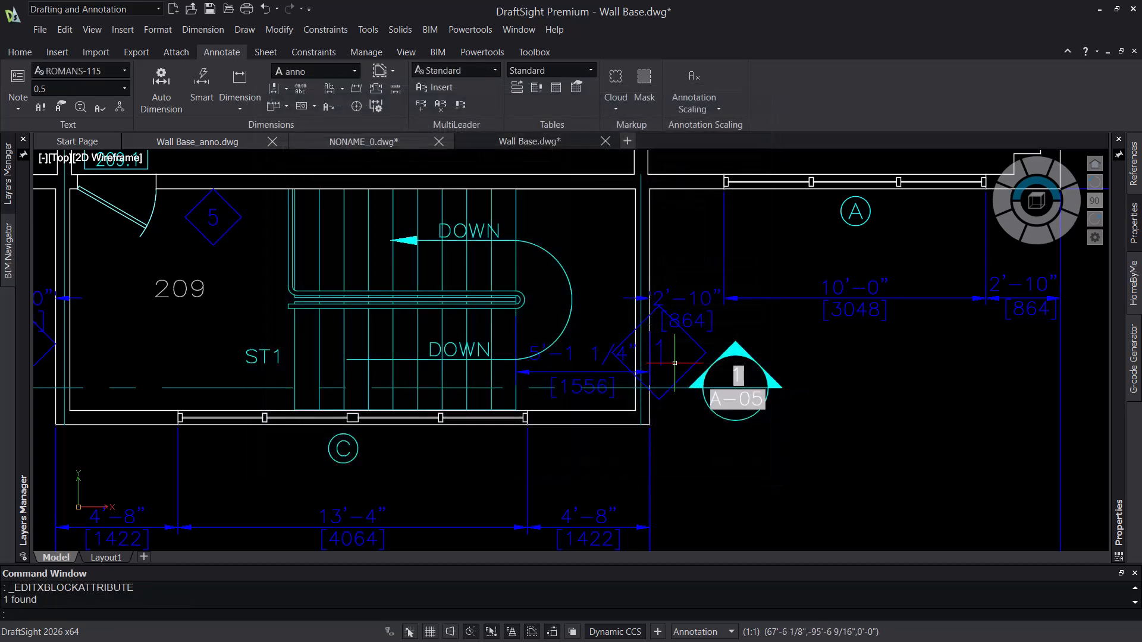
Step: Open the Wall Number block beside the A-05 marker for editing in the block editor
left_click(676, 380)
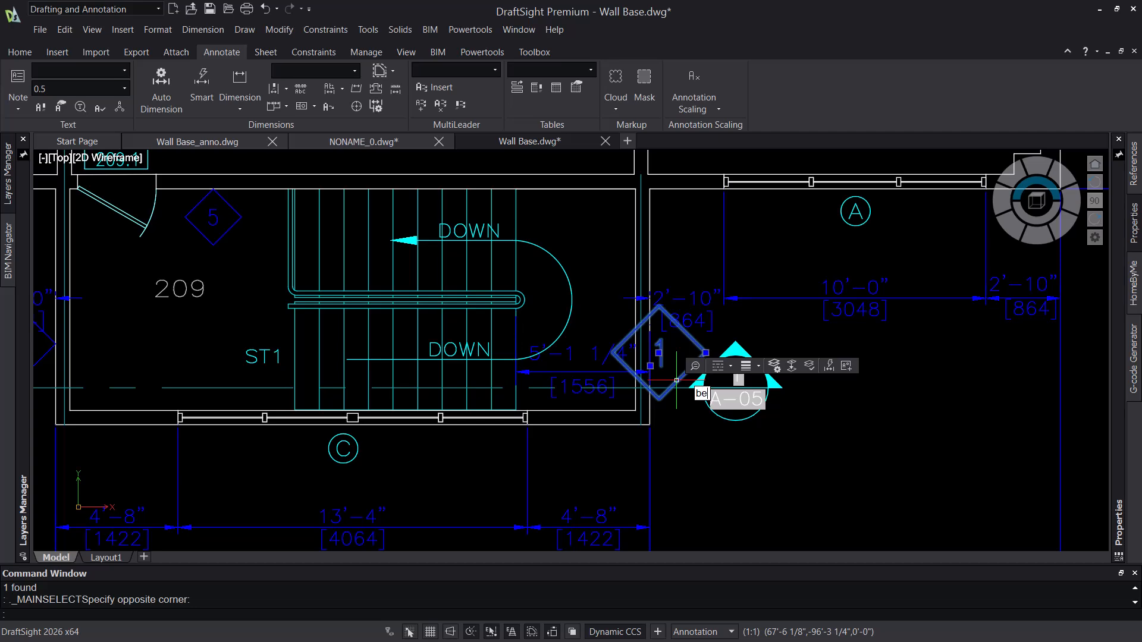
key("Return")
left_click(570, 413)
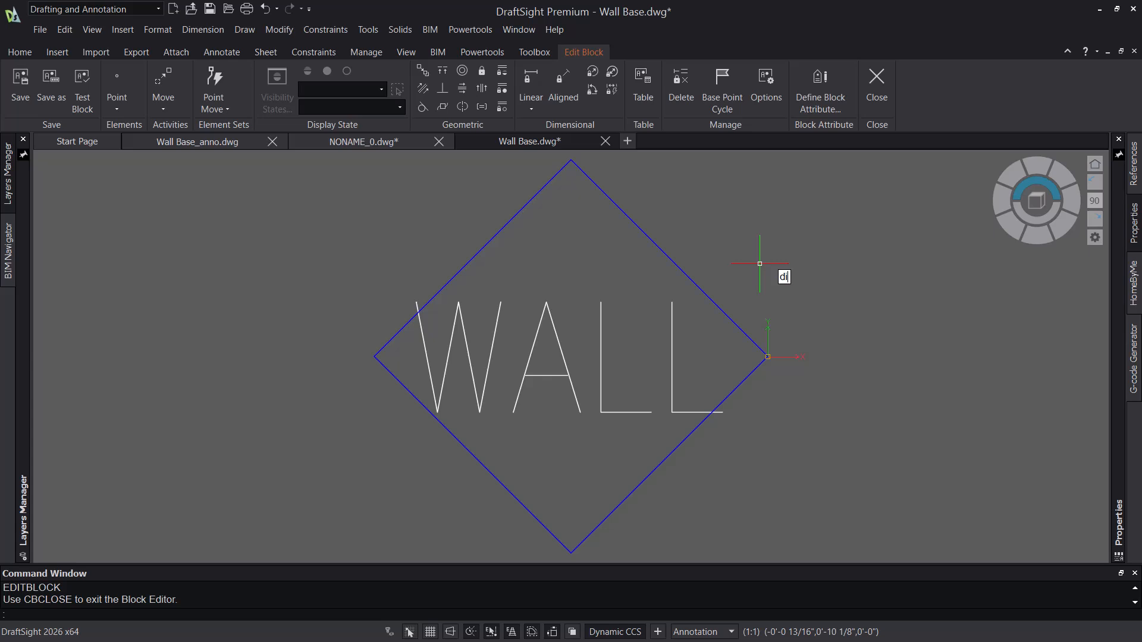
Step: Measure the diamond's width between its side corners and check the WALL attribute's text height
key("Return")
left_click(374, 357)
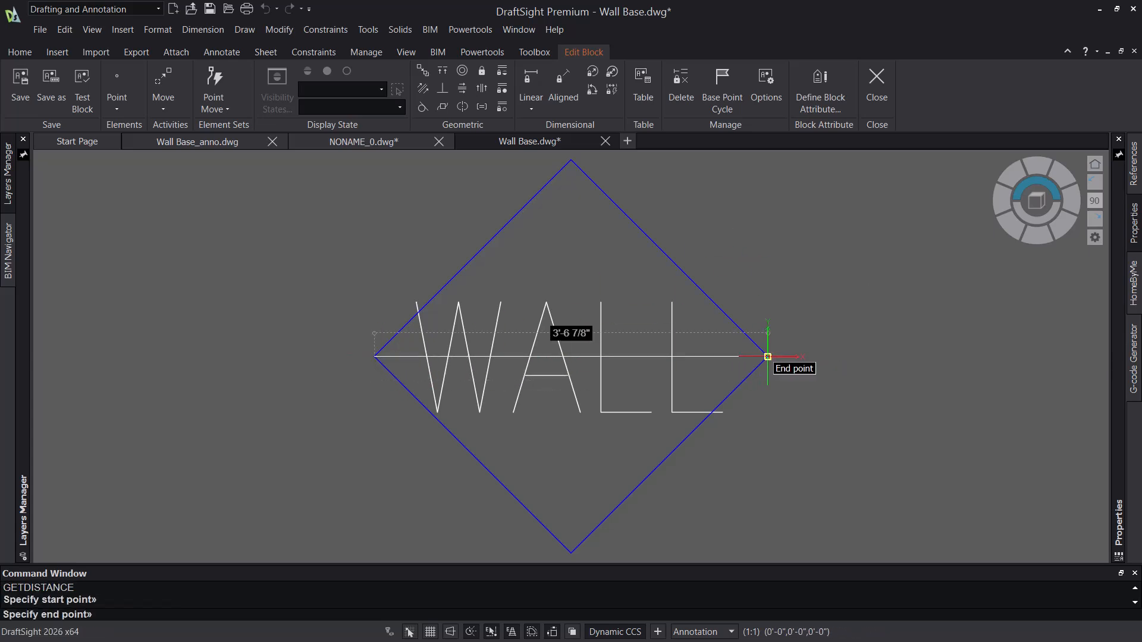
key("Escape")
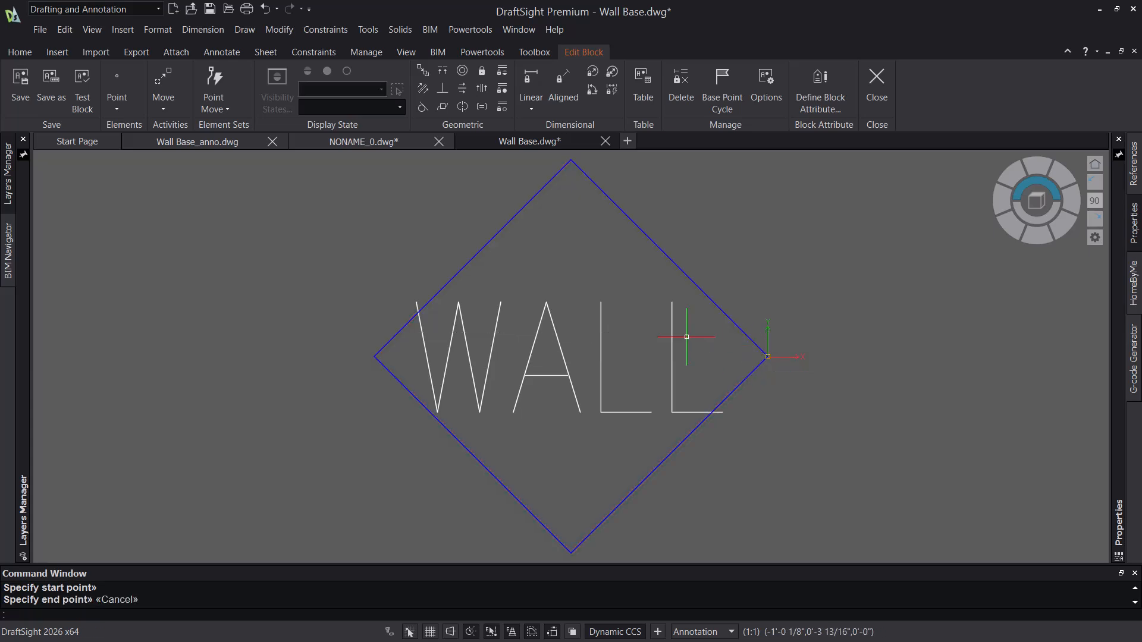
left_click(645, 294)
left_click(568, 336)
key("Escape")
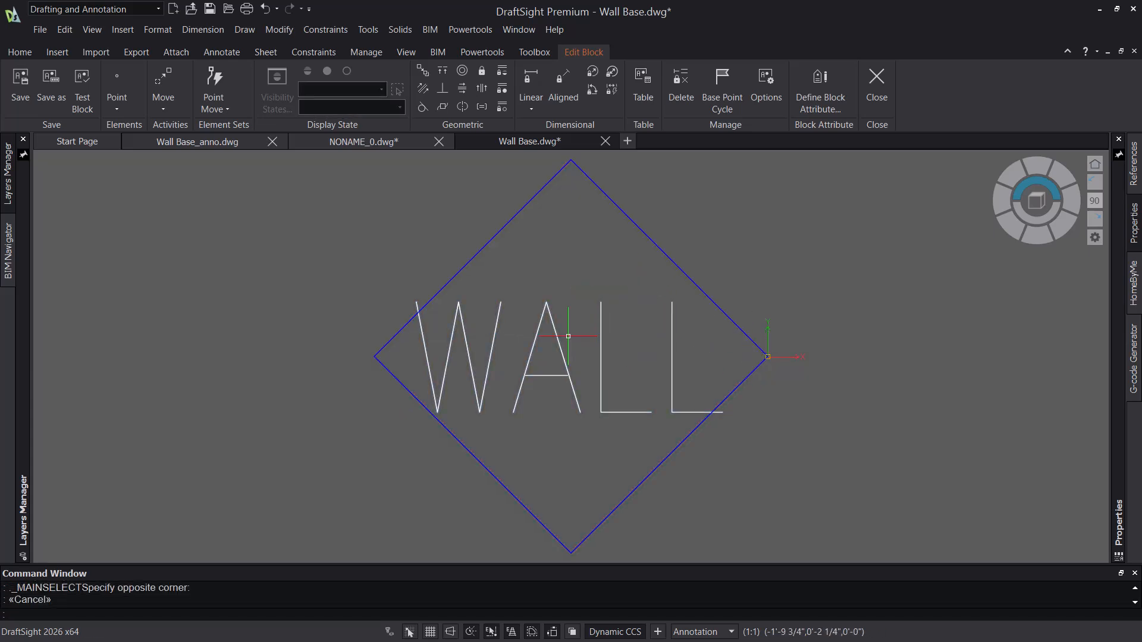
left_click(568, 335)
left_click(513, 340)
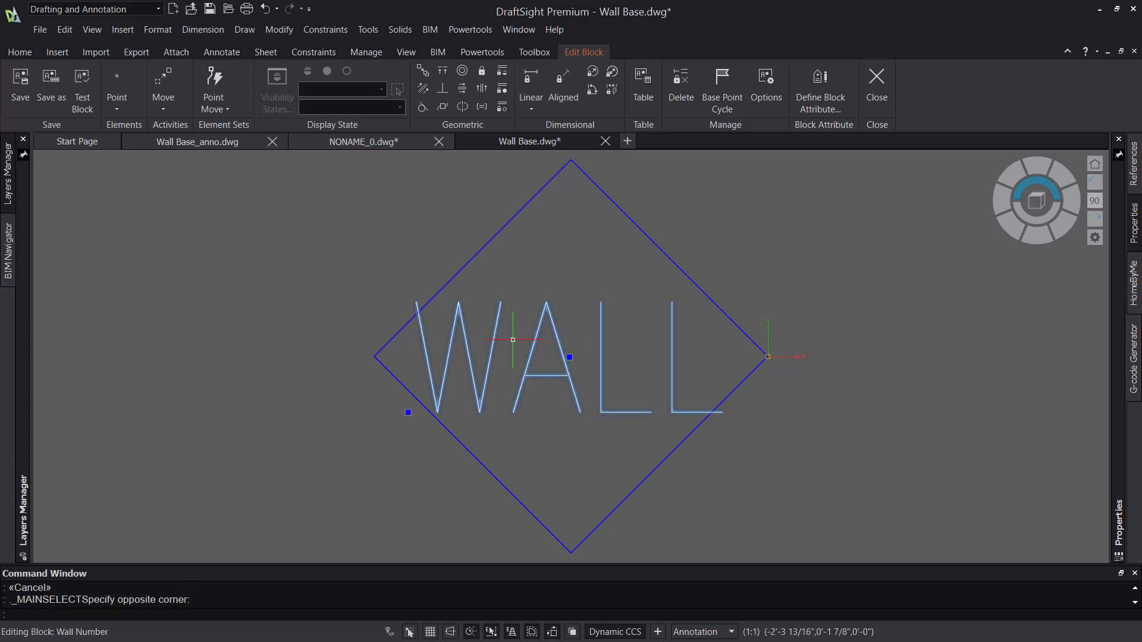
mouse_move(1112, 296)
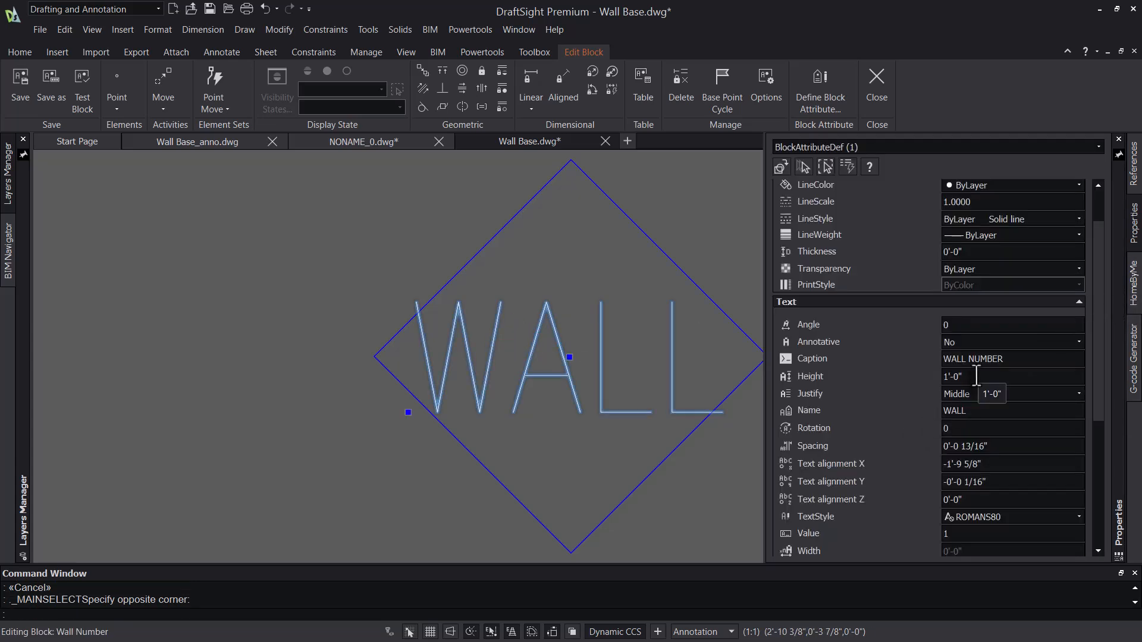
key("Escape")
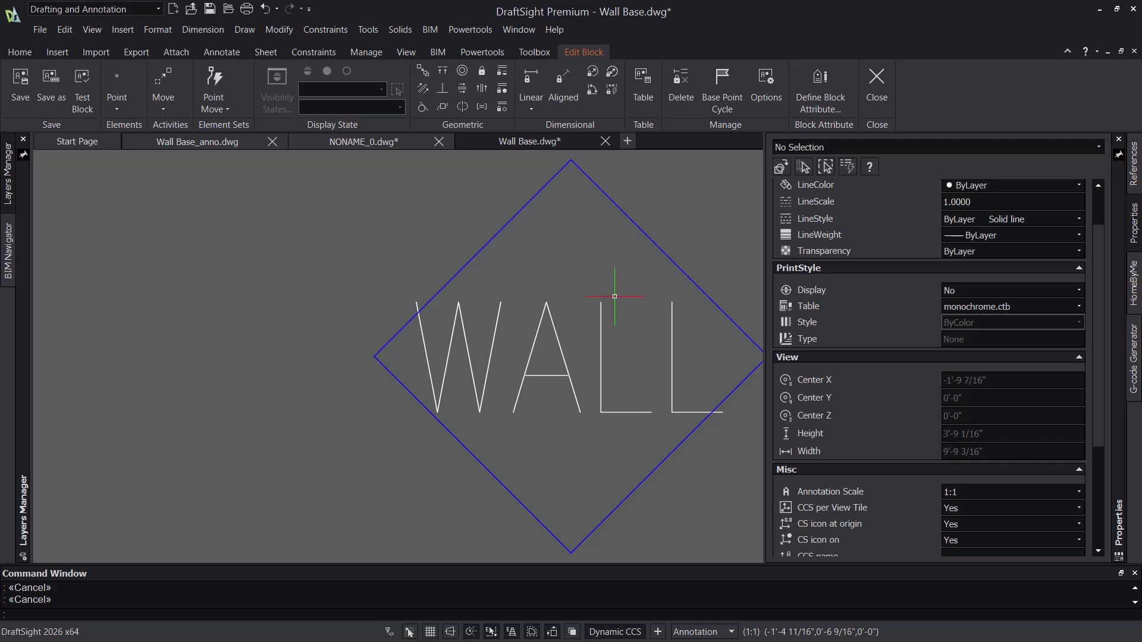
Step: Divide .125 by 12 in the calculator and copy the resulting scale factor
type("qc")
key("Return")
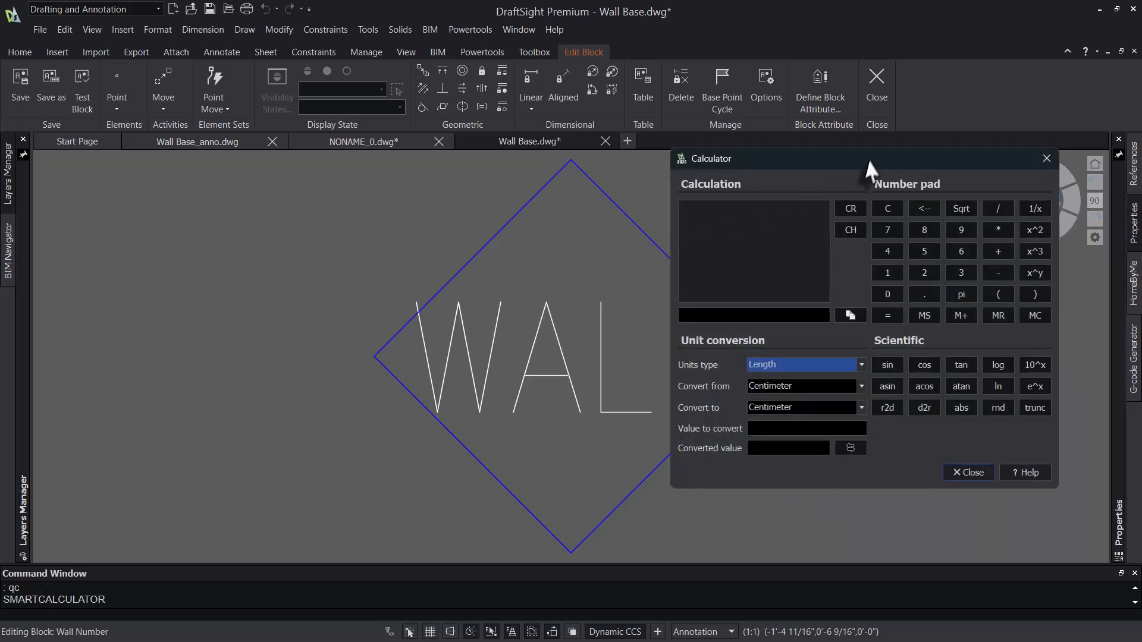
left_click_drag(866, 160, 851, 176)
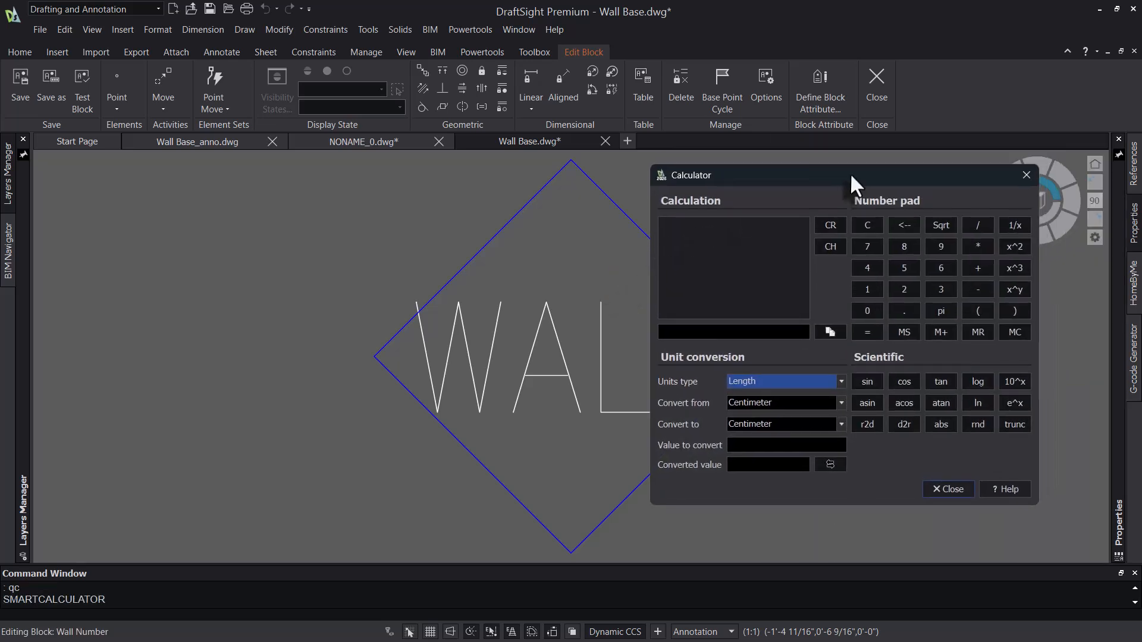
left_click(902, 310)
left_click(874, 292)
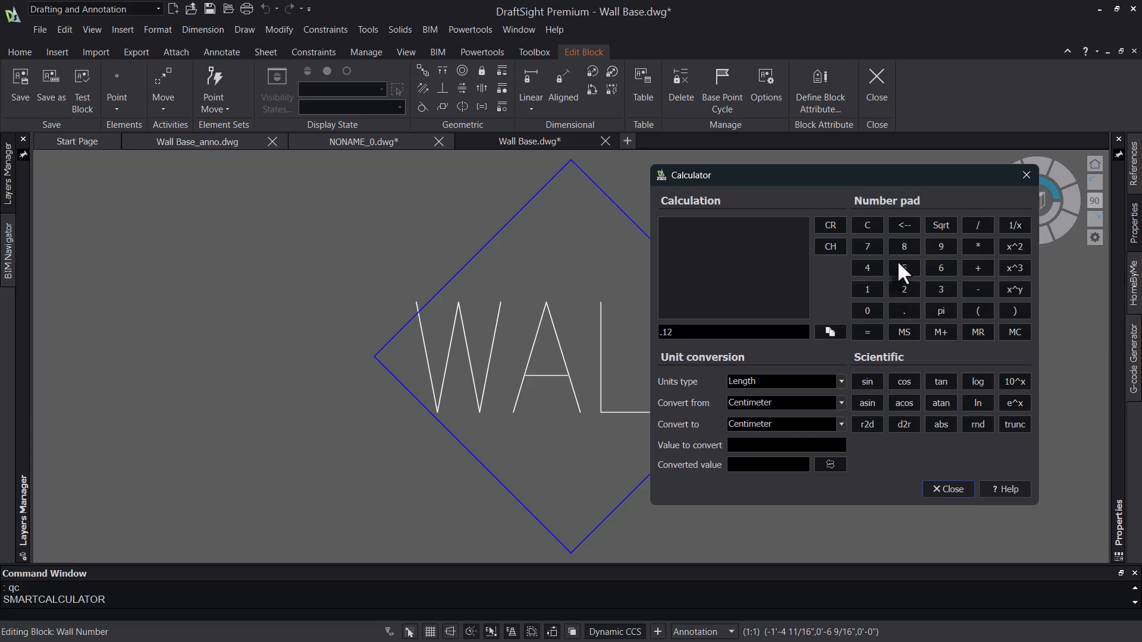
left_click(899, 266)
left_click(977, 227)
left_click(873, 334)
left_click_drag(734, 335, 610, 334)
left_click(947, 489)
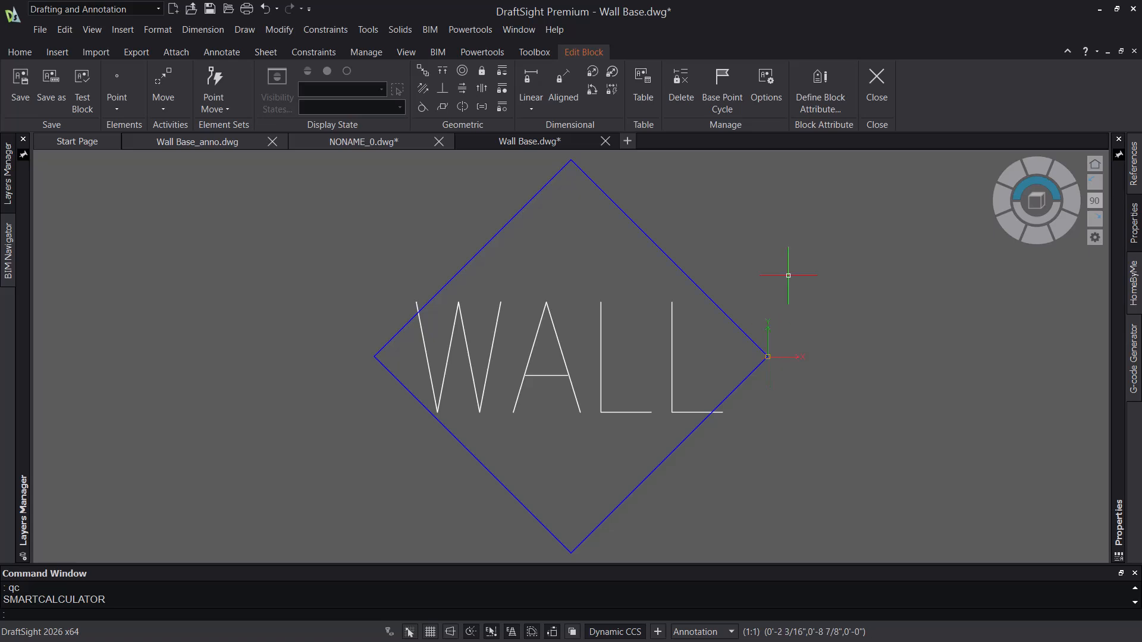
Step: Scale the diamond and the WALL attribute by a factor of 0.0104167 about the diamond corner at the origin
type("sc")
key("Return")
left_click(842, 210)
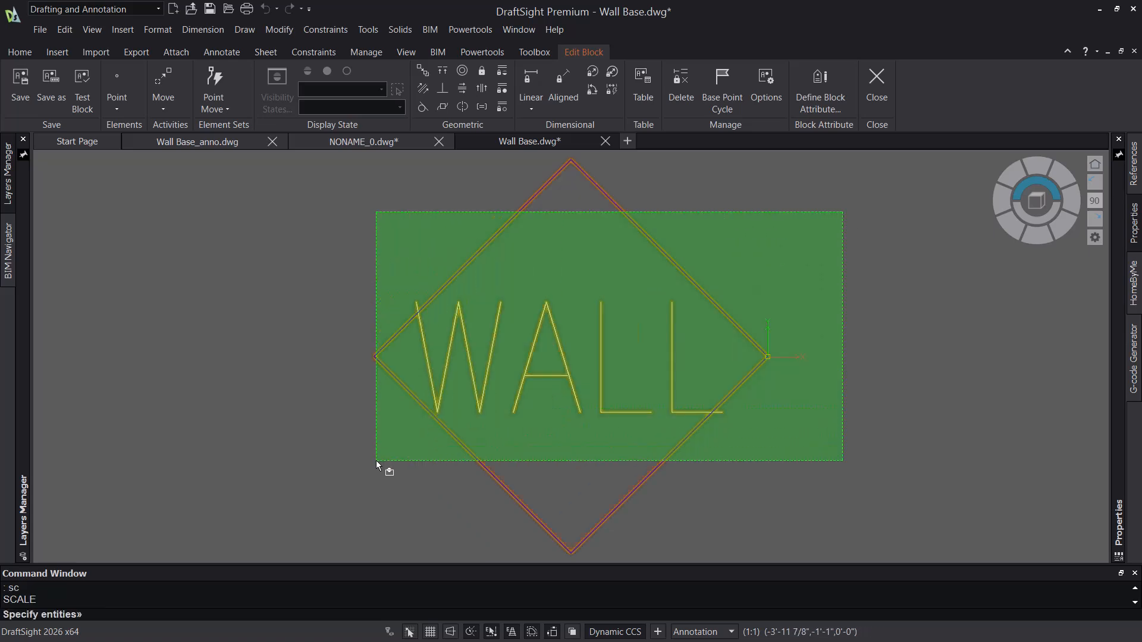
left_click(375, 464)
key("Return")
left_click(755, 366)
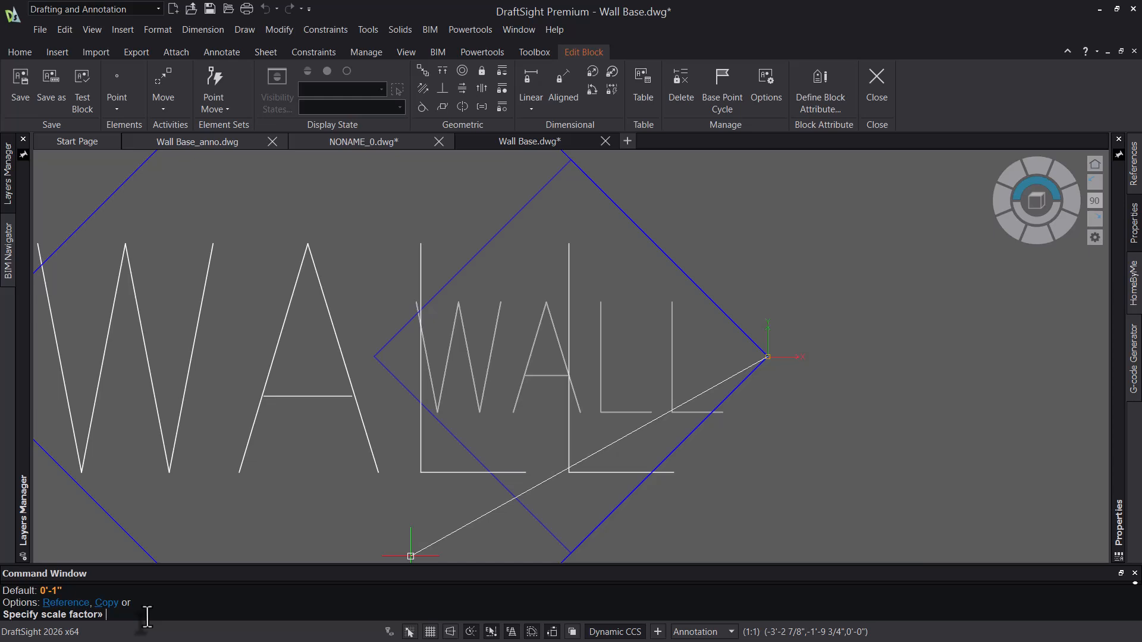
type("0.0104167")
key("Return")
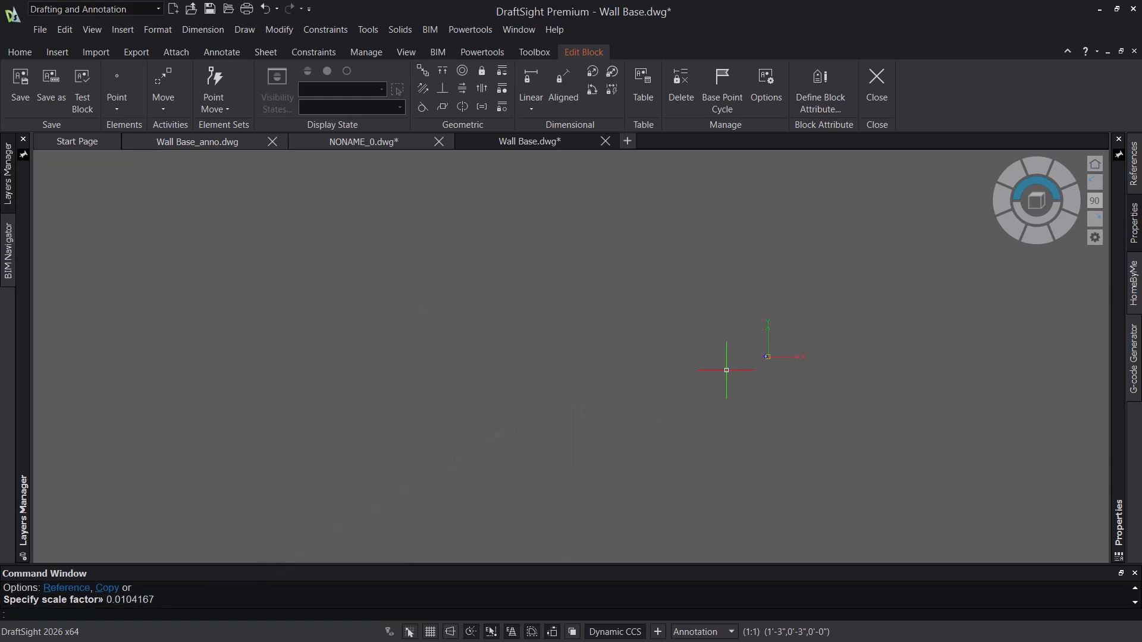
key("ctrl+z")
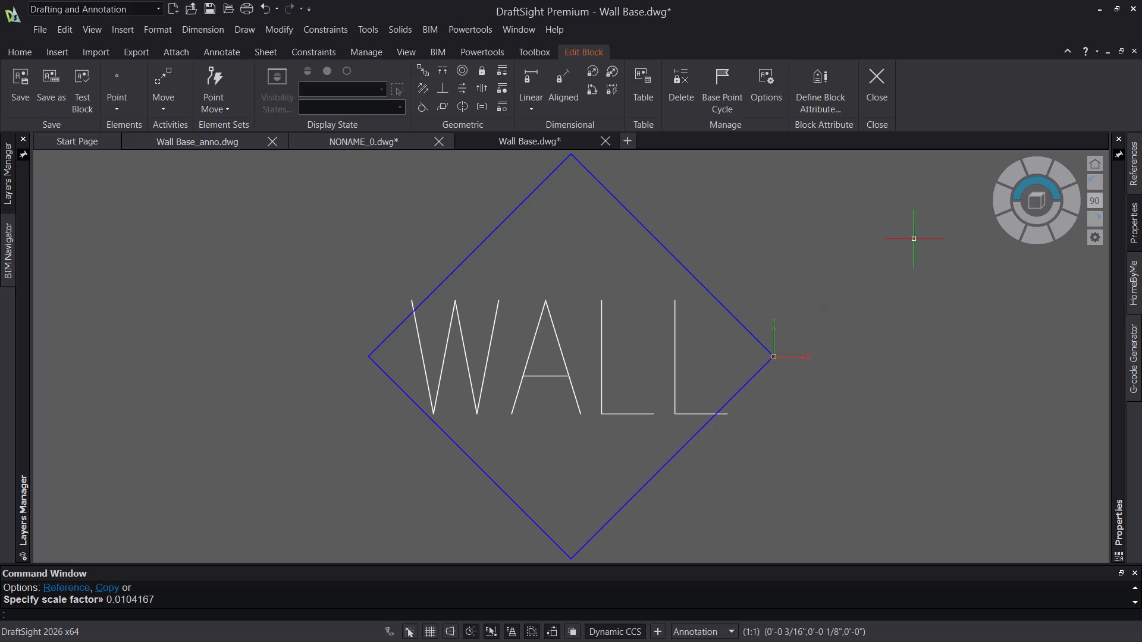
Step: Check the text height of the scaled WALL attribute
left_click(722, 340)
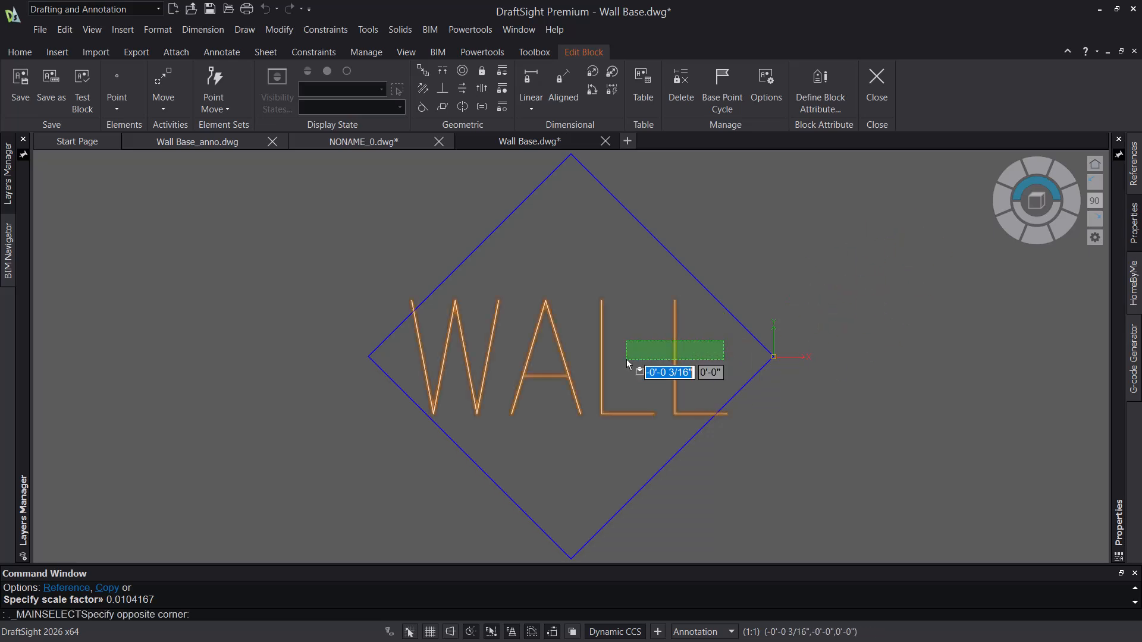
left_click(629, 362)
mouse_move(1118, 270)
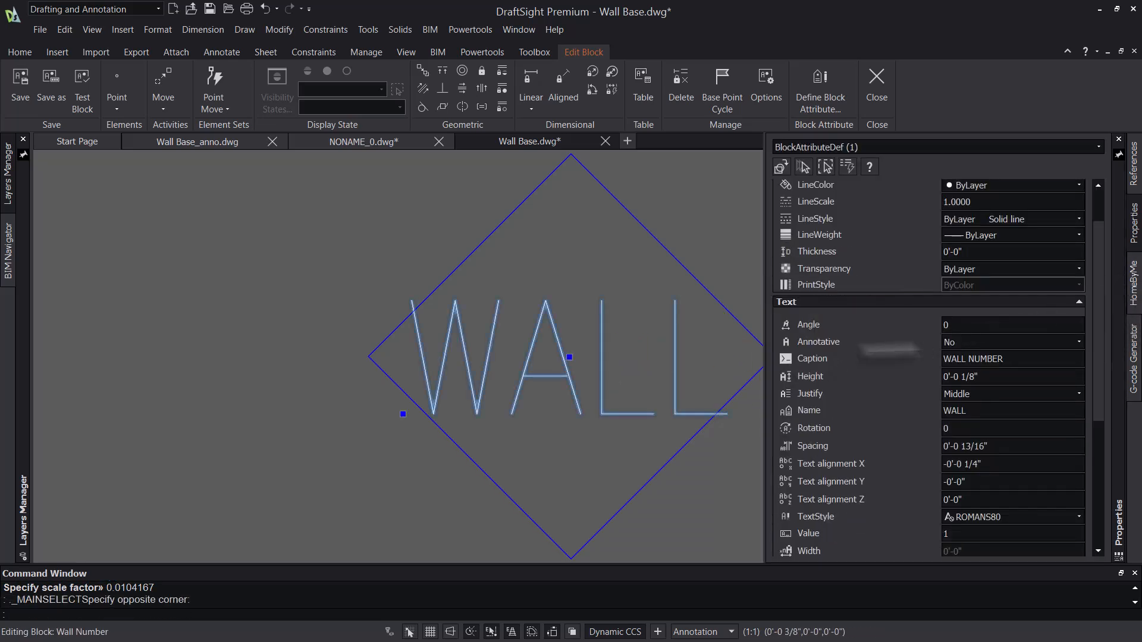
key("Escape")
key("Escape")
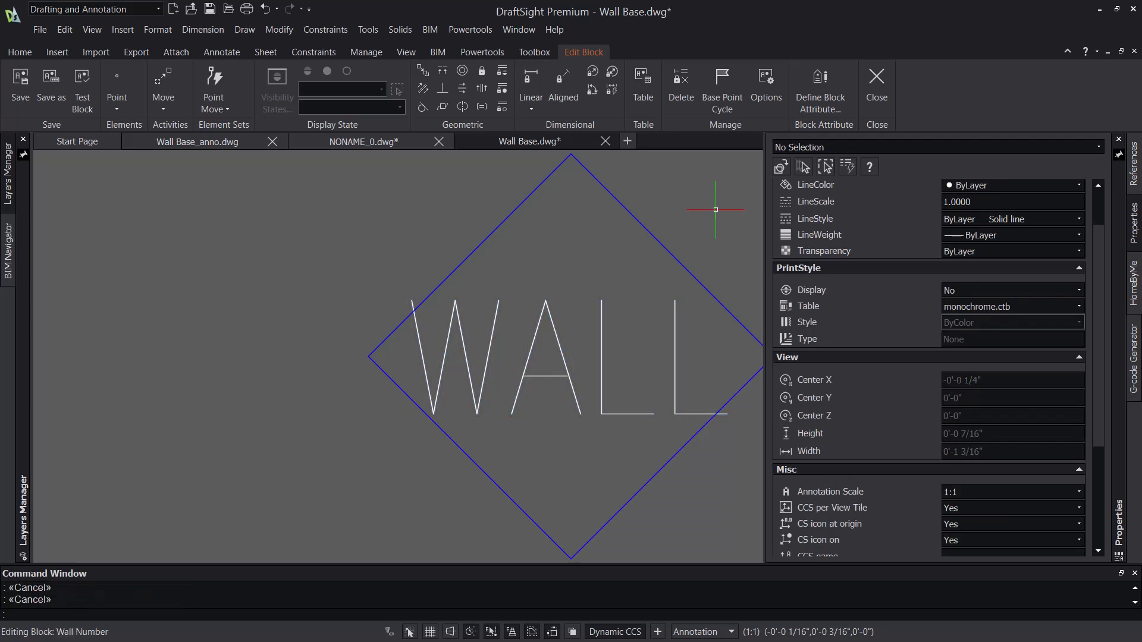
Step: Set the Wall Number block's Annotative property to Yes and close the block editor, saving the changes
left_click(918, 237)
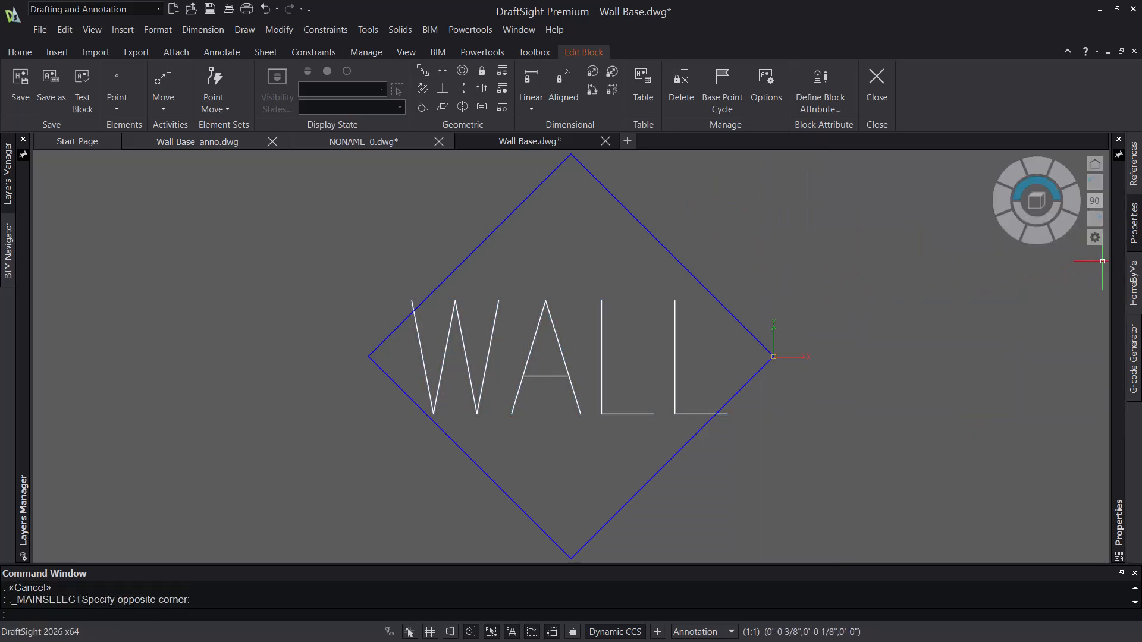
mouse_move(1115, 260)
scroll(1099, 286, "down", 3)
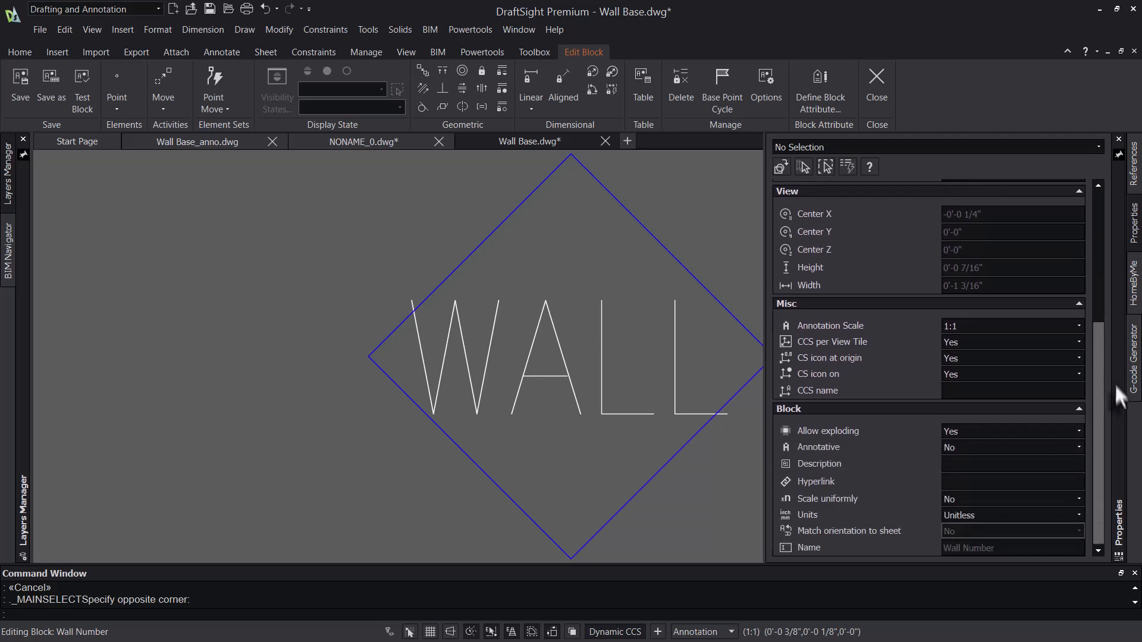
left_click(1078, 447)
left_click(1040, 459)
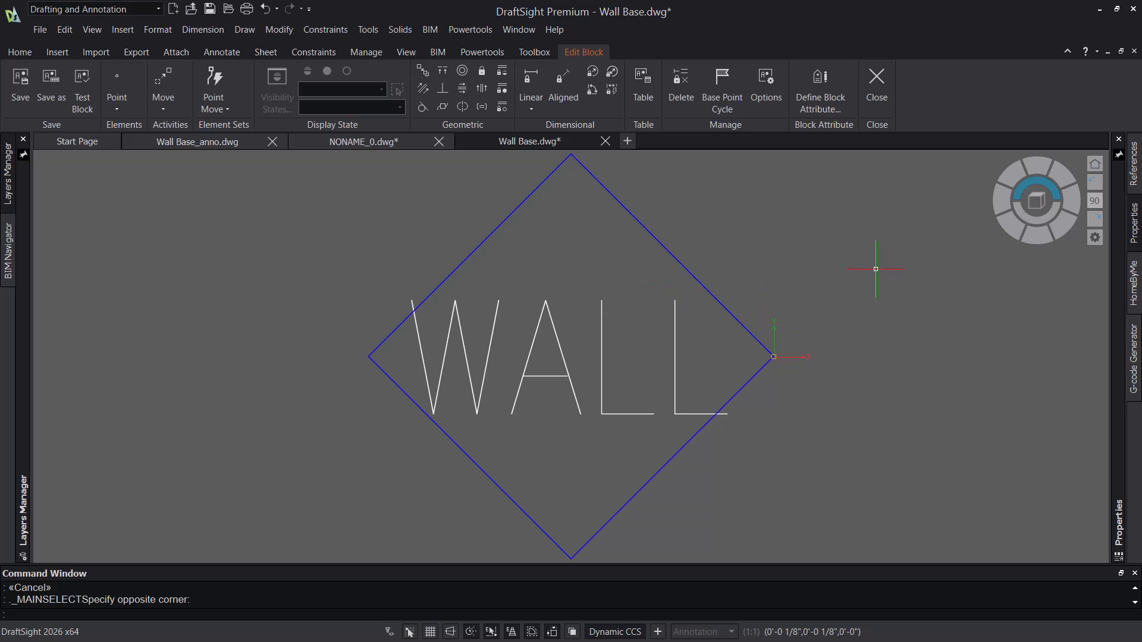
left_click(874, 89)
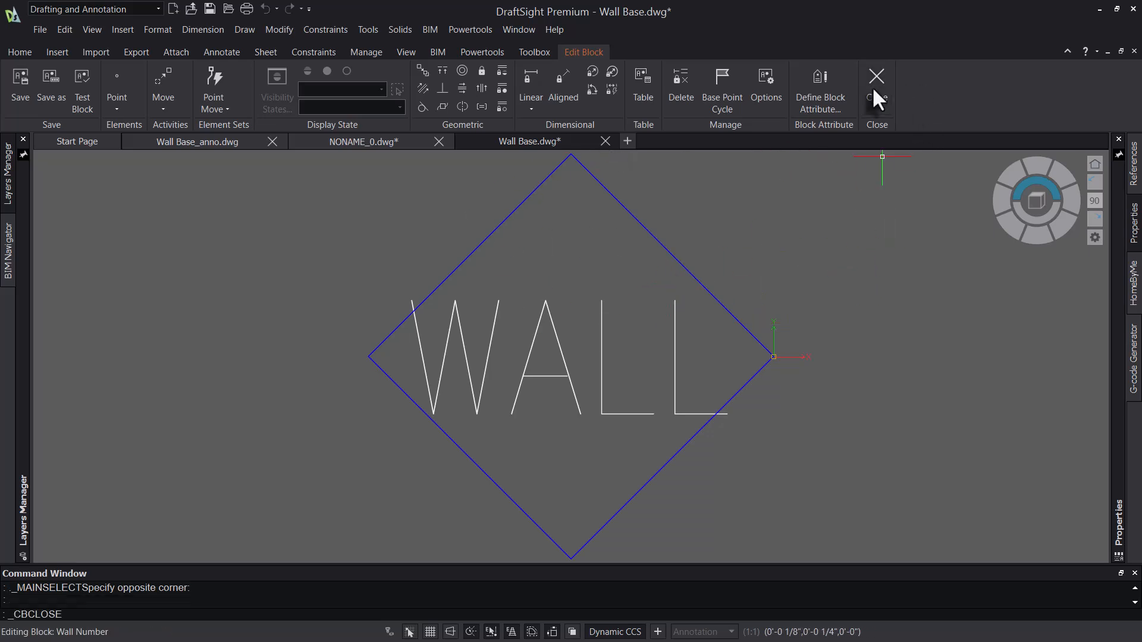
left_click(550, 327)
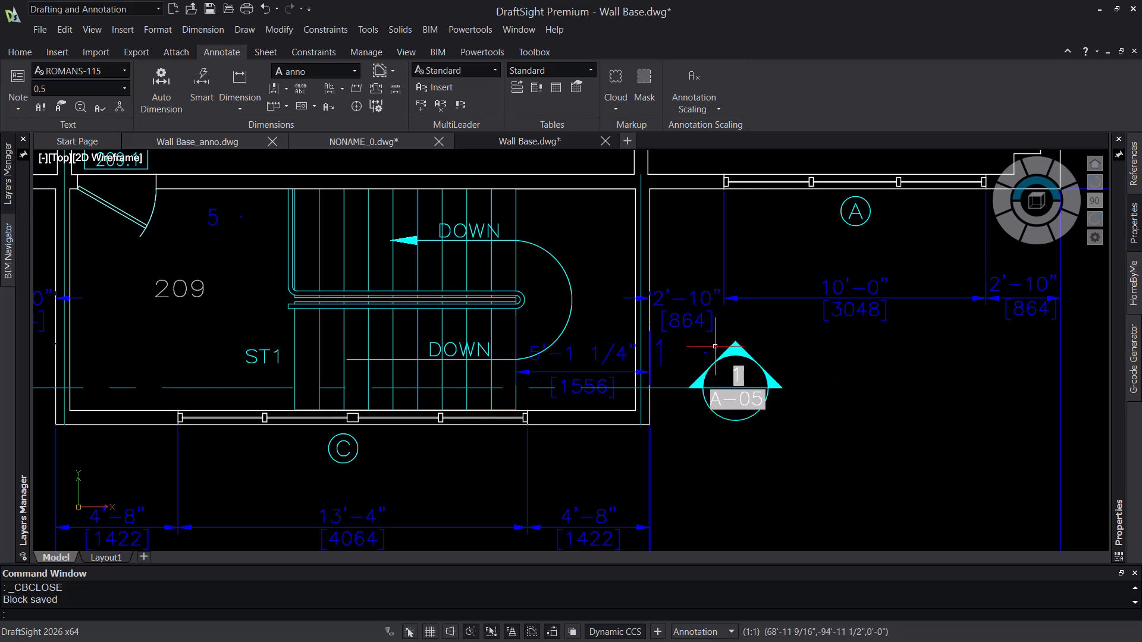
Step: Check the edited Wall Number block beside the A-05 marker and rebuild the whole drawing with regenall
left_click(714, 346)
left_click(695, 360)
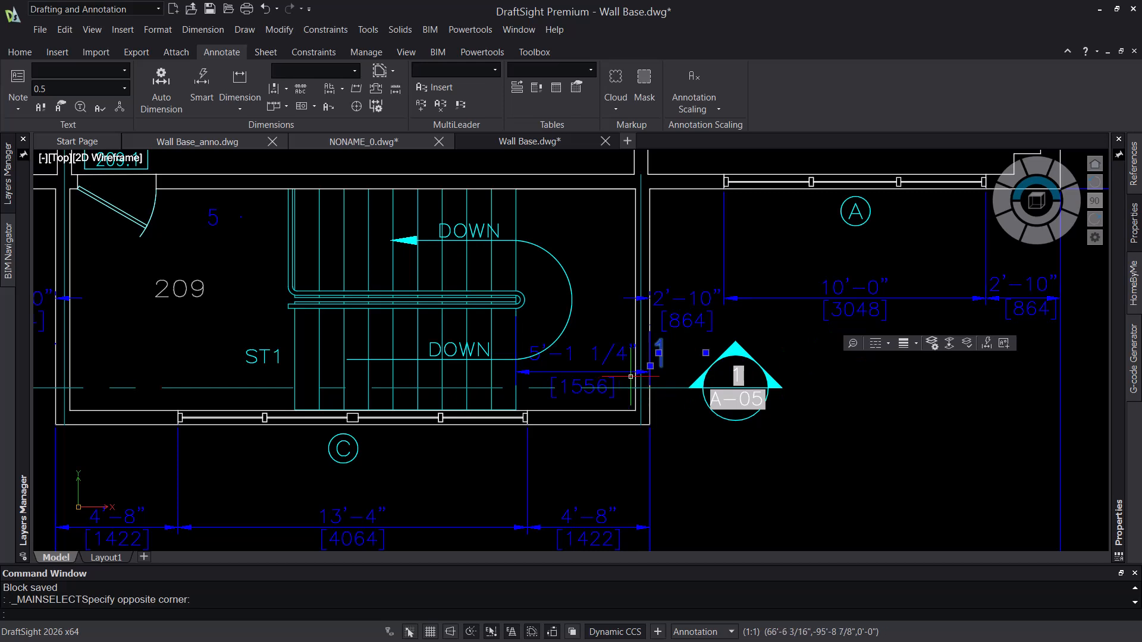
key("Escape")
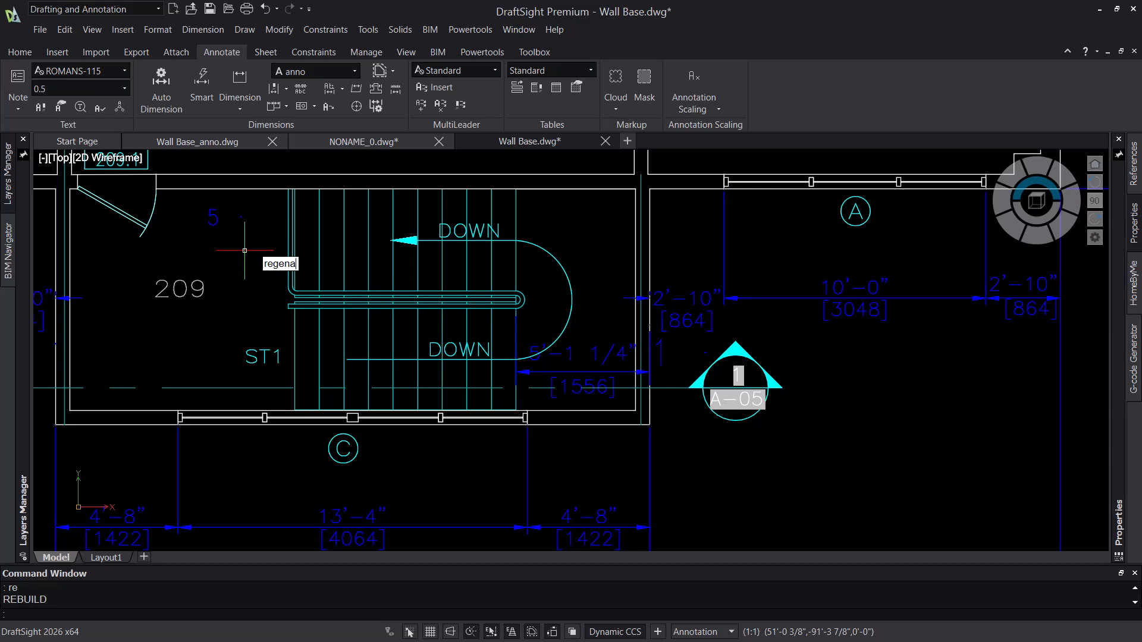
type("ll")
key("Return")
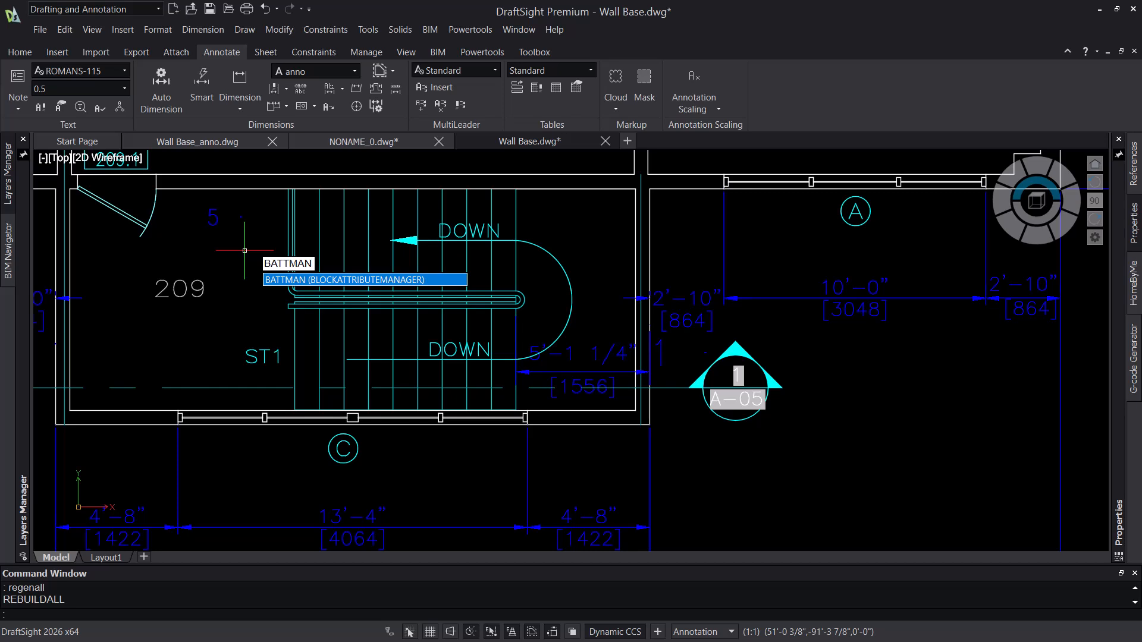
Step: Load the Wall Number block into the Block Attribute Manager by picking the number 5 above room 209, and check its WALL attribute
key("Return")
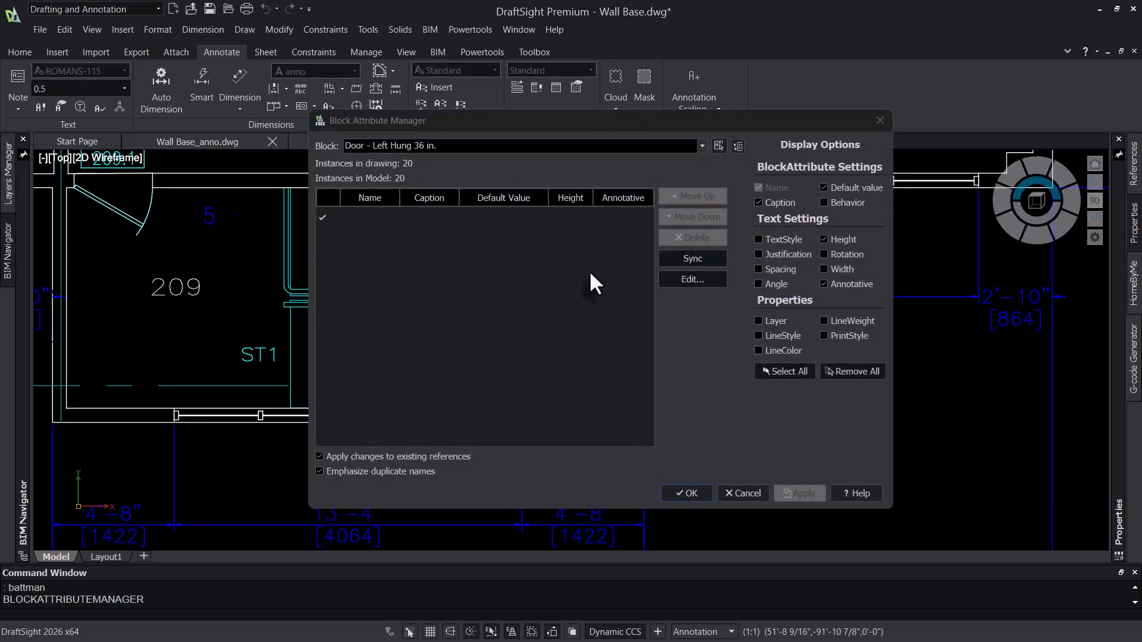
left_click(718, 146)
left_click(209, 217)
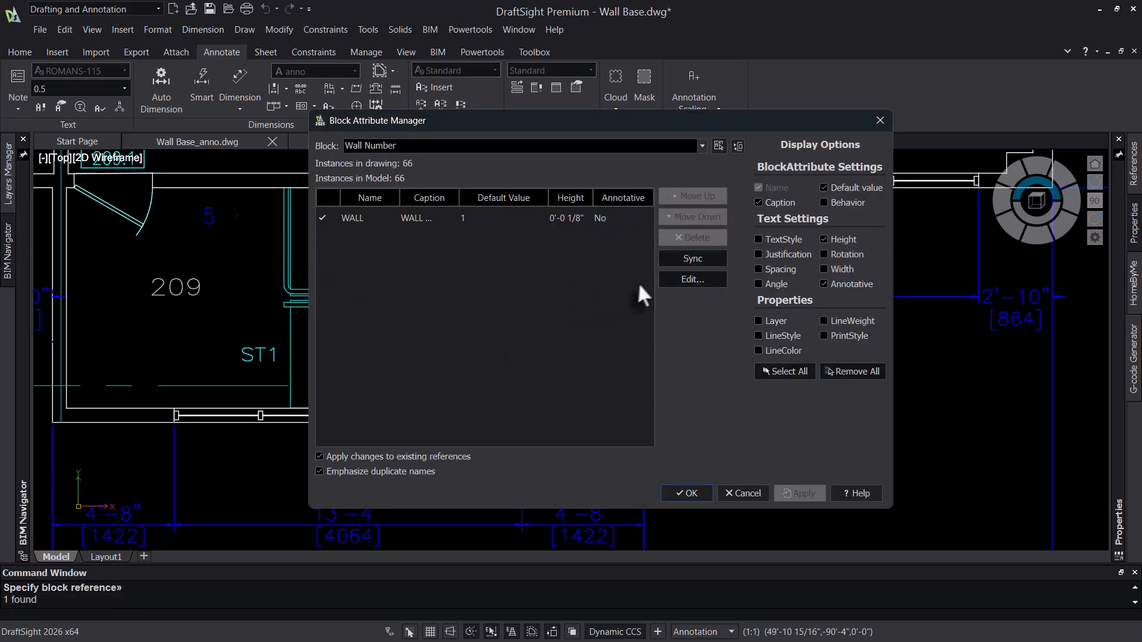
left_click(824, 284)
left_click(823, 239)
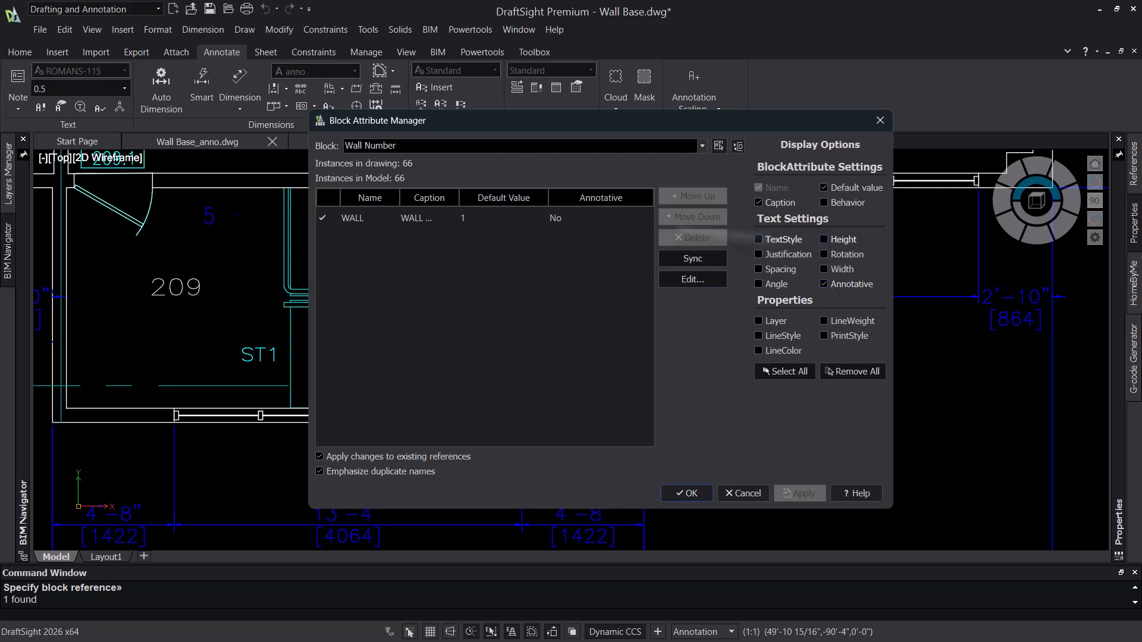
left_click(825, 239)
left_click(621, 220)
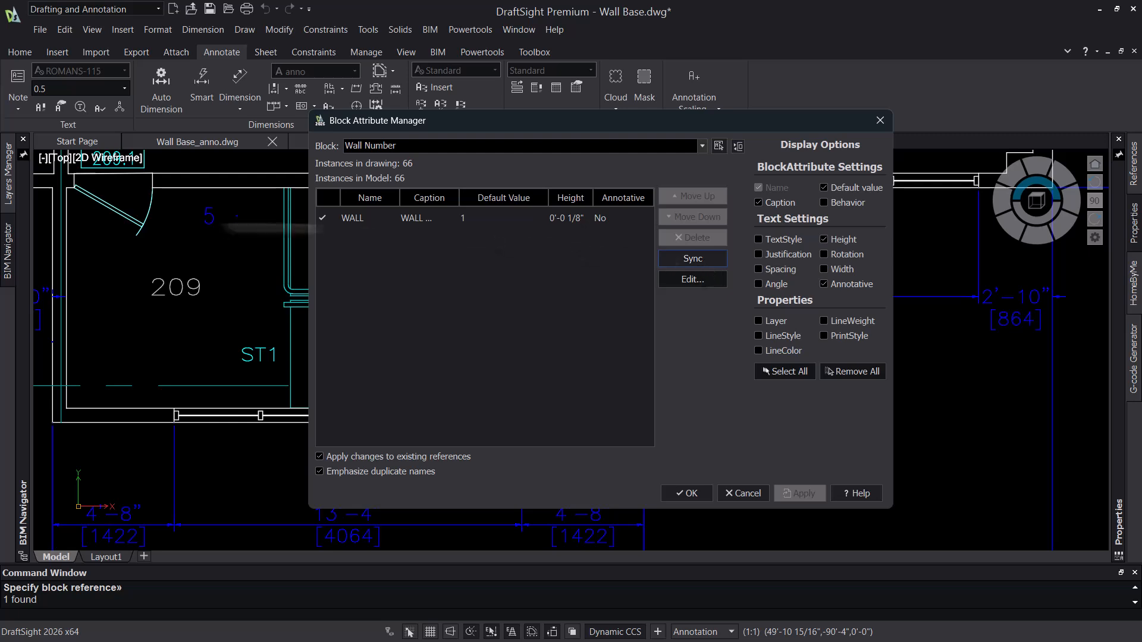
Step: Synchronize the Wall Number block's attributes with its existing references and apply the changes
left_click(702, 280)
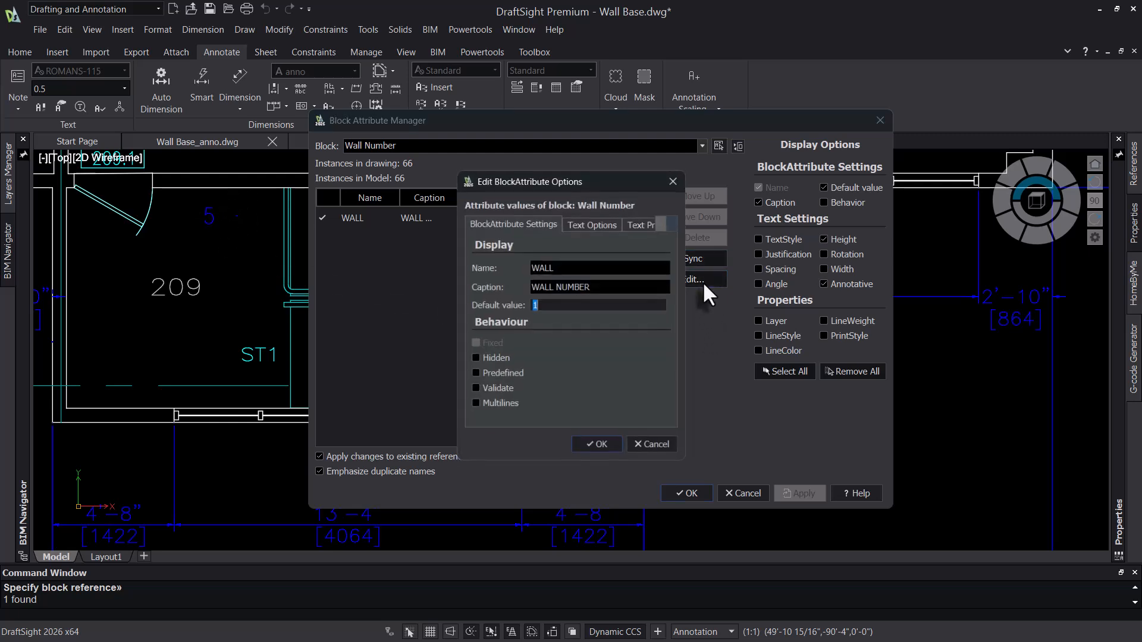
left_click(600, 447)
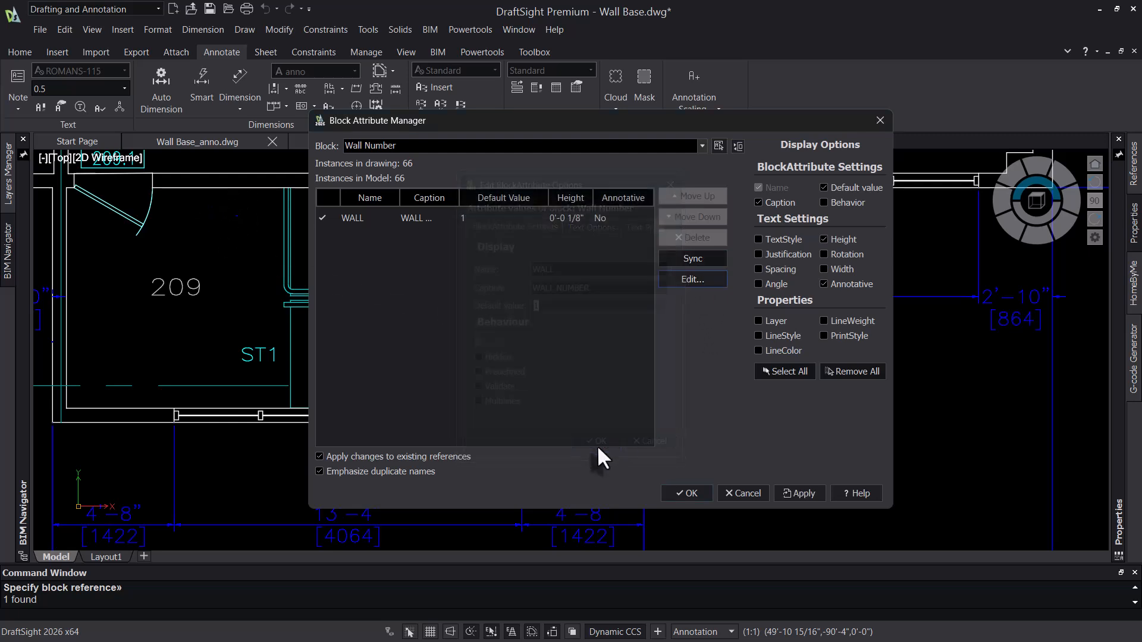
left_click(703, 255)
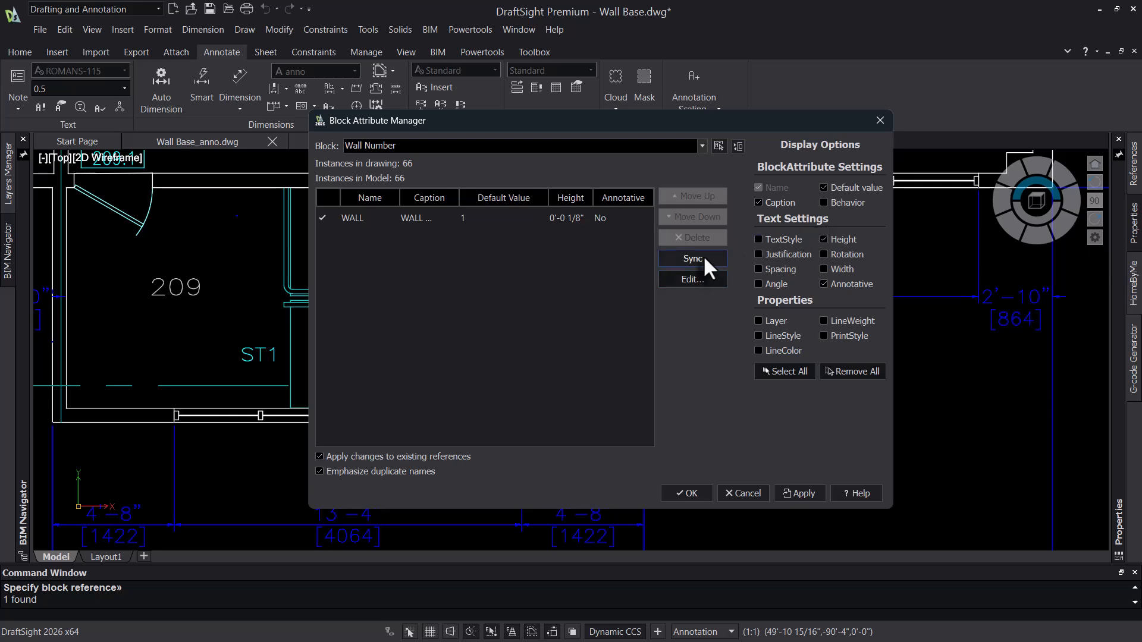
left_click(799, 495)
left_click(690, 493)
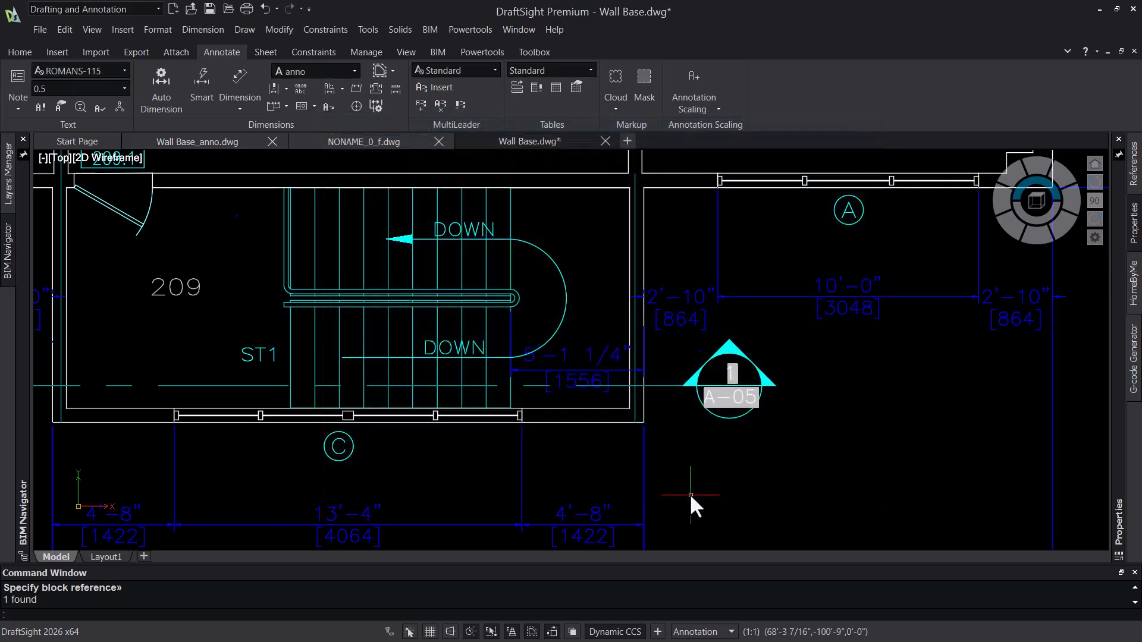
Step: Check the properties and annotation scale list of the Wall Number 5 block above room 209
scroll(217, 201, "up", 5)
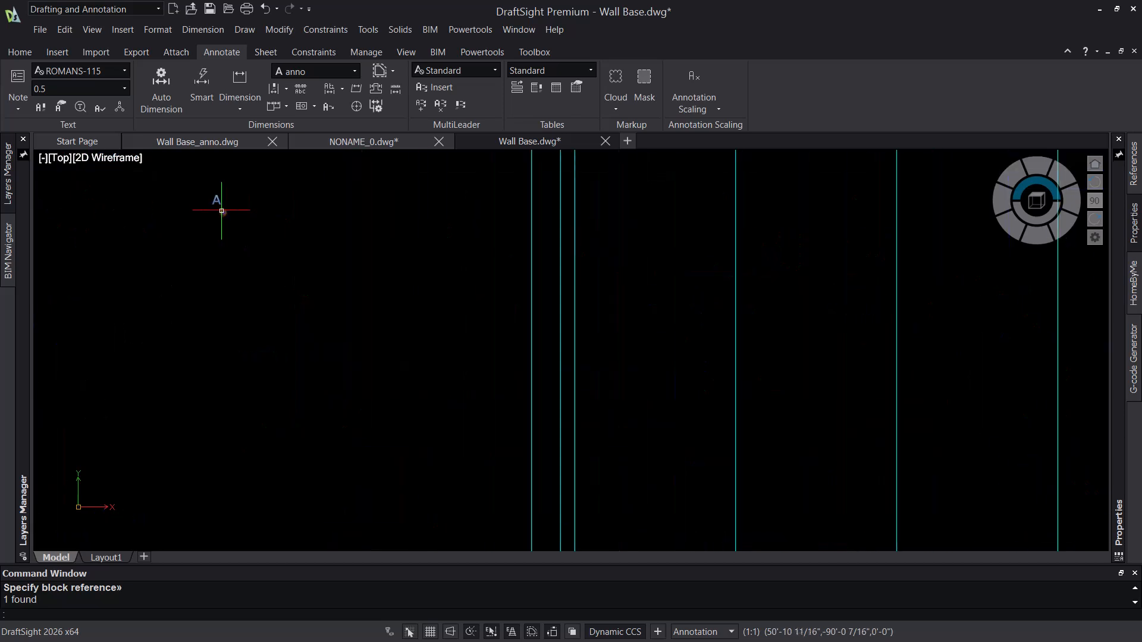
scroll(235, 223, "up", 3)
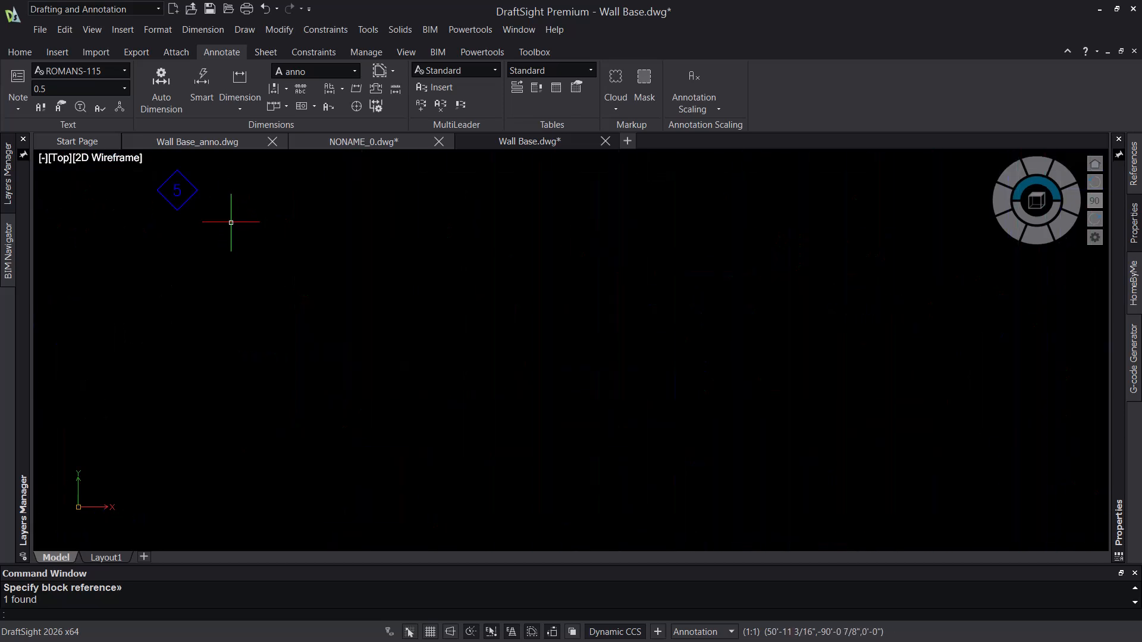
left_click(186, 196)
scroll(439, 297, "down", 3)
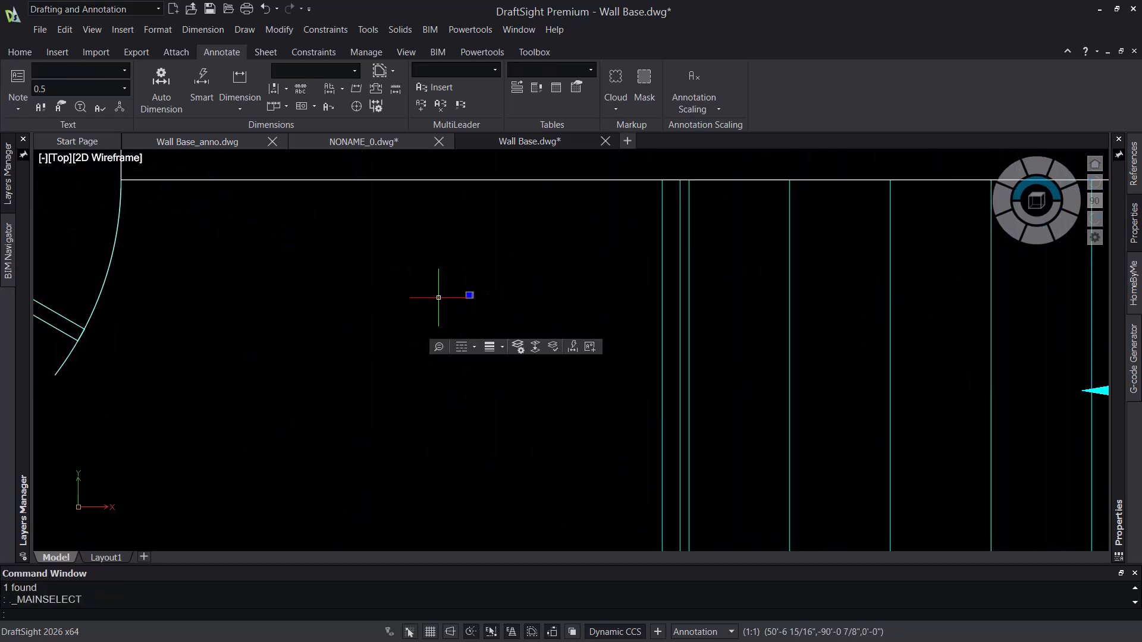
scroll(420, 300, "down", 2)
mouse_move(1116, 289)
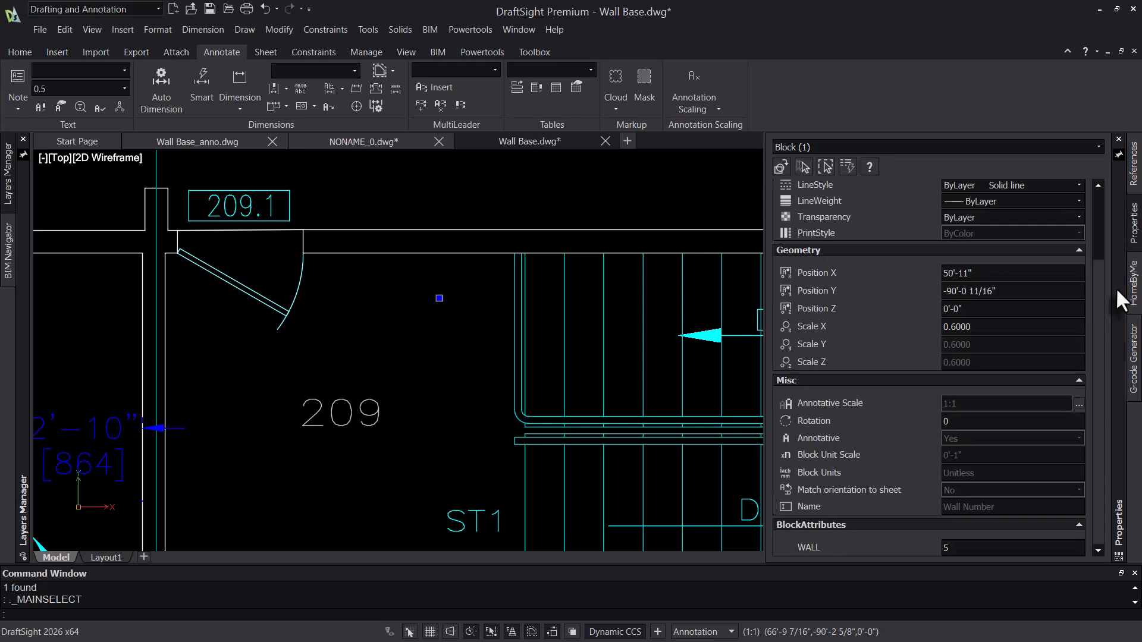
left_click(1079, 405)
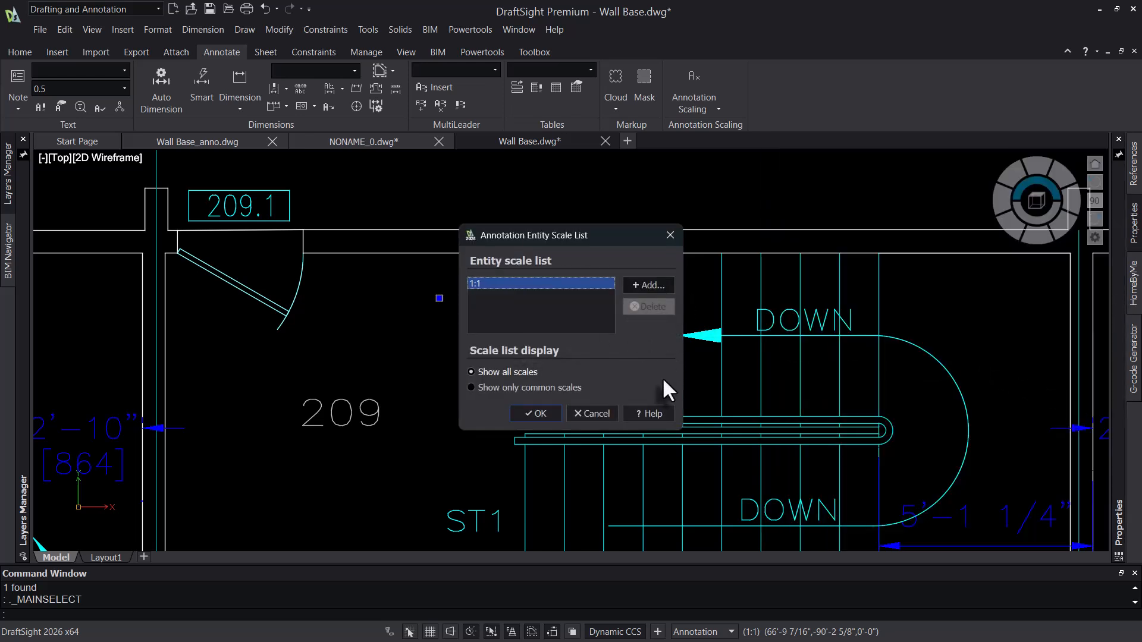
left_click(604, 410)
key("Escape")
Step: Select all blocks matching the Wall Number block above room 209 and add the 1/2" = 1'-0" annotation scale to them
scroll(345, 288, "down", 4)
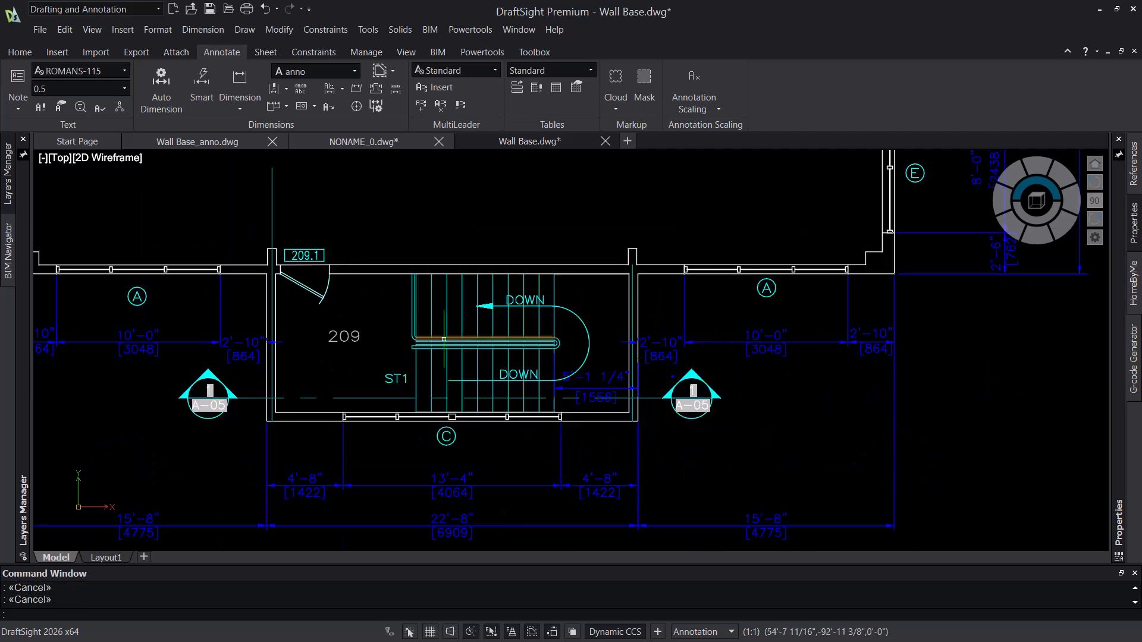
scroll(444, 339, "down", 2)
scroll(452, 344, "up", 2)
scroll(626, 372, "up", 2)
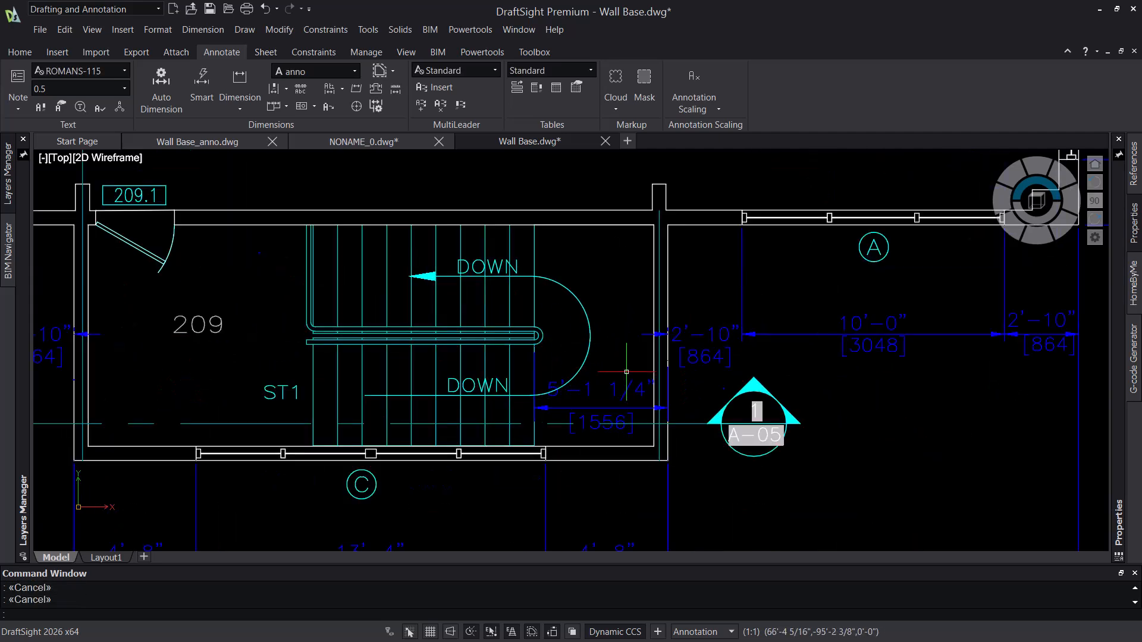
left_click(274, 243)
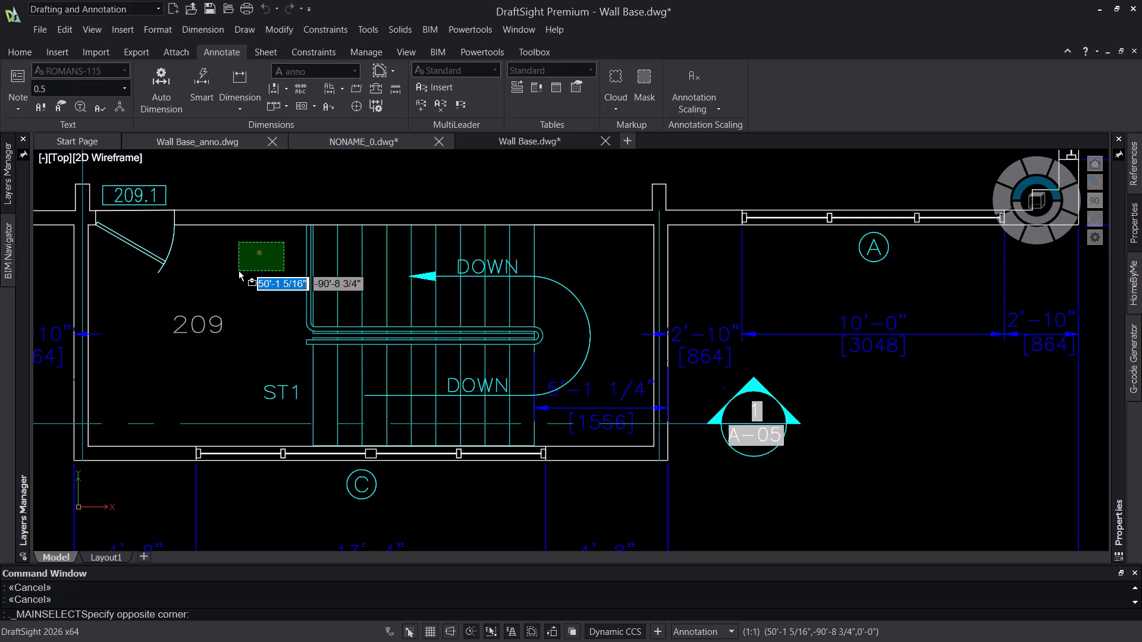
left_click(255, 302)
right_click(254, 302)
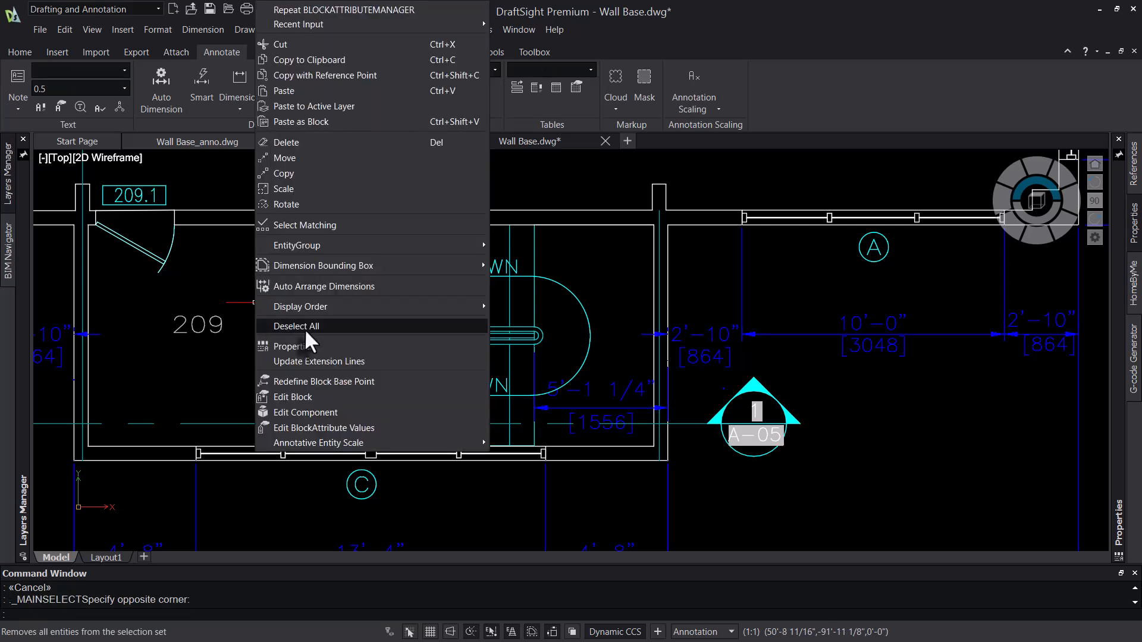
left_click(330, 226)
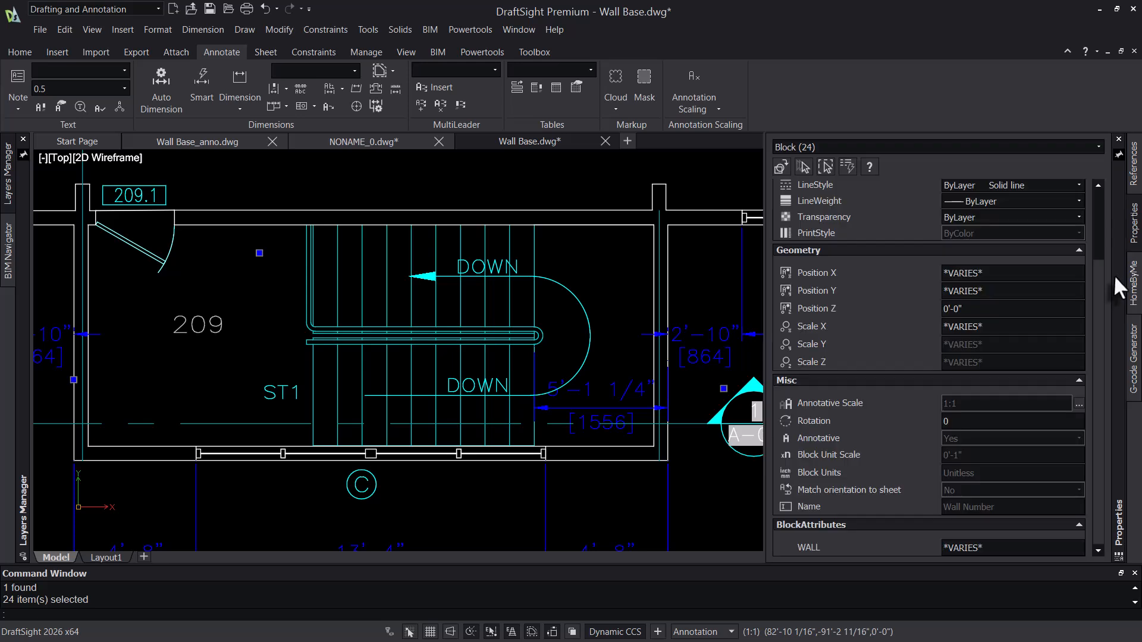
left_click(716, 107)
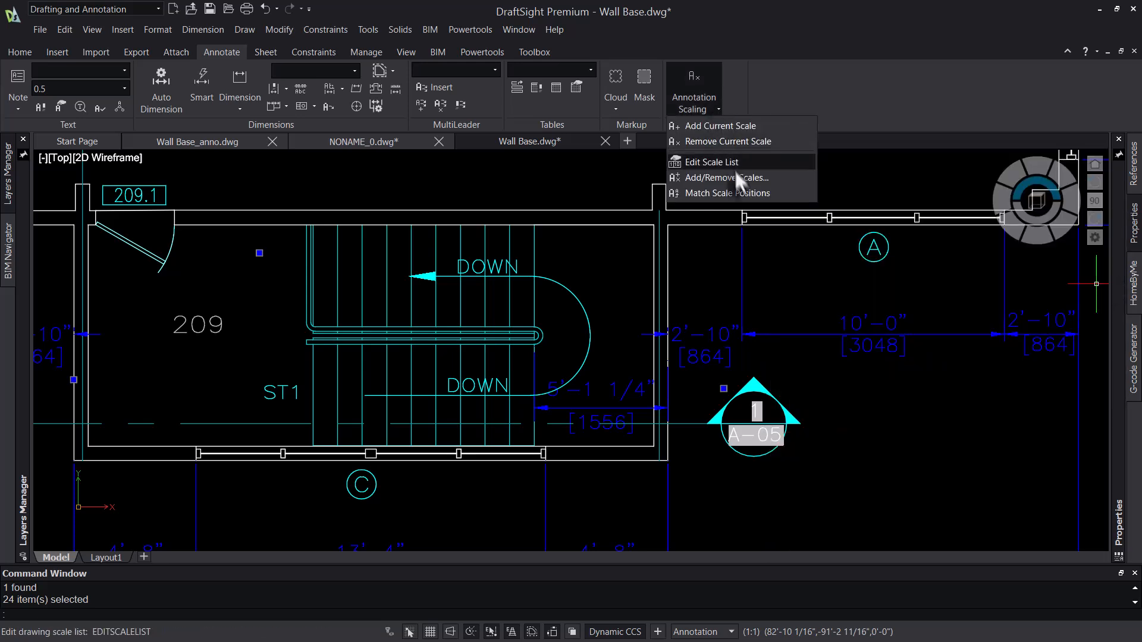
left_click(736, 176)
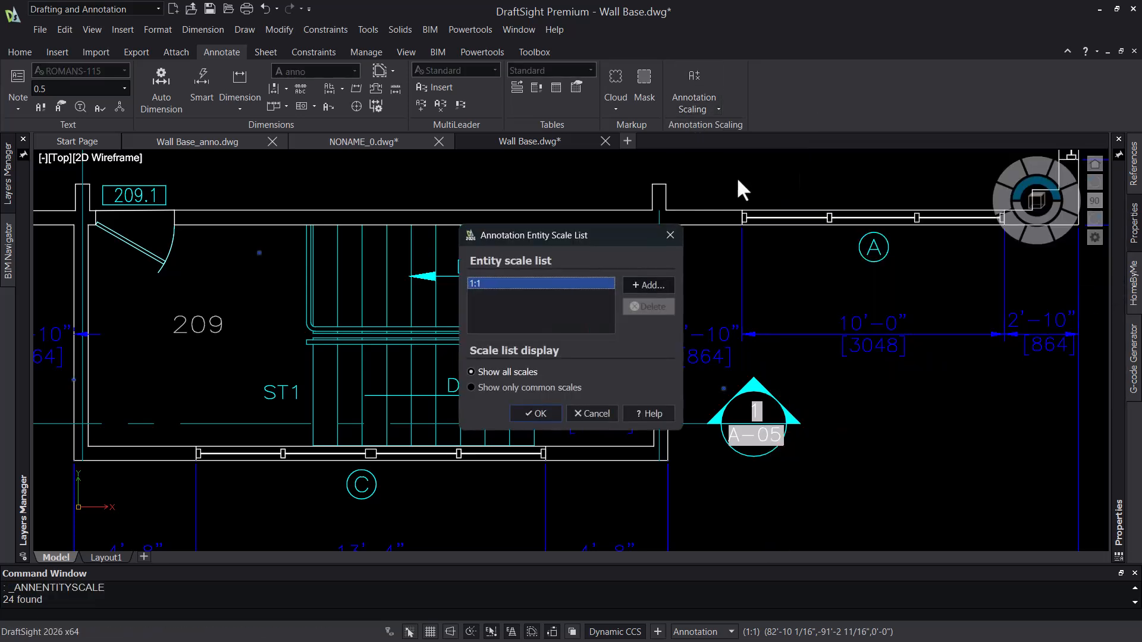
left_click(648, 285)
left_click_drag(659, 302, 657, 351)
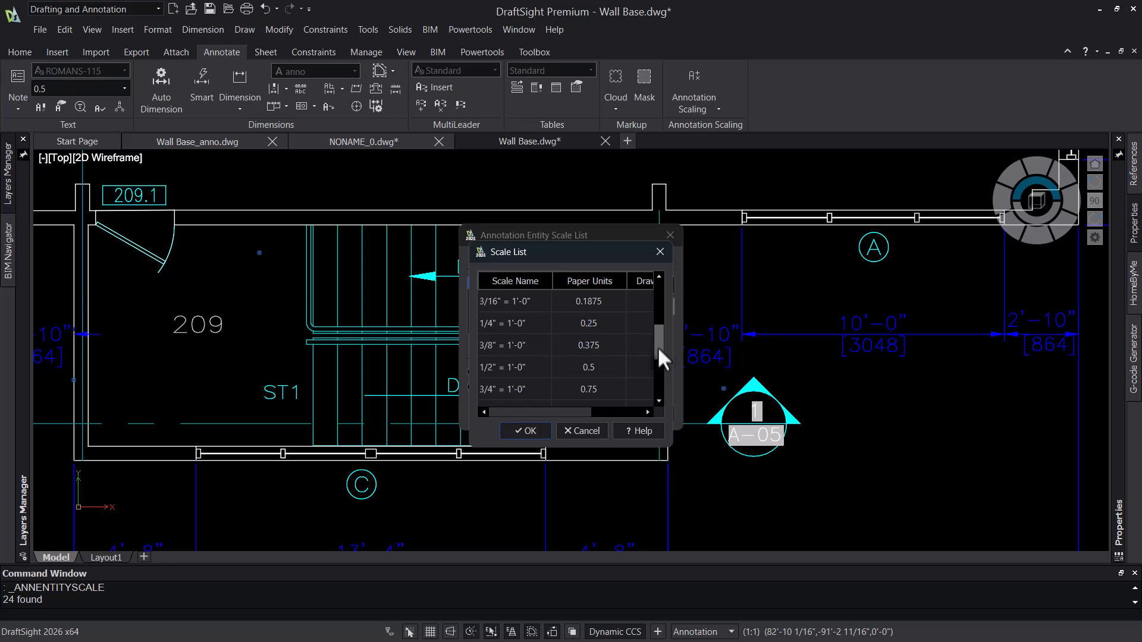
left_click(535, 344)
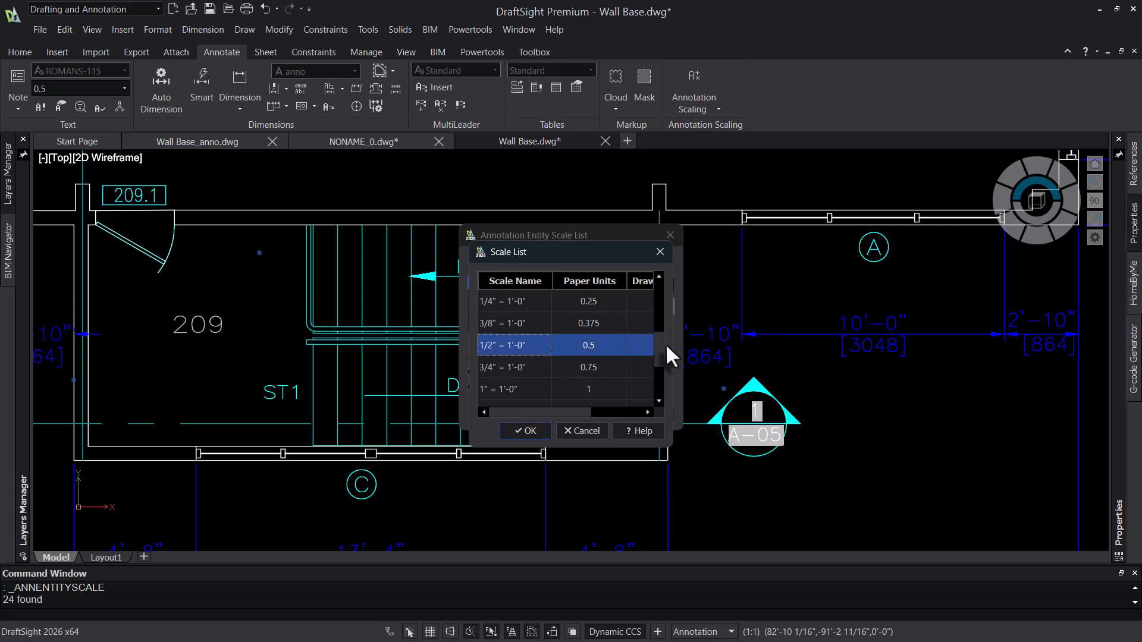
left_click_drag(658, 353, 659, 360)
left_click(507, 366)
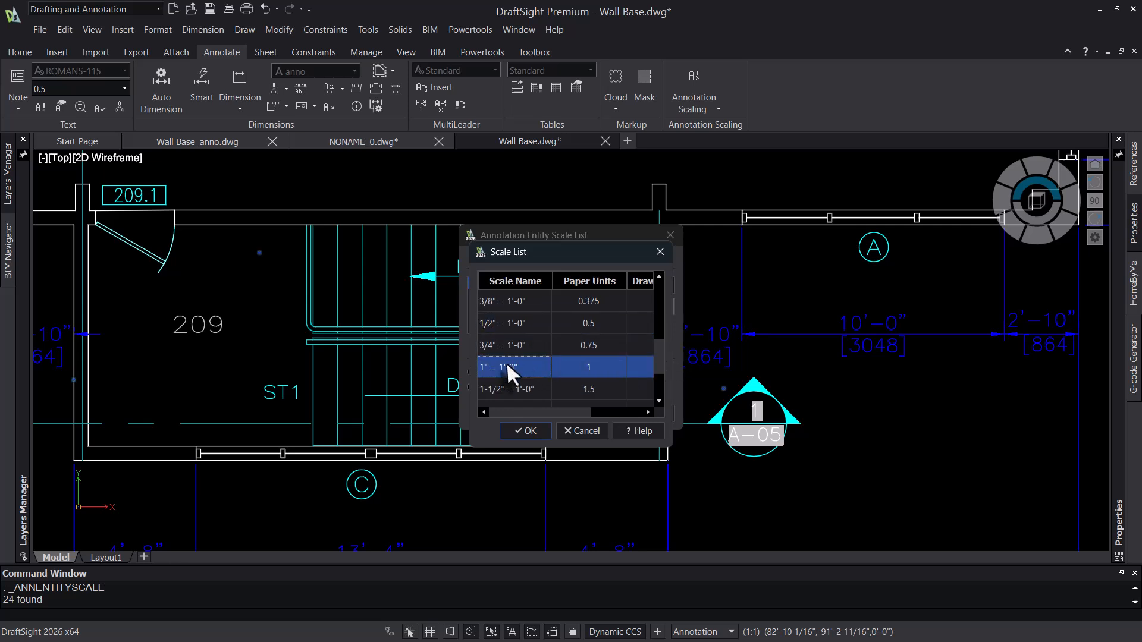
left_click(517, 327)
left_click(534, 429)
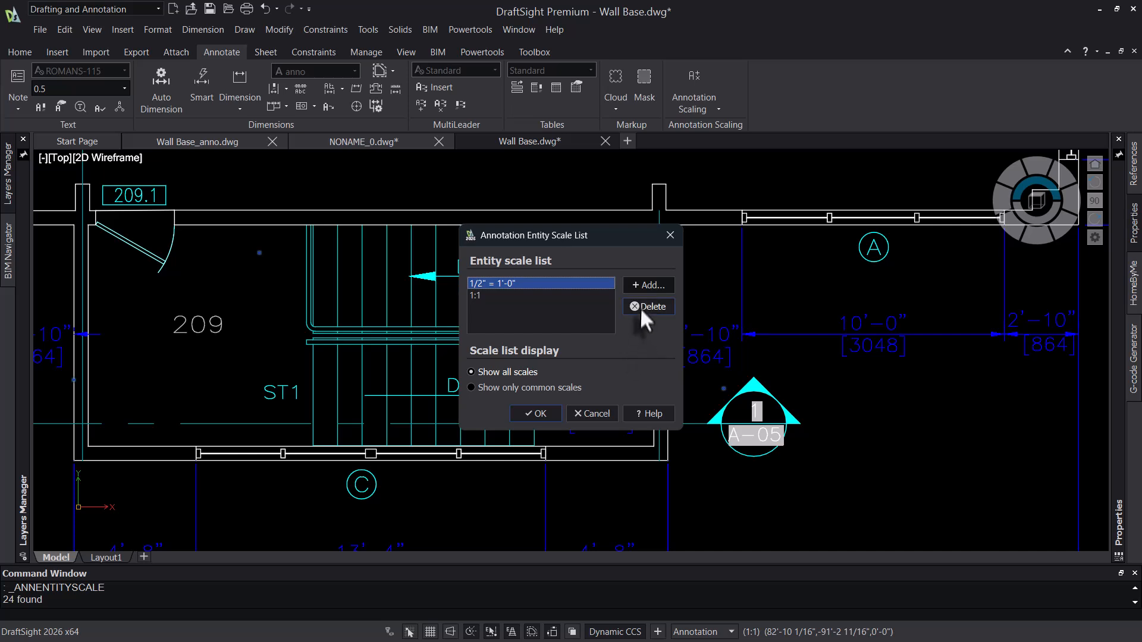
Step: Add the 1" = 1'-0" scale to the selected Wall Number blocks' entity scale list
left_click(648, 285)
left_click_drag(660, 283, 660, 357)
left_click(517, 345)
left_click(537, 426)
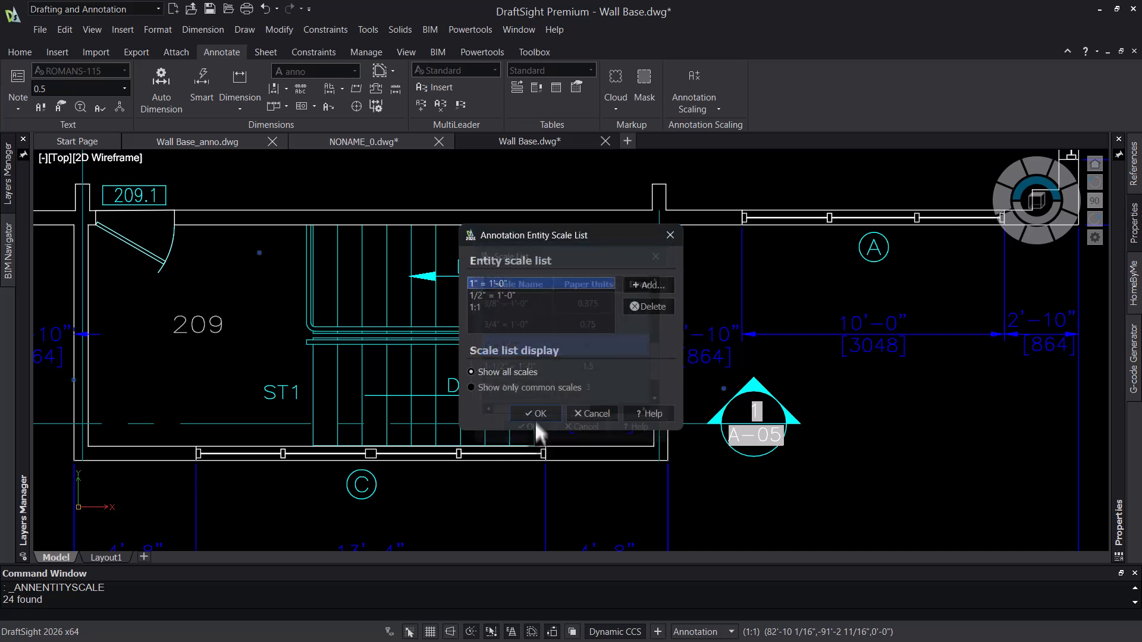
Step: Remove the 1:1 scale from the selected Wall Number blocks, check the Layout1 viewports, and return to model space
left_click(494, 306)
left_click(634, 307)
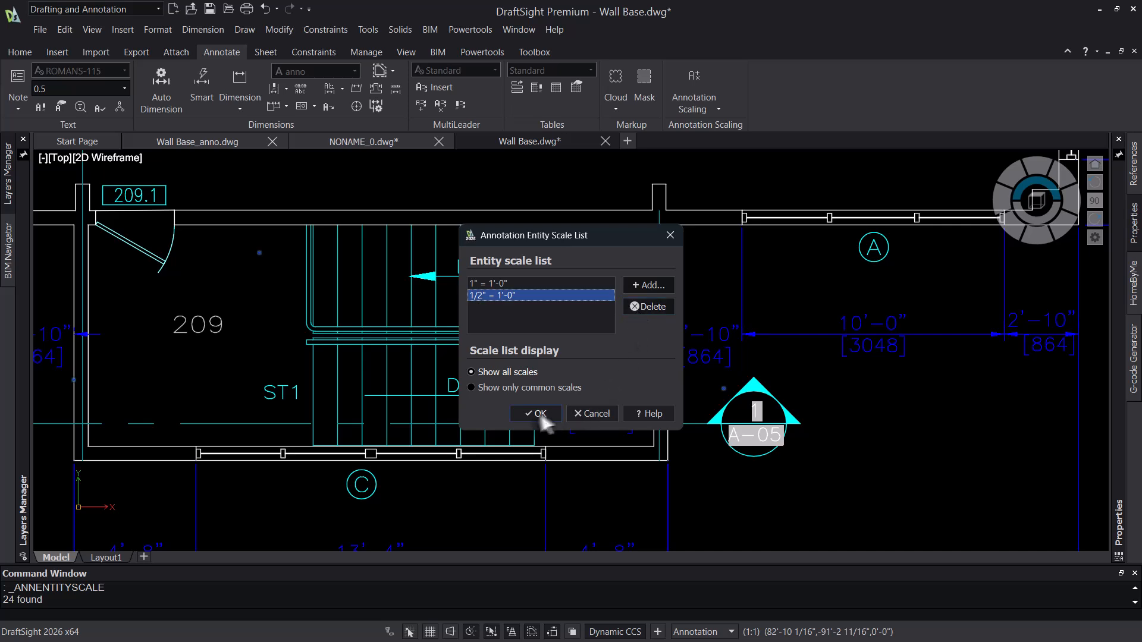
left_click(533, 412)
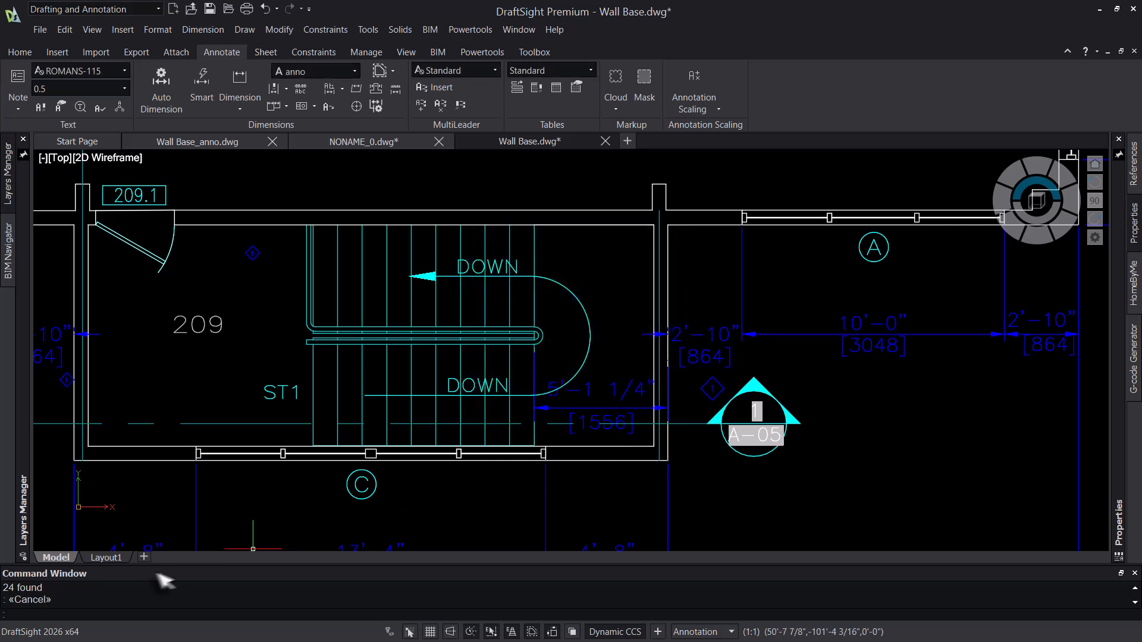
left_click(105, 556)
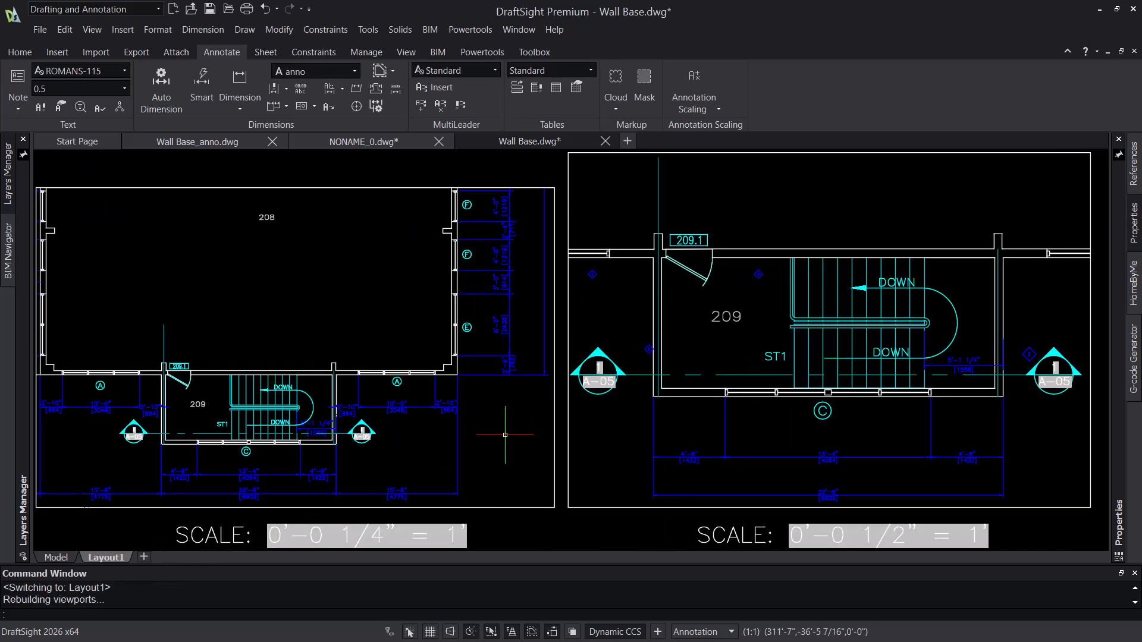
left_click(48, 557)
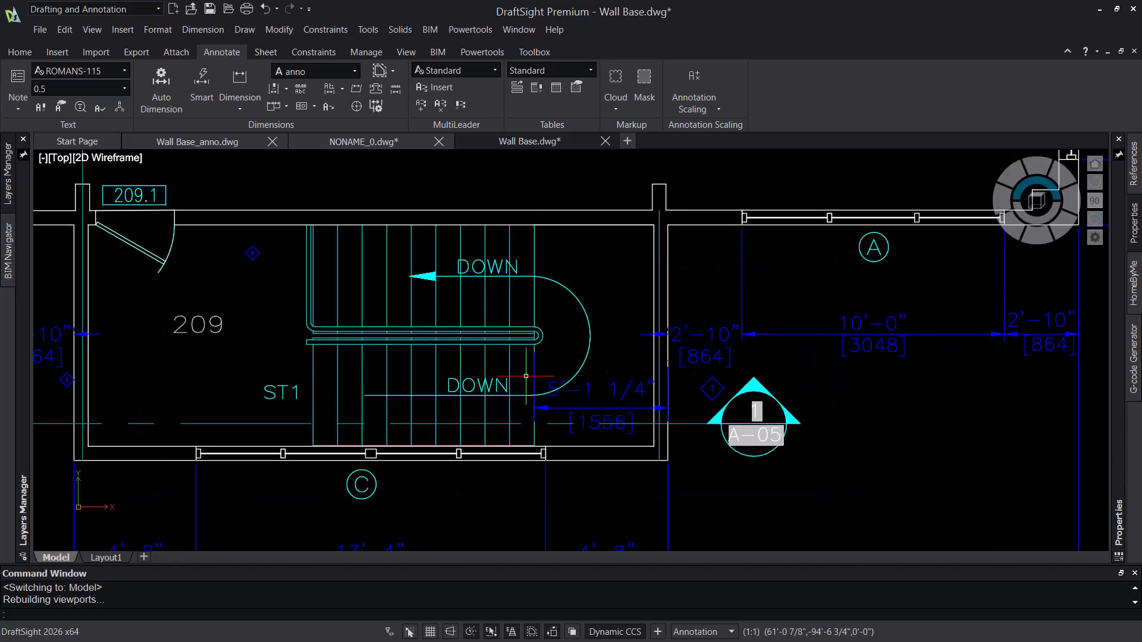
Step: Set Scale X to 1 for all matching Wall Number blocks except the one beside the A-05 marker
left_click(254, 254)
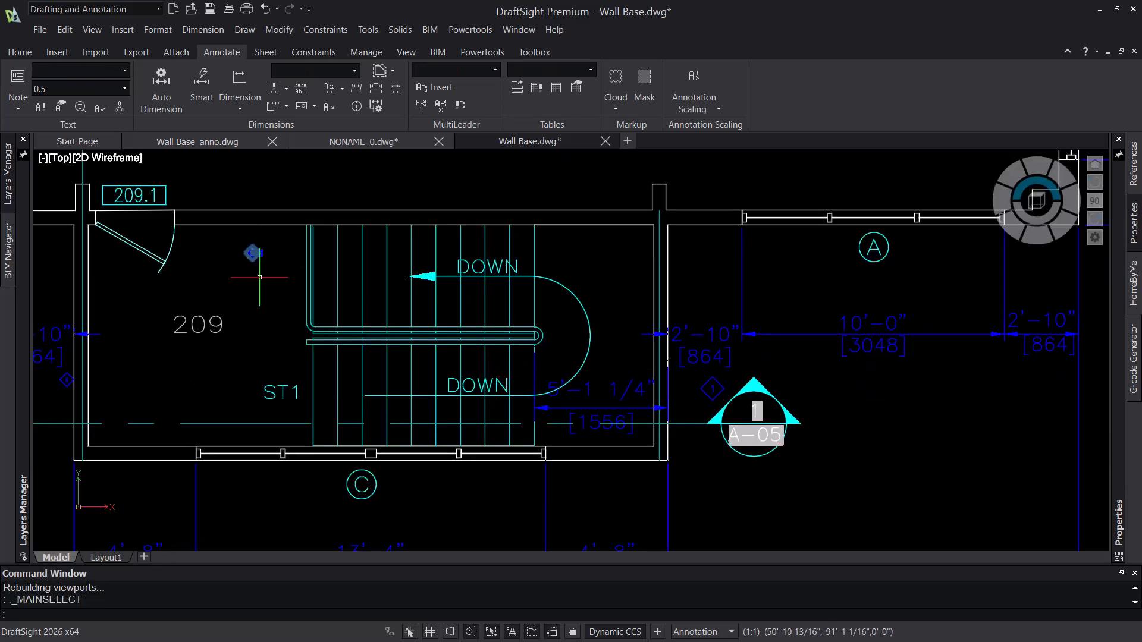
right_click(261, 281)
left_click(354, 227)
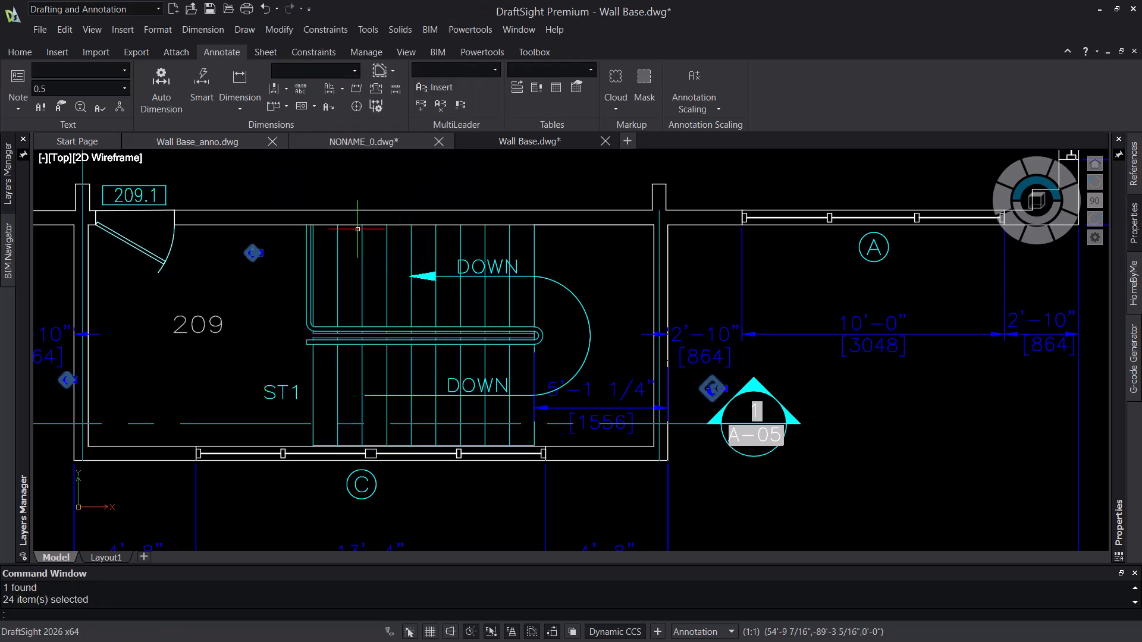
left_click(723, 375)
left_click(683, 390)
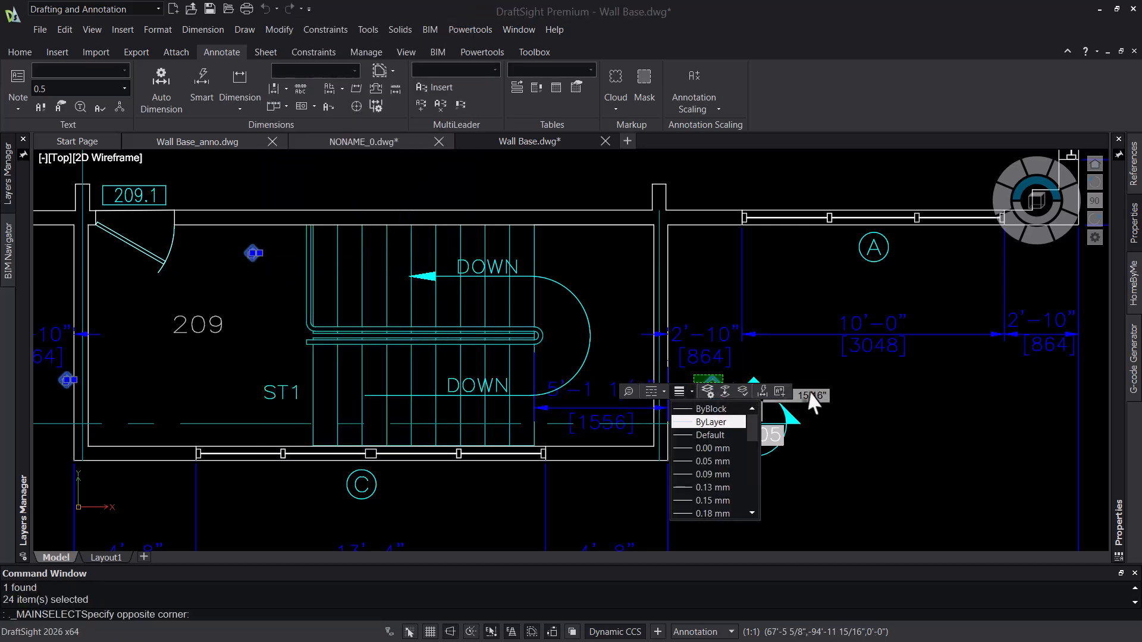
left_click(701, 375)
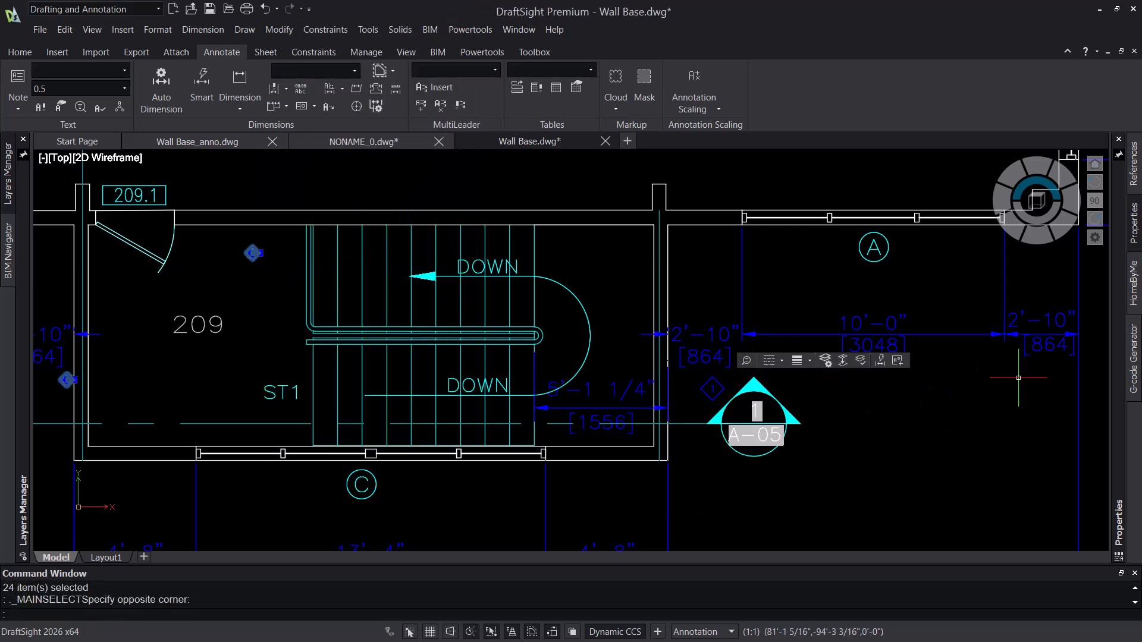
mouse_move(1119, 308)
left_click(981, 331)
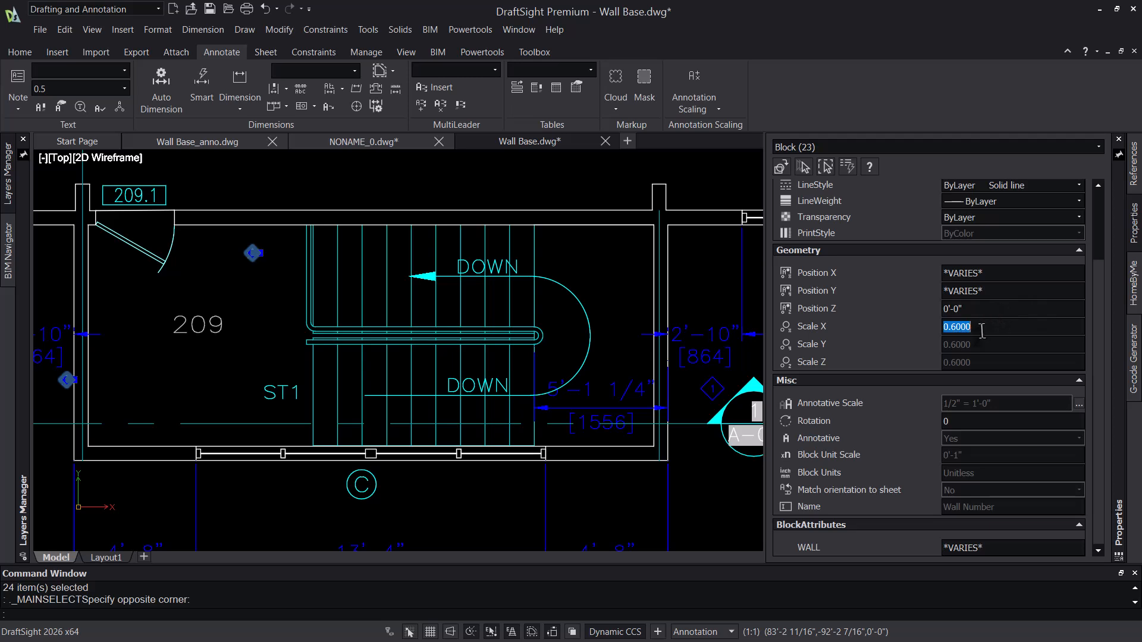
type("1")
key("Return")
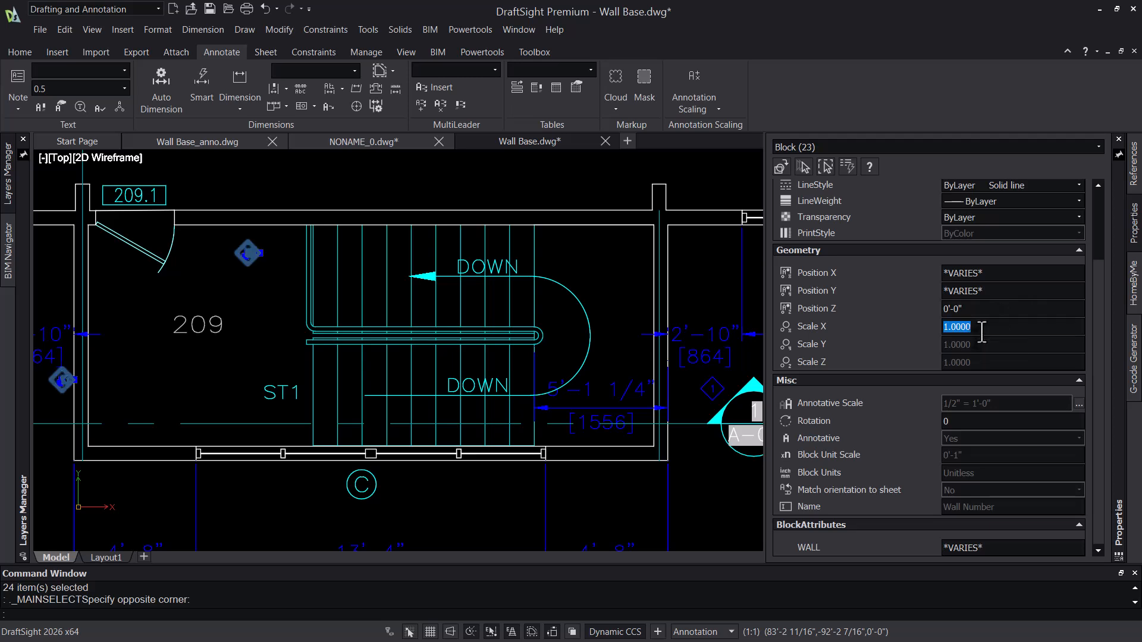
Step: Clear the selection, pick the A-05 section marker beside room 209, and select all blocks matching it
key("Escape")
key("Escape")
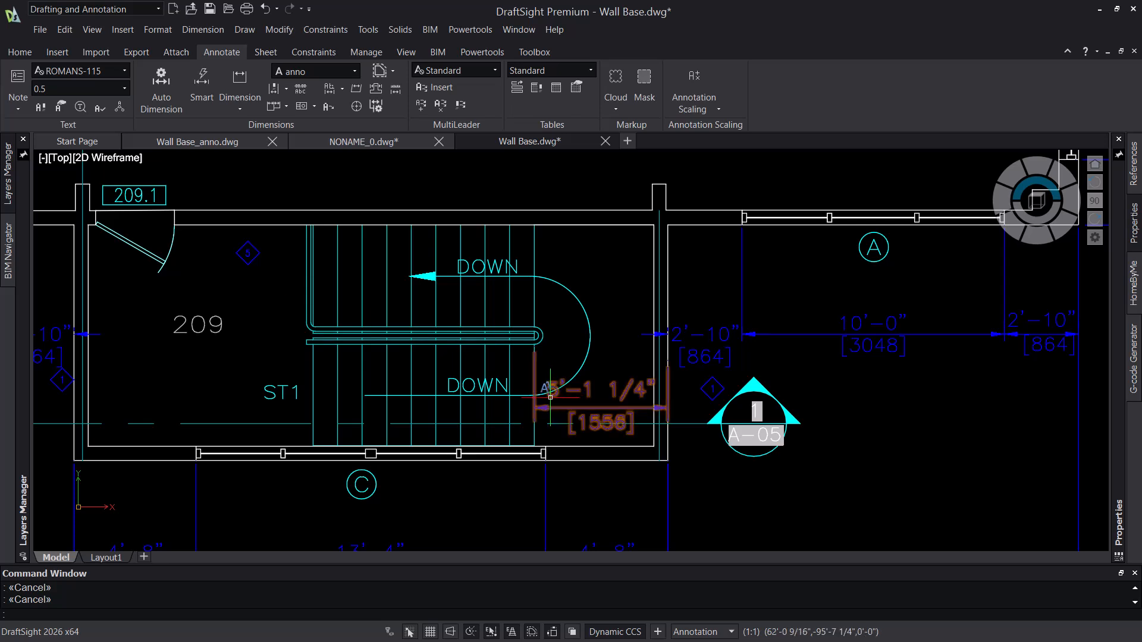
scroll(862, 401, "down", 2)
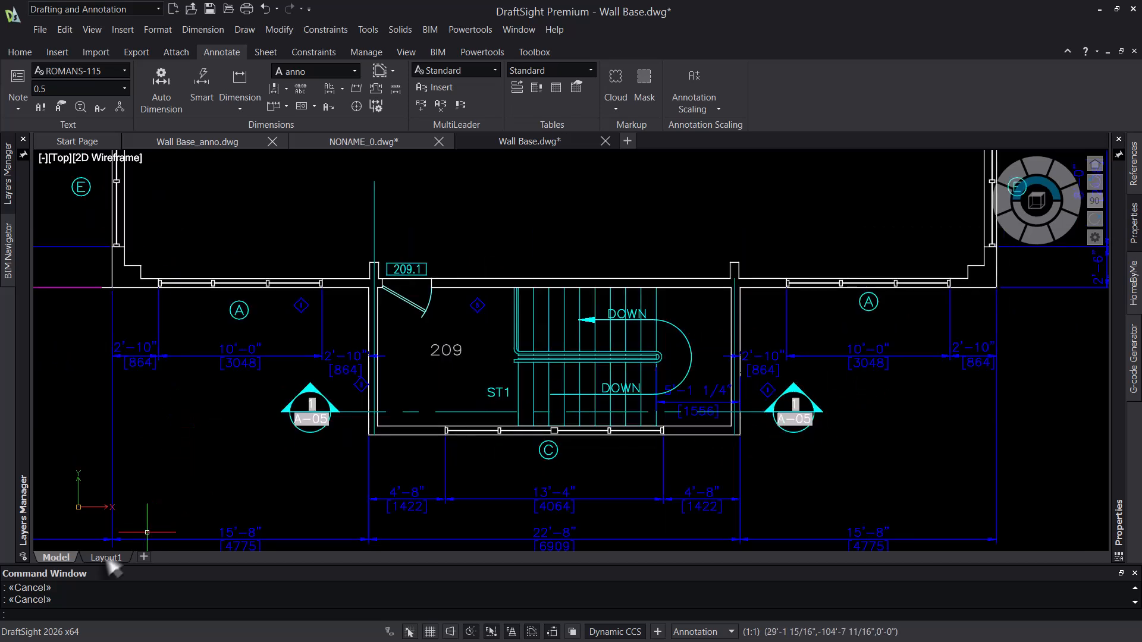
left_click(306, 433)
left_click(264, 467)
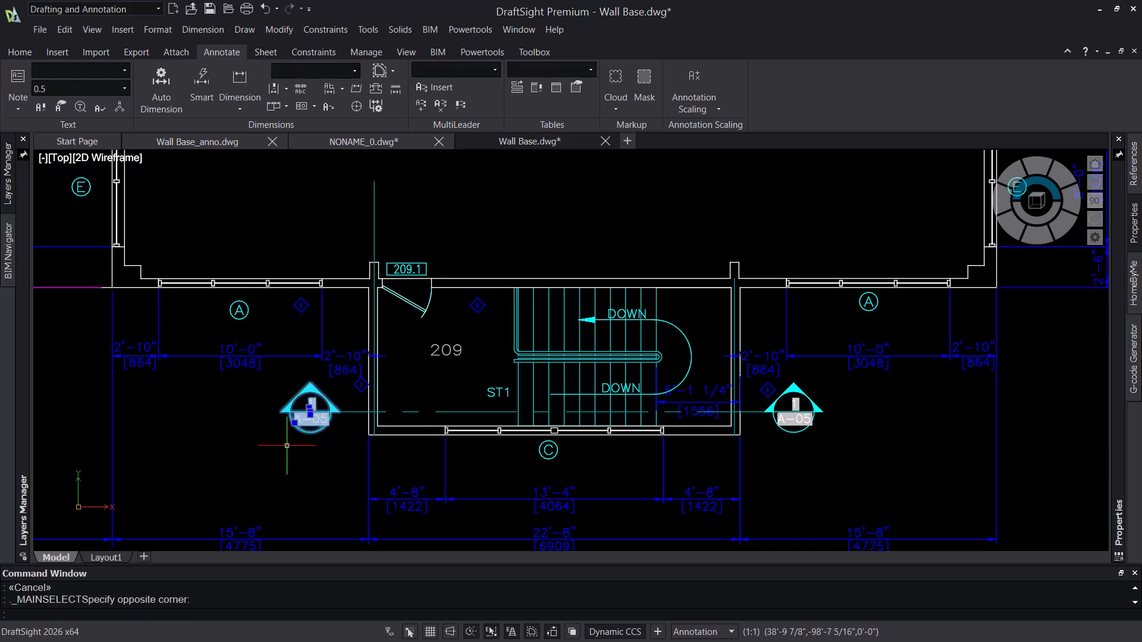
mouse_move(1117, 317)
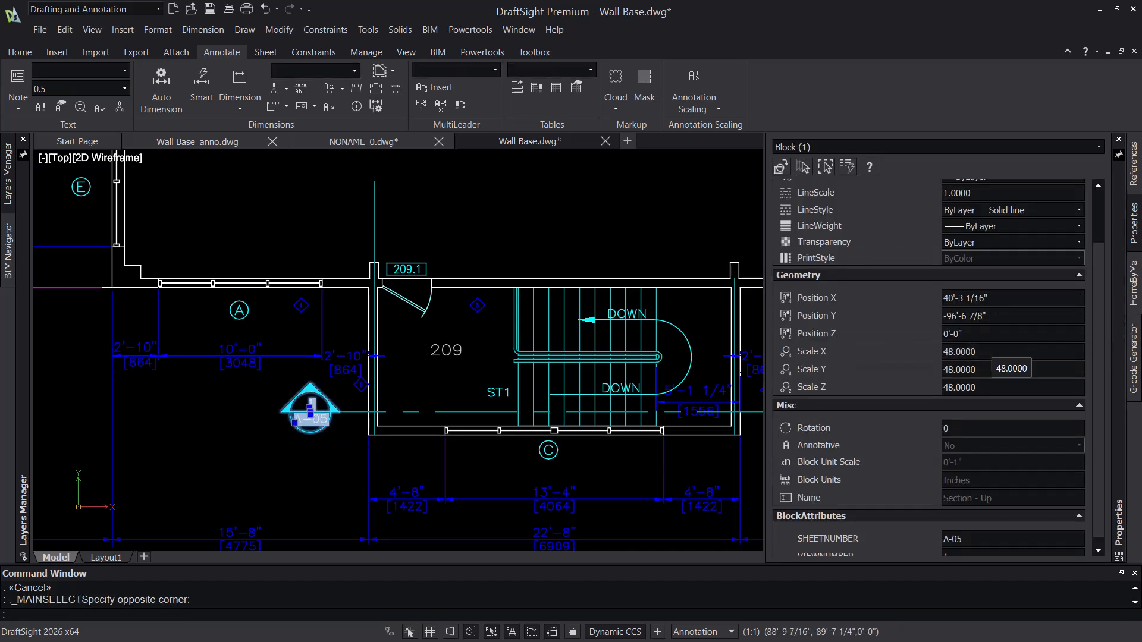
right_click(289, 444)
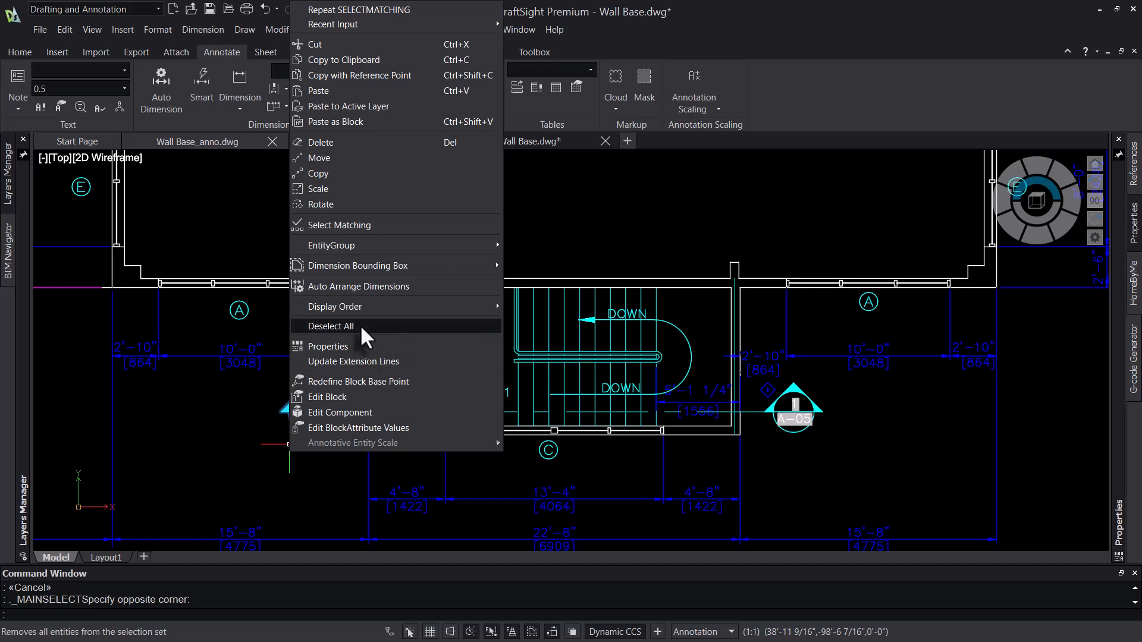
left_click(369, 226)
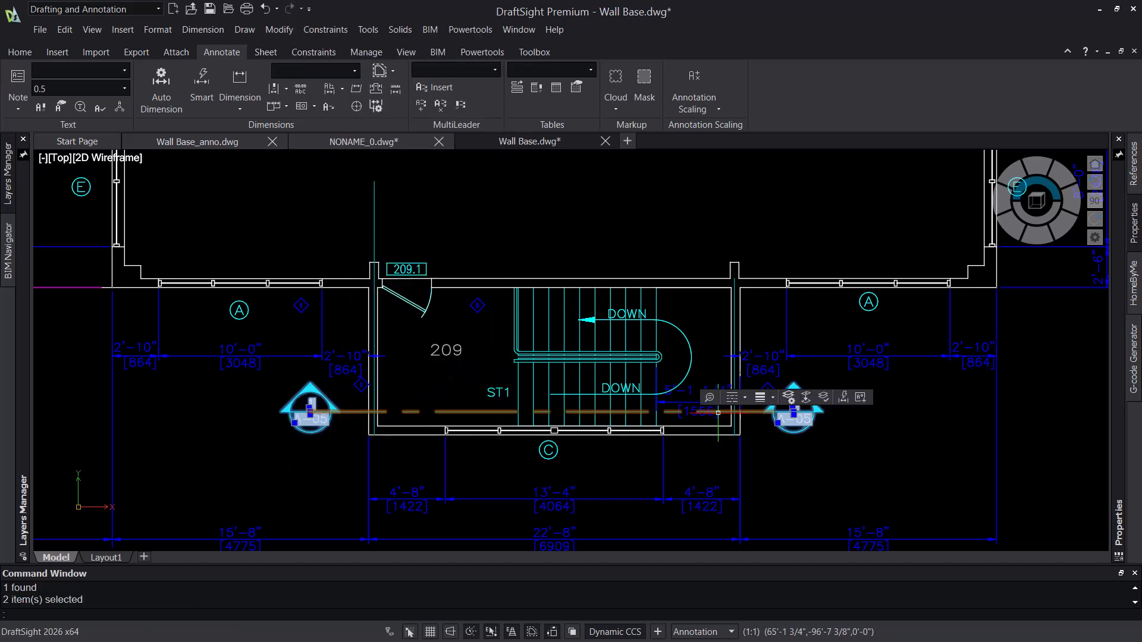
mouse_move(1118, 325)
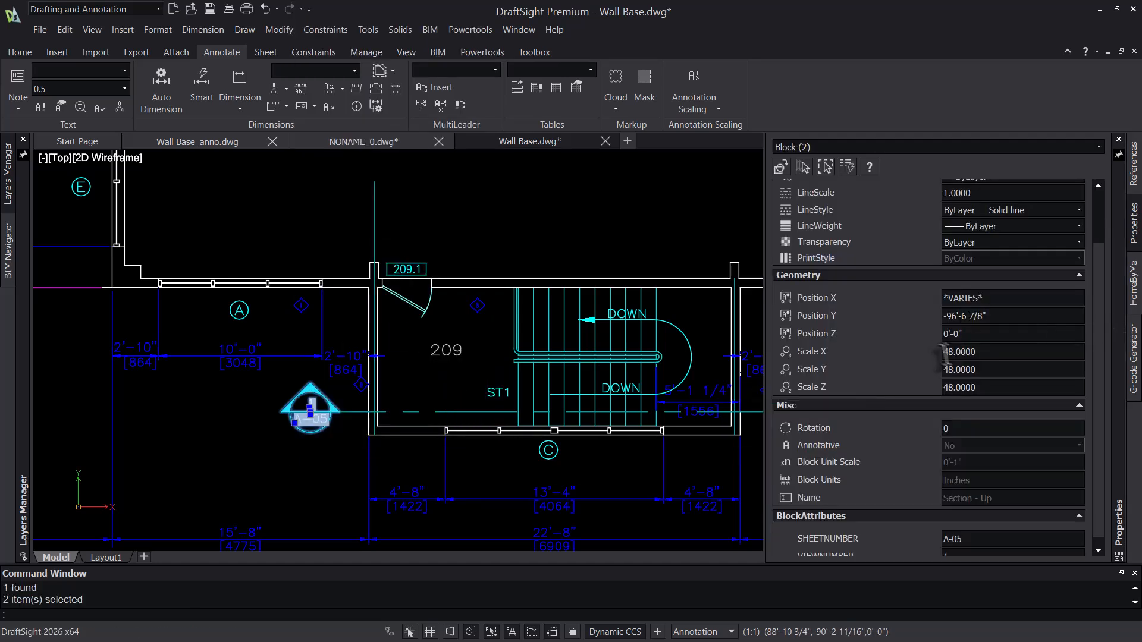
Step: Set Scale X, Y and Z to 1 for the selected section marker blocks
left_click(1021, 356)
type("1")
key("Tab")
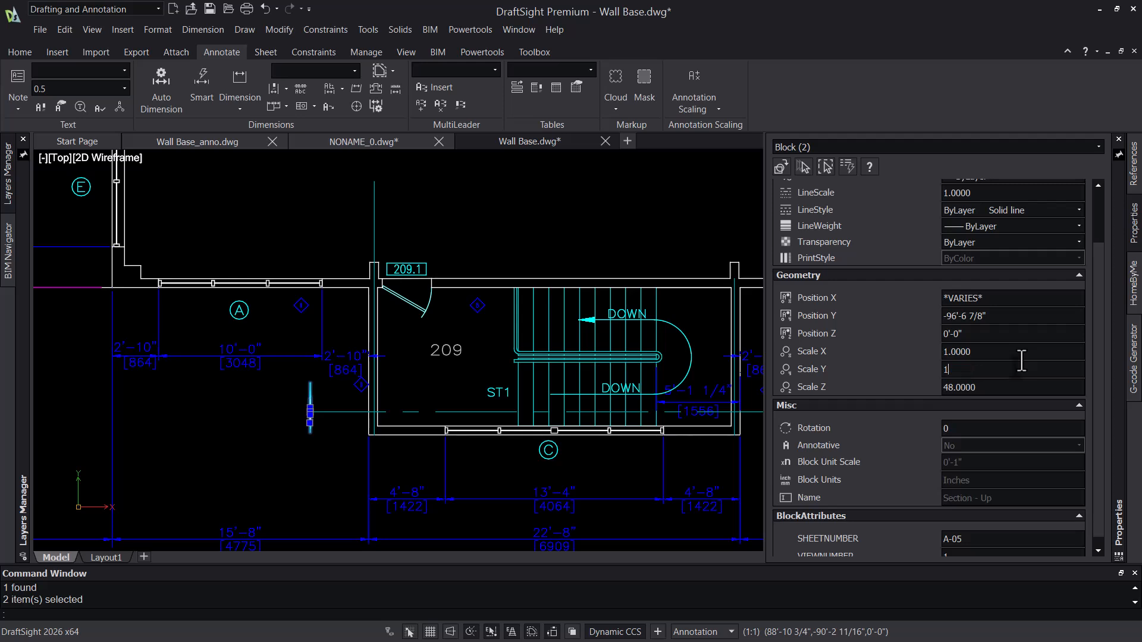
key("Tab")
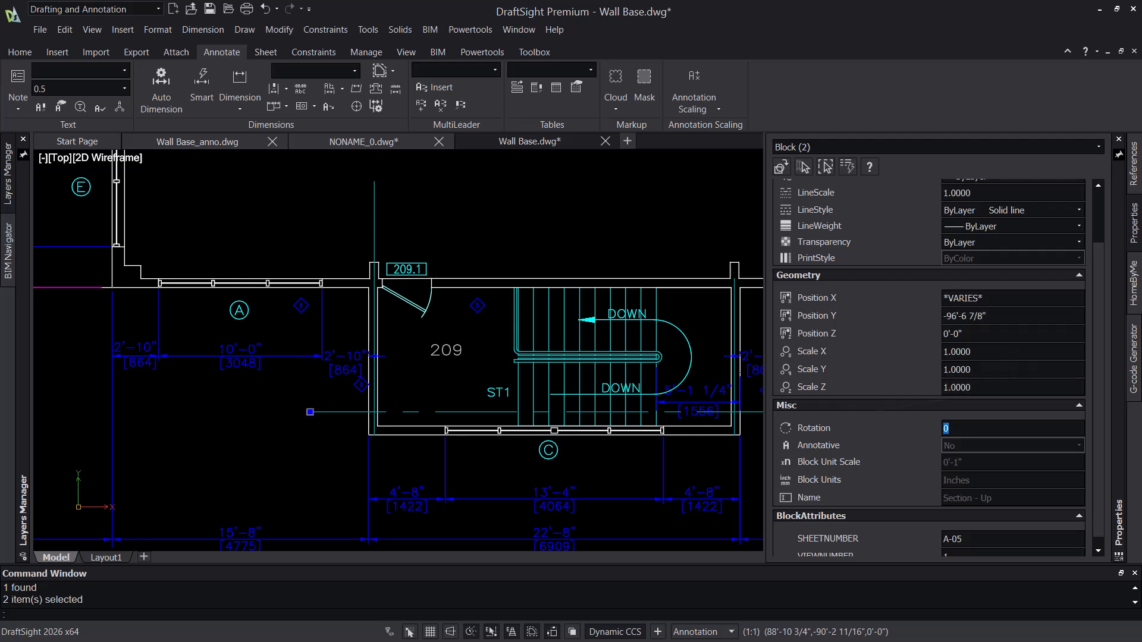
key("Escape")
Step: Find the shrunken section marker at the section line's end and open its Section - Up block for editing
scroll(311, 414, "up", 10)
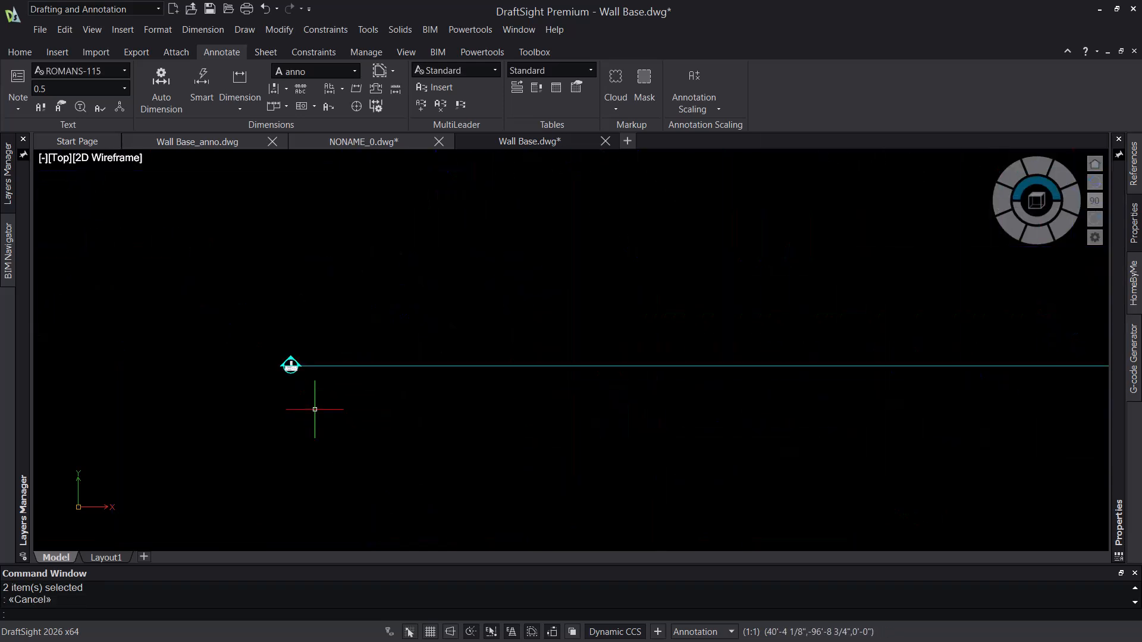
scroll(288, 373, "up", 3)
left_click(288, 373)
scroll(437, 325, "down", 6)
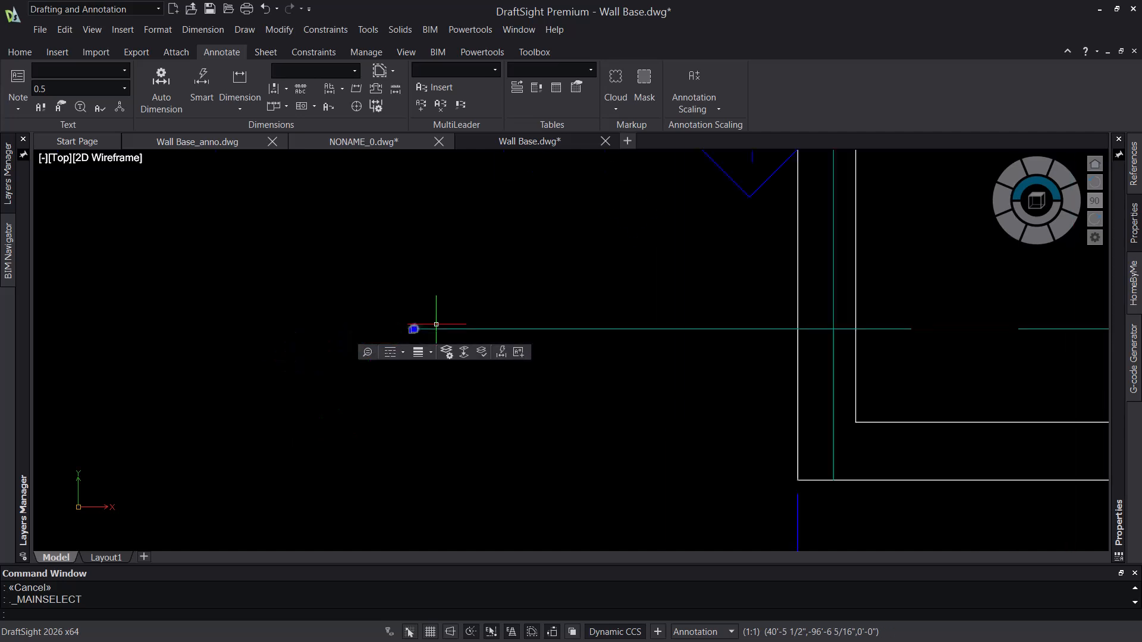
scroll(437, 321, "down", 3)
scroll(437, 312, "up", 6)
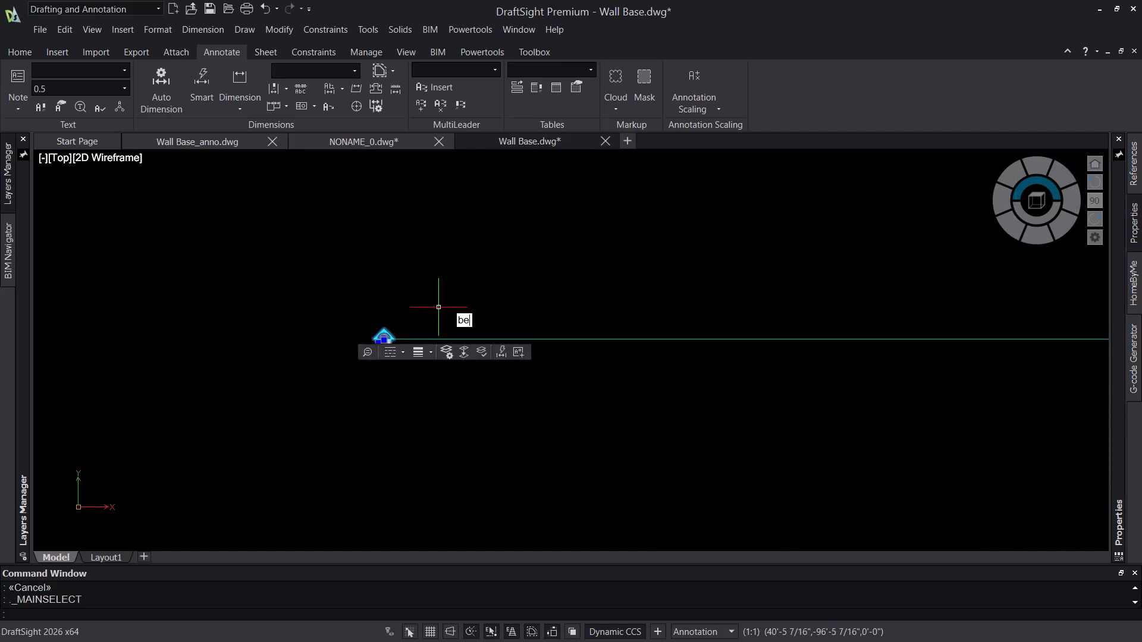
key("Return")
left_click(562, 415)
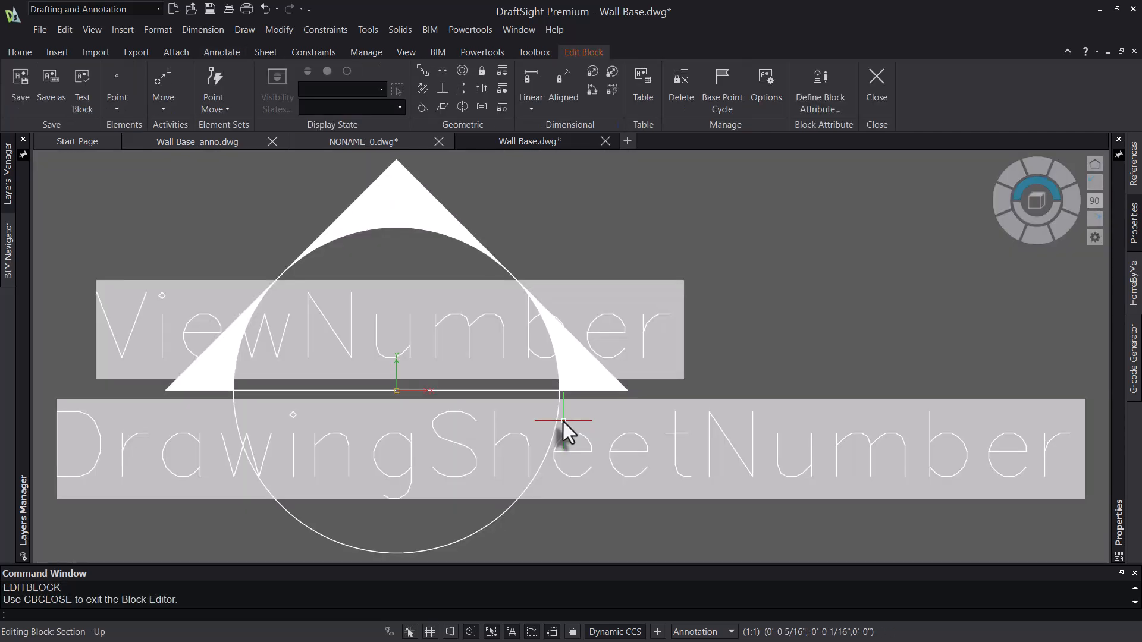
Step: Inspect the ViewNumber attribute's properties and try to measure the width across the marker's triangle
scroll(737, 223, "down", 2)
left_click(711, 244)
left_click(649, 288)
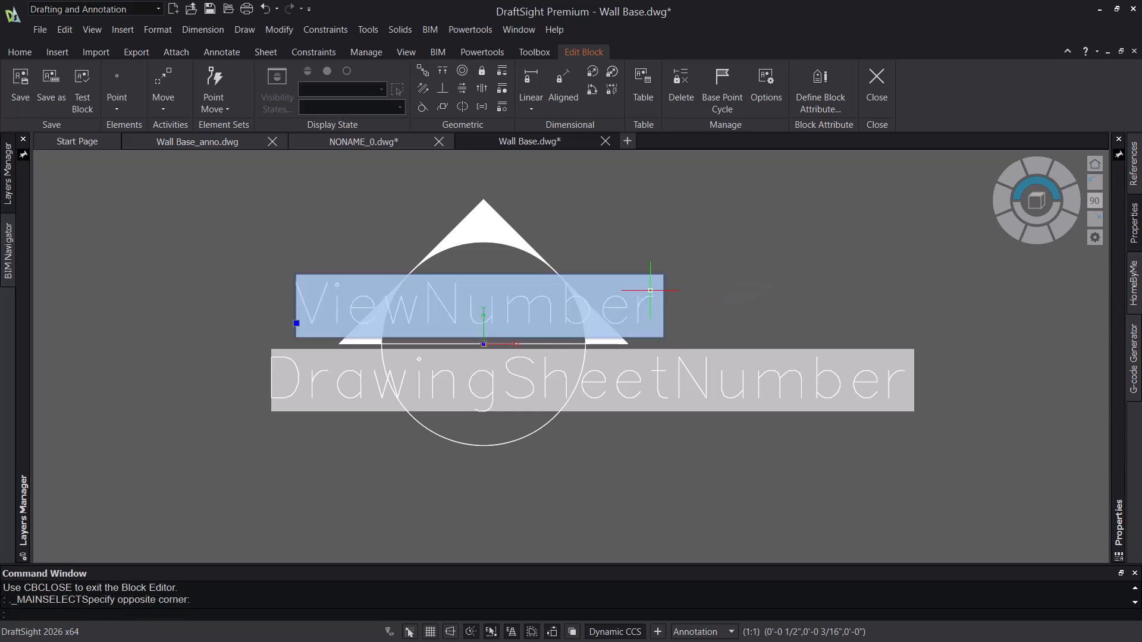
mouse_move(1114, 294)
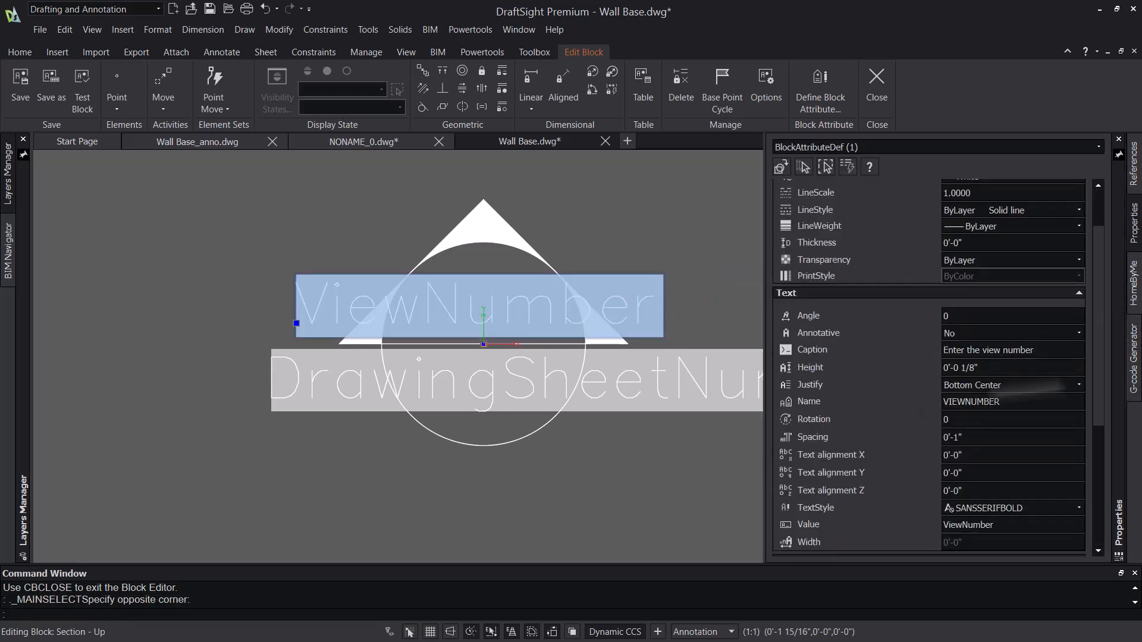
key("Escape")
key("Escape")
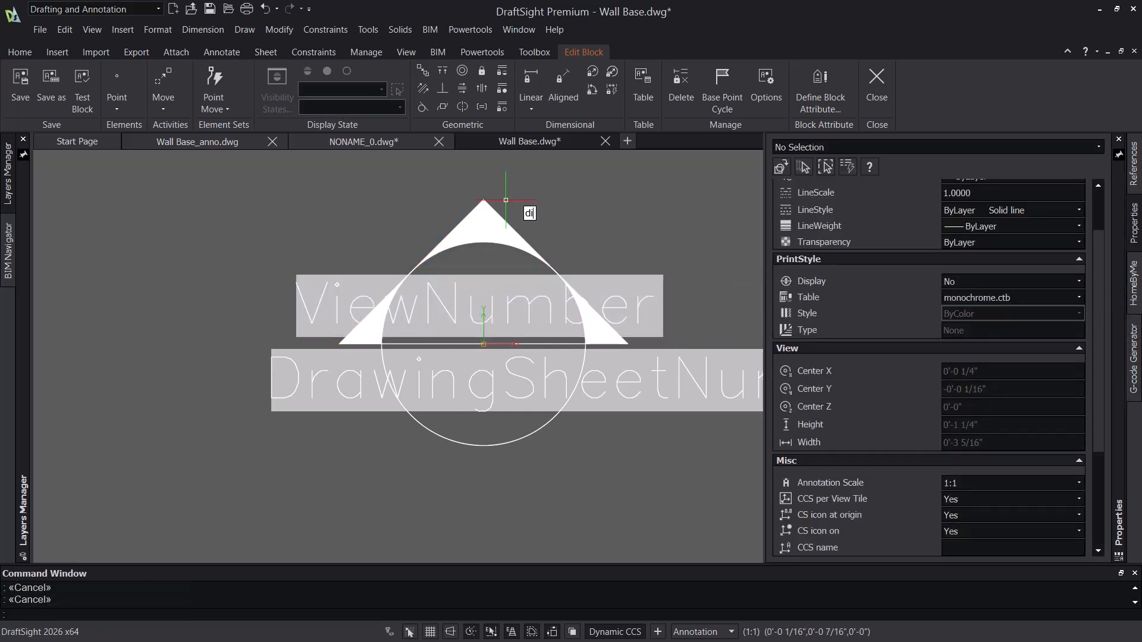
type("di")
key("Return")
left_click(339, 344)
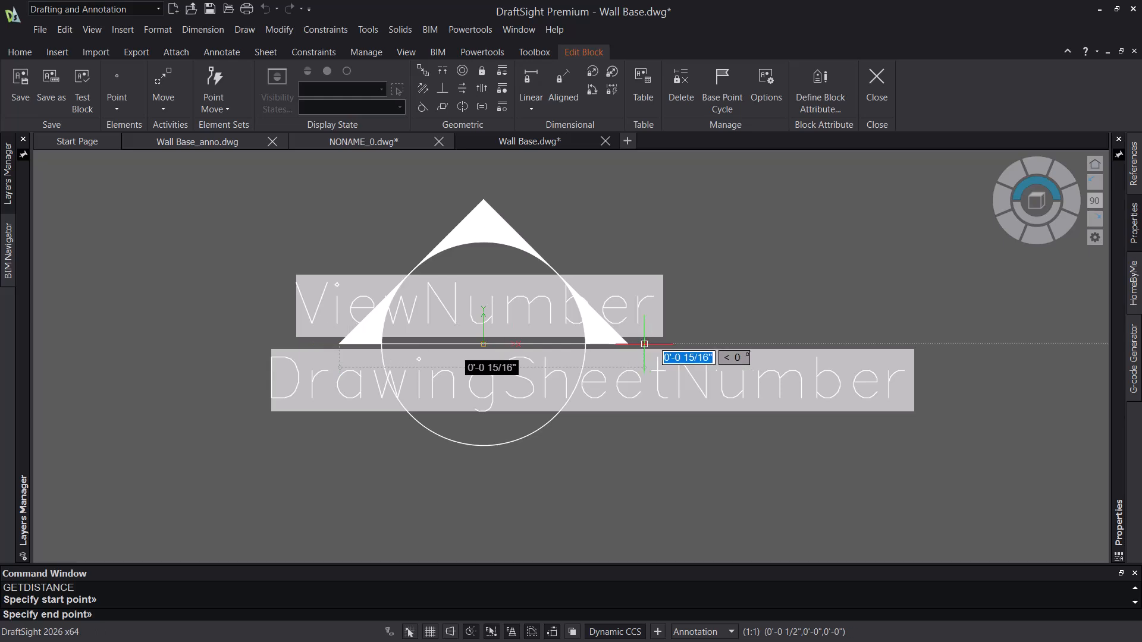
key("Escape")
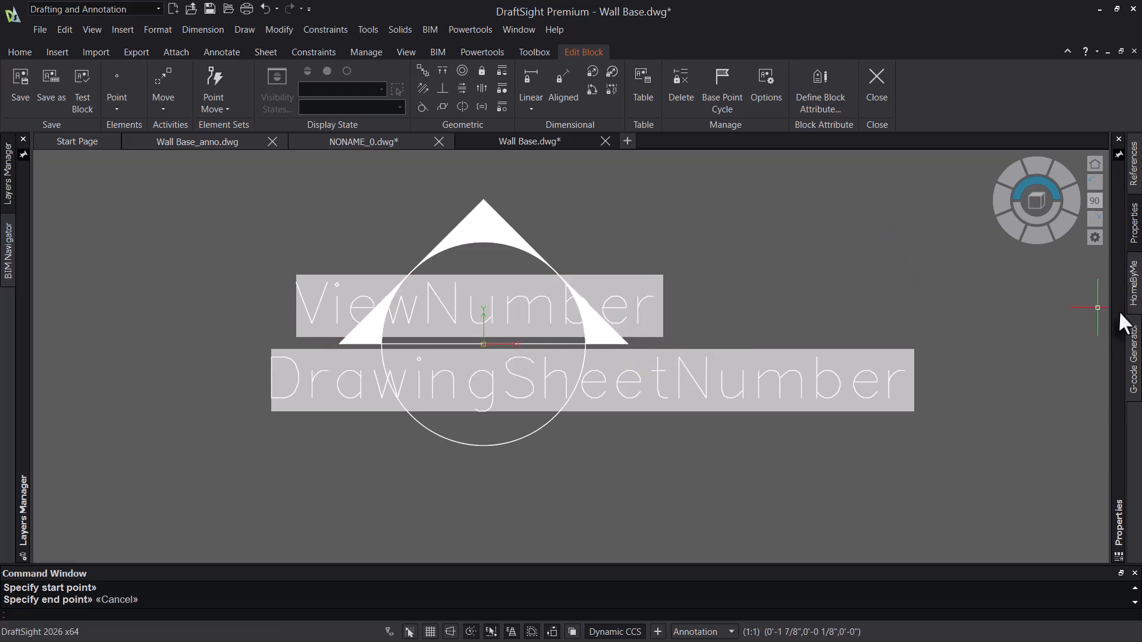
Step: Make the Section - Up block annotative, then save it and leave the block editor
mouse_move(1119, 309)
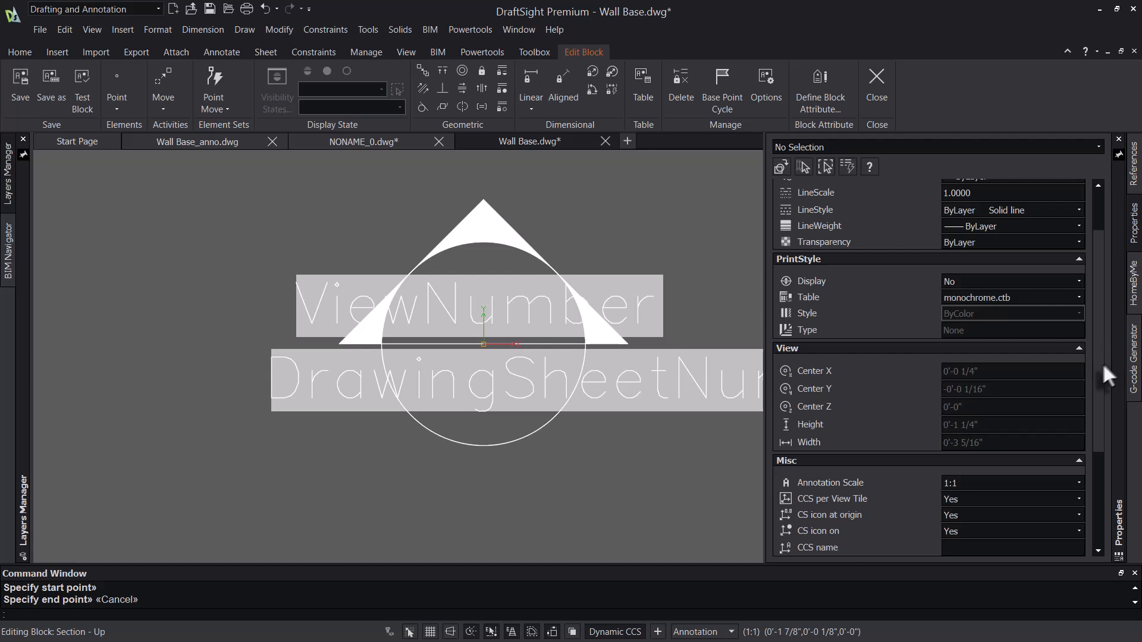
scroll(1103, 374, "down", 3)
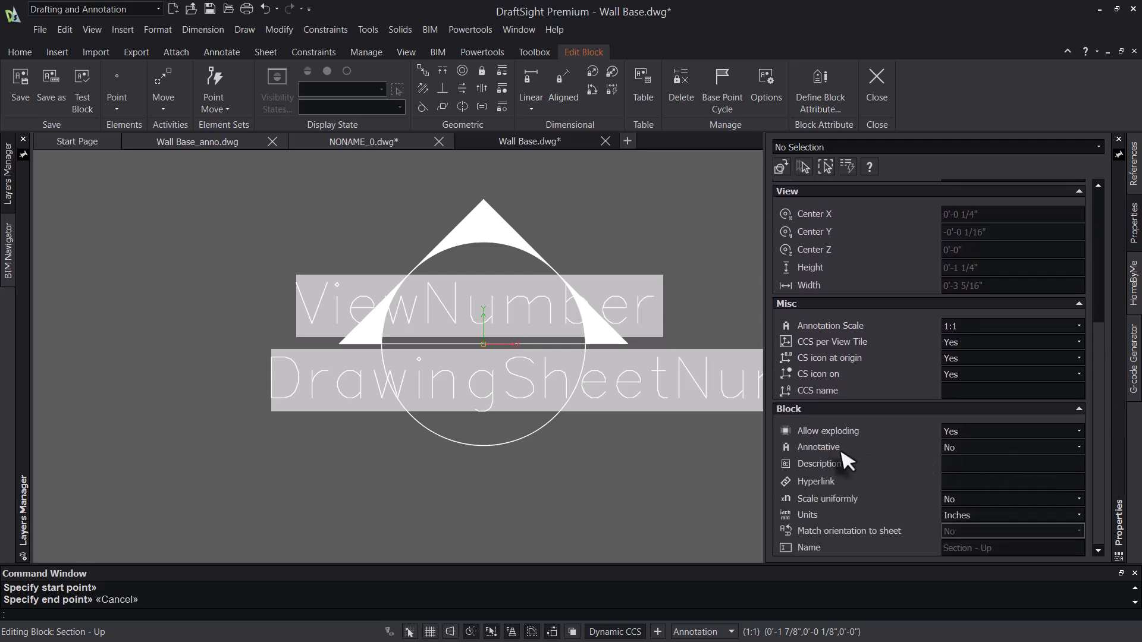
left_click(1025, 447)
left_click(989, 456)
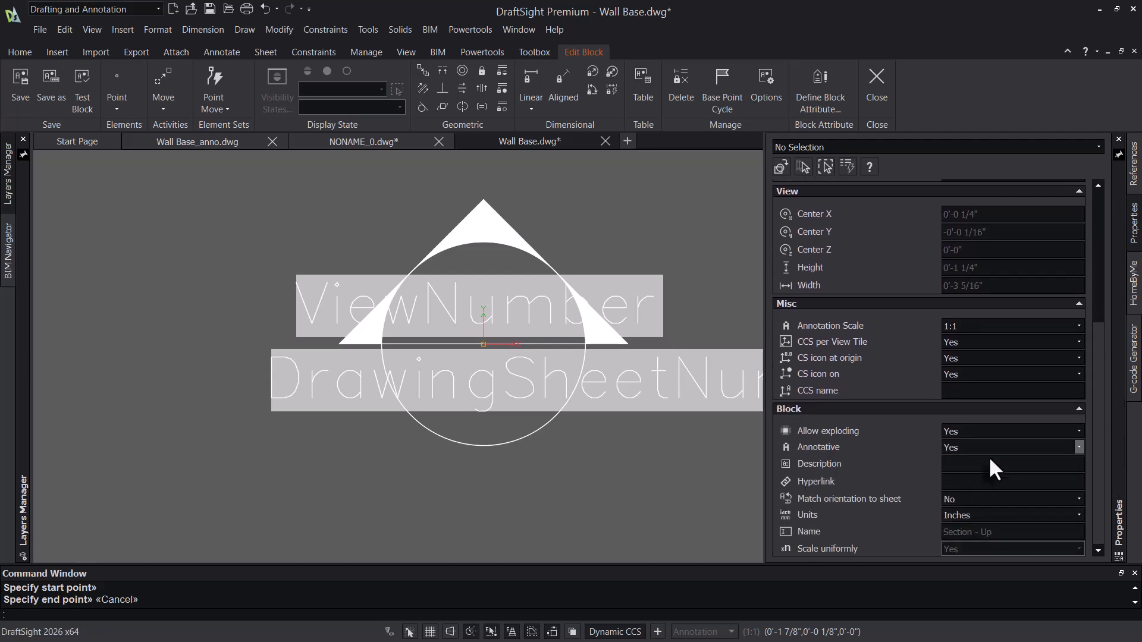
left_click(874, 84)
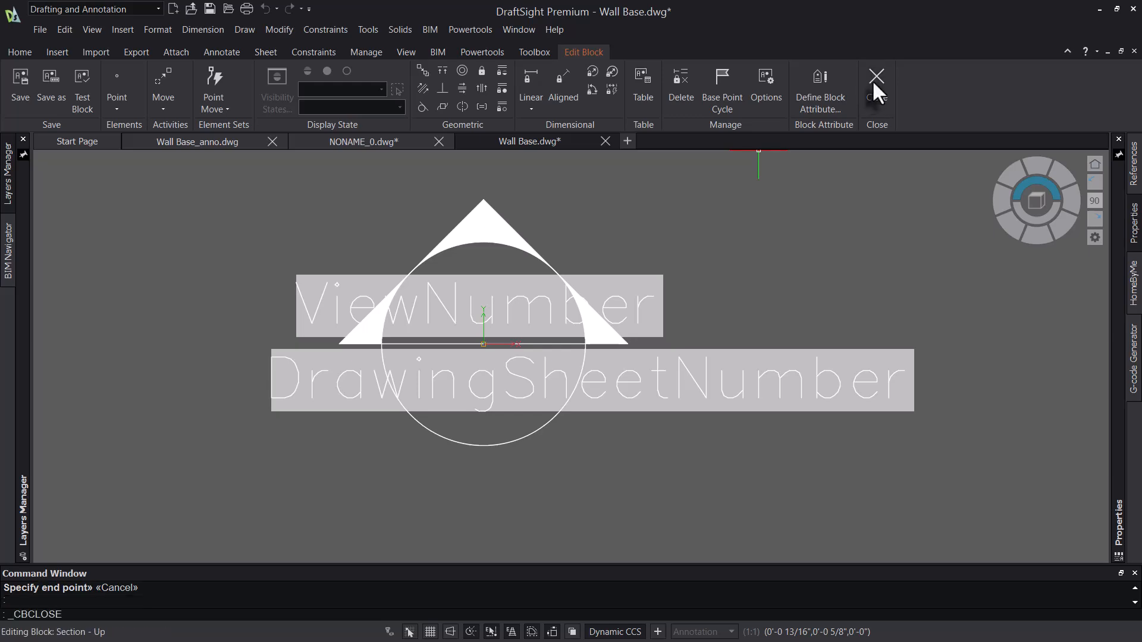
left_click(542, 333)
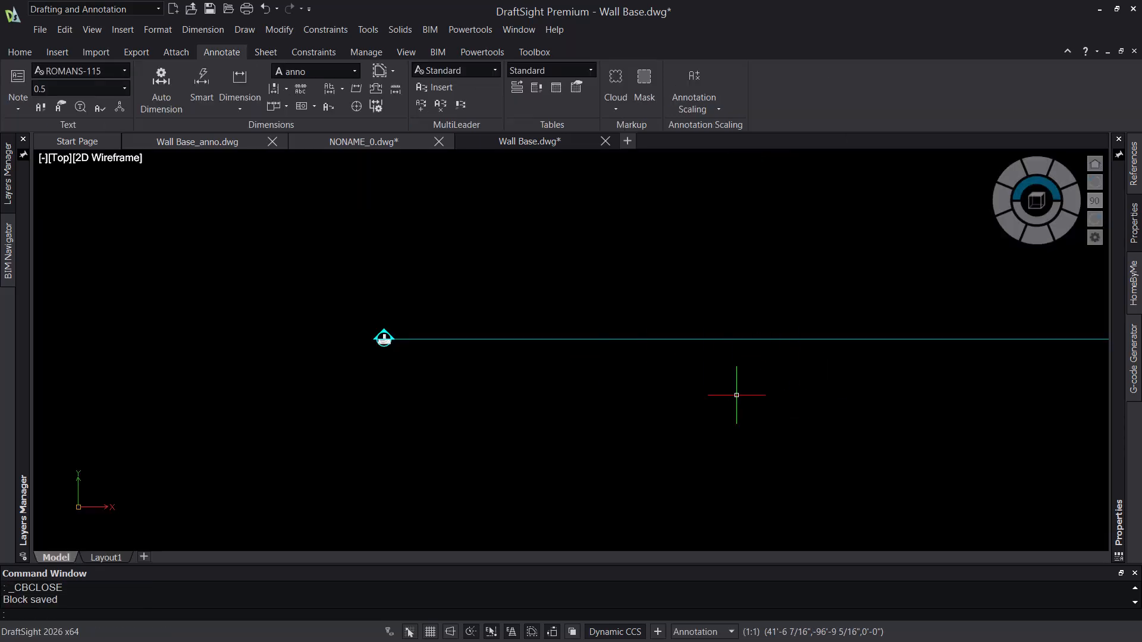
Step: Open the annotation entity scale list for the two section markers at the ends of the section line
scroll(317, 298, "down", 3)
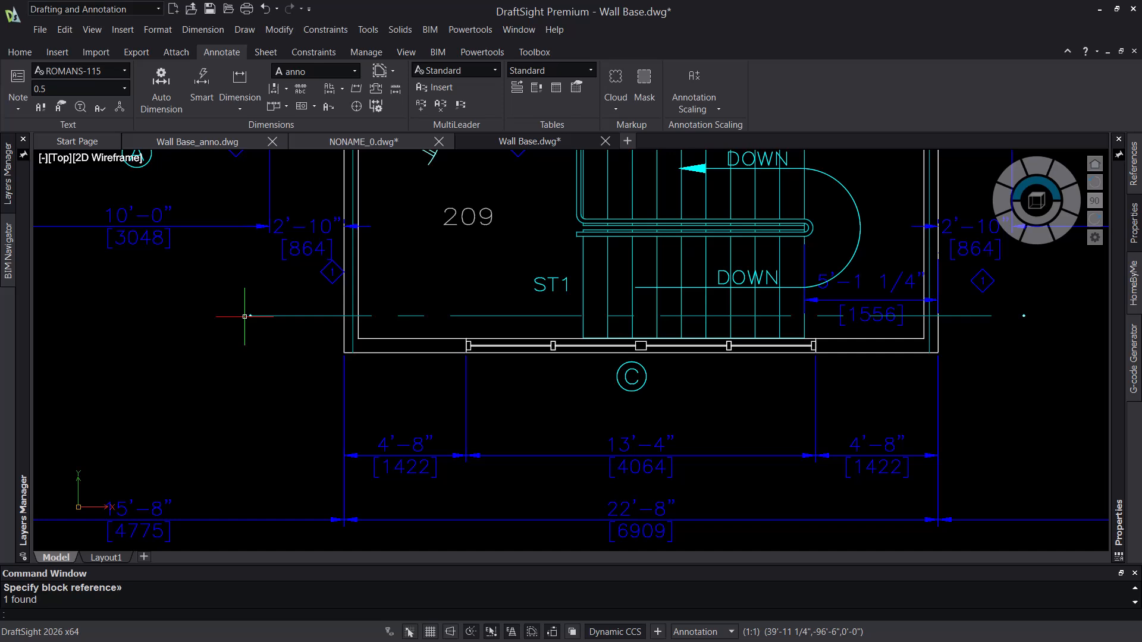
scroll(247, 316, "up", 4)
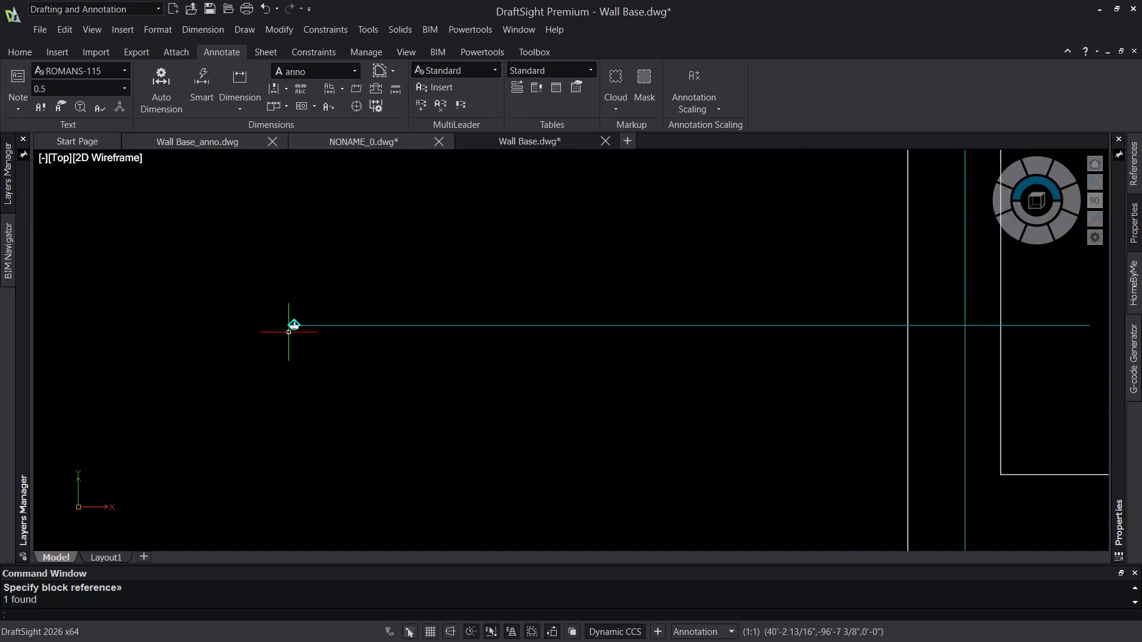
scroll(288, 331, "up", 5)
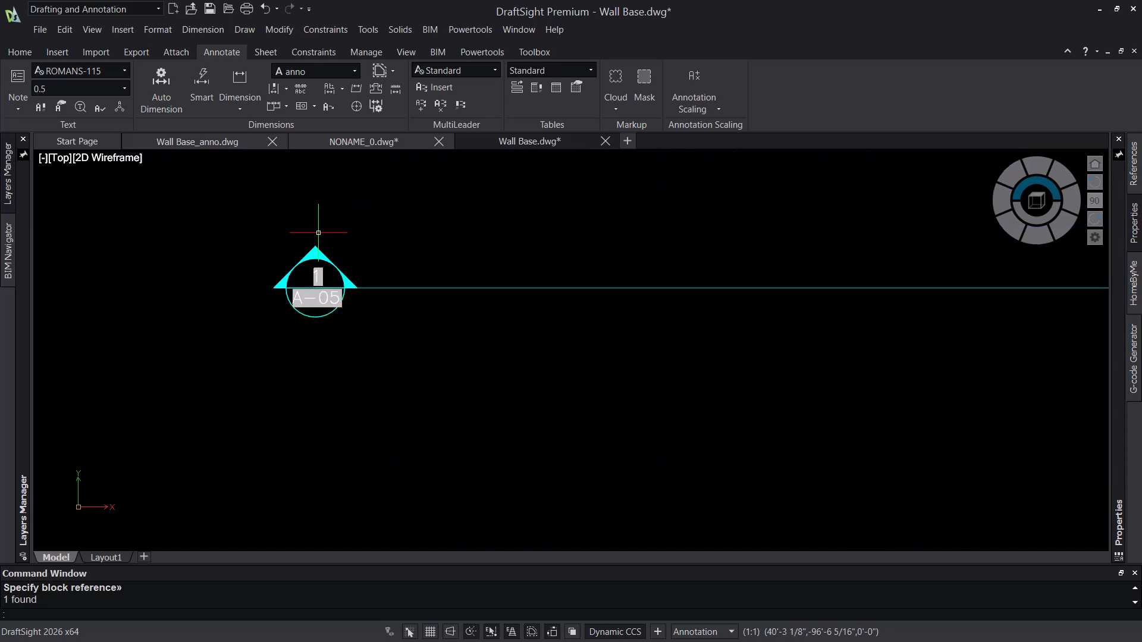
scroll(250, 310, "down", 5)
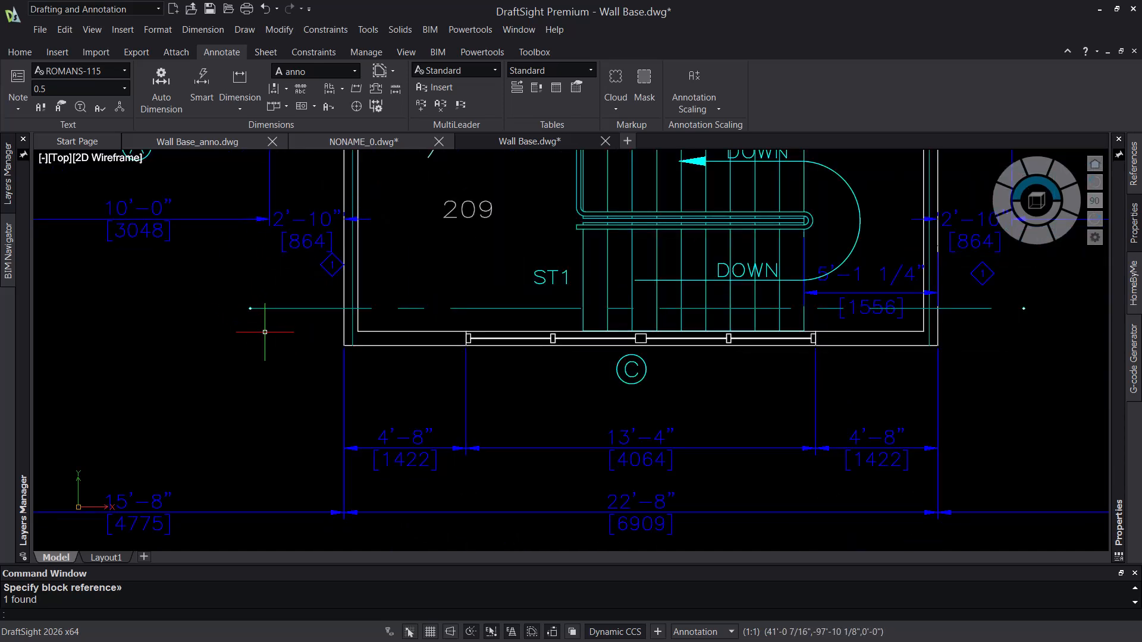
middle_click_drag(264, 332, 250, 355)
left_click(715, 107)
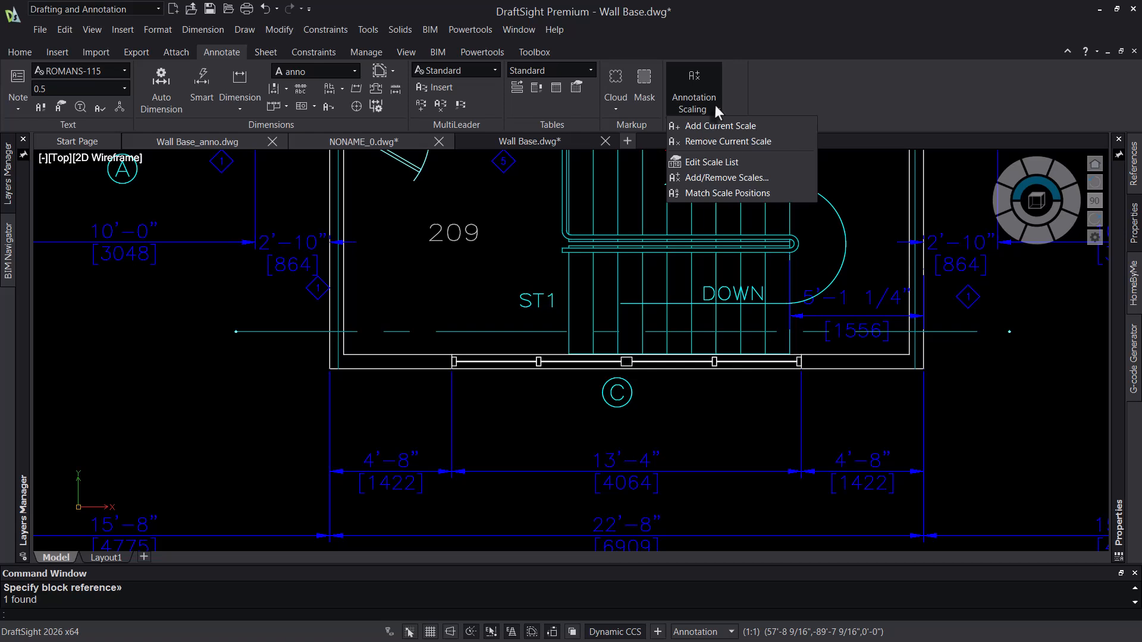
left_click(719, 174)
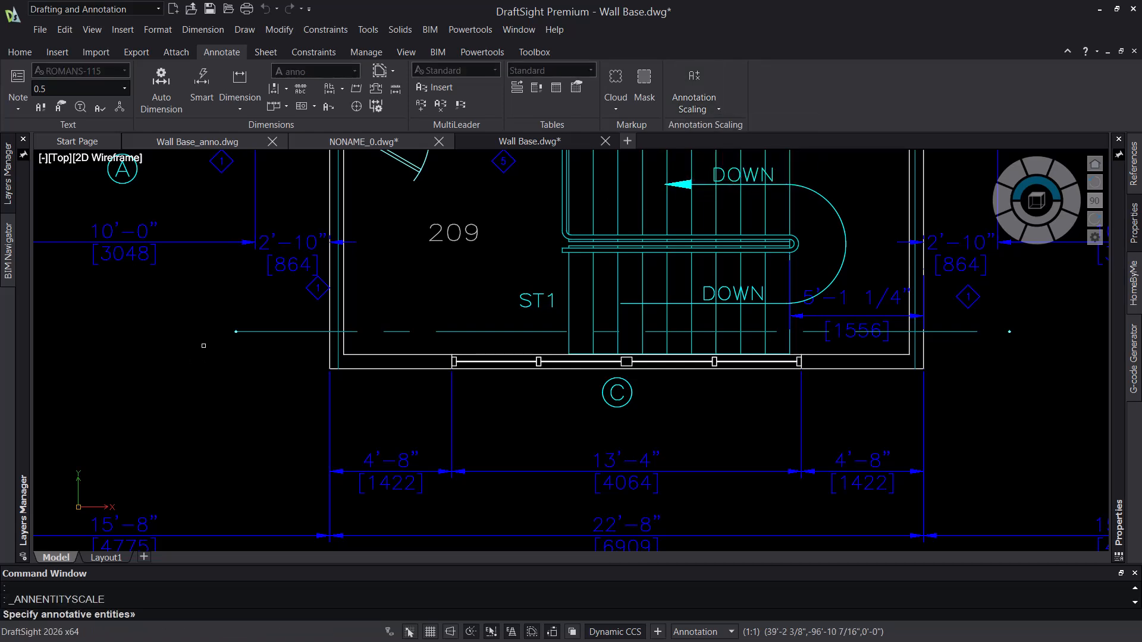
left_click(233, 331)
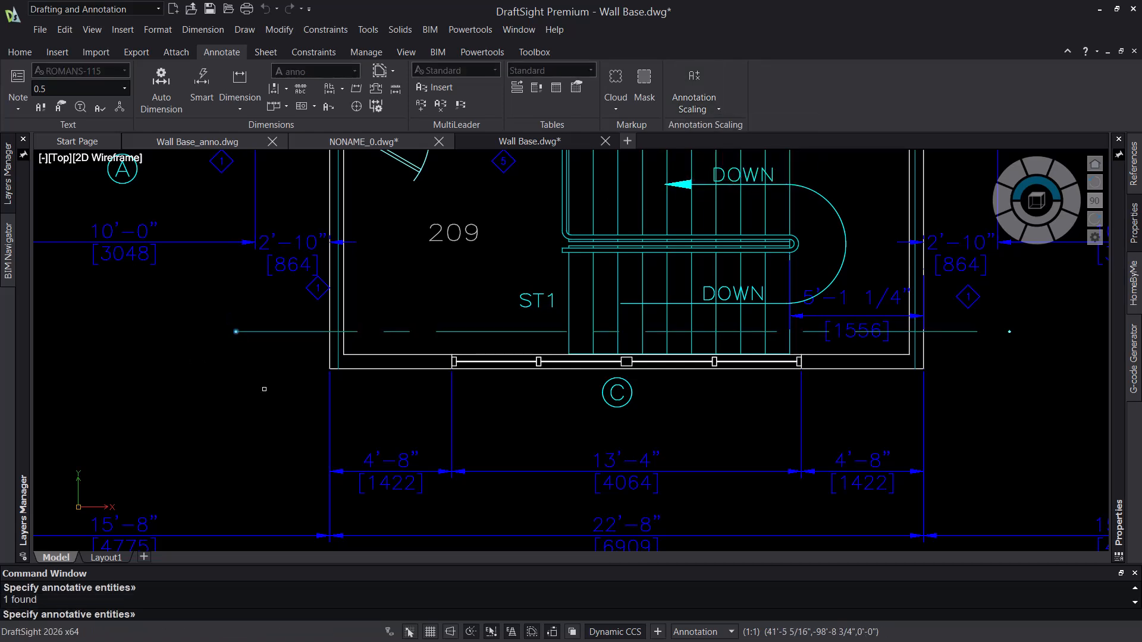
left_click(1009, 332)
key("Return")
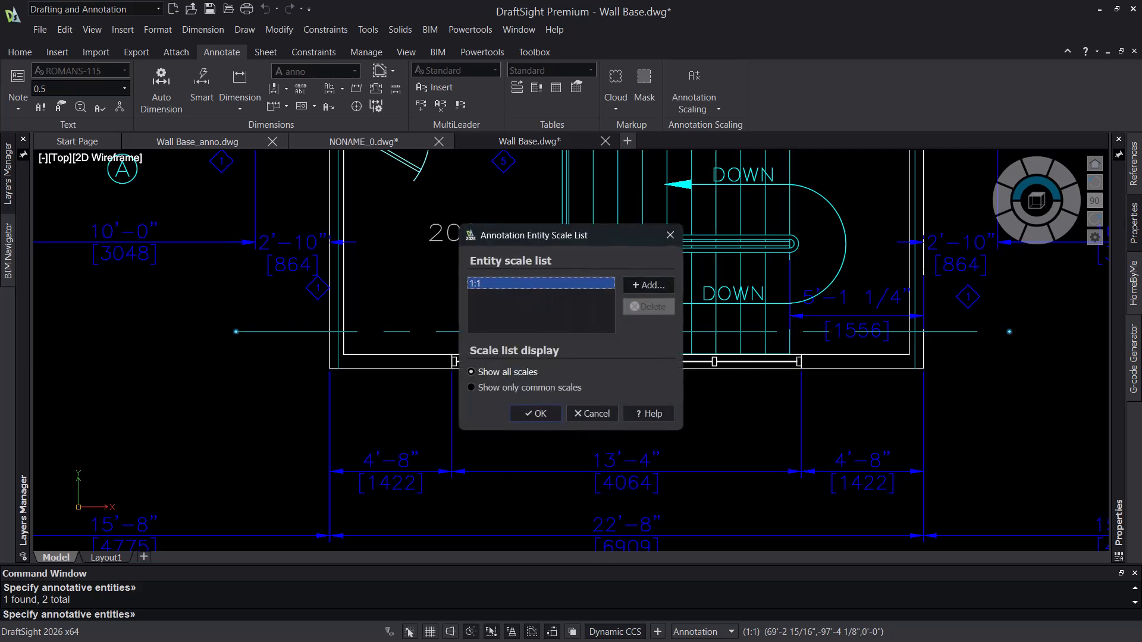
Step: Add the 1/2" = 1'-0" scale to the two section markers' entity scale list
left_click(648, 285)
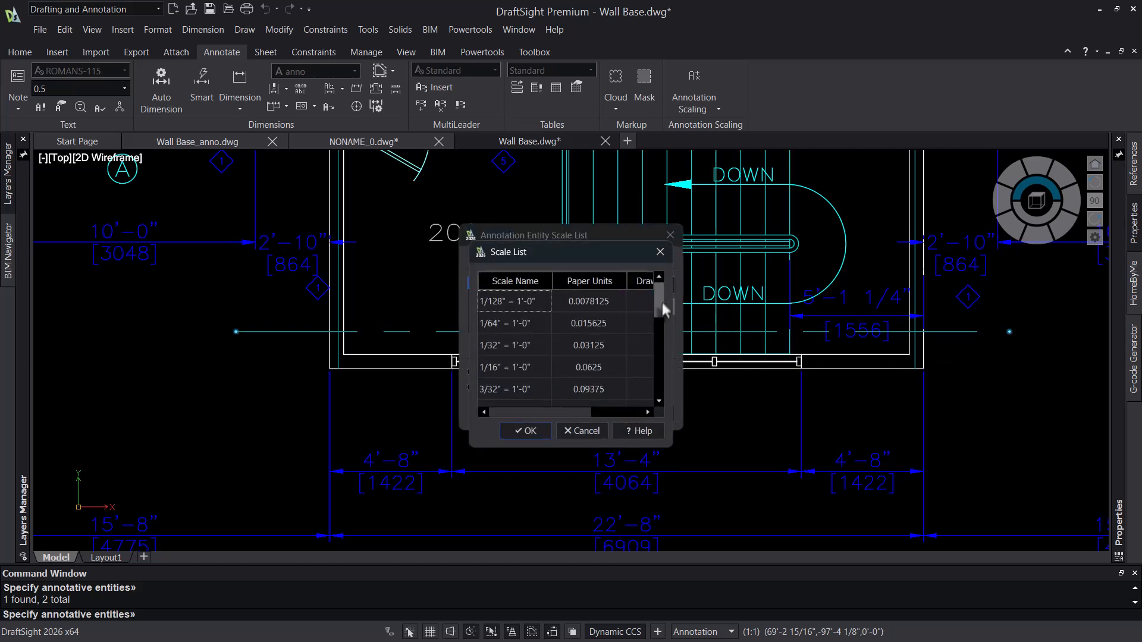
left_click_drag(662, 307, 658, 338)
left_click(523, 347)
left_click(510, 370)
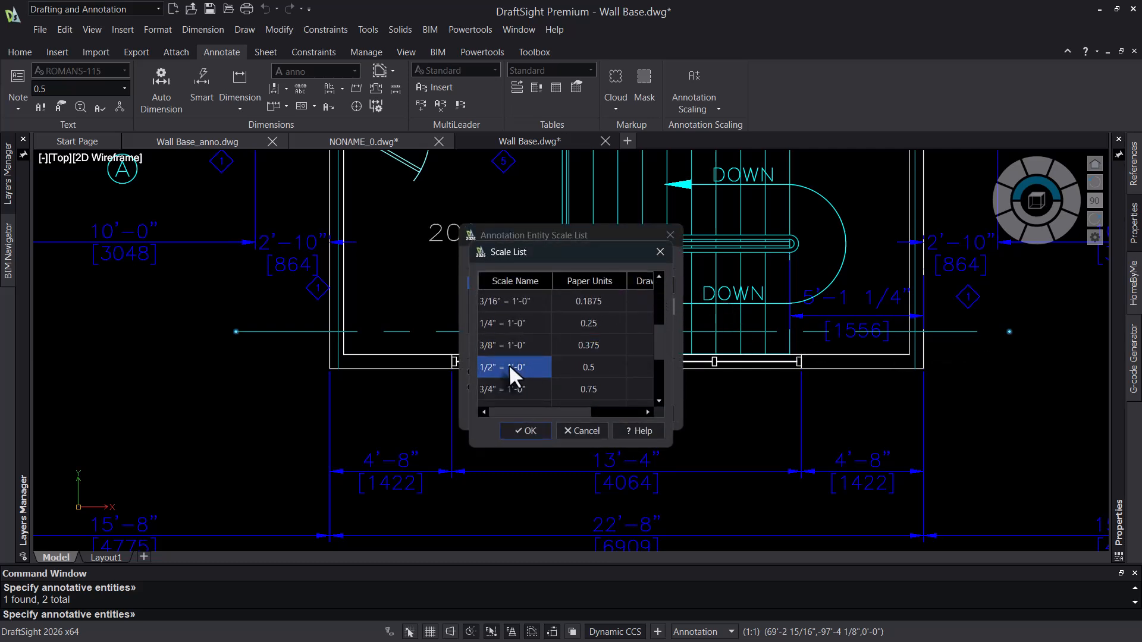
left_click(527, 430)
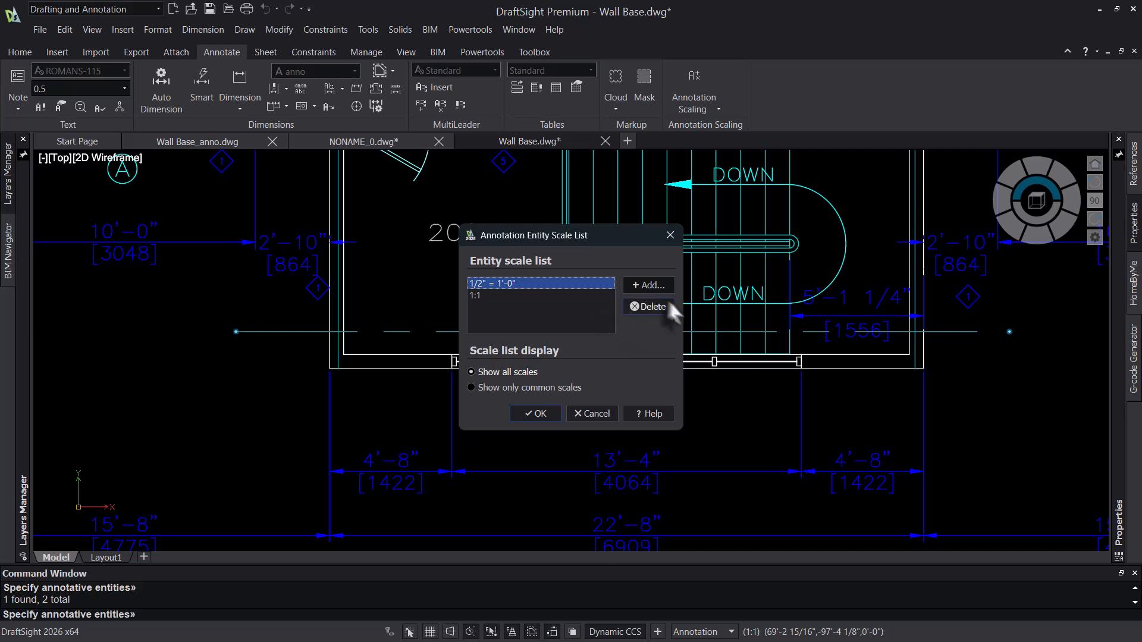
Step: Add the 1" = 1'-0" scale to the section markers' entity scale list, delete the 1:1 scale and accept the list
left_click(651, 285)
left_click_drag(654, 298, 653, 357)
left_click(516, 367)
left_click(509, 436)
left_click(491, 308)
left_click(645, 307)
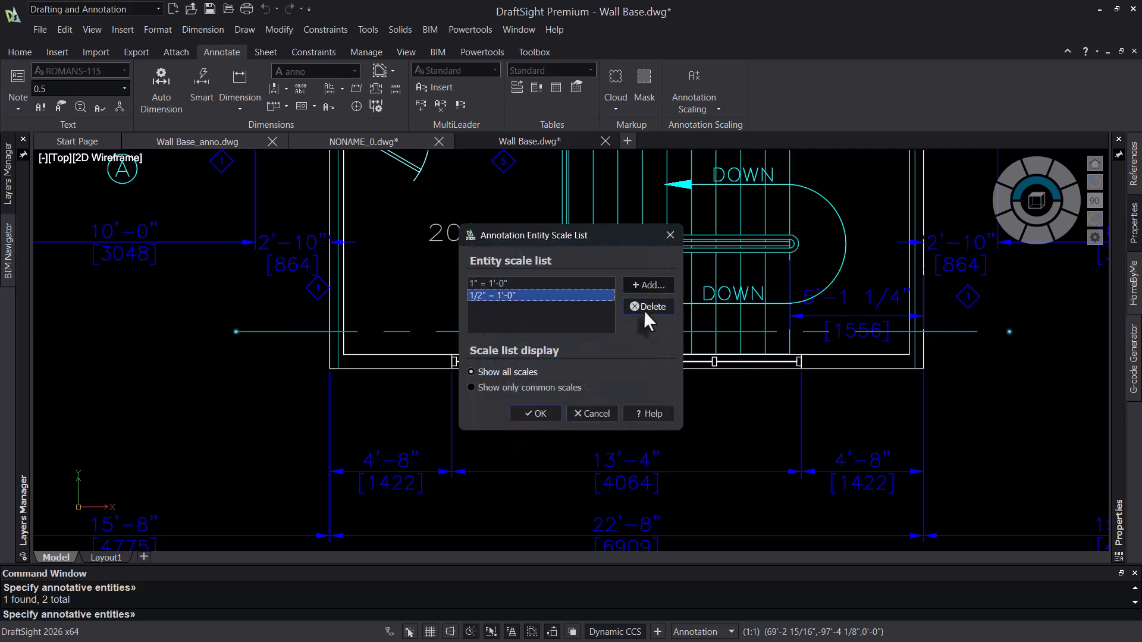
left_click(532, 414)
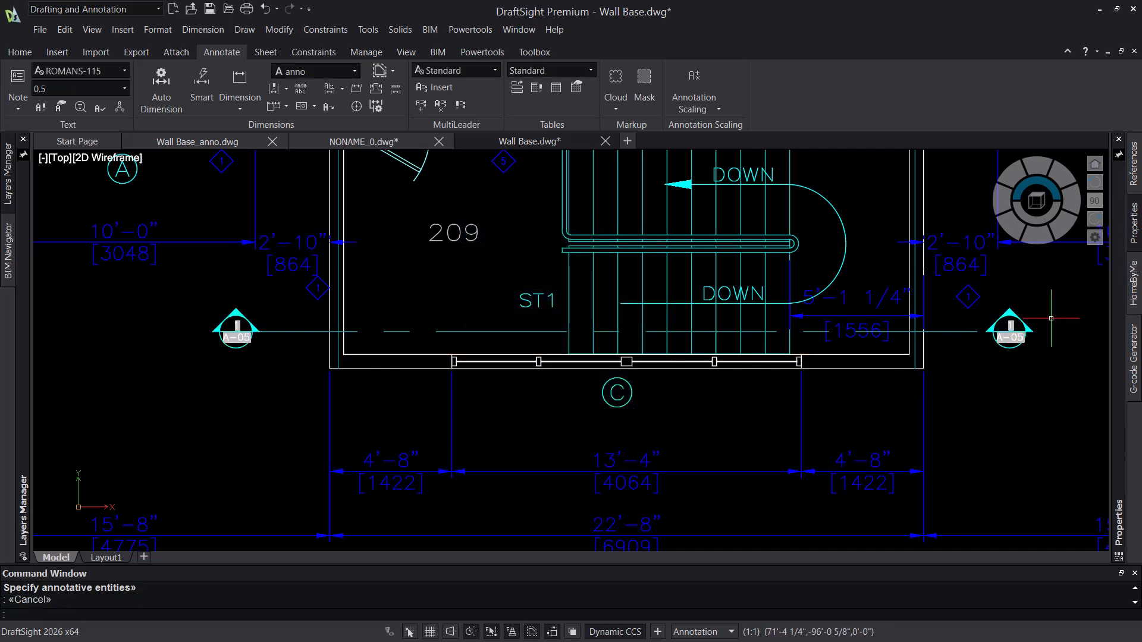
Step: Switch to Layout1 and activate the 1/4" scale viewport, followed by the 1/2" scale viewport
left_click(106, 558)
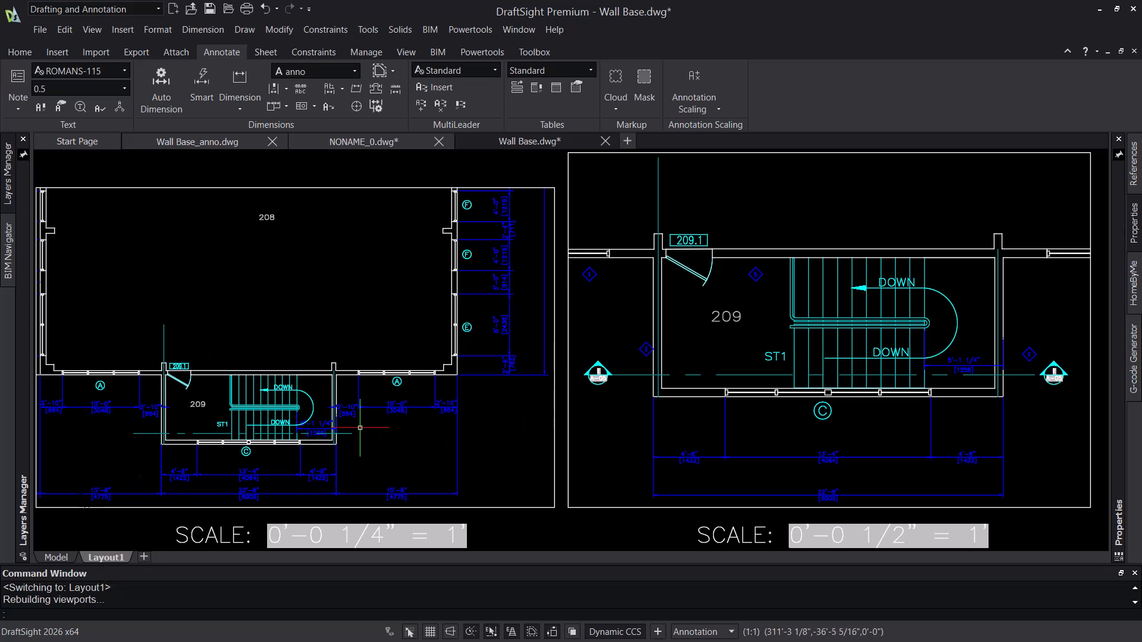
left_click(404, 460)
double_click(405, 460)
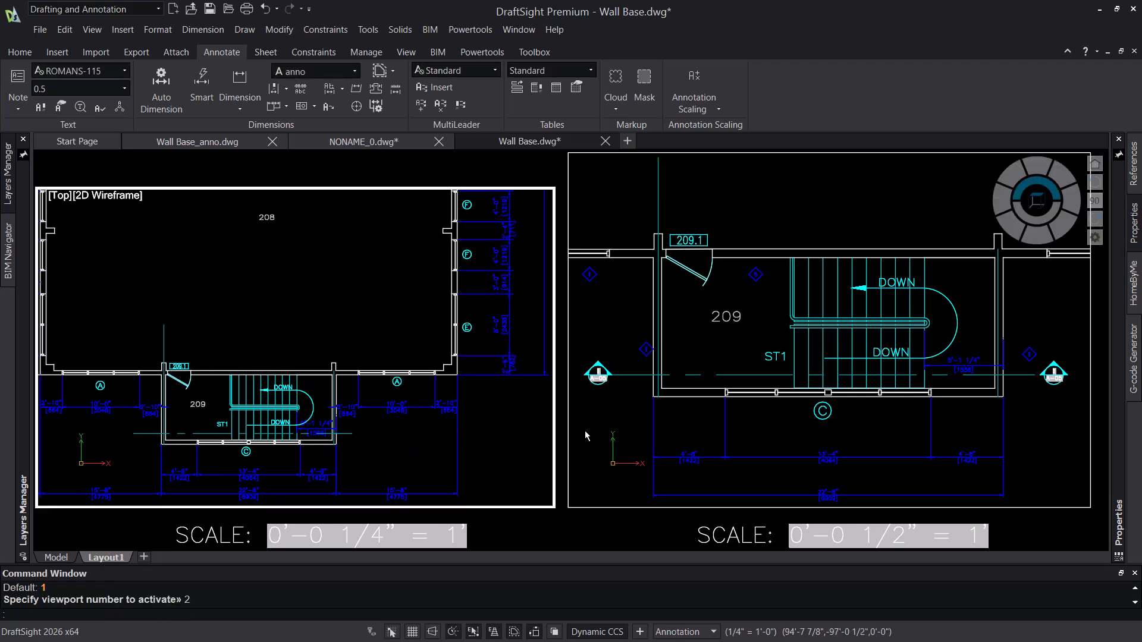
left_click(627, 419)
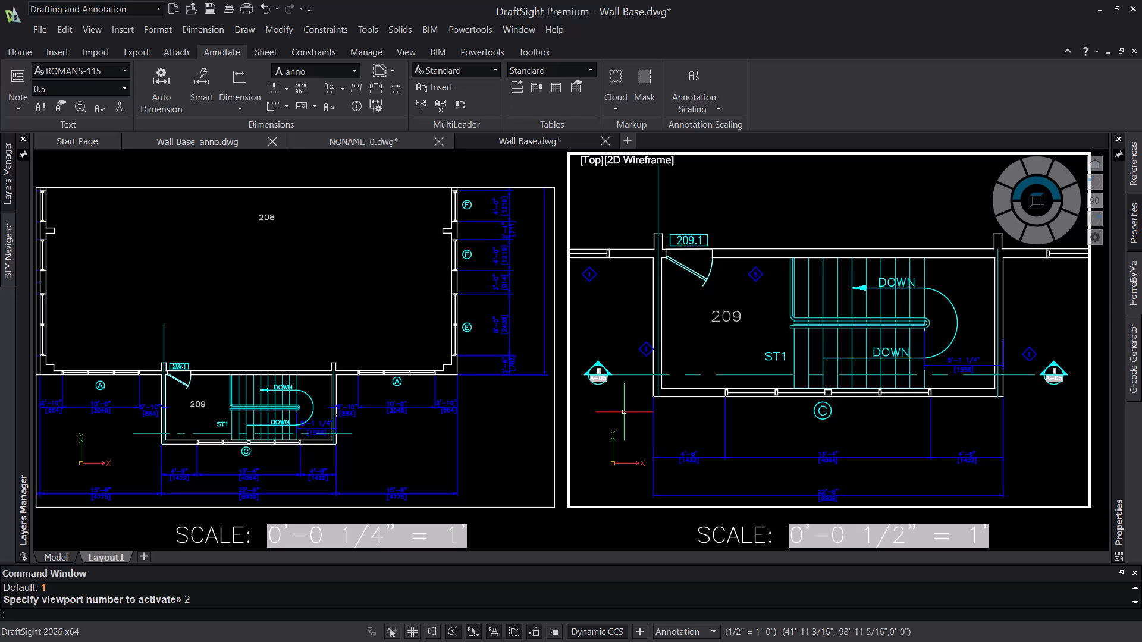
Step: Add the 1/4" = 1'-0" scale to both section markers through the 1/2" viewport, and return to paper space
left_click(597, 373)
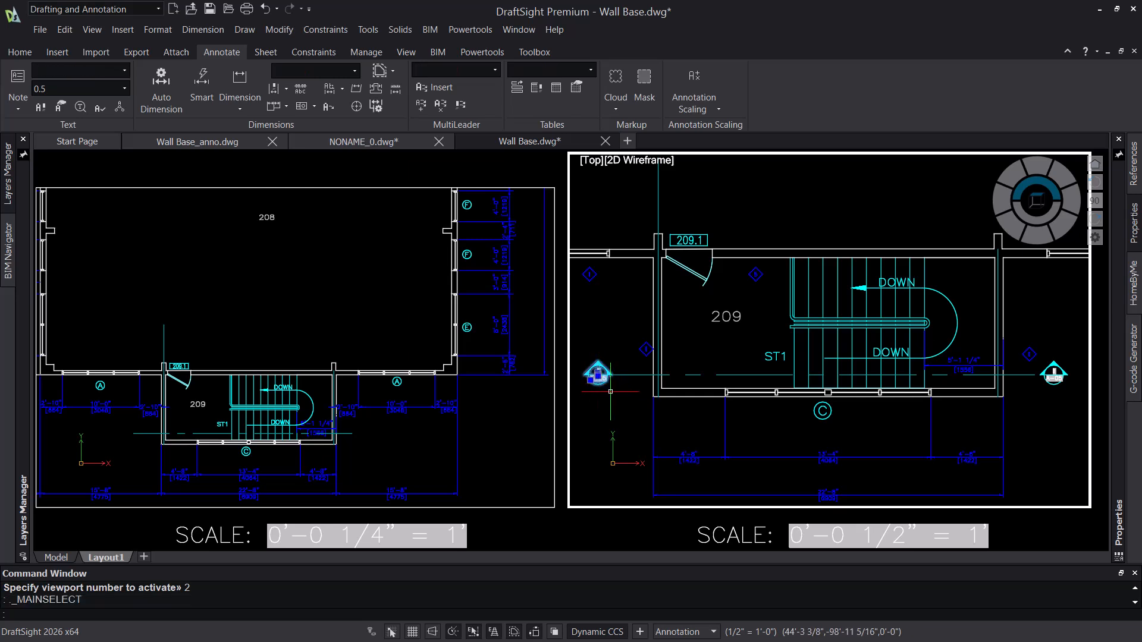
left_click(1064, 371)
left_click(1046, 417)
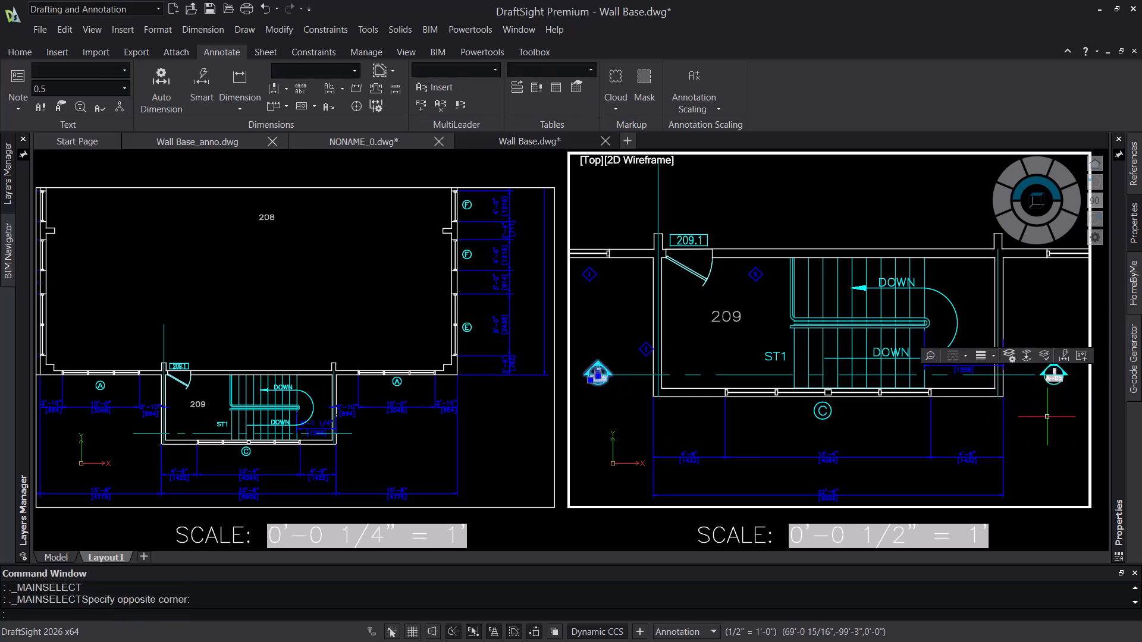
left_click(1059, 372)
mouse_move(1122, 269)
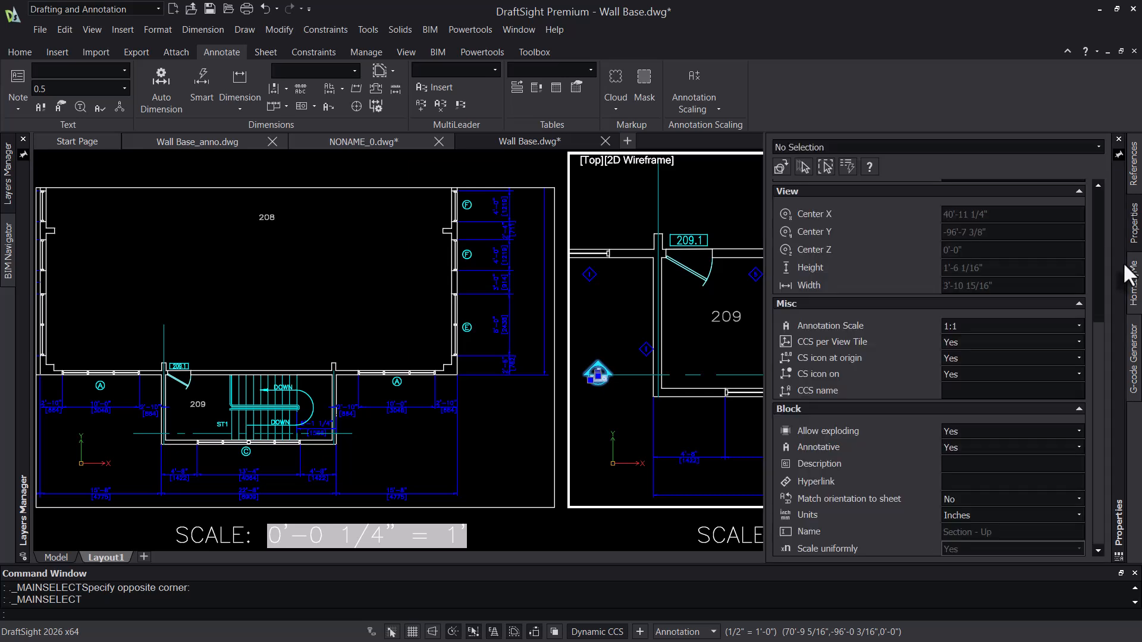
left_click(1077, 385)
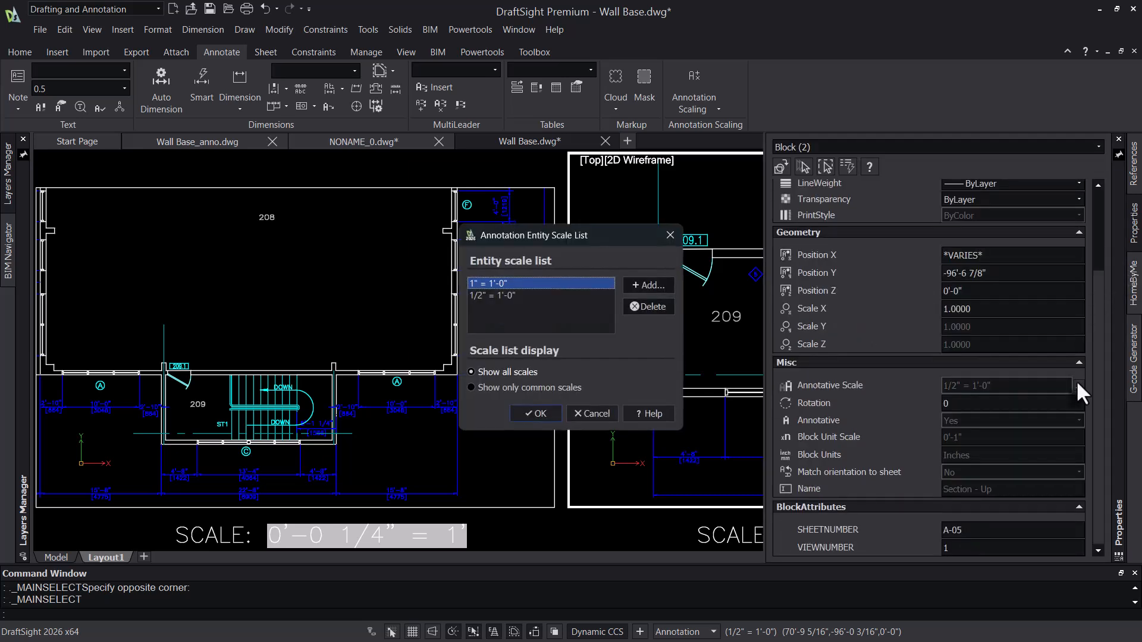
left_click(642, 285)
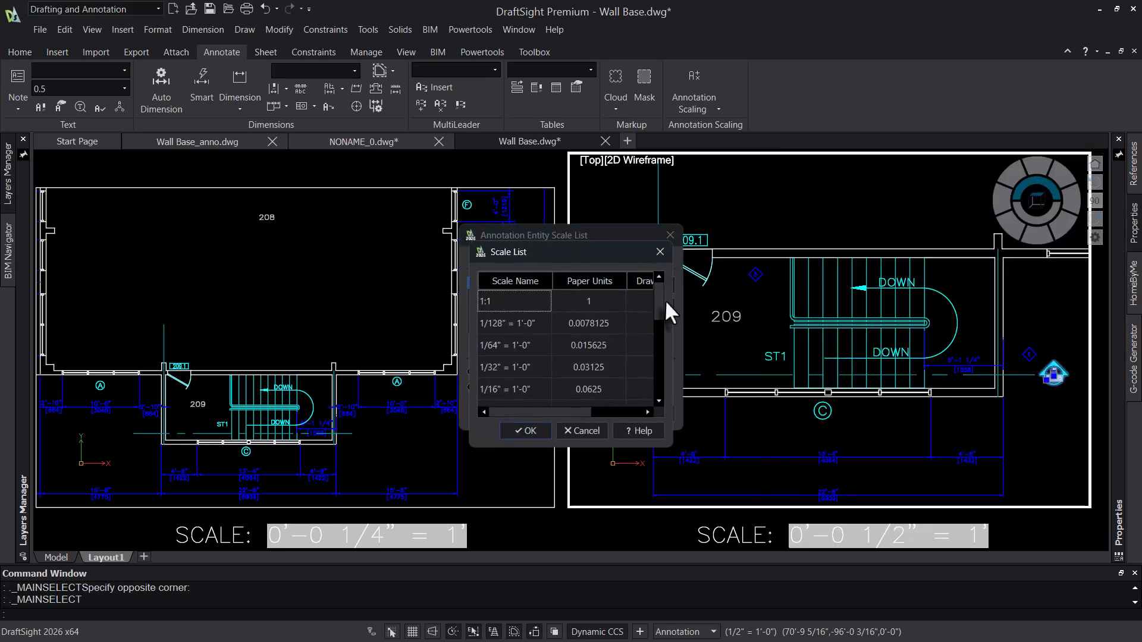
left_click_drag(661, 308, 663, 337)
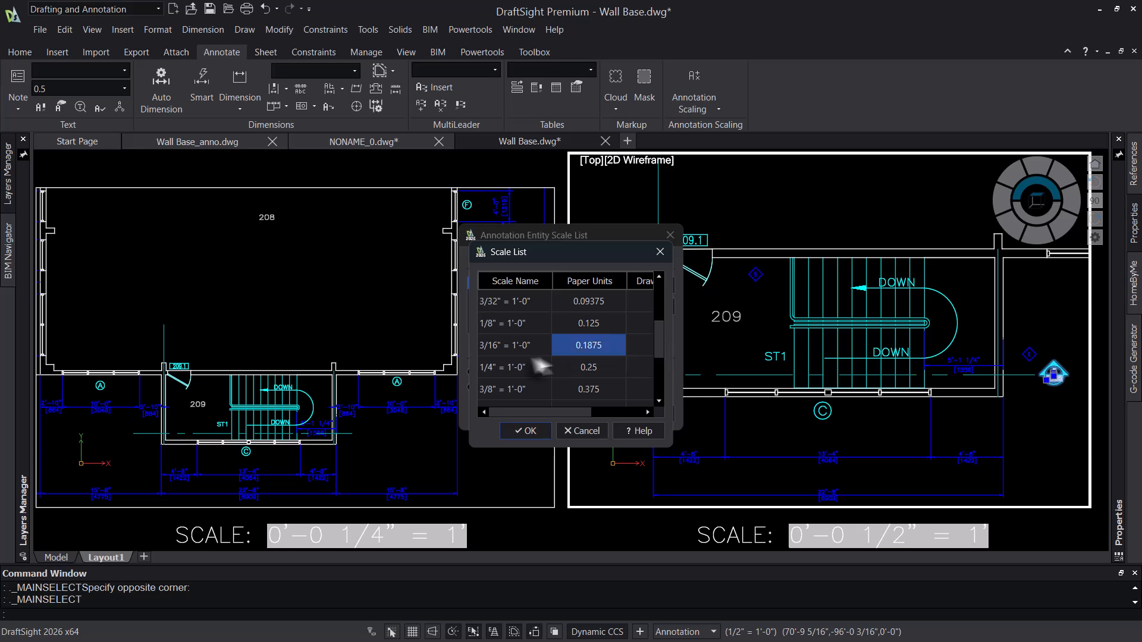
left_click(501, 369)
left_click(528, 430)
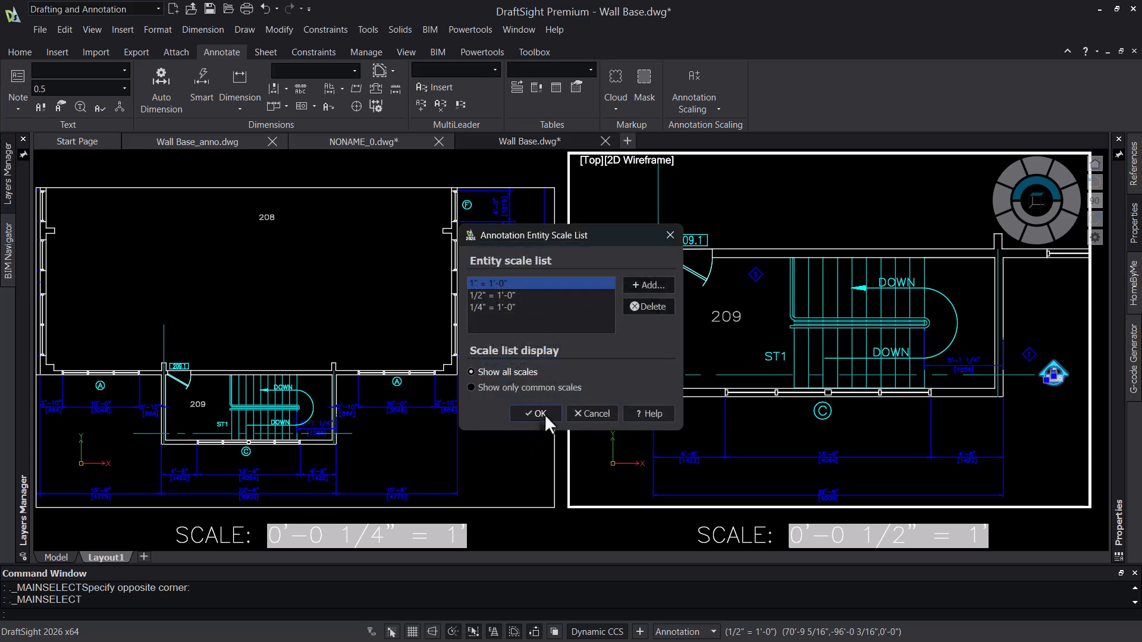
left_click(536, 413)
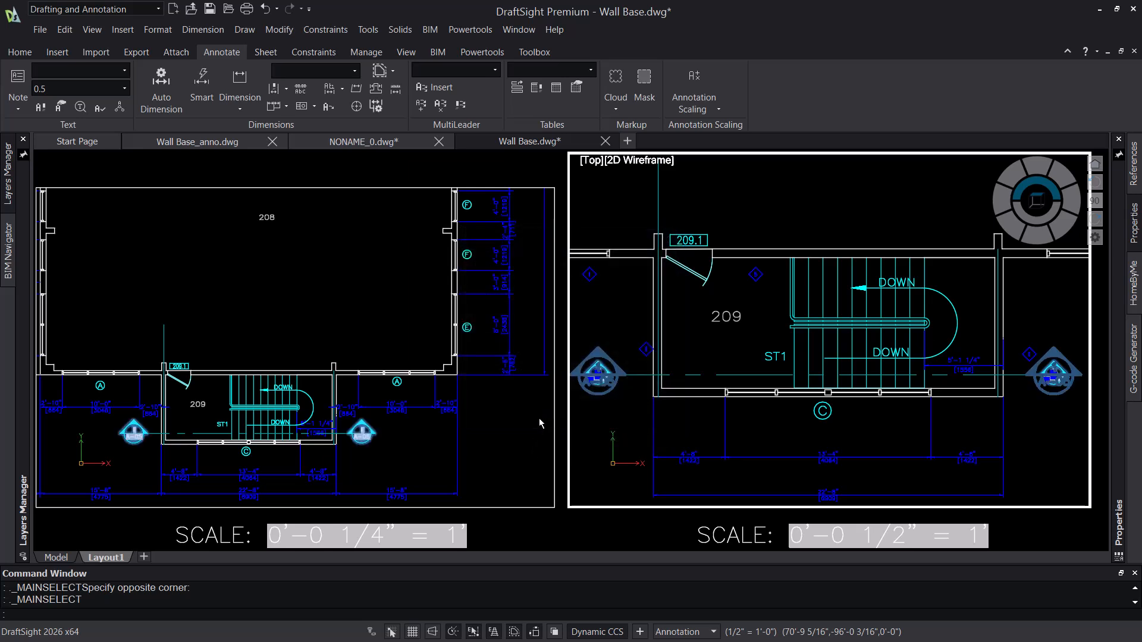
double_click(547, 533)
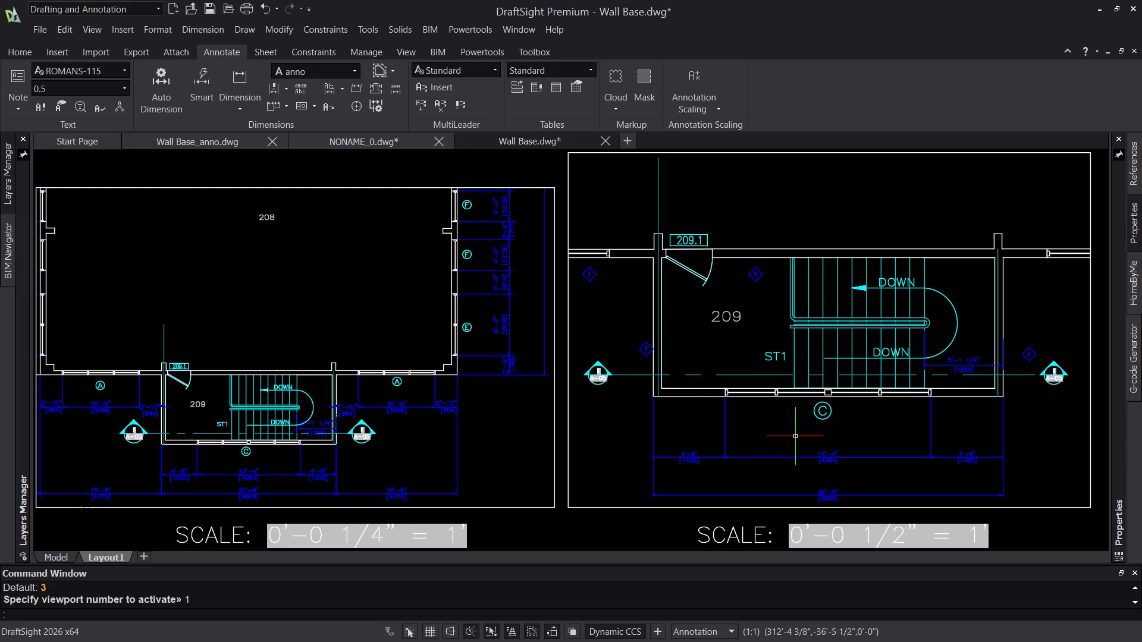
Step: Inspect the 209.1 door tag and the C window tag inside the 1/2" viewport, and return to paper space
double_click(761, 343)
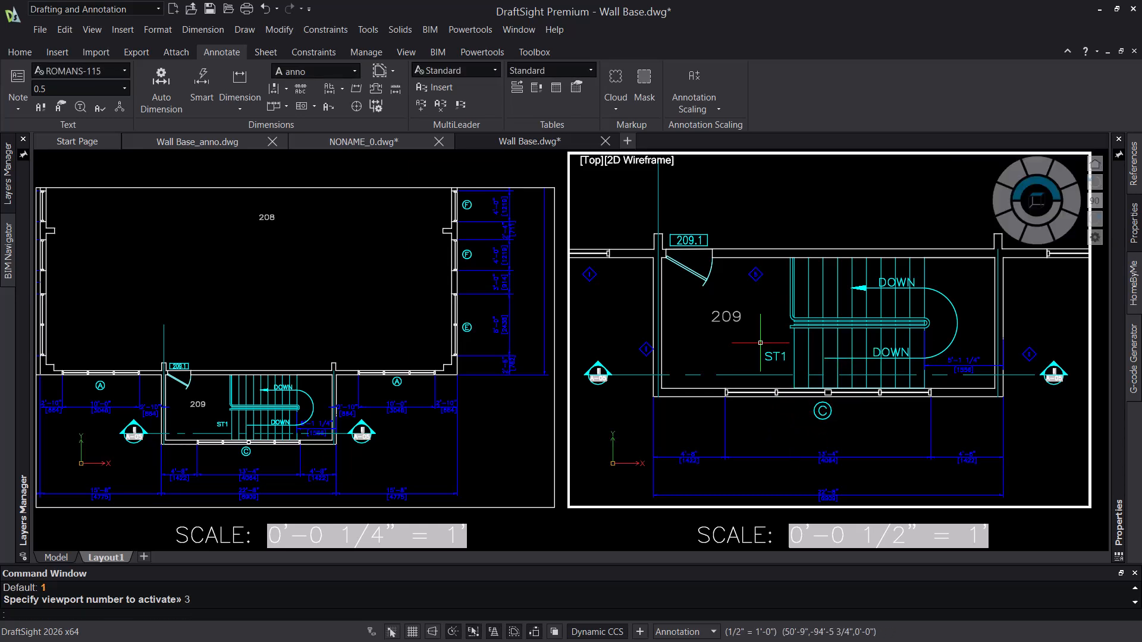
left_click(696, 238)
key("Escape")
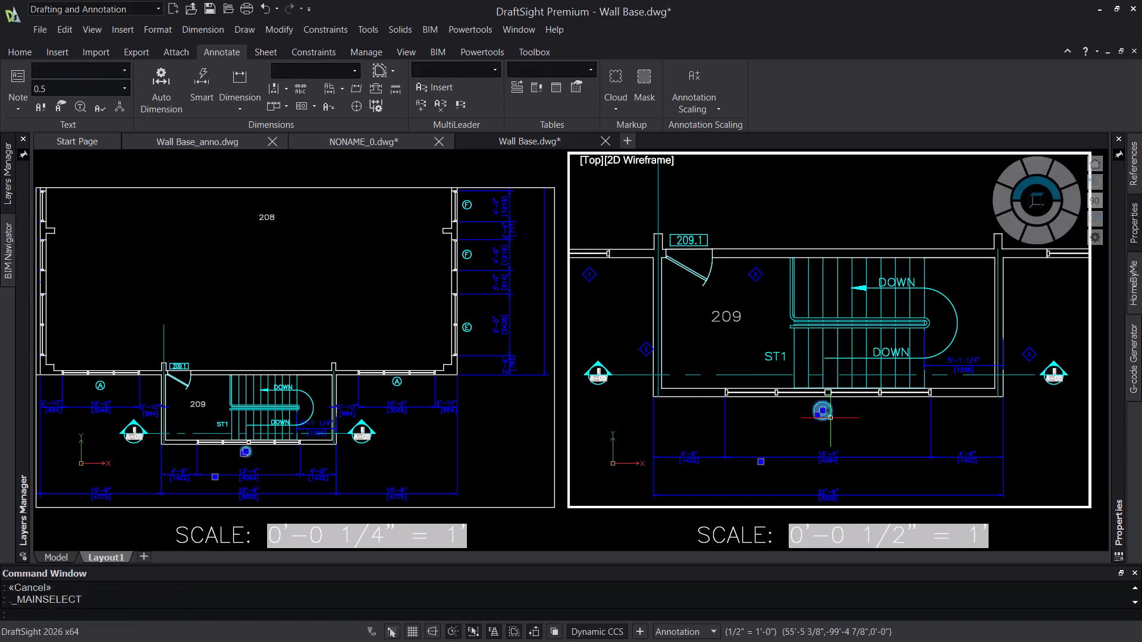
left_click(821, 411)
key("Escape")
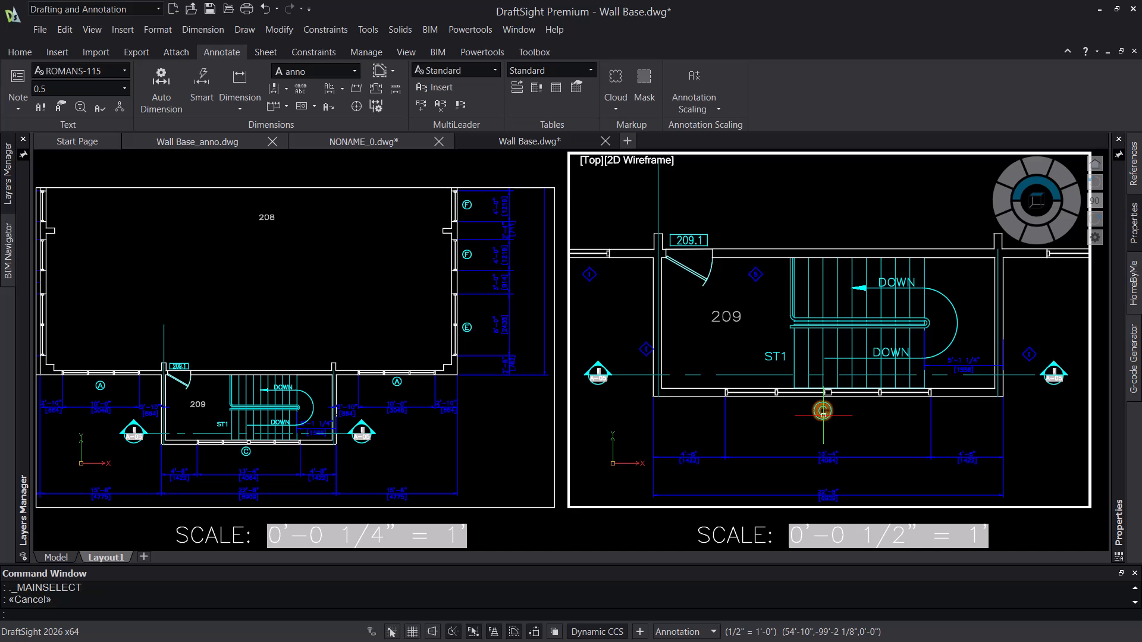
double_click(567, 537)
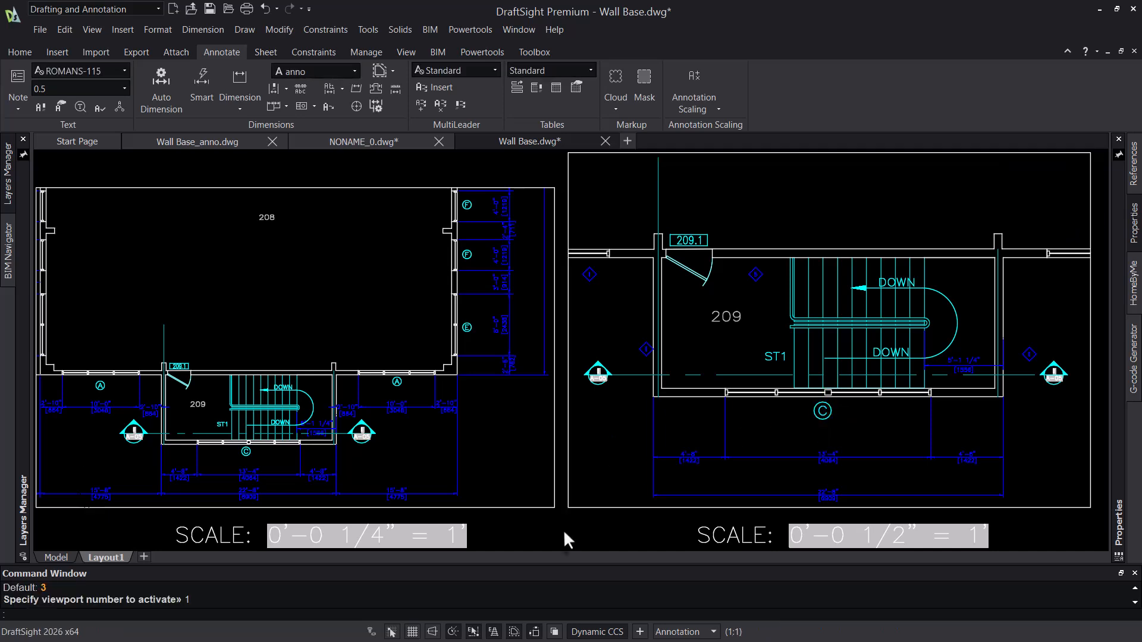
Step: In model space, redefine the base point of the C window tag's block at the center of its circle
left_click(56, 557)
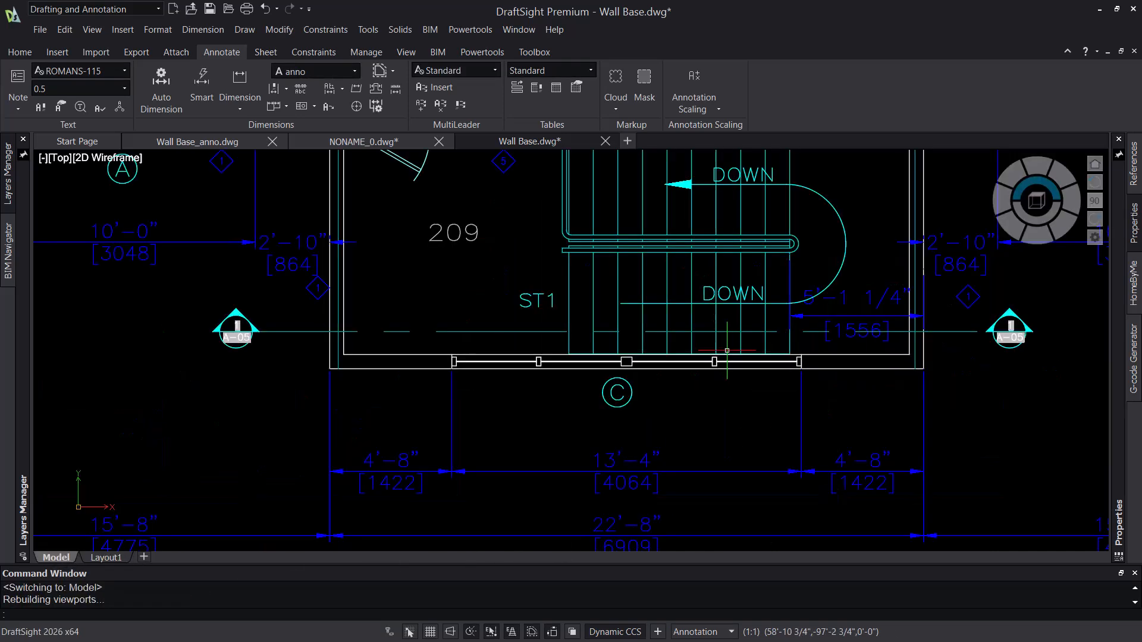
scroll(663, 423, "down", 2)
scroll(662, 422, "up", 4)
scroll(606, 349, "down", 2)
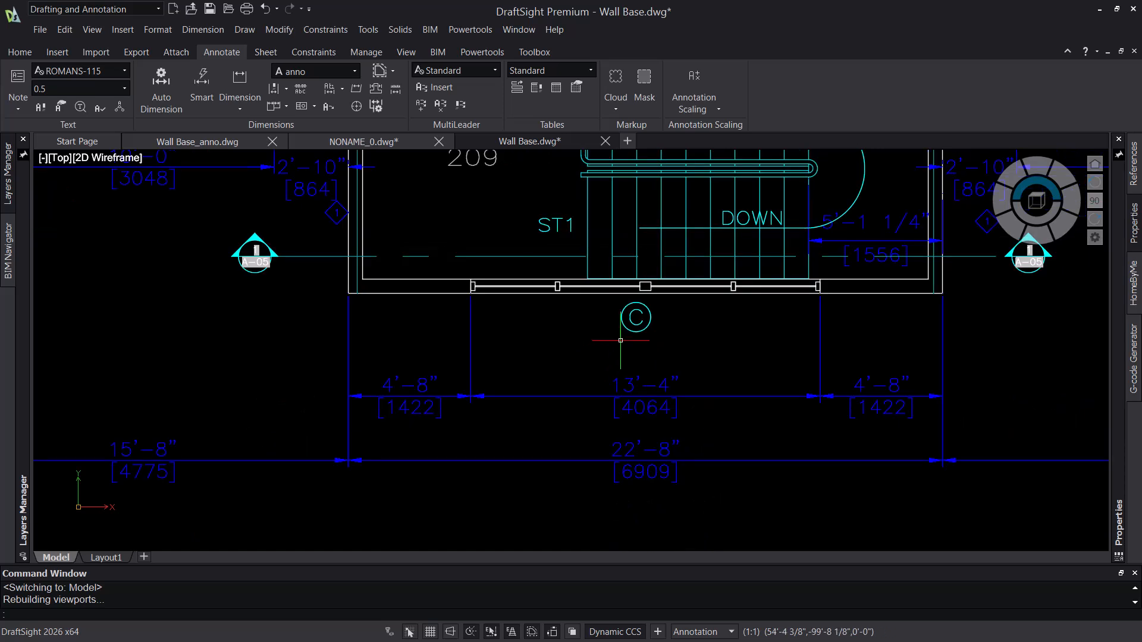
left_click(647, 329)
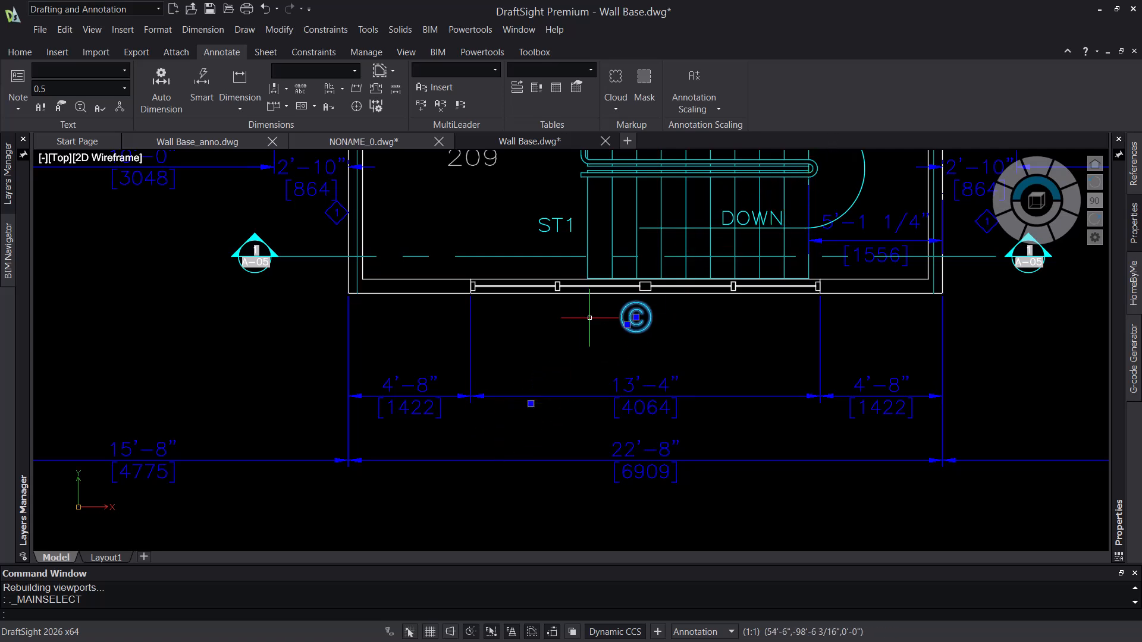
right_click(639, 326)
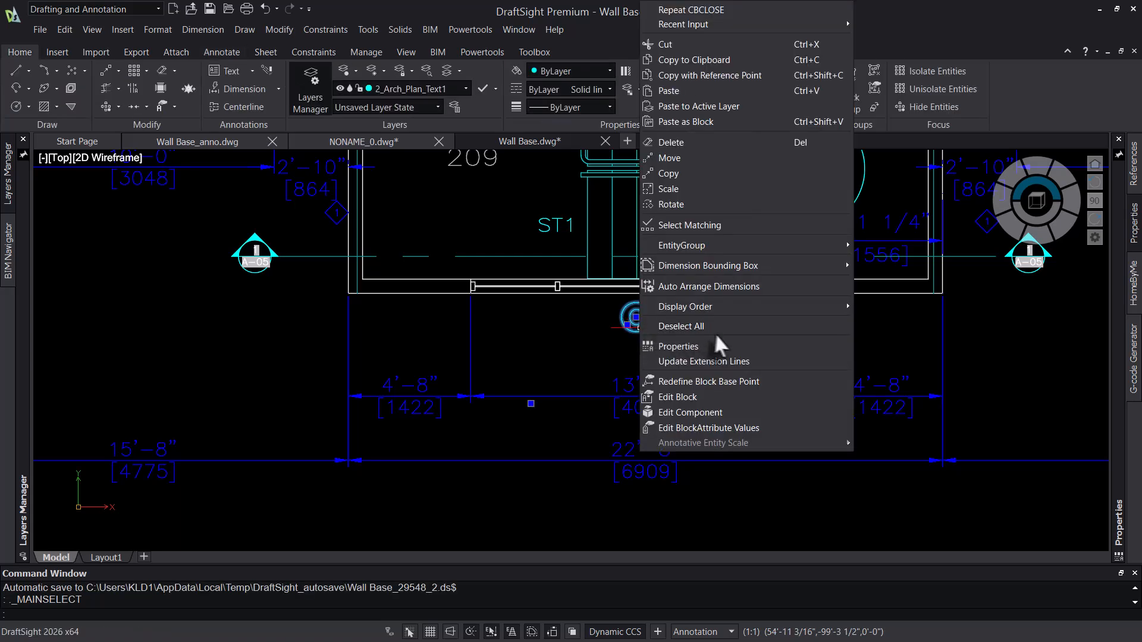
left_click(730, 382)
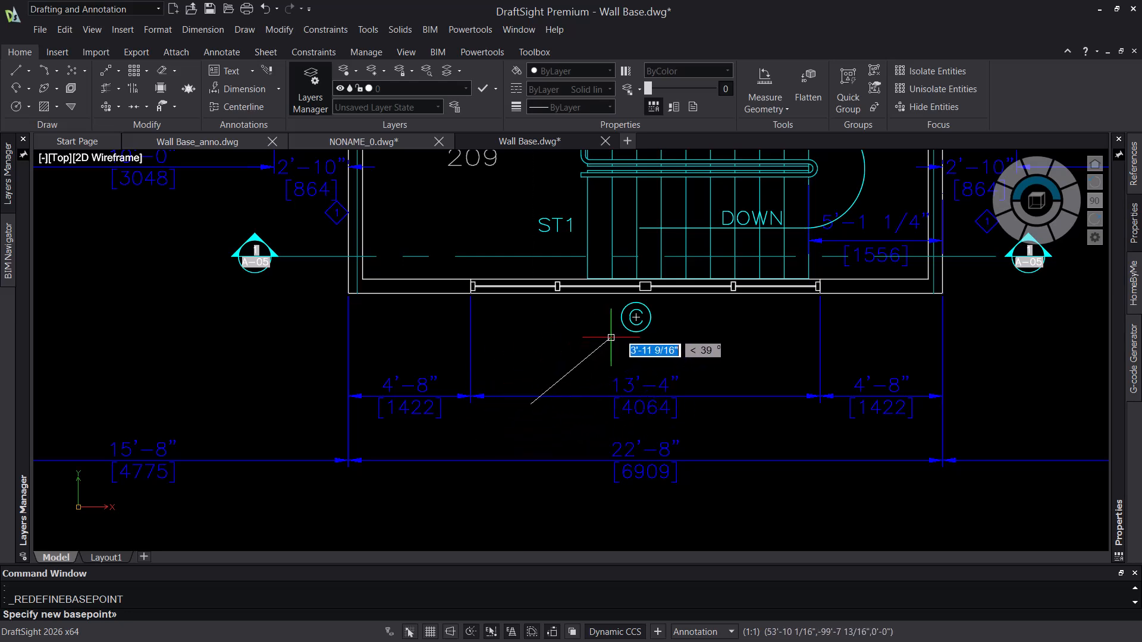
left_click(635, 337)
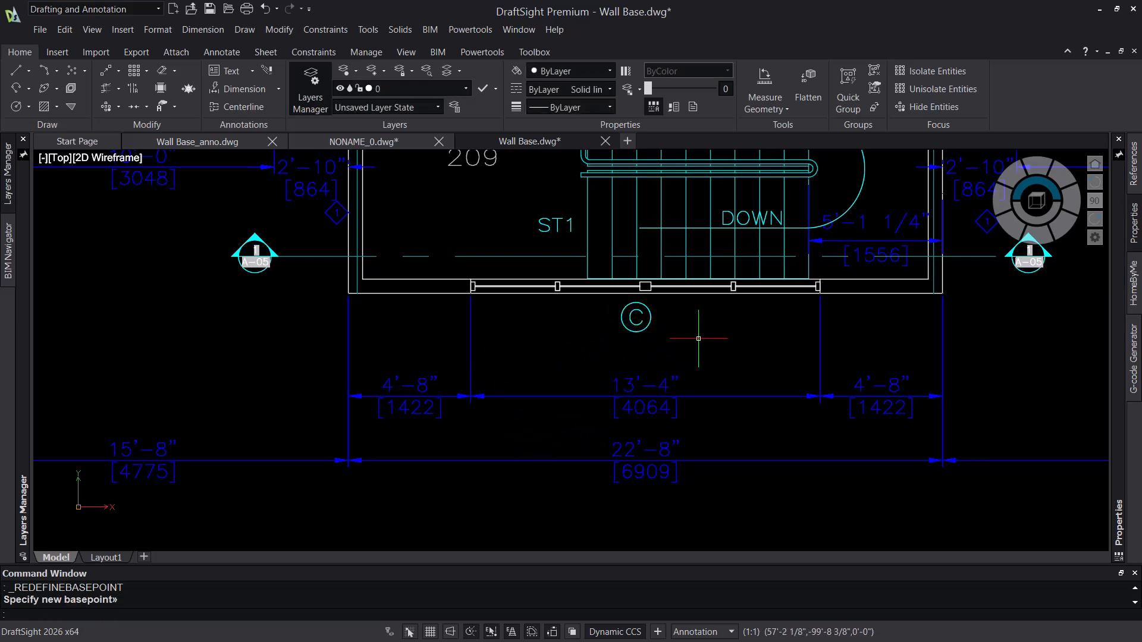
left_click(698, 341)
Step: Open the Window block in the block editor to examine its geometry, and close the editor
left_click(635, 317)
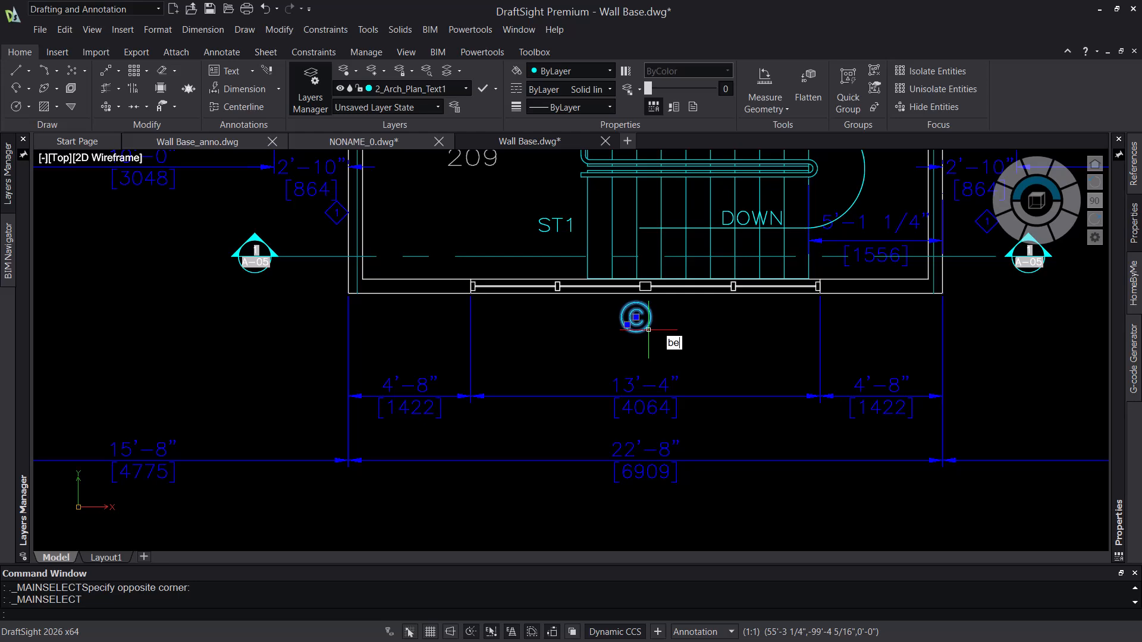
key("Return")
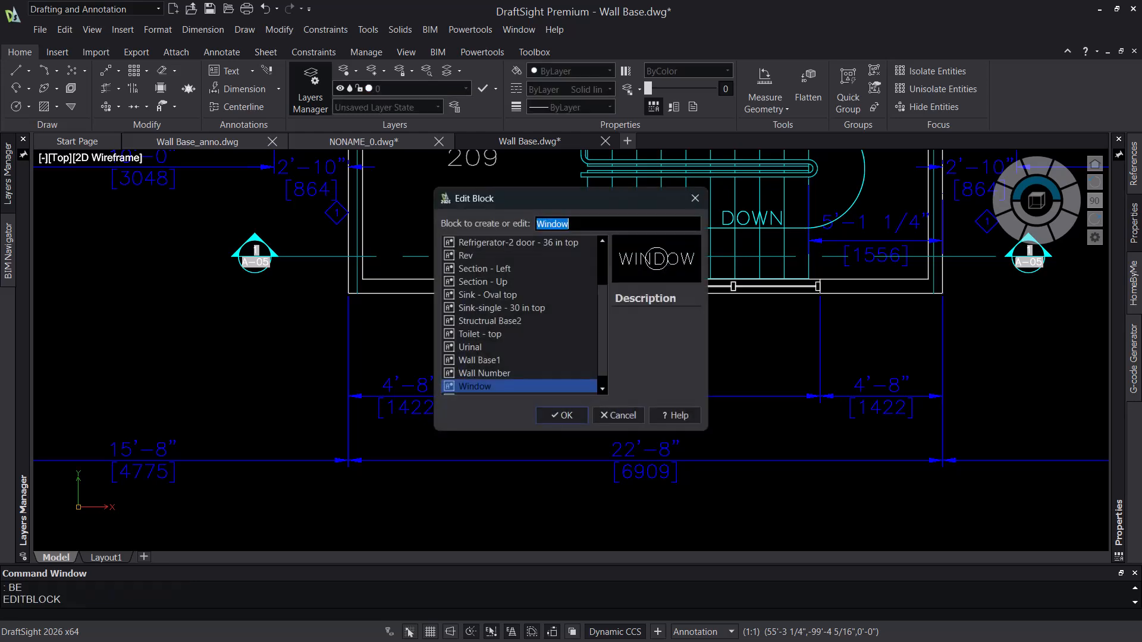
left_click(562, 416)
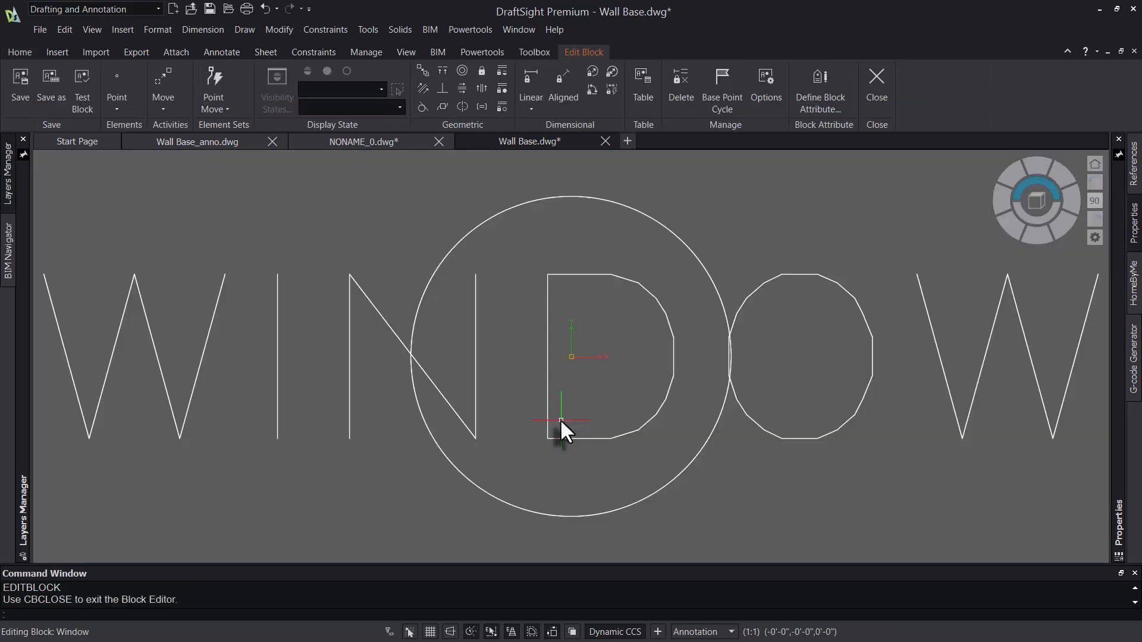
left_click(877, 89)
Step: Select all window tags matching the C tag and set their X, Y and Z scale to 1
left_click(635, 317)
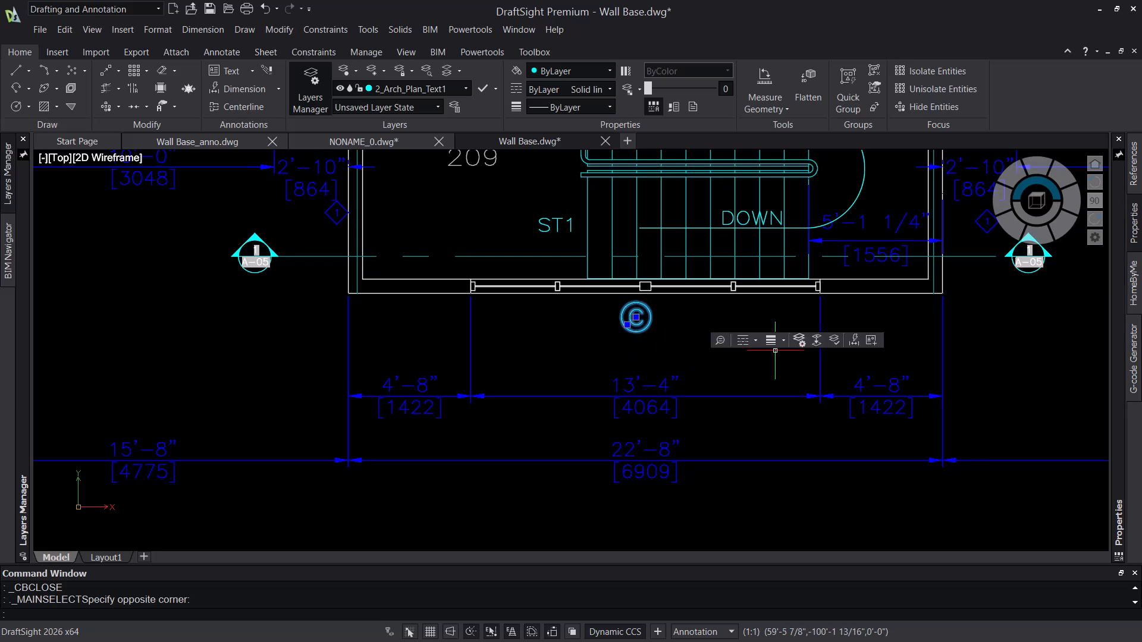
mouse_move(1116, 294)
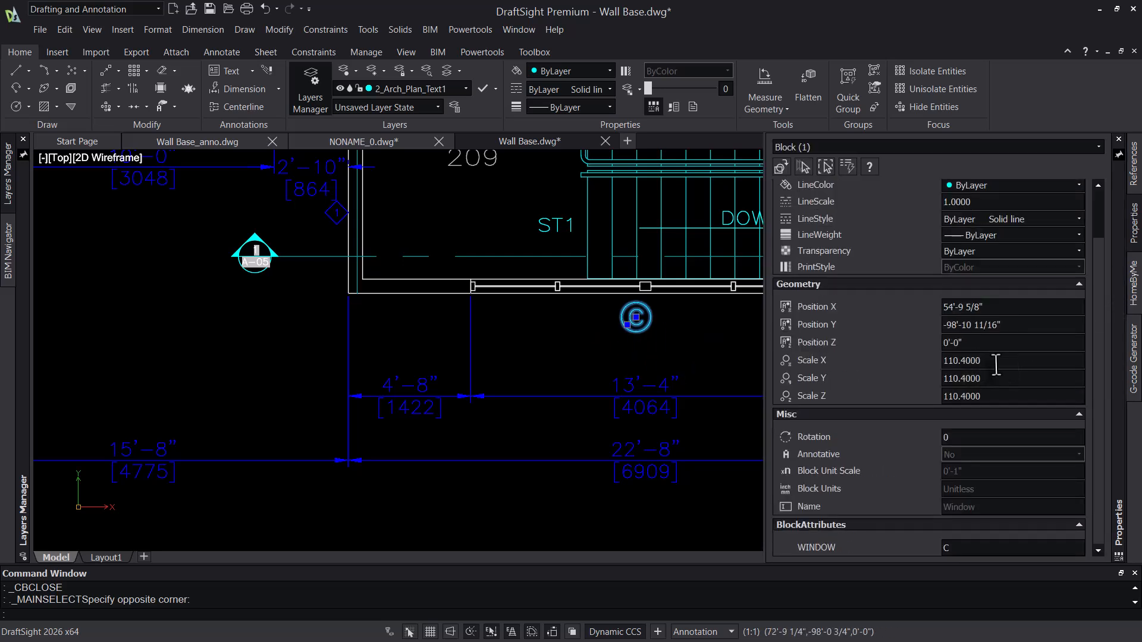
right_click(660, 326)
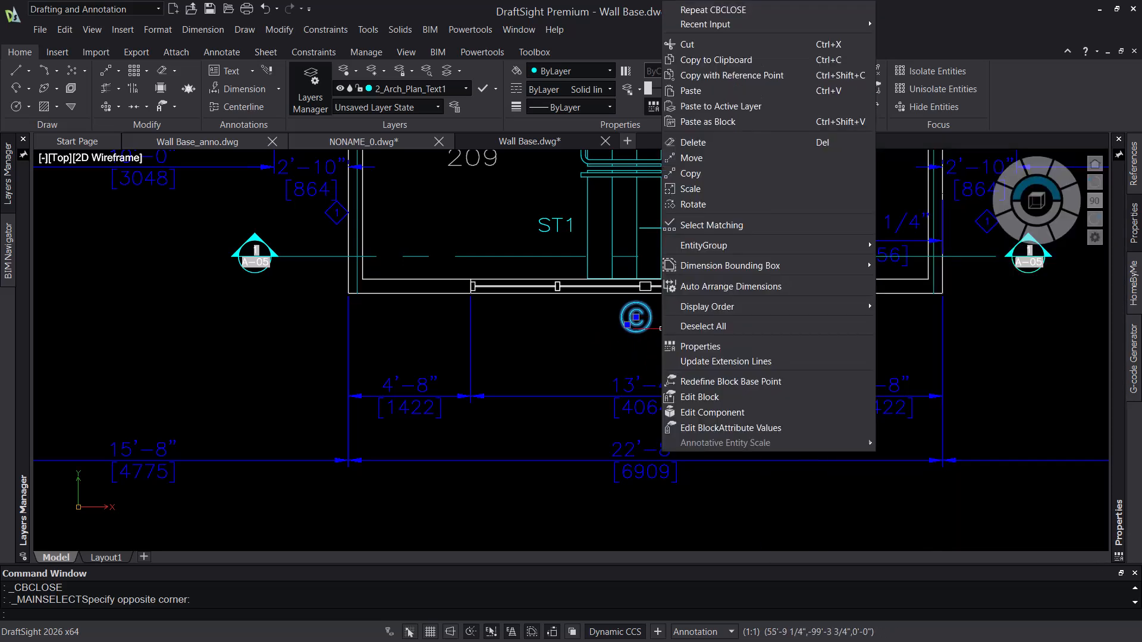
left_click(727, 226)
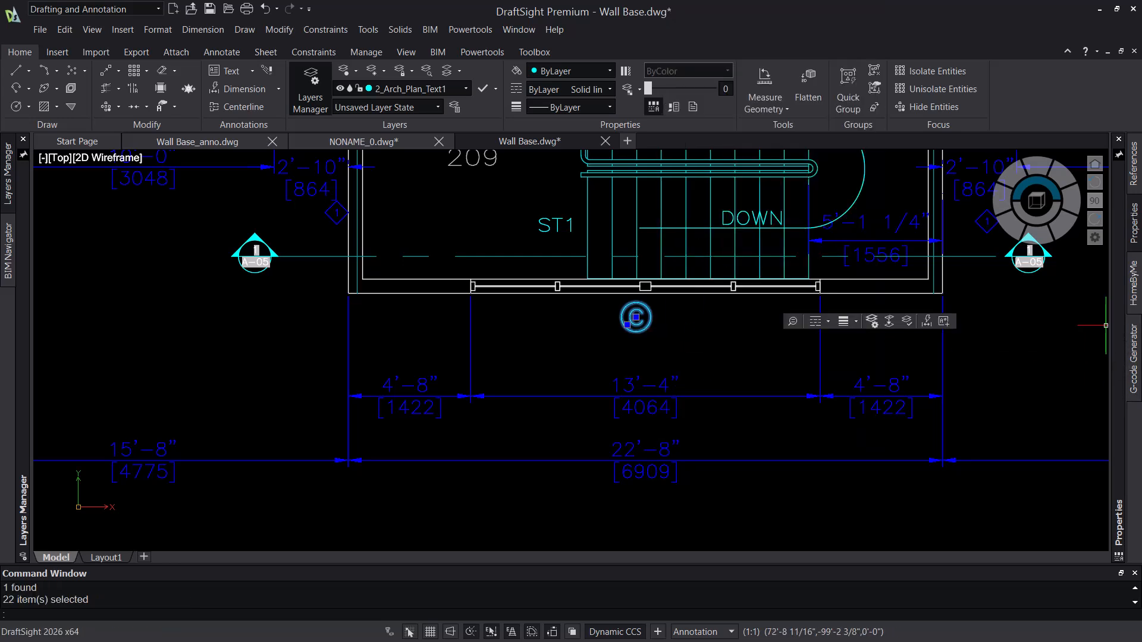
mouse_move(1110, 323)
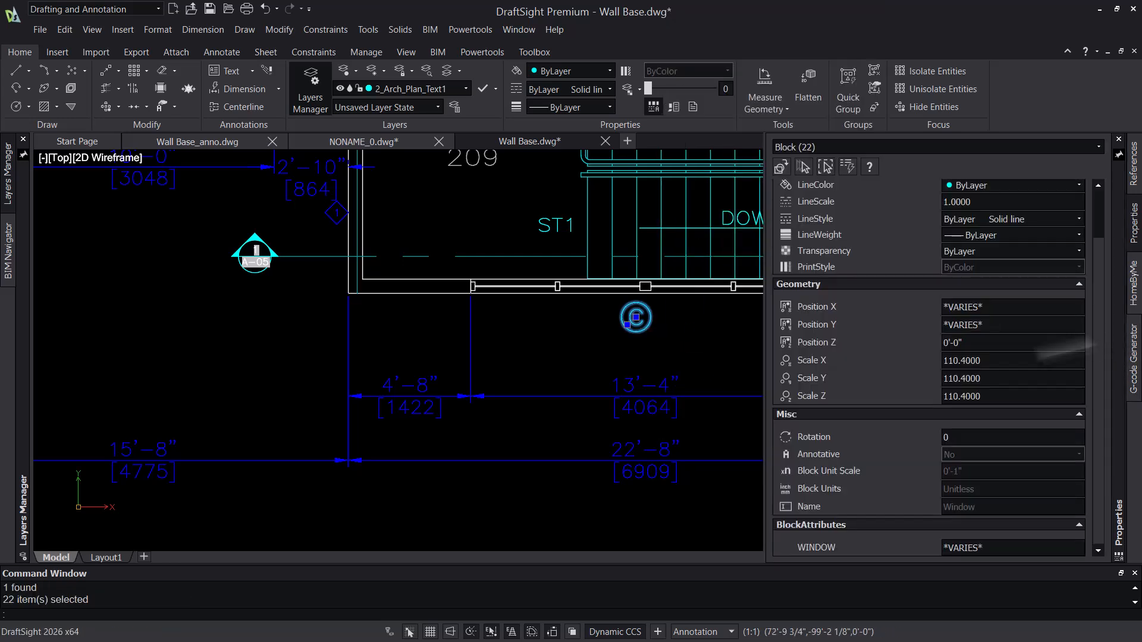
left_click(987, 383)
type("1")
left_click(983, 396)
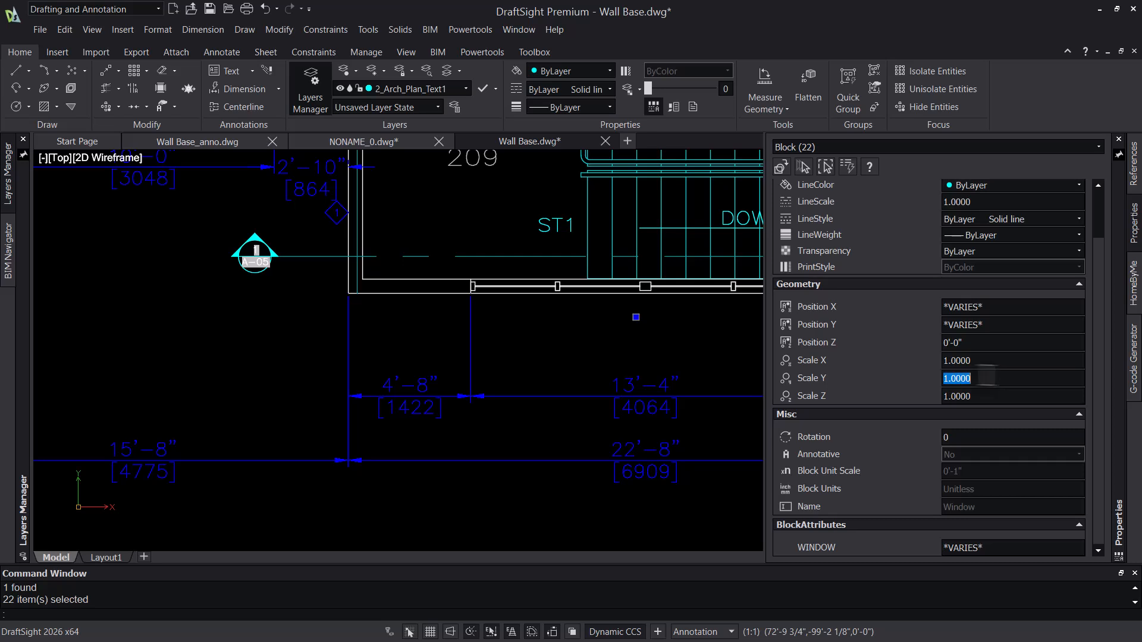
right_click(651, 312)
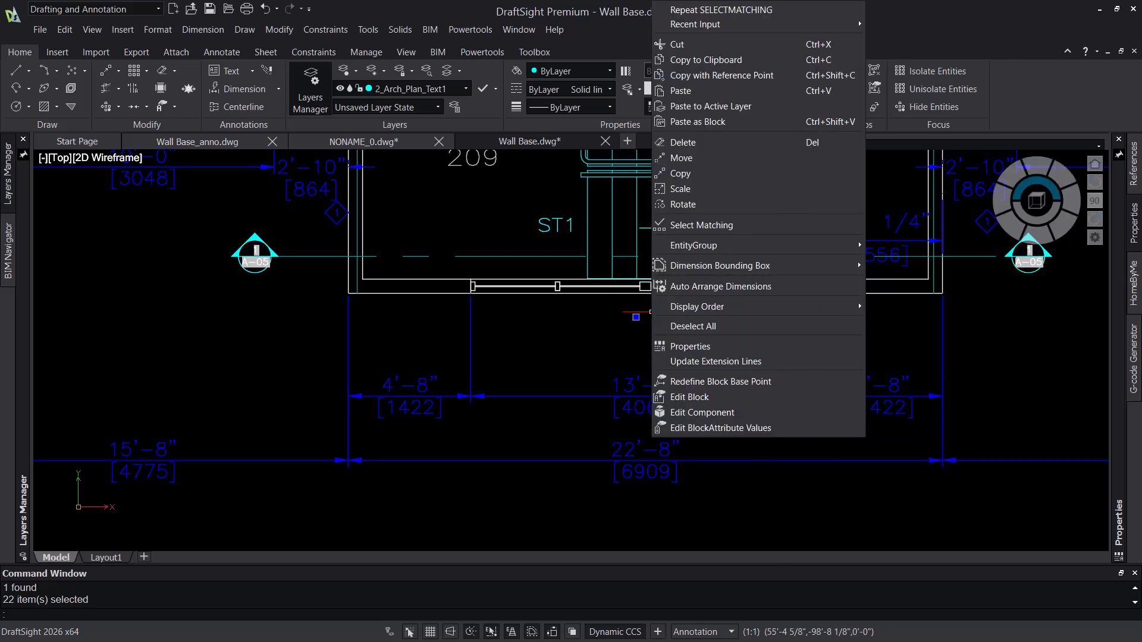
left_click(640, 344)
left_click(676, 347)
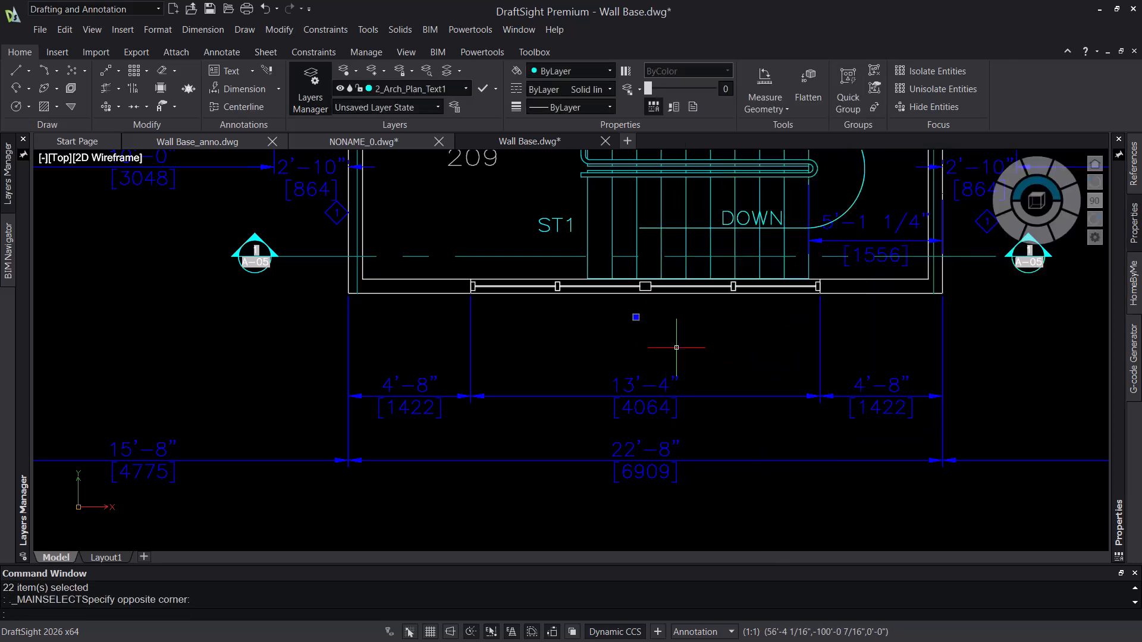
type("be")
key("Return")
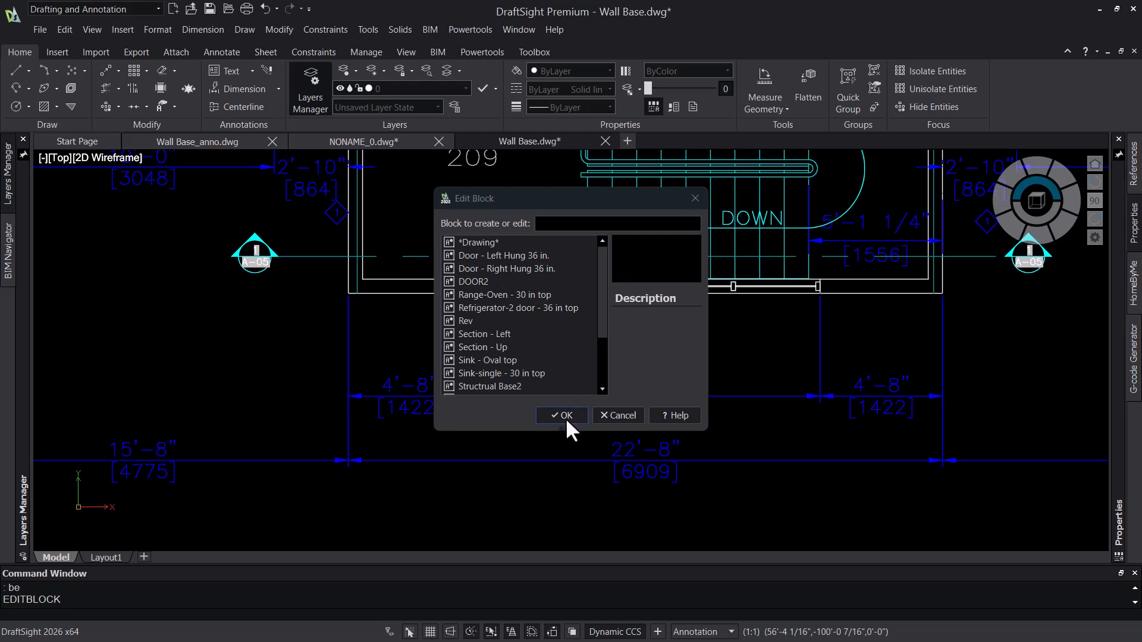
left_click(566, 416)
left_click(579, 337)
key("Escape")
Step: Select the C window tag below the stair window and open its Window block in the block editor
left_click(644, 314)
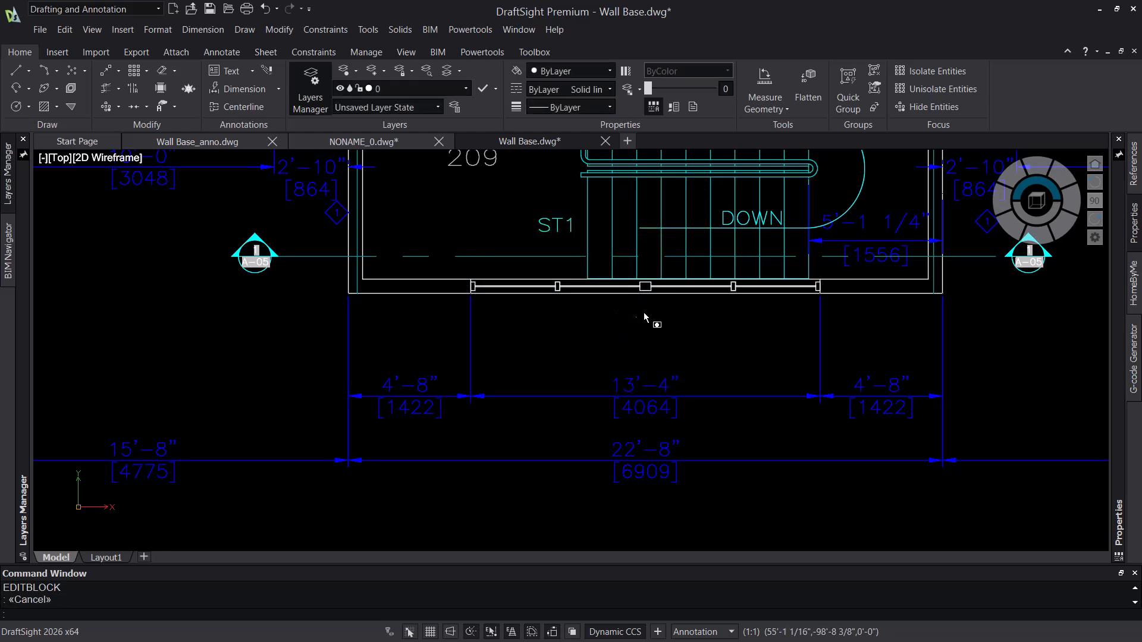
left_click(601, 335)
type("be")
key("Return")
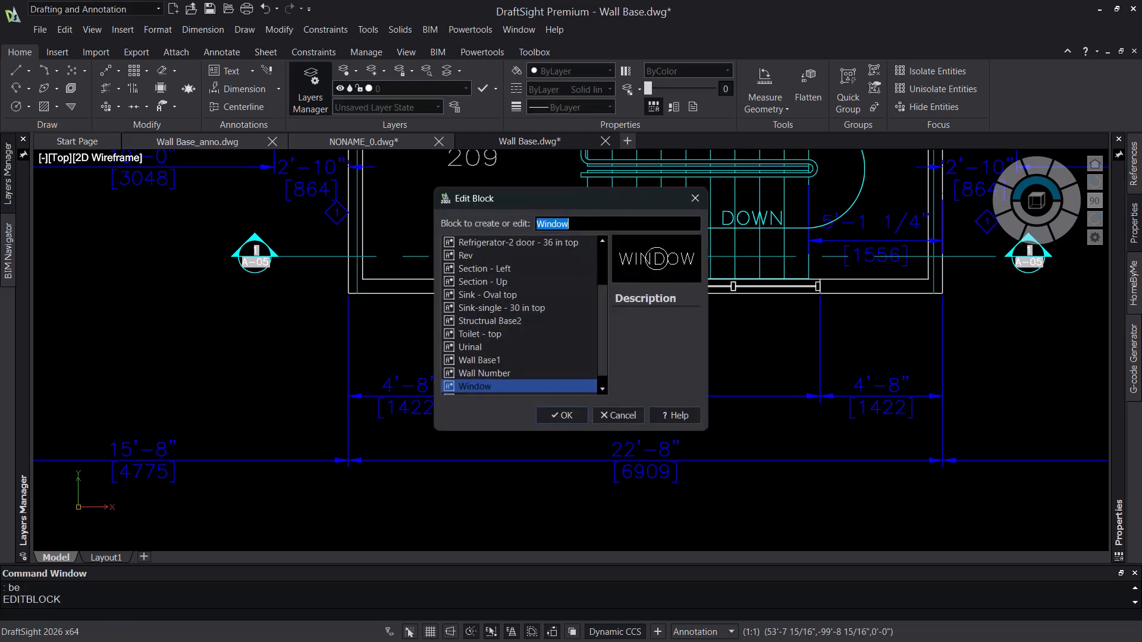
left_click(562, 415)
type("qc")
key("Return")
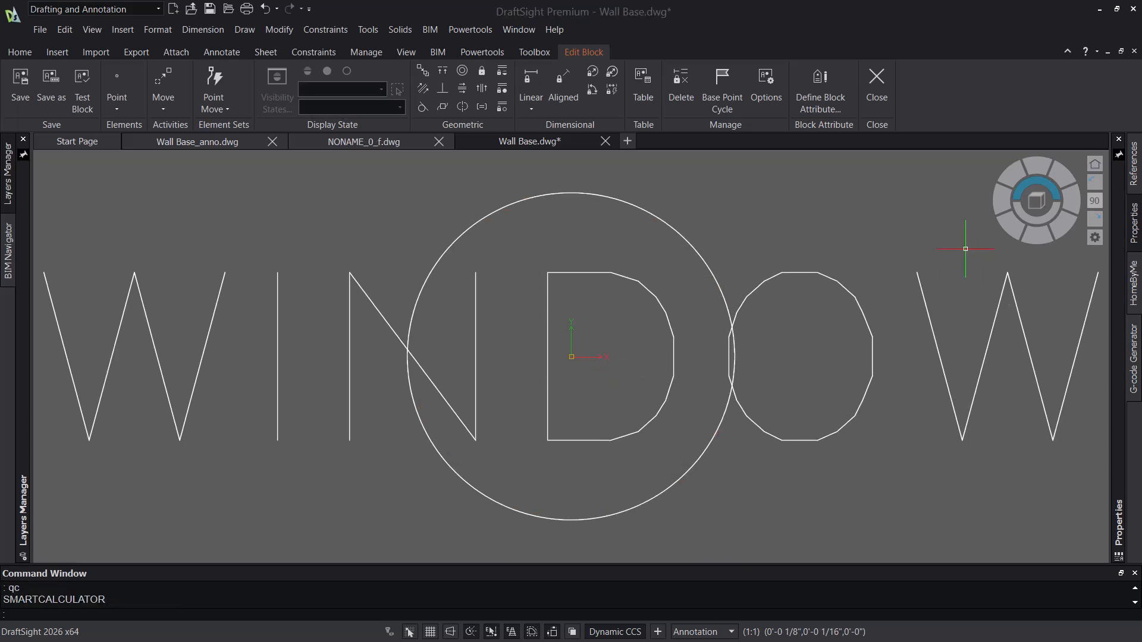
Step: Check the text height of the WINDOW attribute in the block's properties, and clear the selection
left_click(825, 230)
left_click(797, 314)
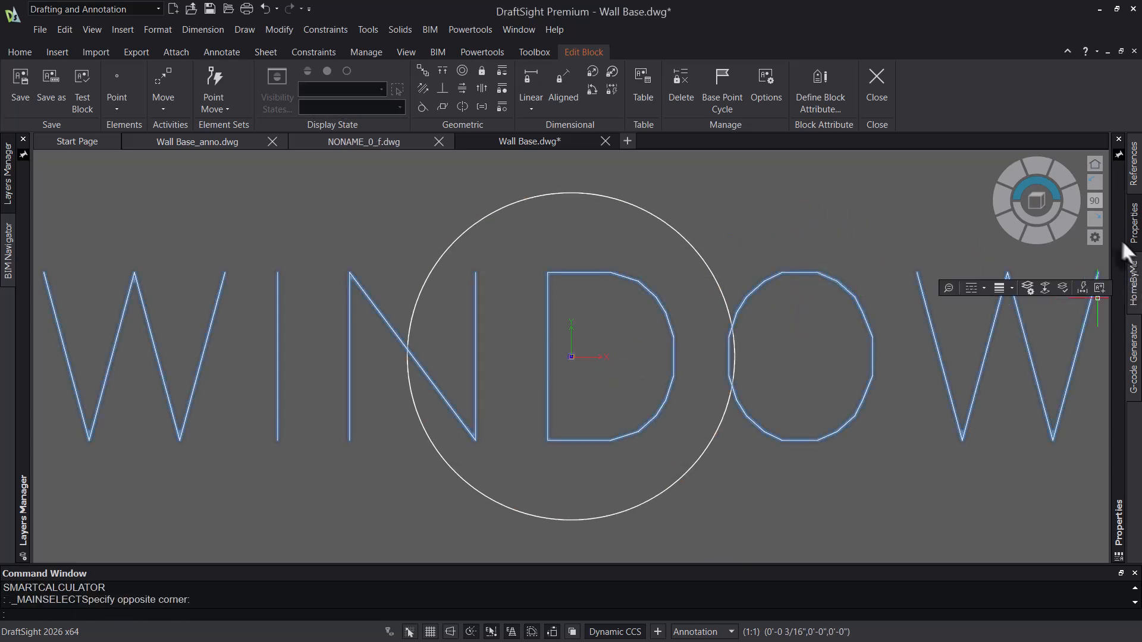
mouse_move(1119, 240)
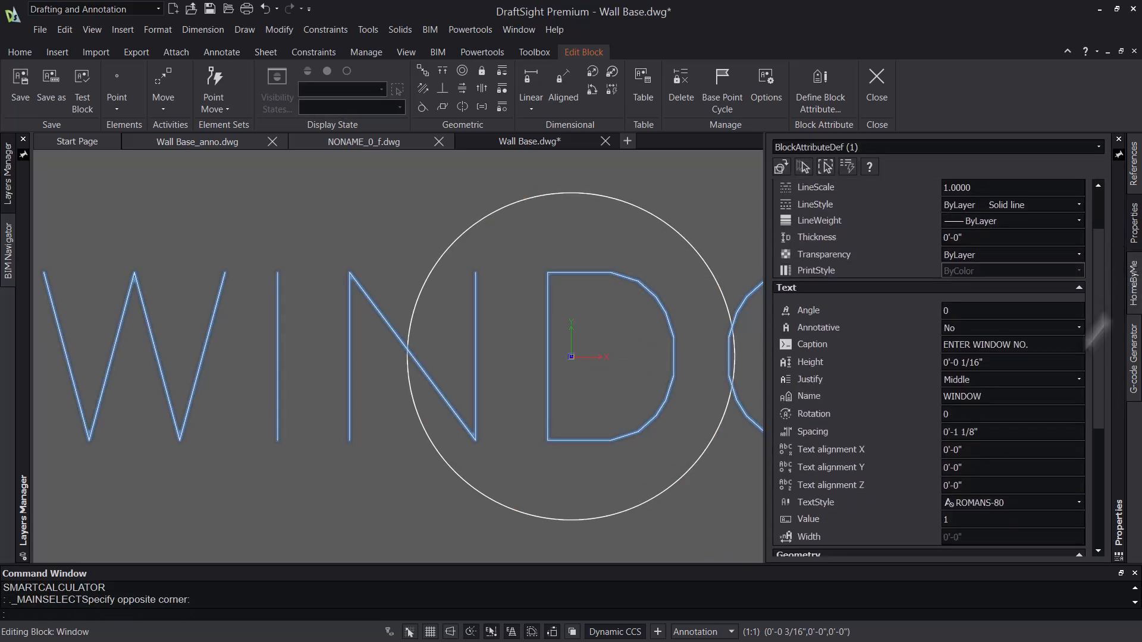
key("Escape")
key("Escape")
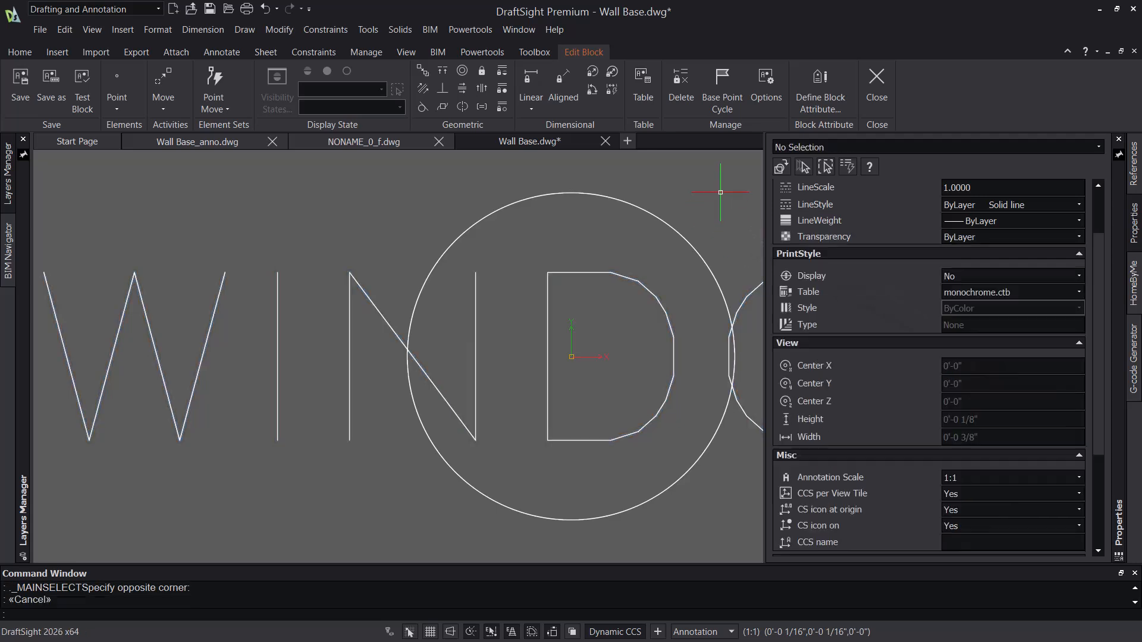
Step: Scale the circle and the WINDOW attribute by a factor of 2 about the origin 0,0
type("sc")
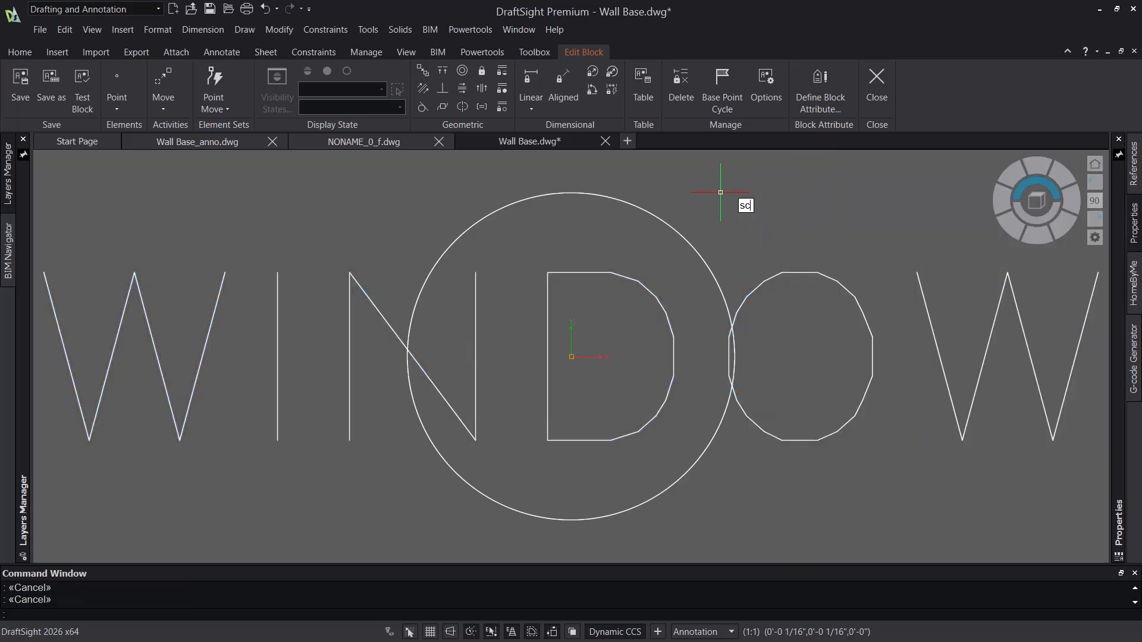
key("Return")
left_click(796, 191)
left_click(398, 466)
key("Return")
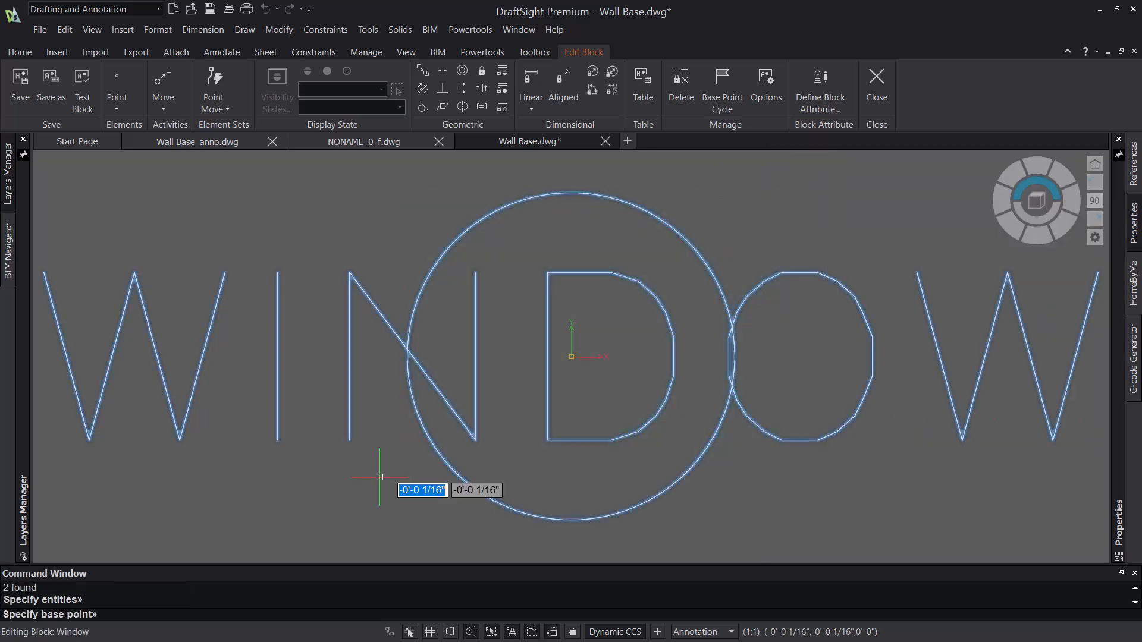
type("0,0")
key("Return")
type("2")
key("Return")
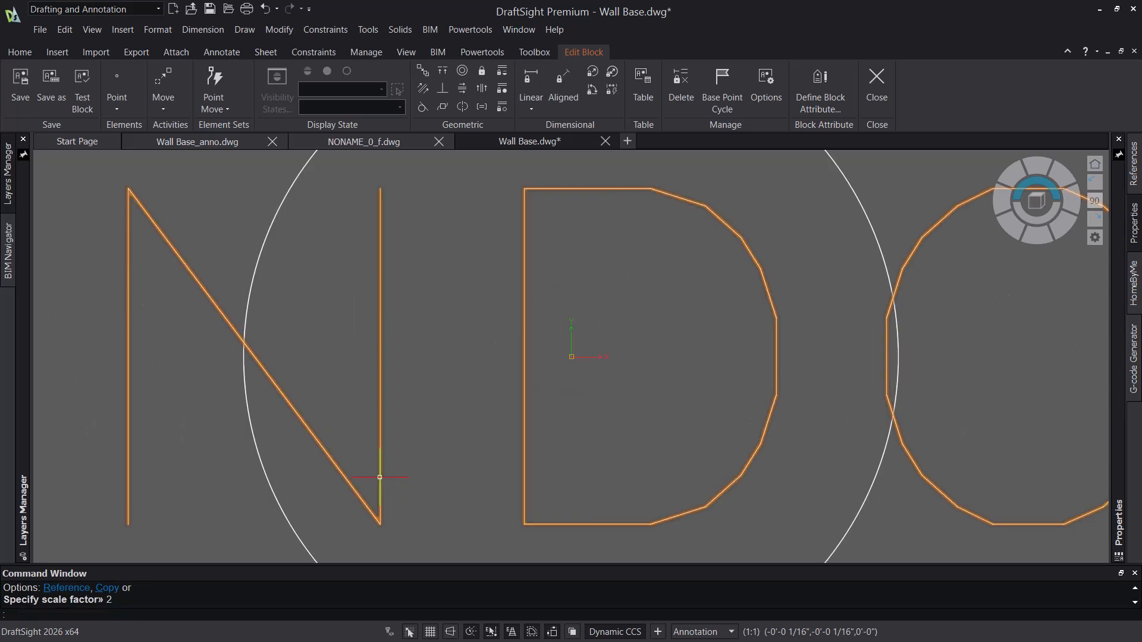
Step: Recheck the scaled WINDOW attribute's text height in its properties, and deselect it
scroll(375, 465, "down", 4)
scroll(833, 293, "up", 2)
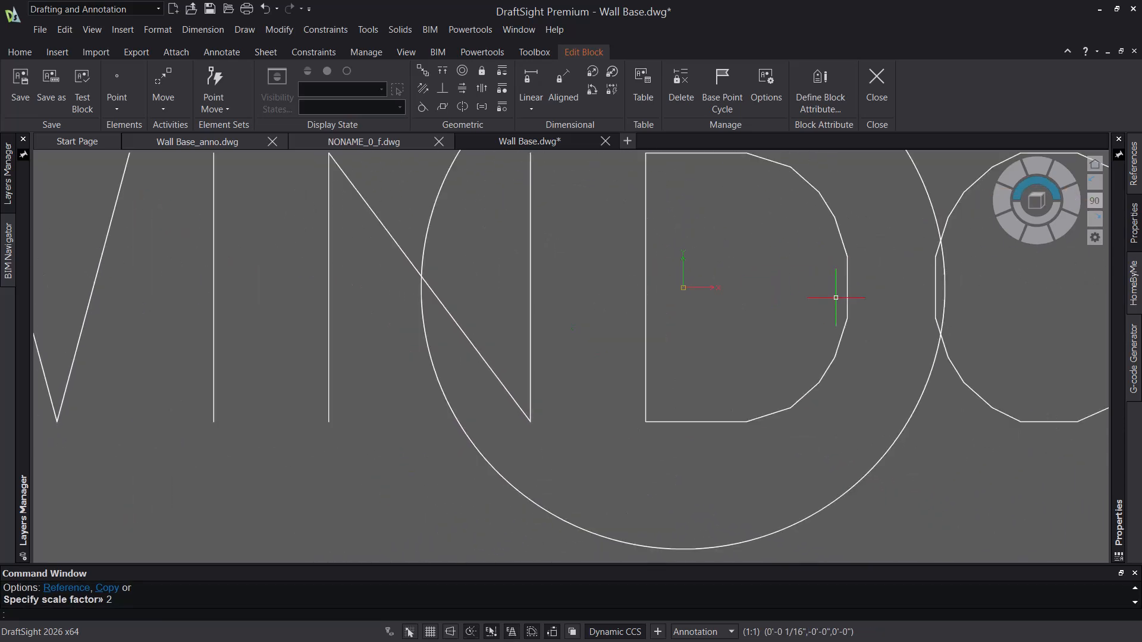
middle_click(844, 308)
middle_click(845, 308)
left_click(892, 250)
left_click(852, 302)
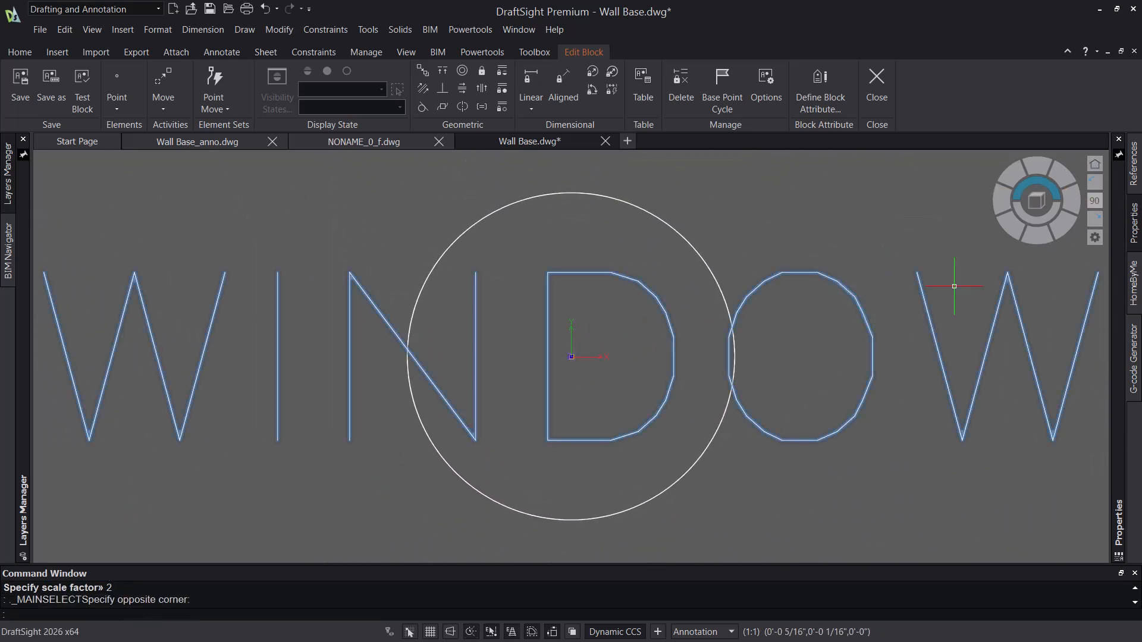
mouse_move(1120, 252)
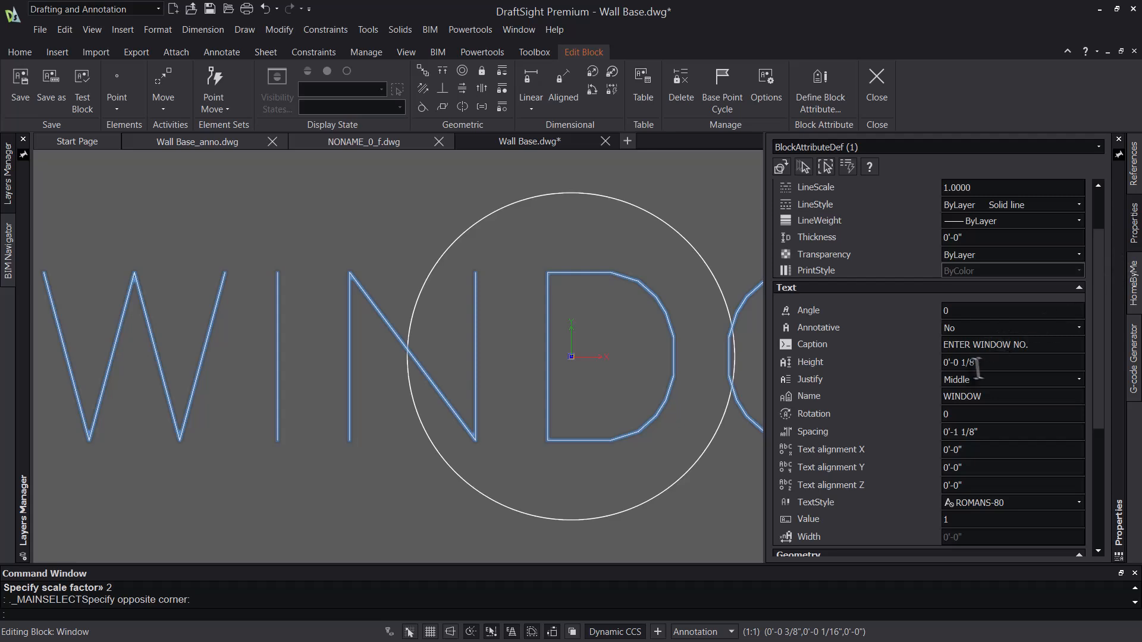
key("Escape")
key("Escape")
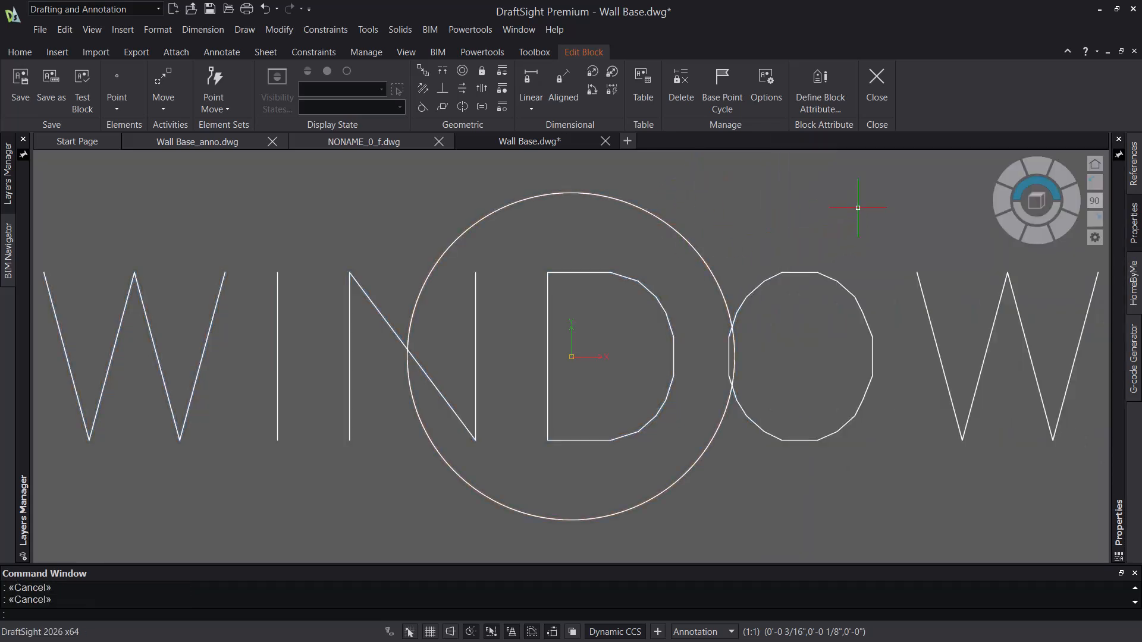
Step: Make the Window block annotative, and close the block editor with the changes saved
left_click(845, 172)
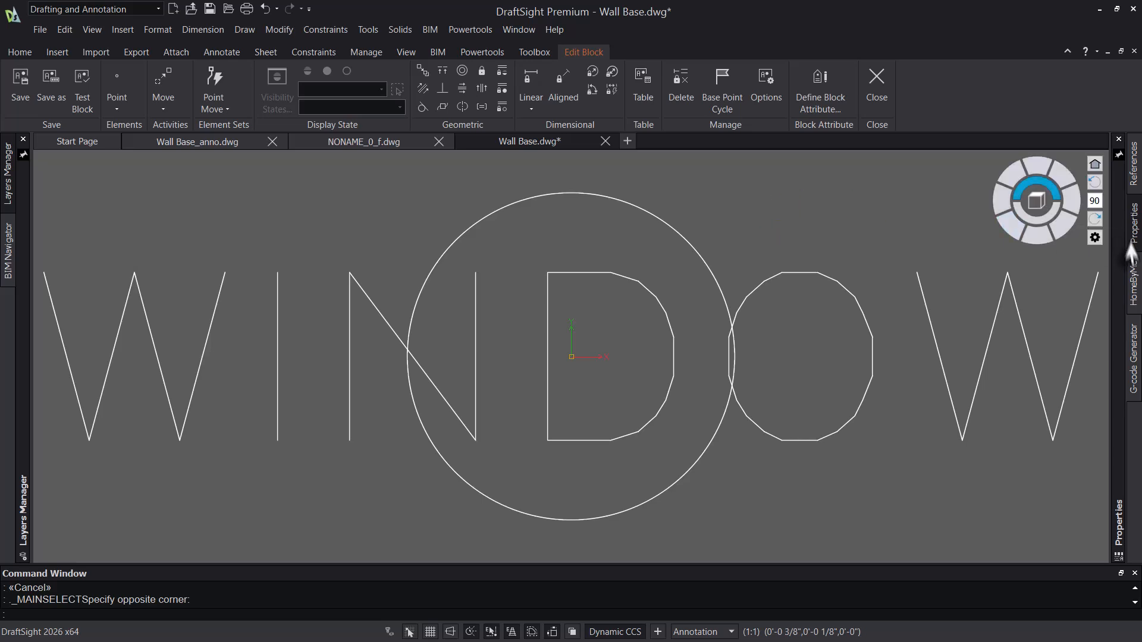
mouse_move(1120, 255)
scroll(1100, 275, "down", 3)
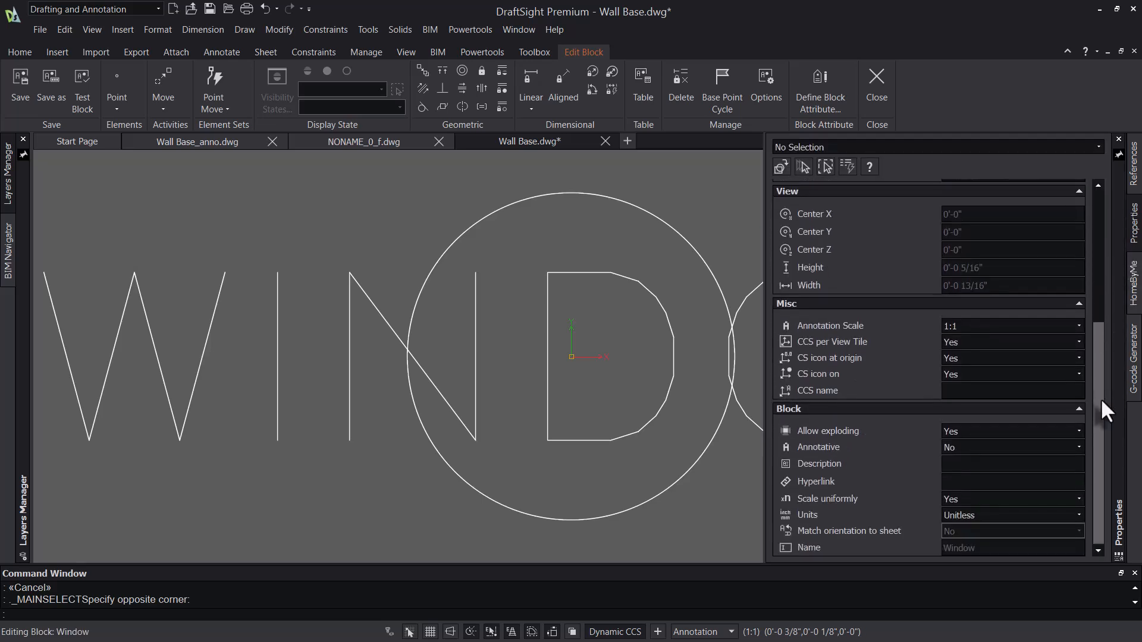
left_click(1003, 447)
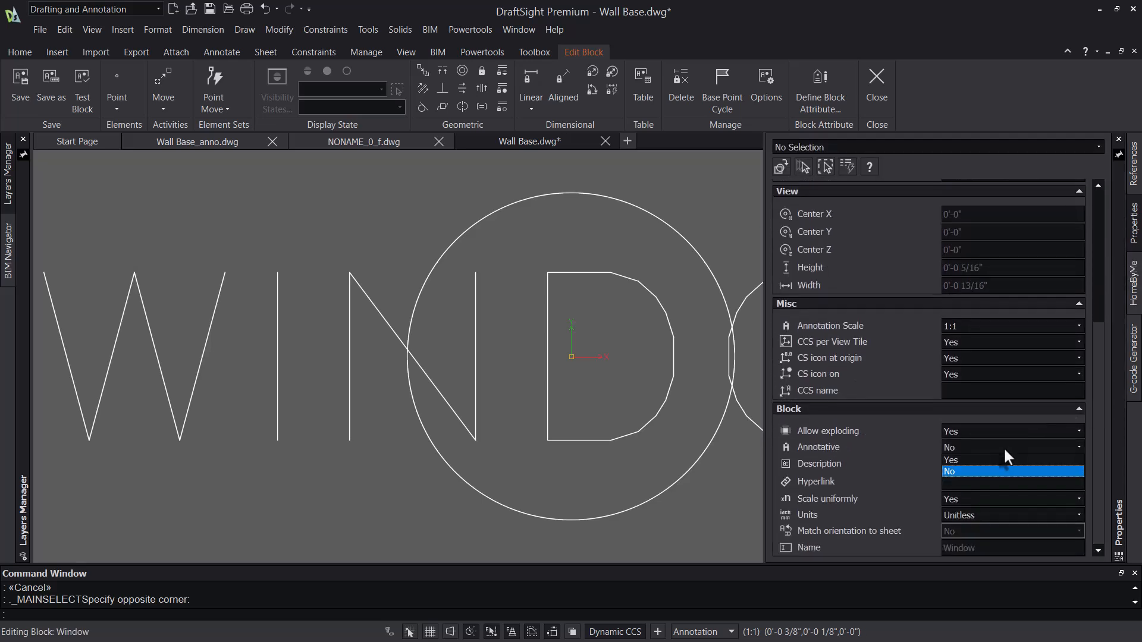
left_click(973, 461)
left_click(875, 86)
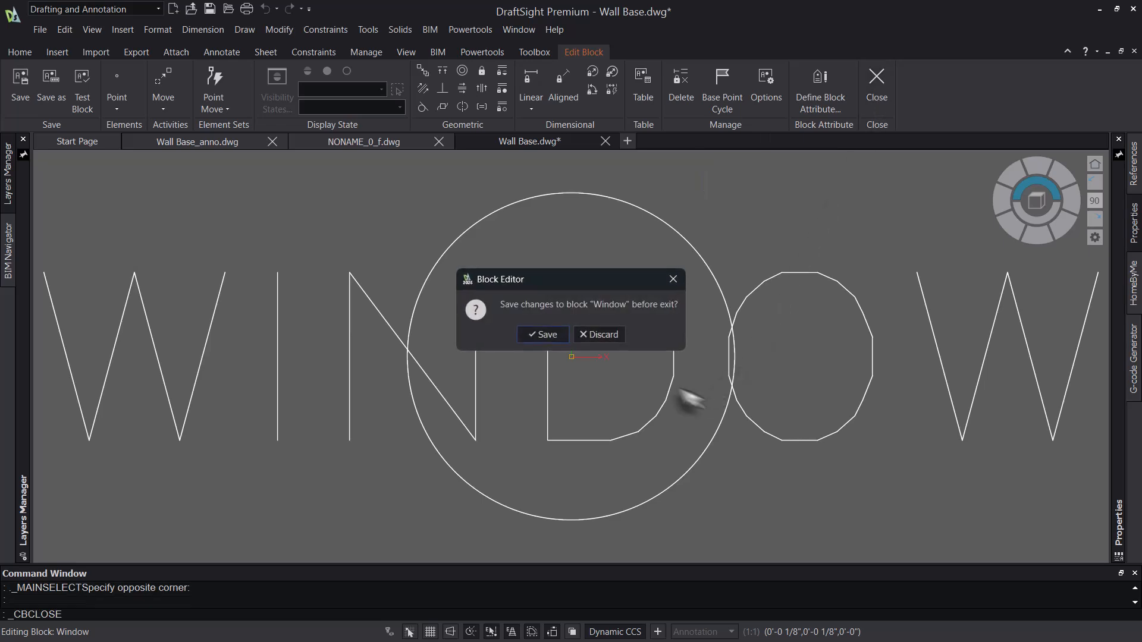
left_click(555, 337)
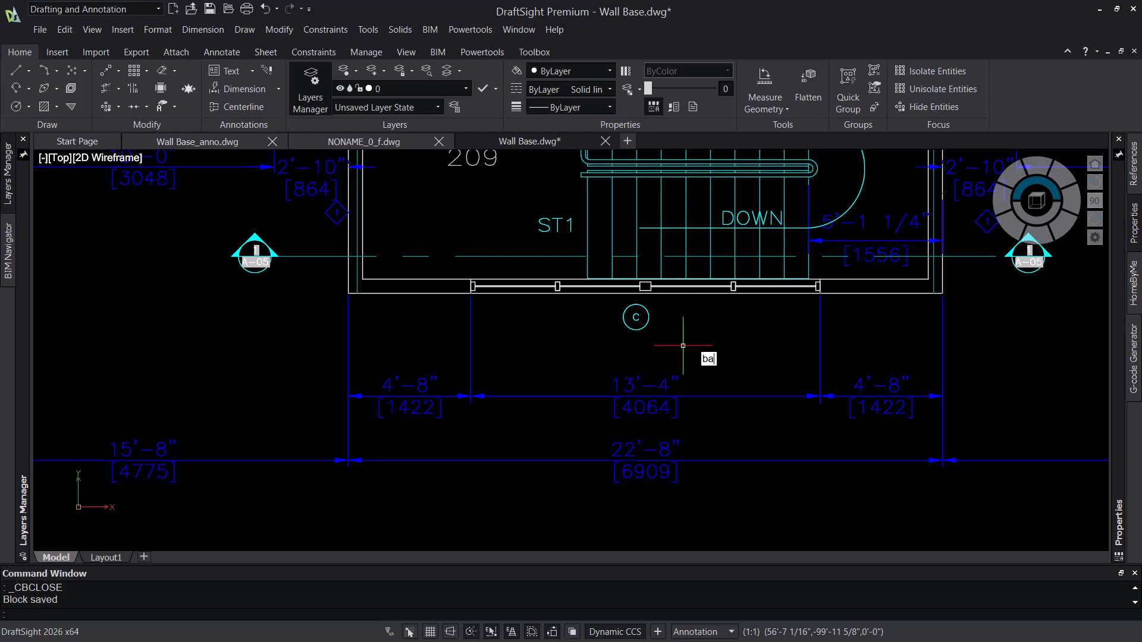
Step: In the Block Attribute Manager, pick the C window tag's block and reapply its WINDOW attribute settings to the existing references
type("an")
key("Return")
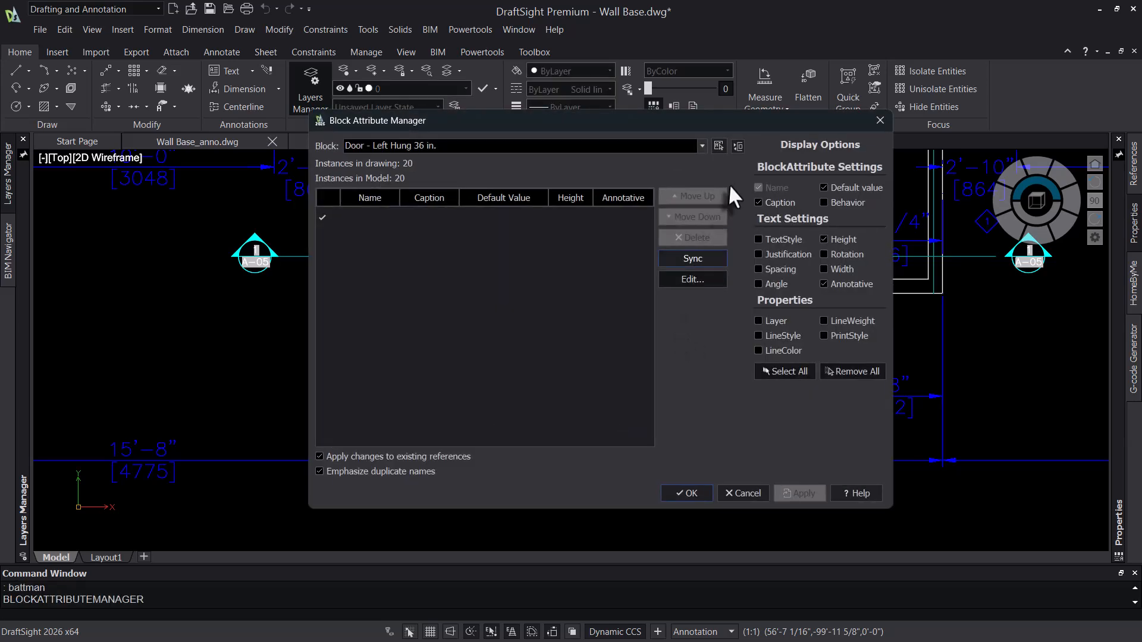
left_click(719, 146)
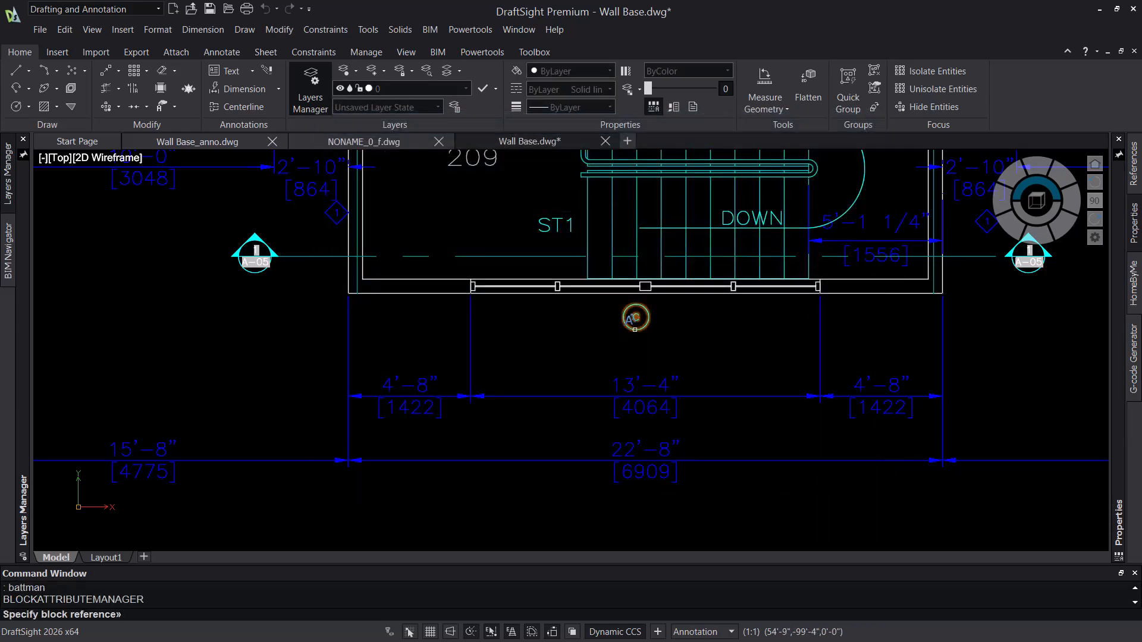
left_click(633, 324)
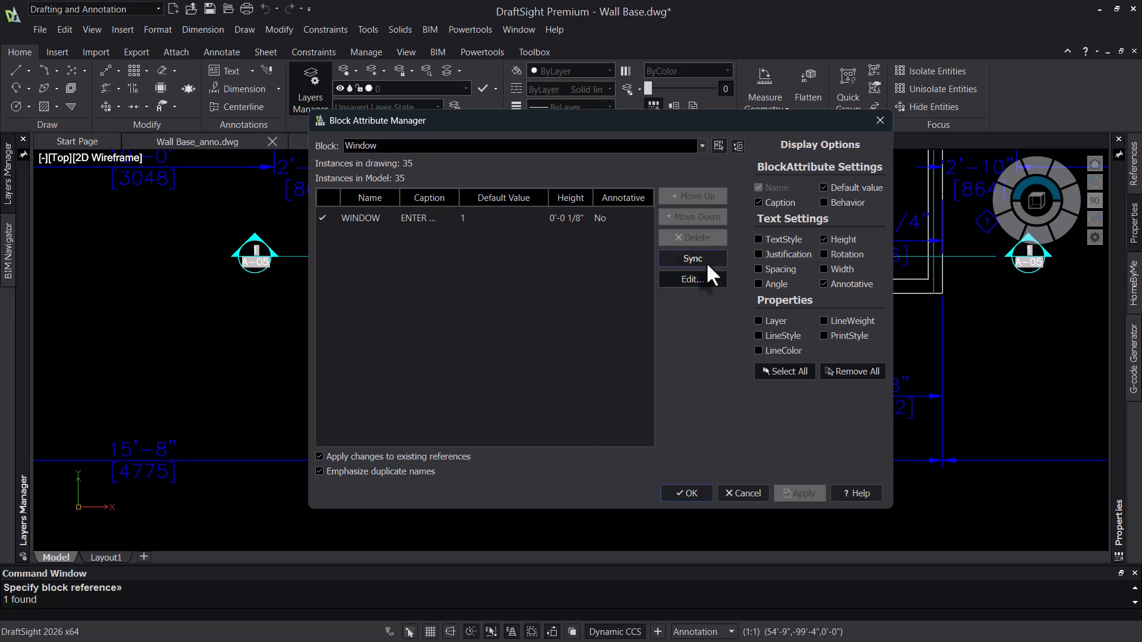
left_click(707, 279)
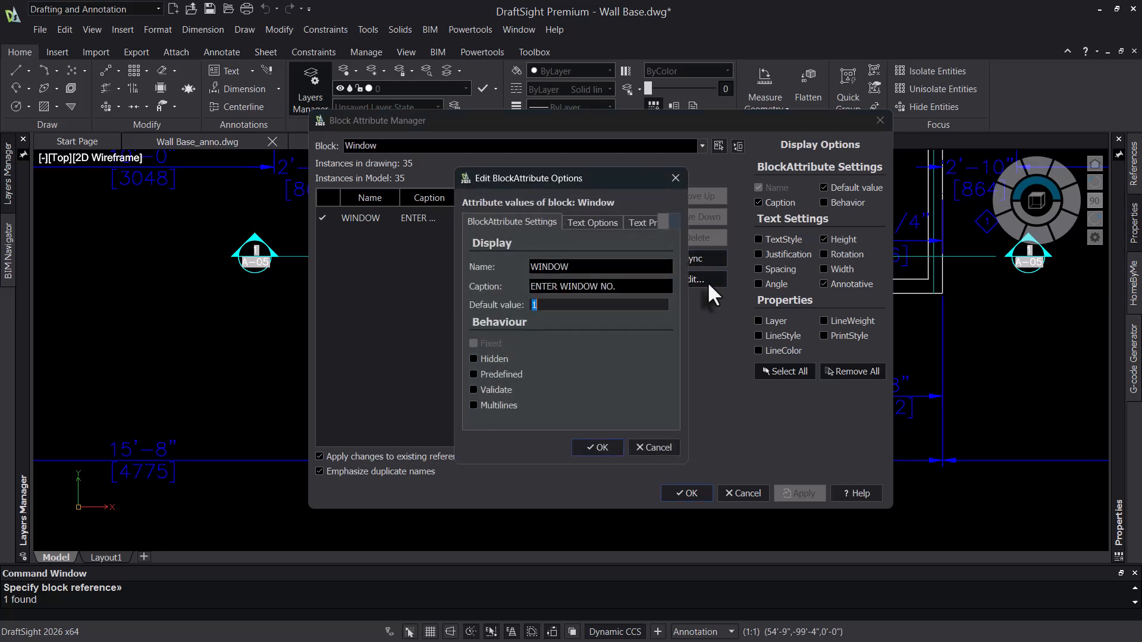
left_click(609, 224)
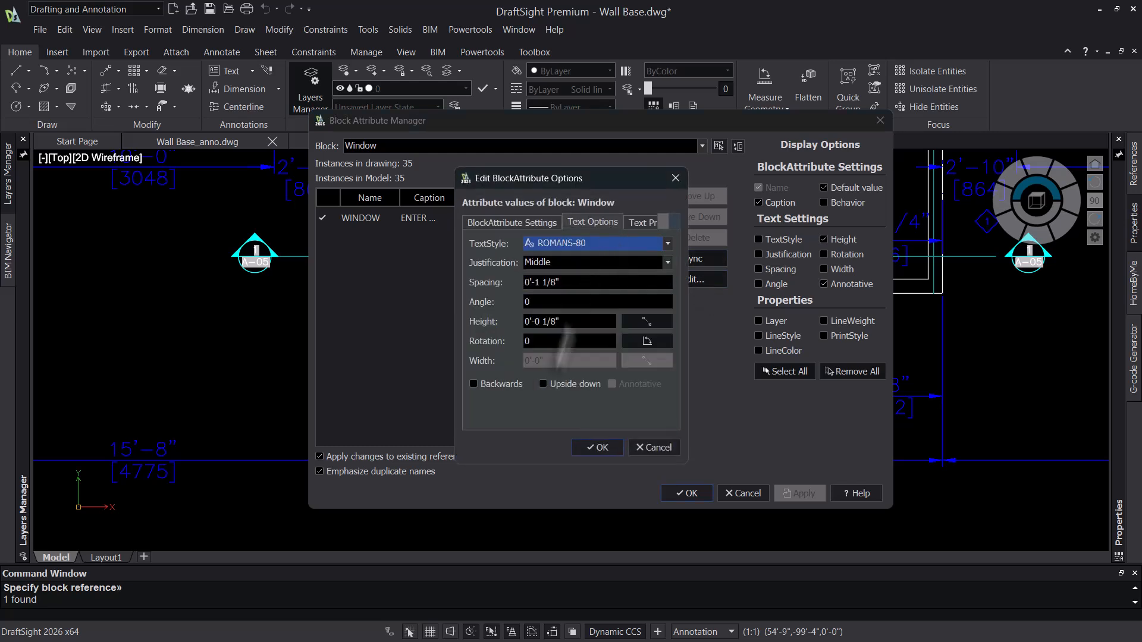
left_click(598, 447)
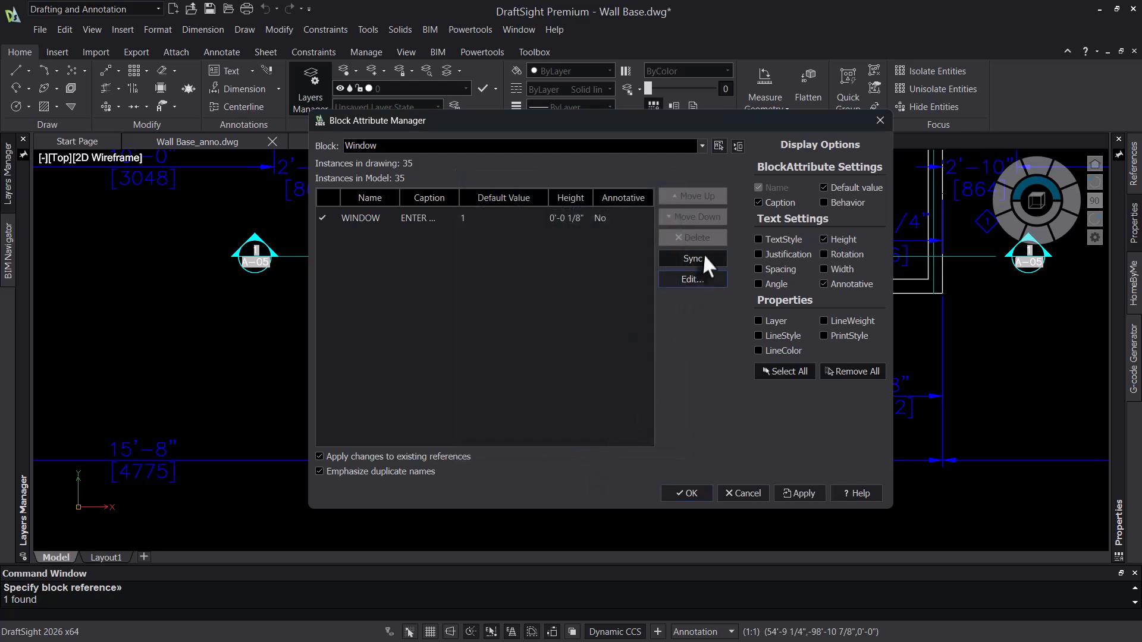
left_click(800, 493)
left_click(690, 493)
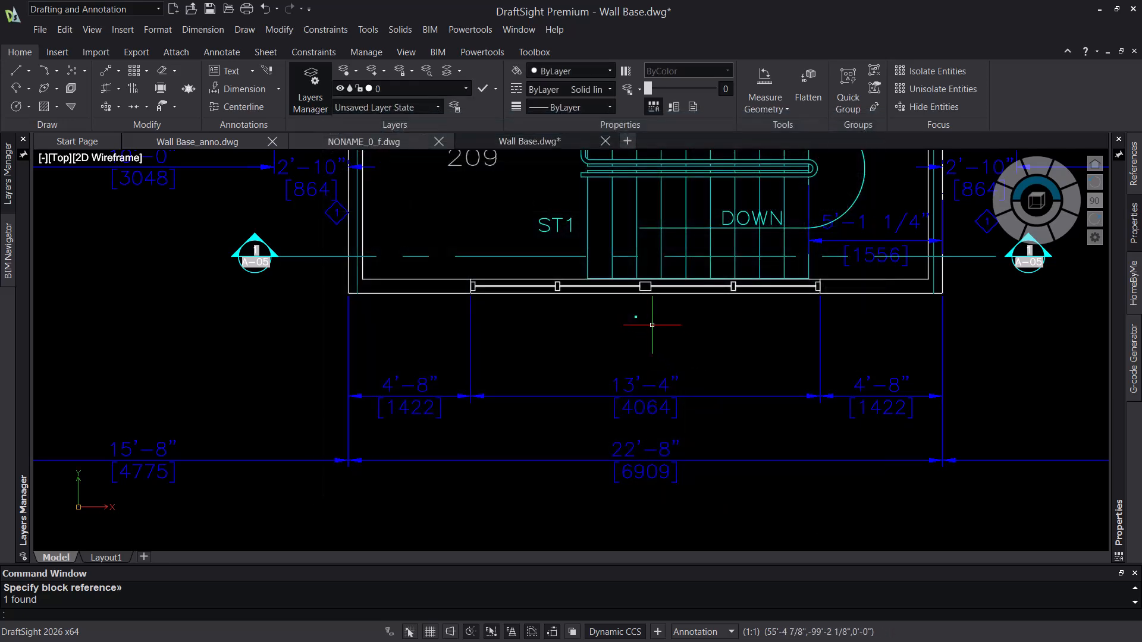
Step: Add the 1/4" = 1'-0" and 1/2" = 1'-0" annotation scales to the C window tag
left_click(636, 319)
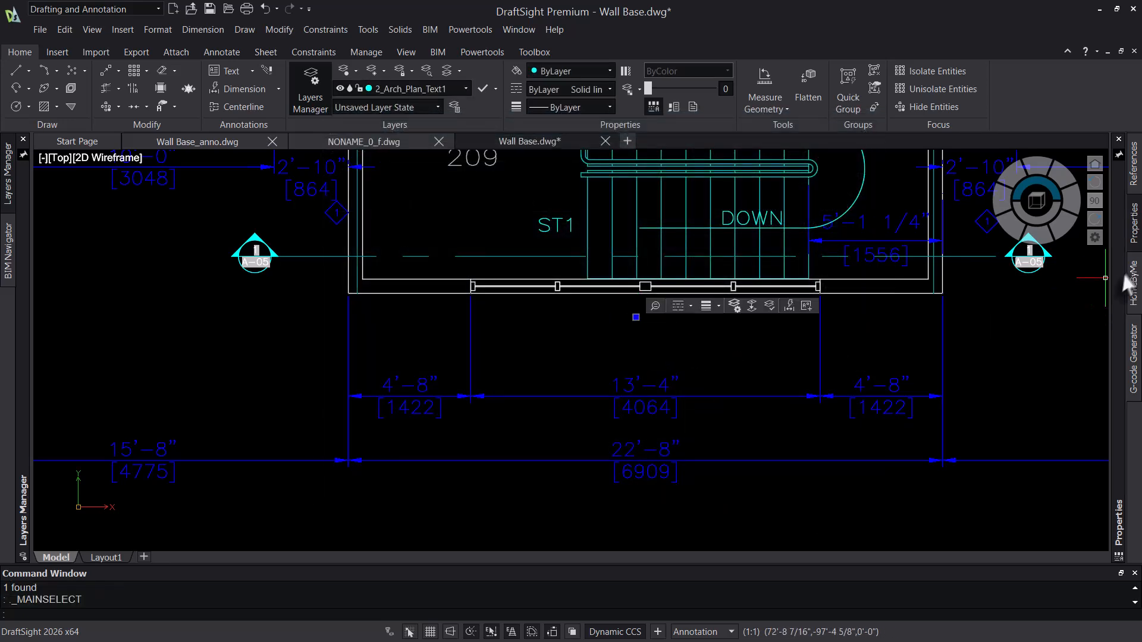
mouse_move(1121, 274)
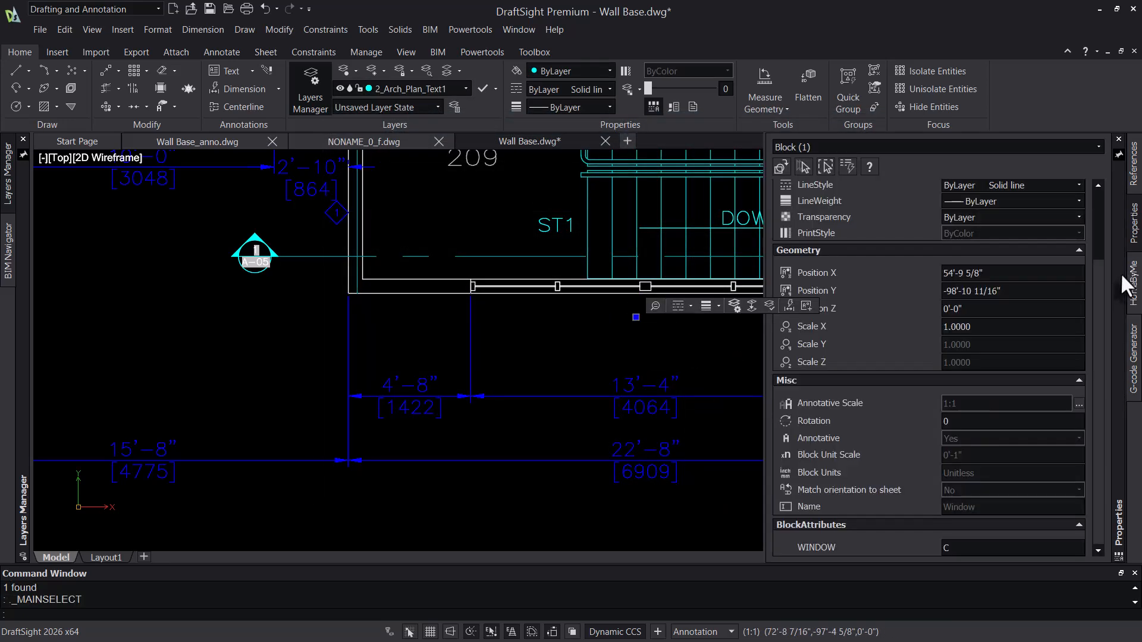
left_click(1078, 404)
left_click(658, 285)
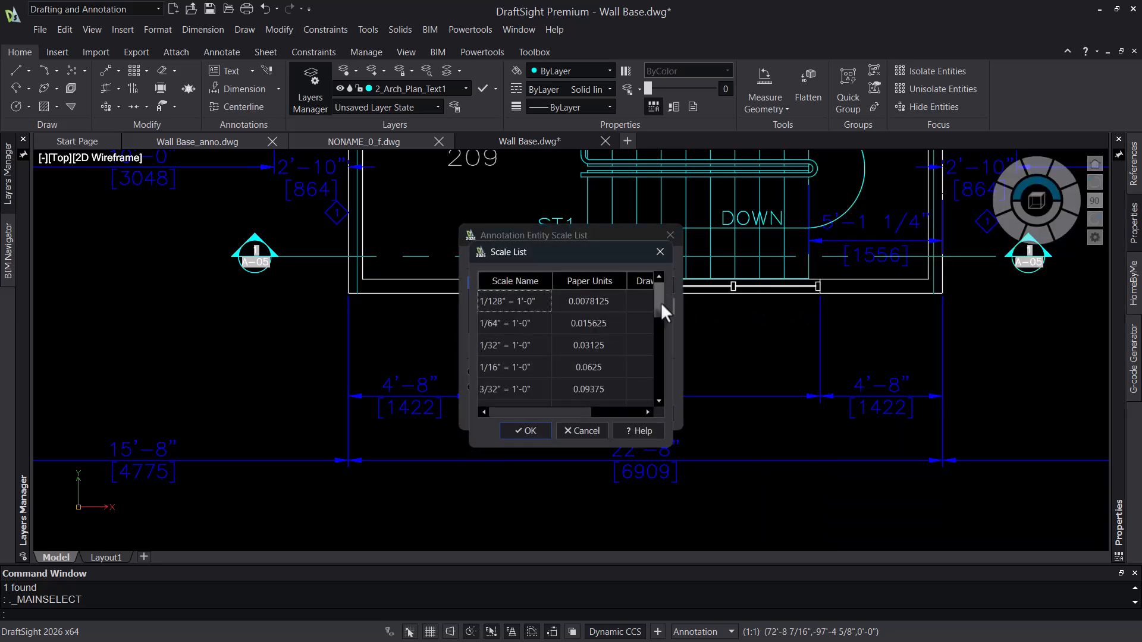
left_click_drag(662, 303, 658, 331)
left_click(542, 364)
scroll(562, 346, "down", 1)
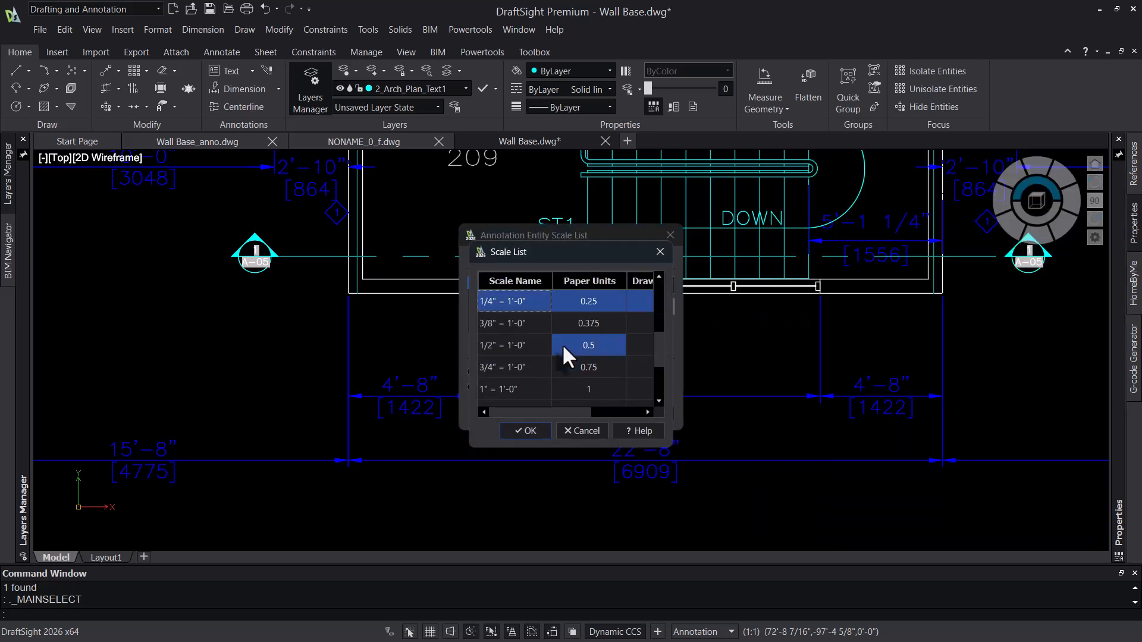
left_click(562, 343)
left_click(540, 430)
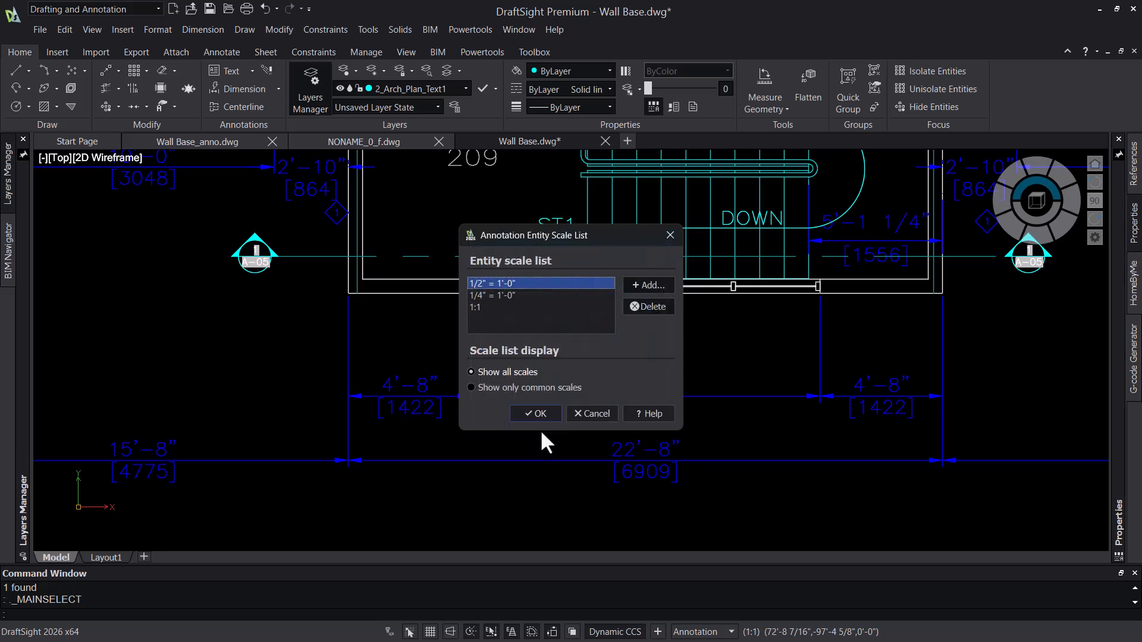
Step: Remove the 1:1 scale from the C window tag's annotation scales, accept the list and deselect the tag
left_click(492, 306)
left_click(651, 306)
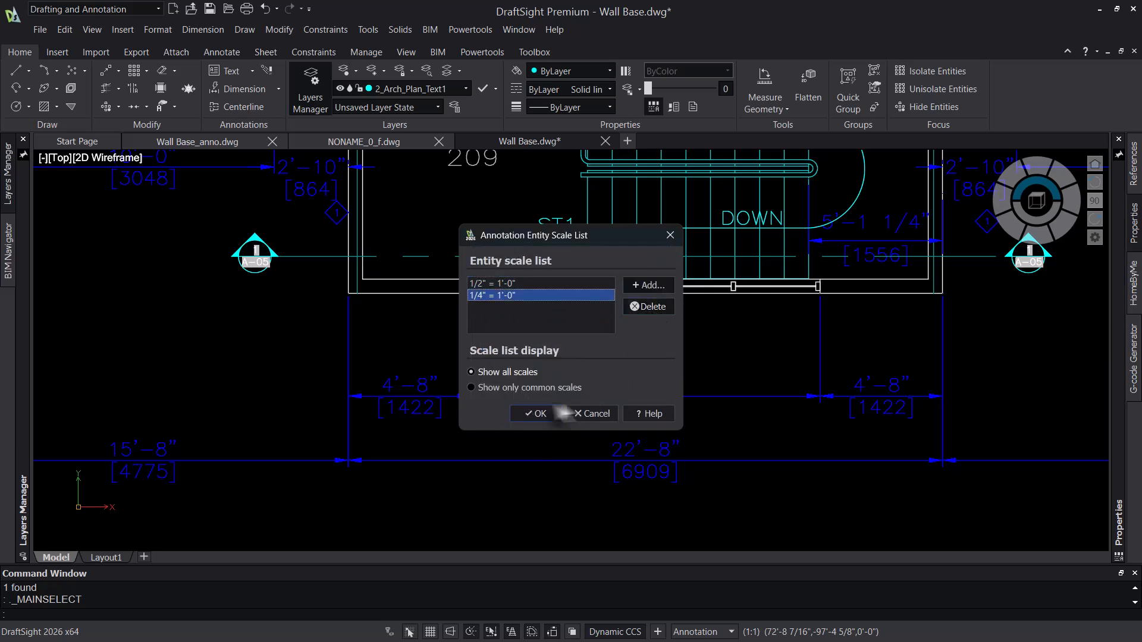
left_click(539, 411)
key("Escape")
key("Escape")
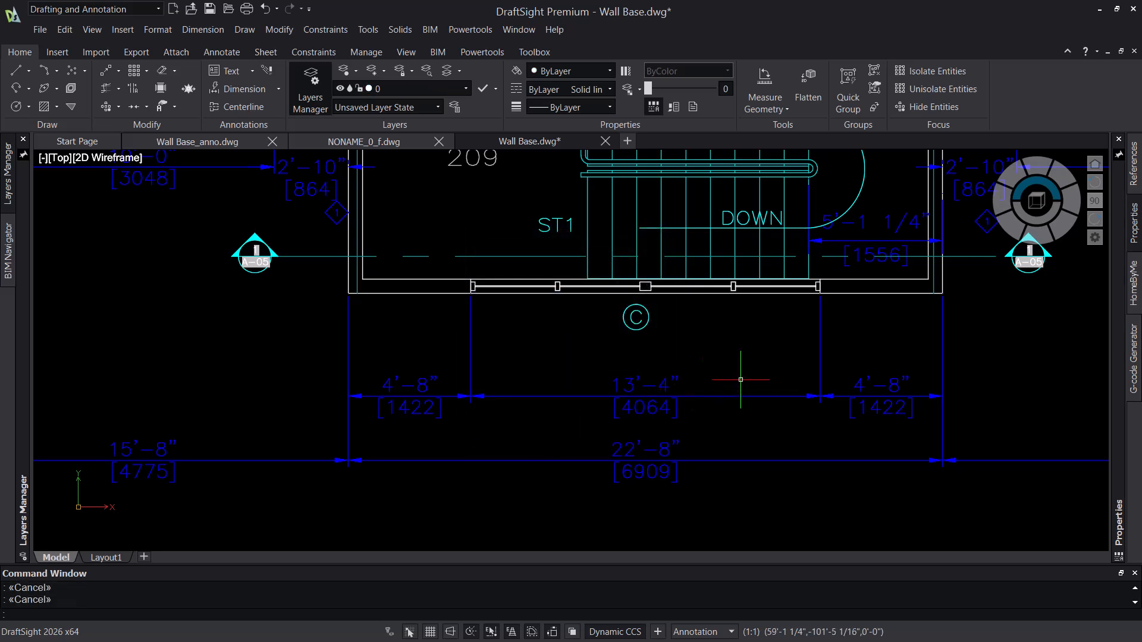
Step: Check the model at the 1/2" = 1'-0" and 1/4" = 1'-0" annotation scales, repeat 1/2" = 1'-0", and return to 1:1
scroll(529, 397, "down", 3)
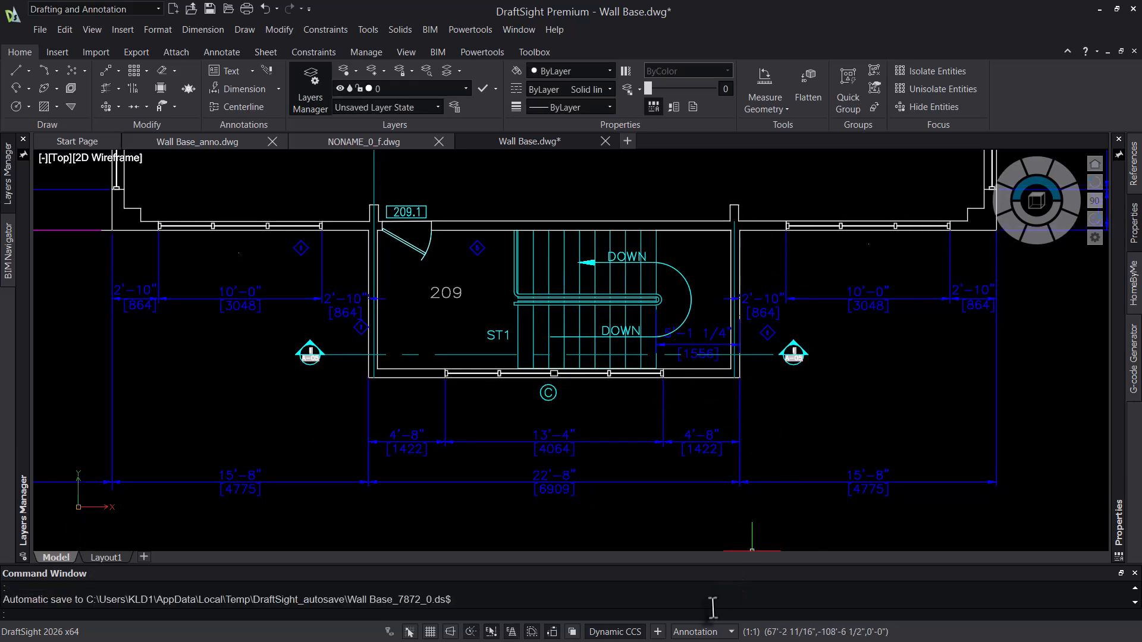
left_click(707, 633)
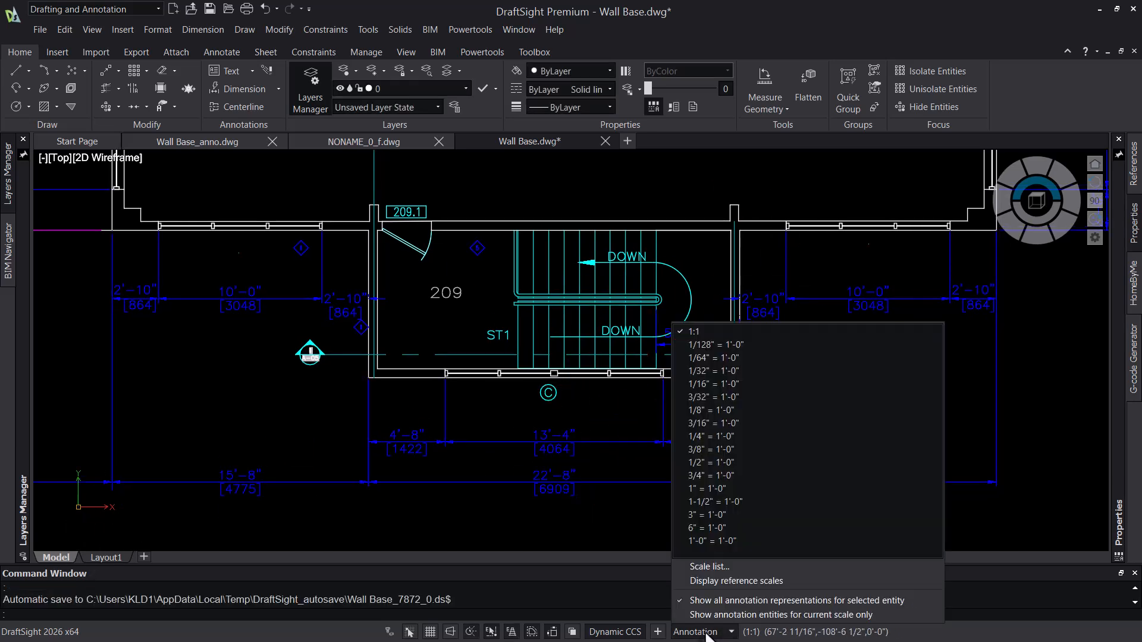
left_click(733, 463)
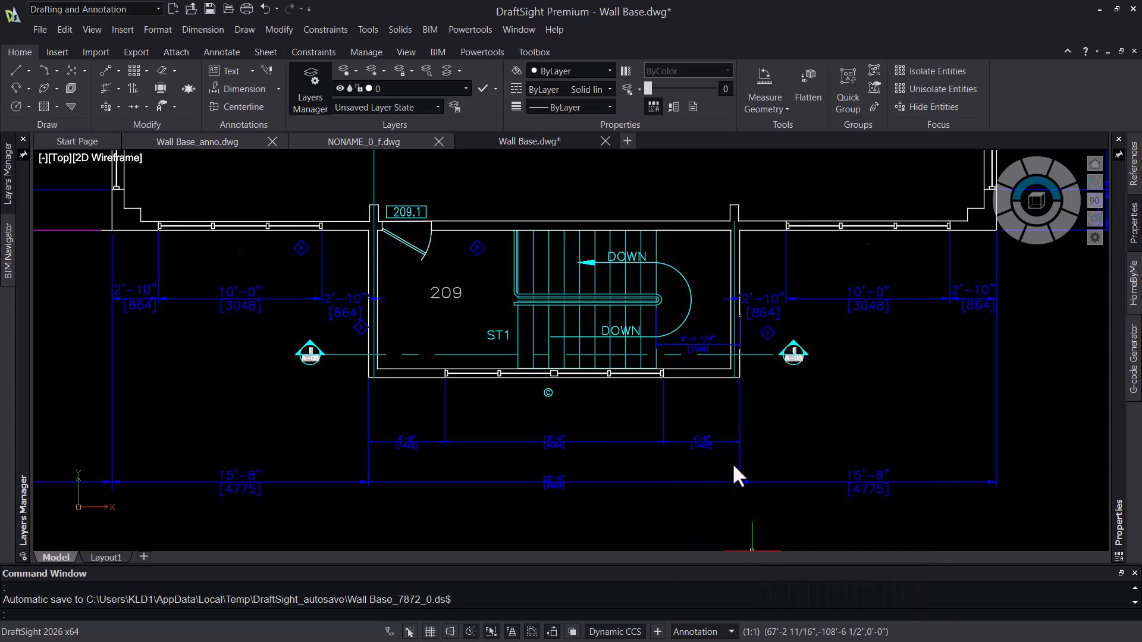
left_click(691, 633)
left_click(713, 436)
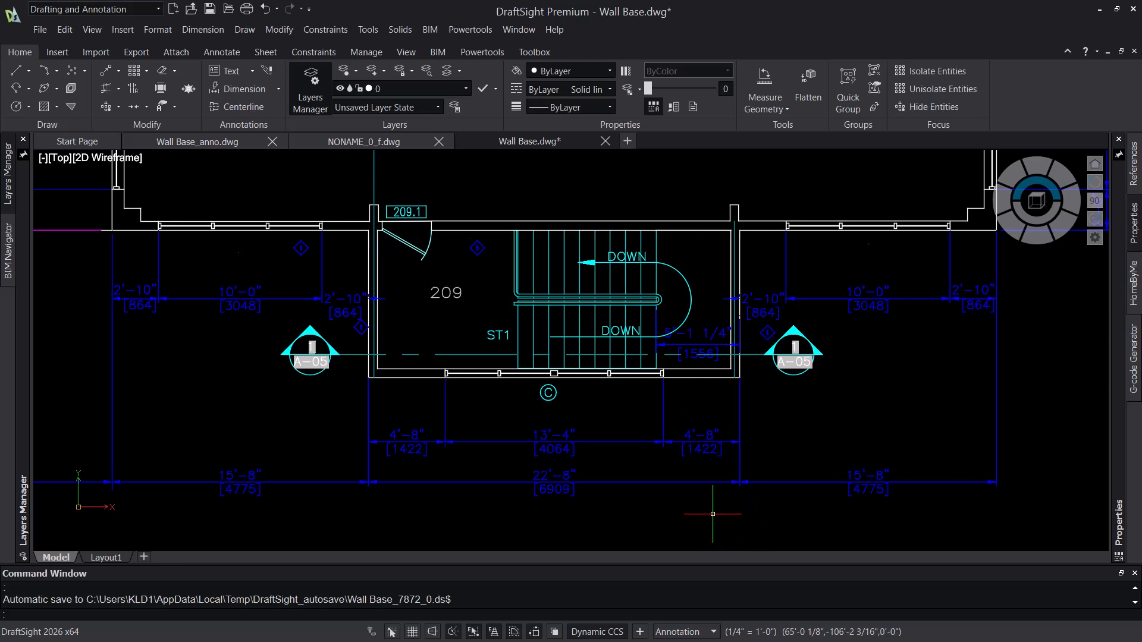
left_click(690, 632)
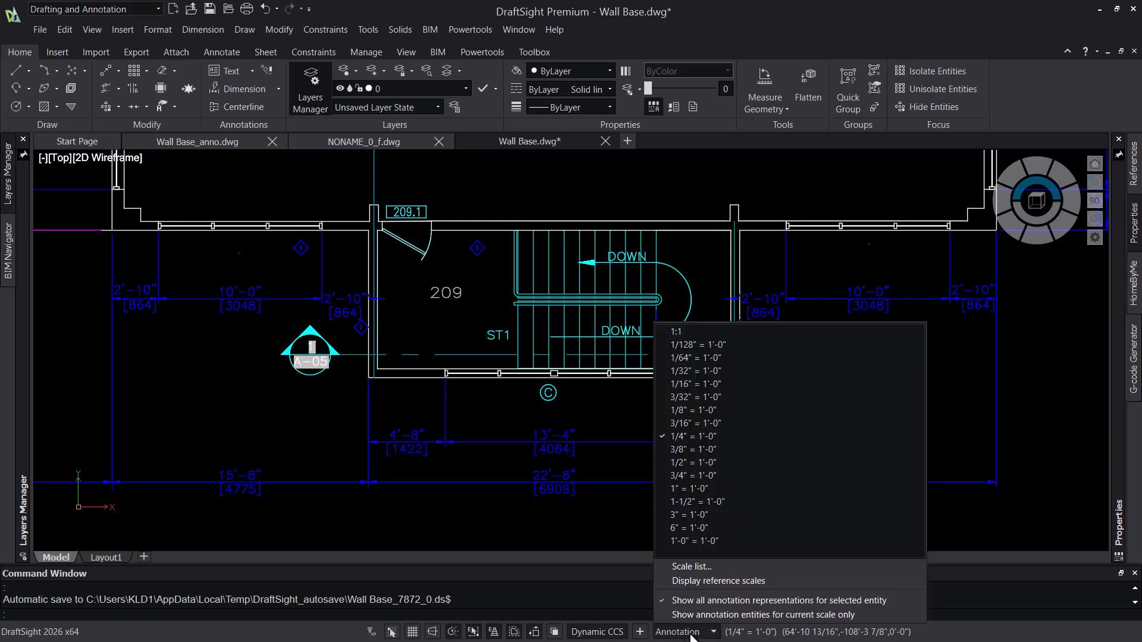
left_click(718, 473)
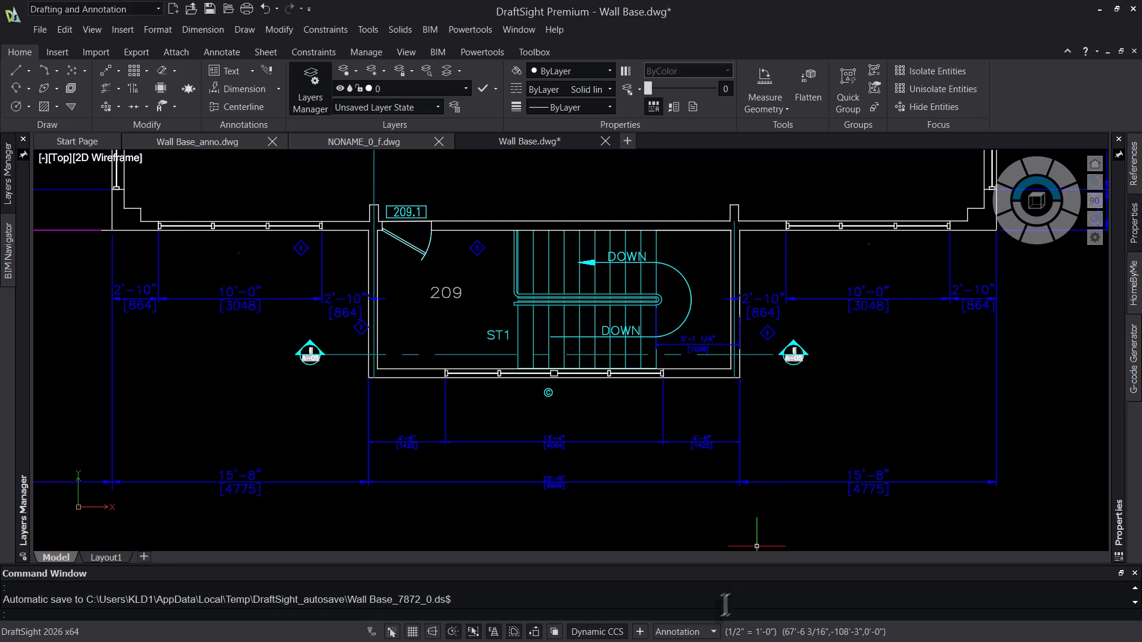
left_click(703, 632)
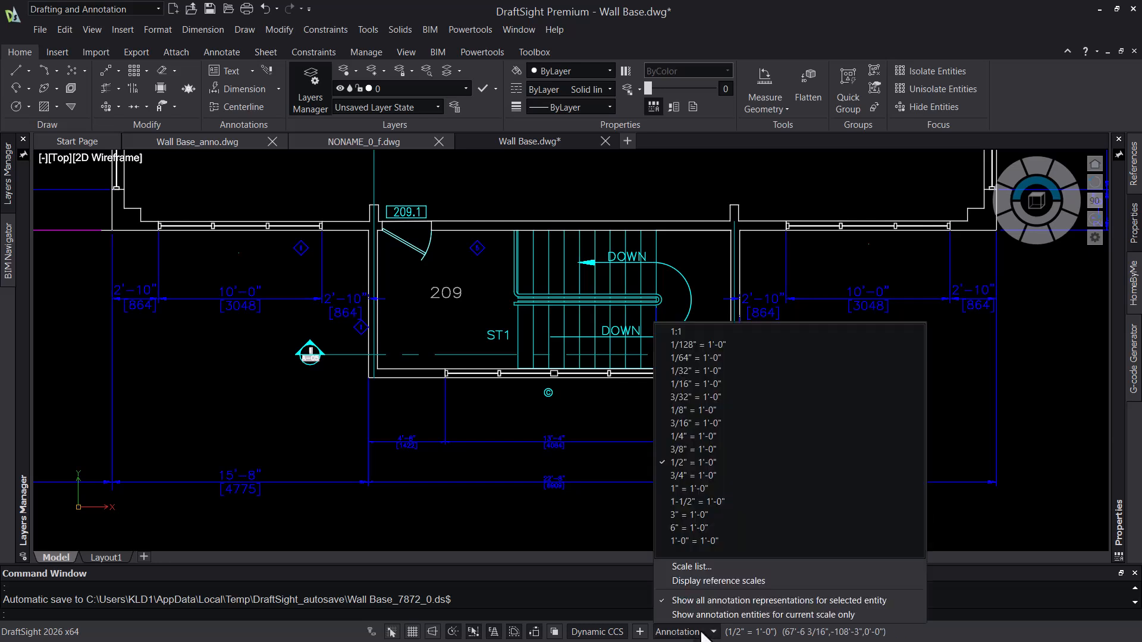
left_click(725, 329)
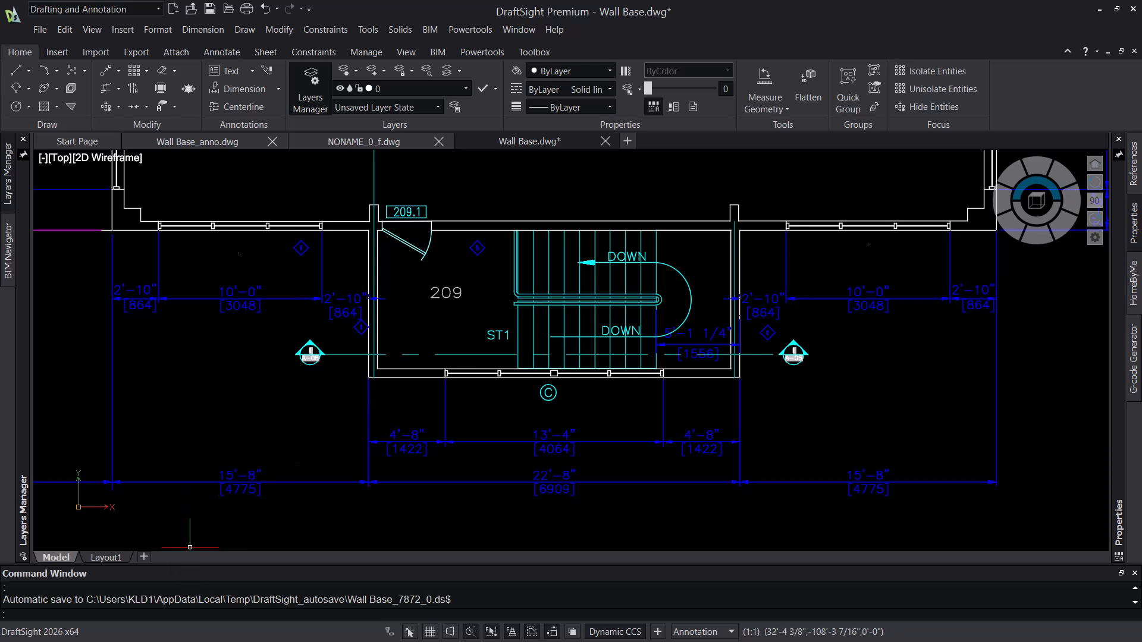
Step: Save the Wall Base drawing with Layout1 displayed, and briefly view NONAME_0_f.dwg before returning to Wall Base
left_click(107, 558)
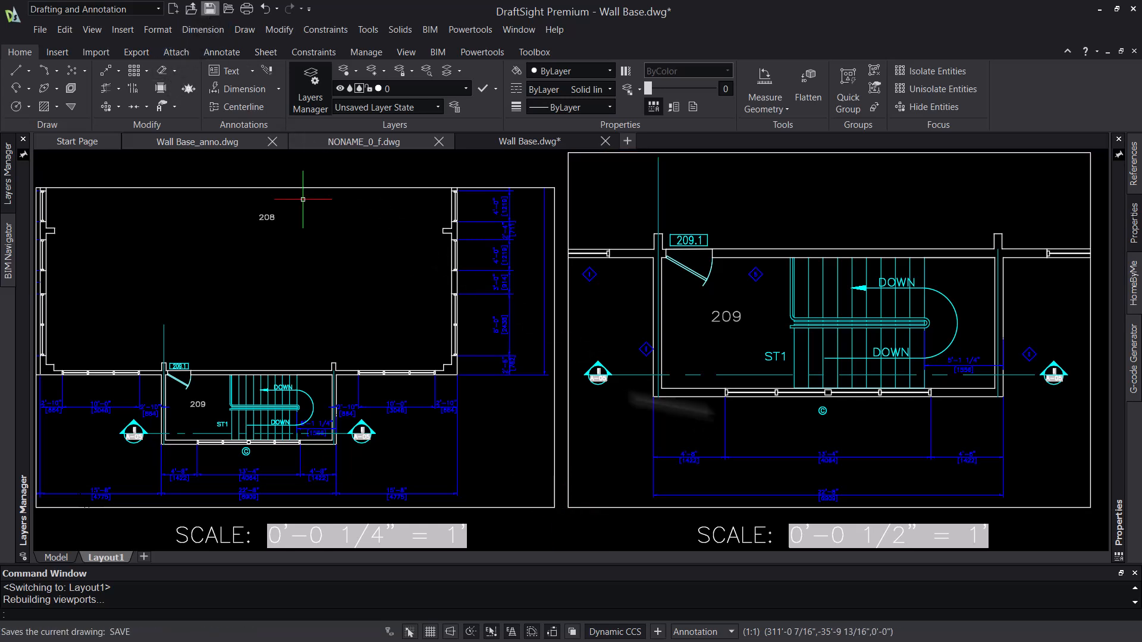
key("ctrl+s")
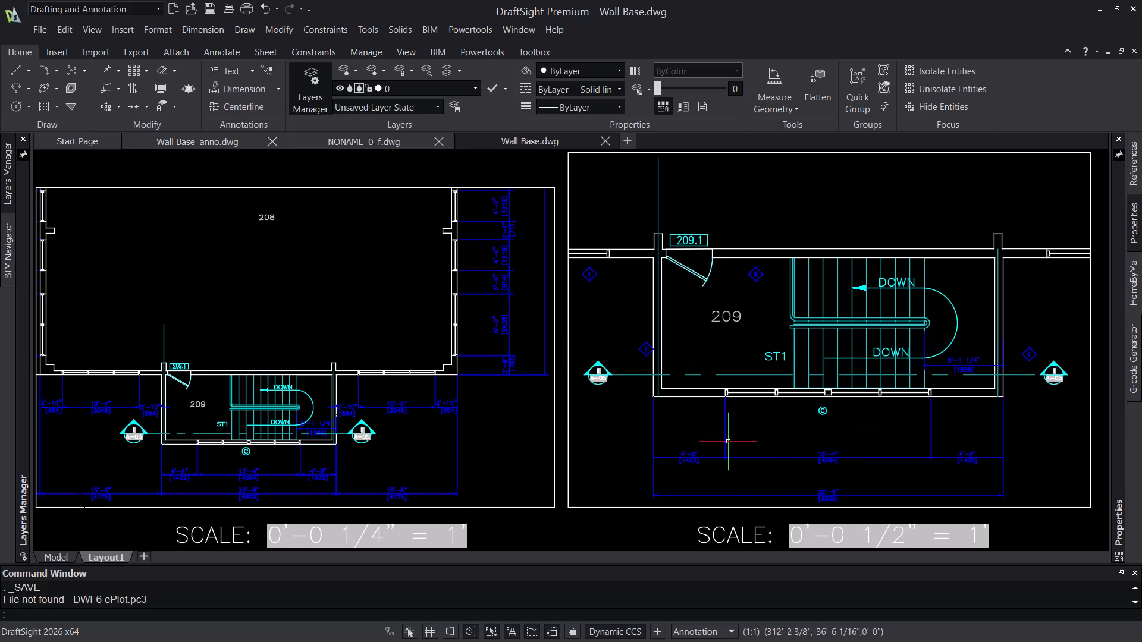
left_click(364, 142)
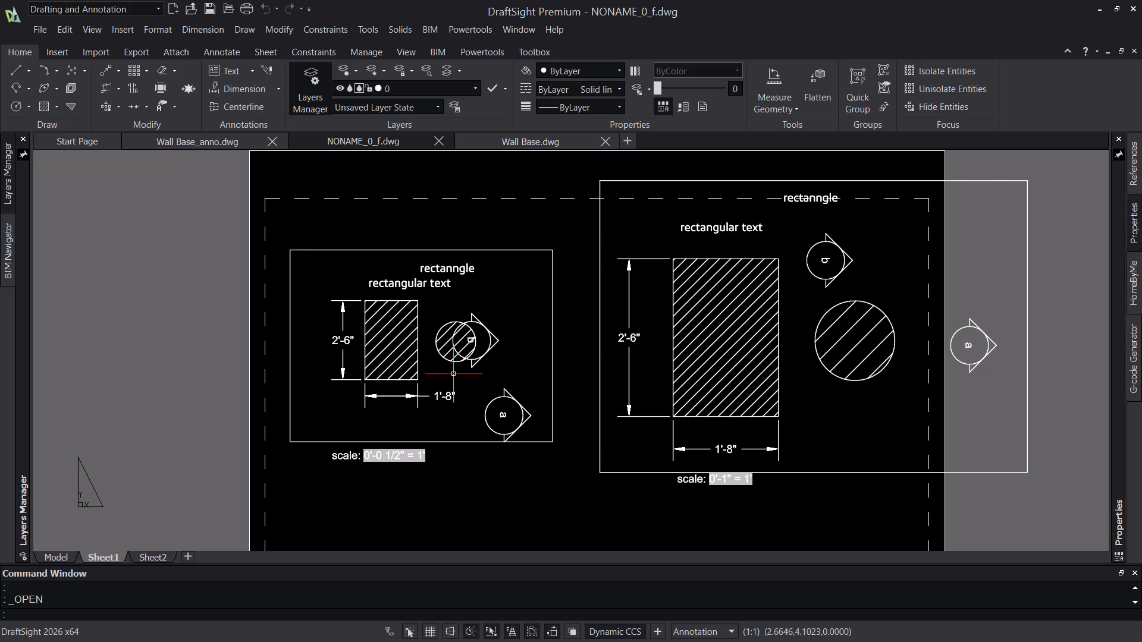
left_click(544, 146)
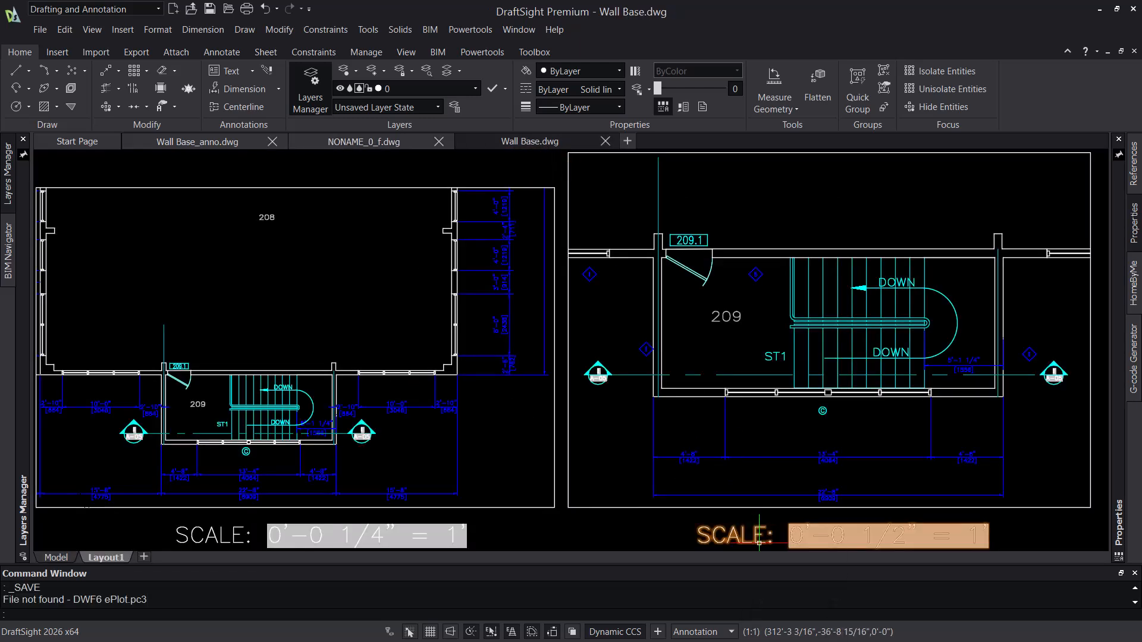
Step: Switch to the DraftSight Annotation presentation in PowerPoint and start the slide show from the Common Problems & Best Practices slide
key("super")
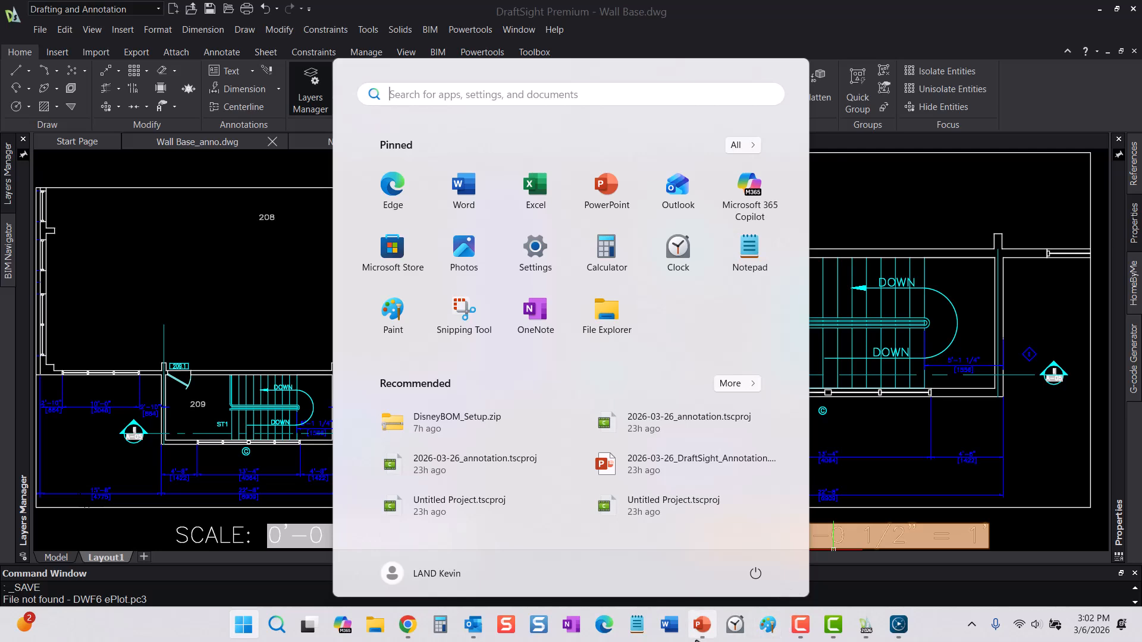
left_click(700, 629)
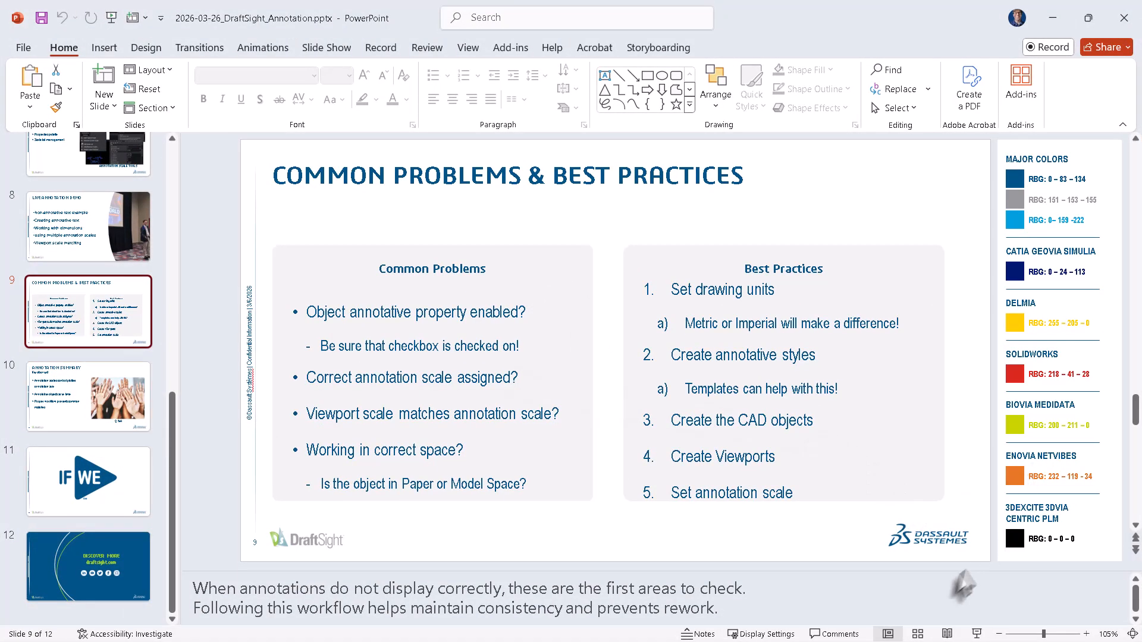
left_click(975, 633)
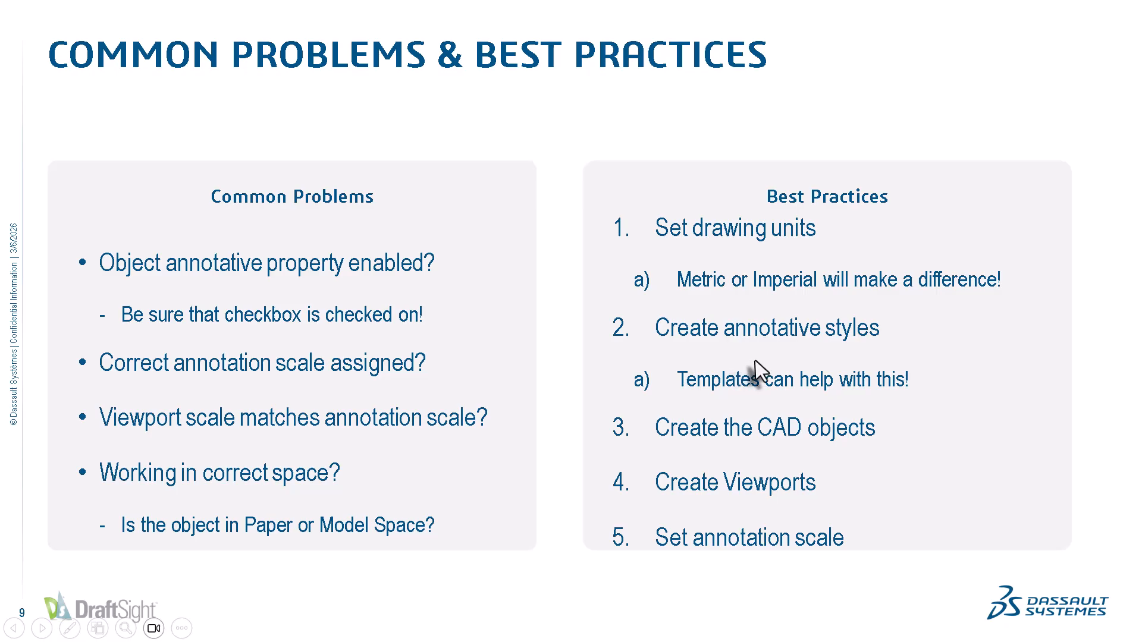